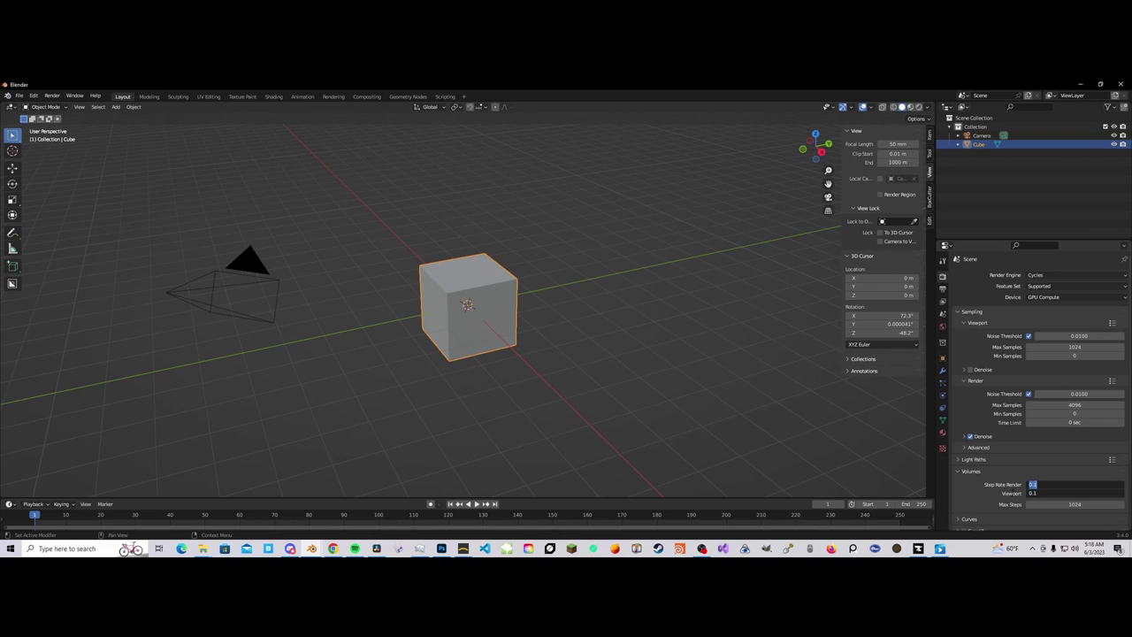
Step: Set the render volume step rate to 0.1 and switch to the Shading workspace
{"action": "key", "text": "Return"}
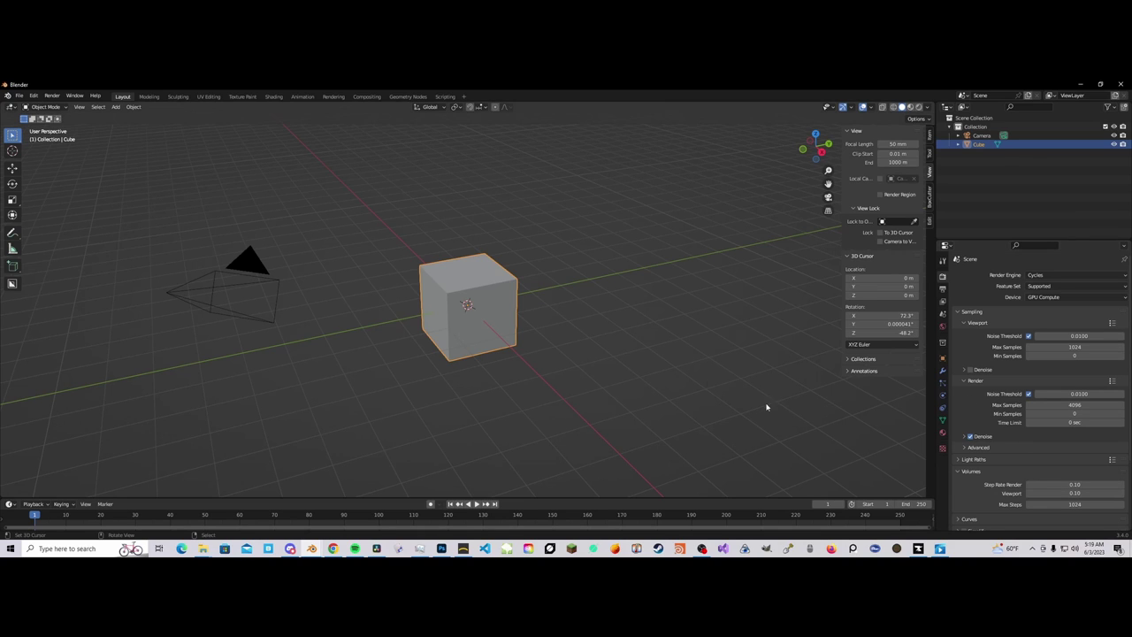
{"action": "left_click", "coordinate": [274, 97]}
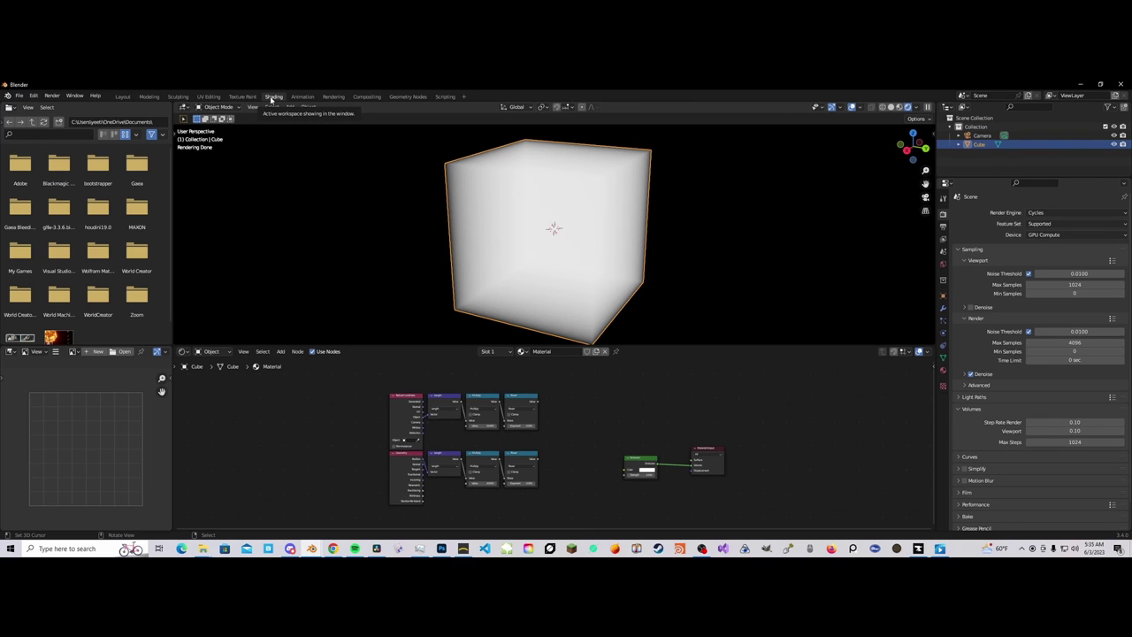
Step: Check the World shader nodes and return to the cube's object material nodes
{"action": "left_click_drag", "start_coordinate": [640, 460], "coordinate": [641, 450]}
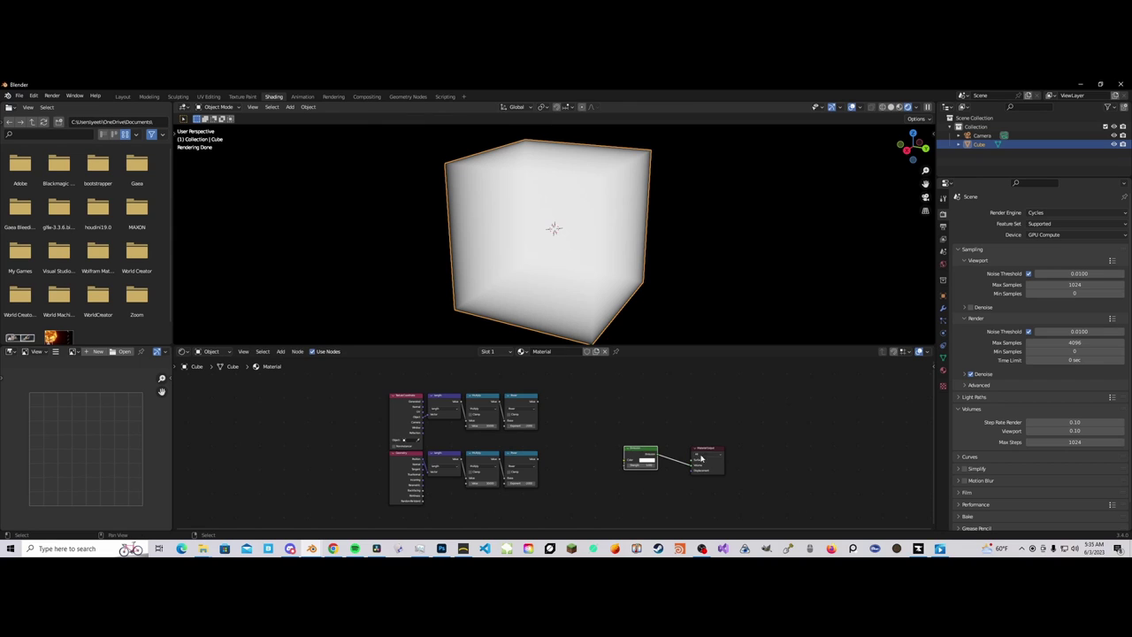
{"action": "left_click", "coordinate": [709, 451]}
{"action": "left_click", "coordinate": [210, 351]}
{"action": "left_click", "coordinate": [233, 374]}
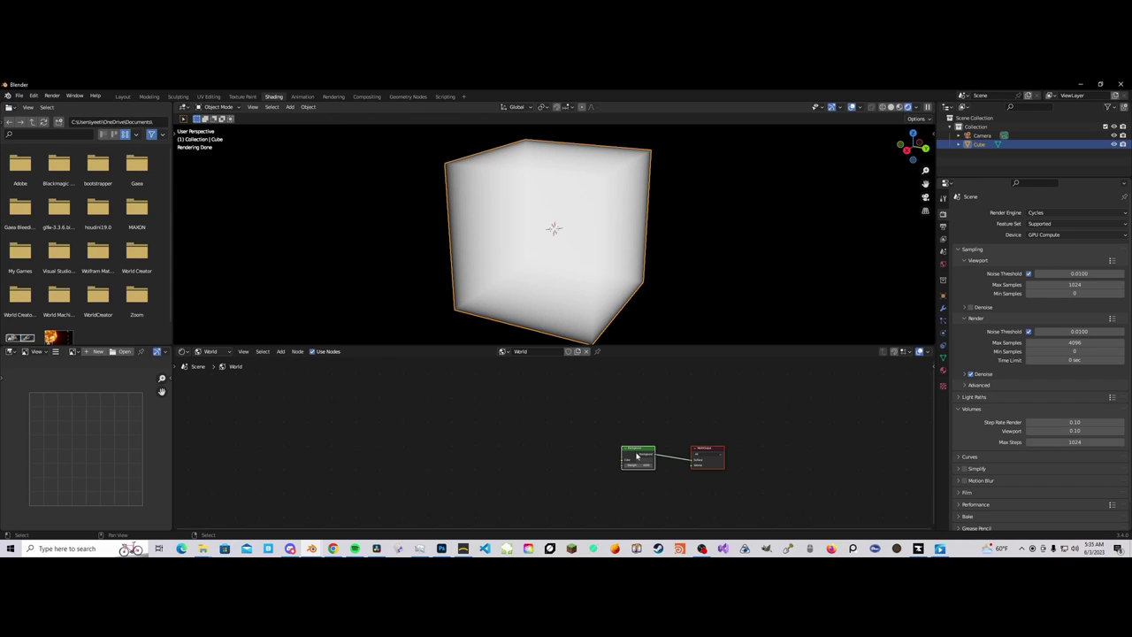
{"action": "left_click", "coordinate": [209, 351]}
{"action": "left_click", "coordinate": [225, 364]}
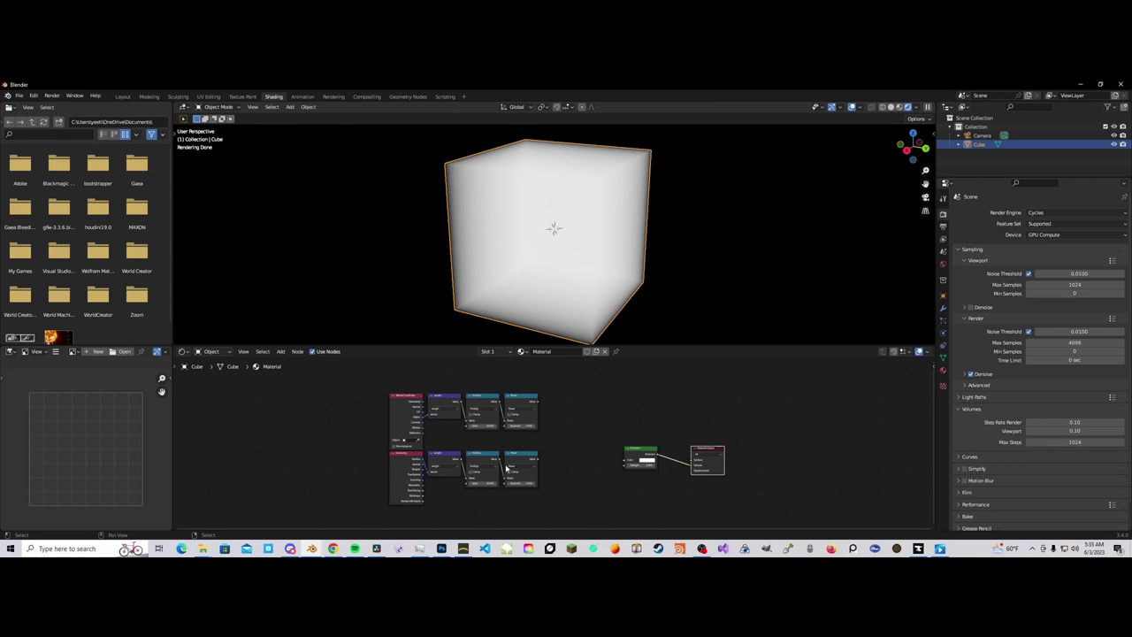
Step: Examine the cube material's two Length, Multiply and Power chains and its Emission node
{"action": "left_click_drag", "start_coordinate": [370, 461], "coordinate": [554, 503]}
{"action": "middle_click_drag", "start_coordinate": [557, 482], "coordinate": [546, 496]}
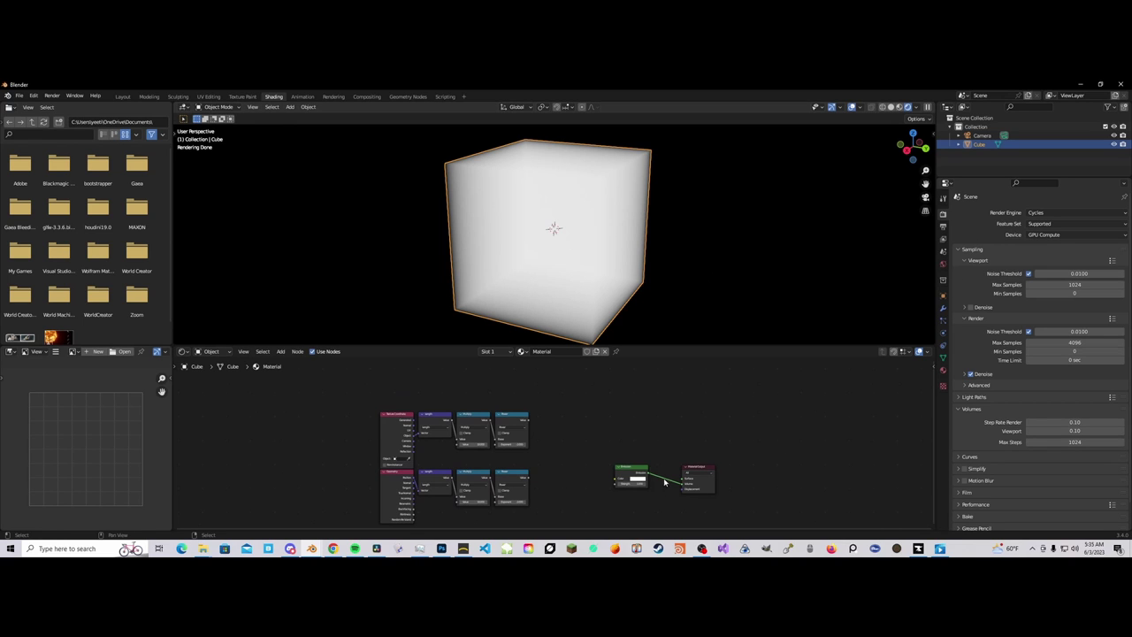
{"action": "scroll", "coordinate": [664, 482], "scroll_direction": "up", "scroll_amount": 3}
{"action": "left_click_drag", "start_coordinate": [640, 452], "coordinate": [628, 451]}
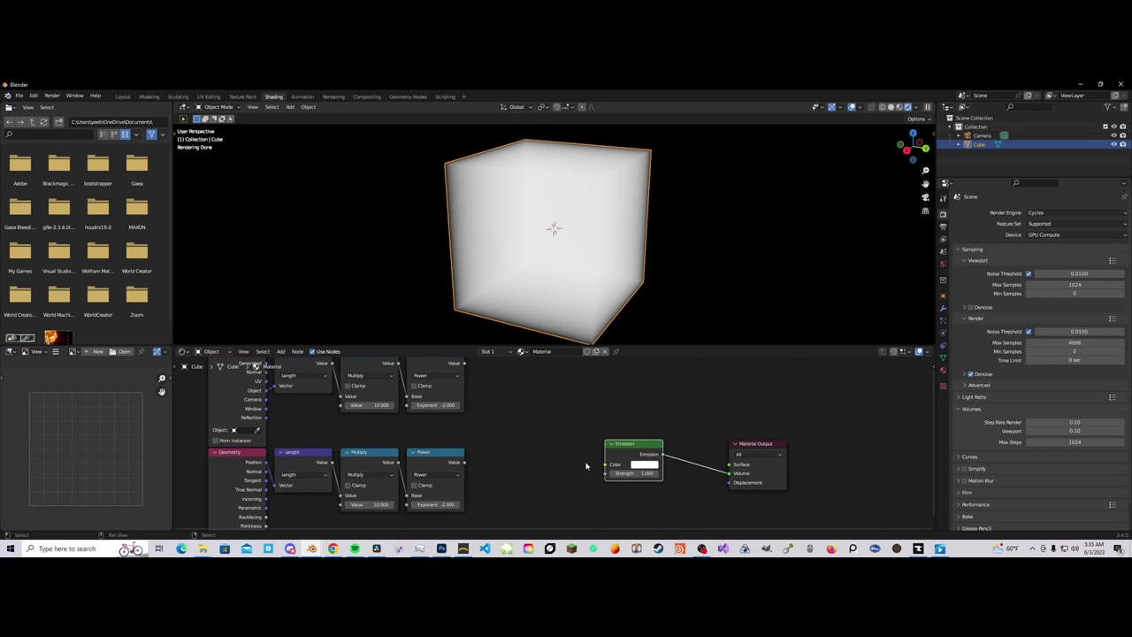
{"action": "scroll", "coordinate": [544, 467], "scroll_direction": "down", "scroll_amount": 3}
{"action": "middle_click_drag", "start_coordinate": [512, 462], "coordinate": [549, 458]}
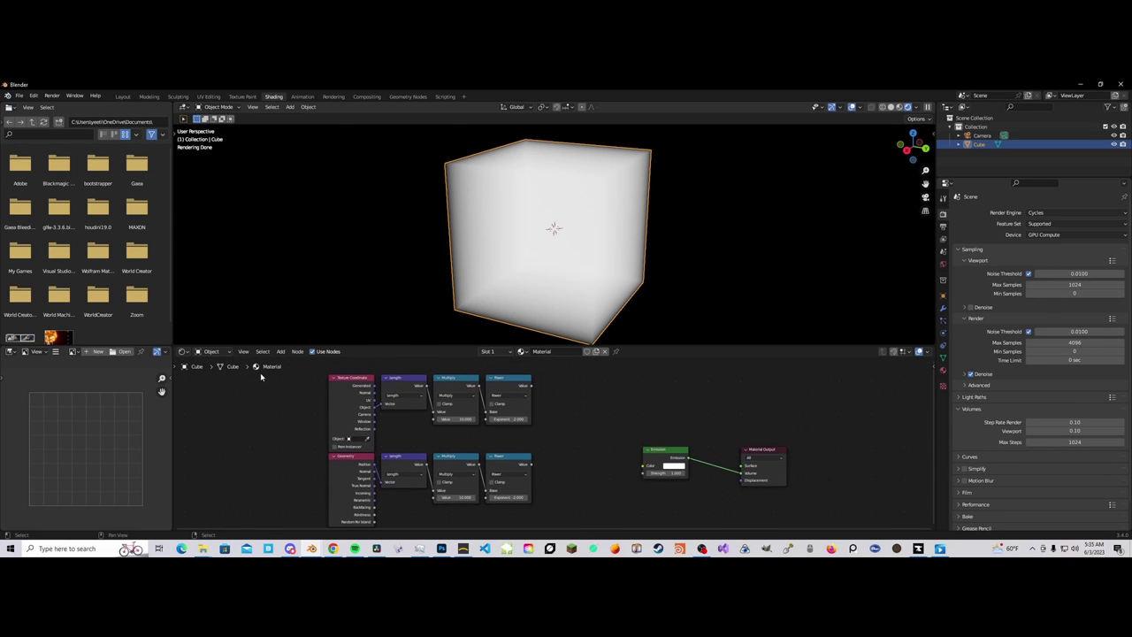
Step: Preview the Texture Coordinate node's output on the cube and view it from another angle
{"action": "left_click", "coordinate": [357, 407]}
{"action": "left_click", "coordinate": [360, 406], "text": "ctrl+shift"}
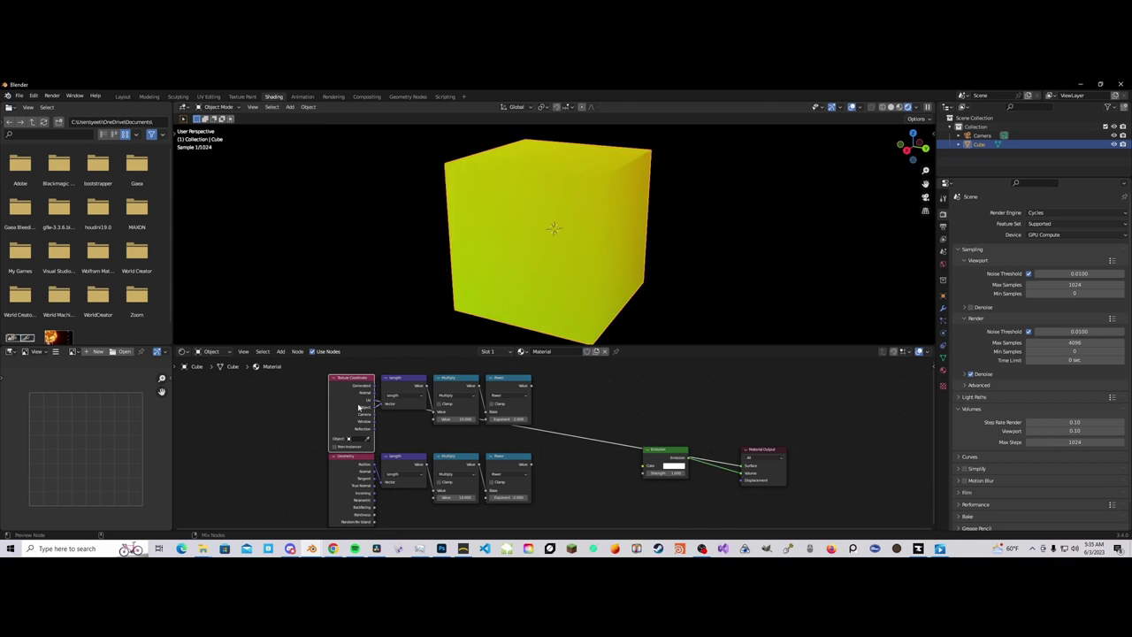
{"action": "scroll", "coordinate": [488, 291], "scroll_direction": "down", "scroll_amount": 3}
{"action": "middle_click_drag", "start_coordinate": [508, 291], "coordinate": [681, 291]}
Step: Preview the Geometry node's Position output on the cube and try moving the cube
{"action": "left_click", "coordinate": [358, 464], "text": "ctrl+shift"}
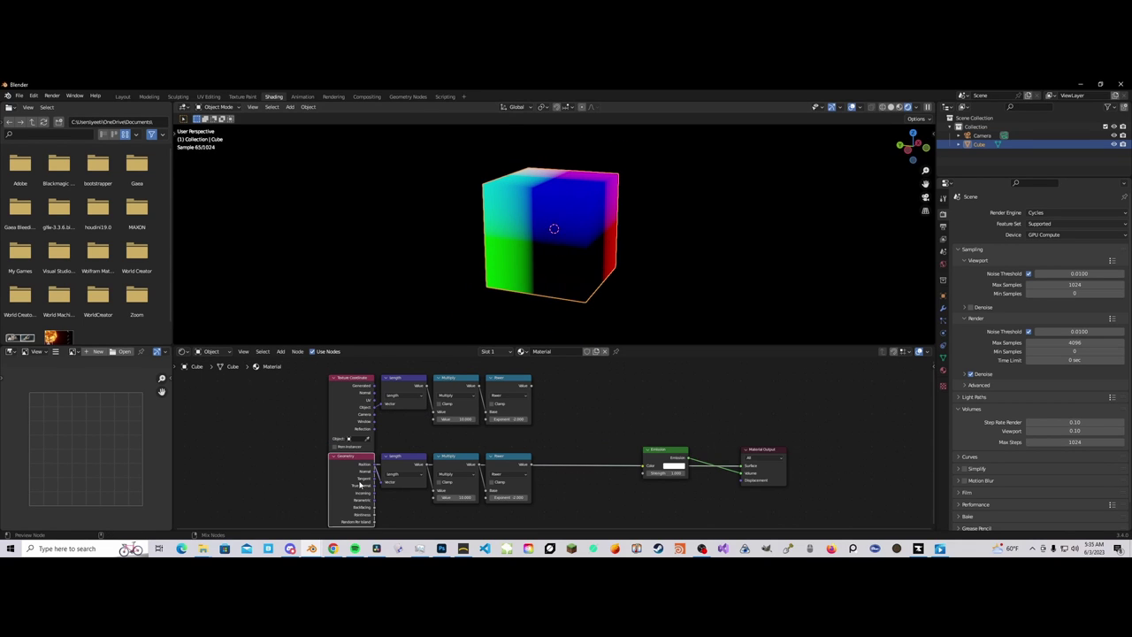
{"action": "middle_click_drag", "start_coordinate": [396, 421], "coordinate": [405, 438]}
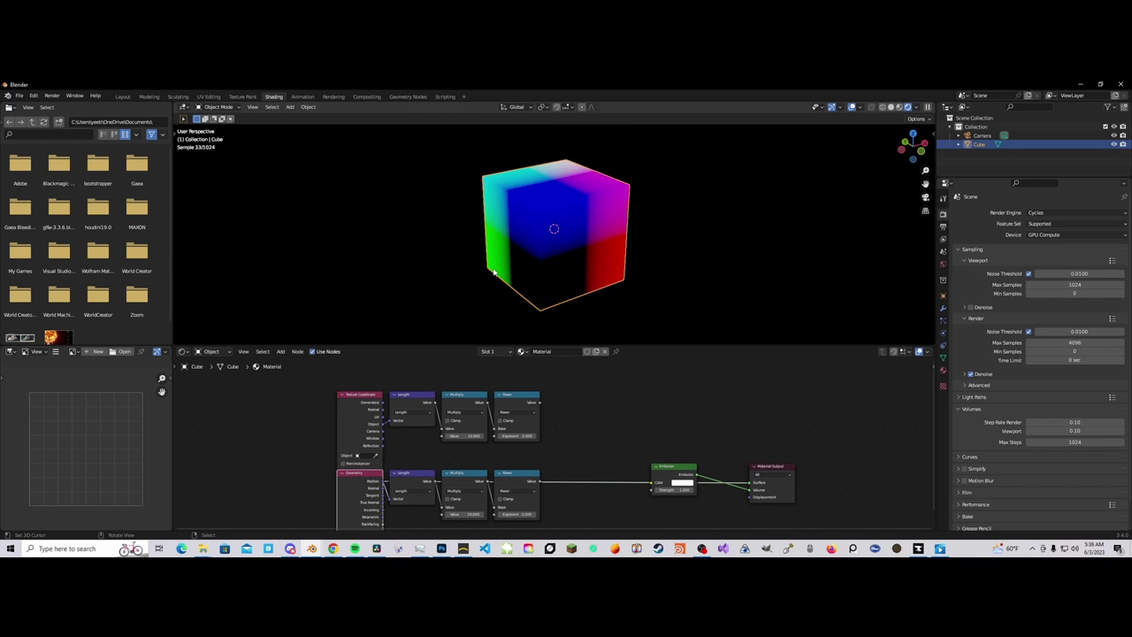
{"action": "key", "text": "g"}
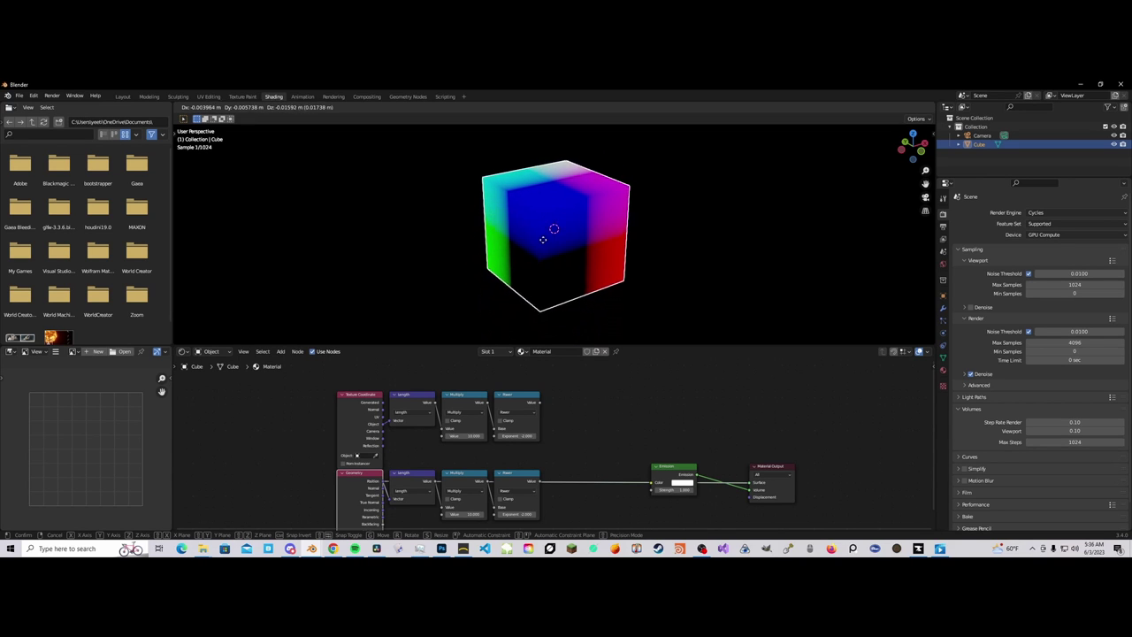
{"action": "right_click", "coordinate": [545, 233]}
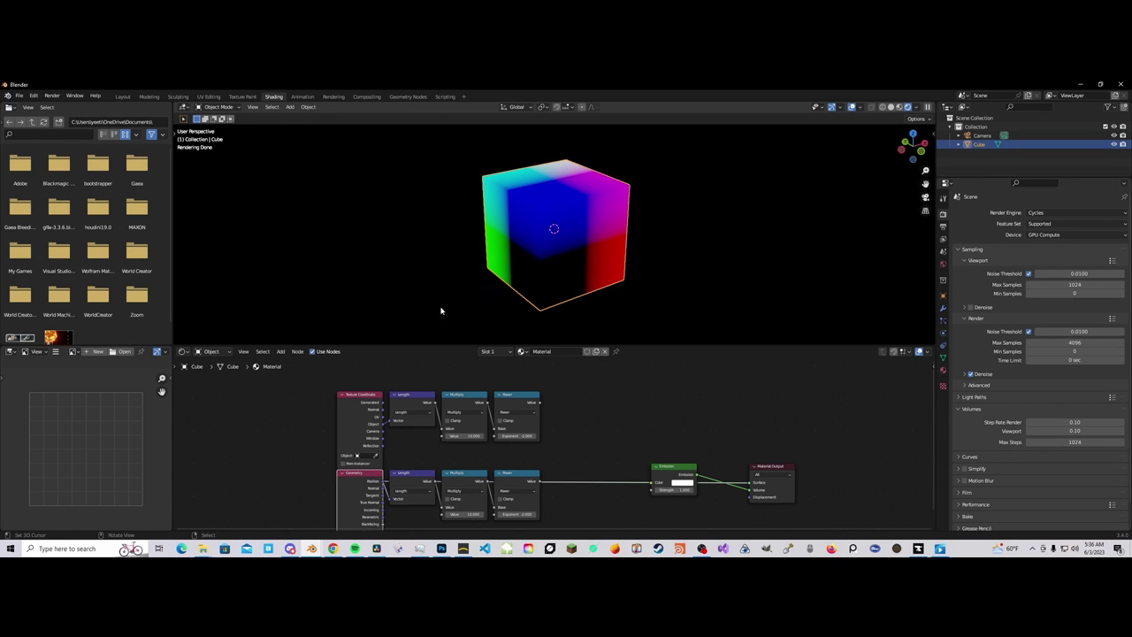
Step: Preview the Texture Coordinate node's Object output on the cube and try moving the cube
{"action": "middle_click_drag", "start_coordinate": [419, 419], "coordinate": [417, 425]}
{"action": "left_click", "coordinate": [371, 431], "text": "ctrl+shift"}
{"action": "left_click", "coordinate": [372, 431], "text": "ctrl+shift"}
{"action": "left_click", "coordinate": [371, 431], "text": "ctrl+shift"}
{"action": "left_click", "coordinate": [372, 431], "text": "ctrl+shift"}
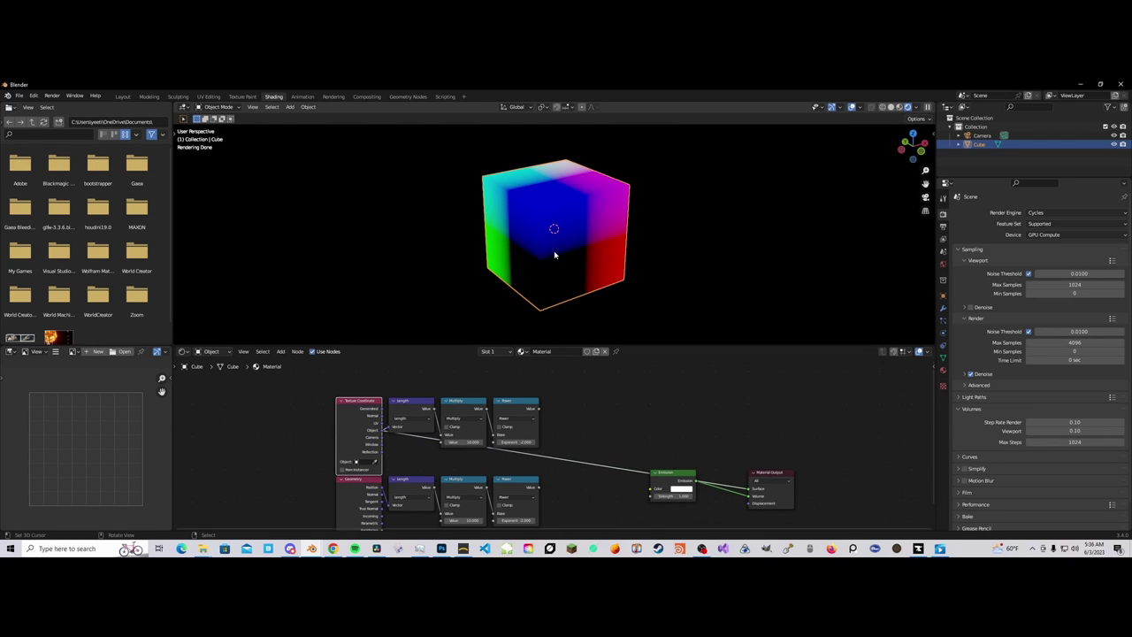
{"action": "key", "text": "g"}
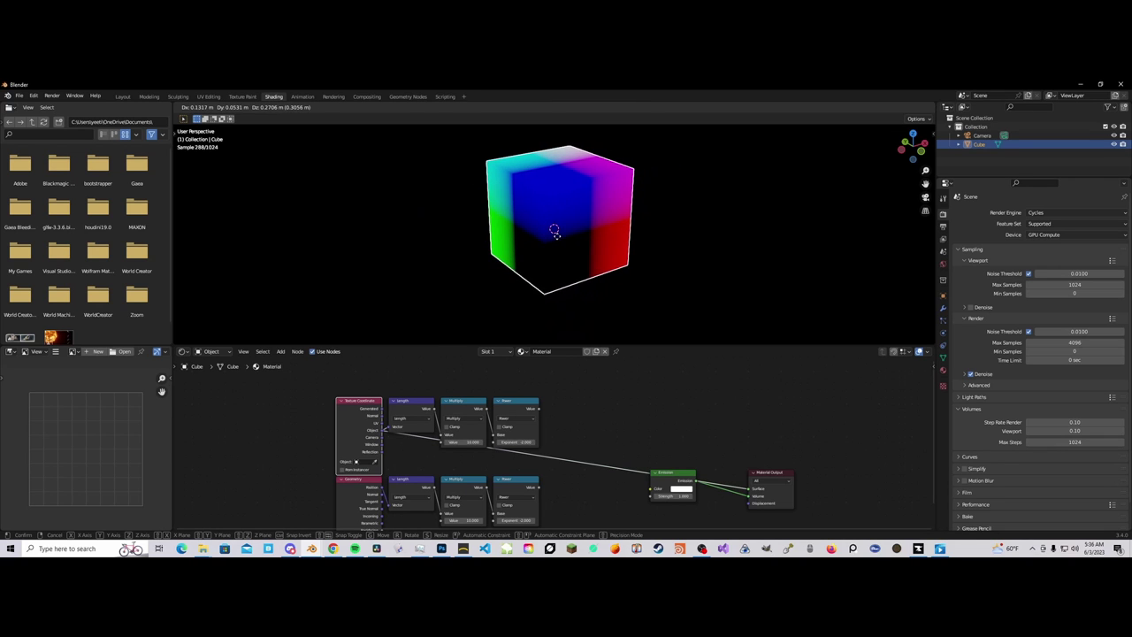
{"action": "right_click", "coordinate": [530, 232]}
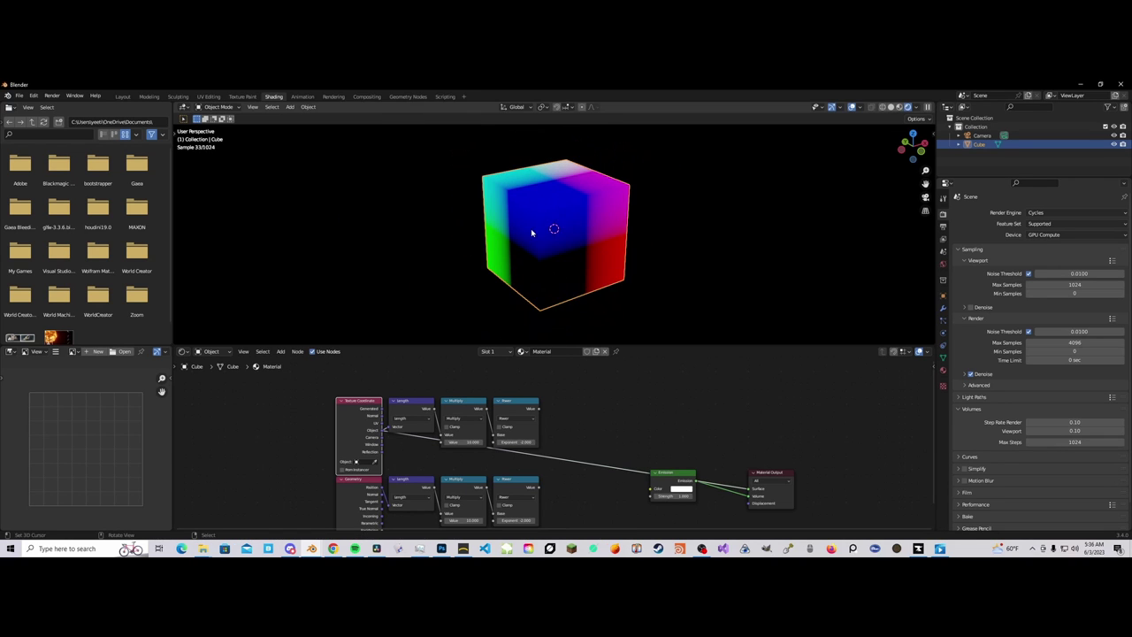
Step: Connect the Geometry chain's Power output to the Emission strength and remove the preview link from the Material Output's Surface input
{"action": "scroll", "coordinate": [596, 477], "scroll_direction": "down", "scroll_amount": 3}
{"action": "middle_click_drag", "start_coordinate": [569, 487], "coordinate": [607, 451]}
{"action": "scroll", "coordinate": [607, 452], "scroll_direction": "up", "scroll_amount": 1}
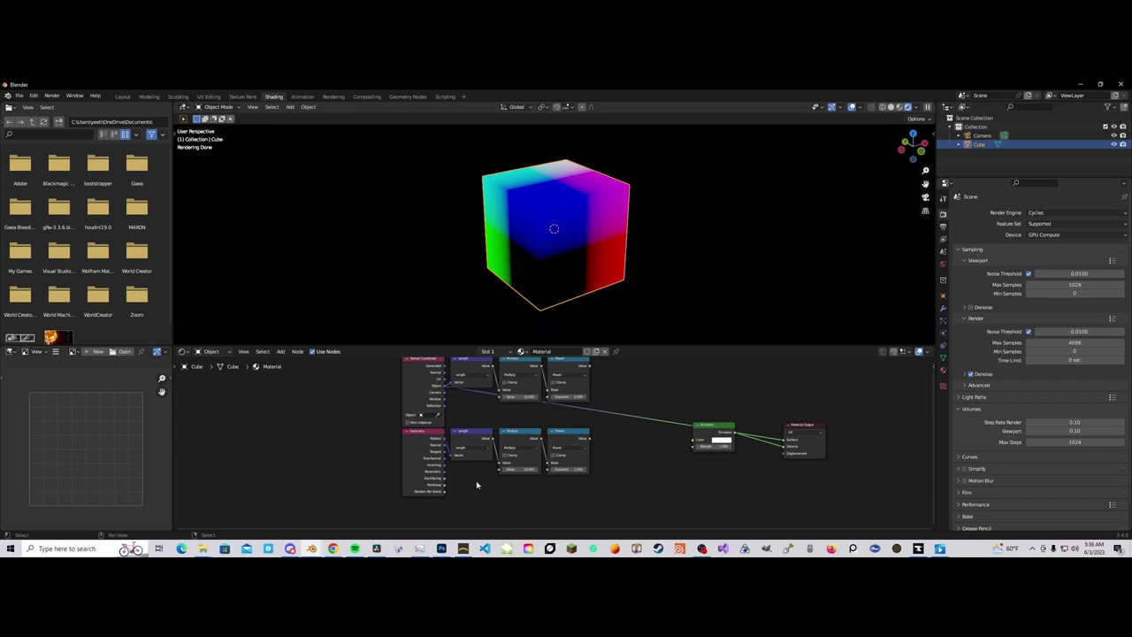
{"action": "left_click_drag", "start_coordinate": [588, 441], "coordinate": [693, 447]}
{"action": "left_click", "coordinate": [363, 443]}
{"action": "left_click_drag", "start_coordinate": [785, 447], "coordinate": [785, 447]}
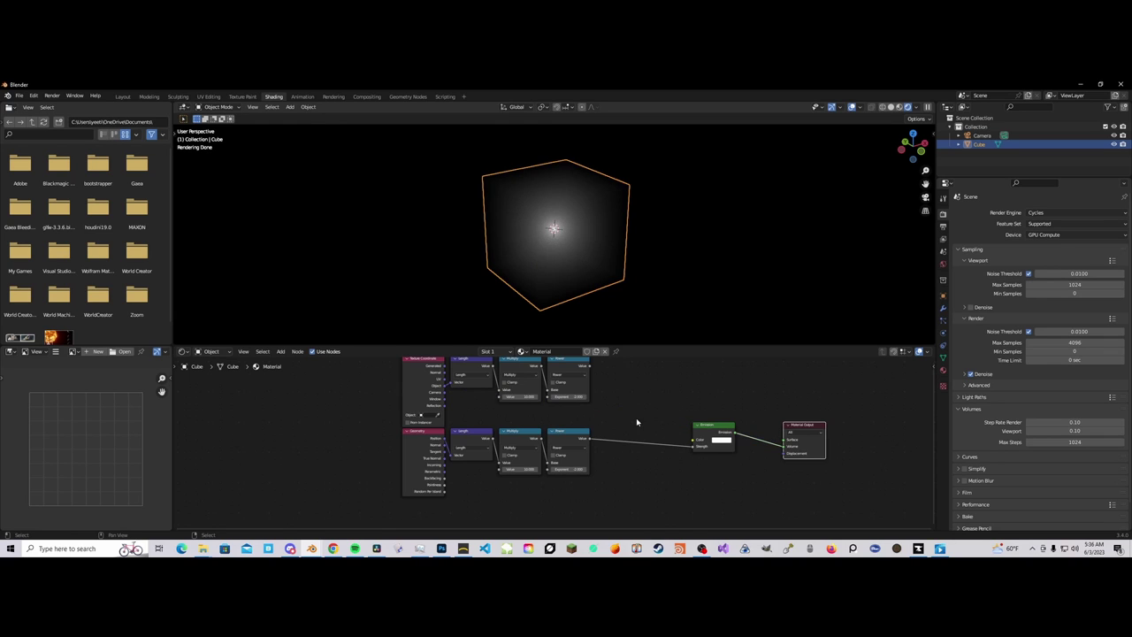
Step: Deselect the cube and examine its volumetric glow from several angles
{"action": "middle_click_drag", "start_coordinate": [630, 445], "coordinate": [630, 459]}
{"action": "left_click_drag", "start_coordinate": [718, 448], "coordinate": [718, 454]}
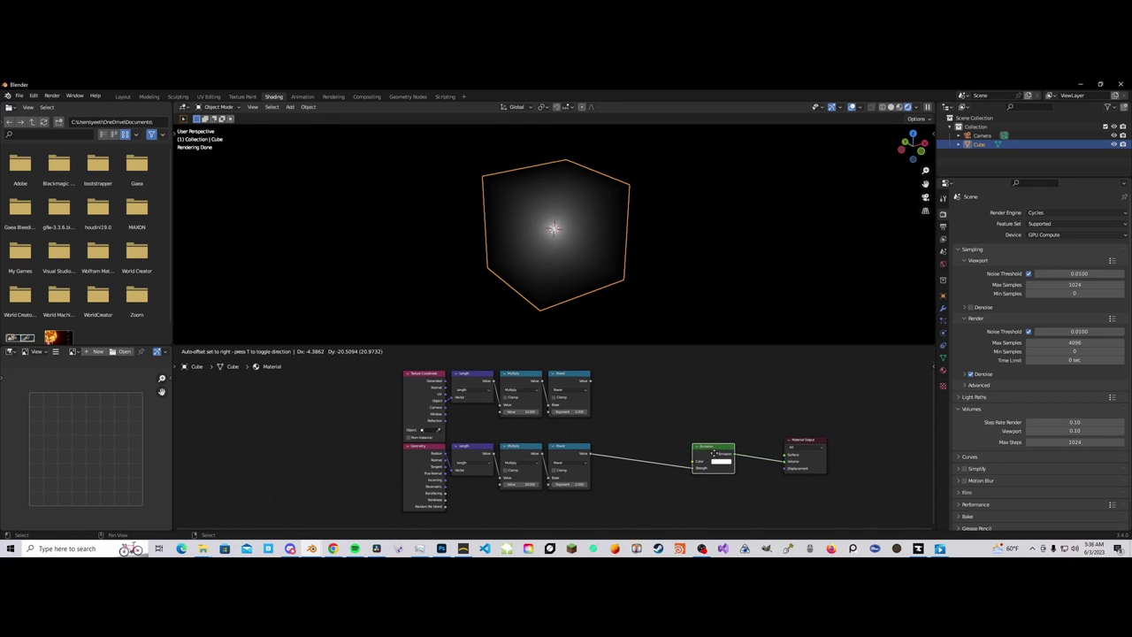
{"action": "left_click", "coordinate": [404, 241]}
{"action": "middle_click_drag", "start_coordinate": [410, 244], "coordinate": [558, 210]}
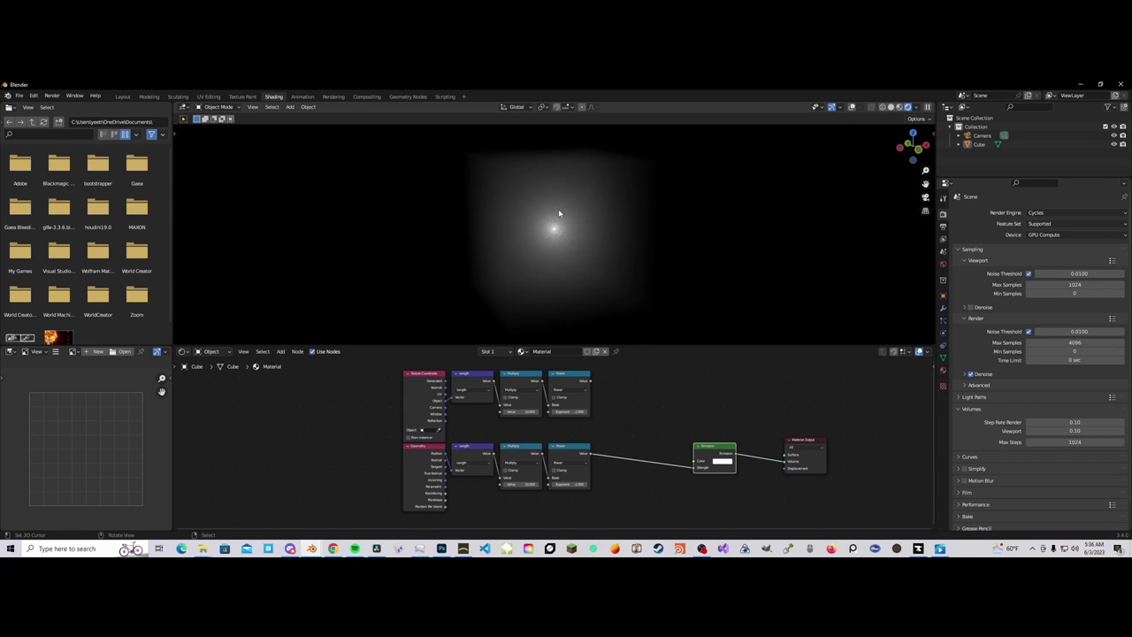
{"action": "middle_click_drag", "start_coordinate": [585, 303], "coordinate": [572, 301]}
{"action": "key", "text": "z"}
{"action": "key", "text": "z"}
{"action": "middle_click_drag", "start_coordinate": [618, 228], "coordinate": [576, 230]}
Step: Examine the Length, Multiply and Power nodes in the Geometry-driven chain
{"action": "middle_click_drag", "start_coordinate": [581, 500], "coordinate": [590, 478]}
{"action": "scroll", "coordinate": [426, 479], "scroll_direction": "up", "scroll_amount": 2}
{"action": "scroll", "coordinate": [426, 478], "scroll_direction": "up", "scroll_amount": 1}
{"action": "middle_click_drag", "start_coordinate": [427, 478], "coordinate": [460, 492]}
{"action": "left_click", "coordinate": [497, 441]}
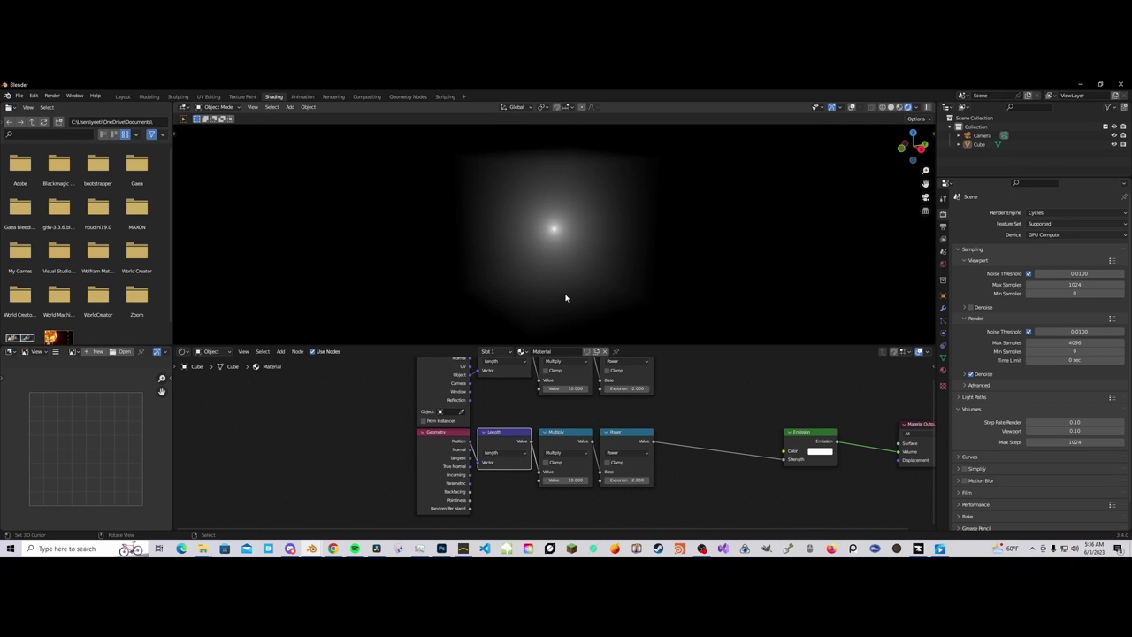
{"action": "middle_click_drag", "start_coordinate": [562, 475], "coordinate": [546, 485]}
{"action": "left_click", "coordinate": [544, 456]}
{"action": "left_click_drag", "start_coordinate": [546, 490], "coordinate": [603, 489]}
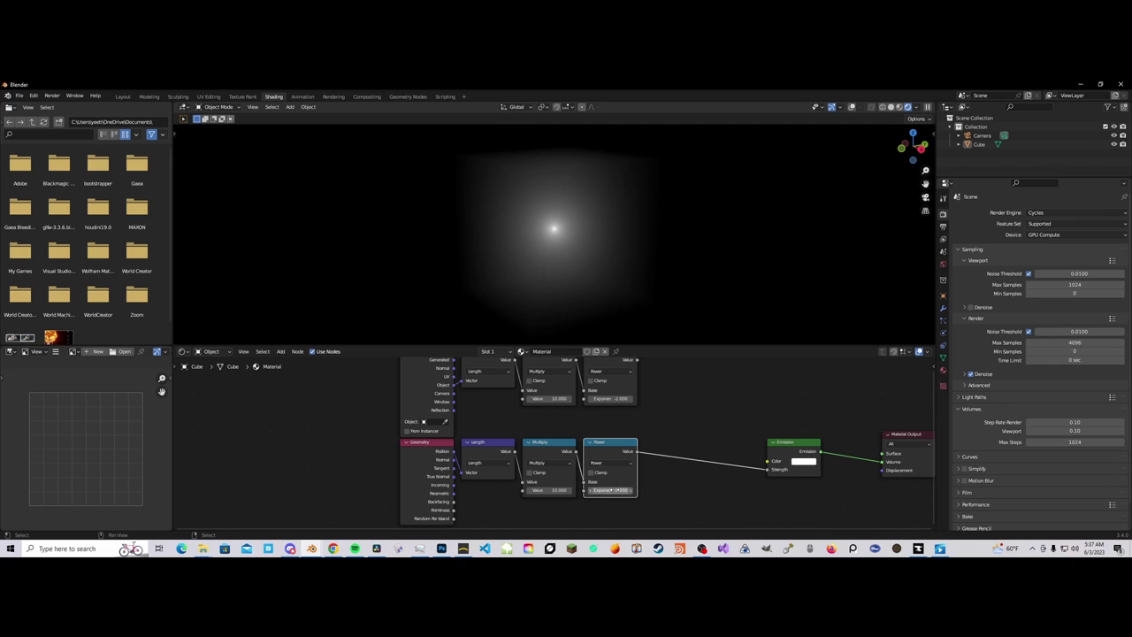
{"action": "middle_click_drag", "start_coordinate": [651, 473], "coordinate": [583, 477]}
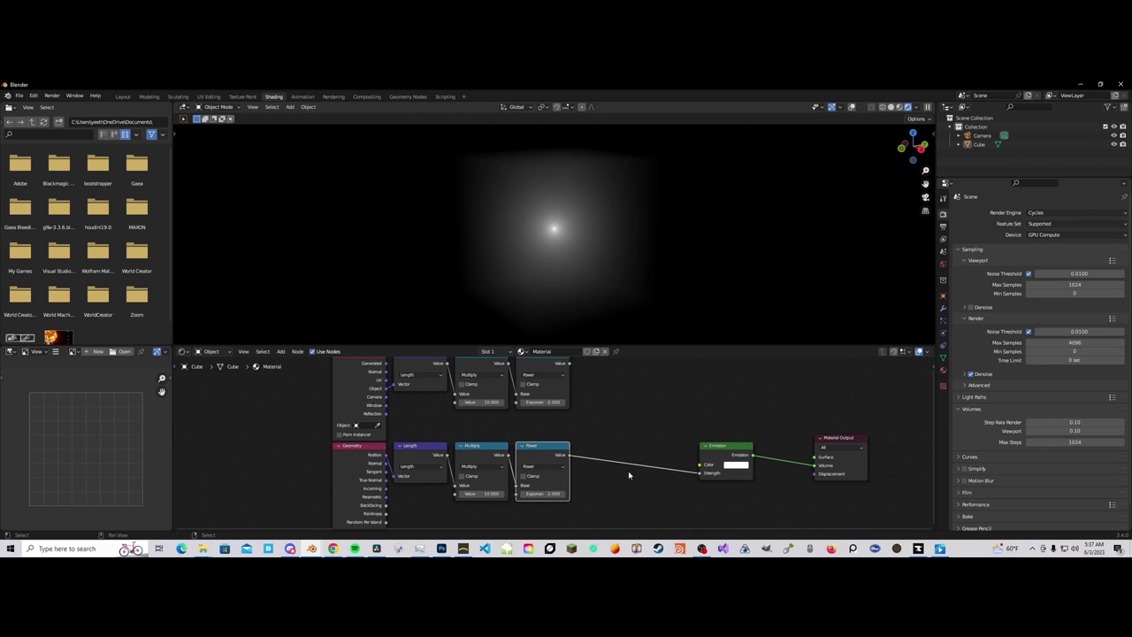
Step: Select the cube and test moving it while the Geometry chain drives the emission
{"action": "middle_click_drag", "start_coordinate": [589, 206], "coordinate": [536, 230]}
{"action": "scroll", "coordinate": [543, 265], "scroll_direction": "down", "scroll_amount": 3}
{"action": "scroll", "coordinate": [570, 449], "scroll_direction": "down", "scroll_amount": 1}
{"action": "scroll", "coordinate": [574, 453], "scroll_direction": "down", "scroll_amount": 1}
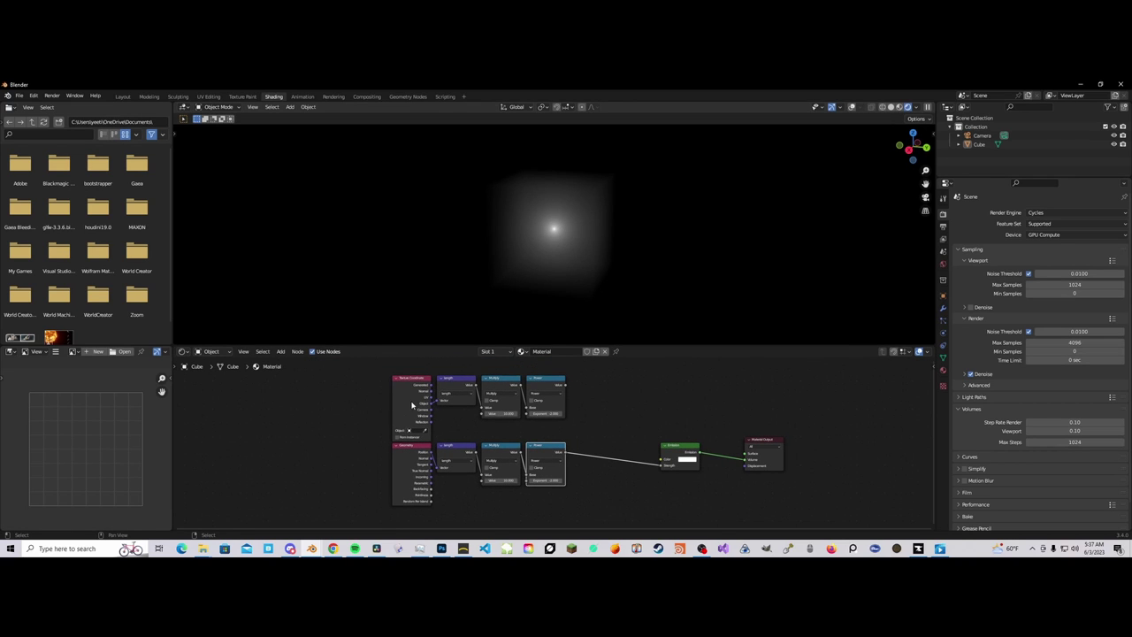
{"action": "left_click", "coordinate": [980, 144]}
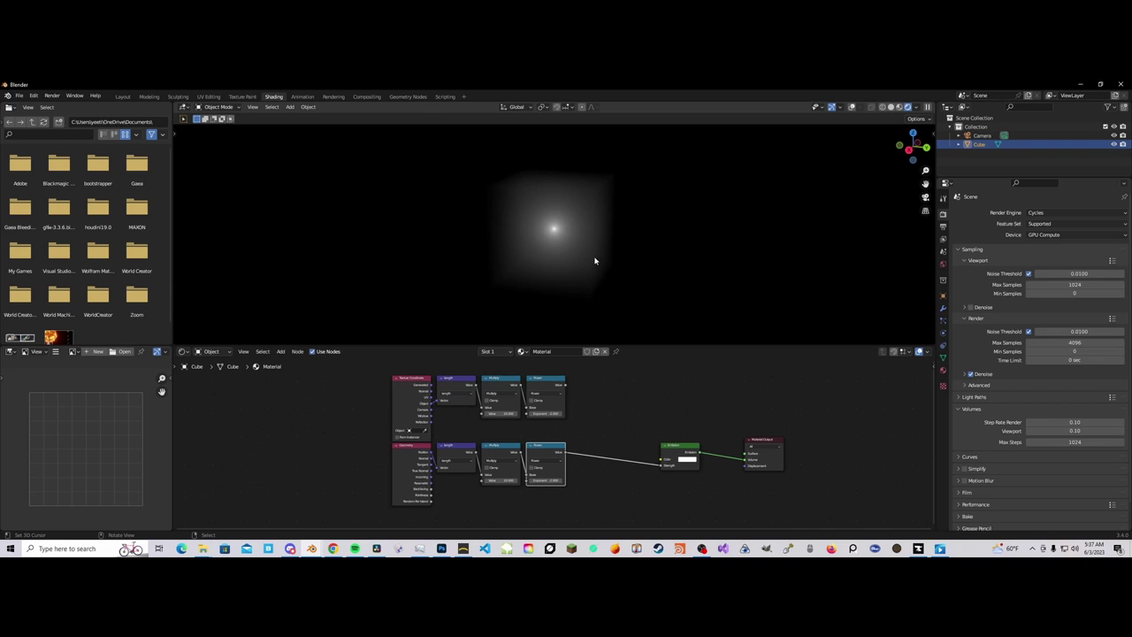
{"action": "key", "text": "g"}
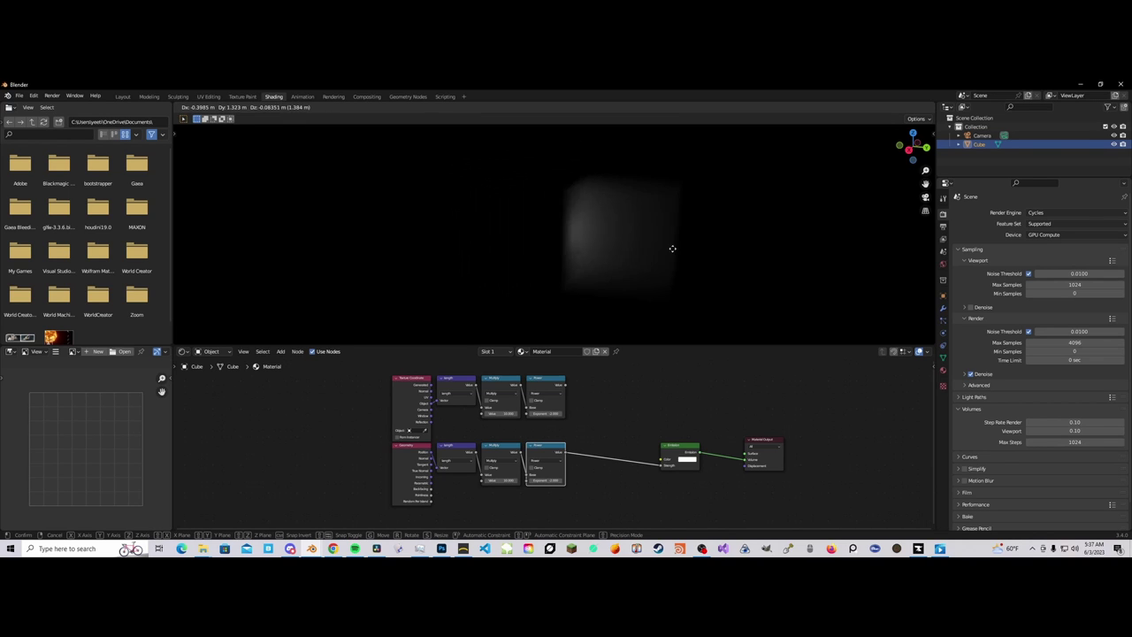
{"action": "left_click", "coordinate": [578, 285]}
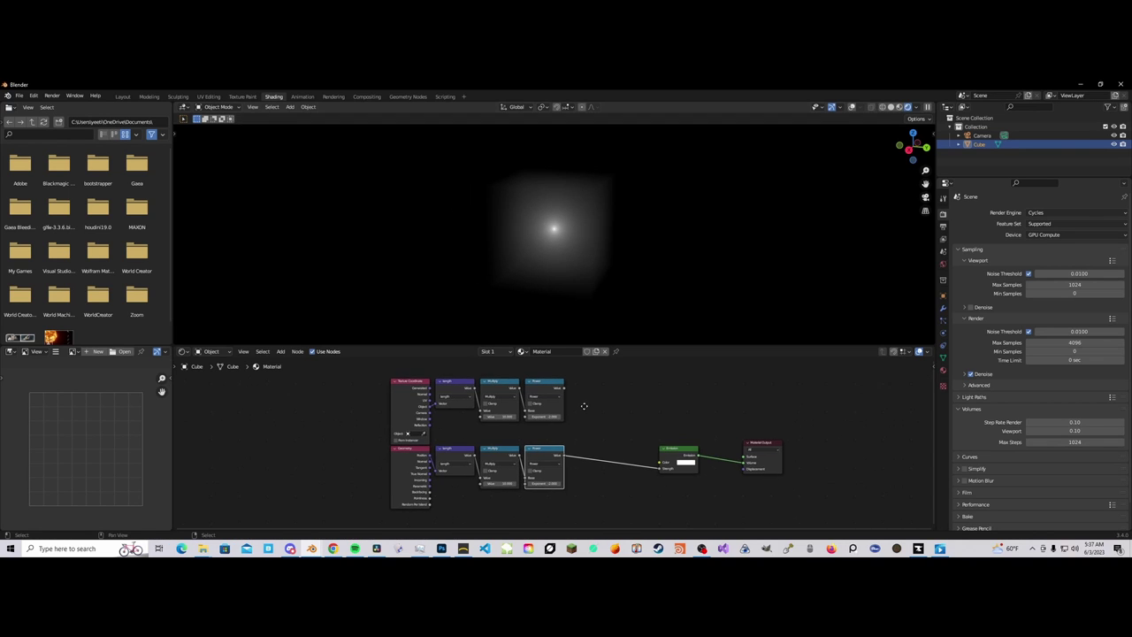
Step: Connect the Texture Coordinate chain's Power output to the Emission strength and test moving the cube
{"action": "left_click_drag", "start_coordinate": [561, 392], "coordinate": [659, 467]}
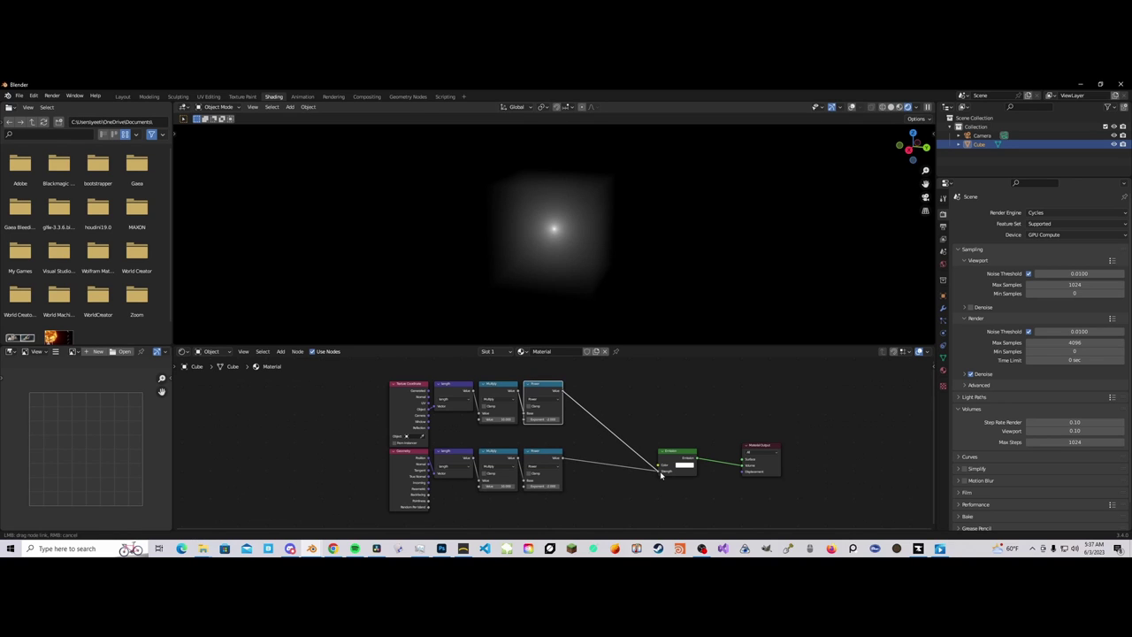
{"action": "left_click", "coordinate": [414, 394]}
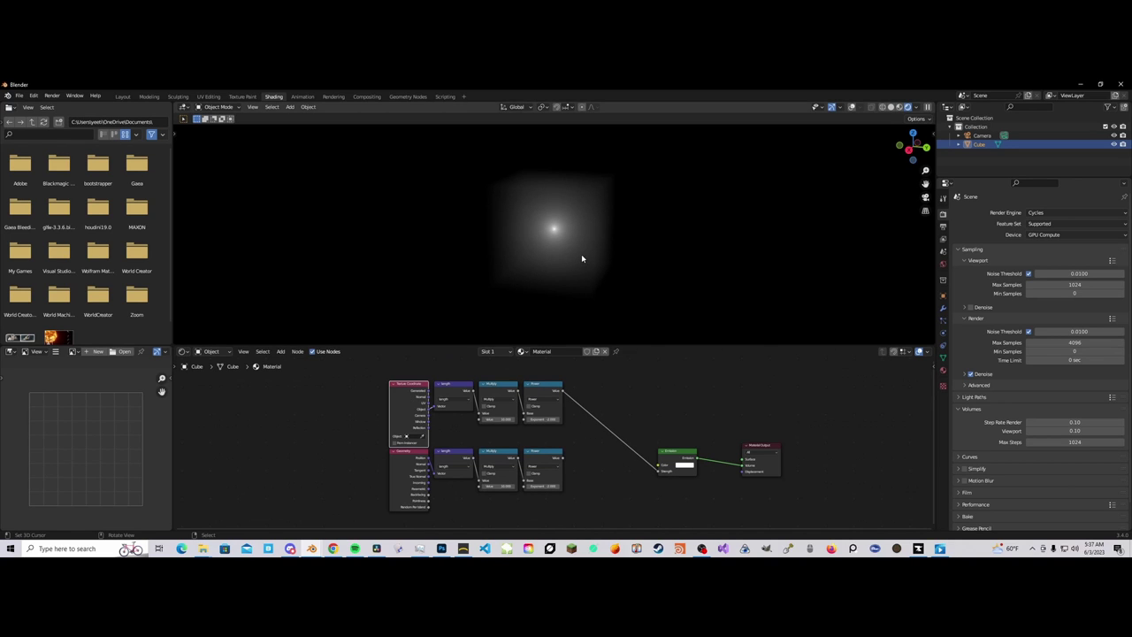
{"action": "key", "text": "g"}
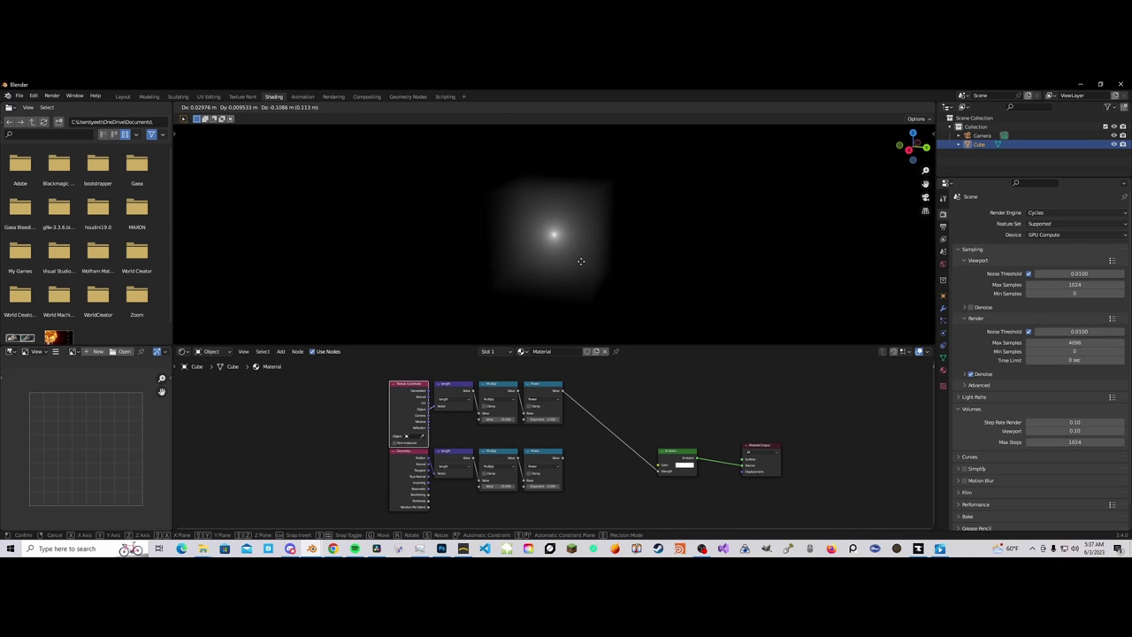
{"action": "right_click", "coordinate": [584, 269]}
Step: Compare the Texture Coordinate and Geometry node chains and view the cube's glow from other angles
{"action": "middle_click_drag", "start_coordinate": [489, 445], "coordinate": [529, 442]}
{"action": "scroll", "coordinate": [599, 463], "scroll_direction": "up", "scroll_amount": 4}
{"action": "scroll", "coordinate": [631, 468], "scroll_direction": "down", "scroll_amount": 3}
{"action": "middle_click_drag", "start_coordinate": [654, 474], "coordinate": [664, 460]}
{"action": "left_click", "coordinate": [664, 460]}
{"action": "left_click_drag", "start_coordinate": [361, 448], "coordinate": [654, 511]}
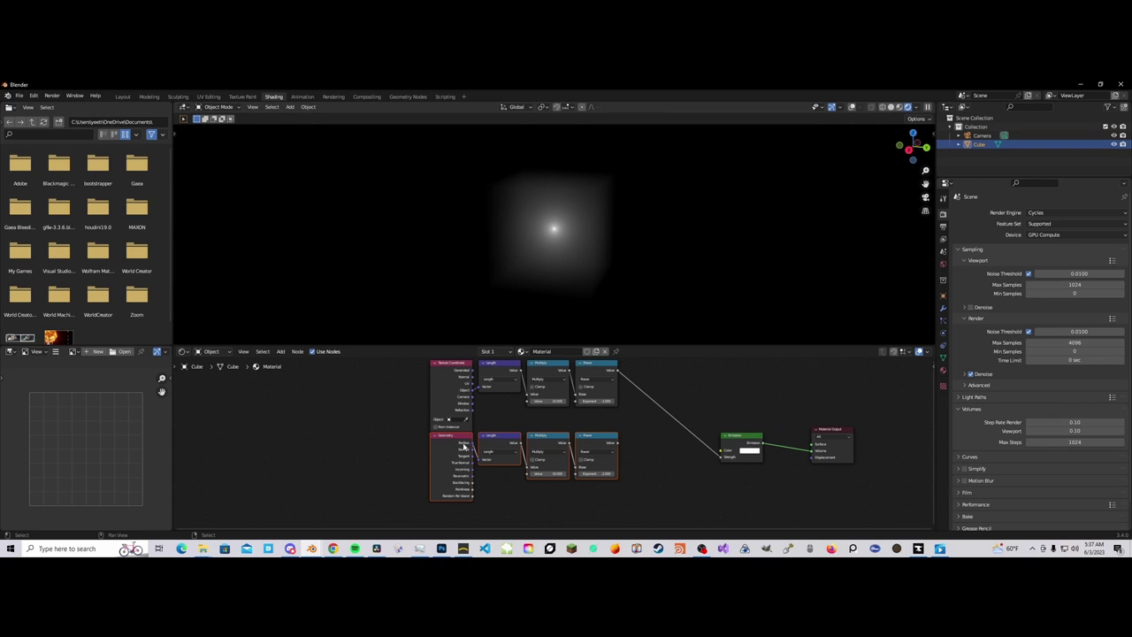
{"action": "middle_click_drag", "start_coordinate": [664, 294], "coordinate": [614, 300]}
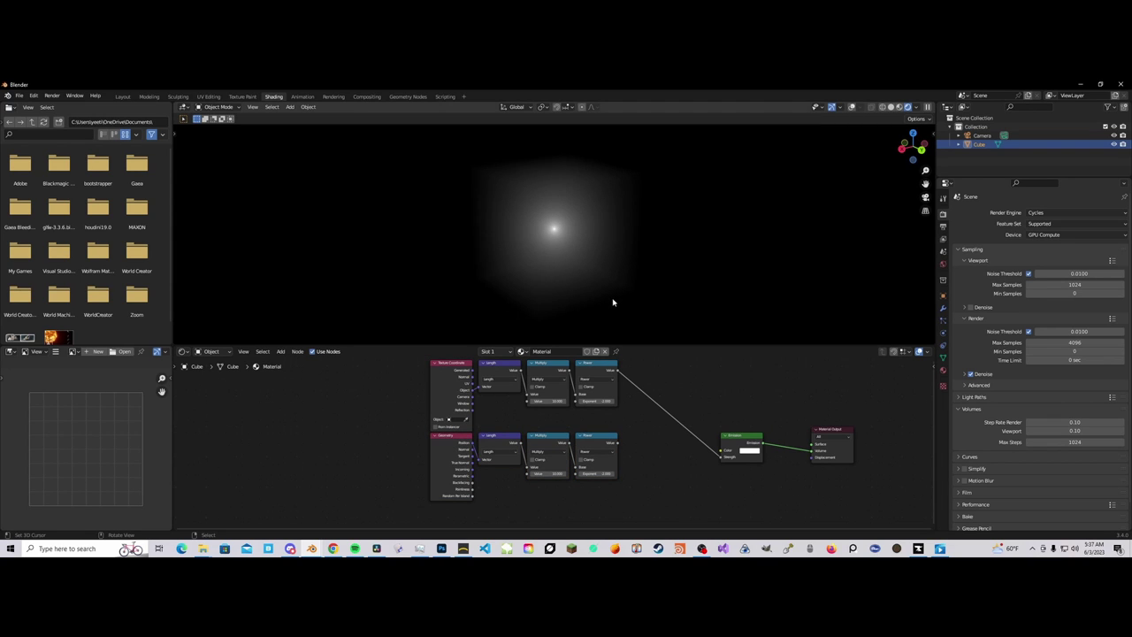
{"action": "mouse_move", "coordinate": [551, 272]}
{"action": "middle_mouse_down"}
{"action": "mouse_move", "coordinate": [554, 286]}
{"action": "mouse_move", "coordinate": [539, 286]}
{"action": "mouse_move", "coordinate": [519, 256]}
{"action": "mouse_move", "coordinate": [455, 257]}
{"action": "mouse_move", "coordinate": [561, 270]}
{"action": "middle_mouse_up"}
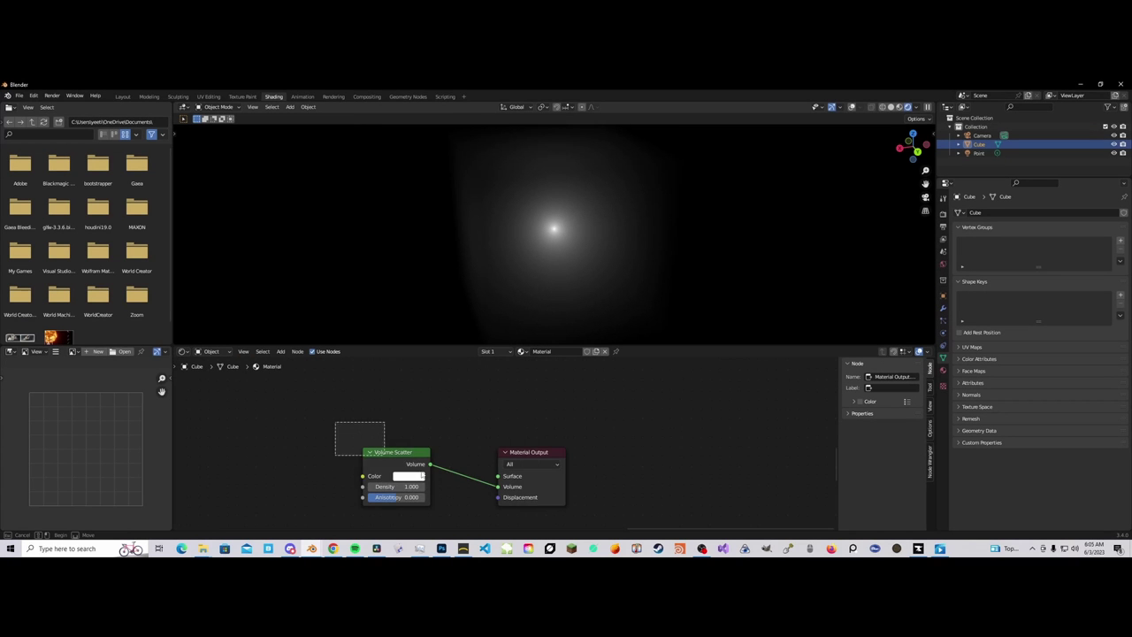
Step: Set the Volume Scatter node's density to about 11.9
{"action": "left_click_drag", "start_coordinate": [423, 476], "coordinate": [598, 532]}
{"action": "left_click", "coordinate": [607, 502]}
{"action": "scroll", "coordinate": [603, 494], "scroll_direction": "up", "scroll_amount": 1}
{"action": "middle_click_drag", "start_coordinate": [611, 488], "coordinate": [627, 457]}
{"action": "scroll", "coordinate": [621, 464], "scroll_direction": "up", "scroll_amount": 1}
{"action": "middle_click_drag", "start_coordinate": [441, 488], "coordinate": [441, 483]}
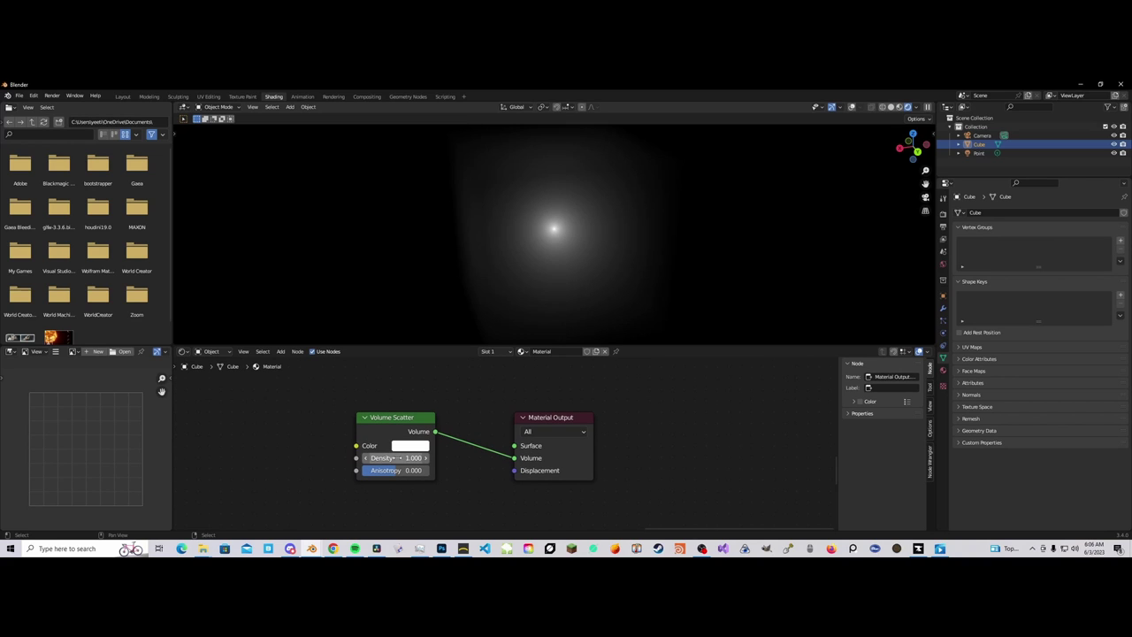
{"action": "left_click_drag", "start_coordinate": [395, 458], "coordinate": [460, 458]}
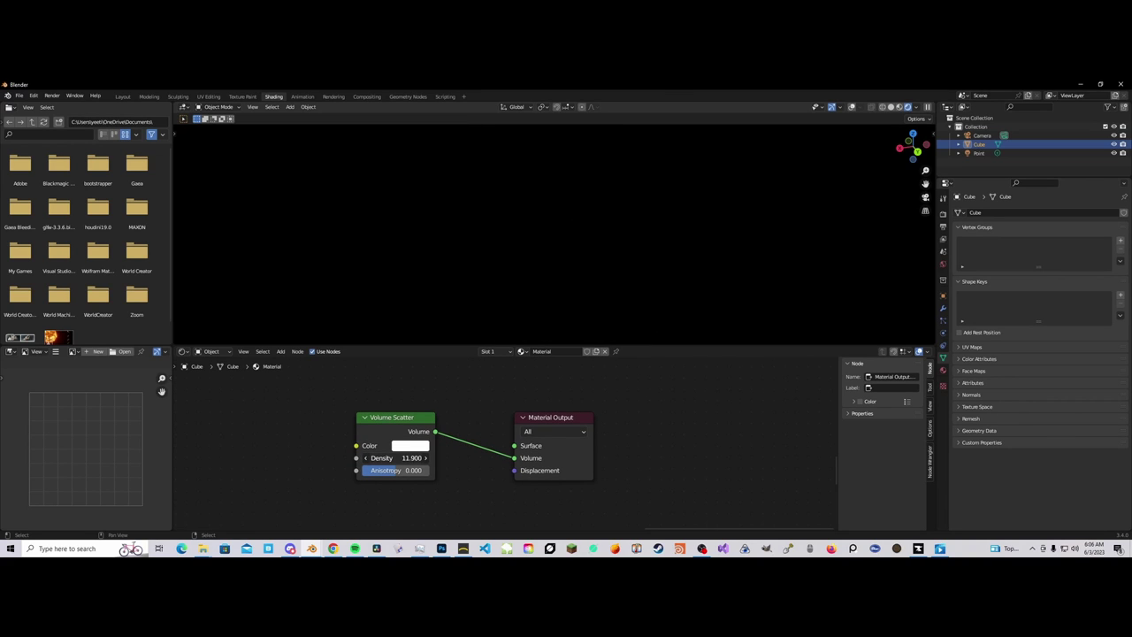
Step: Set the Volume Scatter node's density to 1.000
{"action": "left_click_drag", "start_coordinate": [408, 458], "coordinate": [365, 457]}
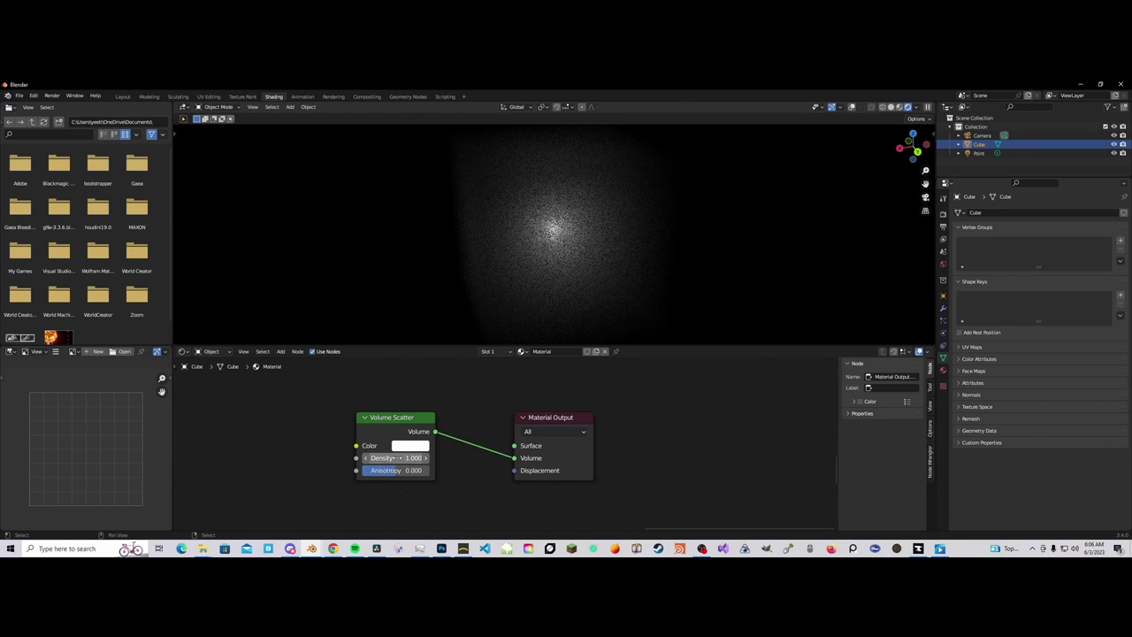
{"action": "middle_click_drag", "start_coordinate": [453, 418], "coordinate": [455, 431]}
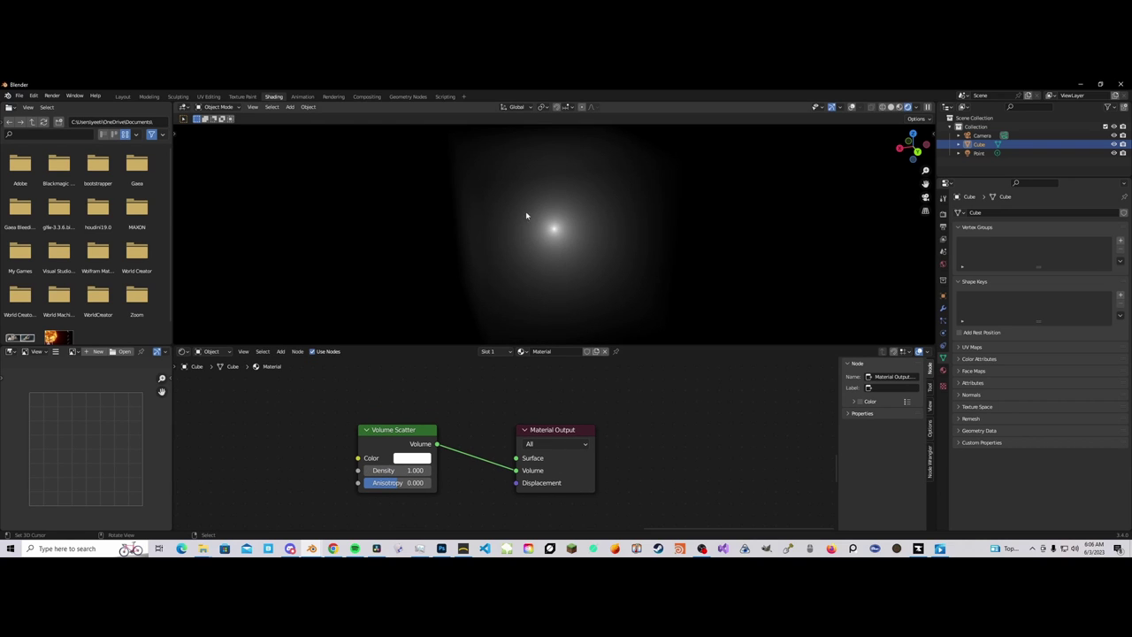
{"action": "middle_click_drag", "start_coordinate": [468, 417], "coordinate": [463, 434]}
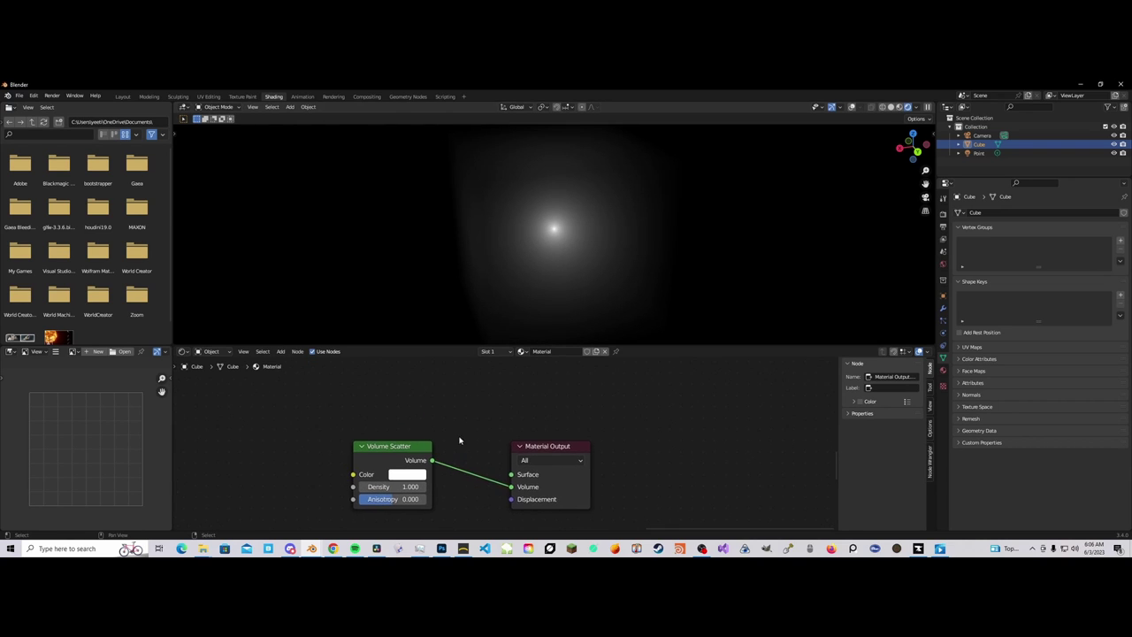
{"action": "scroll", "coordinate": [467, 455], "scroll_direction": "up", "scroll_amount": 1}
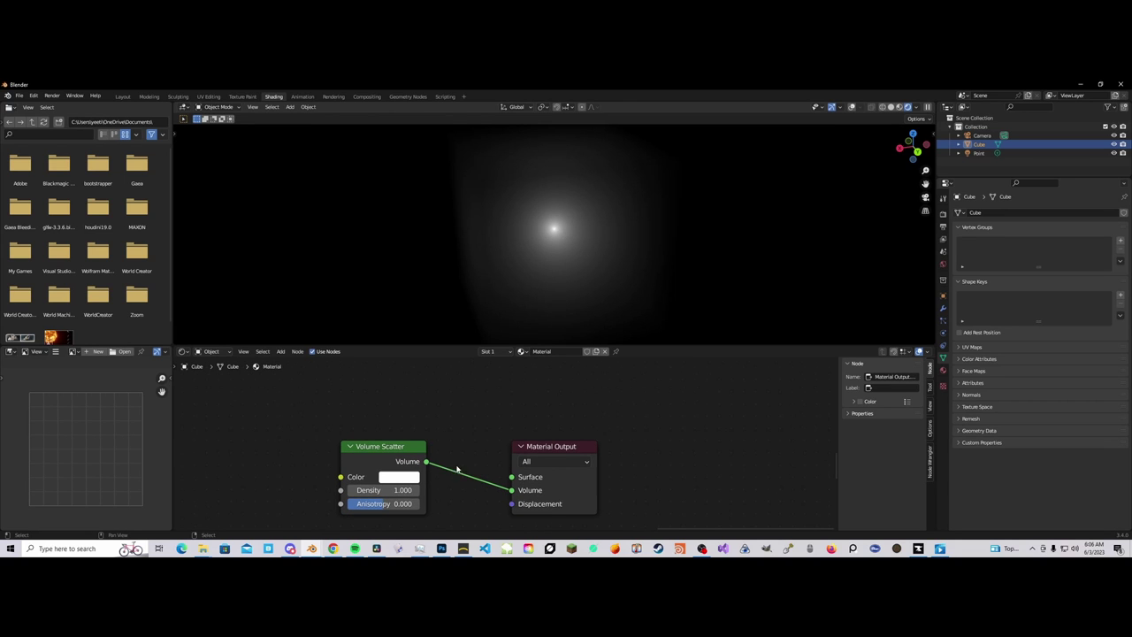
Step: Make the Material Output of the Light Path and Mix density setup the active output
{"action": "scroll", "coordinate": [456, 469], "scroll_direction": "down", "scroll_amount": 3}
{"action": "middle_click_drag", "start_coordinate": [480, 416], "coordinate": [546, 484]}
{"action": "scroll", "coordinate": [474, 475], "scroll_direction": "down", "scroll_amount": 2}
{"action": "left_click_drag", "start_coordinate": [209, 403], "coordinate": [632, 513]}
{"action": "left_click", "coordinate": [506, 506]}
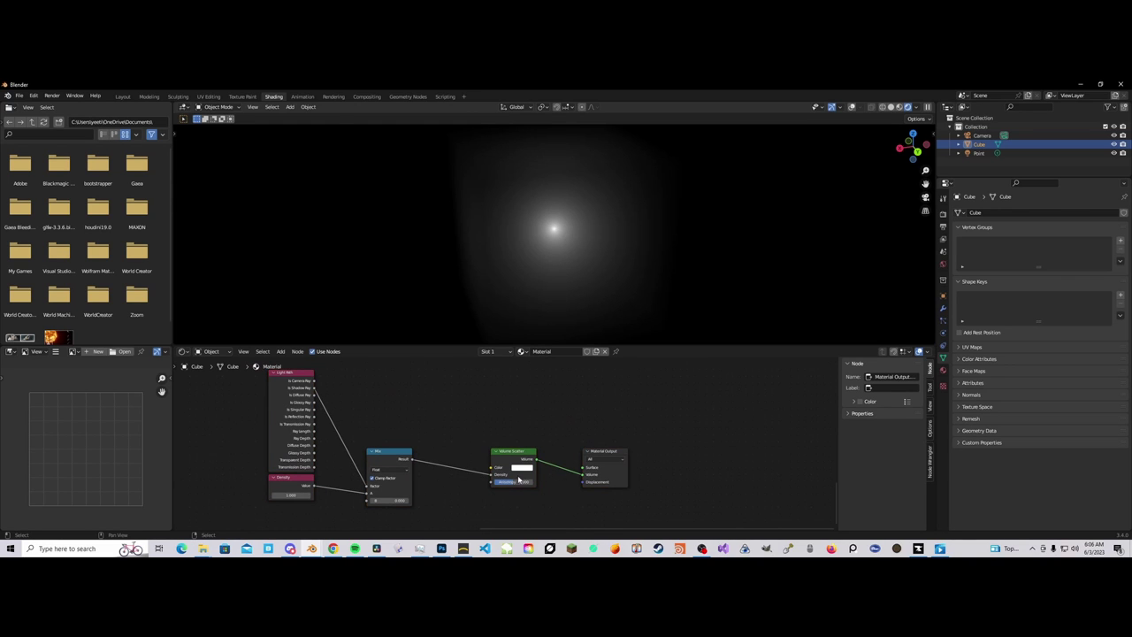
{"action": "left_click", "coordinate": [602, 457]}
Step: Test raising and lowering the Density value that feeds the Mix node in the Light Path setup
{"action": "scroll", "coordinate": [495, 473], "scroll_direction": "down", "scroll_amount": 1}
{"action": "middle_click_drag", "start_coordinate": [471, 473], "coordinate": [551, 483]}
{"action": "scroll", "coordinate": [513, 478], "scroll_direction": "up", "scroll_amount": 3}
{"action": "left_click", "coordinate": [484, 470]}
{"action": "left_click", "coordinate": [388, 391]}
{"action": "scroll", "coordinate": [455, 493], "scroll_direction": "down", "scroll_amount": 4}
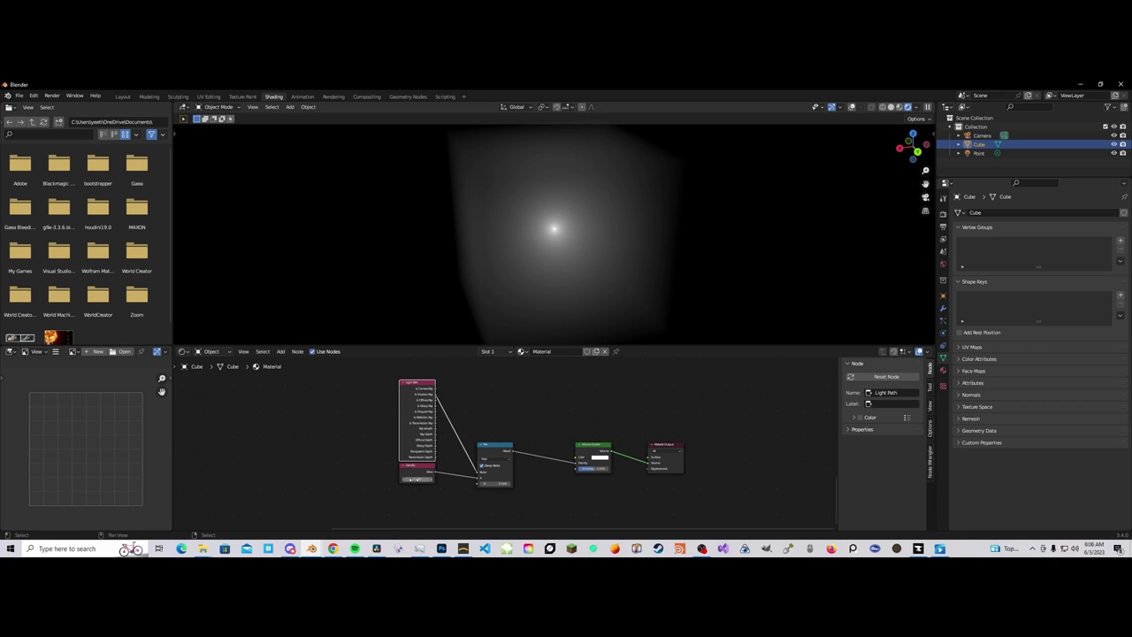
{"action": "left_click_drag", "start_coordinate": [414, 480], "coordinate": [460, 479]}
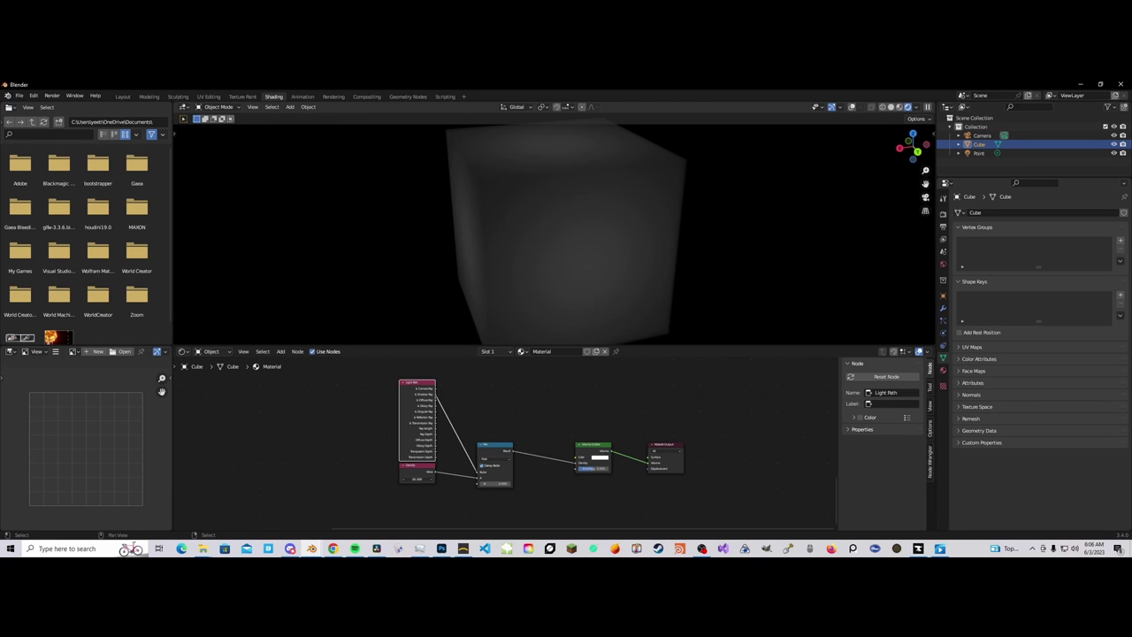
{"action": "left_click_drag", "start_coordinate": [417, 479], "coordinate": [410, 480]}
Step: Make the Material Output of the Emission and Volume Absorption setup the active output
{"action": "scroll", "coordinate": [474, 440], "scroll_direction": "down", "scroll_amount": 3}
{"action": "mouse_move", "coordinate": [490, 407]}
{"action": "middle_mouse_down"}
{"action": "mouse_move", "coordinate": [483, 496]}
{"action": "mouse_move", "coordinate": [488, 410]}
{"action": "mouse_move", "coordinate": [492, 422]}
{"action": "middle_mouse_up"}
{"action": "scroll", "coordinate": [471, 429], "scroll_direction": "up", "scroll_amount": 2}
{"action": "scroll", "coordinate": [501, 456], "scroll_direction": "up", "scroll_amount": 1}
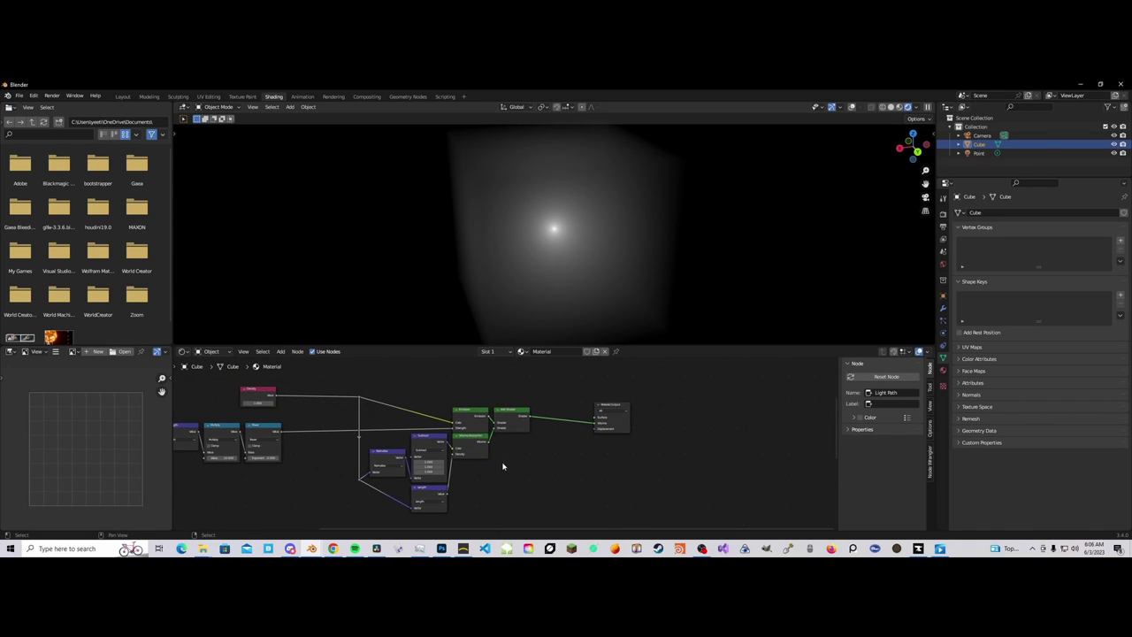
{"action": "middle_click_drag", "start_coordinate": [476, 468], "coordinate": [561, 454]}
{"action": "scroll", "coordinate": [559, 454], "scroll_direction": "up", "scroll_amount": 4}
{"action": "left_click_drag", "start_coordinate": [386, 422], "coordinate": [604, 515]}
{"action": "left_click", "coordinate": [573, 500]}
{"action": "scroll", "coordinate": [574, 482], "scroll_direction": "down", "scroll_amount": 3}
{"action": "middle_click_drag", "start_coordinate": [596, 471], "coordinate": [552, 496]}
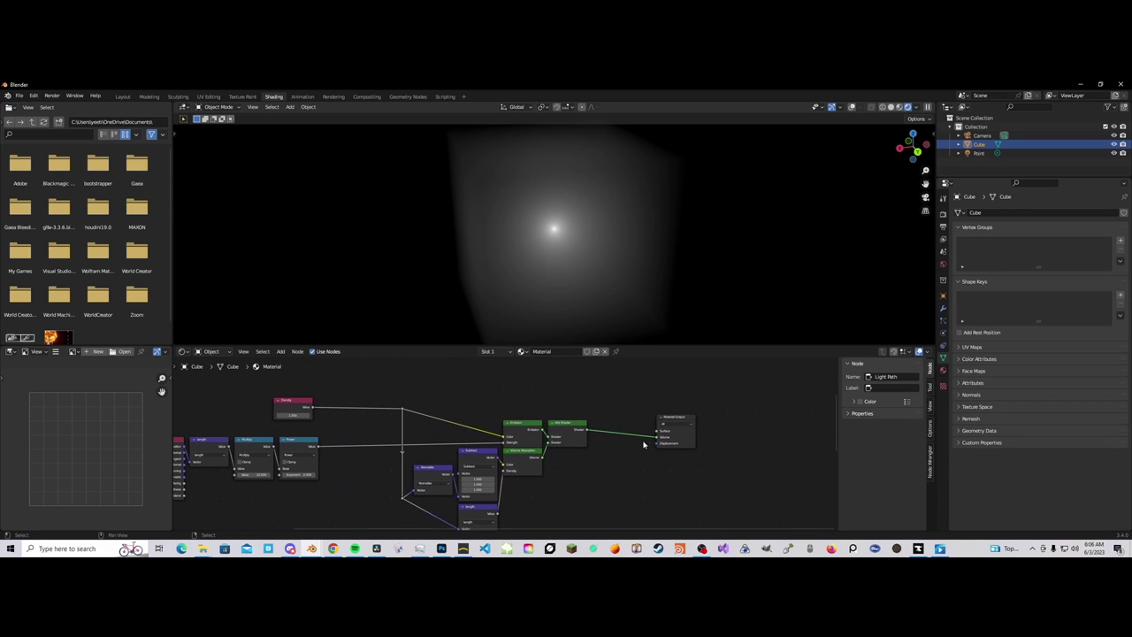
{"action": "left_click", "coordinate": [675, 420]}
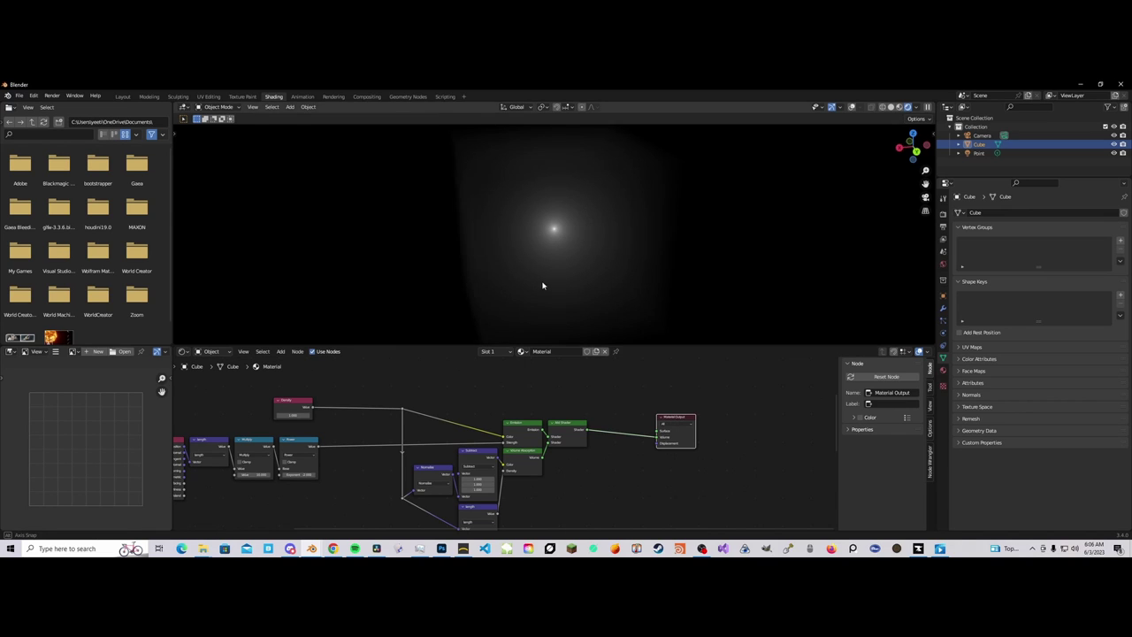
Step: Set the Density value of the Emission and Volume Absorption setup to 17.9 and view the cube from another side
{"action": "left_click_drag", "start_coordinate": [291, 415], "coordinate": [354, 415]}
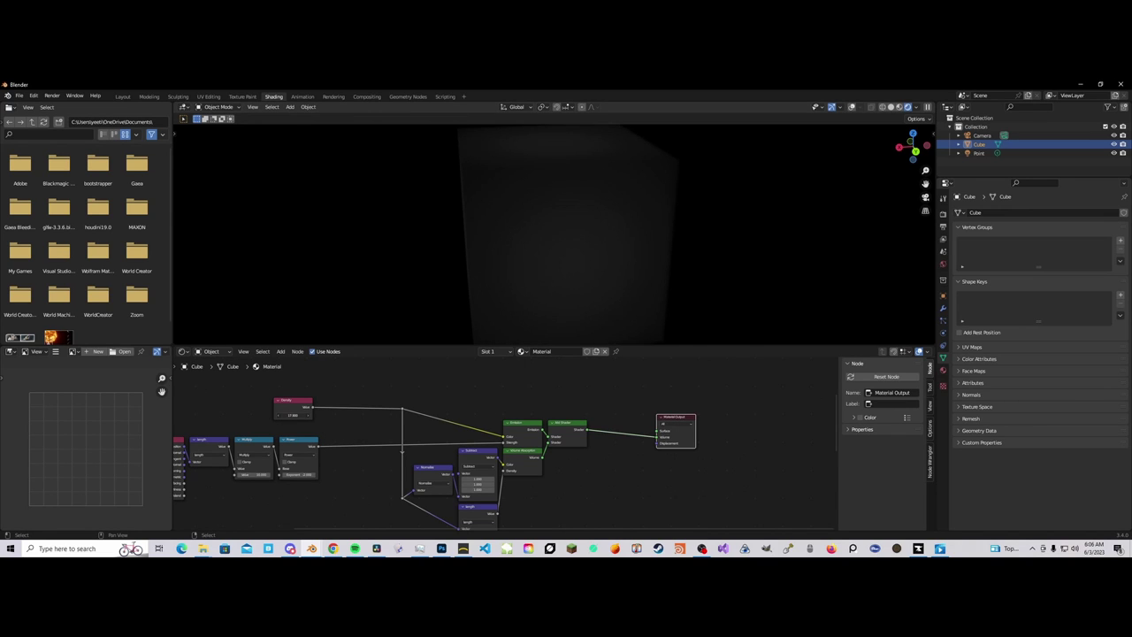
{"action": "middle_click_drag", "start_coordinate": [430, 199], "coordinate": [480, 203]}
Step: Compare the Light Path setup with the Emission and Volume Absorption setup by switching the active Material Output between them
{"action": "scroll", "coordinate": [479, 203], "scroll_direction": "down", "scroll_amount": 2}
{"action": "scroll", "coordinate": [629, 494], "scroll_direction": "down", "scroll_amount": 4}
{"action": "middle_click_drag", "start_coordinate": [629, 494], "coordinate": [562, 356]}
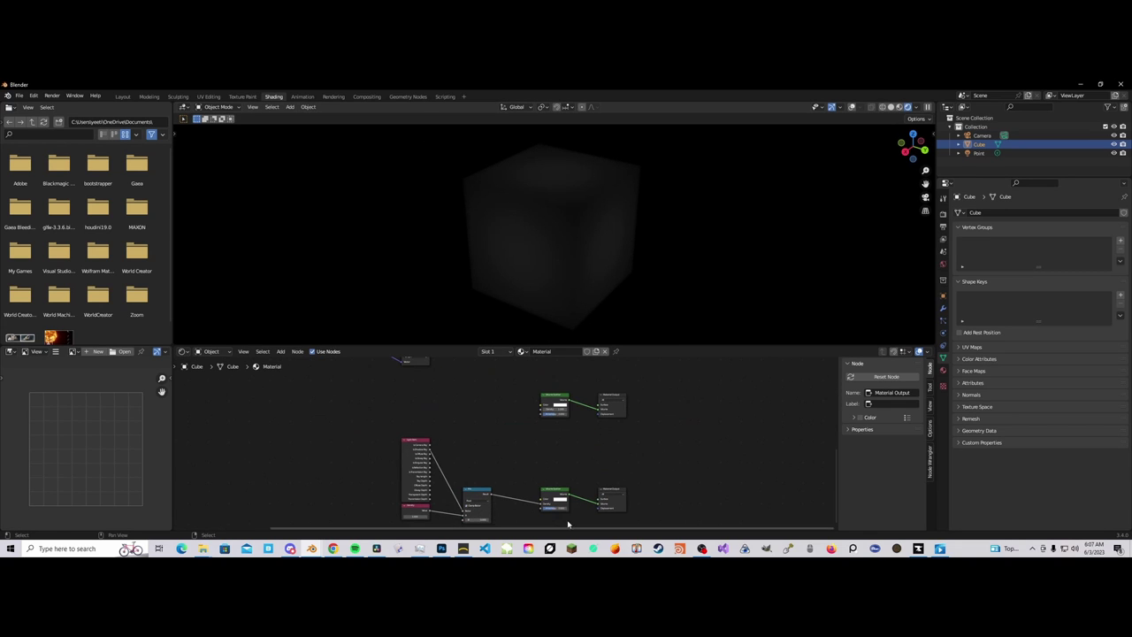
{"action": "left_click", "coordinate": [611, 492]}
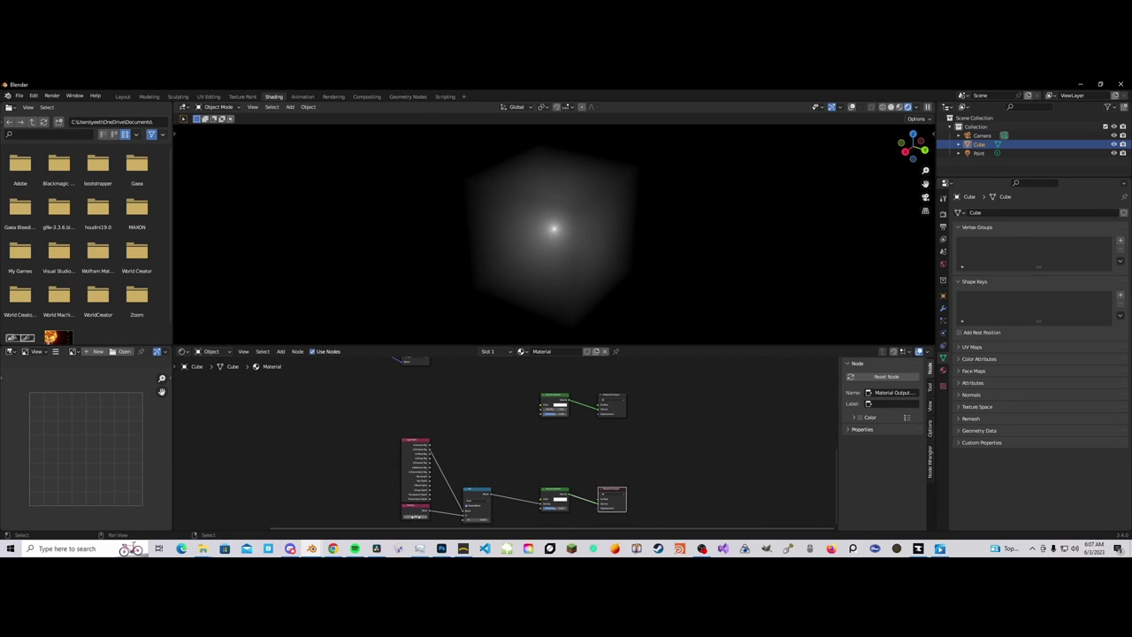
{"action": "middle_click_drag", "start_coordinate": [462, 314], "coordinate": [449, 283]}
{"action": "scroll", "coordinate": [435, 404], "scroll_direction": "down", "scroll_amount": 1}
{"action": "middle_click_drag", "start_coordinate": [434, 404], "coordinate": [439, 504]}
{"action": "left_click", "coordinate": [556, 410]}
Step: Examine how the Density value and the Geometry, Length, Multiply and Power chain drive the Emission color and strength
{"action": "scroll", "coordinate": [506, 433], "scroll_direction": "up", "scroll_amount": 4}
{"action": "middle_click_drag", "start_coordinate": [447, 433], "coordinate": [599, 499]}
{"action": "left_click", "coordinate": [522, 464]}
{"action": "scroll", "coordinate": [496, 451], "scroll_direction": "up", "scroll_amount": 1}
{"action": "scroll", "coordinate": [479, 481], "scroll_direction": "up", "scroll_amount": 3}
{"action": "left_click_drag", "start_coordinate": [360, 391], "coordinate": [429, 389]}
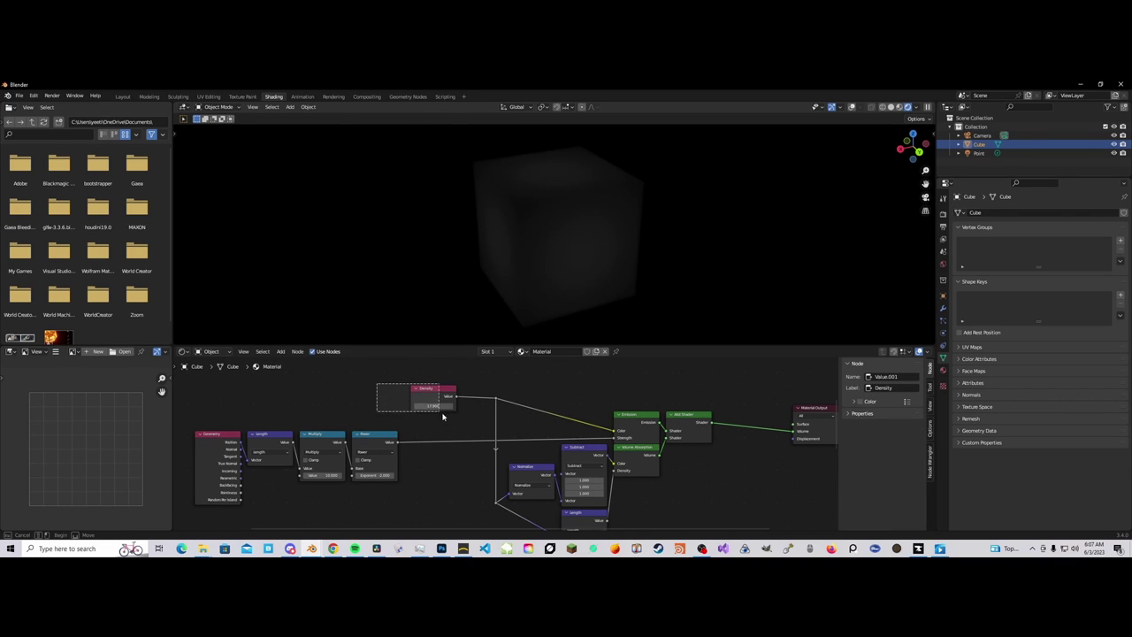
{"action": "left_click", "coordinate": [617, 422]}
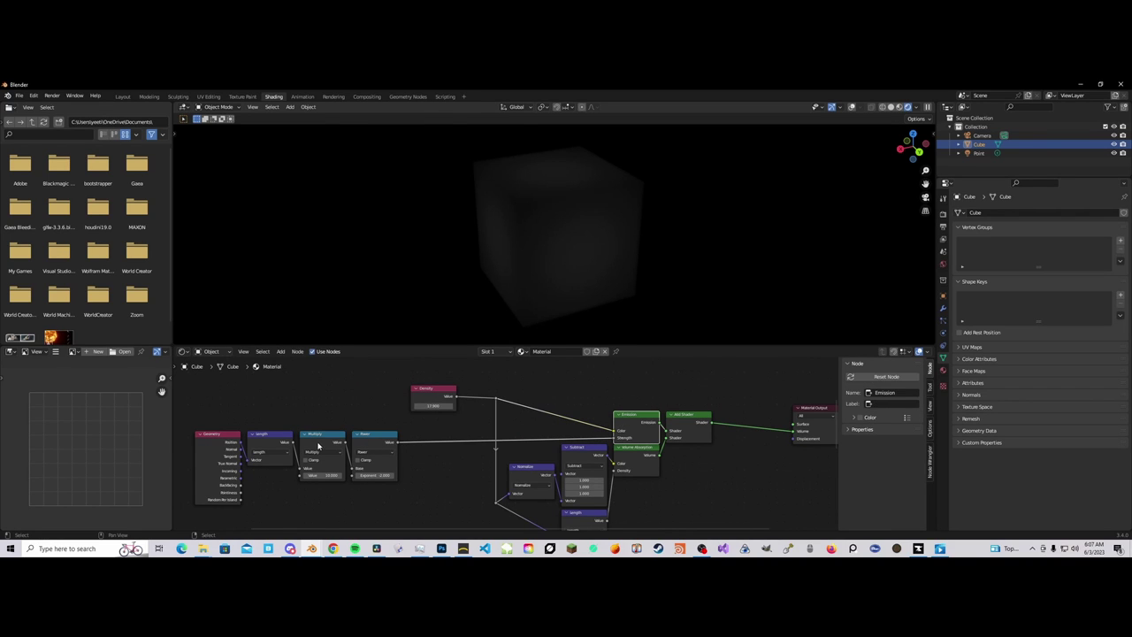
{"action": "left_click_drag", "start_coordinate": [196, 426], "coordinate": [372, 483]}
{"action": "left_click", "coordinate": [478, 497]}
Step: Examine how the Density value passes through the Normalize, Subtract and Length nodes
{"action": "middle_click_drag", "start_coordinate": [478, 496], "coordinate": [394, 470]}
{"action": "left_click", "coordinate": [448, 453]}
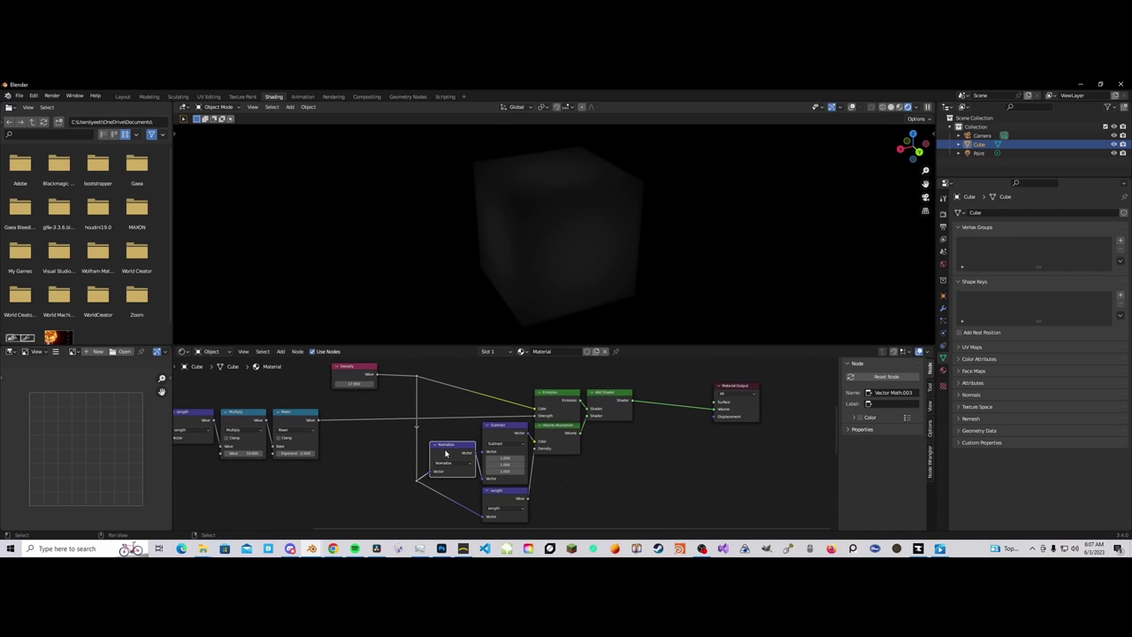
{"action": "left_click", "coordinate": [507, 437]}
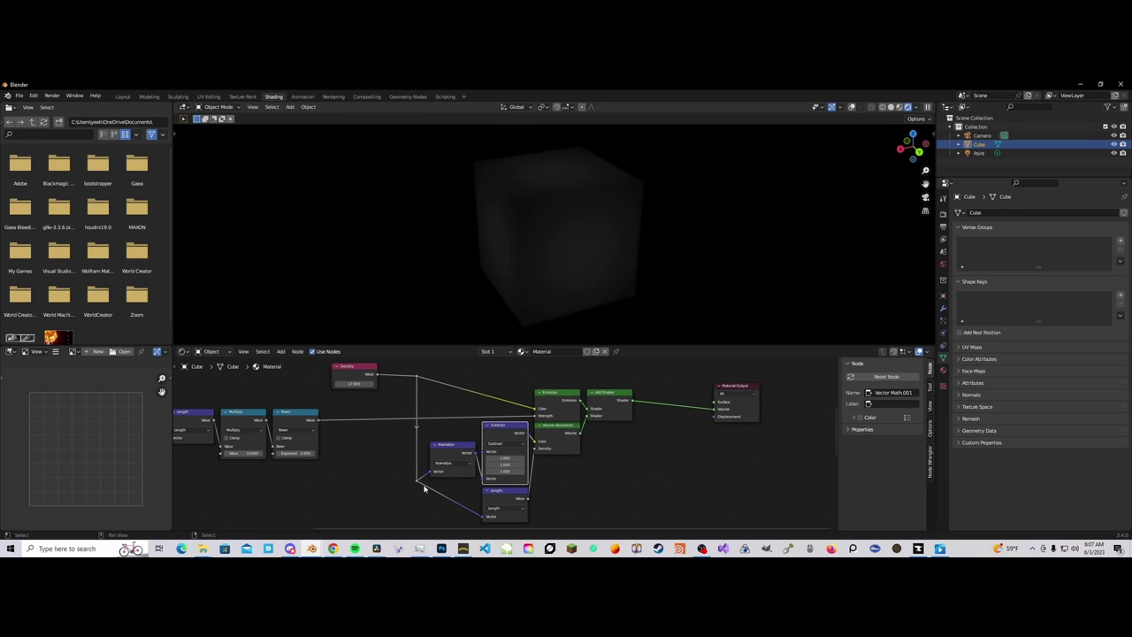
{"action": "left_click", "coordinate": [497, 499]}
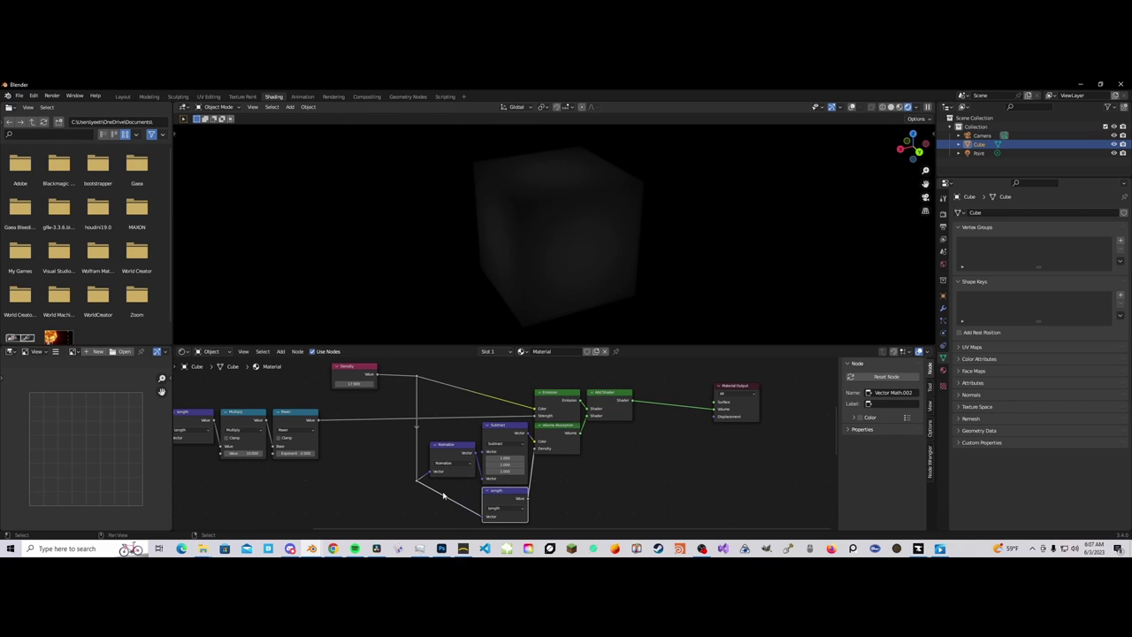
{"action": "left_click", "coordinate": [354, 376]}
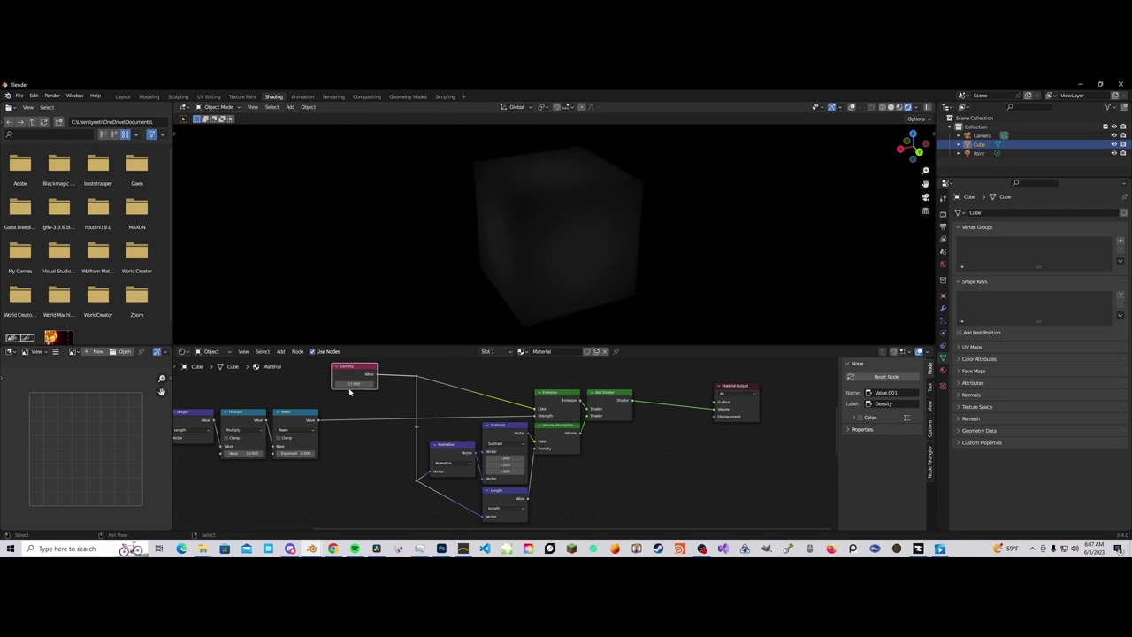
{"action": "left_click", "coordinate": [499, 503]}
{"action": "scroll", "coordinate": [547, 473], "scroll_direction": "up", "scroll_amount": 2}
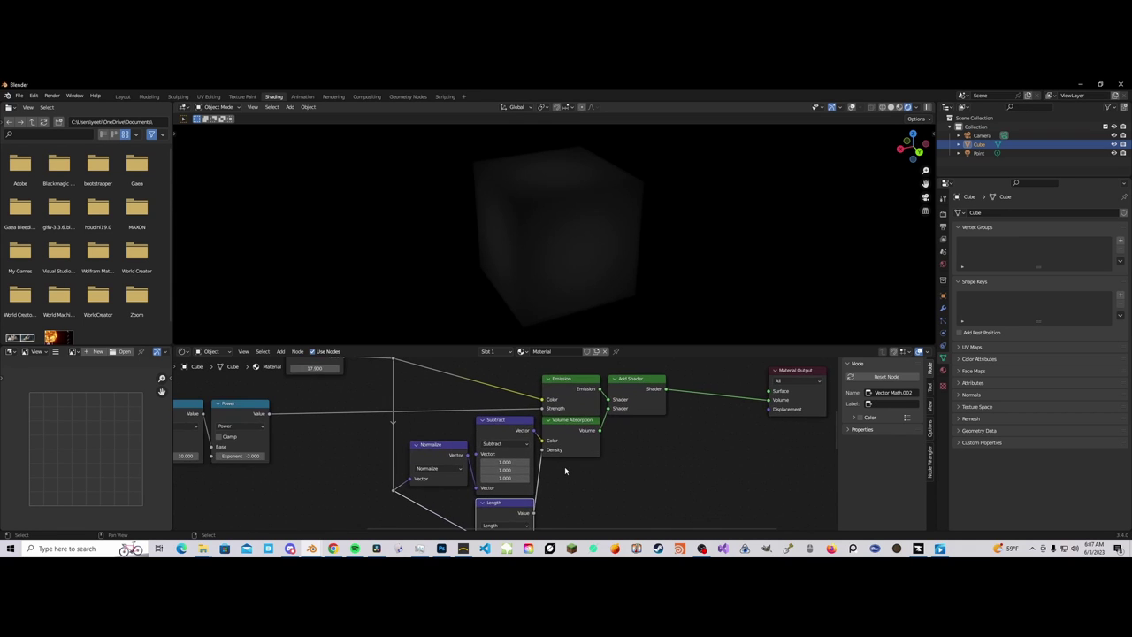
{"action": "middle_click_drag", "start_coordinate": [547, 473], "coordinate": [521, 481]}
{"action": "scroll", "coordinate": [514, 485], "scroll_direction": "down", "scroll_amount": 2}
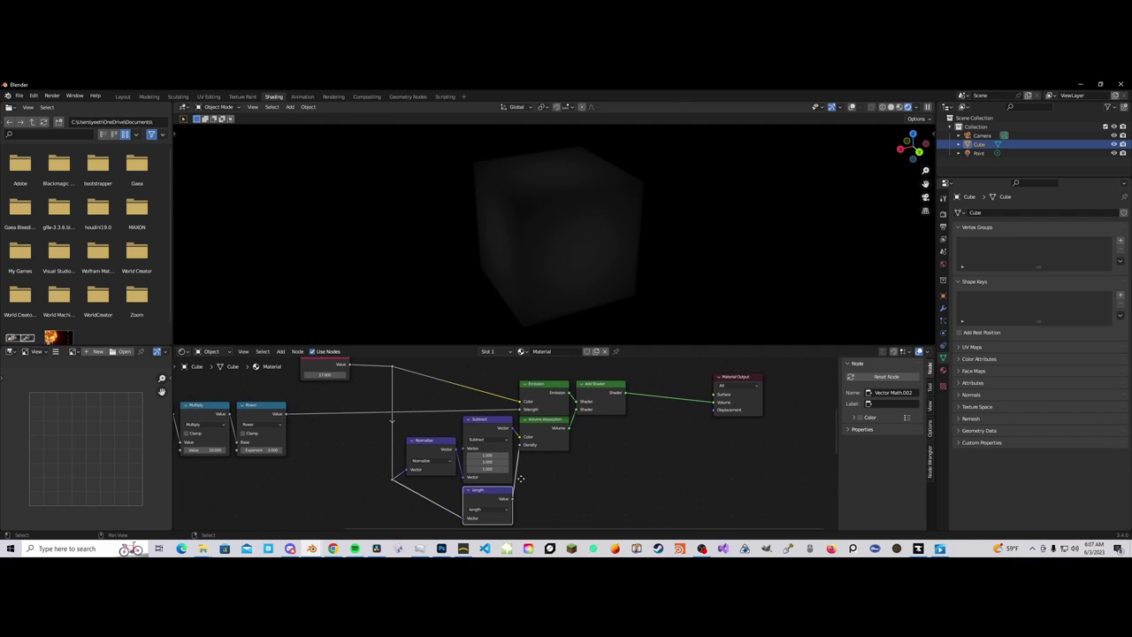
{"action": "middle_click_drag", "start_coordinate": [535, 438], "coordinate": [527, 447]}
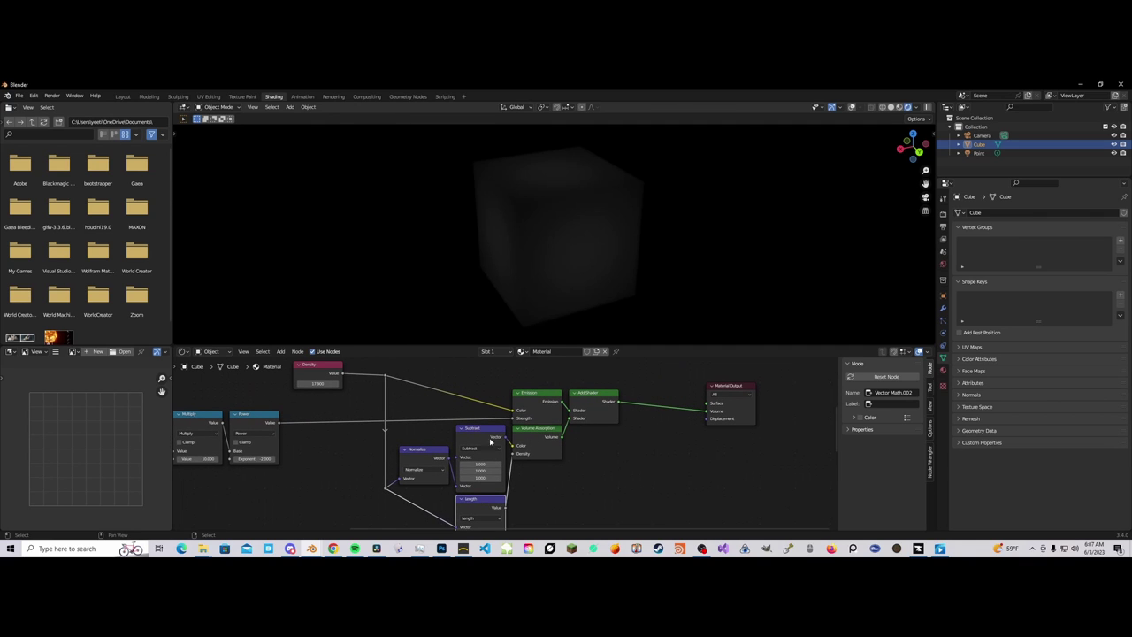
Step: Examine the vector math nodes feeding the Volume Absorption node's Color and Density inputs
{"action": "left_click_drag", "start_coordinate": [373, 458], "coordinate": [518, 518]}
{"action": "left_click", "coordinate": [536, 478]}
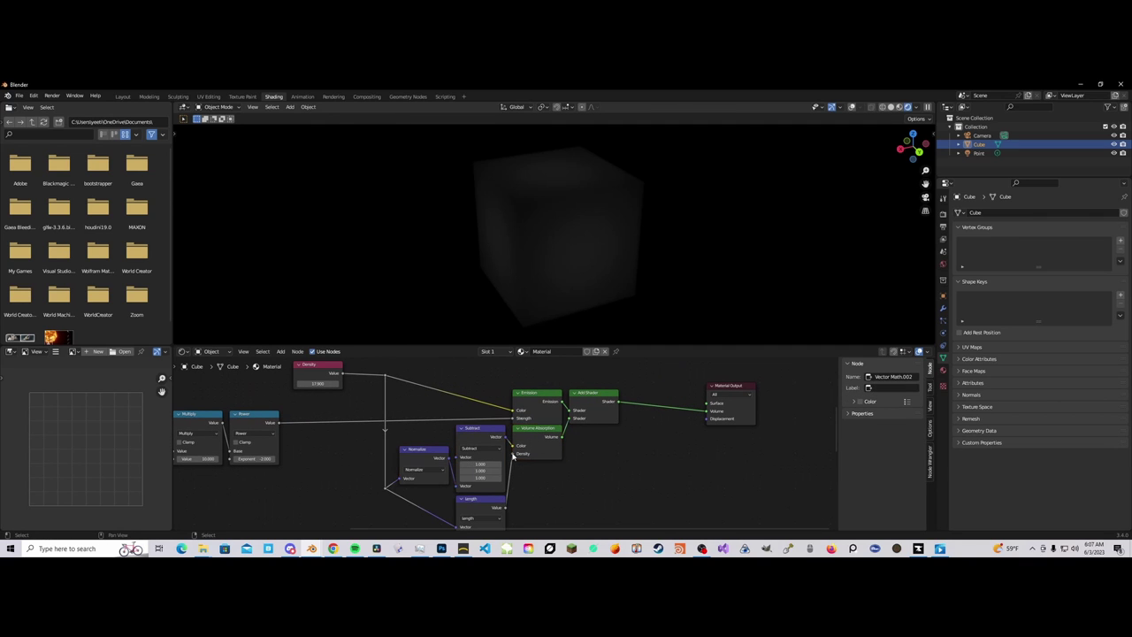
{"action": "left_click_drag", "start_coordinate": [360, 482], "coordinate": [492, 514]}
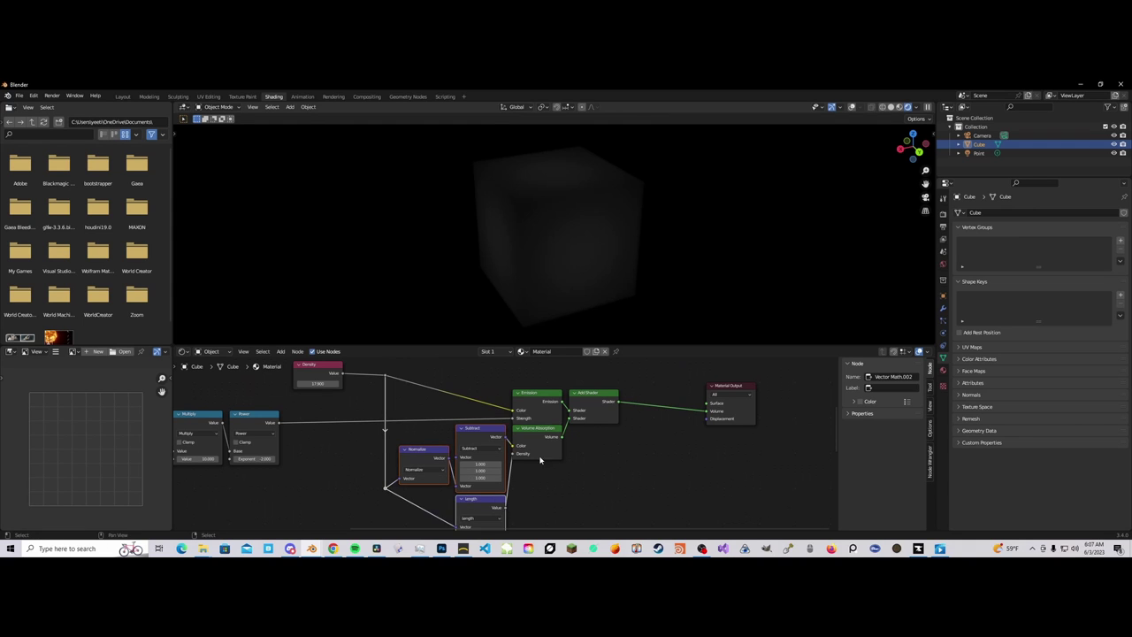
{"action": "left_click", "coordinate": [545, 437]}
{"action": "middle_click_drag", "start_coordinate": [514, 453], "coordinate": [465, 448]}
{"action": "scroll", "coordinate": [446, 462], "scroll_direction": "up", "scroll_amount": 2}
{"action": "scroll", "coordinate": [465, 493], "scroll_direction": "up", "scroll_amount": 1}
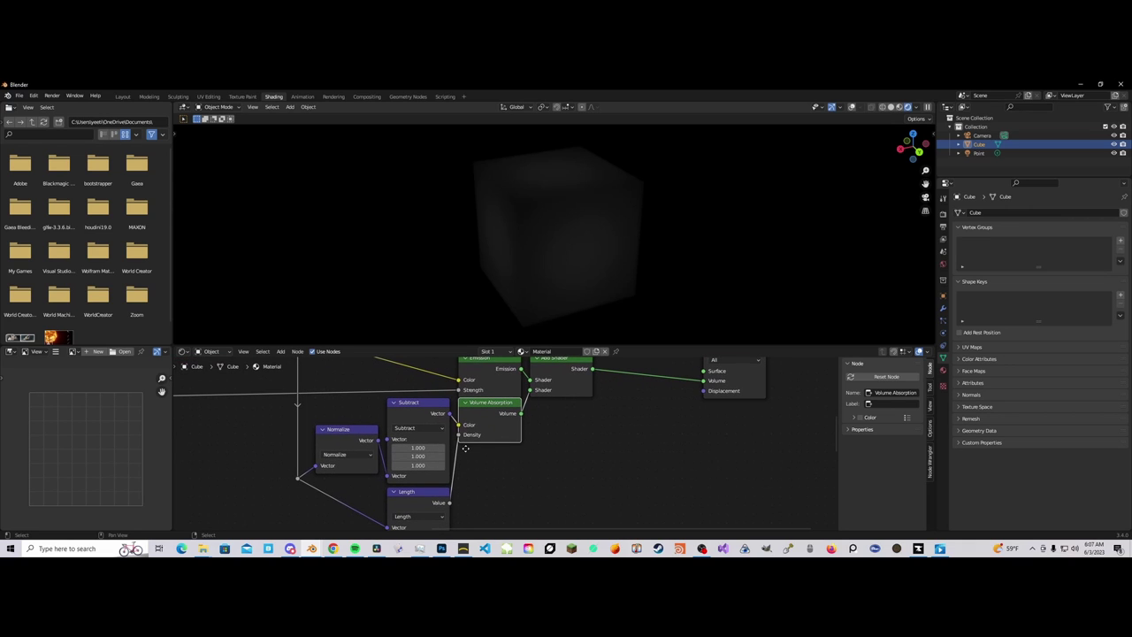
{"action": "left_click_drag", "start_coordinate": [482, 511], "coordinate": [482, 417]}
{"action": "left_click", "coordinate": [513, 466]}
Step: Move the Normalize node up level with the Subtract node
{"action": "middle_click_drag", "start_coordinate": [550, 455], "coordinate": [545, 481]}
{"action": "scroll", "coordinate": [544, 481], "scroll_direction": "down", "scroll_amount": 4}
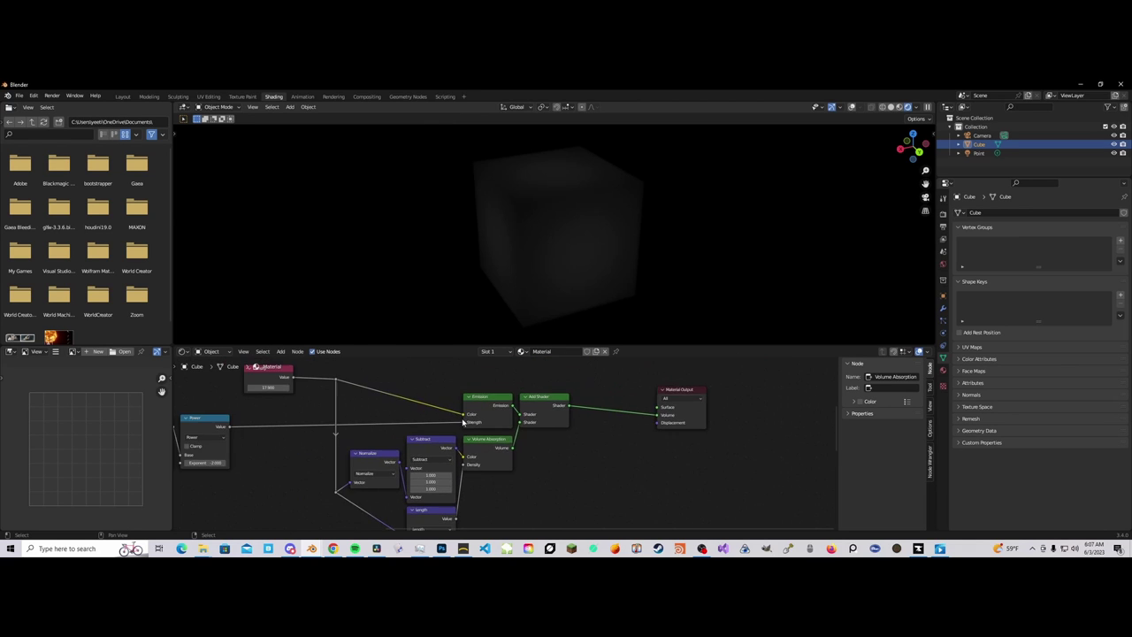
{"action": "middle_click_drag", "start_coordinate": [494, 453], "coordinate": [499, 469]}
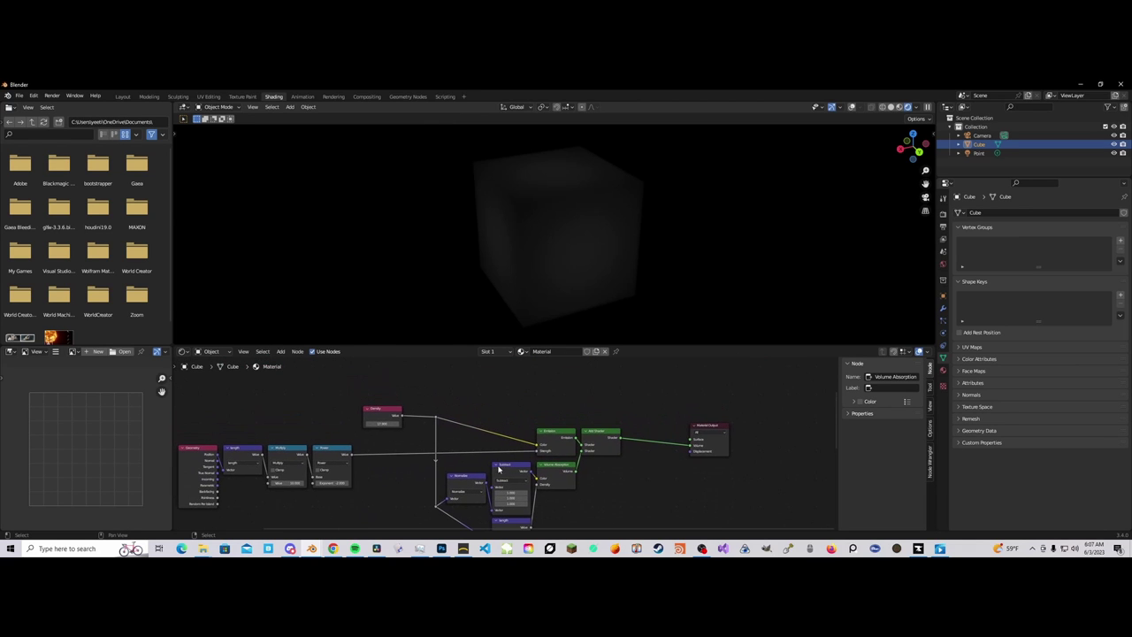
{"action": "scroll", "coordinate": [462, 467], "scroll_direction": "up", "scroll_amount": 2}
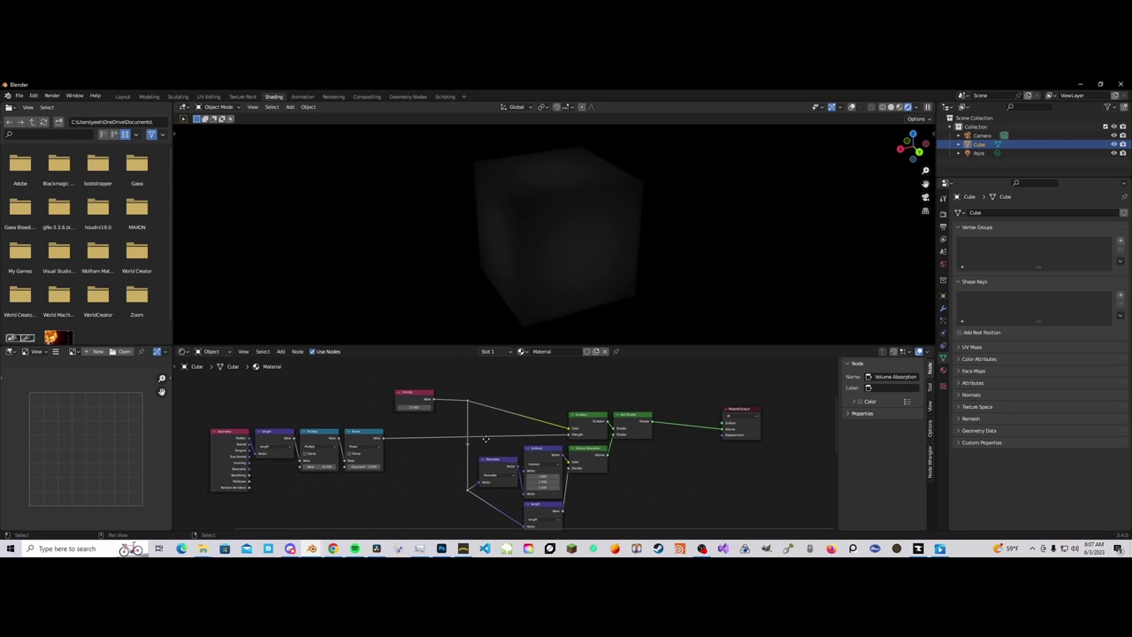
{"action": "left_click_drag", "start_coordinate": [512, 445], "coordinate": [514, 430]}
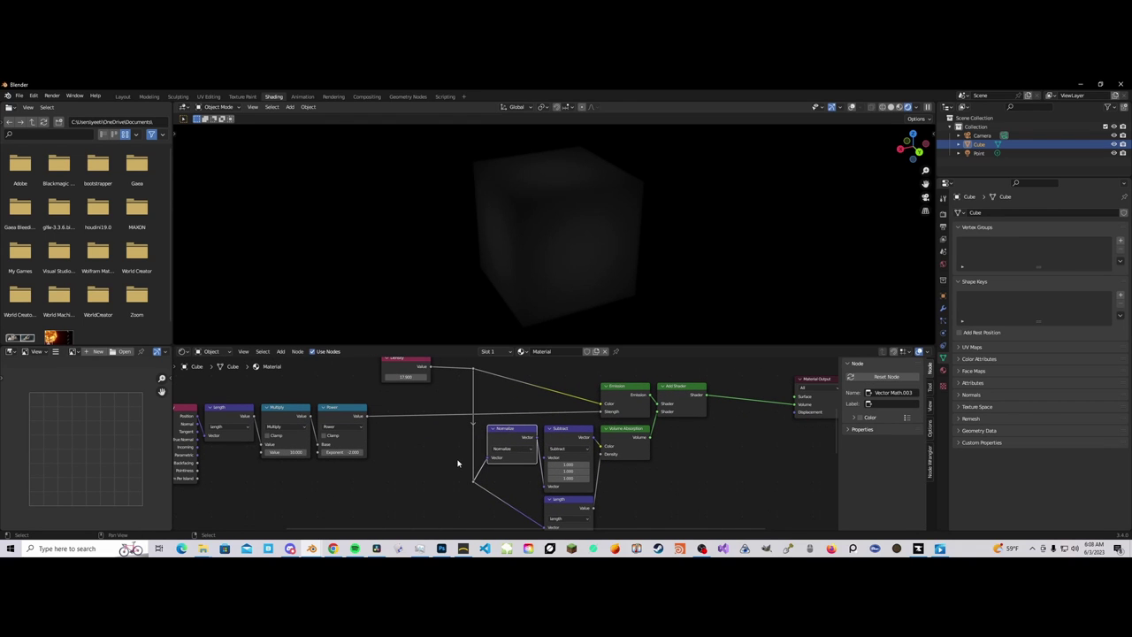
Step: Move the Density node farther from its reroute and add an RGB node above it
{"action": "middle_click_drag", "start_coordinate": [452, 407], "coordinate": [524, 467]}
{"action": "left_click_drag", "start_coordinate": [485, 431], "coordinate": [361, 433]}
{"action": "key", "text": "shift+a"}
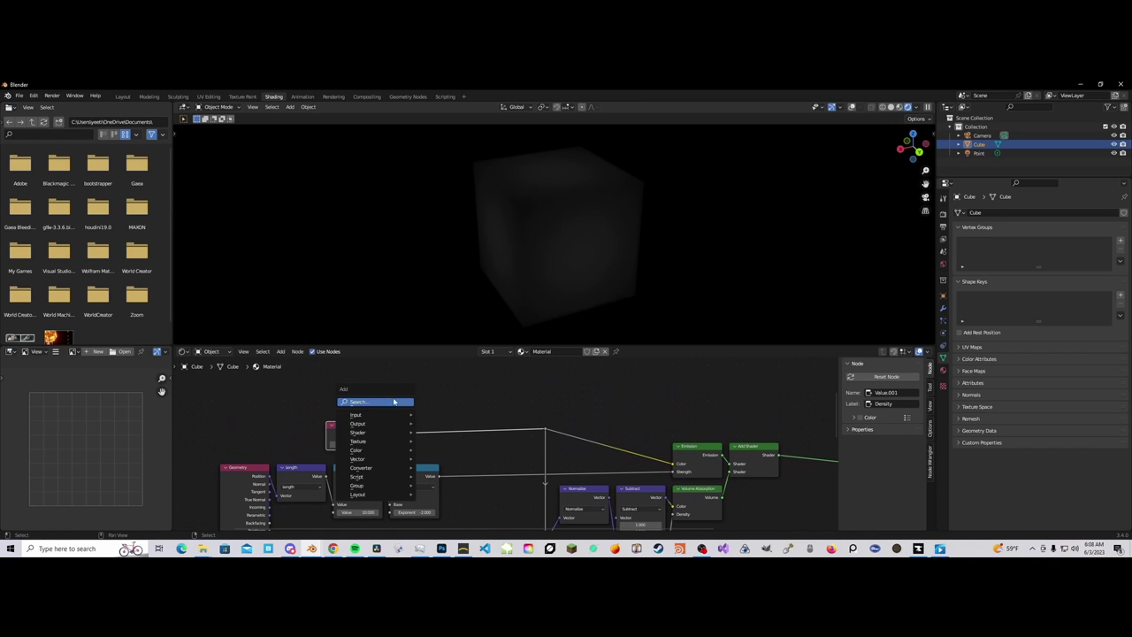
{"action": "mouse_move", "coordinate": [381, 414]}
{"action": "left_click", "coordinate": [434, 361]}
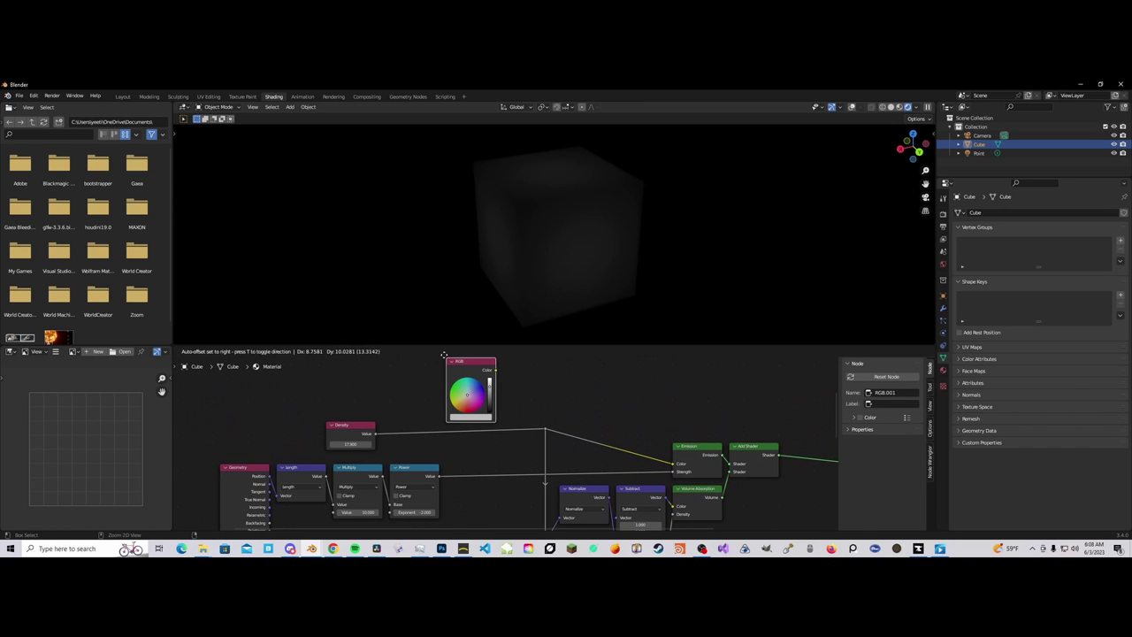
{"action": "left_click", "coordinate": [483, 382]}
{"action": "left_click_drag", "start_coordinate": [489, 389], "coordinate": [379, 374]}
Step: Duplicate the Subtract node, change its operation to Scale and insert it between the Density node and the reroute
{"action": "left_click", "coordinate": [630, 496]}
{"action": "key", "text": "shift+d"}
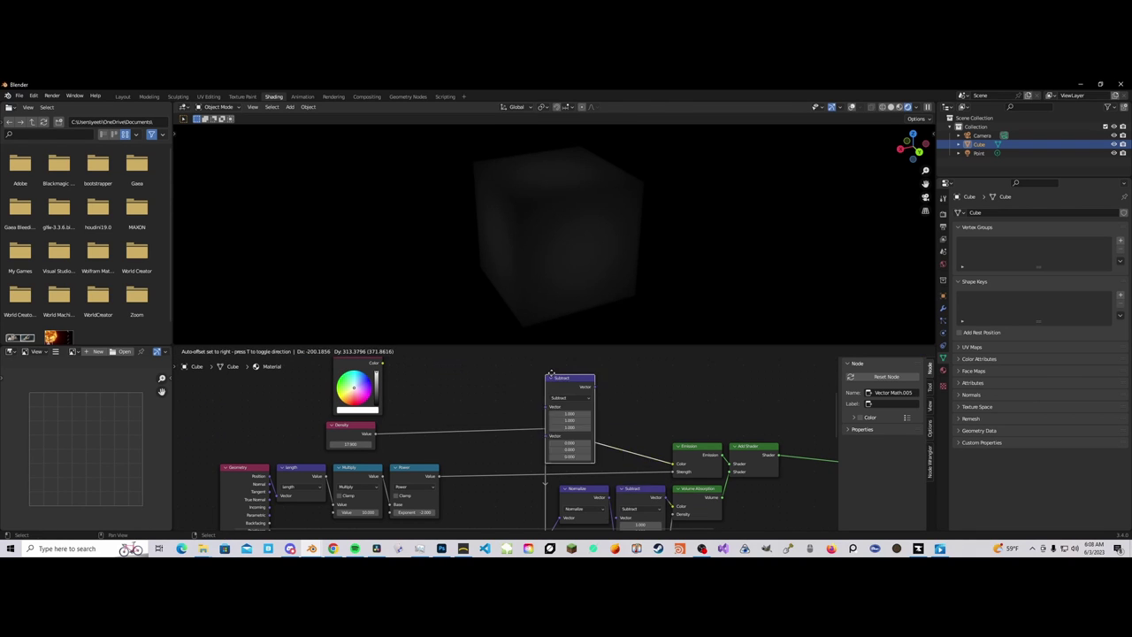
{"action": "left_click", "coordinate": [592, 396]}
{"action": "left_click", "coordinate": [611, 417]}
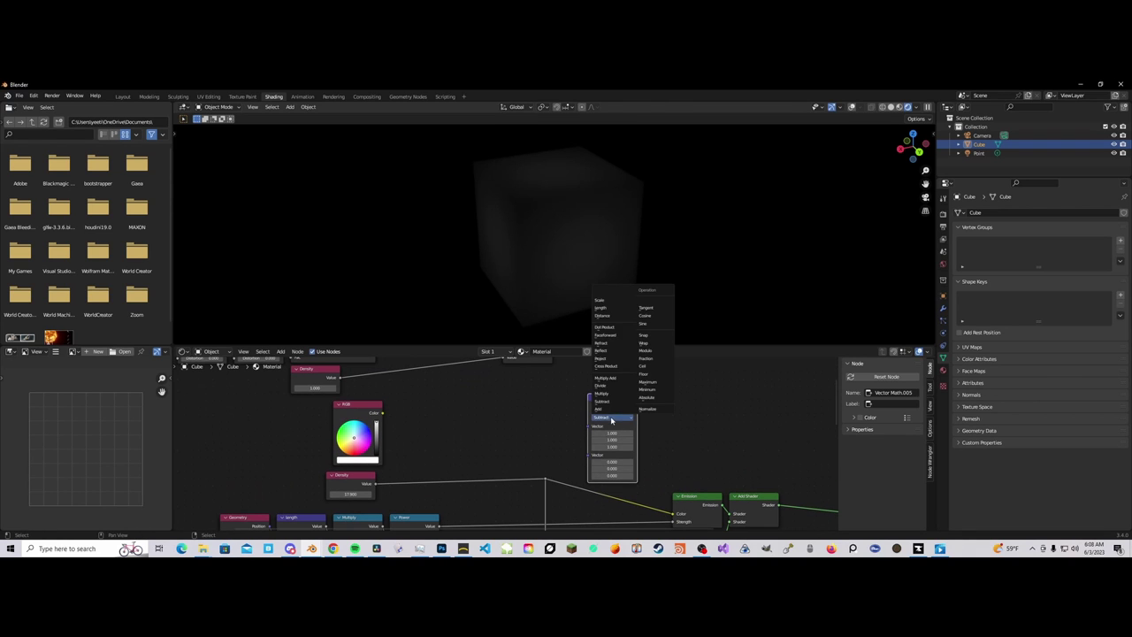
{"action": "left_click", "coordinate": [602, 300]}
{"action": "left_click_drag", "start_coordinate": [611, 400], "coordinate": [466, 438]}
Step: Connect the RGB color to the Scale node's Vector input and the Density value to its Scale input
{"action": "left_click_drag", "start_coordinate": [382, 413], "coordinate": [446, 466]}
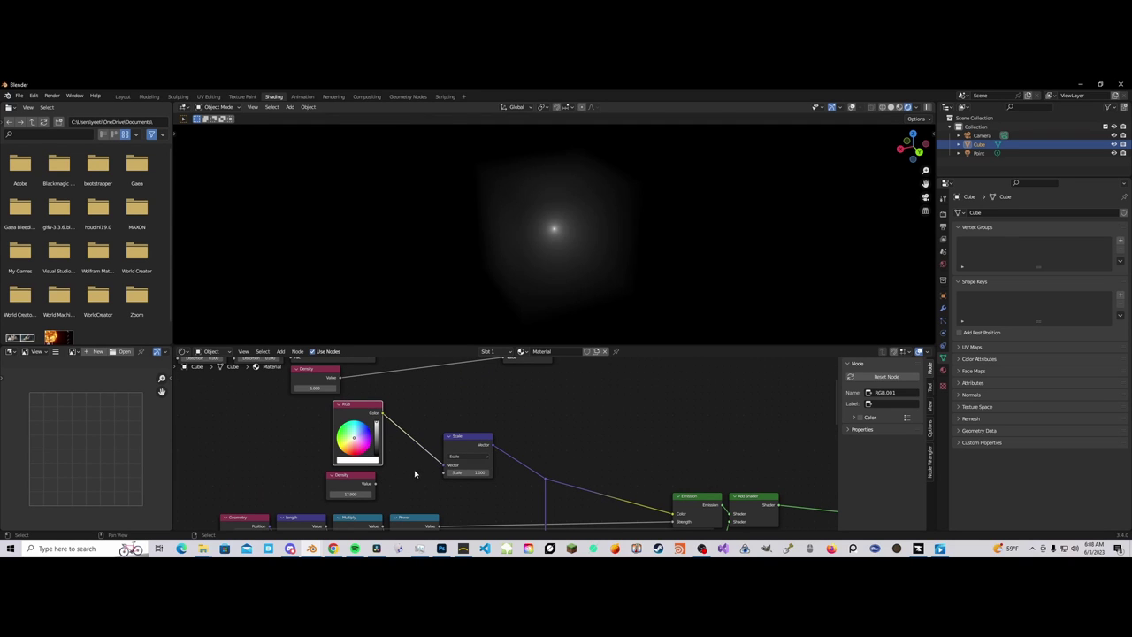
{"action": "left_click_drag", "start_coordinate": [376, 484], "coordinate": [446, 473]}
{"action": "middle_click_drag", "start_coordinate": [426, 477], "coordinate": [524, 473]}
{"action": "scroll", "coordinate": [469, 439], "scroll_direction": "down", "scroll_amount": 3}
{"action": "scroll", "coordinate": [523, 472], "scroll_direction": "up", "scroll_amount": 4}
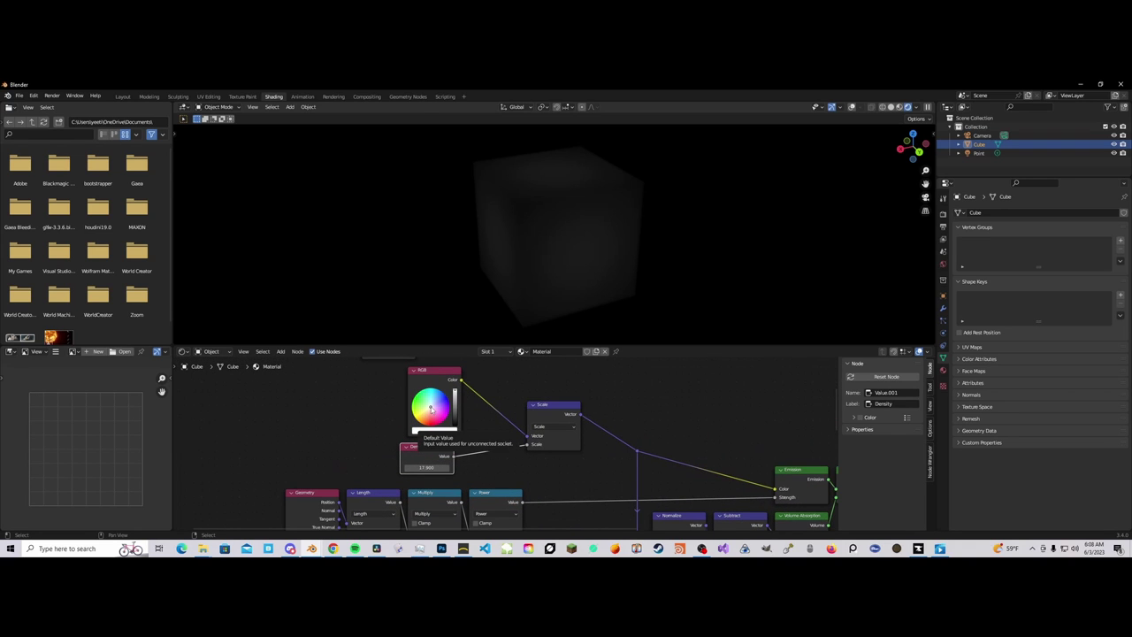
Step: Tint the RGB node's color light blue and orbit around the cube to view the effect
{"action": "mouse_move", "coordinate": [430, 408]}
{"action": "left_mouse_down"}
{"action": "mouse_move", "coordinate": [443, 391]}
{"action": "mouse_move", "coordinate": [434, 399]}
{"action": "left_mouse_up"}
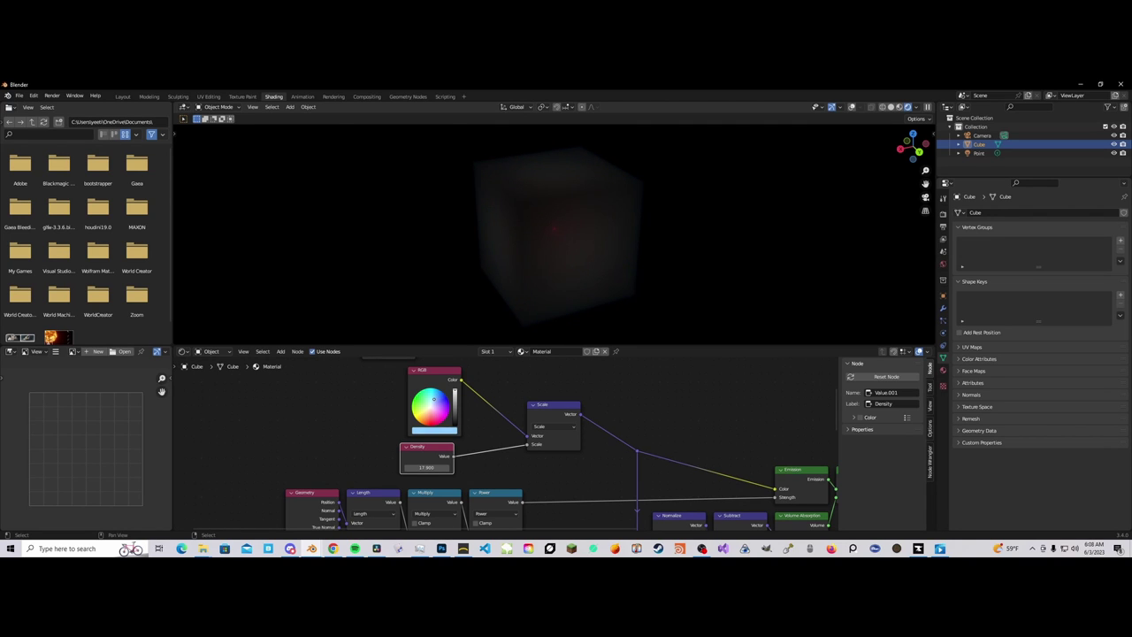
{"action": "middle_click_drag", "start_coordinate": [536, 252], "coordinate": [492, 244]}
{"action": "middle_click_drag", "start_coordinate": [577, 200], "coordinate": [520, 208]}
Step: Activate the Material Output fed by the Volume Scatter node of the Mix-based density setup
{"action": "scroll", "coordinate": [644, 472], "scroll_direction": "down", "scroll_amount": 5}
{"action": "middle_click_drag", "start_coordinate": [561, 285], "coordinate": [522, 289]}
{"action": "scroll", "coordinate": [612, 478], "scroll_direction": "down", "scroll_amount": 1}
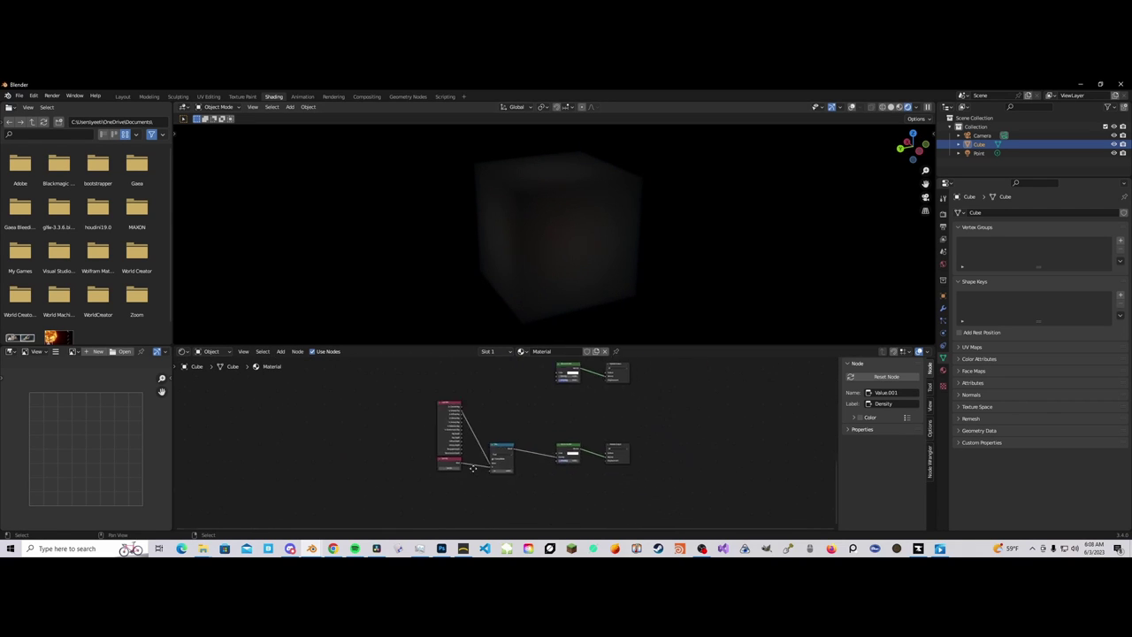
{"action": "left_click", "coordinate": [549, 445]}
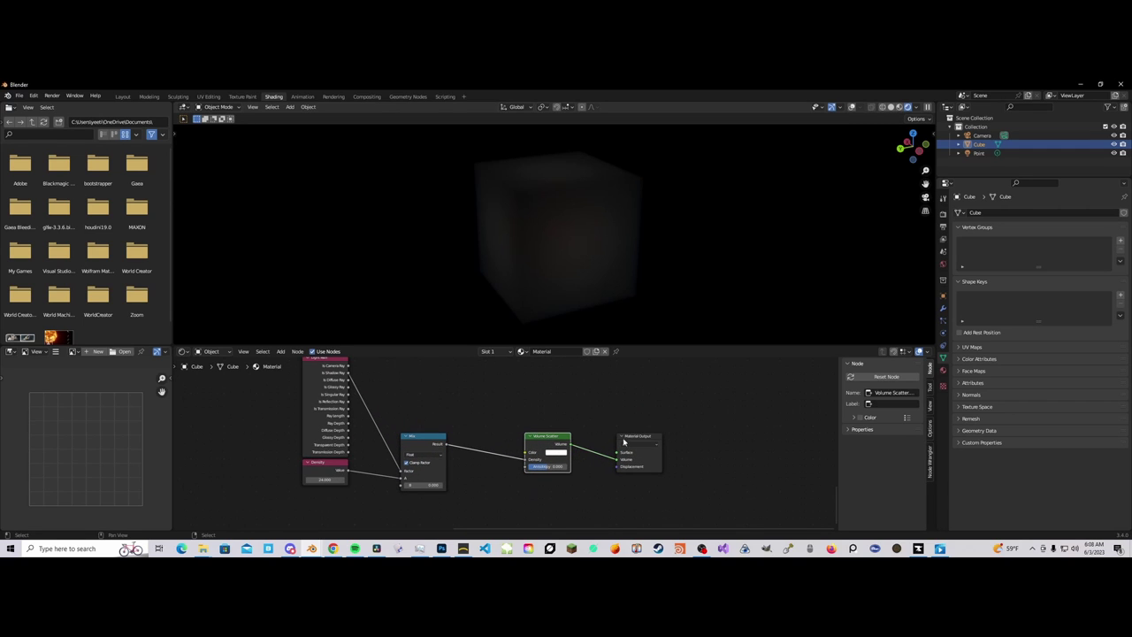
{"action": "left_click", "coordinate": [627, 440]}
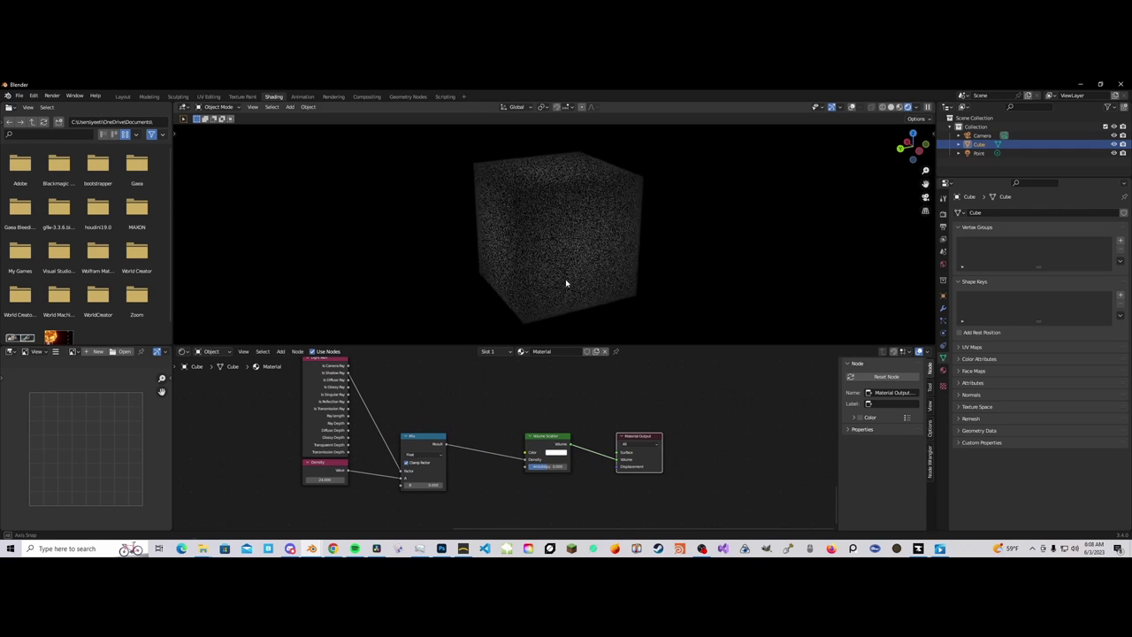
Step: Set the Volume Scatter node's color to light blue and view the cube from another angle
{"action": "left_click", "coordinate": [557, 453]}
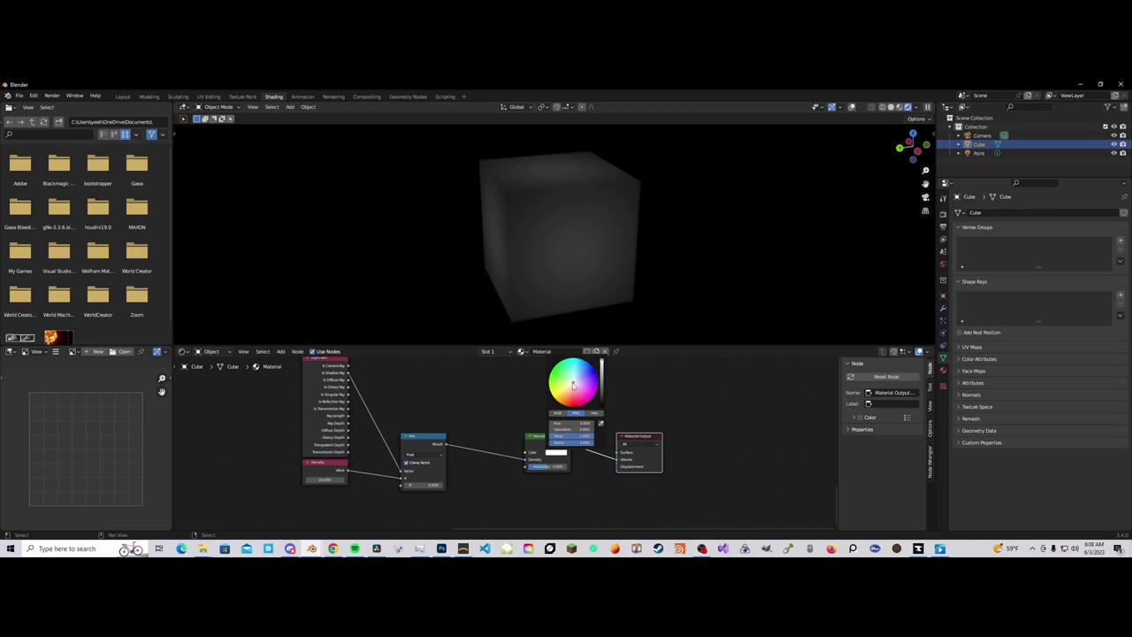
{"action": "left_click_drag", "start_coordinate": [573, 385], "coordinate": [575, 380]}
{"action": "left_click_drag", "start_coordinate": [580, 374], "coordinate": [578, 373]}
{"action": "middle_click_drag", "start_coordinate": [536, 239], "coordinate": [536, 309]}
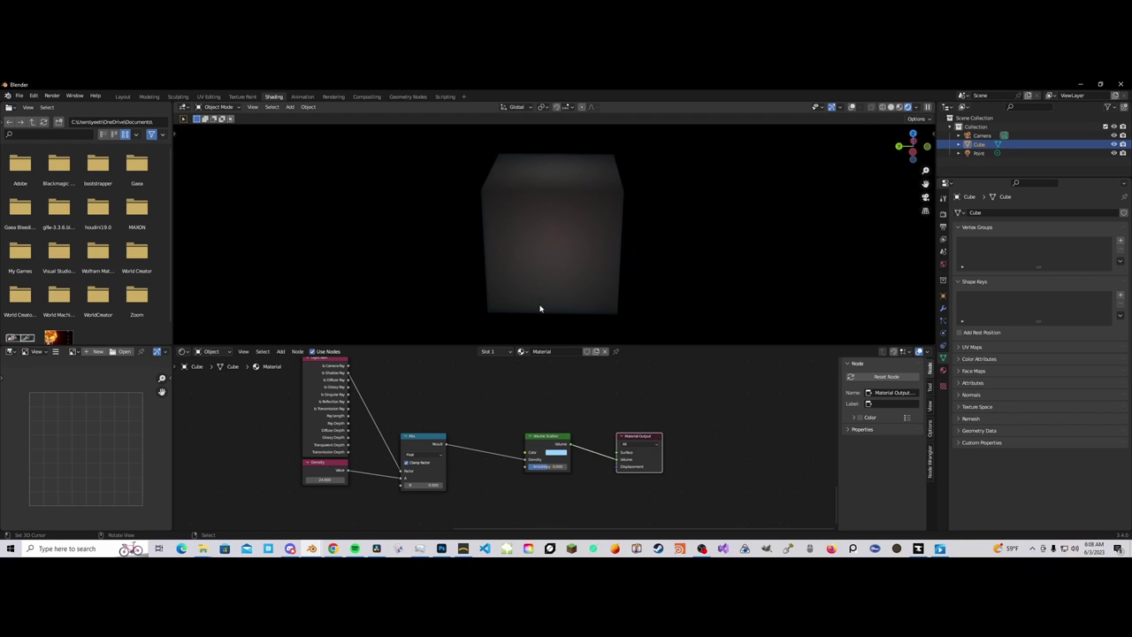
Step: Shift the Geometry, Length, Multiply and Power nodes of the emission setup slightly away from the Emission node
{"action": "scroll", "coordinate": [481, 442], "scroll_direction": "down", "scroll_amount": 3}
{"action": "middle_click_drag", "start_coordinate": [481, 442], "coordinate": [474, 486]}
{"action": "scroll", "coordinate": [469, 407], "scroll_direction": "down", "scroll_amount": 4}
{"action": "middle_click_drag", "start_coordinate": [469, 407], "coordinate": [562, 518]}
{"action": "scroll", "coordinate": [405, 454], "scroll_direction": "up", "scroll_amount": 2}
{"action": "middle_click_drag", "start_coordinate": [328, 422], "coordinate": [414, 455]}
{"action": "left_click_drag", "start_coordinate": [281, 391], "coordinate": [675, 511]}
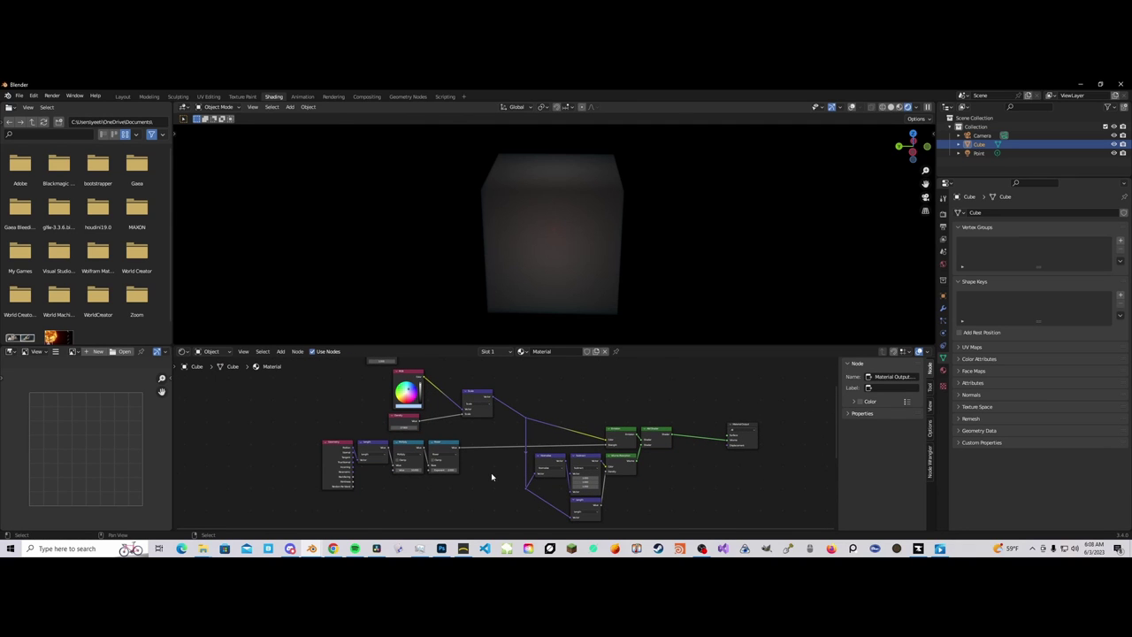
{"action": "left_click_drag", "start_coordinate": [277, 442], "coordinate": [459, 502]}
{"action": "left_click_drag", "start_coordinate": [400, 449], "coordinate": [396, 445]}
{"action": "left_click", "coordinate": [440, 478]}
{"action": "scroll", "coordinate": [438, 477], "scroll_direction": "down", "scroll_amount": 4}
{"action": "middle_click_drag", "start_coordinate": [438, 477], "coordinate": [446, 500]}
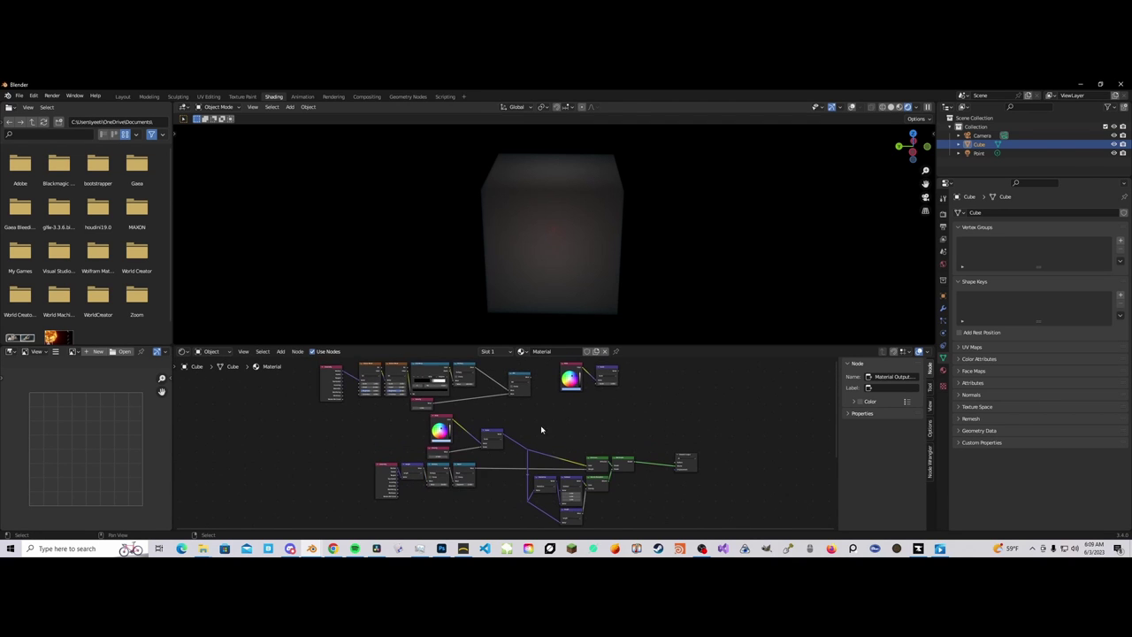
Step: Examine the Scale node's color mix and the cube, and activate the emission and absorption setup's Material Output
{"action": "scroll", "coordinate": [477, 438], "scroll_direction": "up", "scroll_amount": 5}
{"action": "left_click", "coordinate": [476, 438]}
{"action": "middle_click_drag", "start_coordinate": [646, 263], "coordinate": [518, 286]}
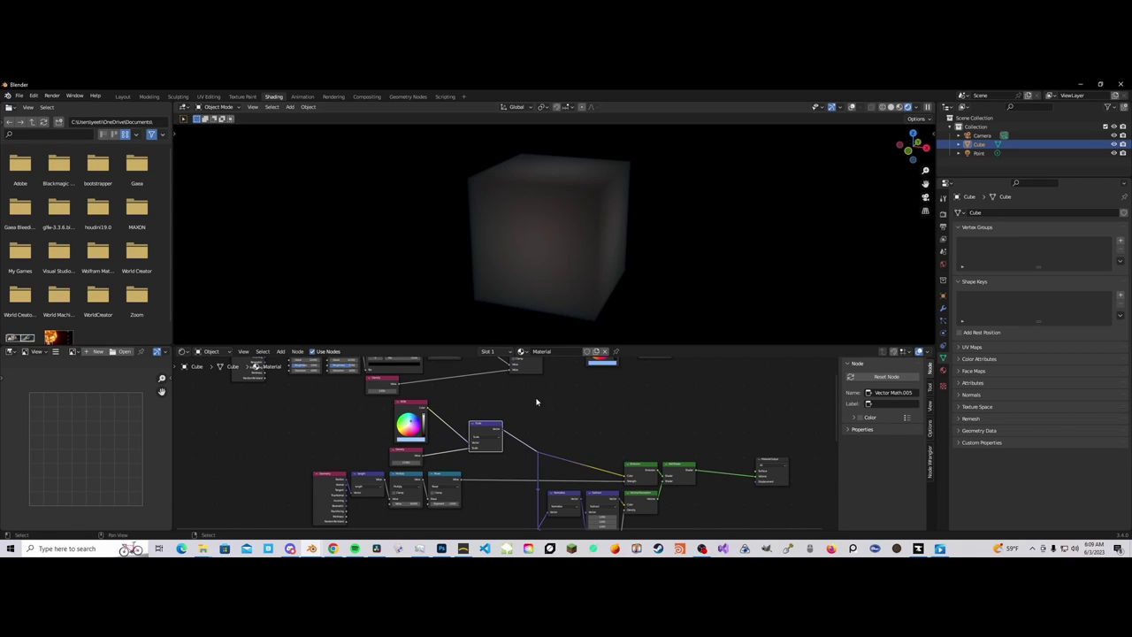
{"action": "scroll", "coordinate": [543, 404], "scroll_direction": "down", "scroll_amount": 2}
{"action": "middle_click_drag", "start_coordinate": [543, 404], "coordinate": [543, 427]}
{"action": "middle_click_drag", "start_coordinate": [574, 281], "coordinate": [586, 281]}
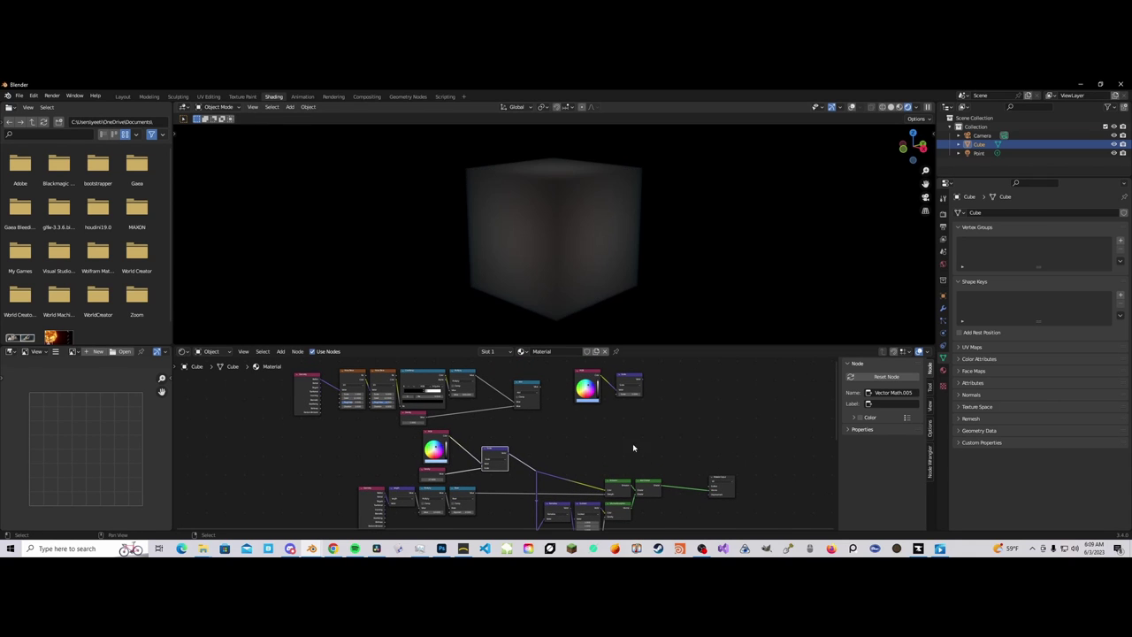
{"action": "scroll", "coordinate": [724, 492], "scroll_direction": "up", "scroll_amount": 1}
{"action": "left_click", "coordinate": [739, 486]}
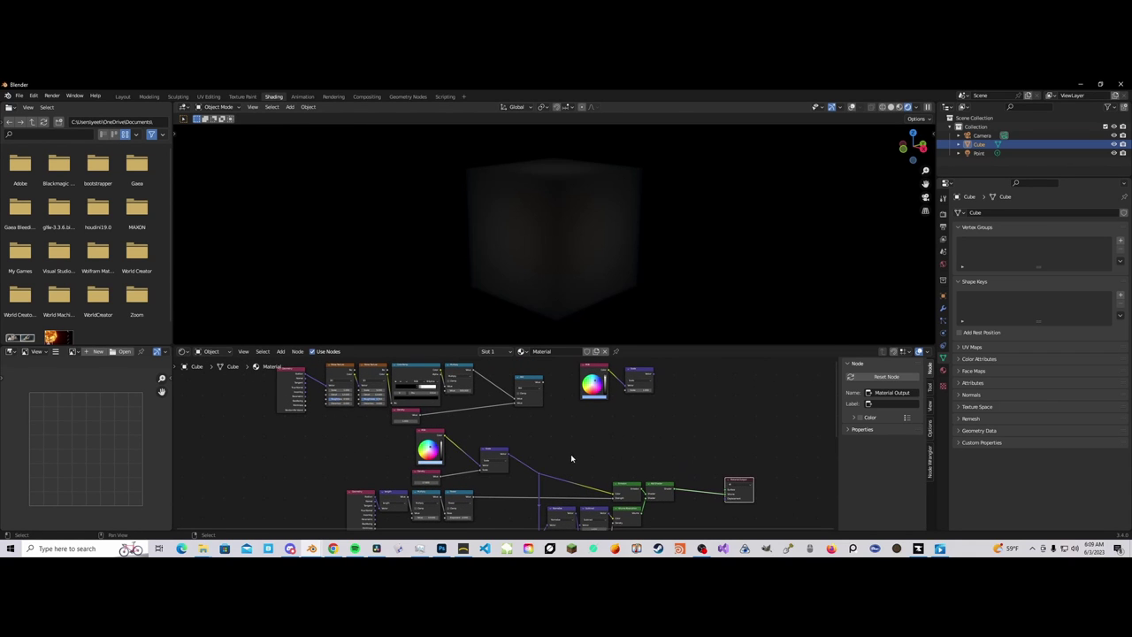
Step: Delete the RGB and Scale pair beside the noise setup and the RGB, Density and Scale nodes feeding the reroute
{"action": "middle_click_drag", "start_coordinate": [571, 458], "coordinate": [589, 451]}
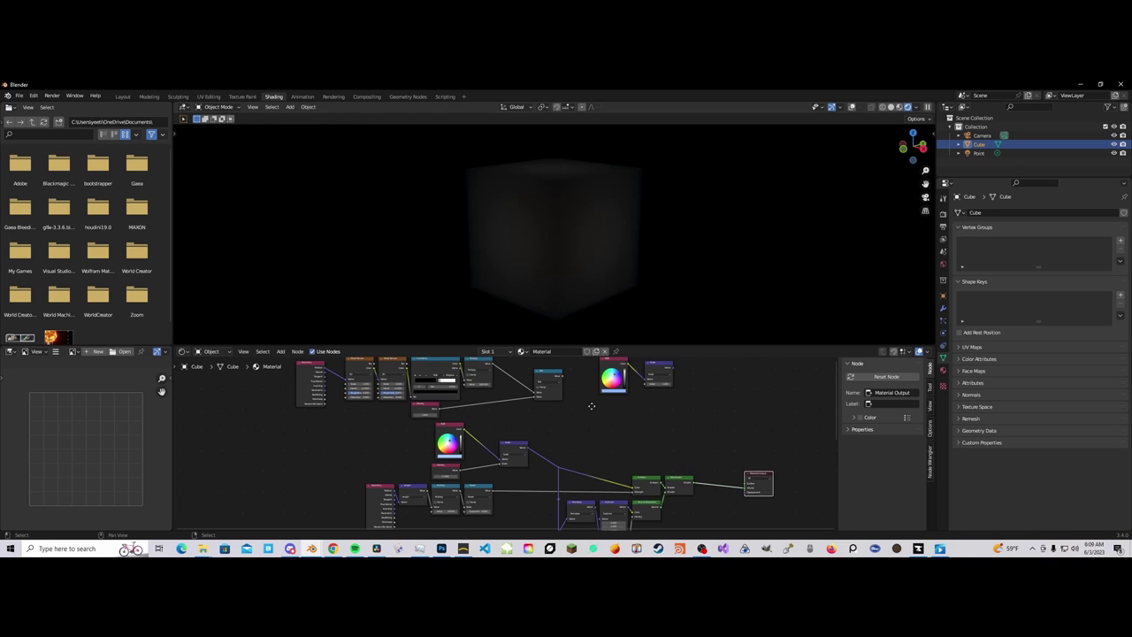
{"action": "middle_click_drag", "start_coordinate": [592, 407], "coordinate": [579, 447]}
{"action": "left_click_drag", "start_coordinate": [570, 407], "coordinate": [668, 430]}
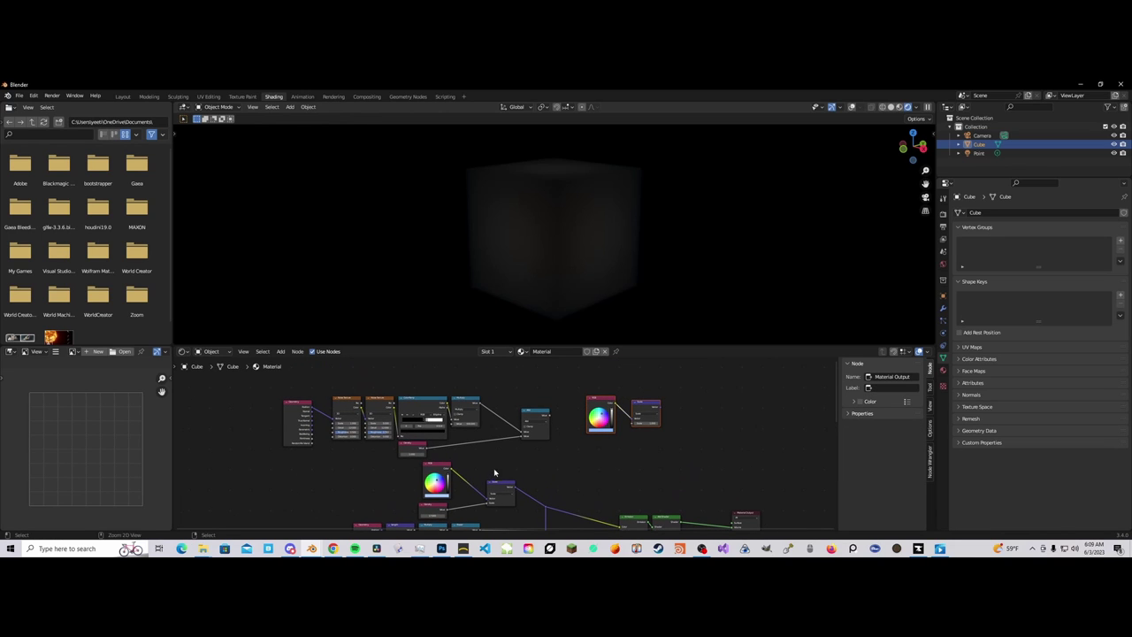
{"action": "key", "text": "x"}
{"action": "left_click_drag", "start_coordinate": [409, 469], "coordinate": [516, 522]}
{"action": "key", "text": "x"}
Step: Examine the chain of Noise Texture, ColorRamp and Multiply nodes that drives the density
{"action": "left_click_drag", "start_coordinate": [328, 422], "coordinate": [245, 426]}
{"action": "key", "text": "KP_Decimal"}
{"action": "left_click_drag", "start_coordinate": [393, 384], "coordinate": [478, 447]}
{"action": "left_click", "coordinate": [412, 429]}
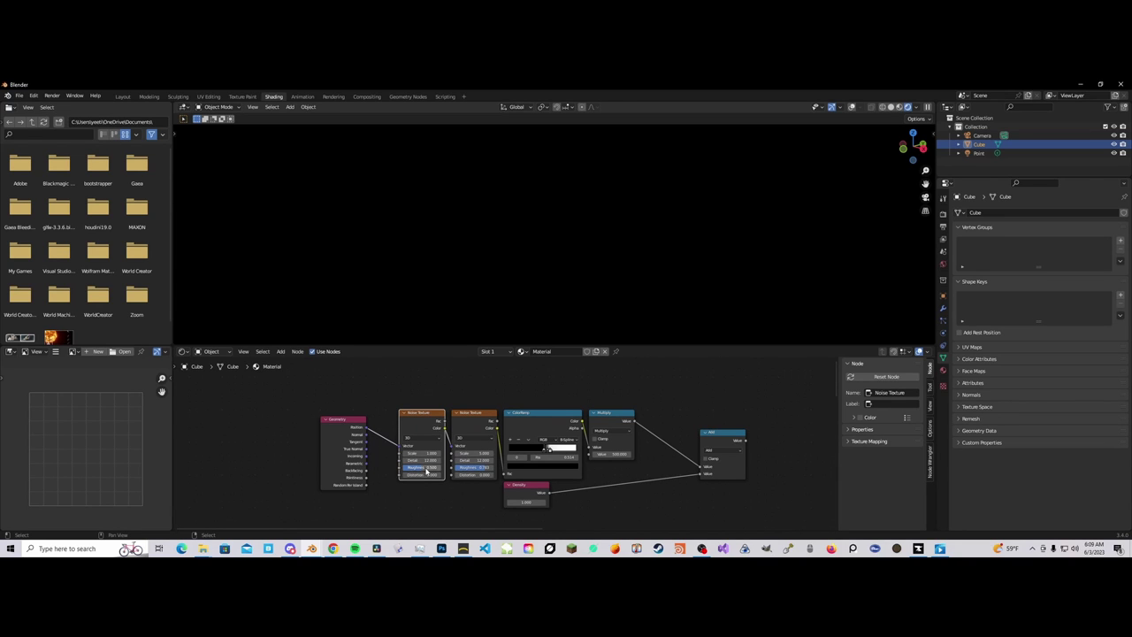
{"action": "scroll", "coordinate": [475, 495], "scroll_direction": "up", "scroll_amount": 2}
{"action": "left_click", "coordinate": [636, 406]}
{"action": "scroll", "coordinate": [631, 423], "scroll_direction": "down", "scroll_amount": 5}
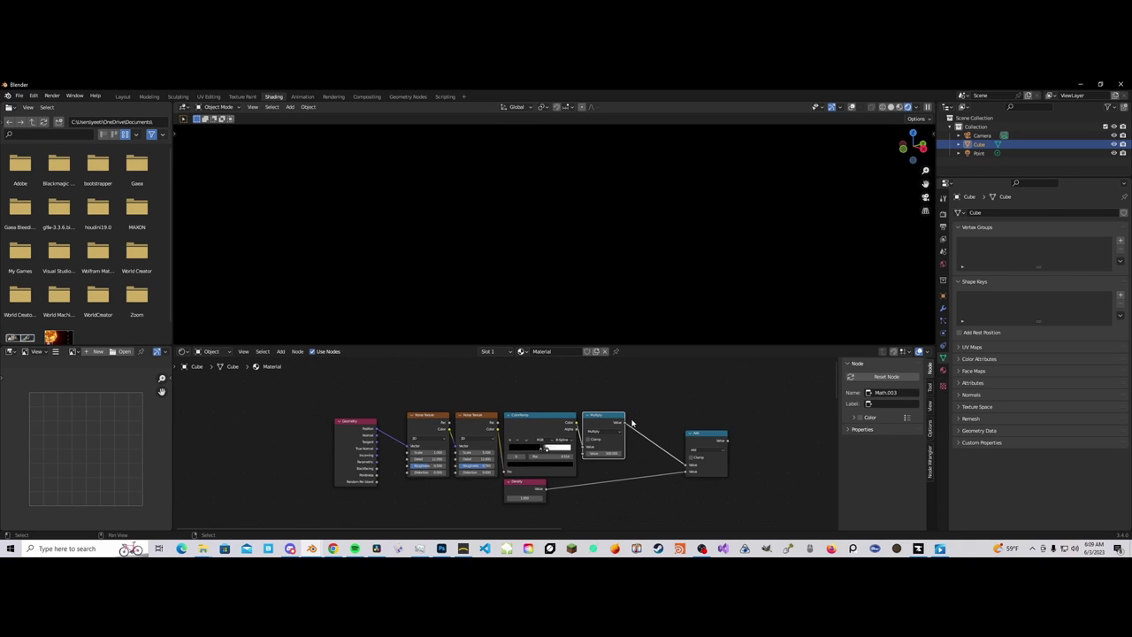
Step: Move the Add node of the noise setup directly beside the Multiply node
{"action": "left_click", "coordinate": [567, 428]}
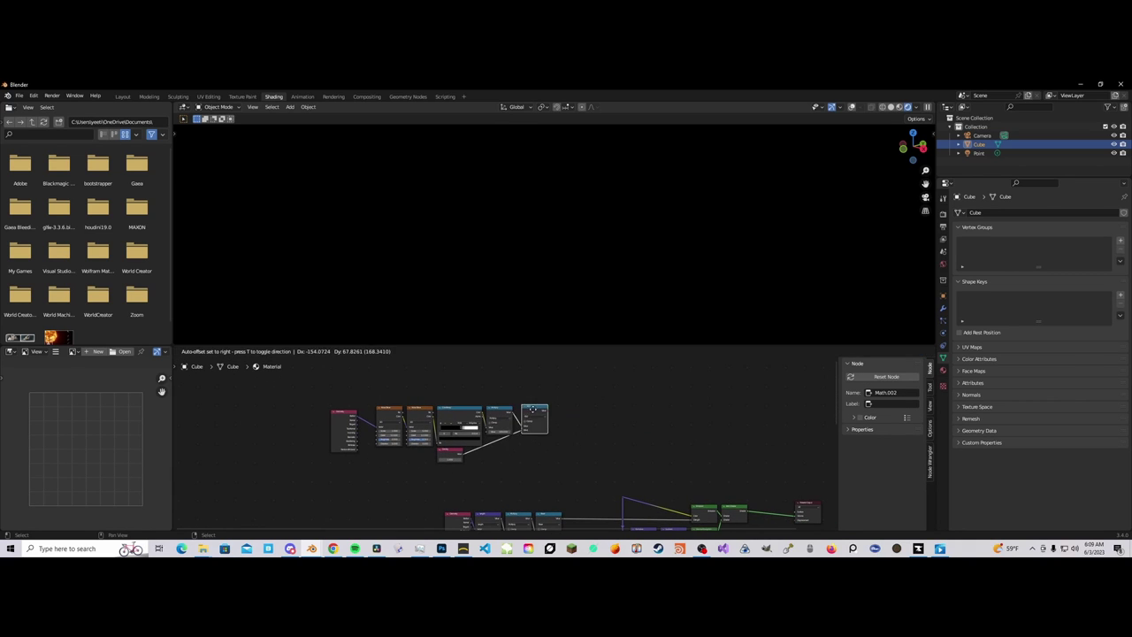
{"action": "scroll", "coordinate": [423, 457], "scroll_direction": "up", "scroll_amount": 1}
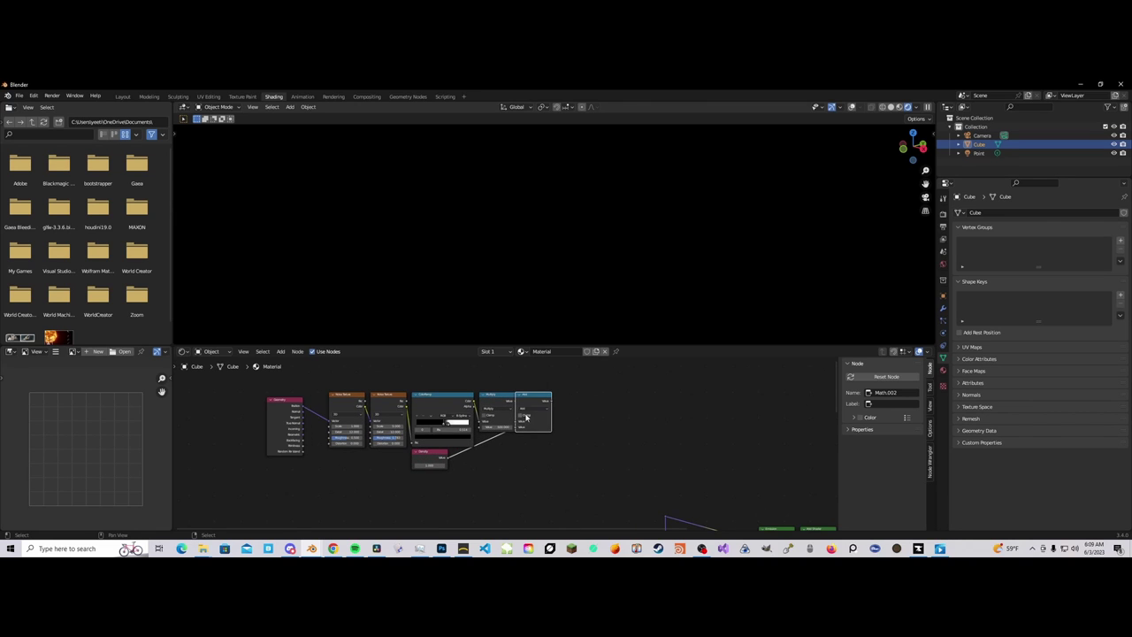
{"action": "left_click_drag", "start_coordinate": [530, 400], "coordinate": [536, 402]}
Step: Connect the Add node's Value output to the reroute feeding the emission and absorption nodes
{"action": "scroll", "coordinate": [639, 457], "scroll_direction": "down", "scroll_amount": 1}
{"action": "middle_click_drag", "start_coordinate": [640, 457], "coordinate": [549, 410]}
{"action": "left_click_drag", "start_coordinate": [548, 443], "coordinate": [581, 473]}
{"action": "scroll", "coordinate": [492, 411], "scroll_direction": "down", "scroll_amount": 1}
{"action": "middle_click_drag", "start_coordinate": [487, 404], "coordinate": [483, 416]}
{"action": "left_click_drag", "start_coordinate": [469, 374], "coordinate": [563, 476]}
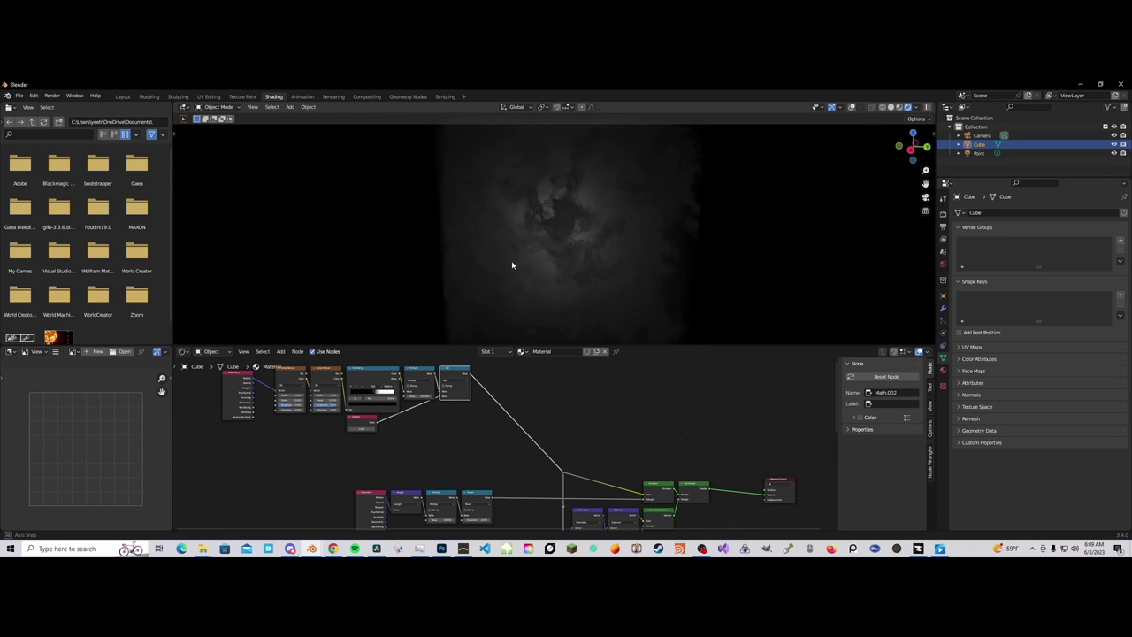
Step: Examine the noise-driven volume from several angles and distances along with its emission and absorption nodes
{"action": "middle_click_drag", "start_coordinate": [472, 266], "coordinate": [540, 284]}
{"action": "middle_click_drag", "start_coordinate": [470, 401], "coordinate": [491, 425]}
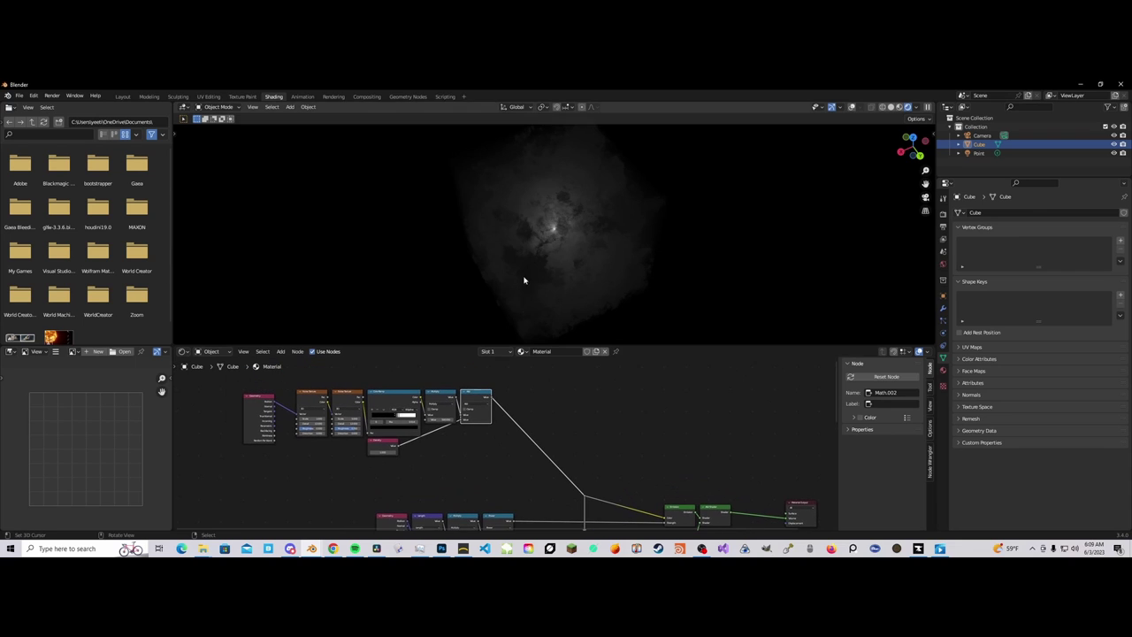
{"action": "middle_click_drag", "start_coordinate": [549, 254], "coordinate": [480, 277]}
{"action": "scroll", "coordinate": [553, 248], "scroll_direction": "up", "scroll_amount": 3}
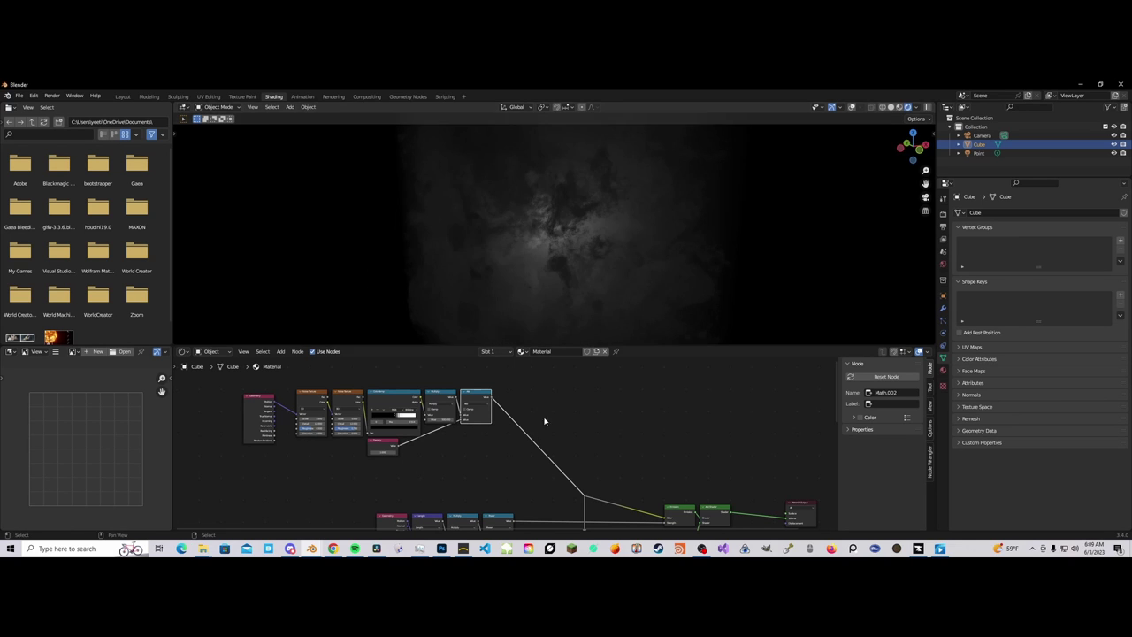
{"action": "middle_click_drag", "start_coordinate": [578, 264], "coordinate": [501, 281]}
{"action": "scroll", "coordinate": [519, 454], "scroll_direction": "down", "scroll_amount": 5}
{"action": "middle_click_drag", "start_coordinate": [515, 458], "coordinate": [539, 456]}
{"action": "scroll", "coordinate": [540, 458], "scroll_direction": "up", "scroll_amount": 1}
{"action": "scroll", "coordinate": [541, 458], "scroll_direction": "up", "scroll_amount": 1}
{"action": "middle_click_drag", "start_coordinate": [566, 299], "coordinate": [469, 265]}
{"action": "scroll", "coordinate": [543, 461], "scroll_direction": "down", "scroll_amount": 3}
{"action": "middle_click_drag", "start_coordinate": [543, 462], "coordinate": [498, 430]}
{"action": "scroll", "coordinate": [500, 432], "scroll_direction": "up", "scroll_amount": 5}
{"action": "scroll", "coordinate": [632, 435], "scroll_direction": "up", "scroll_amount": 1}
{"action": "middle_click_drag", "start_coordinate": [627, 435], "coordinate": [612, 406]}
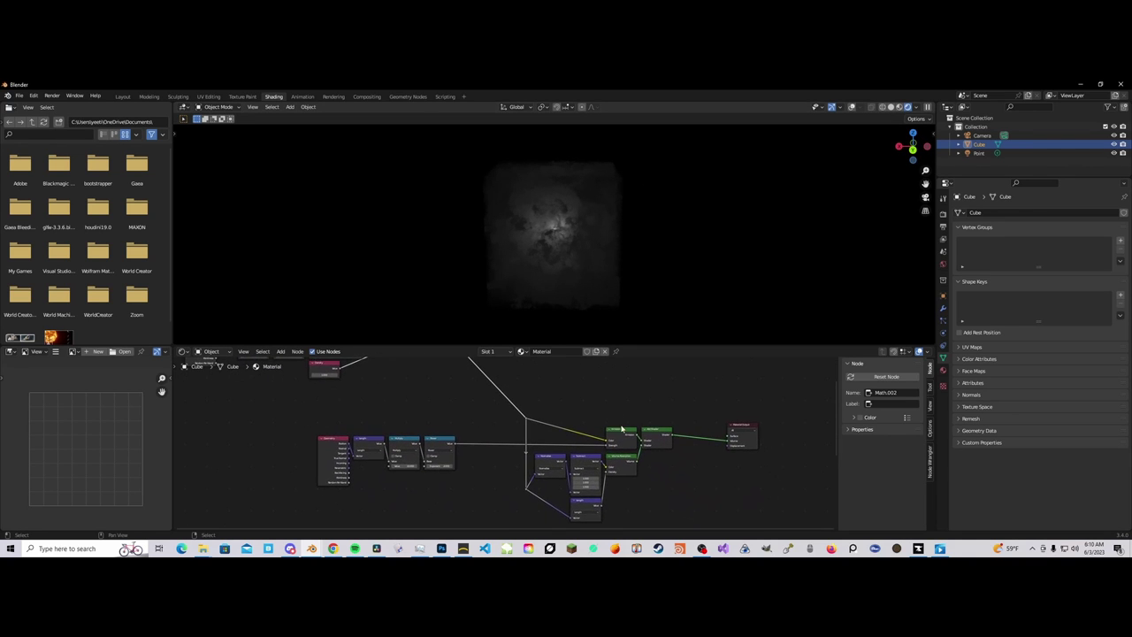
Step: Select the noise and density node chain and reposition it in the node tree
{"action": "scroll", "coordinate": [596, 432], "scroll_direction": "down", "scroll_amount": 5}
{"action": "middle_click_drag", "start_coordinate": [543, 433], "coordinate": [643, 475]}
{"action": "left_click_drag", "start_coordinate": [335, 396], "coordinate": [575, 458]}
{"action": "key", "text": "g"}
{"action": "left_click_drag", "start_coordinate": [494, 426], "coordinate": [443, 454]}
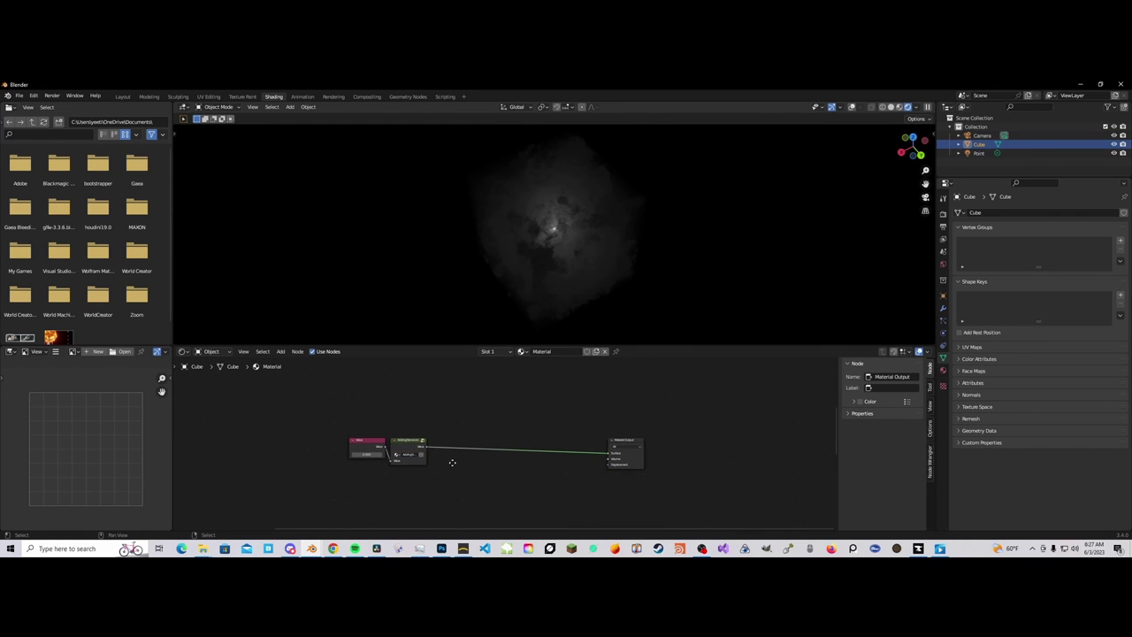
Step: Examine the Value node, the AddingDemonstration group and their link to the Material Output
{"action": "middle_click_drag", "start_coordinate": [452, 463], "coordinate": [525, 463]}
{"action": "scroll", "coordinate": [524, 463], "scroll_direction": "up", "scroll_amount": 3}
{"action": "left_click_drag", "start_coordinate": [320, 411], "coordinate": [775, 520]}
{"action": "left_click", "coordinate": [636, 477]}
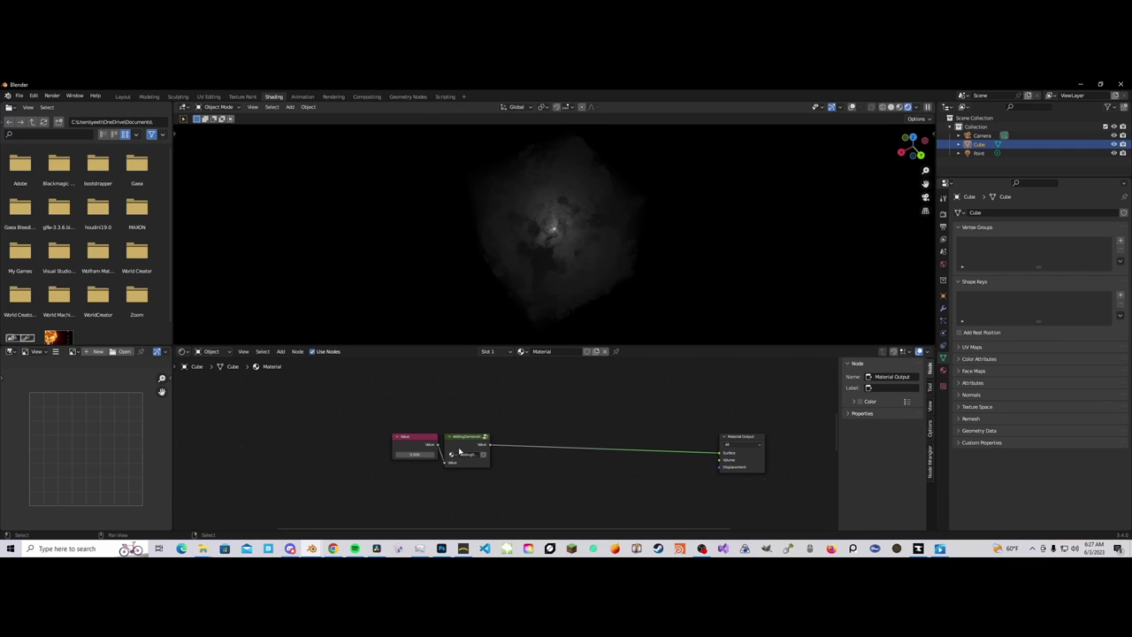
{"action": "scroll", "coordinate": [473, 478], "scroll_direction": "up", "scroll_amount": 1}
{"action": "left_click", "coordinate": [386, 445]}
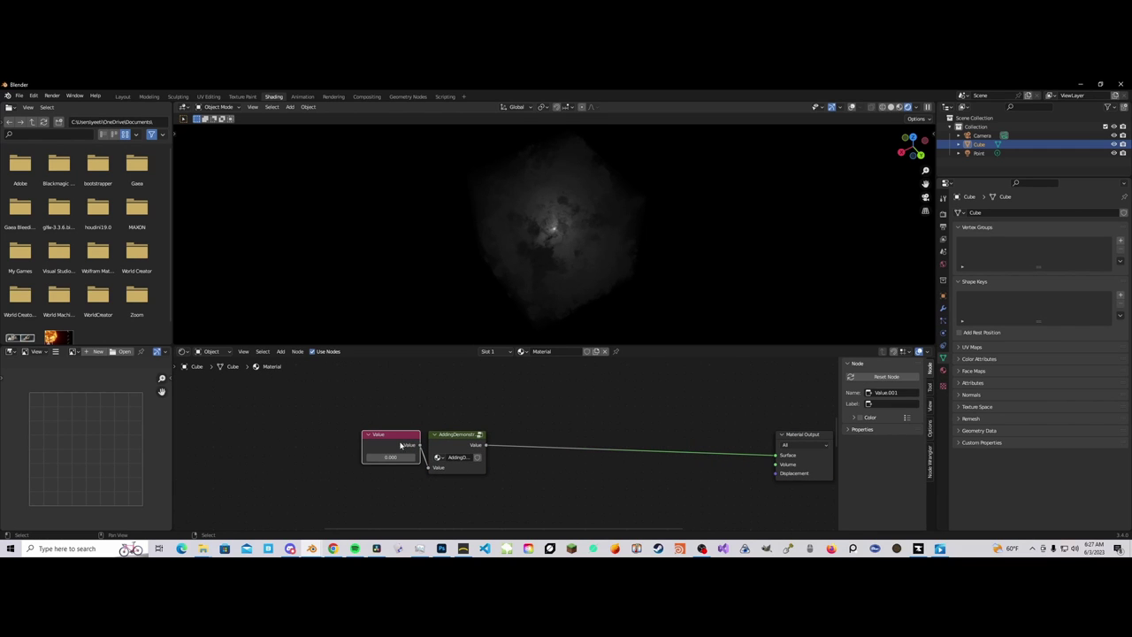
Step: Open the AddingDemonstration group to inspect its Add node and outputs, and return to the material's node tree
{"action": "left_click", "coordinate": [449, 447]}
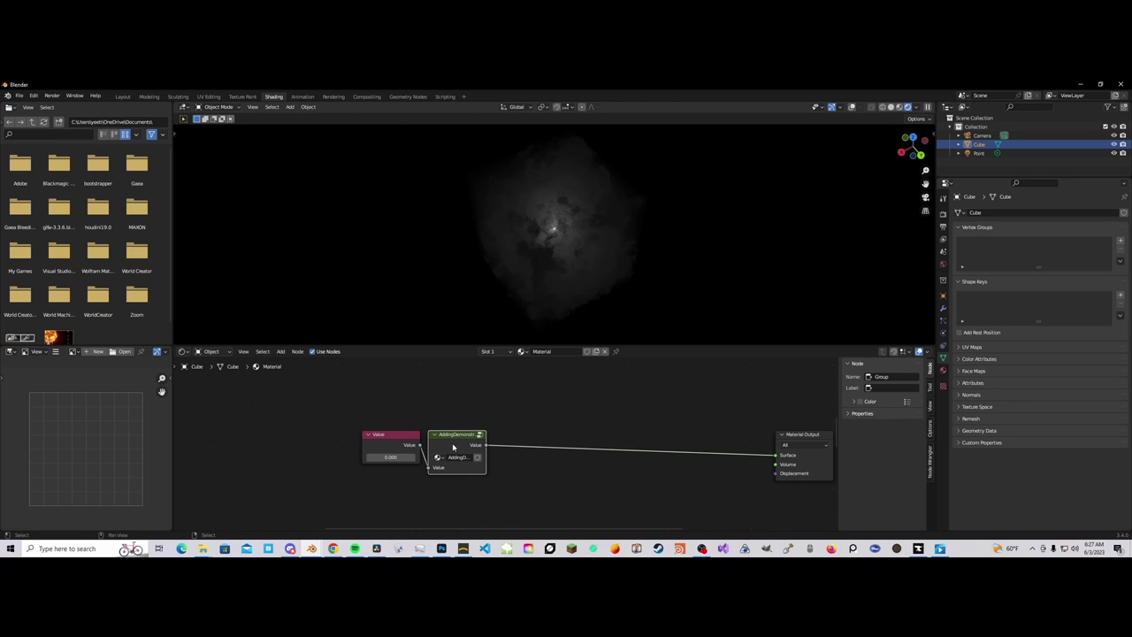
{"action": "key", "text": "Tab"}
{"action": "scroll", "coordinate": [577, 493], "scroll_direction": "up", "scroll_amount": 2}
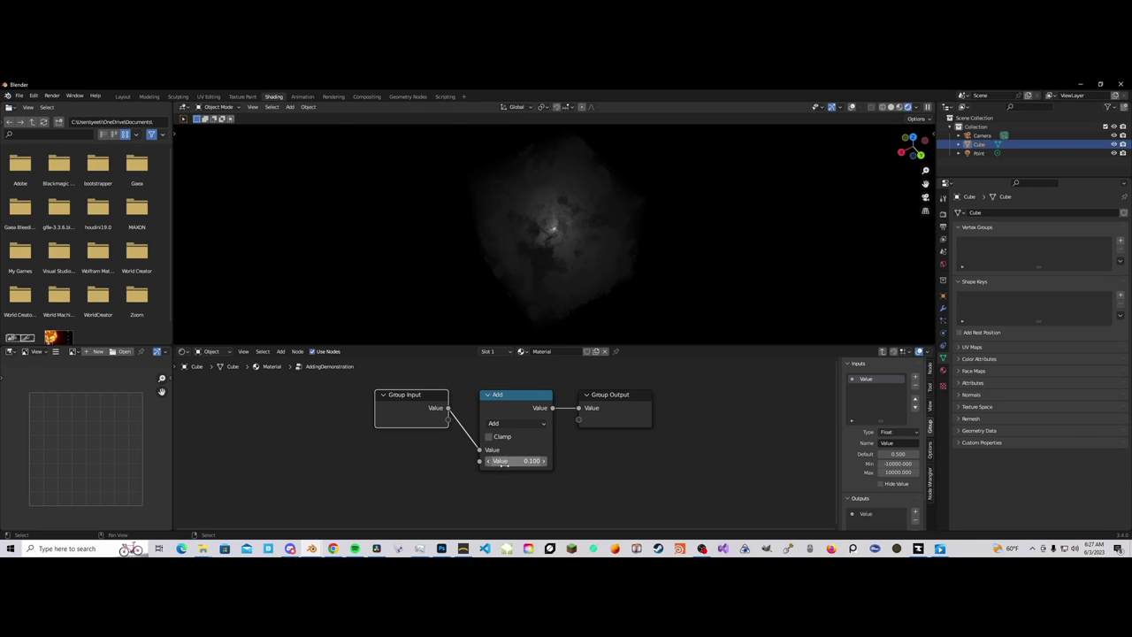
{"action": "left_click", "coordinate": [597, 410]}
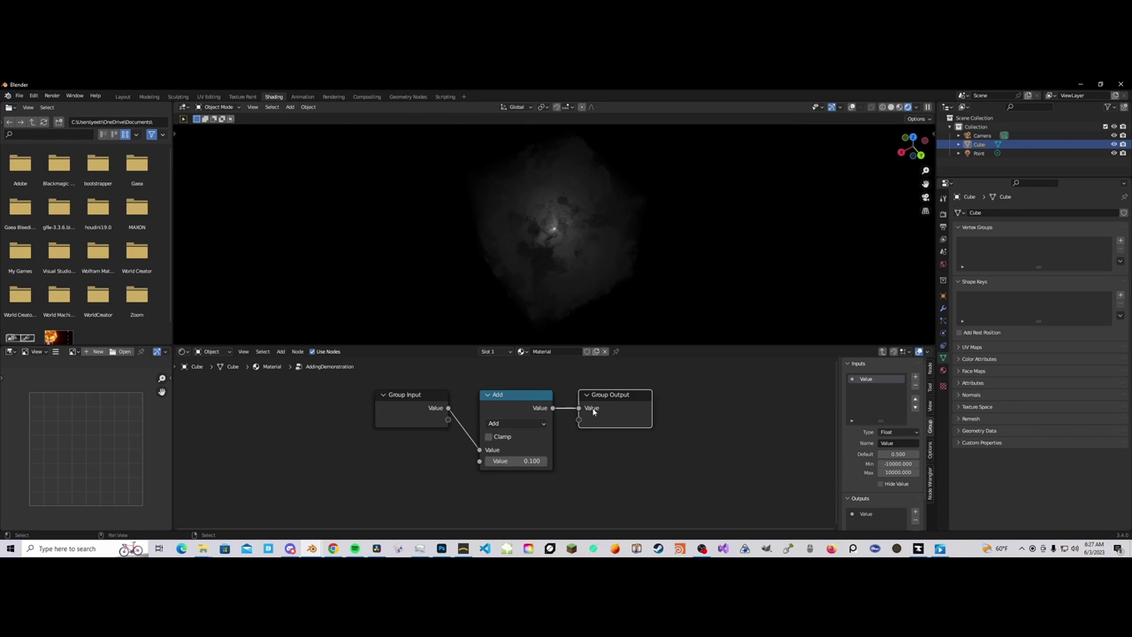
{"action": "key", "text": "Tab"}
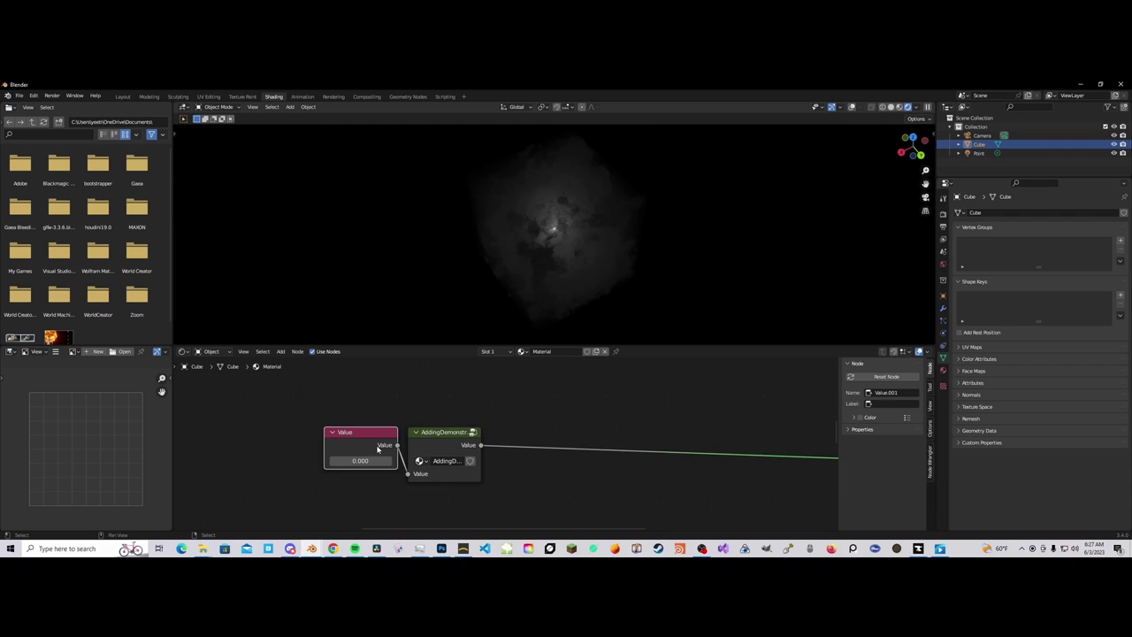
Step: Activate the demonstration's Material Output, and mute and unmute the AddingDemonstration group to compare the cube's shading
{"action": "scroll", "coordinate": [478, 460], "scroll_direction": "down", "scroll_amount": 2}
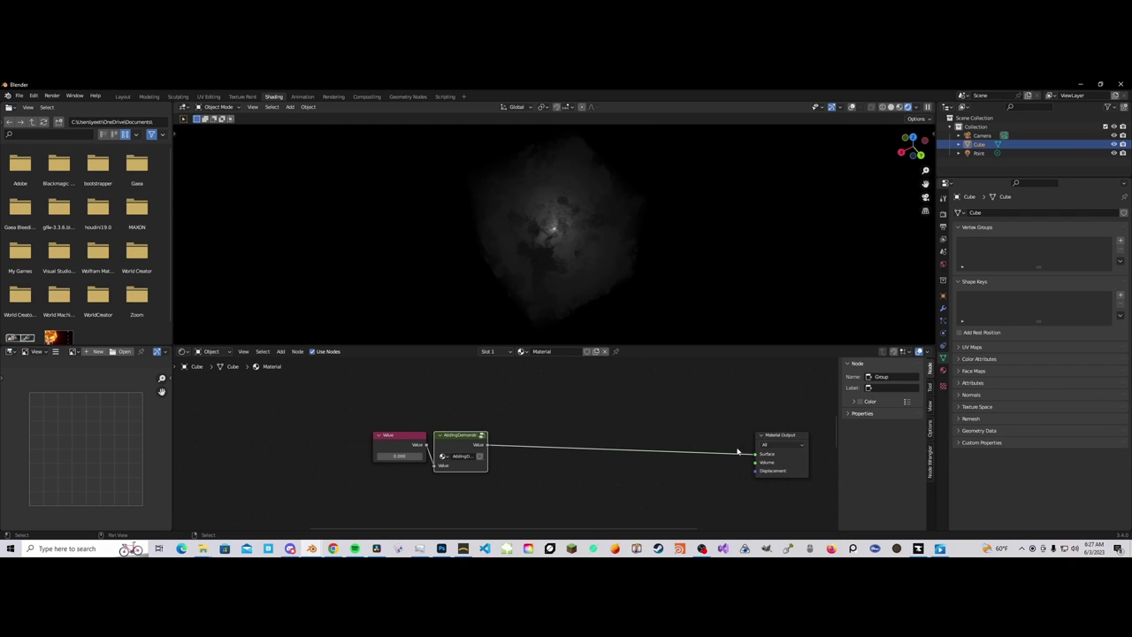
{"action": "left_click", "coordinate": [787, 444]}
{"action": "left_click", "coordinate": [453, 450]}
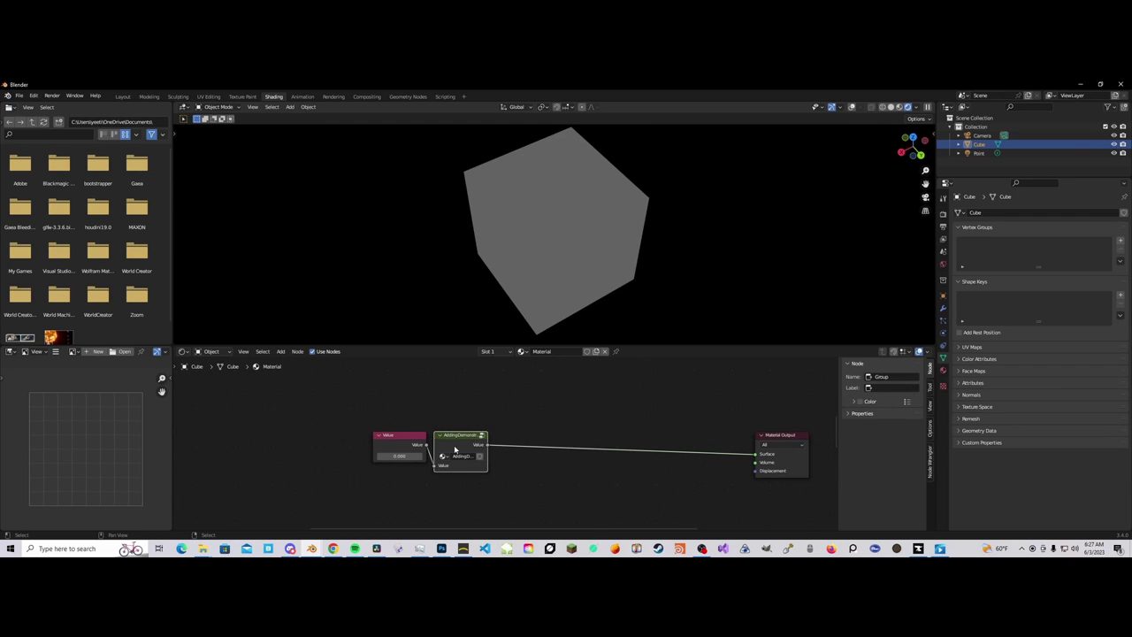
{"action": "key", "text": "m"}
{"action": "middle_click_drag", "start_coordinate": [576, 257], "coordinate": [545, 248]}
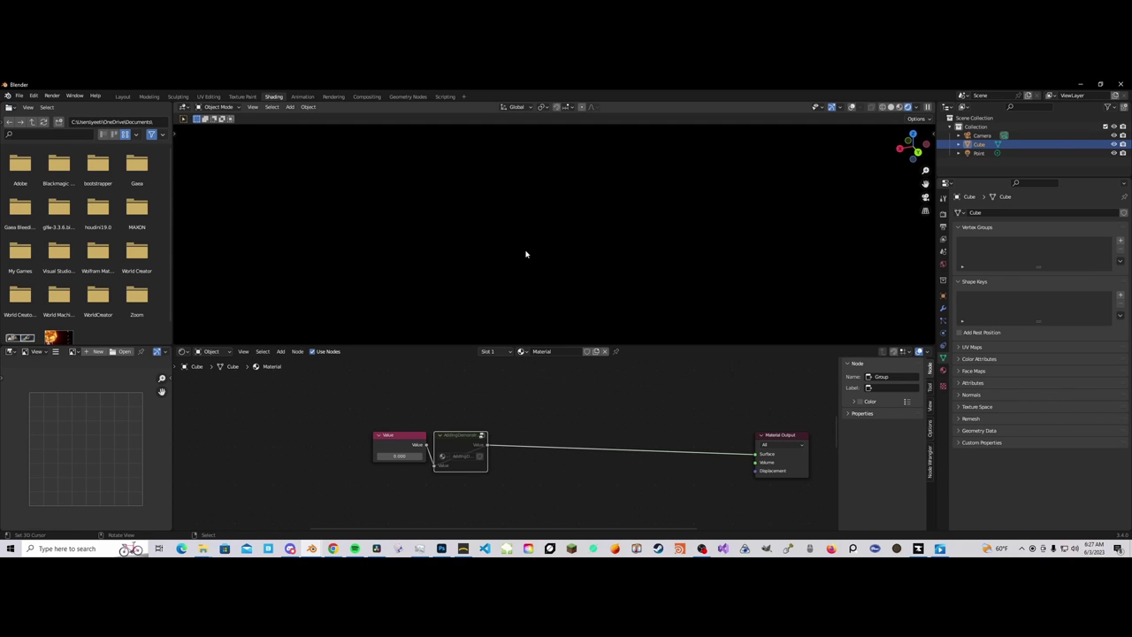
{"action": "key", "text": "m"}
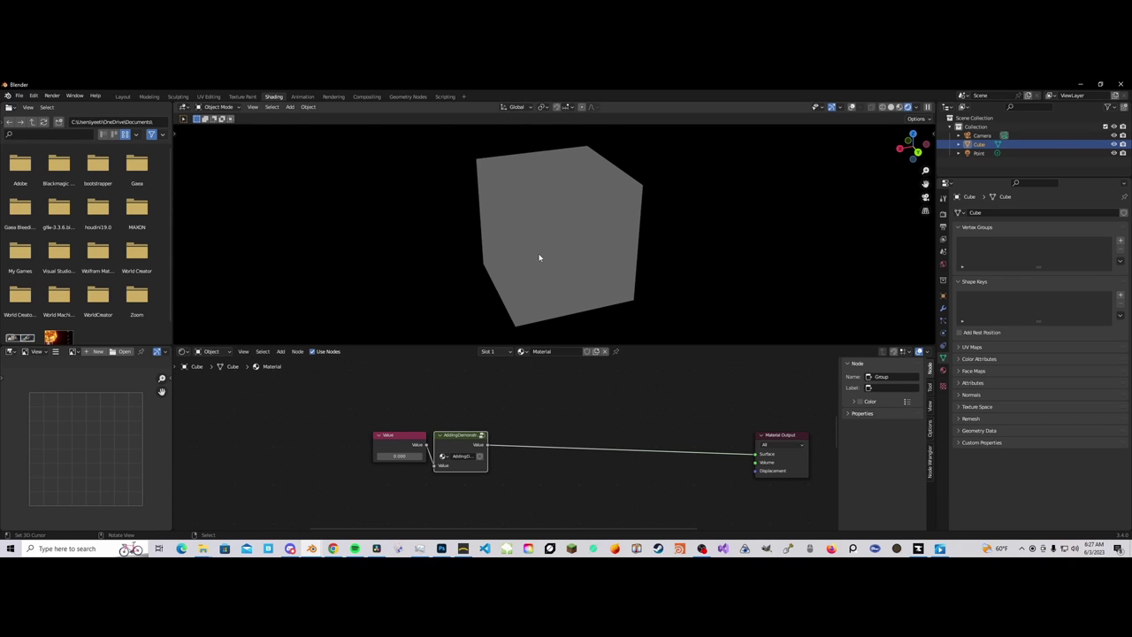
Step: Duplicate the AddingDemonstration group three times and insert the copies in a chain before the Material Output
{"action": "key", "text": "shift+d"}
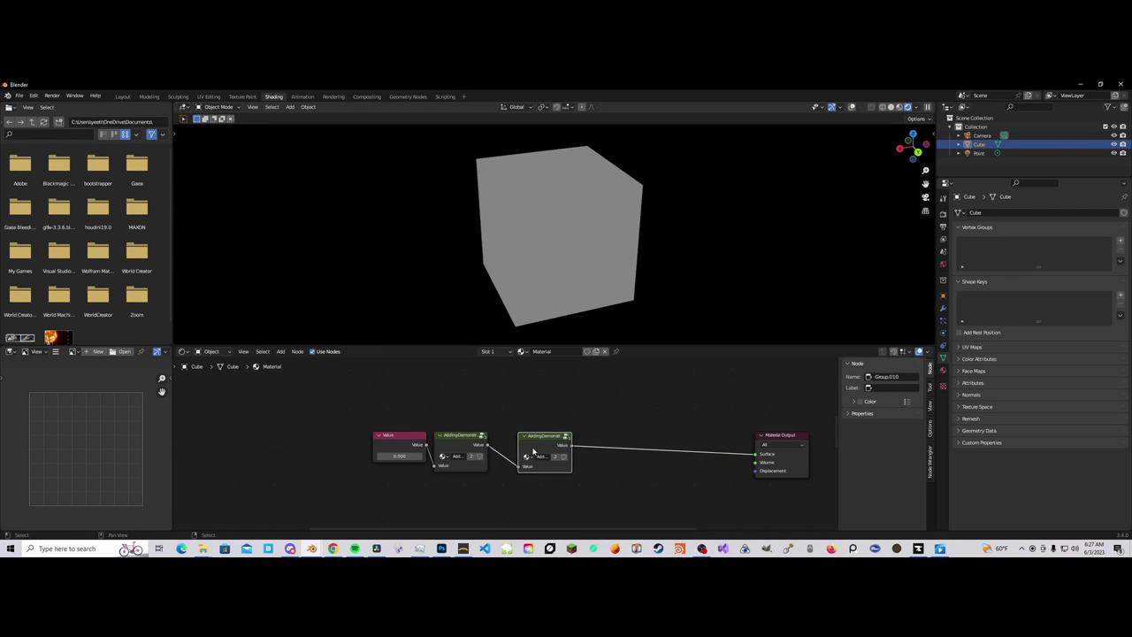
{"action": "left_click", "coordinate": [505, 452]}
{"action": "key", "text": "shift+d"}
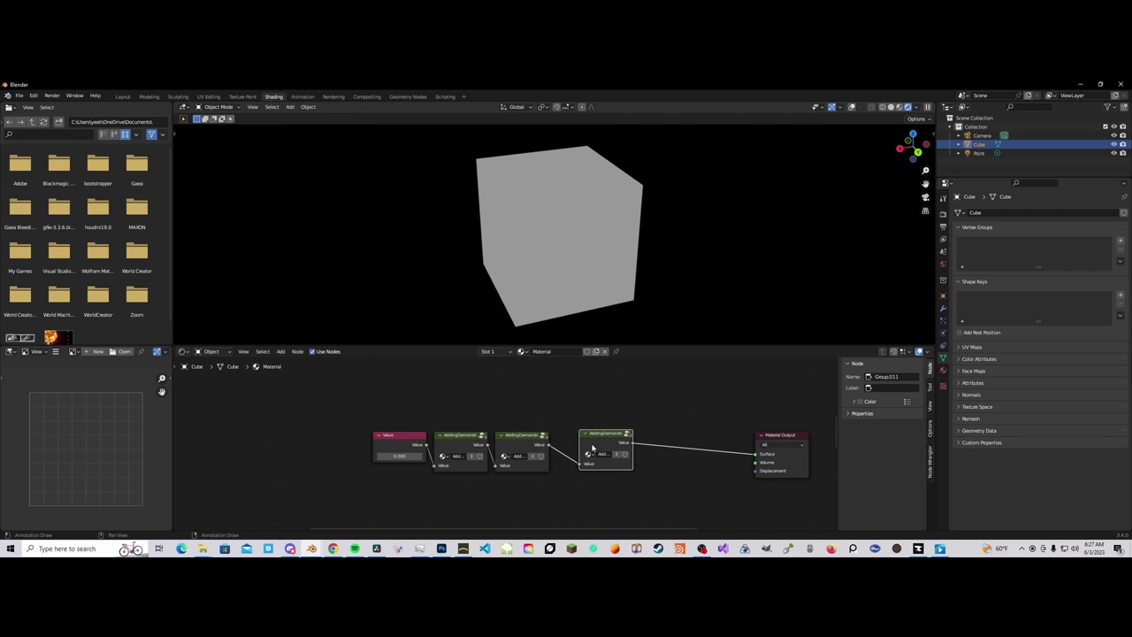
{"action": "left_click", "coordinate": [569, 447]}
{"action": "key", "text": "shift+d"}
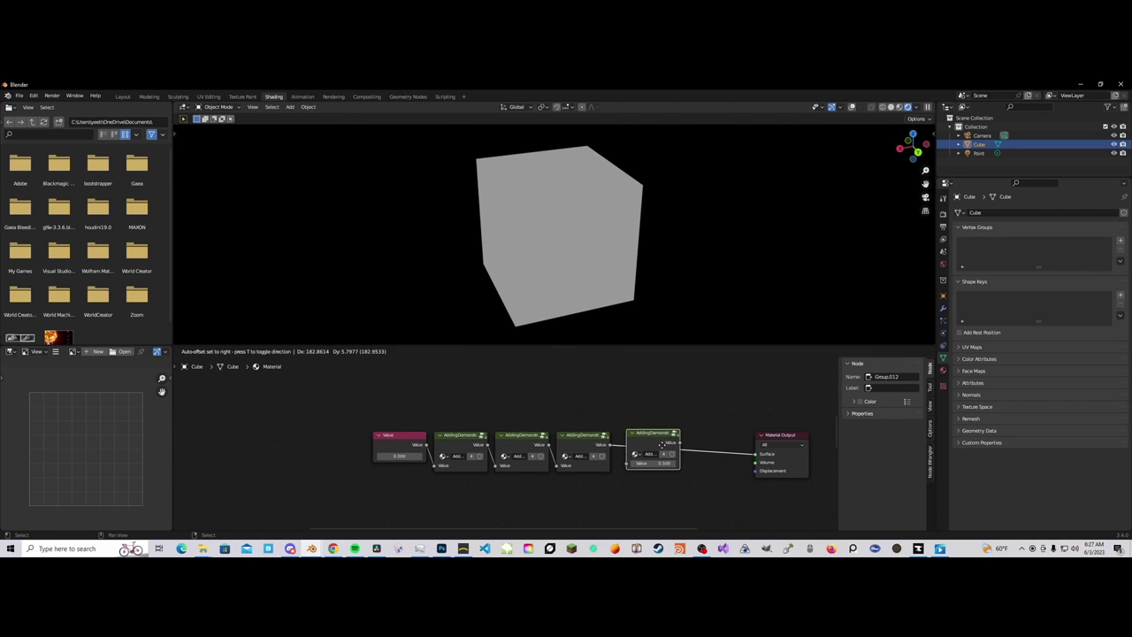
{"action": "left_click", "coordinate": [637, 440]}
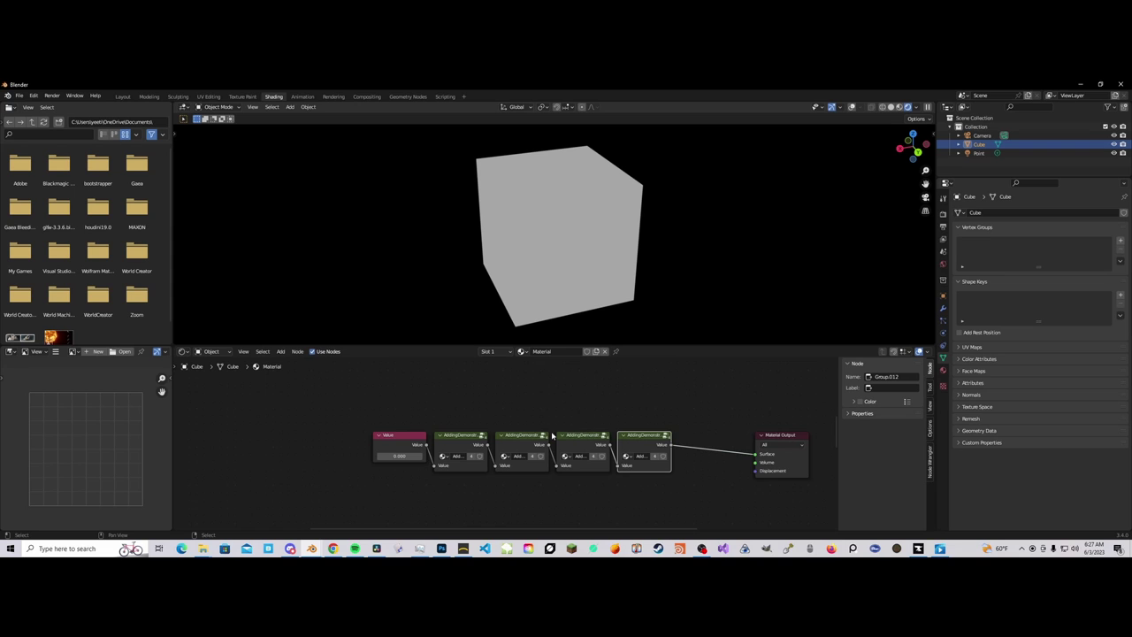
Step: Activate the Material Output of the AddingDemo2 setup and select its Geometry node
{"action": "scroll", "coordinate": [542, 438], "scroll_direction": "down", "scroll_amount": 5}
{"action": "middle_click_drag", "start_coordinate": [547, 453], "coordinate": [549, 419]}
{"action": "scroll", "coordinate": [506, 451], "scroll_direction": "up", "scroll_amount": 7}
{"action": "left_click", "coordinate": [449, 469]}
{"action": "scroll", "coordinate": [468, 476], "scroll_direction": "up", "scroll_amount": 2}
{"action": "scroll", "coordinate": [477, 479], "scroll_direction": "down", "scroll_amount": 4}
{"action": "middle_click_drag", "start_coordinate": [478, 479], "coordinate": [626, 435]}
{"action": "scroll", "coordinate": [540, 446], "scroll_direction": "up", "scroll_amount": 4}
{"action": "left_click", "coordinate": [652, 448]}
{"action": "scroll", "coordinate": [505, 450], "scroll_direction": "up", "scroll_amount": 1}
{"action": "left_click", "coordinate": [445, 450]}
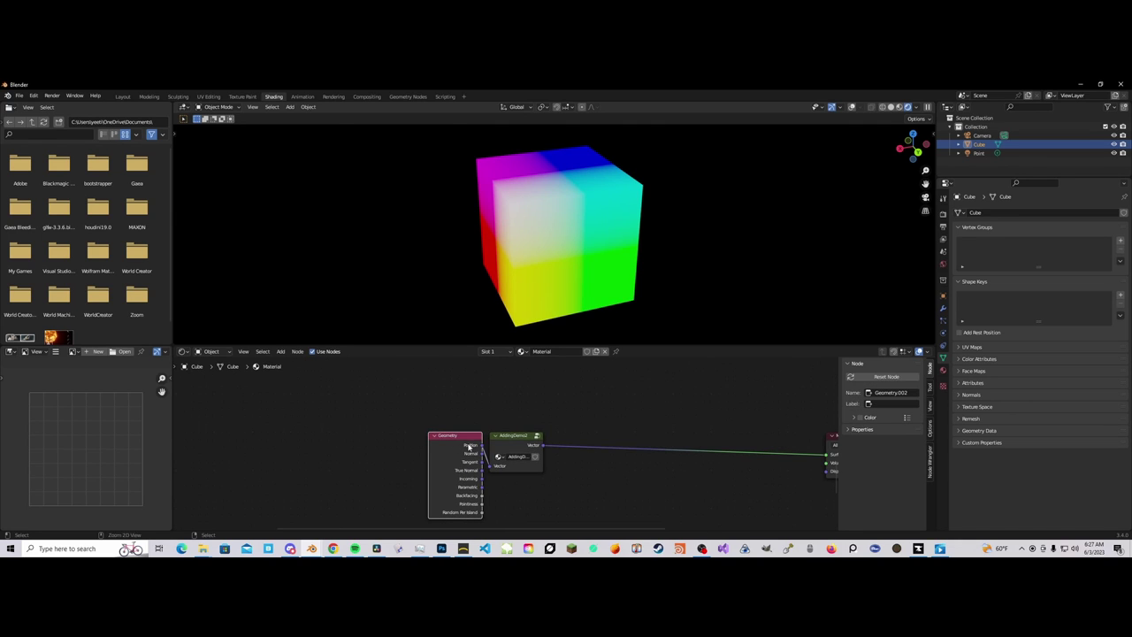
Step: Preview the Geometry position against the AddingDemo2 result on the cube, and inspect the Add node inside the AddingDemo2 group
{"action": "left_click", "coordinate": [468, 446], "text": "ctrl+shift"}
{"action": "scroll", "coordinate": [568, 182], "scroll_direction": "up", "scroll_amount": 2}
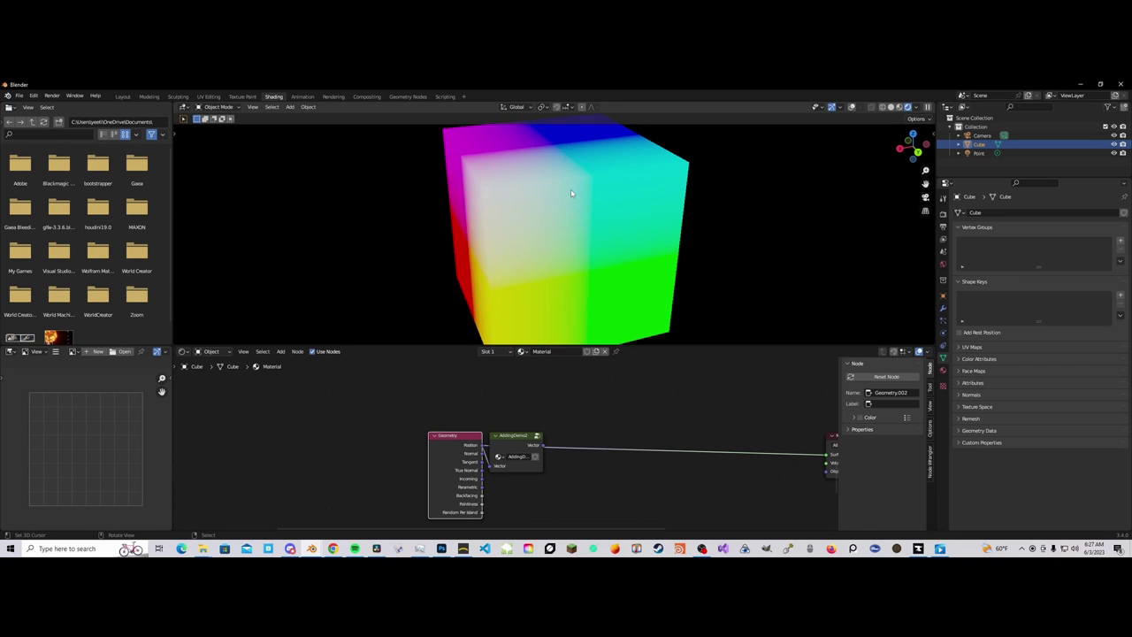
{"action": "left_click", "coordinate": [509, 447]}
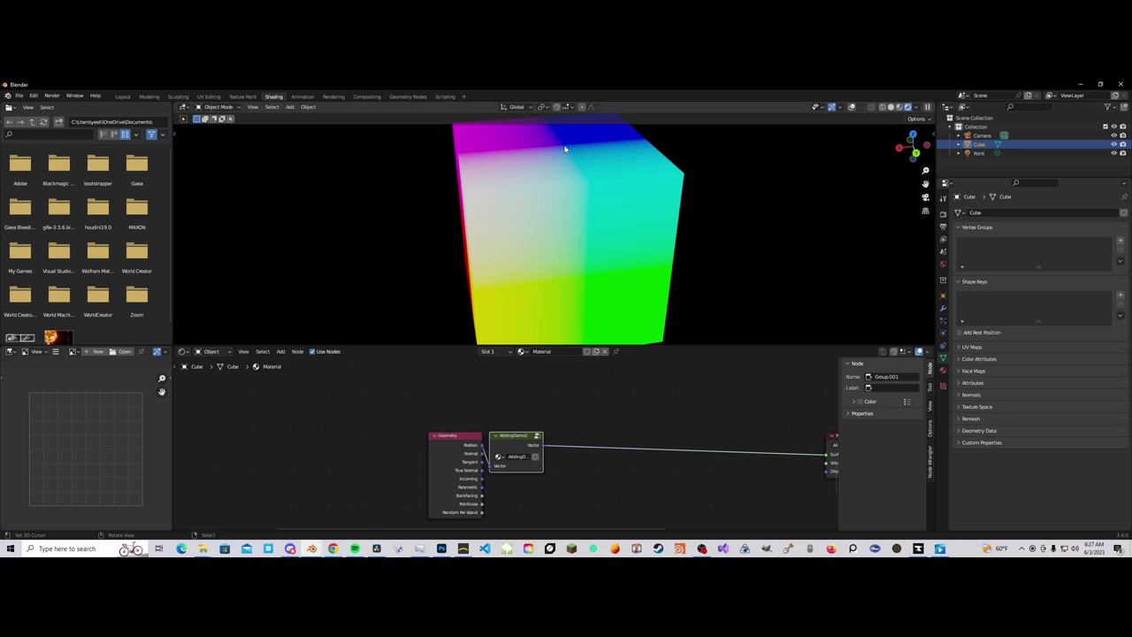
{"action": "key", "text": "Tab"}
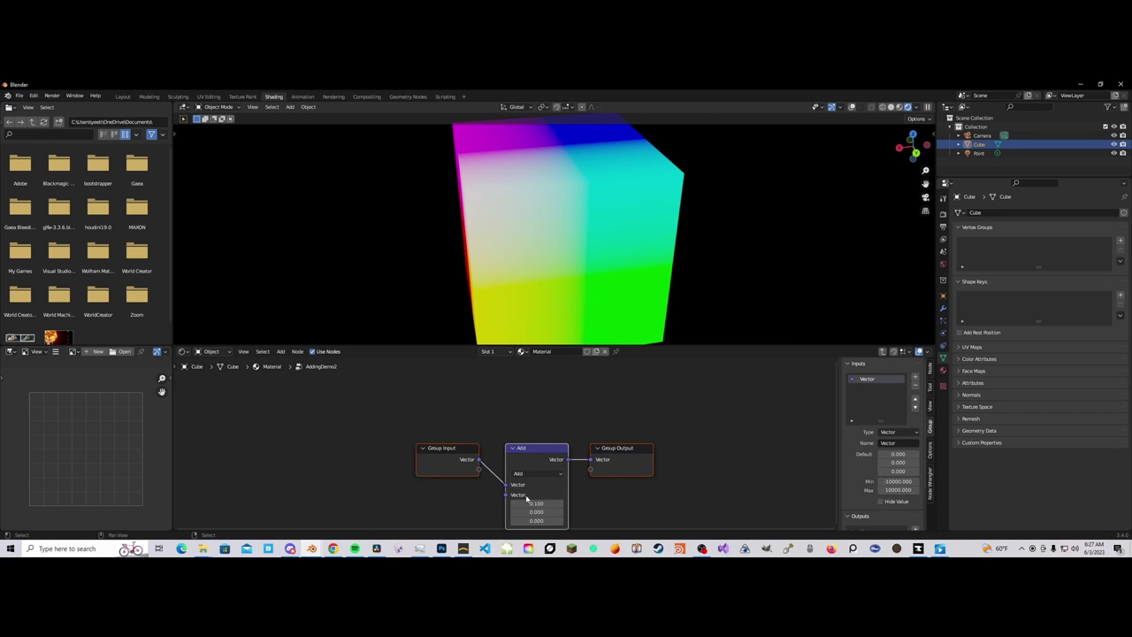
{"action": "key", "text": "Tab"}
Step: Duplicate the AddingDemo2 group three times and chain the expanded copies between the first group and the Material Output
{"action": "scroll", "coordinate": [500, 452], "scroll_direction": "down", "scroll_amount": 1}
{"action": "key", "text": "shift+d"}
{"action": "left_click", "coordinate": [547, 452]}
{"action": "key", "text": "shift+d"}
{"action": "left_click", "coordinate": [611, 435]}
{"action": "left_click_drag", "start_coordinate": [626, 437], "coordinate": [609, 440]}
{"action": "key", "text": "shift+d"}
{"action": "left_click", "coordinate": [661, 436]}
{"action": "key", "text": "h"}
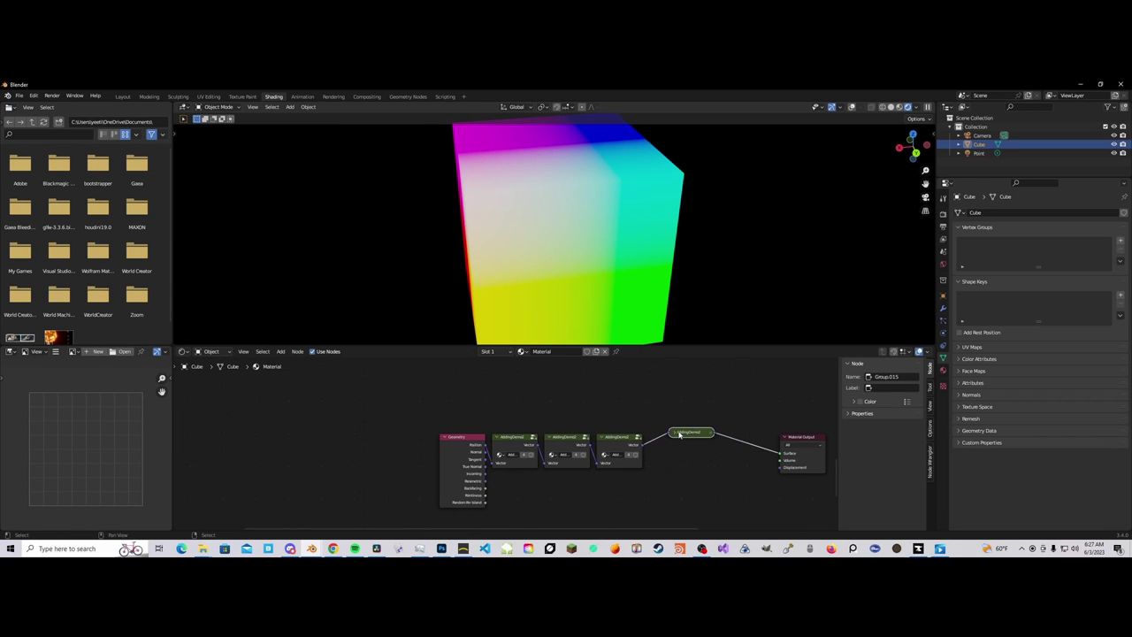
{"action": "left_click", "coordinate": [676, 434]}
{"action": "left_click_drag", "start_coordinate": [683, 435], "coordinate": [664, 442]}
Step: Extend the chain to eight AddingDemo2 groups by duplicating the existing four and linking the copies through to the Material Output
{"action": "left_click_drag", "start_coordinate": [523, 422], "coordinate": [666, 457]}
{"action": "key", "text": "shift+d"}
{"action": "left_click", "coordinate": [707, 455]}
{"action": "key", "text": "shift+d"}
{"action": "left_click", "coordinate": [752, 455]}
{"action": "key", "text": "shift+d"}
{"action": "left_click", "coordinate": [779, 455]}
{"action": "key", "text": "shift+d"}
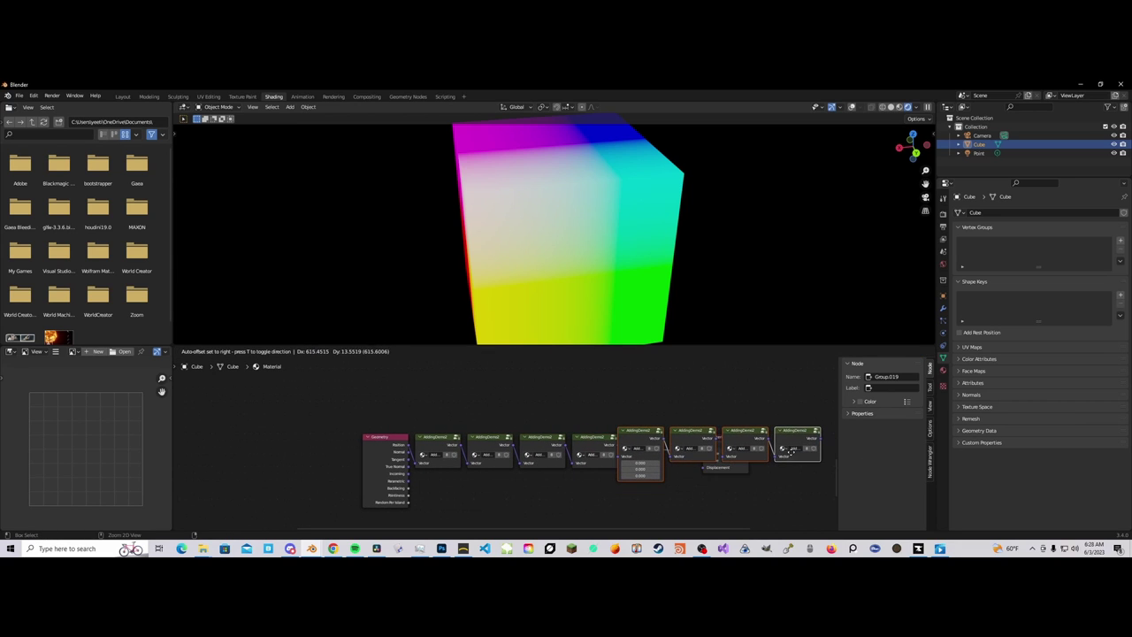
{"action": "left_click", "coordinate": [797, 455]}
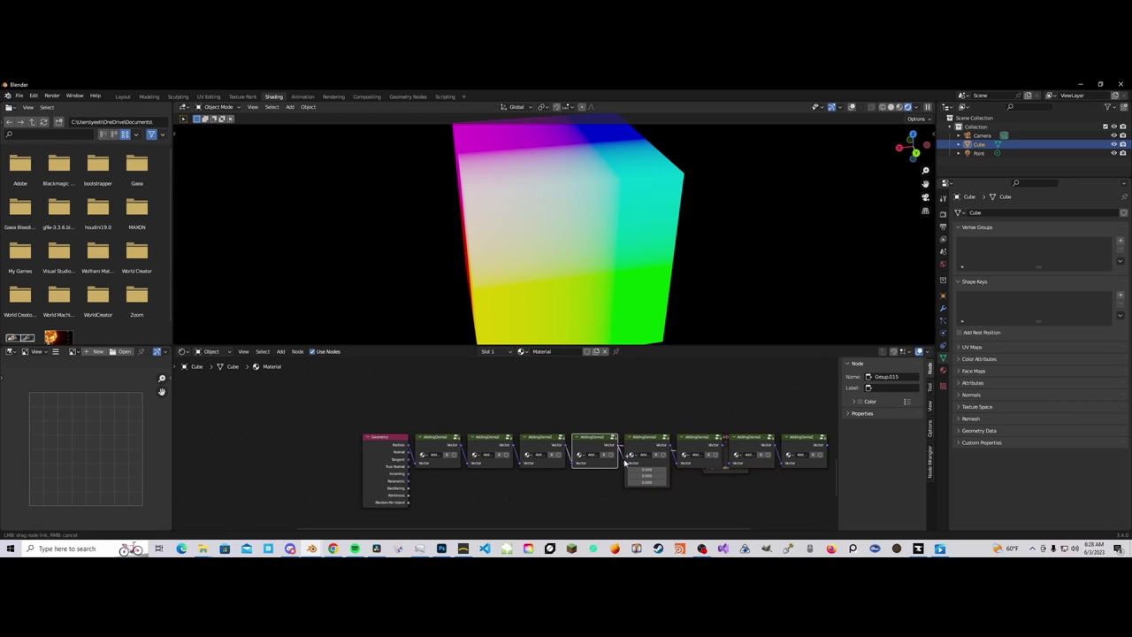
{"action": "left_click_drag", "start_coordinate": [619, 452], "coordinate": [809, 438]}
{"action": "left_click", "coordinate": [822, 398]}
Step: Compare the cube's shading between the Geometry node and the last AddingDemo2 group from another angle
{"action": "scroll", "coordinate": [597, 195], "scroll_direction": "down", "scroll_amount": 3}
{"action": "middle_click_drag", "start_coordinate": [609, 180], "coordinate": [520, 188]}
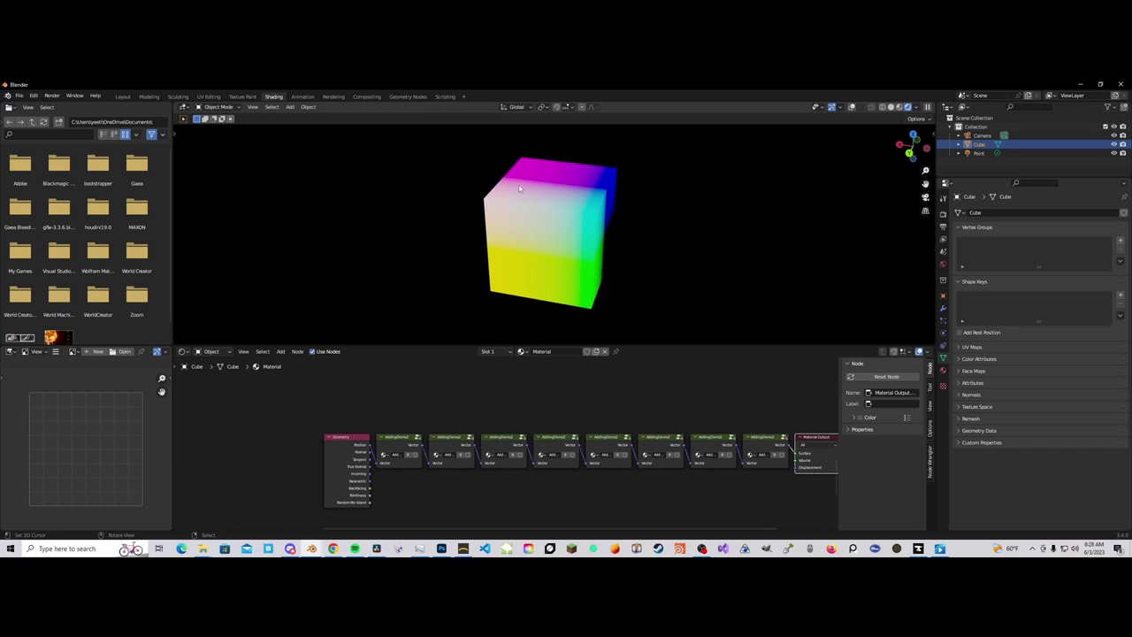
{"action": "left_click", "coordinate": [350, 449], "text": "ctrl+shift"}
{"action": "left_click", "coordinate": [769, 443], "text": "ctrl+shift"}
Step: Open the first AddingDemo3 group to inspect its Add, Noise Texture and ColorRamp nodes, and return to the material's node tree
{"action": "scroll", "coordinate": [613, 476], "scroll_direction": "down", "scroll_amount": 2}
{"action": "middle_click_drag", "start_coordinate": [612, 478], "coordinate": [564, 393]}
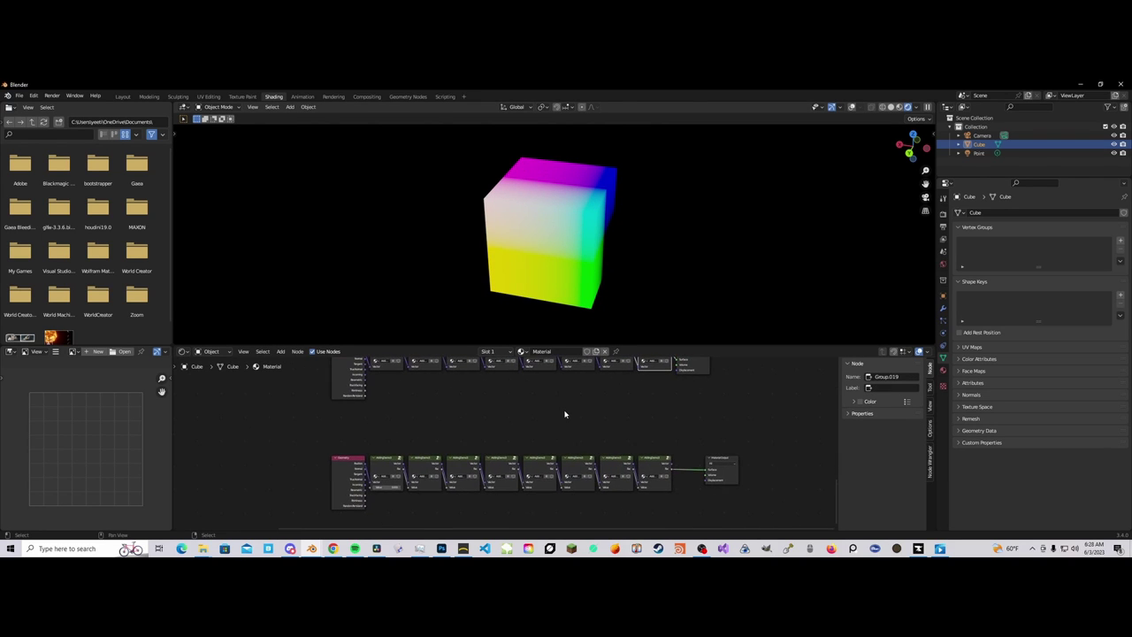
{"action": "scroll", "coordinate": [495, 433], "scroll_direction": "up", "scroll_amount": 1}
{"action": "middle_click_drag", "start_coordinate": [633, 450], "coordinate": [537, 438]}
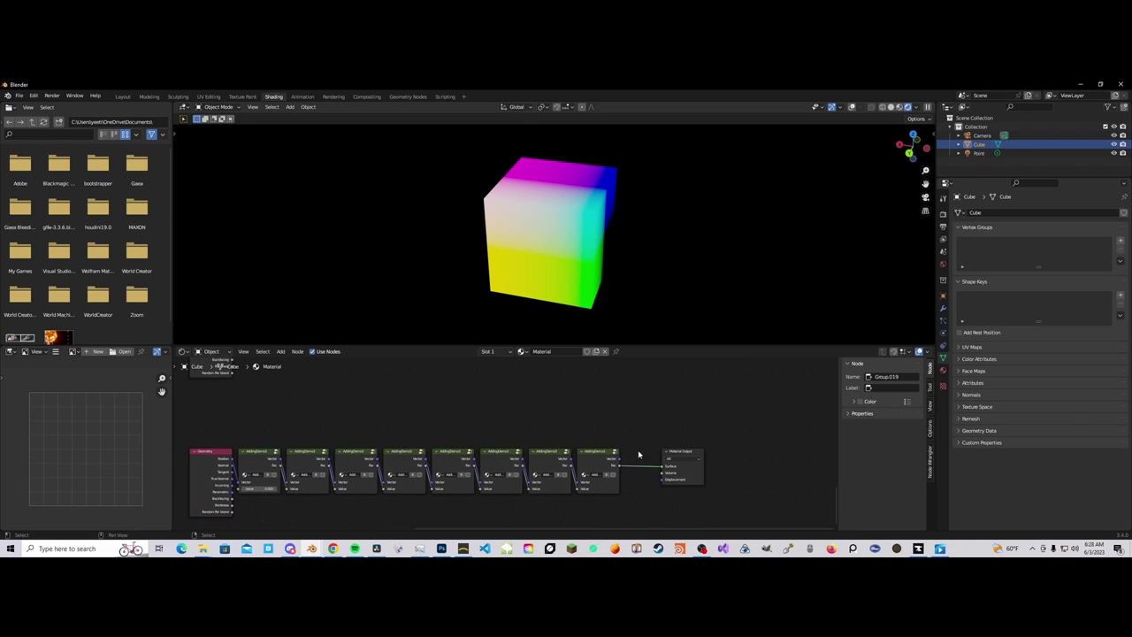
{"action": "scroll", "coordinate": [631, 452], "scroll_direction": "up", "scroll_amount": 1}
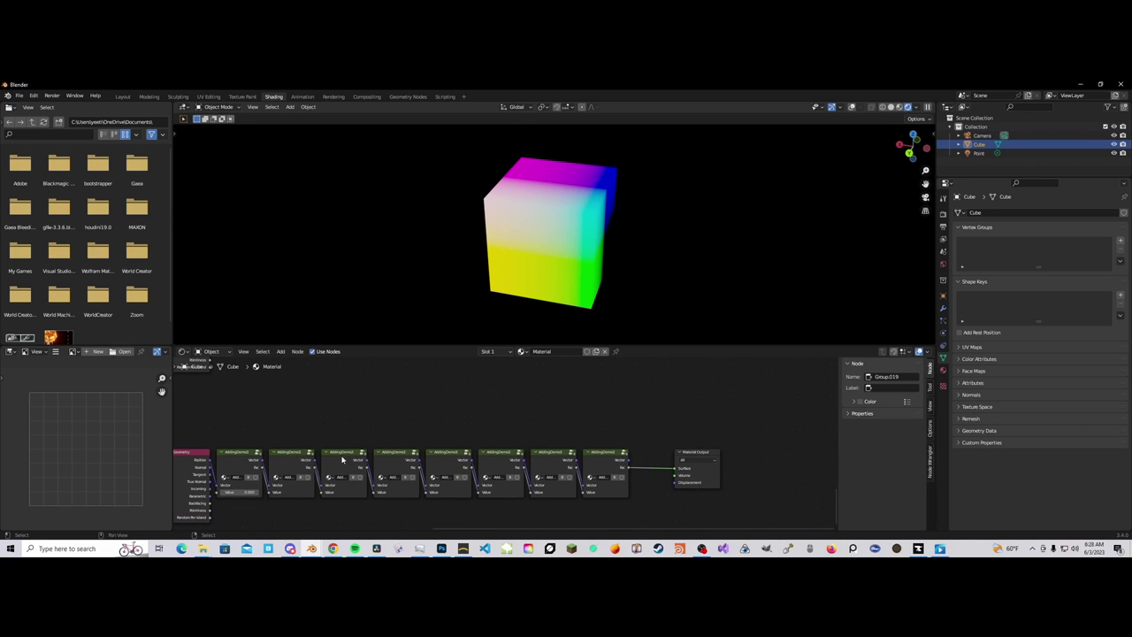
{"action": "key", "text": "Tab"}
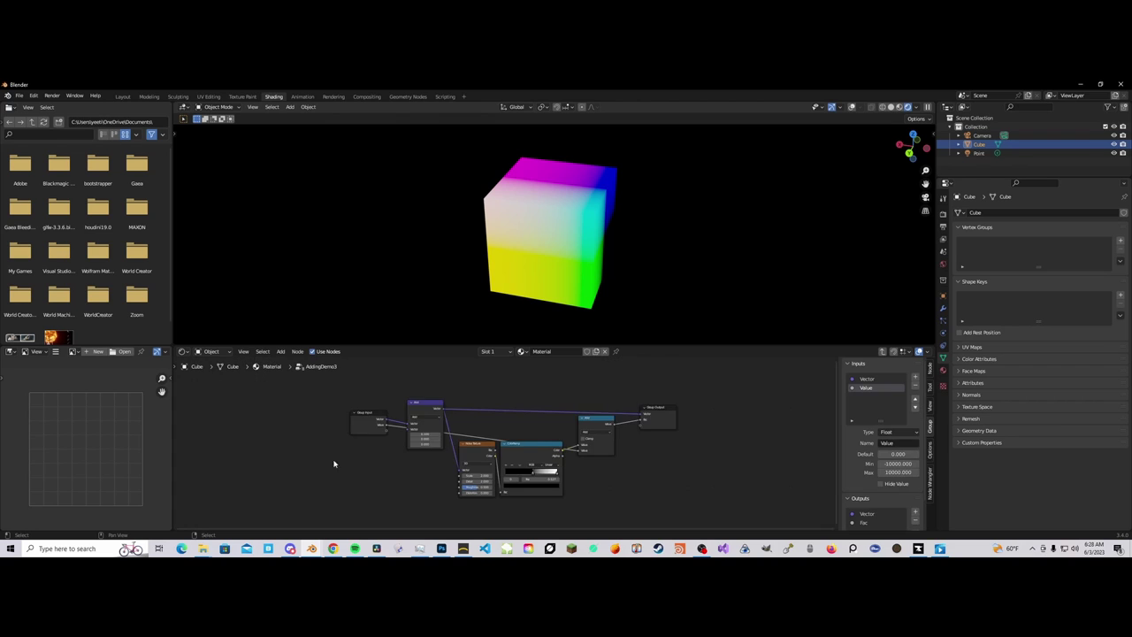
{"action": "left_click", "coordinate": [333, 428]}
{"action": "left_click_drag", "start_coordinate": [473, 412], "coordinate": [614, 492]}
{"action": "left_click", "coordinate": [582, 471]}
{"action": "scroll", "coordinate": [513, 441], "scroll_direction": "up", "scroll_amount": 3}
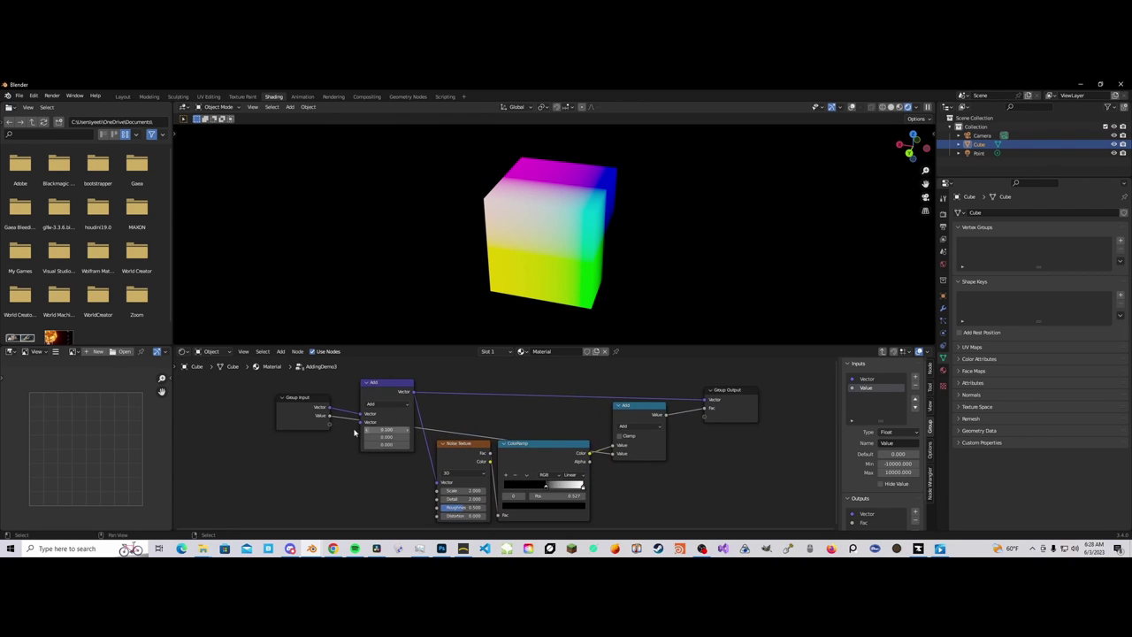
{"action": "key", "text": "Tab"}
Step: Look over the neighbouring node chains and return to the AddingDemo3 chain
{"action": "scroll", "coordinate": [357, 450], "scroll_direction": "down", "scroll_amount": 3}
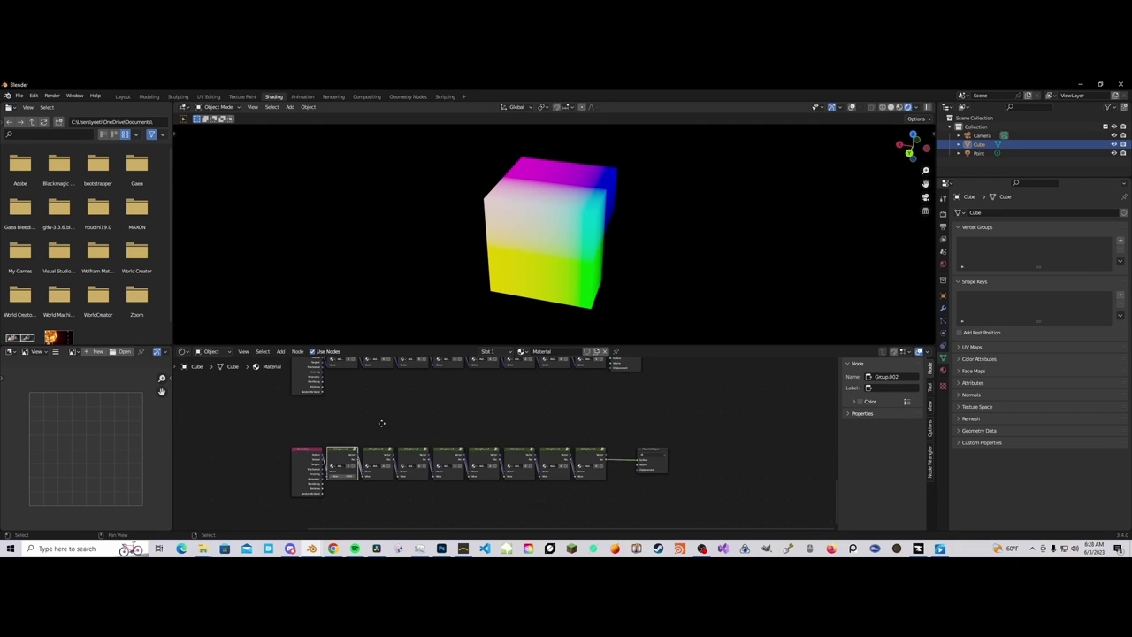
{"action": "middle_click_drag", "start_coordinate": [418, 510], "coordinate": [447, 480]}
{"action": "scroll", "coordinate": [447, 480], "scroll_direction": "up", "scroll_amount": 4}
{"action": "left_click_drag", "start_coordinate": [259, 395], "coordinate": [544, 477]}
{"action": "scroll", "coordinate": [544, 477], "scroll_direction": "down", "scroll_amount": 4}
{"action": "middle_click_drag", "start_coordinate": [544, 496], "coordinate": [544, 376]}
{"action": "left_click_drag", "start_coordinate": [353, 422], "coordinate": [690, 469]}
{"action": "left_click", "coordinate": [654, 481]}
{"action": "scroll", "coordinate": [534, 487], "scroll_direction": "down", "scroll_amount": 3}
{"action": "middle_click_drag", "start_coordinate": [532, 486], "coordinate": [548, 432]}
{"action": "scroll", "coordinate": [503, 449], "scroll_direction": "up", "scroll_amount": 5}
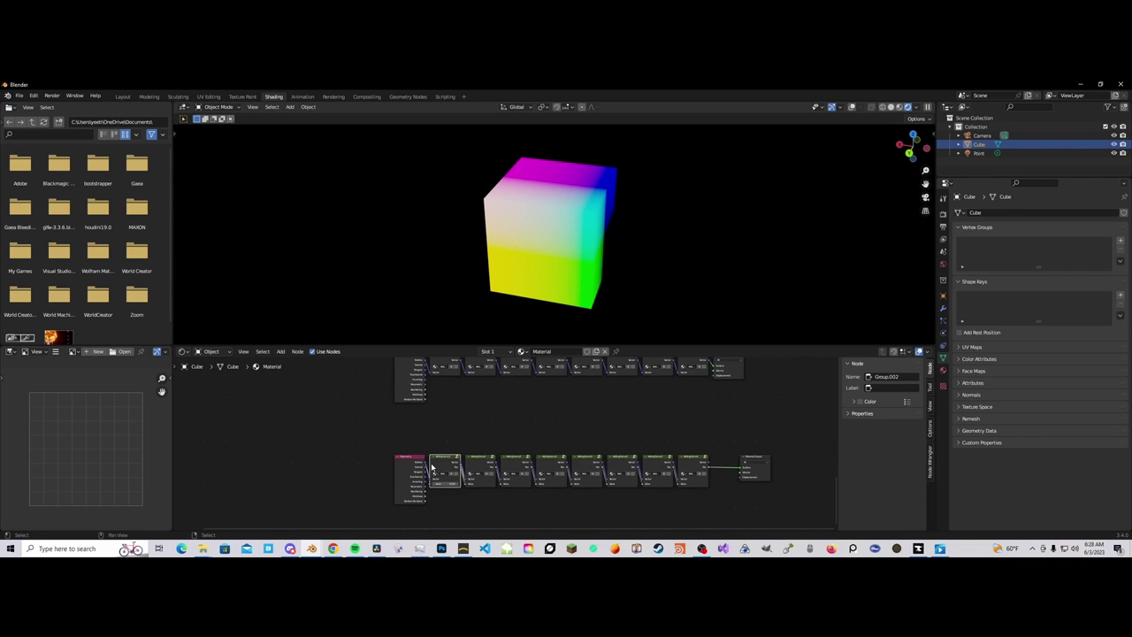
Step: Examine how the Group Input values pass through the AddingDemo3 group's nodes to the Group Output, and exit the group
{"action": "key", "text": "Tab"}
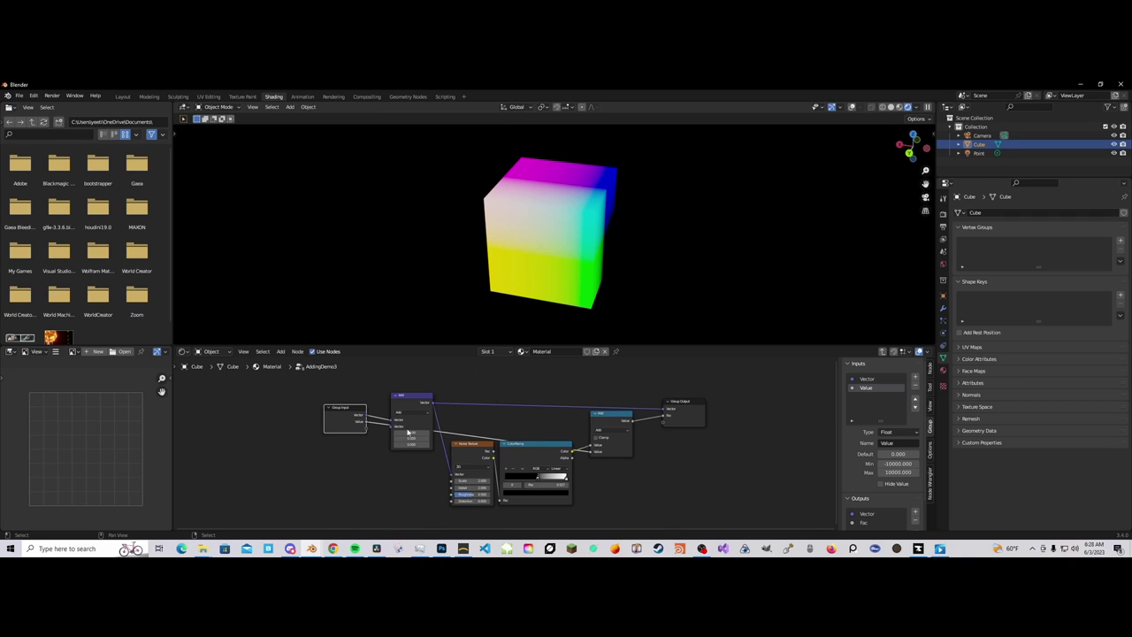
{"action": "left_click_drag", "start_coordinate": [447, 414], "coordinate": [631, 481]}
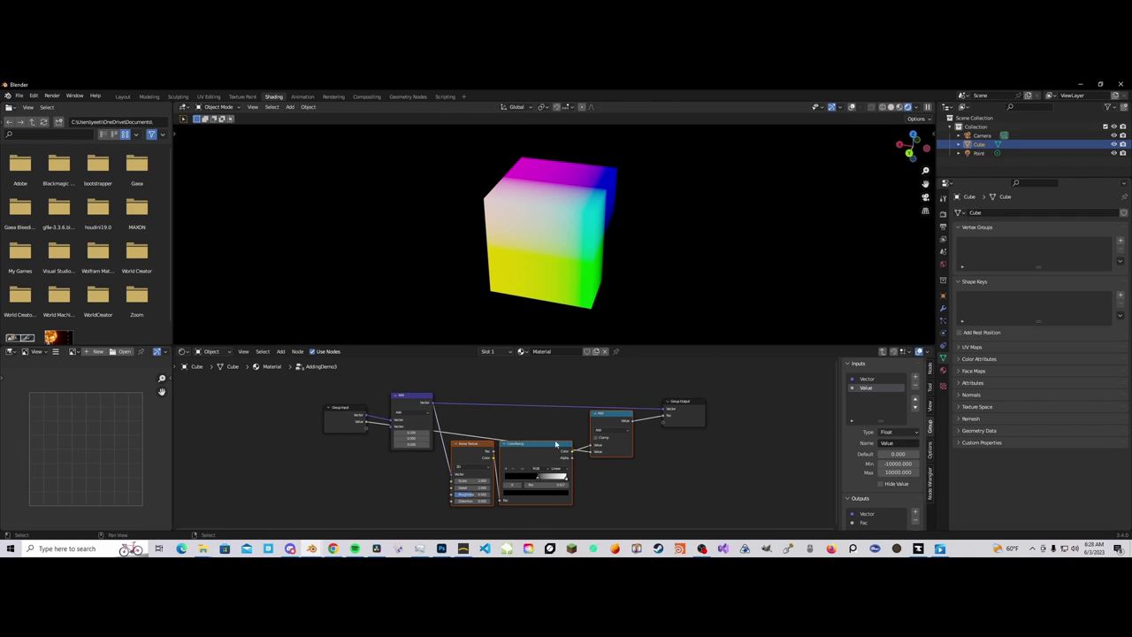
{"action": "left_click", "coordinate": [365, 431]}
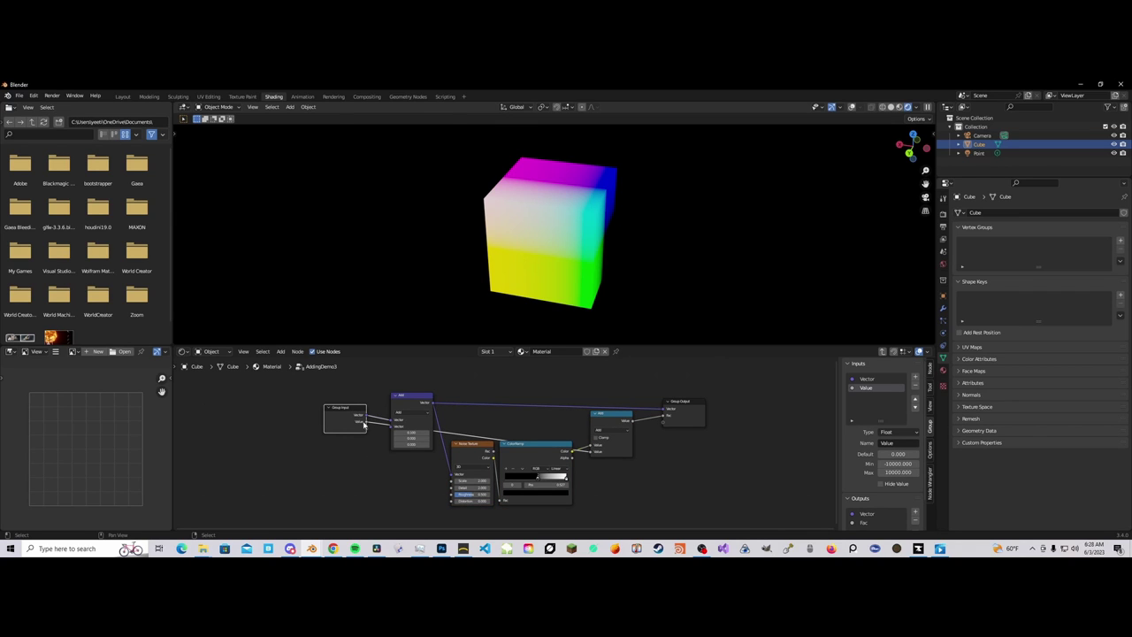
{"action": "left_click", "coordinate": [676, 419]}
{"action": "scroll", "coordinate": [625, 453], "scroll_direction": "up", "scroll_amount": 1}
{"action": "middle_click_drag", "start_coordinate": [673, 463], "coordinate": [514, 464]}
{"action": "key", "text": "Tab"}
{"action": "scroll", "coordinate": [531, 471], "scroll_direction": "up", "scroll_amount": 1}
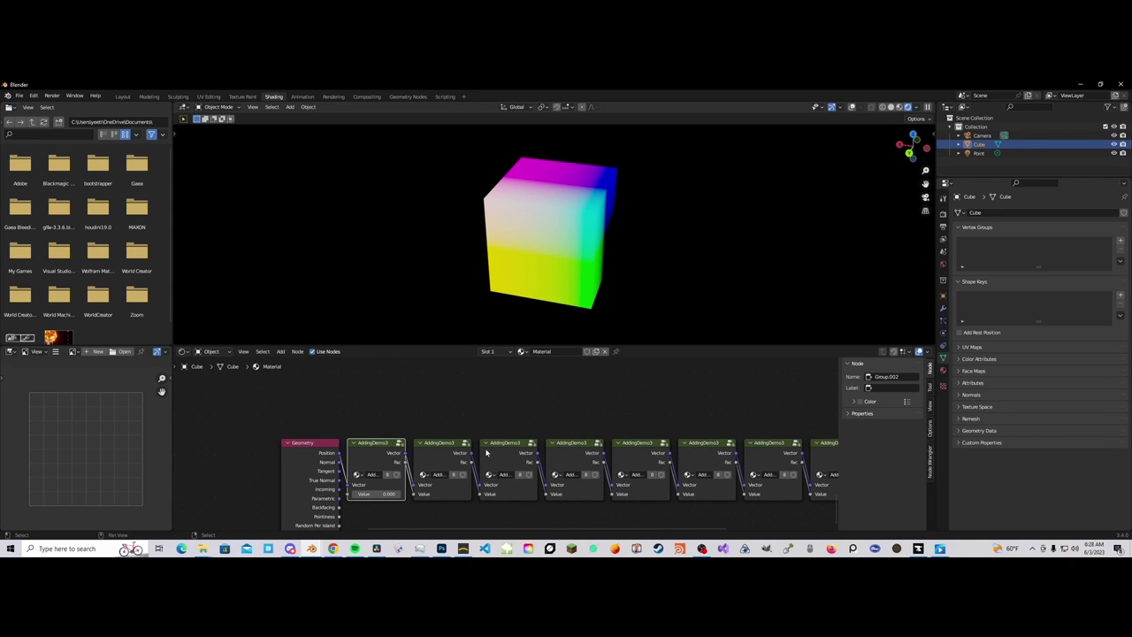
Step: Follow the AddingDemo3 chain to its last group and the connected Material Output
{"action": "scroll", "coordinate": [493, 463], "scroll_direction": "down", "scroll_amount": 2}
{"action": "middle_click_drag", "start_coordinate": [665, 472], "coordinate": [498, 474]}
{"action": "scroll", "coordinate": [498, 474], "scroll_direction": "up", "scroll_amount": 1}
{"action": "left_click", "coordinate": [607, 466]}
{"action": "left_click", "coordinate": [689, 449]}
Step: Preview the last AddingDemo2 group and the last AddingDemo3 group to compare their vector shading on the cube
{"action": "scroll", "coordinate": [670, 455], "scroll_direction": "down", "scroll_amount": 5}
{"action": "middle_click_drag", "start_coordinate": [596, 436], "coordinate": [559, 540]}
{"action": "scroll", "coordinate": [538, 470], "scroll_direction": "up", "scroll_amount": 3}
{"action": "left_click", "coordinate": [542, 449], "text": "ctrl+shift"}
{"action": "scroll", "coordinate": [562, 460], "scroll_direction": "down", "scroll_amount": 1}
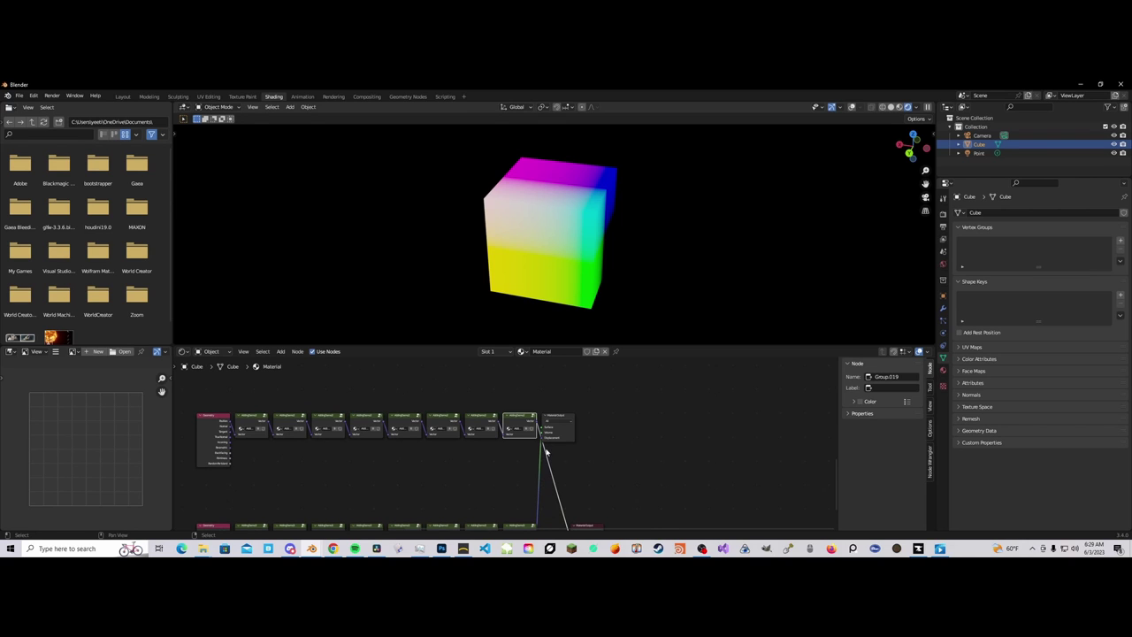
{"action": "left_click", "coordinate": [562, 421]}
{"action": "left_click", "coordinate": [518, 422], "text": "ctrl+shift"}
{"action": "middle_click_drag", "start_coordinate": [544, 467], "coordinate": [539, 416]}
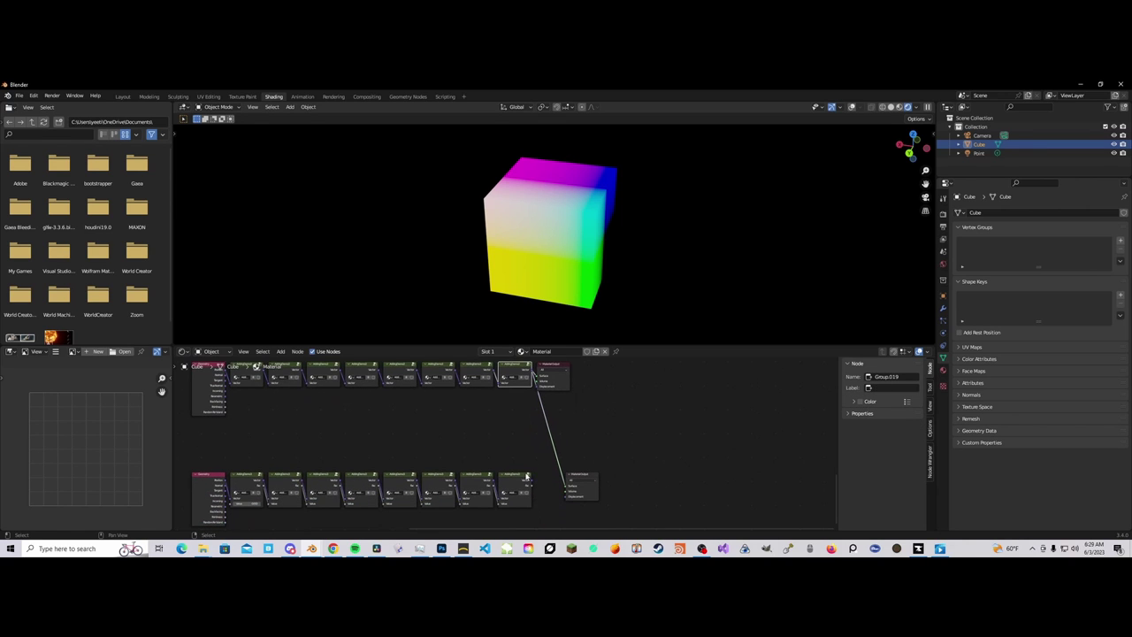
{"action": "left_click", "coordinate": [517, 483], "text": "ctrl+shift"}
{"action": "middle_click_drag", "start_coordinate": [509, 234], "coordinate": [558, 180]}
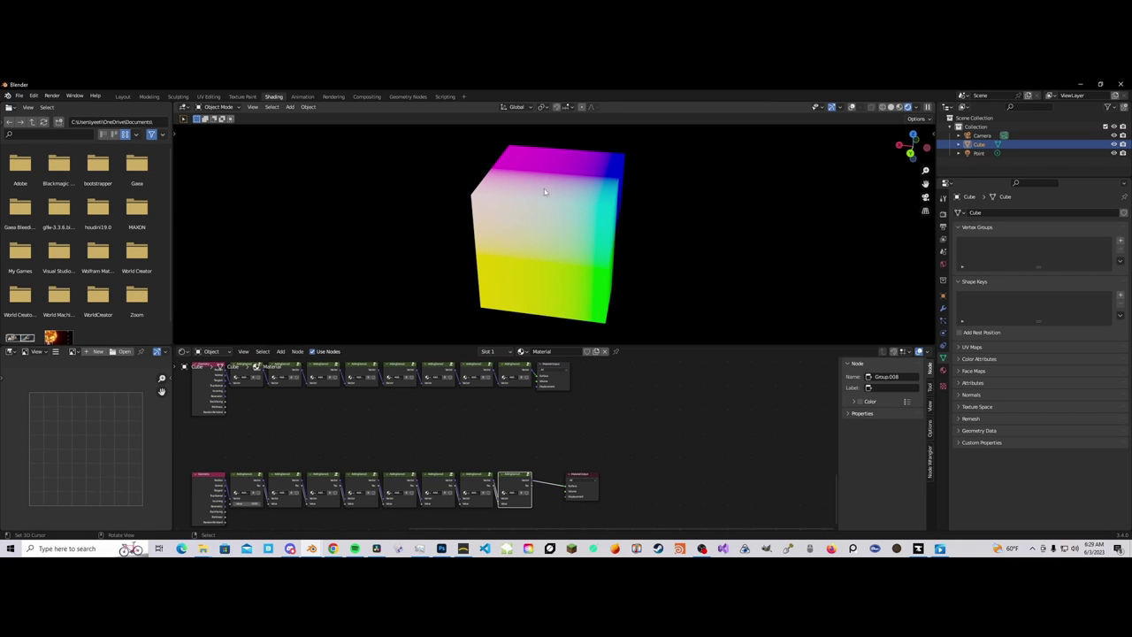
Step: Activate the AddingDemo3 chain's Material Output and feed the last group's Fac output into its Volume input
{"action": "scroll", "coordinate": [525, 392], "scroll_direction": "down", "scroll_amount": 1}
{"action": "left_click", "coordinate": [558, 395]}
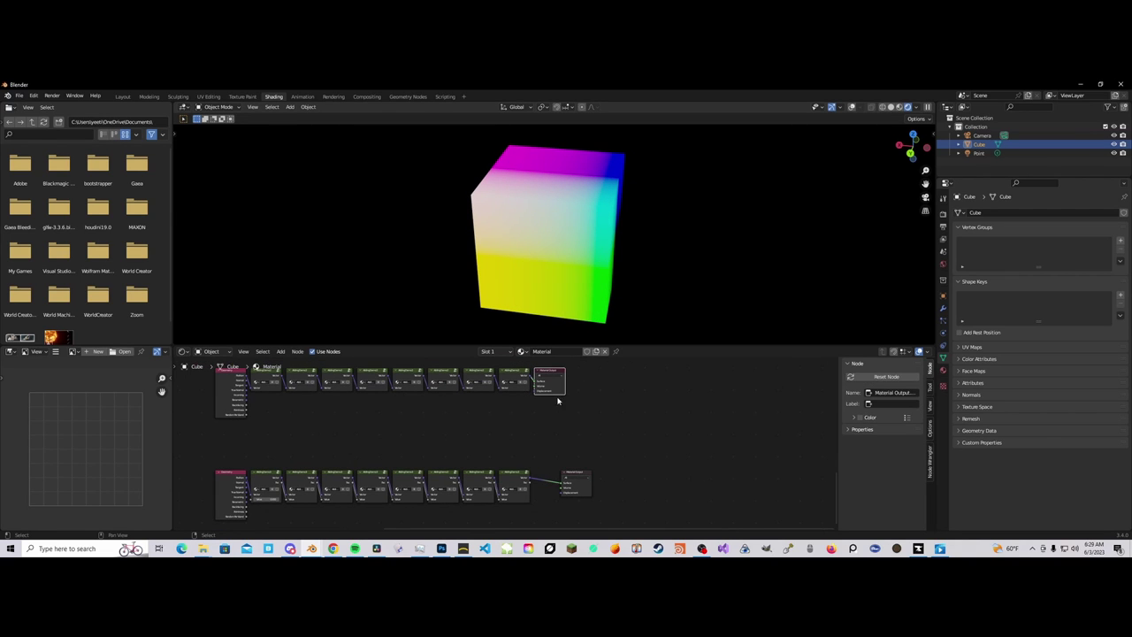
{"action": "left_click", "coordinate": [576, 474]}
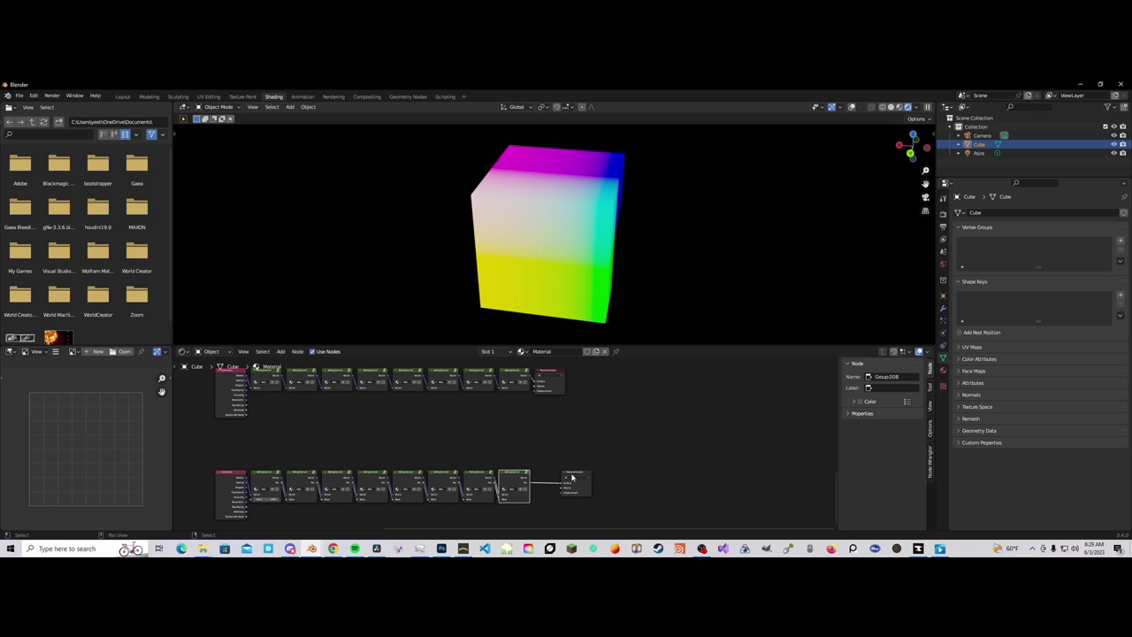
{"action": "left_click", "coordinate": [572, 474]}
{"action": "middle_click_drag", "start_coordinate": [563, 280], "coordinate": [556, 258]}
{"action": "scroll", "coordinate": [533, 262], "scroll_direction": "up", "scroll_amount": 2}
{"action": "scroll", "coordinate": [584, 502], "scroll_direction": "up", "scroll_amount": 5}
{"action": "middle_click_drag", "start_coordinate": [584, 502], "coordinate": [593, 427]}
{"action": "scroll", "coordinate": [575, 442], "scroll_direction": "up", "scroll_amount": 3}
{"action": "left_click_drag", "start_coordinate": [575, 426], "coordinate": [575, 435]}
{"action": "mouse_move", "coordinate": [619, 285]}
{"action": "middle_mouse_down"}
{"action": "mouse_move", "coordinate": [429, 291]}
{"action": "mouse_move", "coordinate": [619, 287]}
{"action": "middle_mouse_up"}
Step: Select the Noise Texture, ColorRamp and Add nodes inside the first AddingDemo3 group, and return to the material's node tree
{"action": "scroll", "coordinate": [478, 425], "scroll_direction": "down", "scroll_amount": 2}
{"action": "middle_click_drag", "start_coordinate": [433, 418], "coordinate": [646, 461]}
{"action": "scroll", "coordinate": [488, 446], "scroll_direction": "up", "scroll_amount": 2}
{"action": "scroll", "coordinate": [385, 467], "scroll_direction": "down", "scroll_amount": 2}
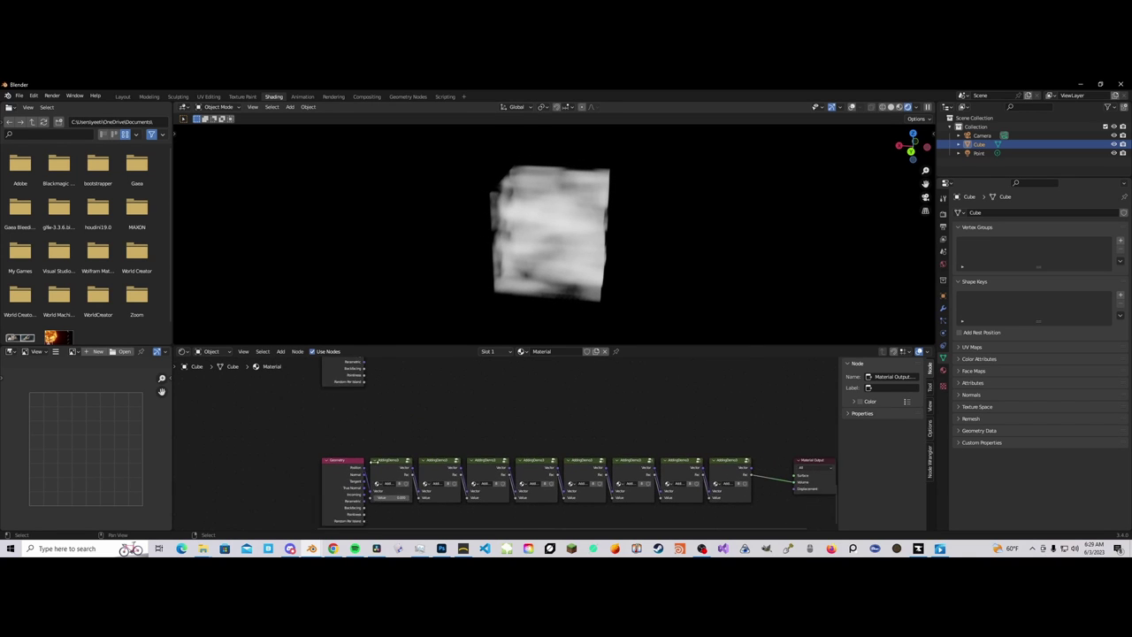
{"action": "left_click", "coordinate": [394, 470]}
{"action": "key", "text": "Tab"}
{"action": "left_click_drag", "start_coordinate": [389, 436], "coordinate": [536, 486]}
{"action": "scroll", "coordinate": [457, 456], "scroll_direction": "down", "scroll_amount": 2}
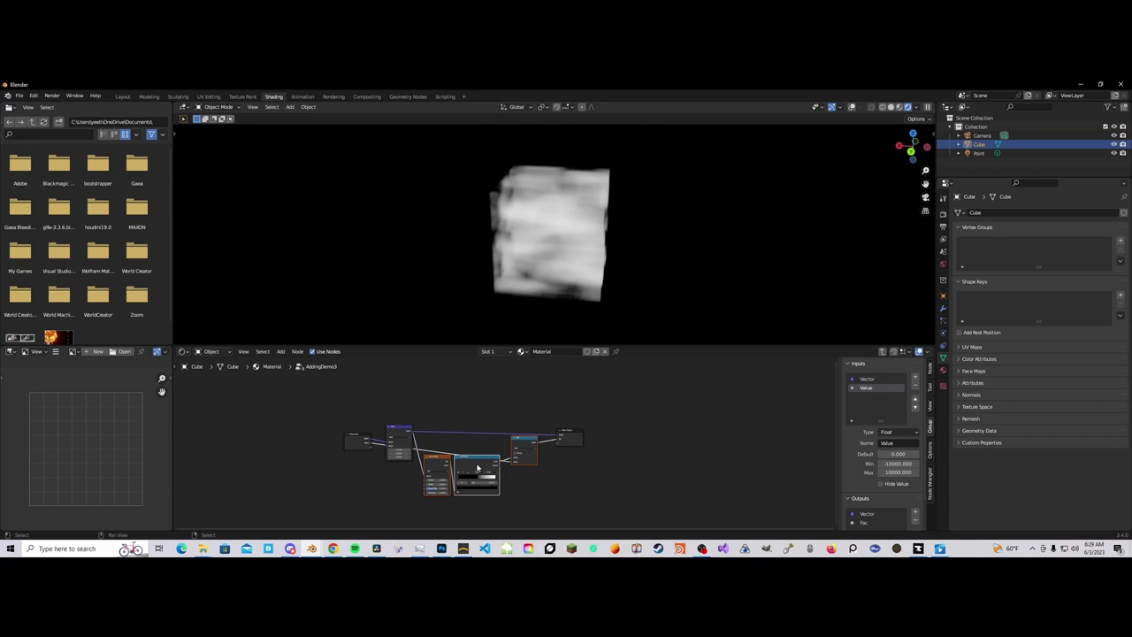
{"action": "key", "text": "Tab"}
{"action": "scroll", "coordinate": [447, 434], "scroll_direction": "down", "scroll_amount": 2}
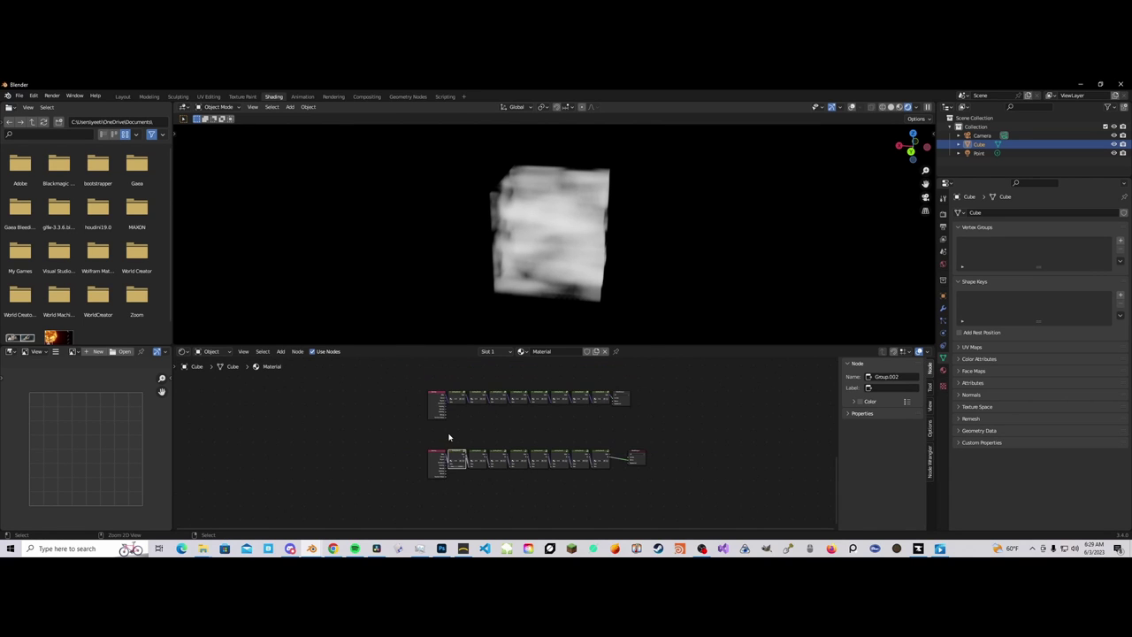
Step: Place the Noise Texture and ColorRamp nodes beneath the AddingDemo3 chain and delete the extra node beside them
{"action": "scroll", "coordinate": [447, 434], "scroll_direction": "down", "scroll_amount": 2}
{"action": "middle_click_drag", "start_coordinate": [431, 420], "coordinate": [446, 466]}
{"action": "left_click_drag", "start_coordinate": [563, 410], "coordinate": [521, 509]}
{"action": "scroll", "coordinate": [524, 482], "scroll_direction": "up", "scroll_amount": 4}
{"action": "scroll", "coordinate": [521, 478], "scroll_direction": "up", "scroll_amount": 4}
{"action": "middle_click_drag", "start_coordinate": [520, 509], "coordinate": [516, 449]}
{"action": "scroll", "coordinate": [513, 453], "scroll_direction": "up", "scroll_amount": 4}
{"action": "left_click", "coordinate": [509, 462]}
{"action": "key", "text": "x"}
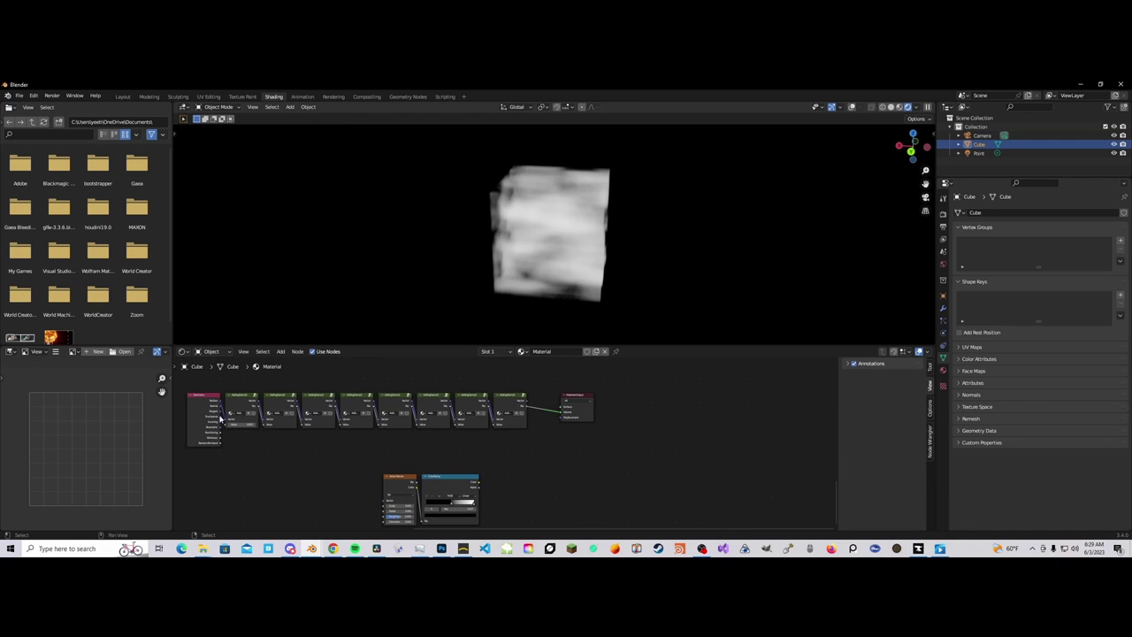
Step: Link the Geometry position to the lower Noise Texture and multiply its ColorRamp colour with the last group's Fac feeding the Volume
{"action": "left_click_drag", "start_coordinate": [220, 403], "coordinate": [387, 503]}
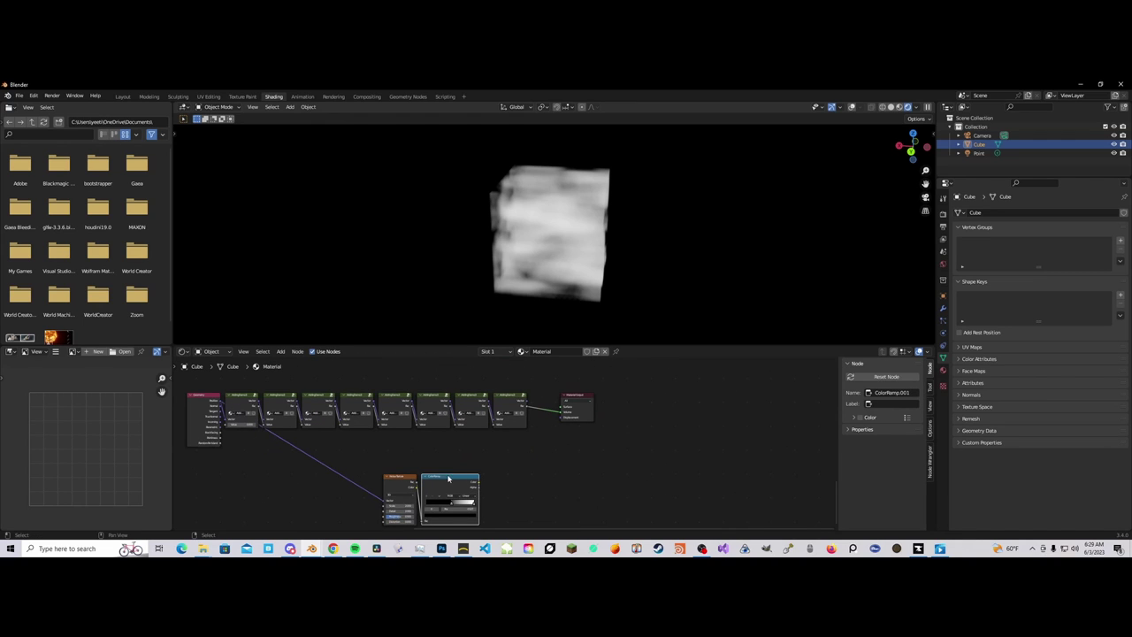
{"action": "key", "text": "shift+a"}
{"action": "mouse_move", "coordinate": [496, 469]}
{"action": "left_click", "coordinate": [537, 410]}
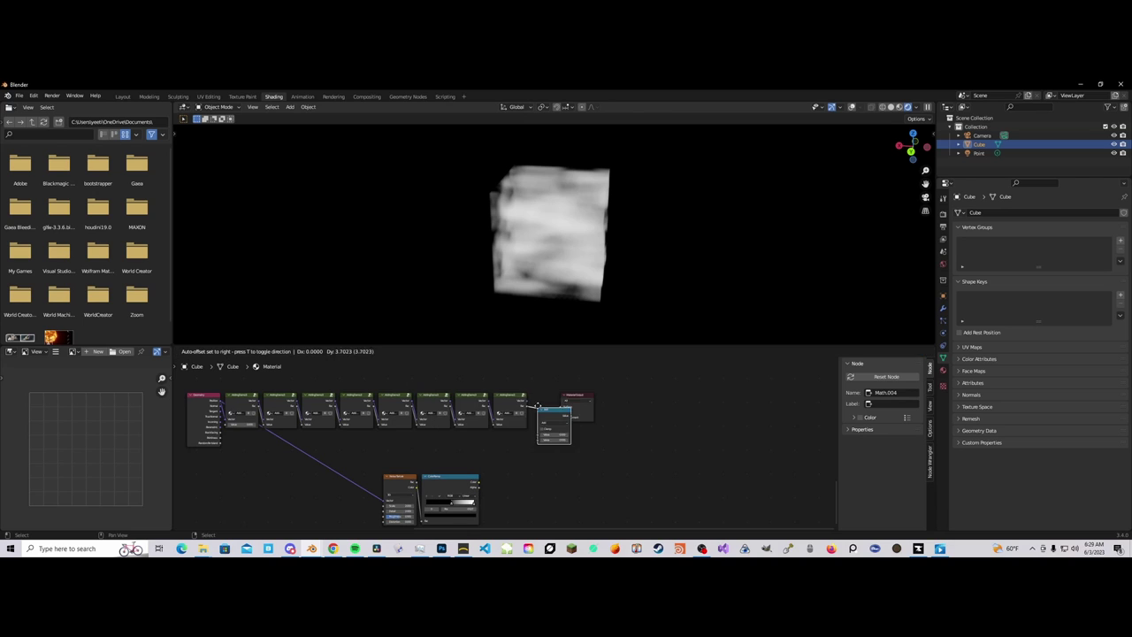
{"action": "left_click", "coordinate": [559, 407]}
{"action": "left_click", "coordinate": [562, 413]}
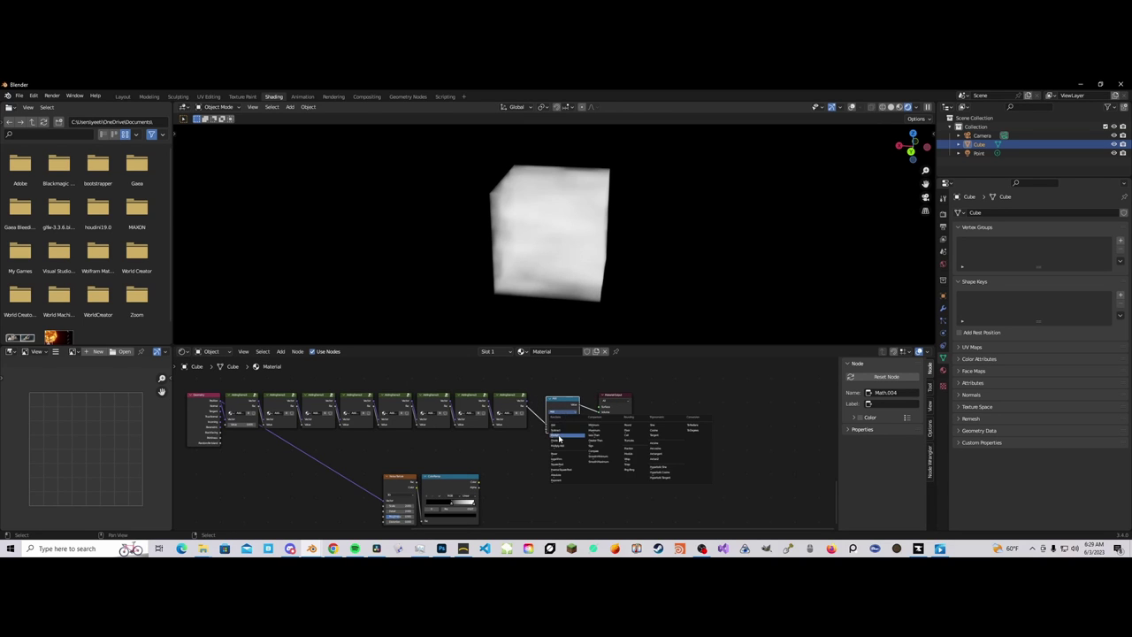
{"action": "left_click", "coordinate": [559, 437]}
{"action": "left_click_drag", "start_coordinate": [479, 487], "coordinate": [479, 483]}
{"action": "scroll", "coordinate": [513, 438], "scroll_direction": "up", "scroll_amount": 5}
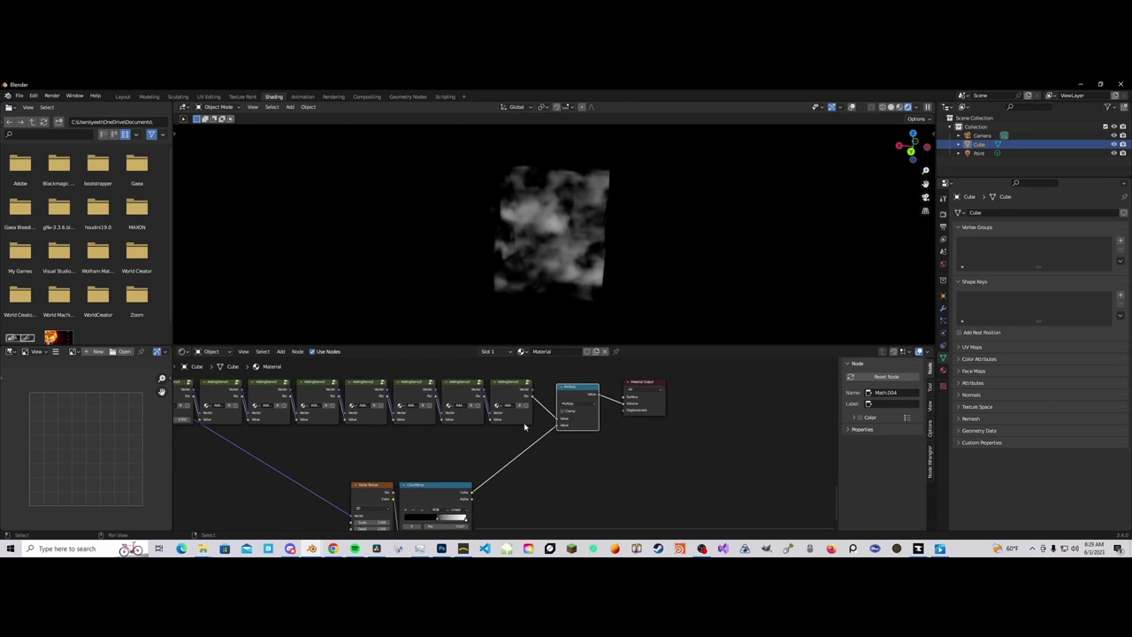
Step: Duplicate the Multiply node after the last AddingDemo3 group, switch the copy to Power and feed the Fac into its Exponent
{"action": "middle_click_drag", "start_coordinate": [568, 400], "coordinate": [485, 463]}
{"action": "scroll", "coordinate": [500, 451], "scroll_direction": "up", "scroll_amount": 1}
{"action": "left_click_drag", "start_coordinate": [493, 412], "coordinate": [585, 453]}
{"action": "left_click_drag", "start_coordinate": [503, 457], "coordinate": [572, 449]}
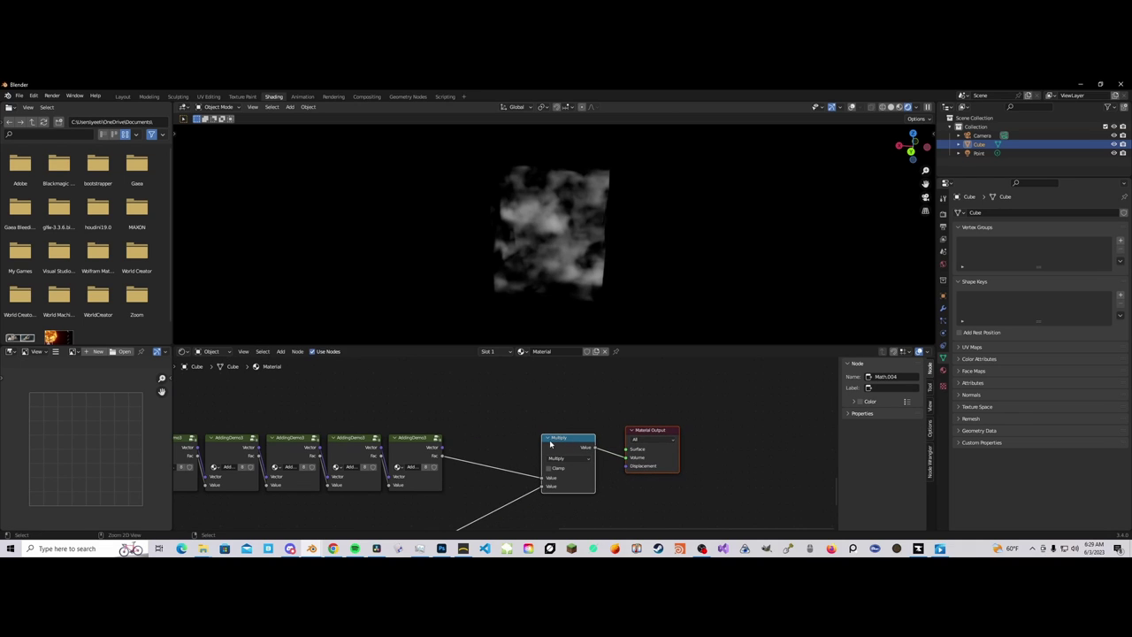
{"action": "key", "text": "shift+d"}
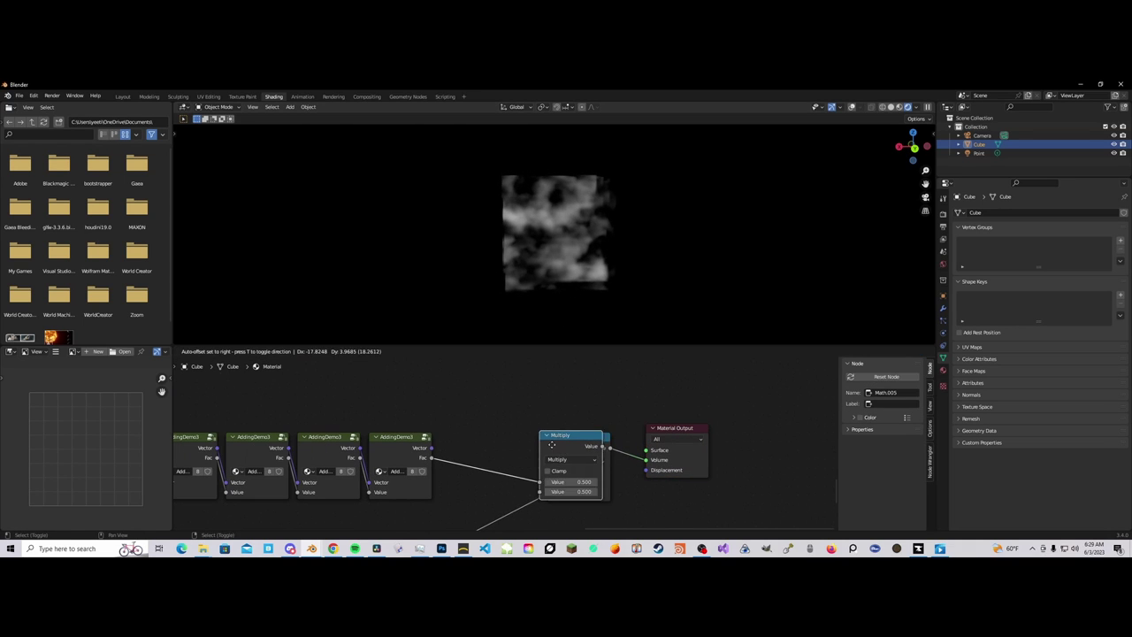
{"action": "left_click", "coordinate": [494, 412]}
{"action": "left_click", "coordinate": [504, 442]}
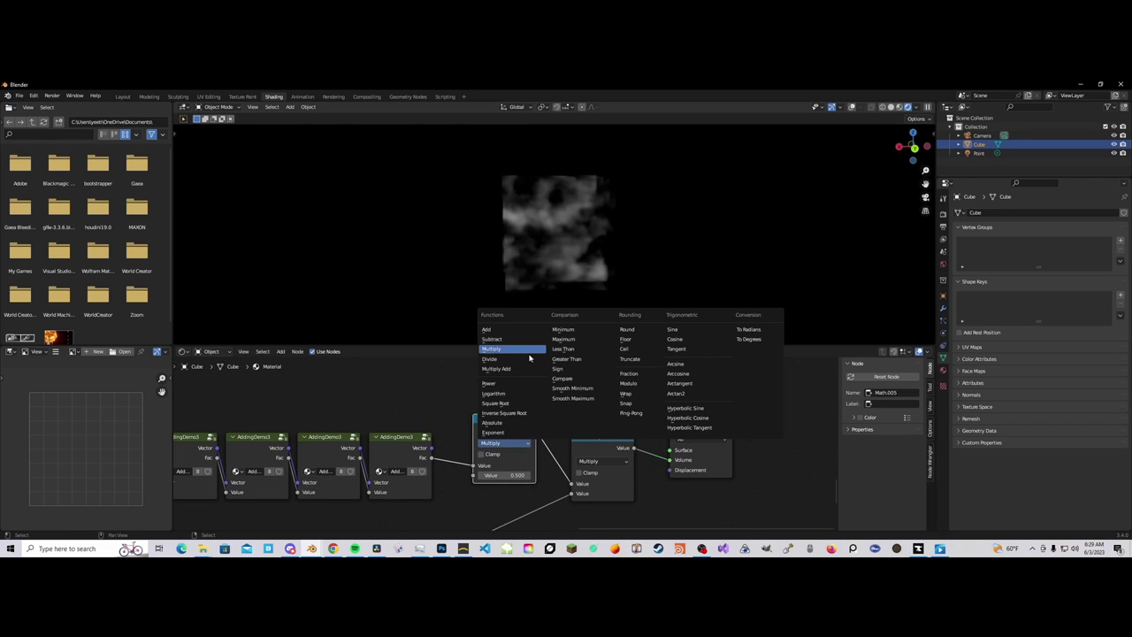
{"action": "left_click", "coordinate": [508, 385]}
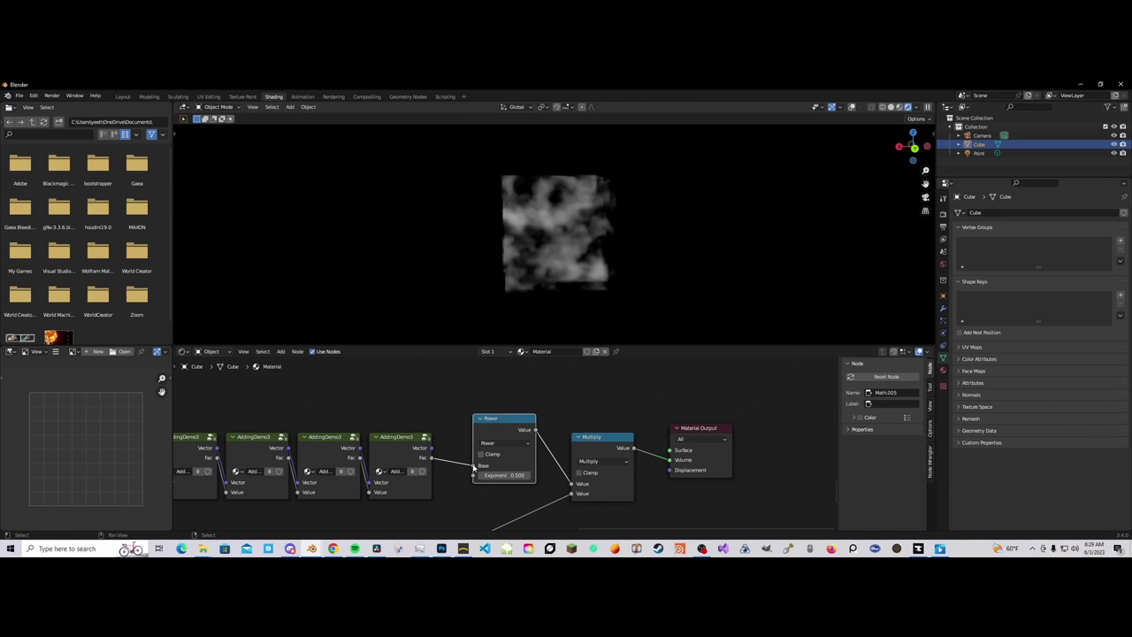
{"action": "middle_click_drag", "start_coordinate": [553, 268], "coordinate": [524, 290]}
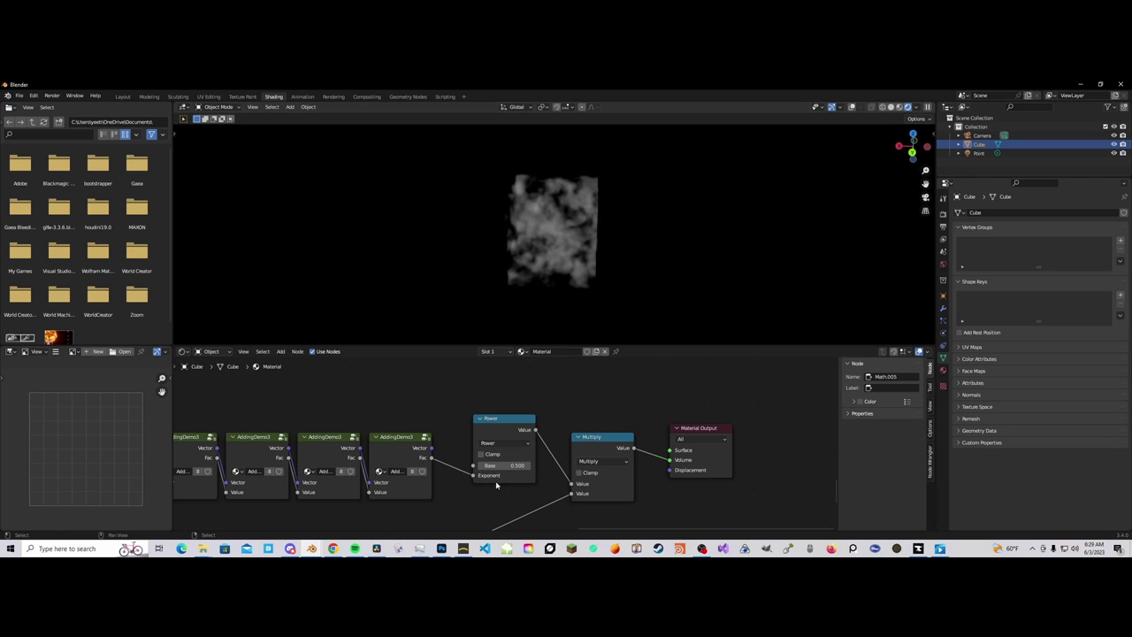
Step: Insert a Multiply node with a factor of 10 between the last AddingDemo3 group and the Power node
{"action": "scroll", "coordinate": [504, 429], "scroll_direction": "up", "scroll_amount": 3}
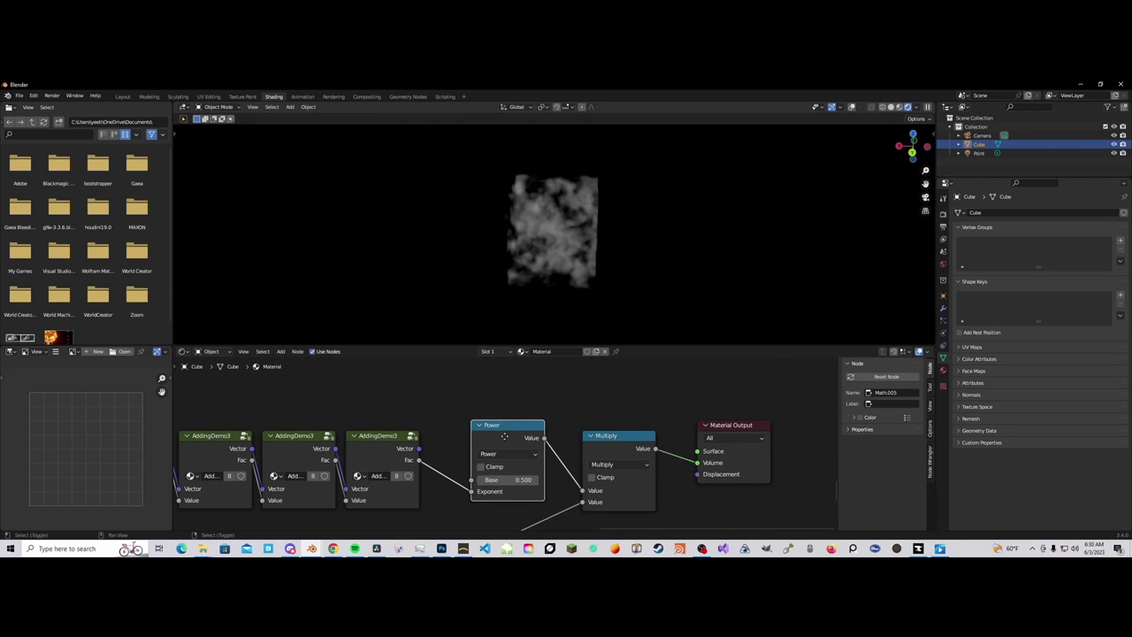
{"action": "left_click", "coordinate": [497, 467]}
{"action": "left_click", "coordinate": [493, 360]}
{"action": "left_click_drag", "start_coordinate": [500, 506], "coordinate": [633, 506]}
{"action": "scroll", "coordinate": [572, 280], "scroll_direction": "up", "scroll_amount": 2}
{"action": "middle_click_drag", "start_coordinate": [572, 279], "coordinate": [585, 245]}
{"action": "scroll", "coordinate": [584, 233], "scroll_direction": "up", "scroll_amount": 3}
{"action": "scroll", "coordinate": [607, 466], "scroll_direction": "down", "scroll_amount": 8}
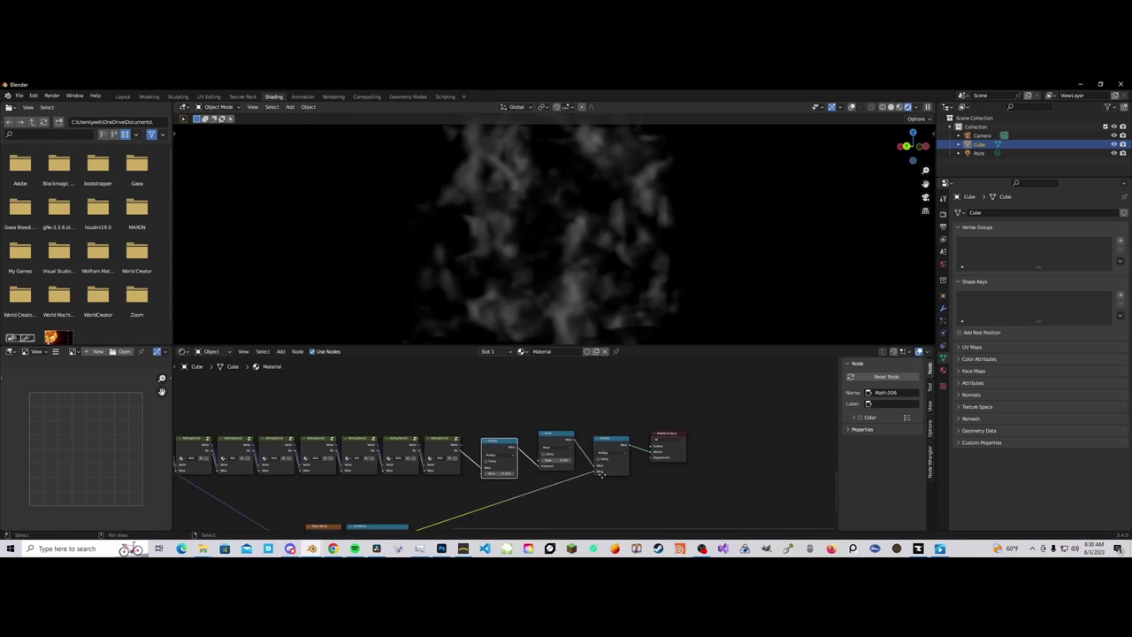
Step: Insert an Add Shader node between the final Multiply node and the Material Output
{"action": "middle_click_drag", "start_coordinate": [611, 475], "coordinate": [567, 465]}
{"action": "key", "text": "shift+a"}
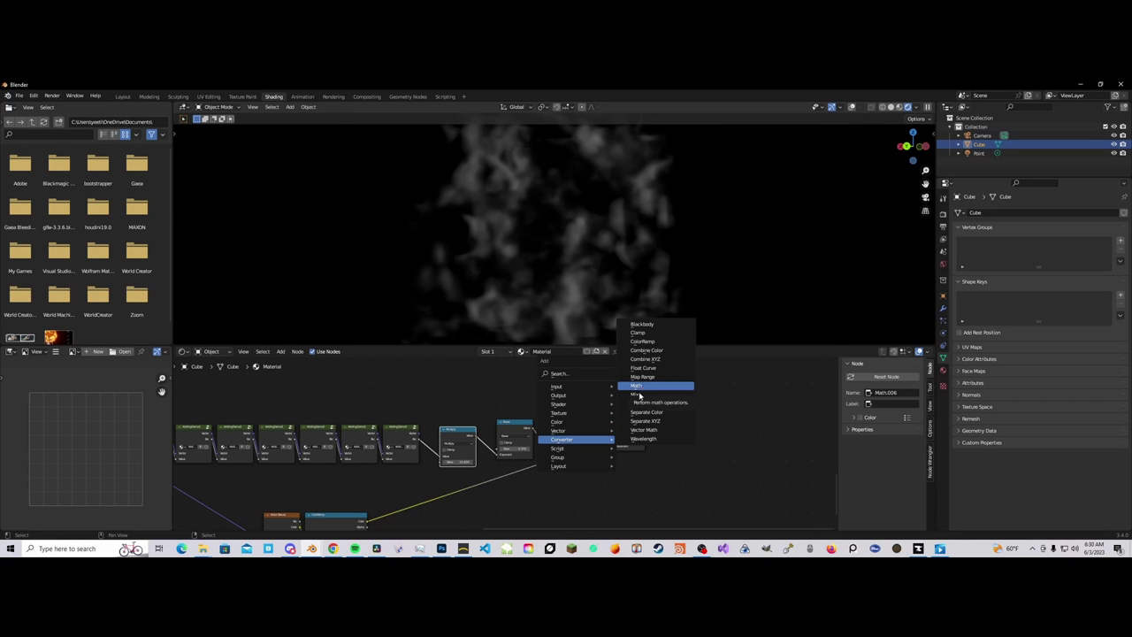
{"action": "mouse_move", "coordinate": [561, 406]}
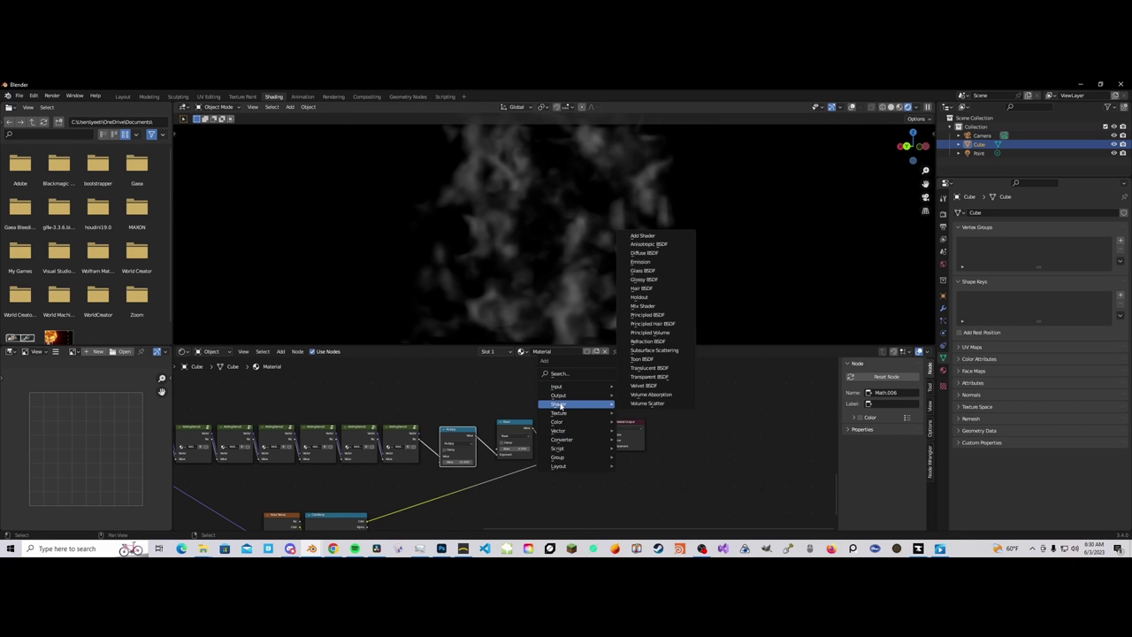
{"action": "left_click", "coordinate": [642, 236]}
{"action": "left_click", "coordinate": [593, 446]}
Step: Add a Volume Absorption node beneath the final Multiply and connect it to the Add Shader's second input
{"action": "key", "text": "shift+a"}
{"action": "mouse_move", "coordinate": [592, 463]}
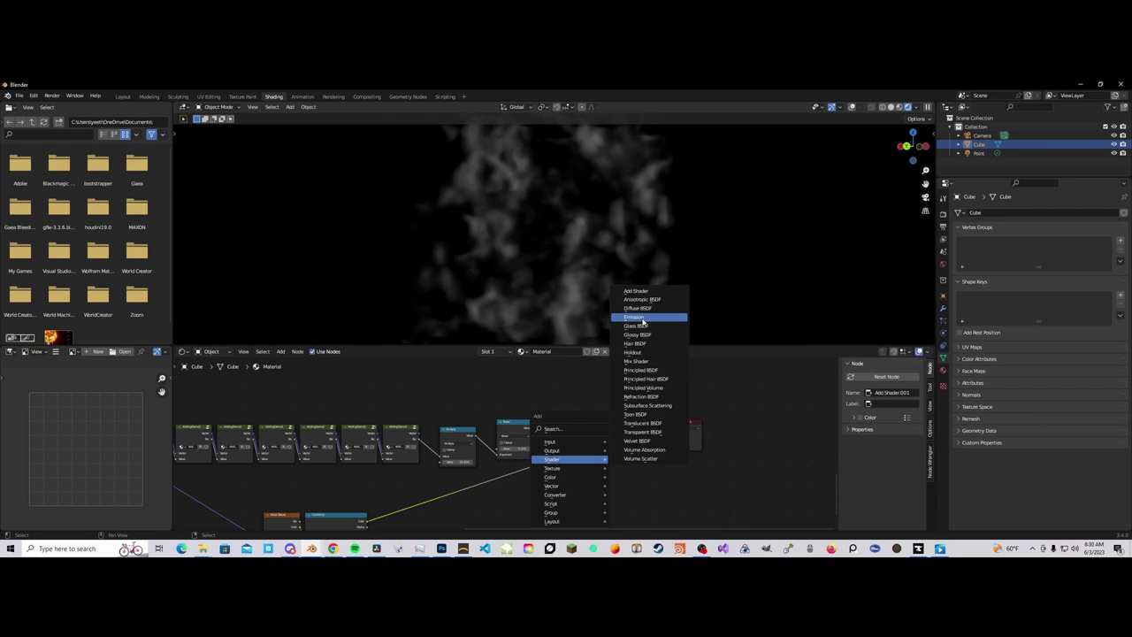
{"action": "left_click", "coordinate": [639, 450]}
{"action": "left_click", "coordinate": [599, 460]}
{"action": "left_click_drag", "start_coordinate": [611, 450], "coordinate": [563, 474]}
Step: Feed the ColorRamp colour into the Volume Absorption's Density and set the absorption colour to black
{"action": "scroll", "coordinate": [541, 494], "scroll_direction": "down", "scroll_amount": 2}
{"action": "middle_click_drag", "start_coordinate": [541, 495], "coordinate": [534, 462]}
{"action": "scroll", "coordinate": [442, 473], "scroll_direction": "up", "scroll_amount": 4}
{"action": "left_click_drag", "start_coordinate": [370, 479], "coordinate": [510, 465]}
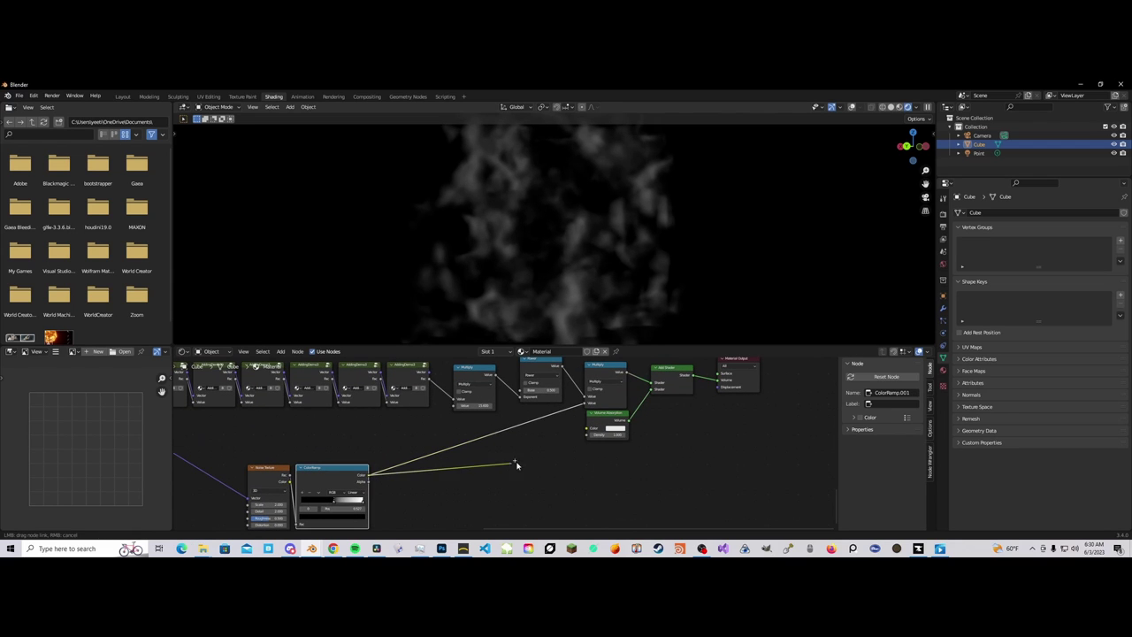
{"action": "left_click_drag", "start_coordinate": [589, 438], "coordinate": [587, 435]}
{"action": "left_click", "coordinate": [614, 428]}
{"action": "left_click_drag", "start_coordinate": [644, 414], "coordinate": [607, 414]}
Step: Insert a copy of the Multiply node between the ColorRamp and the Volume Absorption's Density, and check the rendered cube
{"action": "key", "text": "shift+d"}
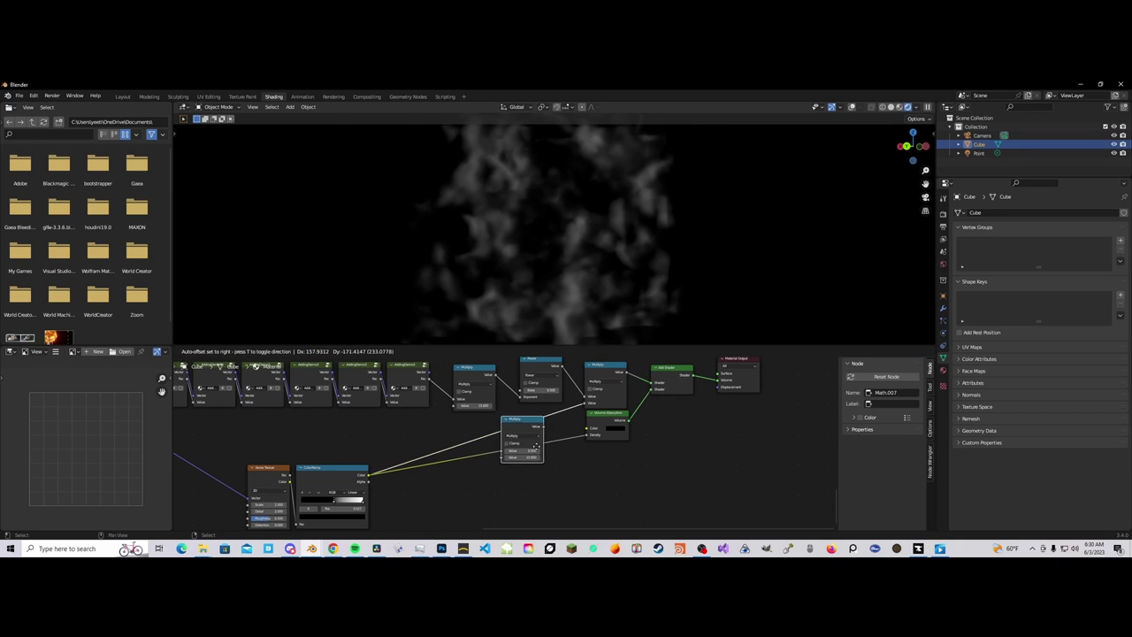
{"action": "left_click", "coordinate": [542, 467]}
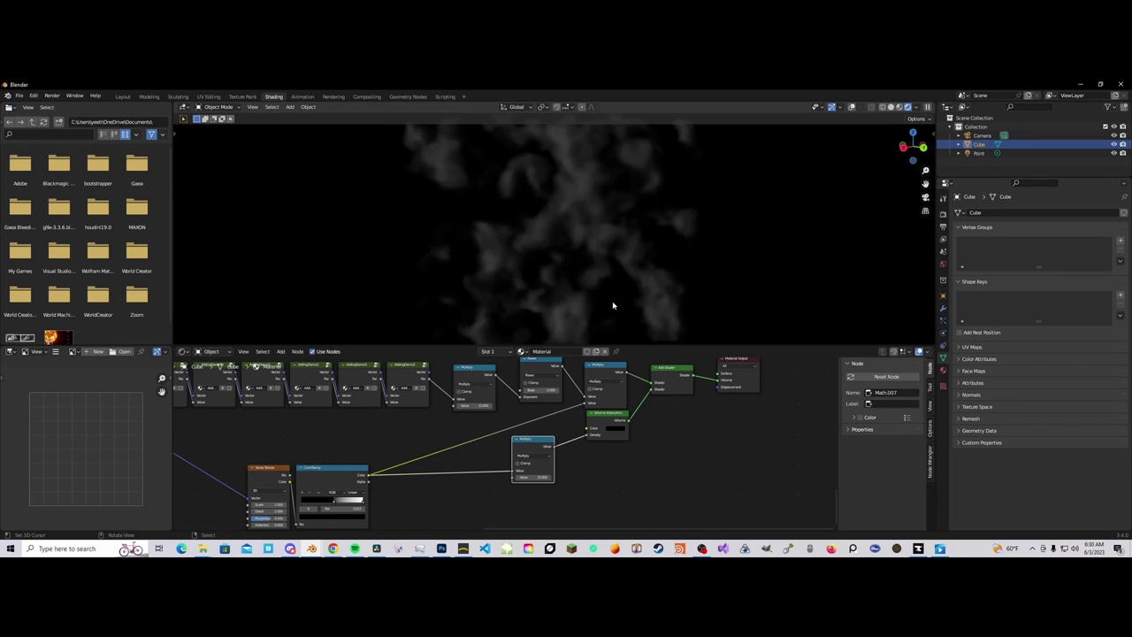
{"action": "middle_click_drag", "start_coordinate": [614, 306], "coordinate": [584, 293]}
{"action": "key", "text": "z"}
{"action": "left_click", "coordinate": [654, 300]}
{"action": "key", "text": "z"}
{"action": "left_click", "coordinate": [604, 221]}
{"action": "middle_click_drag", "start_coordinate": [615, 207], "coordinate": [718, 203]}
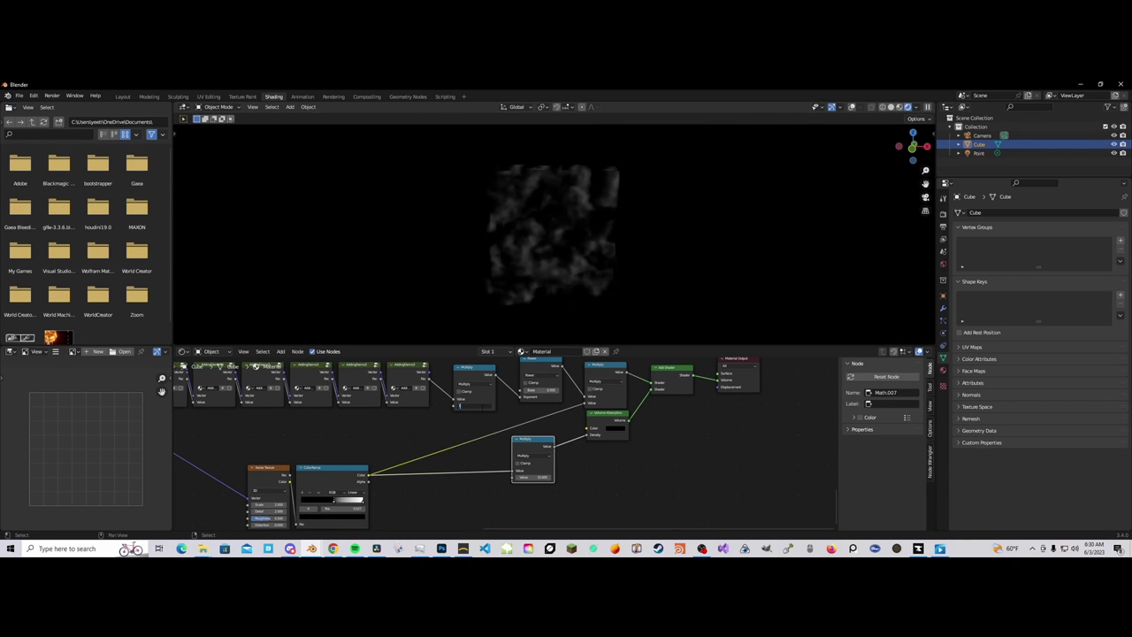
Step: Set the factors of the Multiply before the Power node and the Multiply feeding the absorption Density to 100
{"action": "key", "text": "Return"}
{"action": "left_click", "coordinate": [537, 479]}
{"action": "type", "text": "100"}
{"action": "key", "text": "Return"}
Step: Examine the shaded volume from several angles and compare it with the complete AddingDemo3 node chain
{"action": "scroll", "coordinate": [578, 245], "scroll_direction": "up", "scroll_amount": 3}
{"action": "middle_click_drag", "start_coordinate": [578, 245], "coordinate": [568, 225]}
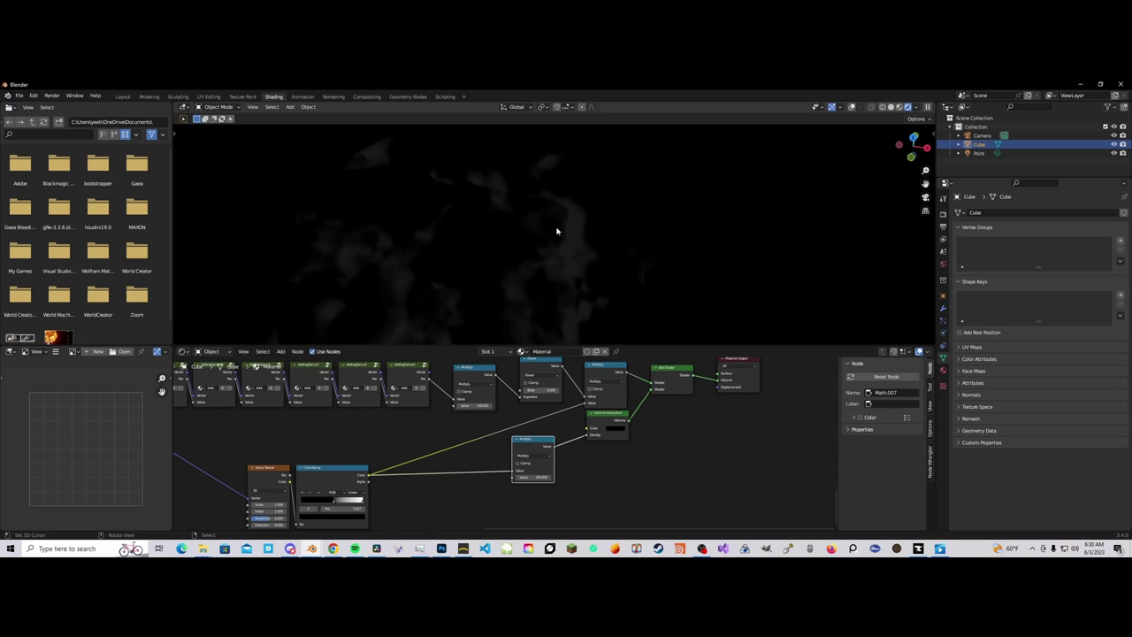
{"action": "mouse_move", "coordinate": [510, 252]}
{"action": "middle_mouse_down"}
{"action": "mouse_move", "coordinate": [481, 240]}
{"action": "mouse_move", "coordinate": [496, 227]}
{"action": "mouse_move", "coordinate": [484, 205]}
{"action": "mouse_move", "coordinate": [522, 215]}
{"action": "mouse_move", "coordinate": [508, 230]}
{"action": "middle_mouse_up"}
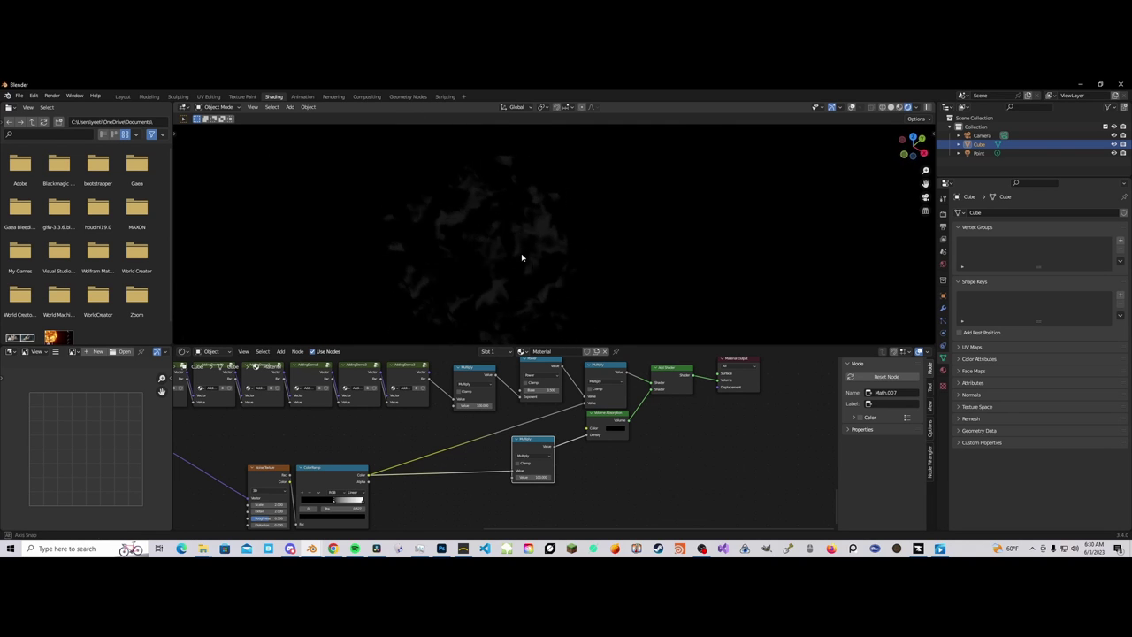
{"action": "scroll", "coordinate": [656, 294], "scroll_direction": "down", "scroll_amount": 4}
{"action": "middle_click_drag", "start_coordinate": [574, 292], "coordinate": [553, 295]}
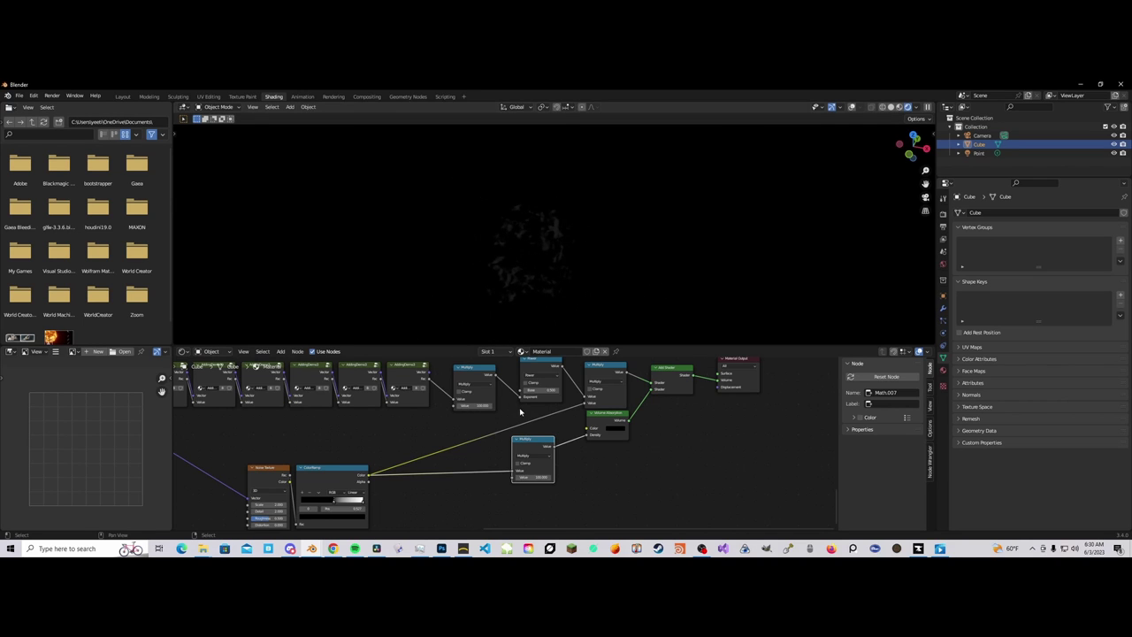
{"action": "scroll", "coordinate": [522, 407], "scroll_direction": "down", "scroll_amount": 4}
{"action": "middle_click_drag", "start_coordinate": [523, 407], "coordinate": [510, 428]}
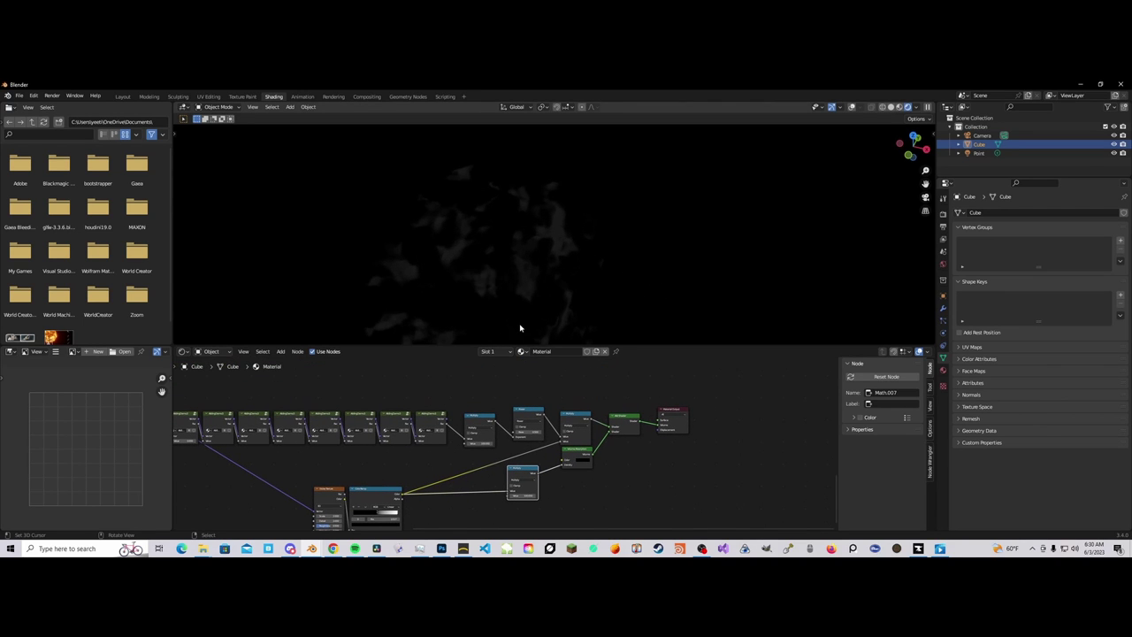
{"action": "middle_click_drag", "start_coordinate": [560, 295], "coordinate": [569, 264]}
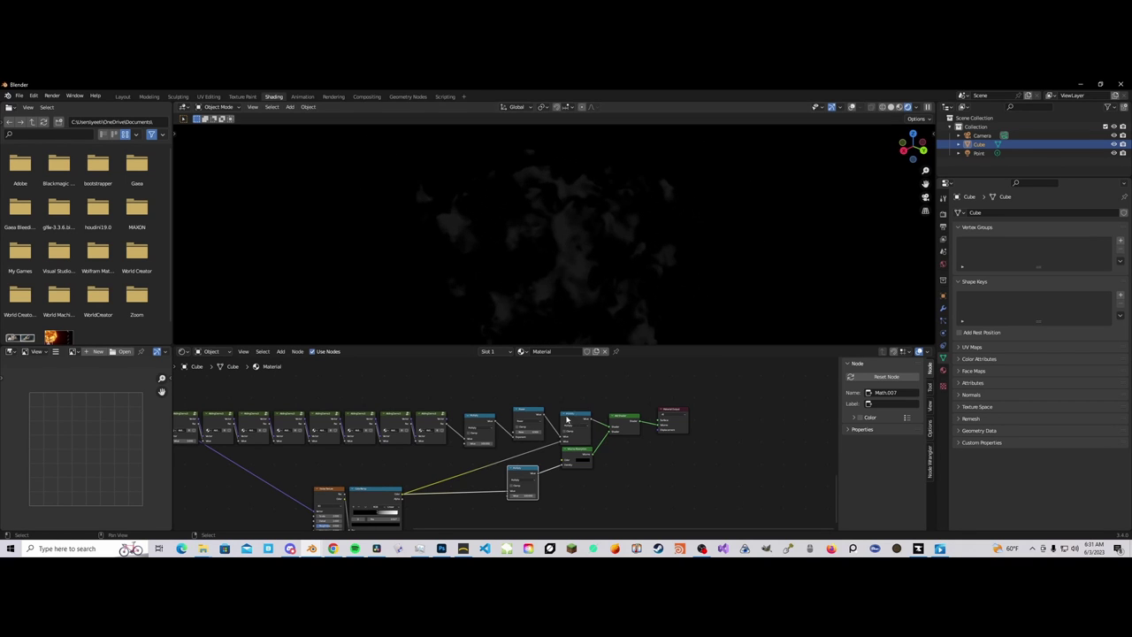
{"action": "scroll", "coordinate": [513, 447], "scroll_direction": "down", "scroll_amount": 5}
{"action": "scroll", "coordinate": [515, 449], "scroll_direction": "up", "scroll_amount": 3}
{"action": "scroll", "coordinate": [425, 450], "scroll_direction": "down", "scroll_amount": 2}
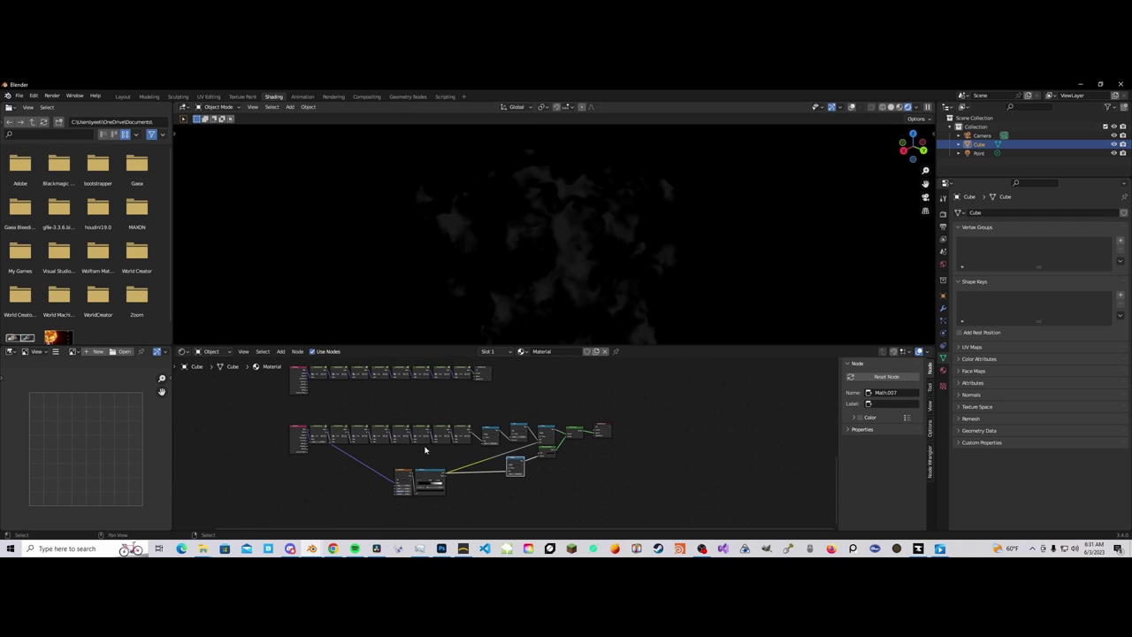
{"action": "middle_click_drag", "start_coordinate": [610, 265], "coordinate": [583, 294]}
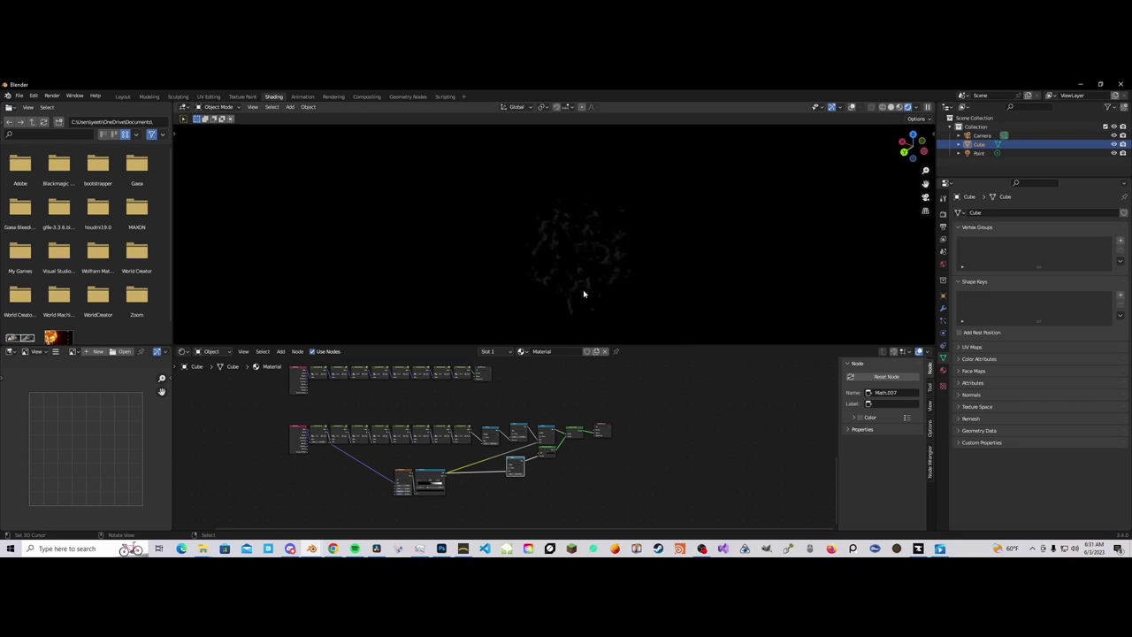
Step: Activate the Material Output of the separate volume setup that combines emission and absorption
{"action": "scroll", "coordinate": [450, 437], "scroll_direction": "up", "scroll_amount": 1}
{"action": "middle_click_drag", "start_coordinate": [608, 386], "coordinate": [526, 526]}
{"action": "scroll", "coordinate": [558, 457], "scroll_direction": "down", "scroll_amount": 6}
{"action": "middle_click_drag", "start_coordinate": [501, 430], "coordinate": [662, 442]}
{"action": "scroll", "coordinate": [501, 459], "scroll_direction": "up", "scroll_amount": 3}
{"action": "middle_click_drag", "start_coordinate": [663, 336], "coordinate": [664, 234]}
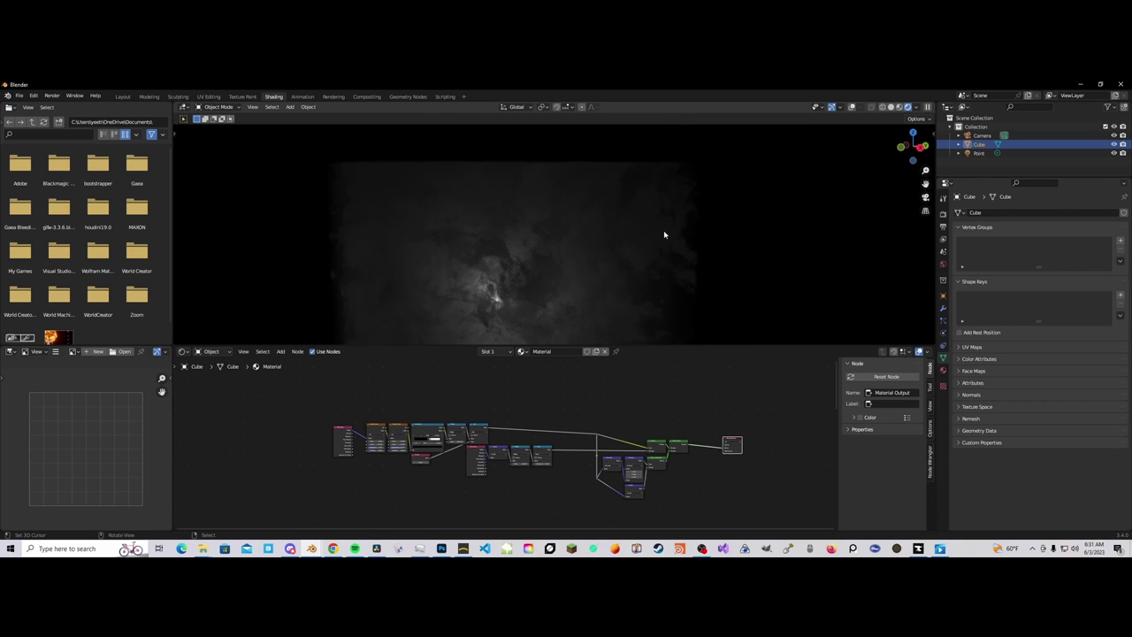
Step: Show the viewport overlays and examine the glowing centre of the volume cube from several angles
{"action": "left_click", "coordinate": [850, 107]}
{"action": "middle_click_drag", "start_coordinate": [755, 207], "coordinate": [631, 230]}
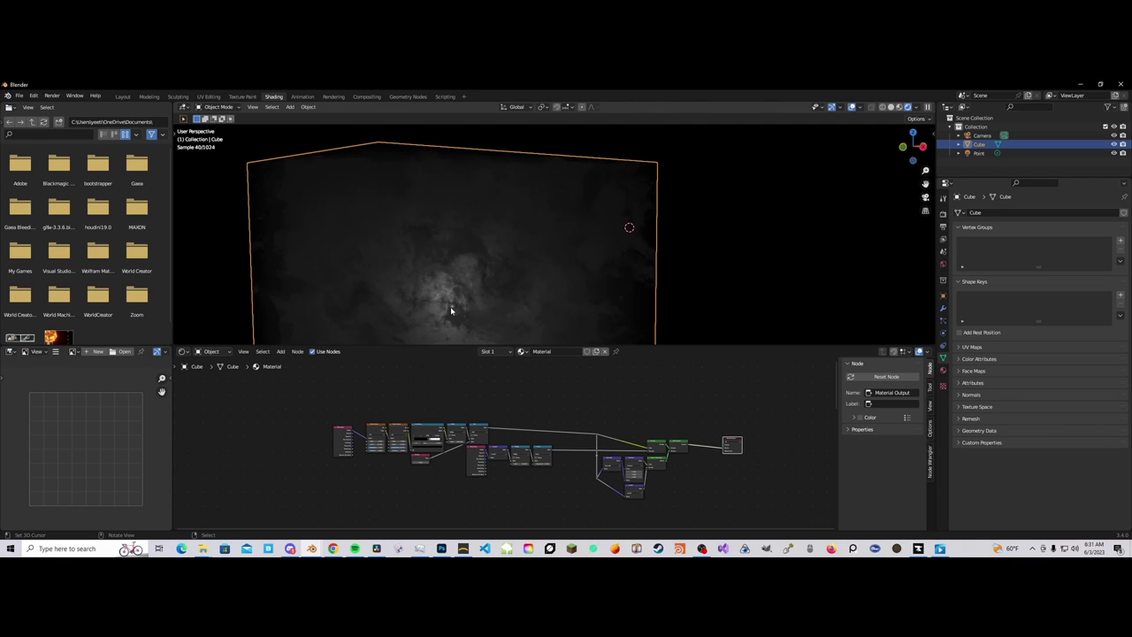
{"action": "middle_click_drag", "start_coordinate": [584, 327], "coordinate": [594, 279]}
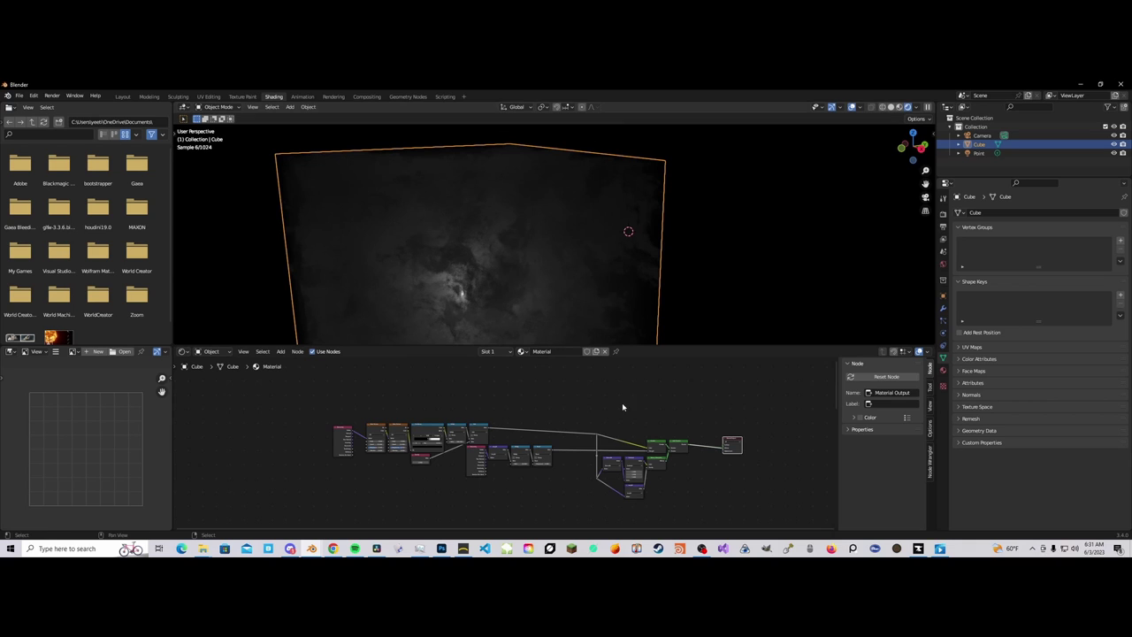
{"action": "scroll", "coordinate": [616, 452], "scroll_direction": "up", "scroll_amount": 3}
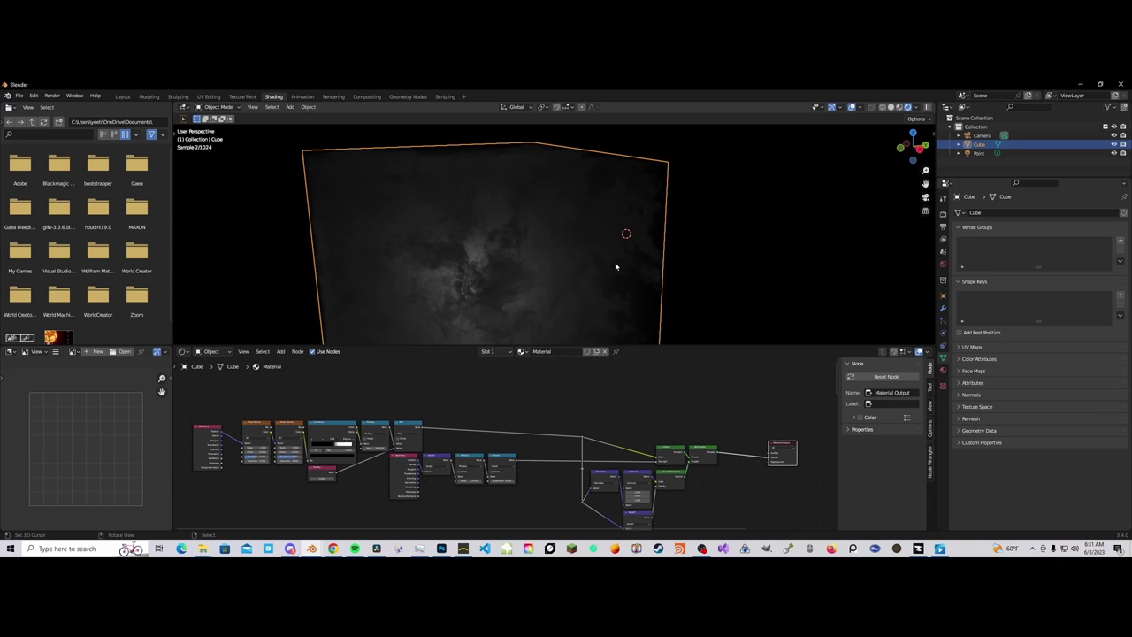
{"action": "scroll", "coordinate": [548, 309], "scroll_direction": "down", "scroll_amount": 3}
{"action": "middle_click_drag", "start_coordinate": [511, 304], "coordinate": [556, 302]}
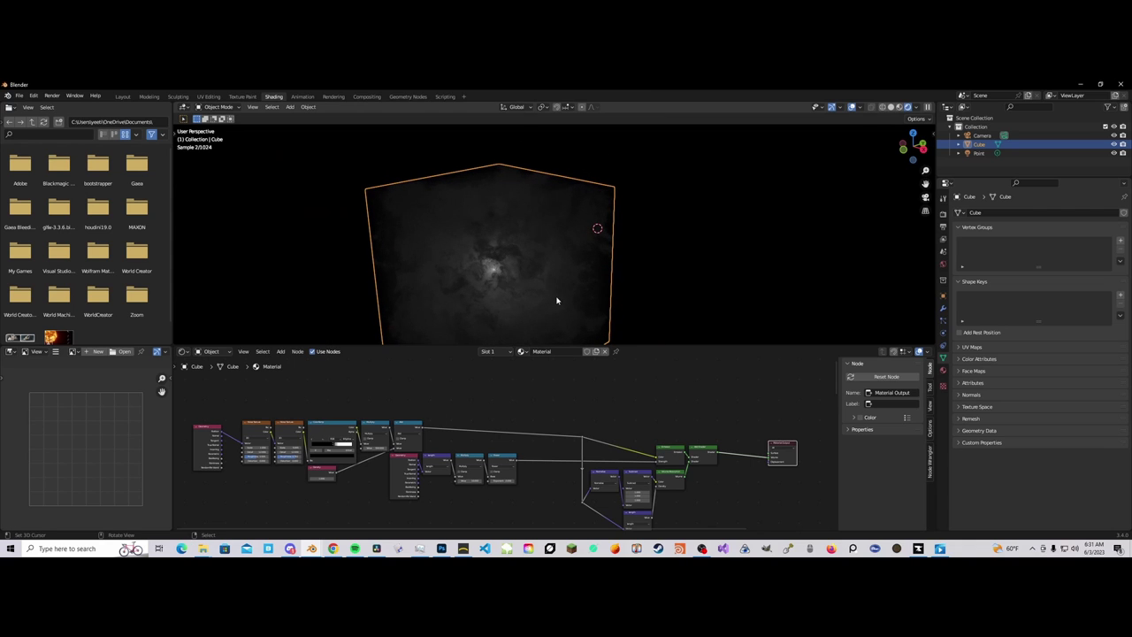
{"action": "scroll", "coordinate": [535, 491], "scroll_direction": "down", "scroll_amount": 4}
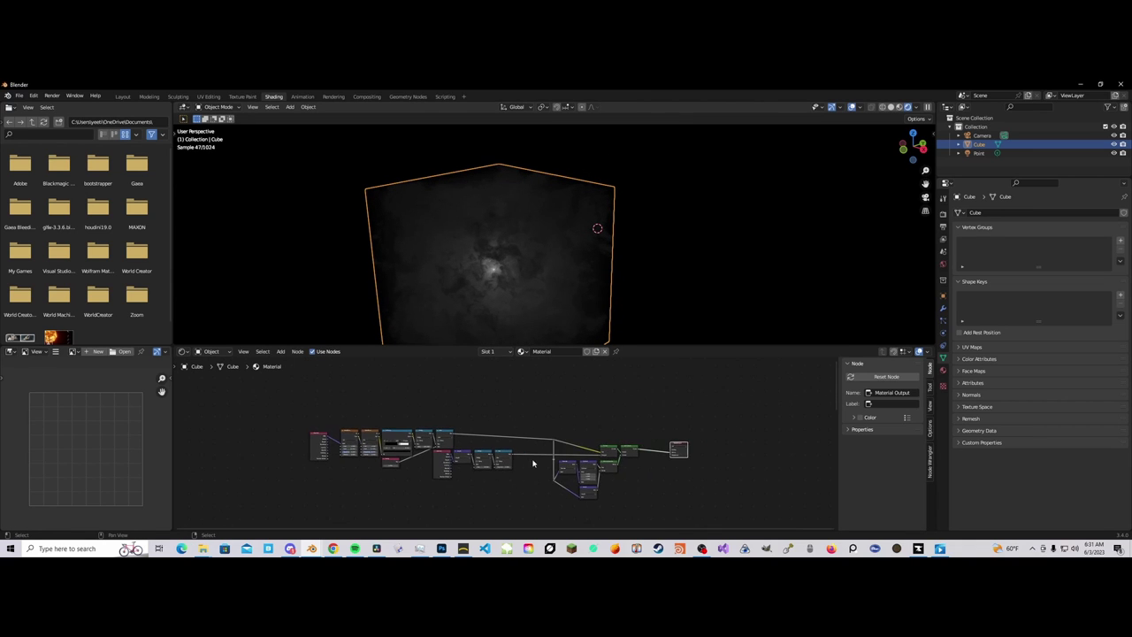
Step: Select the noise density nodes at the start of the volume setup and reposition them
{"action": "middle_click_drag", "start_coordinate": [485, 439], "coordinate": [619, 441]}
{"action": "scroll", "coordinate": [611, 440], "scroll_direction": "up", "scroll_amount": 3}
{"action": "left_click_drag", "start_coordinate": [328, 432], "coordinate": [572, 438]}
{"action": "key", "text": "g"}
{"action": "left_click", "coordinate": [564, 437]}
{"action": "left_click", "coordinate": [526, 477]}
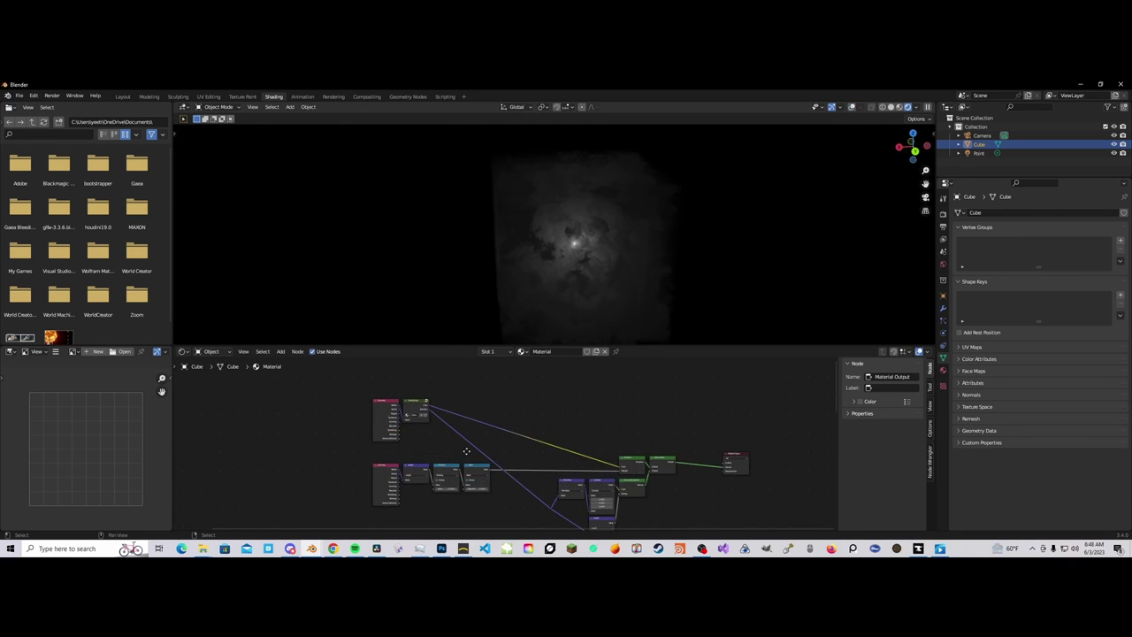
Step: Review the volume setup's node layout and select its Density Map group
{"action": "middle_click_drag", "start_coordinate": [466, 451], "coordinate": [528, 445]}
{"action": "scroll", "coordinate": [428, 427], "scroll_direction": "up", "scroll_amount": 2}
{"action": "scroll", "coordinate": [494, 417], "scroll_direction": "down", "scroll_amount": 1}
{"action": "scroll", "coordinate": [494, 419], "scroll_direction": "down", "scroll_amount": 1}
{"action": "scroll", "coordinate": [601, 451], "scroll_direction": "up", "scroll_amount": 2}
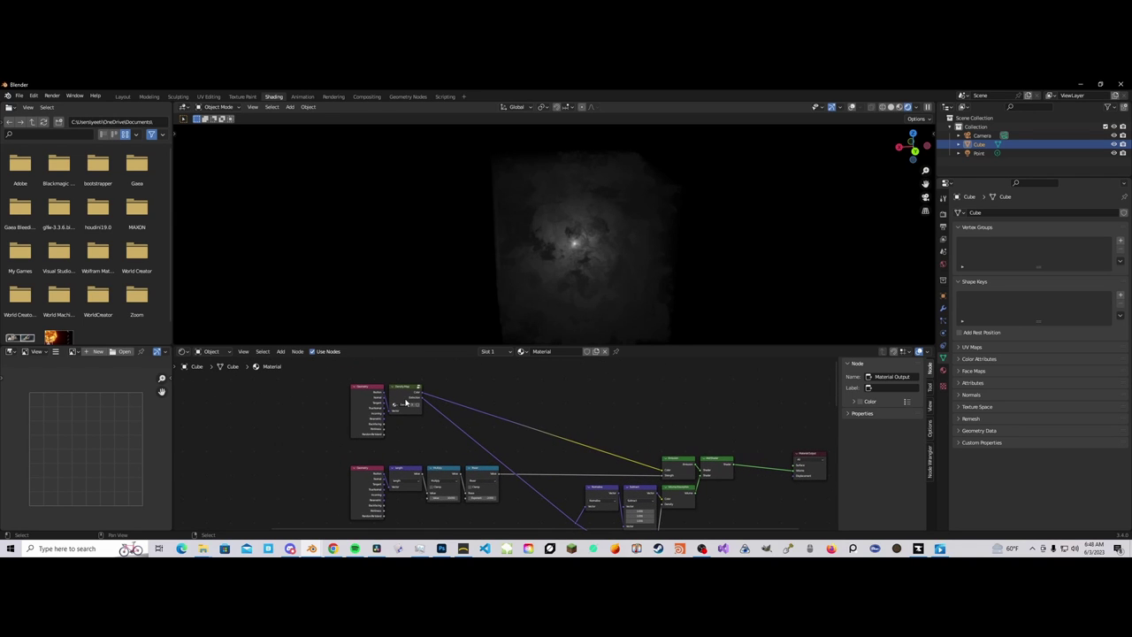
{"action": "scroll", "coordinate": [405, 402], "scroll_direction": "up", "scroll_amount": 2}
{"action": "middle_click_drag", "start_coordinate": [405, 402], "coordinate": [477, 424]}
{"action": "left_click", "coordinate": [476, 425]}
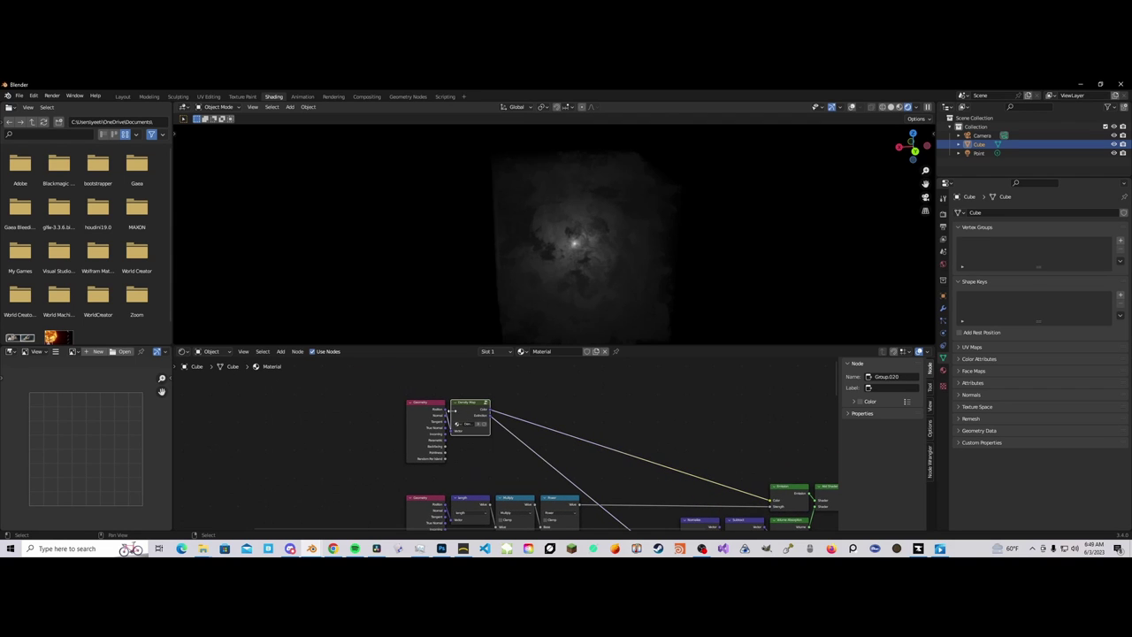
Step: Open the Density Map group and examine its nodes from the Noise Texture and ColorRamp through to the Group Output
{"action": "key", "text": "Tab"}
{"action": "scroll", "coordinate": [338, 412], "scroll_direction": "down", "scroll_amount": 1}
{"action": "key", "text": "Home"}
{"action": "left_click_drag", "start_coordinate": [338, 412], "coordinate": [710, 508]}
{"action": "scroll", "coordinate": [543, 470], "scroll_direction": "up", "scroll_amount": 2}
{"action": "middle_click_drag", "start_coordinate": [546, 477], "coordinate": [463, 460]}
{"action": "scroll", "coordinate": [463, 460], "scroll_direction": "up", "scroll_amount": 1}
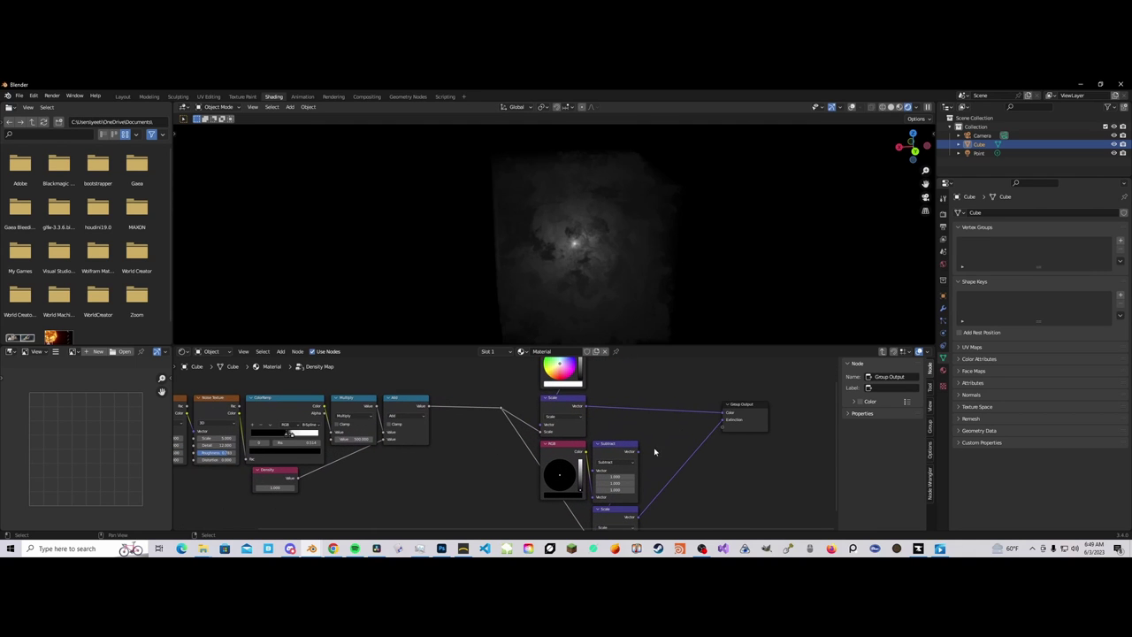
Step: Try a grey colour on the RGB node feeding the Subtract node and turn it back to black
{"action": "left_click", "coordinate": [727, 422]}
{"action": "middle_click_drag", "start_coordinate": [719, 426], "coordinate": [668, 479]}
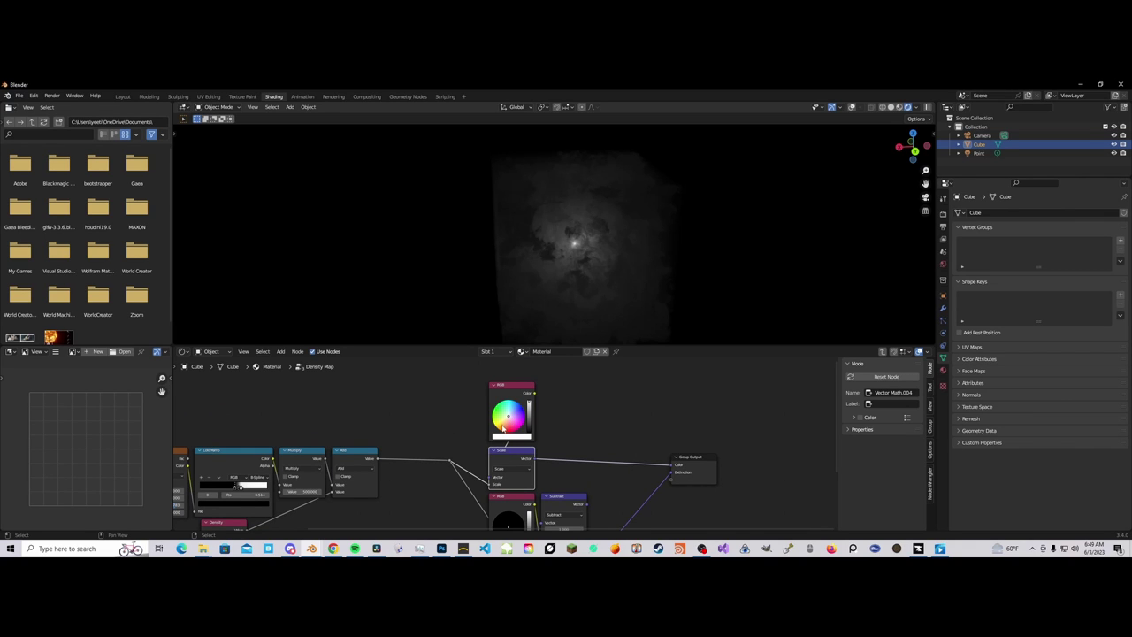
{"action": "left_click_drag", "start_coordinate": [507, 416], "coordinate": [507, 417]}
{"action": "middle_click_drag", "start_coordinate": [551, 465], "coordinate": [554, 421]}
{"action": "scroll", "coordinate": [540, 489], "scroll_direction": "up", "scroll_amount": 3}
{"action": "left_click_drag", "start_coordinate": [544, 518], "coordinate": [542, 482]}
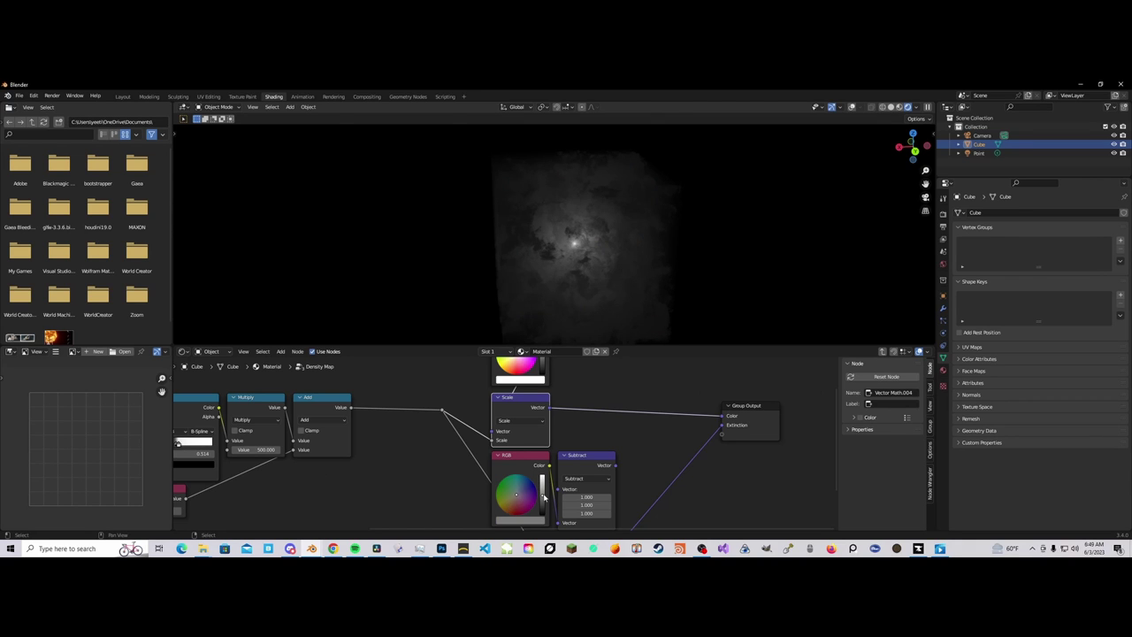
{"action": "left_click_drag", "start_coordinate": [544, 498], "coordinate": [544, 521]}
Step: Examine the Subtract and Scale nodes that turn the black RGB colour into the group's extinction value
{"action": "scroll", "coordinate": [619, 451], "scroll_direction": "down", "scroll_amount": 2}
{"action": "scroll", "coordinate": [564, 485], "scroll_direction": "up", "scroll_amount": 2}
{"action": "middle_click_drag", "start_coordinate": [565, 484], "coordinate": [537, 498]}
{"action": "scroll", "coordinate": [532, 472], "scroll_direction": "down", "scroll_amount": 1}
{"action": "left_click_drag", "start_coordinate": [429, 419], "coordinate": [500, 437]}
{"action": "left_click", "coordinate": [540, 427]}
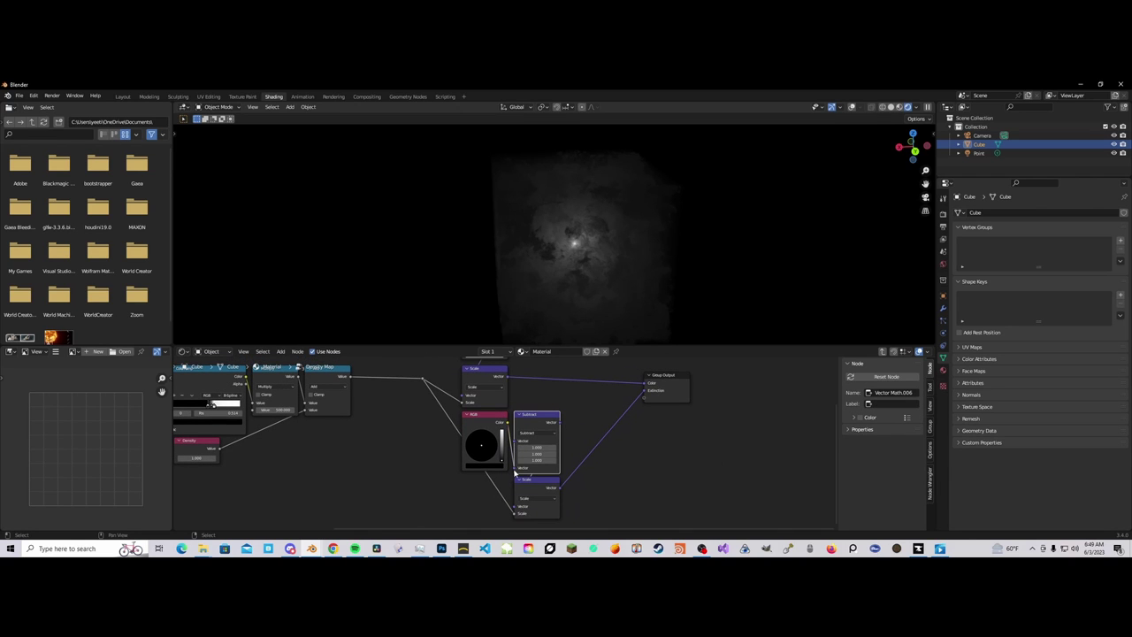
{"action": "left_click", "coordinate": [526, 492]}
{"action": "middle_click_drag", "start_coordinate": [430, 411], "coordinate": [497, 428]}
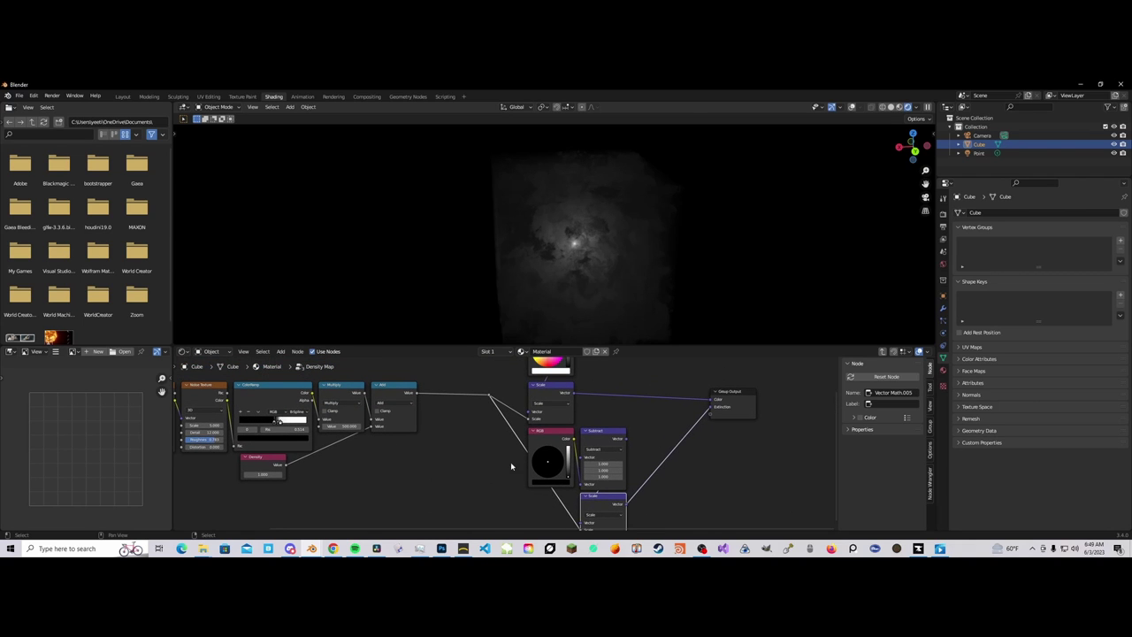
{"action": "middle_click_drag", "start_coordinate": [550, 490], "coordinate": [541, 482]}
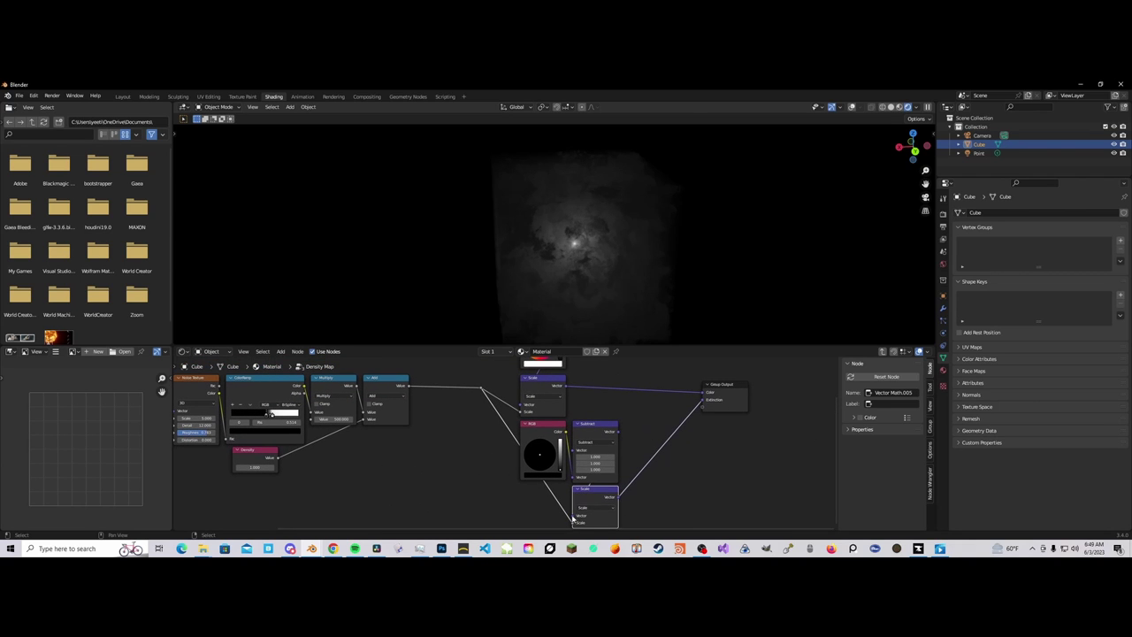
Step: Trace the density value from the reroute through the RGB and Scale nodes to the Group Output's Extinction input
{"action": "left_click_drag", "start_coordinate": [480, 390], "coordinate": [487, 394]}
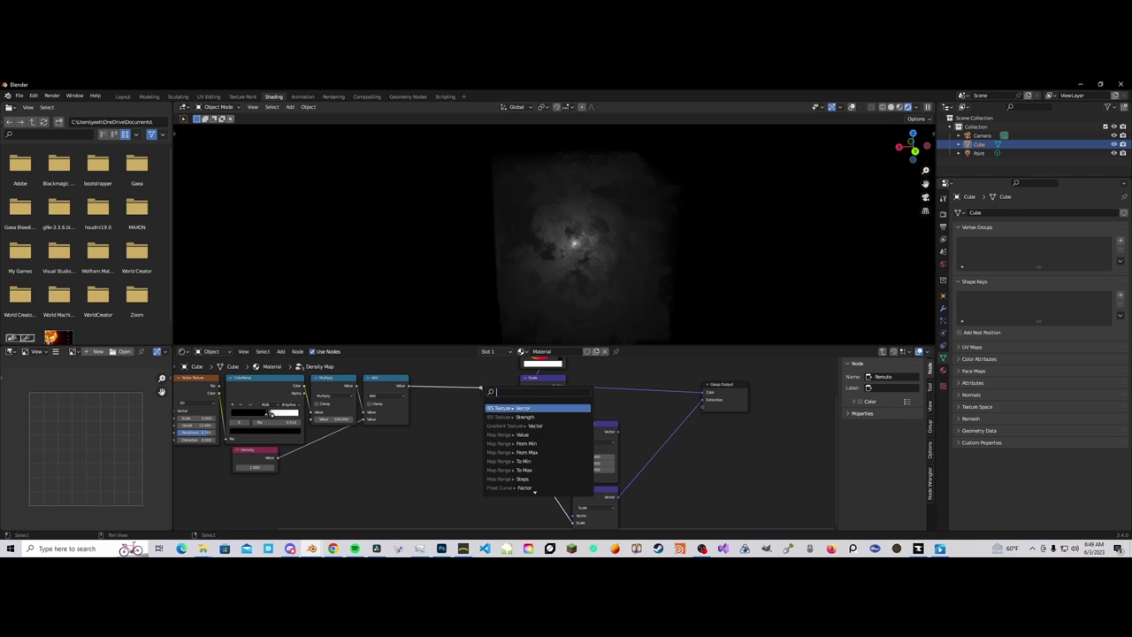
{"action": "left_click", "coordinate": [452, 414]}
{"action": "middle_click_drag", "start_coordinate": [452, 414], "coordinate": [467, 419]}
{"action": "scroll", "coordinate": [561, 469], "scroll_direction": "down", "scroll_amount": 2}
{"action": "left_click", "coordinate": [589, 492]}
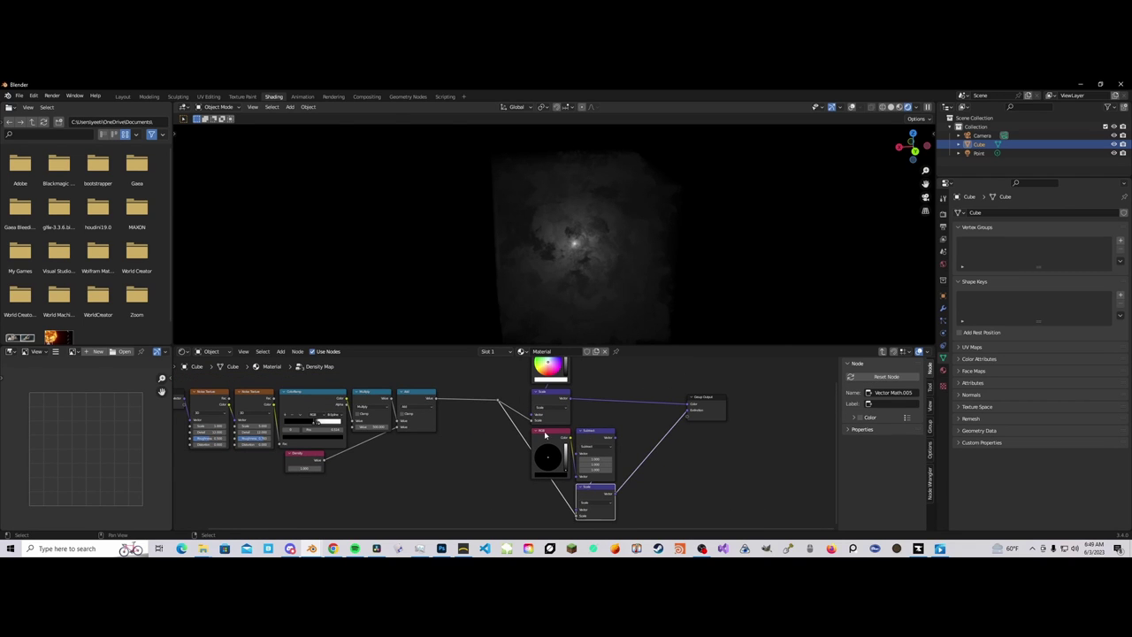
{"action": "left_click_drag", "start_coordinate": [517, 434], "coordinate": [620, 464]}
{"action": "left_click", "coordinate": [695, 414]}
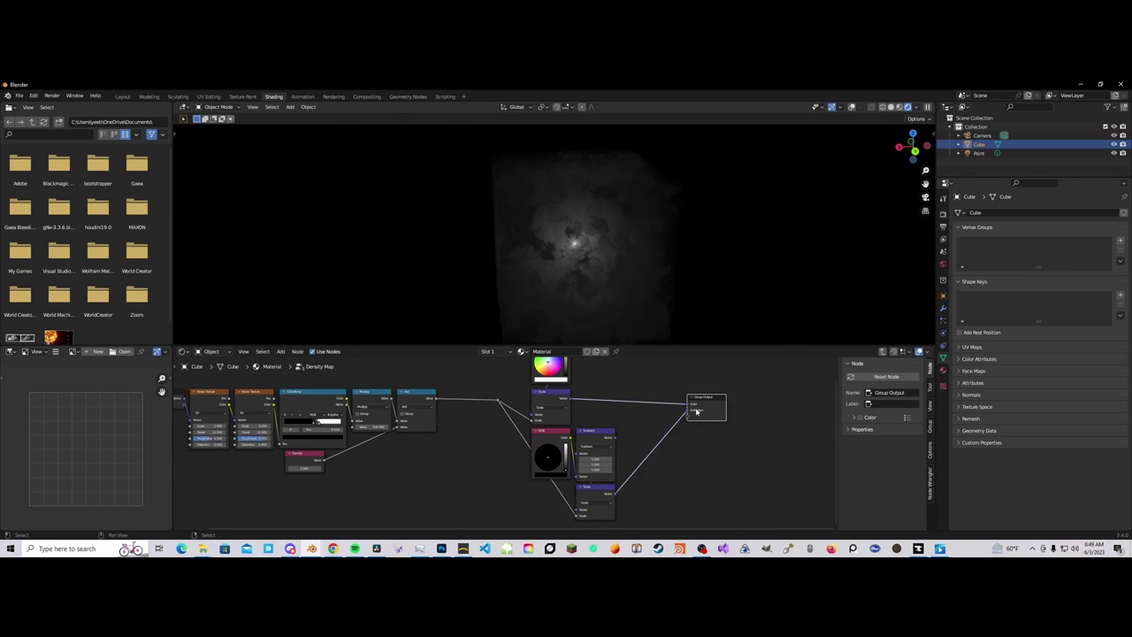
{"action": "middle_click_drag", "start_coordinate": [662, 409], "coordinate": [632, 463]}
{"action": "scroll", "coordinate": [505, 447], "scroll_direction": "up", "scroll_amount": 4}
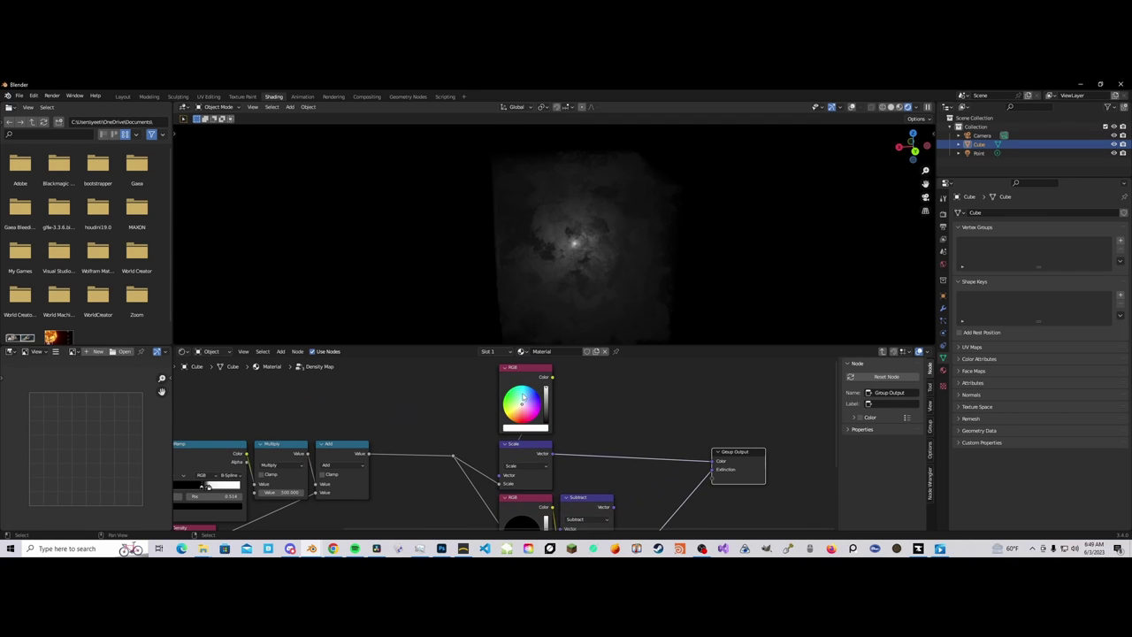
Step: Leave the Density Map group and return to the material's full node tree
{"action": "mouse_move", "coordinate": [527, 395]}
{"action": "left_mouse_down"}
{"action": "mouse_move", "coordinate": [514, 413]}
{"action": "mouse_move", "coordinate": [522, 403]}
{"action": "left_mouse_up"}
{"action": "scroll", "coordinate": [645, 450], "scroll_direction": "down", "scroll_amount": 4}
{"action": "key", "text": "Tab"}
{"action": "middle_click_drag", "start_coordinate": [645, 450], "coordinate": [478, 410]}
{"action": "scroll", "coordinate": [586, 427], "scroll_direction": "down", "scroll_amount": 4}
{"action": "scroll", "coordinate": [478, 402], "scroll_direction": "up", "scroll_amount": 2}
{"action": "scroll", "coordinate": [468, 397], "scroll_direction": "up", "scroll_amount": 1}
{"action": "scroll", "coordinate": [483, 414], "scroll_direction": "up", "scroll_amount": 1}
{"action": "scroll", "coordinate": [500, 429], "scroll_direction": "down", "scroll_amount": 3}
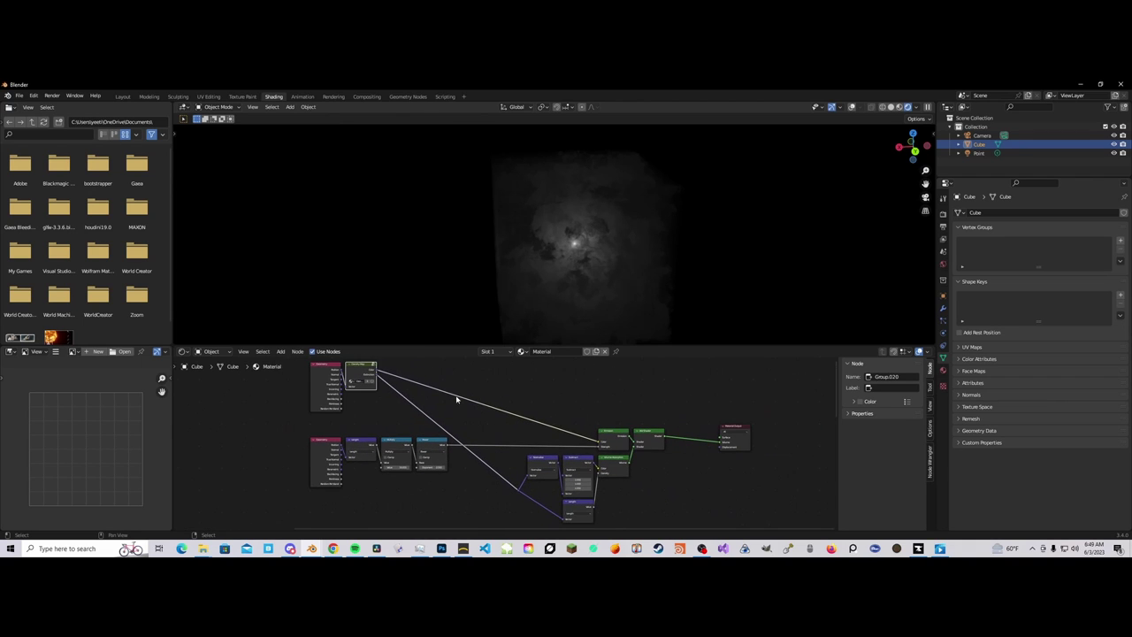
Step: Examine the distance falloff and extinction nodes that use the Density Map group's outputs
{"action": "left_click_drag", "start_coordinate": [282, 439], "coordinate": [672, 505]}
{"action": "left_click", "coordinate": [672, 503]}
{"action": "left_click_drag", "start_coordinate": [500, 454], "coordinate": [620, 517]}
{"action": "left_click", "coordinate": [491, 484]}
{"action": "left_click", "coordinate": [374, 371]}
{"action": "left_click", "coordinate": [536, 439]}
Step: Make the Material Output of the setup containing the Shadow Computation frame the active one
{"action": "scroll", "coordinate": [518, 427], "scroll_direction": "down", "scroll_amount": 2}
{"action": "scroll", "coordinate": [515, 430], "scroll_direction": "down", "scroll_amount": 2}
{"action": "middle_click_drag", "start_coordinate": [533, 442], "coordinate": [497, 496]}
{"action": "scroll", "coordinate": [487, 508], "scroll_direction": "down", "scroll_amount": 1}
{"action": "scroll", "coordinate": [506, 451], "scroll_direction": "down", "scroll_amount": 3}
{"action": "middle_click_drag", "start_coordinate": [483, 451], "coordinate": [485, 463]}
{"action": "left_click_drag", "start_coordinate": [550, 478], "coordinate": [551, 477]}
{"action": "left_click_drag", "start_coordinate": [291, 494], "coordinate": [500, 513]}
{"action": "scroll", "coordinate": [530, 498], "scroll_direction": "up", "scroll_amount": 3}
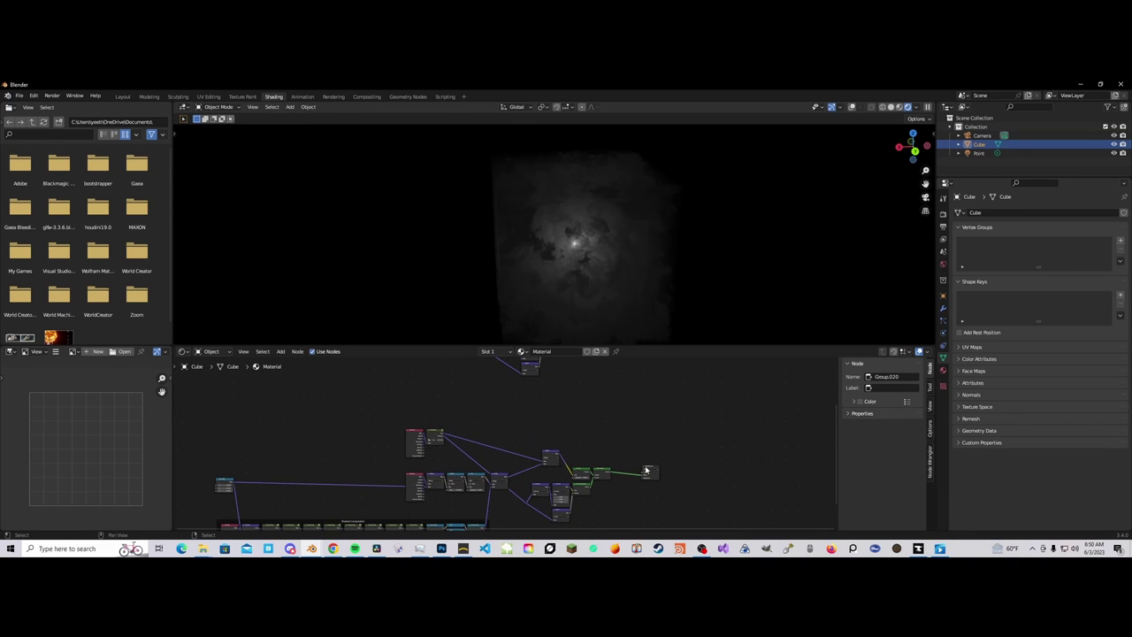
{"action": "left_click", "coordinate": [646, 472]}
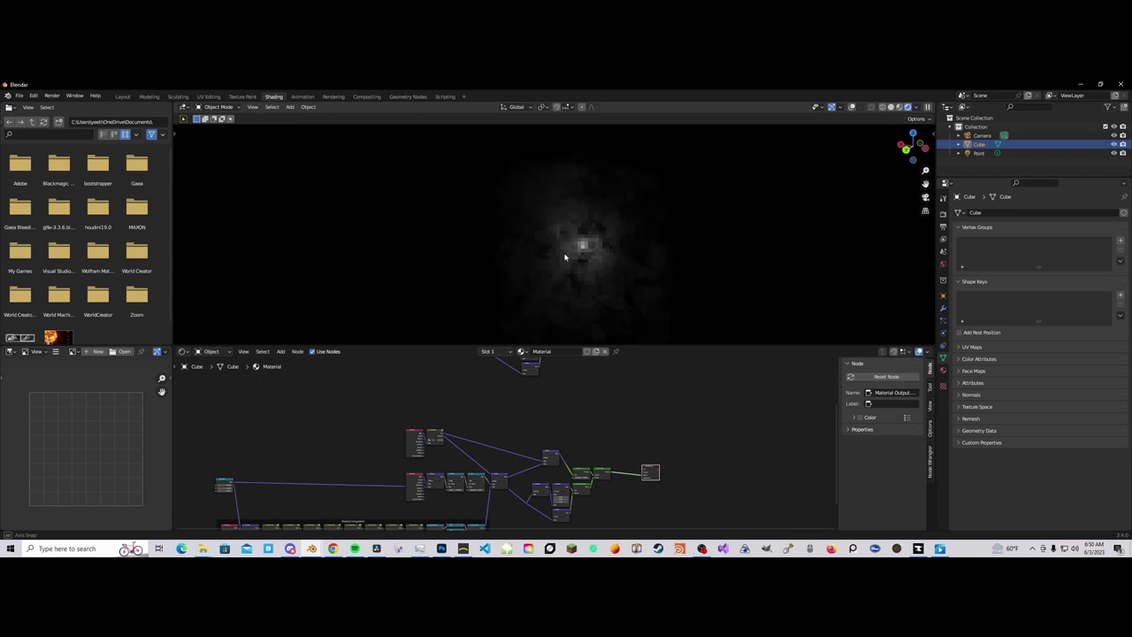
Step: Examine the shadowed volume from several angles and show the render settings
{"action": "middle_click_drag", "start_coordinate": [567, 250], "coordinate": [622, 278]}
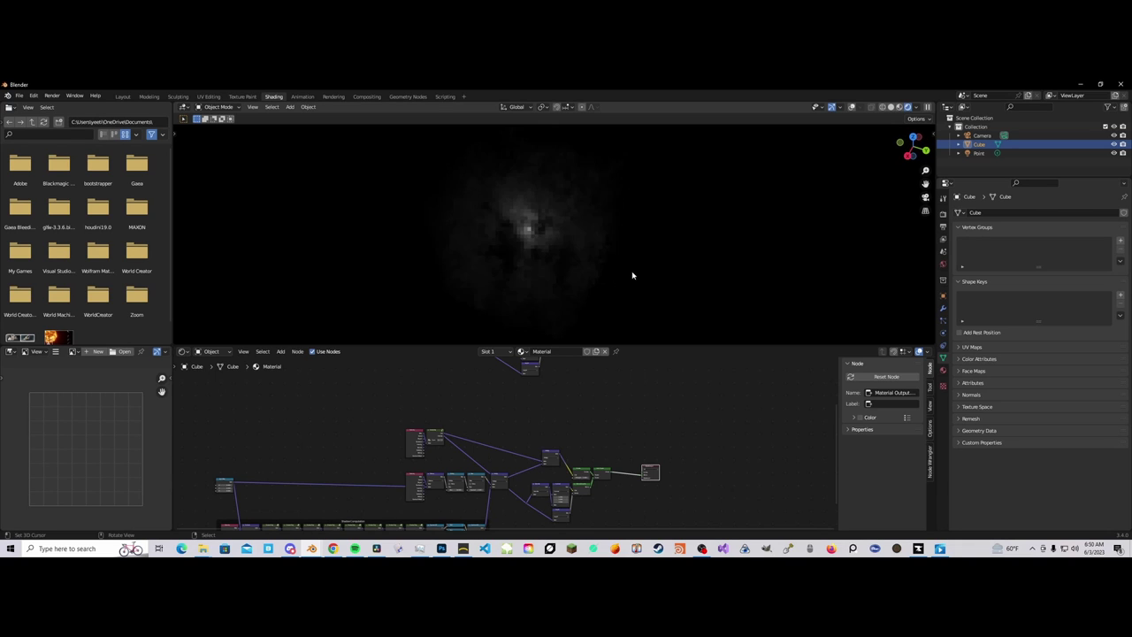
{"action": "left_click", "coordinate": [943, 214]}
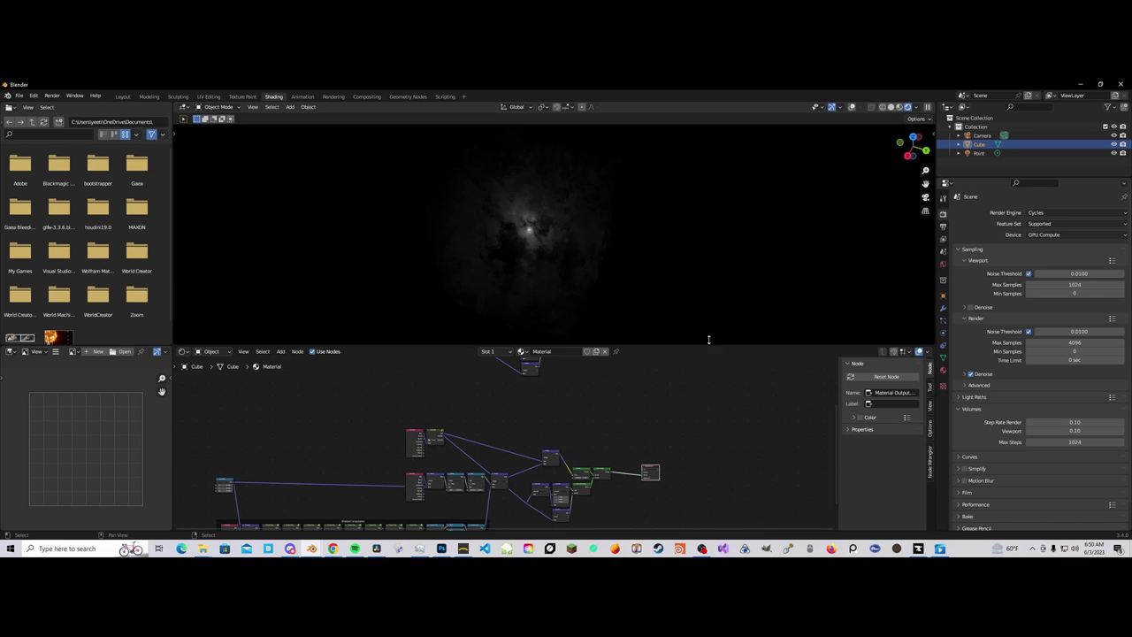
{"action": "middle_click_drag", "start_coordinate": [598, 235], "coordinate": [549, 223]}
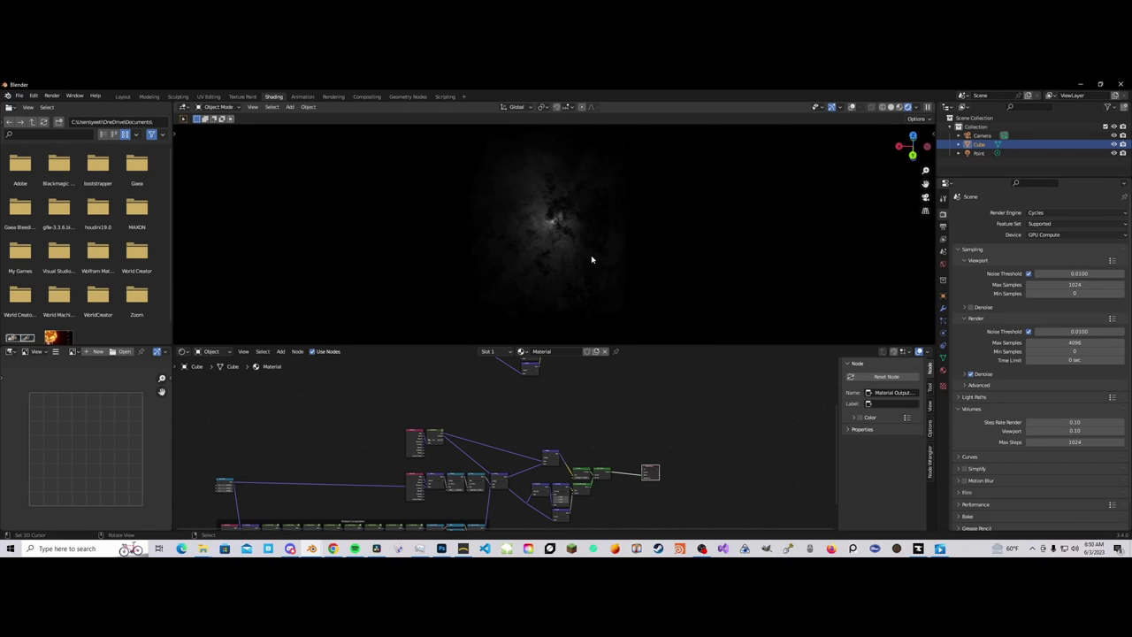
Step: Select all nodes in the Shadow Computation frame and examine where their result joins the volume setup
{"action": "scroll", "coordinate": [468, 403], "scroll_direction": "up", "scroll_amount": 5}
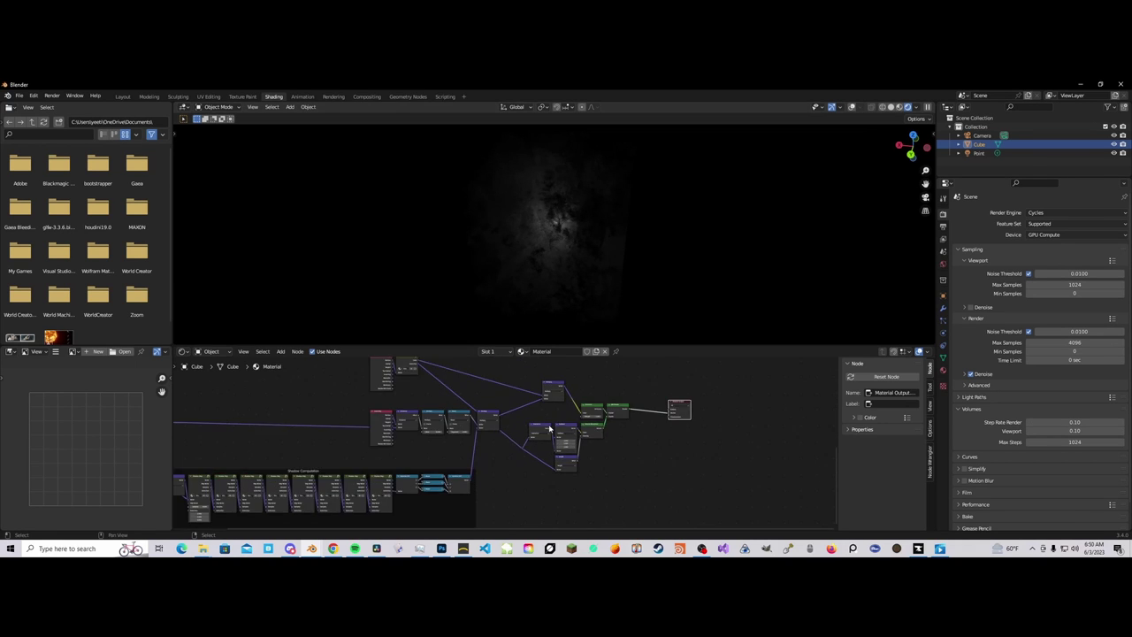
{"action": "scroll", "coordinate": [468, 403], "scroll_direction": "down", "scroll_amount": 4}
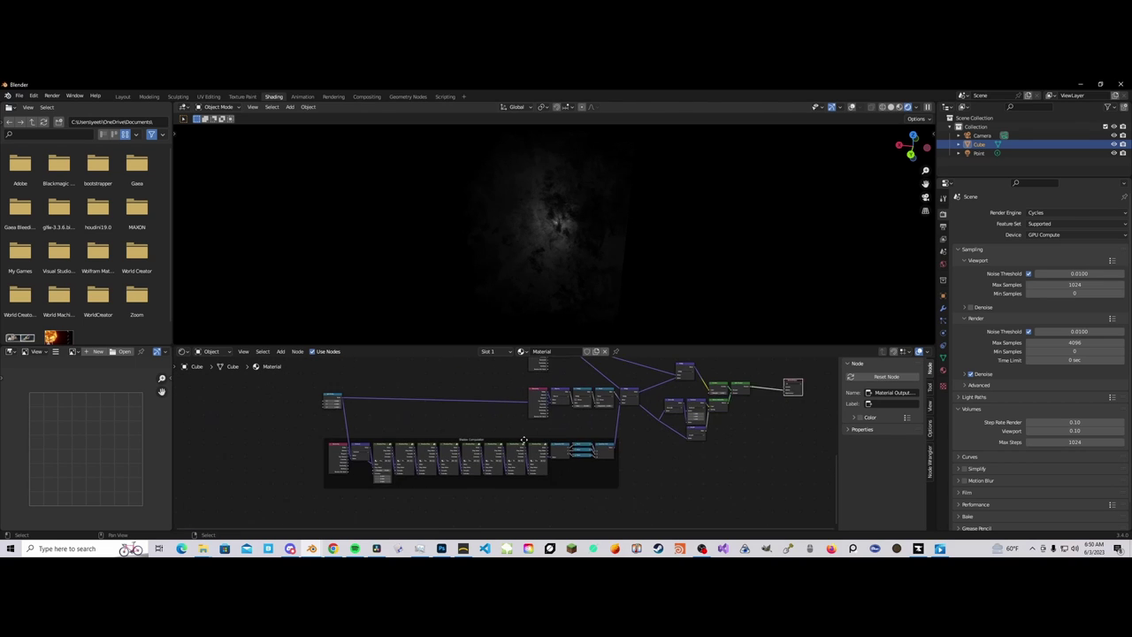
{"action": "left_click_drag", "start_coordinate": [265, 447], "coordinate": [627, 503]}
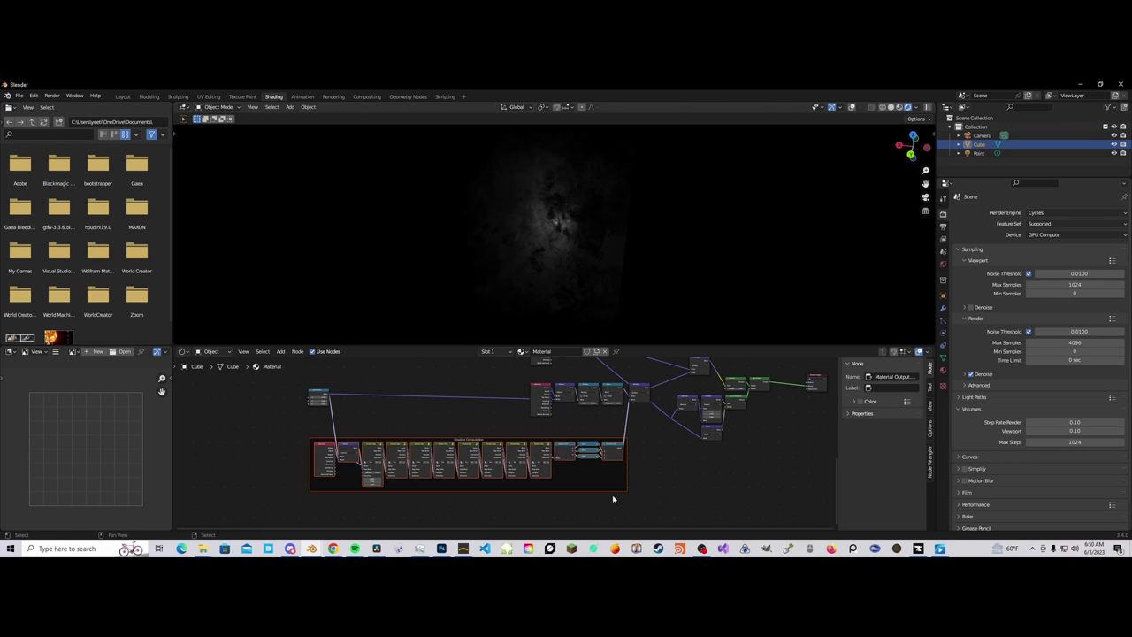
{"action": "scroll", "coordinate": [632, 405], "scroll_direction": "up", "scroll_amount": 4}
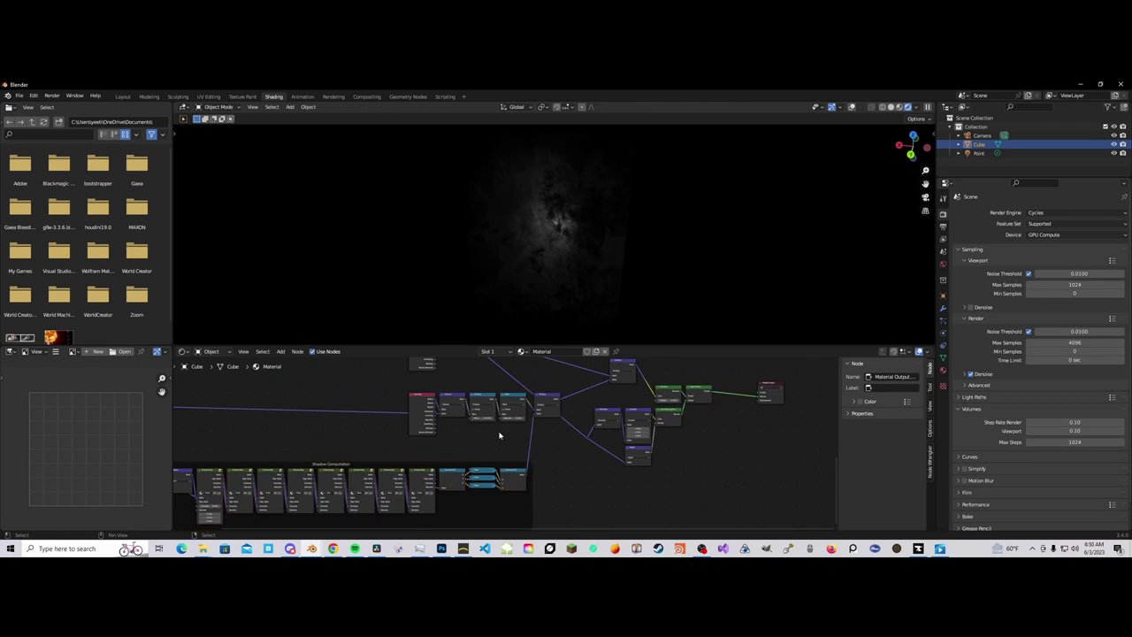
Step: Mute the vector Multiply node that applies the Shadow Computation result
{"action": "left_click", "coordinate": [560, 381]}
{"action": "middle_click_drag", "start_coordinate": [559, 380], "coordinate": [493, 428]}
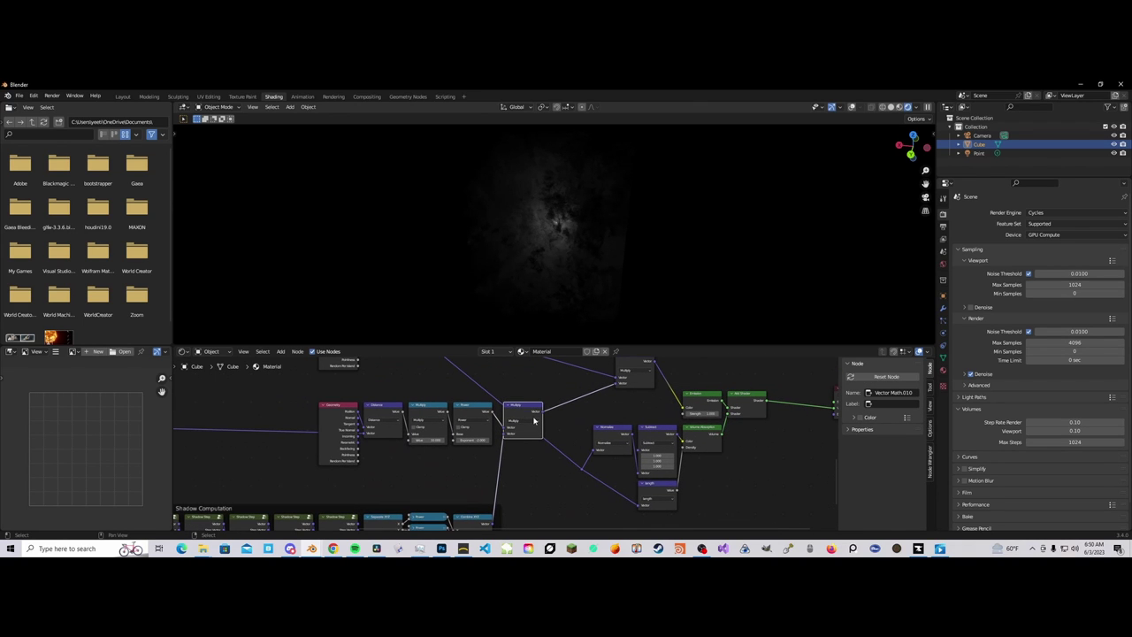
{"action": "key", "text": "m"}
{"action": "scroll", "coordinate": [530, 417], "scroll_direction": "down", "scroll_amount": 5}
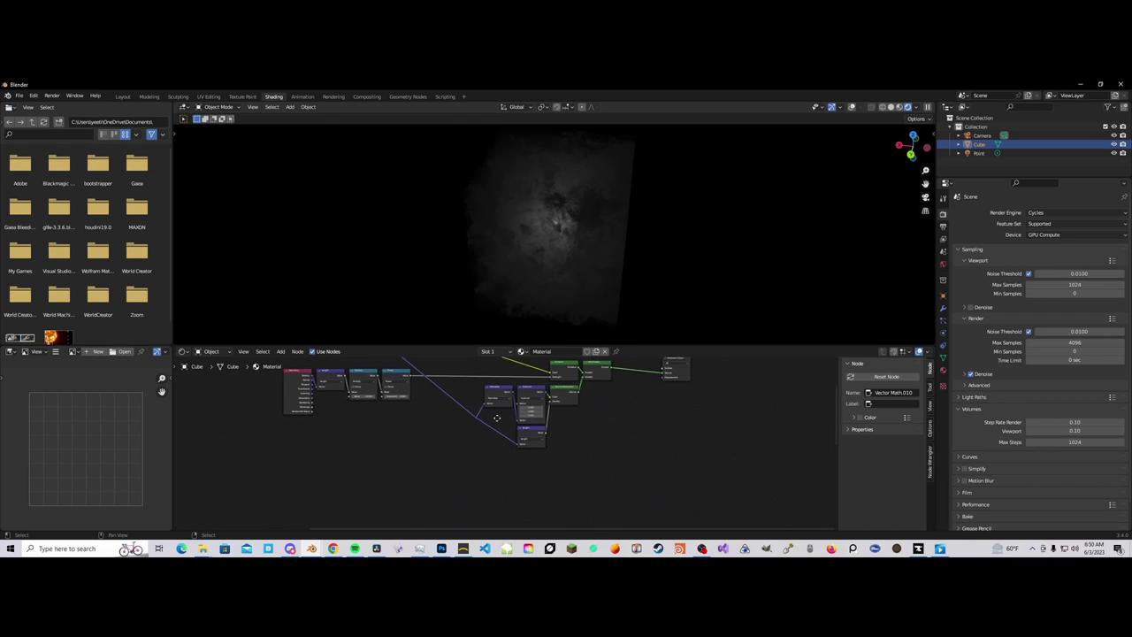
Step: Activate the unshadowed setup's Material Output for comparison, then switch back to the setup with the muted Multiply node
{"action": "left_click", "coordinate": [665, 371]}
{"action": "middle_click_drag", "start_coordinate": [670, 368], "coordinate": [640, 487]}
{"action": "left_click", "coordinate": [639, 478]}
{"action": "scroll", "coordinate": [374, 455], "scroll_direction": "down", "scroll_amount": 3}
{"action": "scroll", "coordinate": [374, 455], "scroll_direction": "up", "scroll_amount": 4}
{"action": "middle_click_drag", "start_coordinate": [392, 484], "coordinate": [497, 434]}
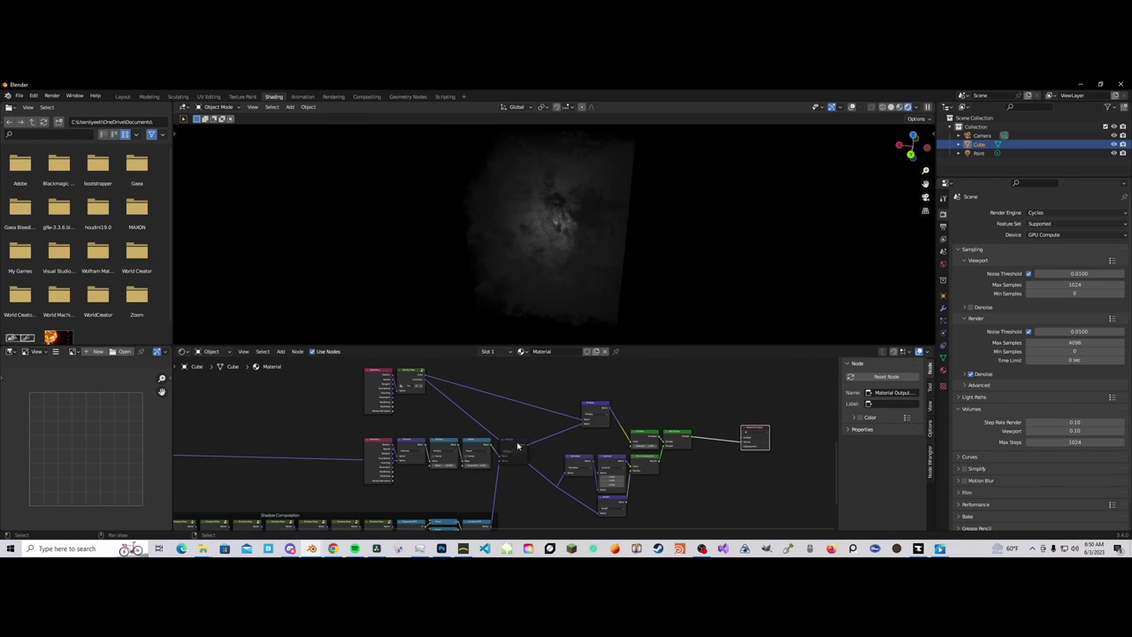
{"action": "left_click", "coordinate": [515, 443]}
Step: Select the Distance node and examine how the light falloff chain feeds the muted Multiply node
{"action": "middle_click_drag", "start_coordinate": [402, 445], "coordinate": [553, 457]}
{"action": "scroll", "coordinate": [554, 453], "scroll_direction": "up", "scroll_amount": 4}
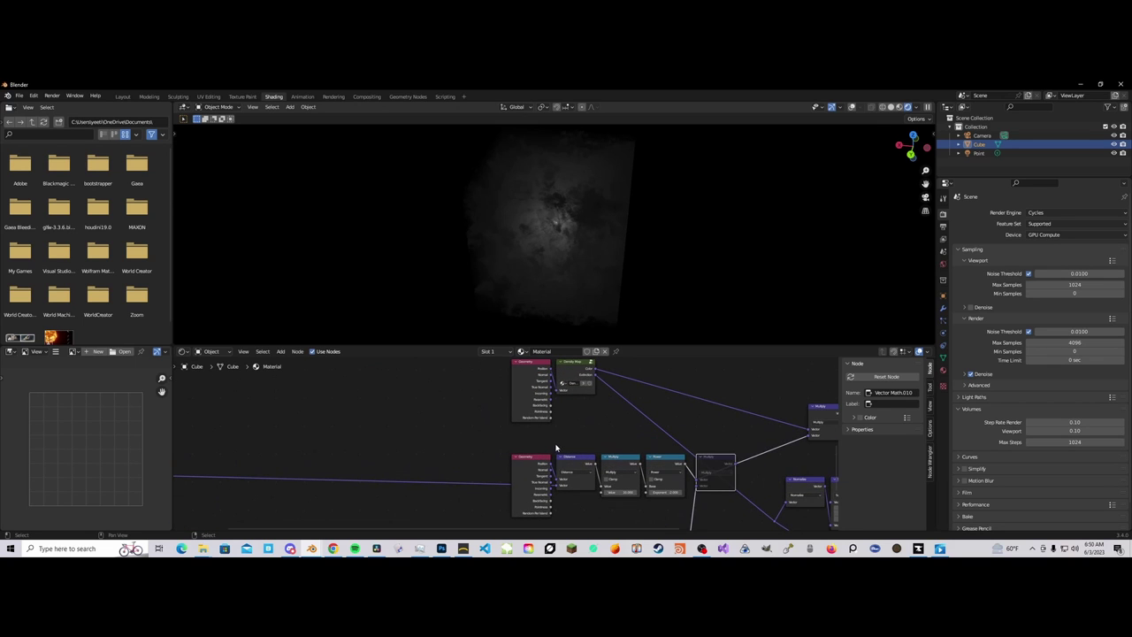
{"action": "left_click", "coordinate": [573, 466]}
{"action": "scroll", "coordinate": [576, 410], "scroll_direction": "down", "scroll_amount": 3}
{"action": "middle_click_drag", "start_coordinate": [576, 410], "coordinate": [542, 445]}
{"action": "middle_click_drag", "start_coordinate": [475, 402], "coordinate": [521, 499]}
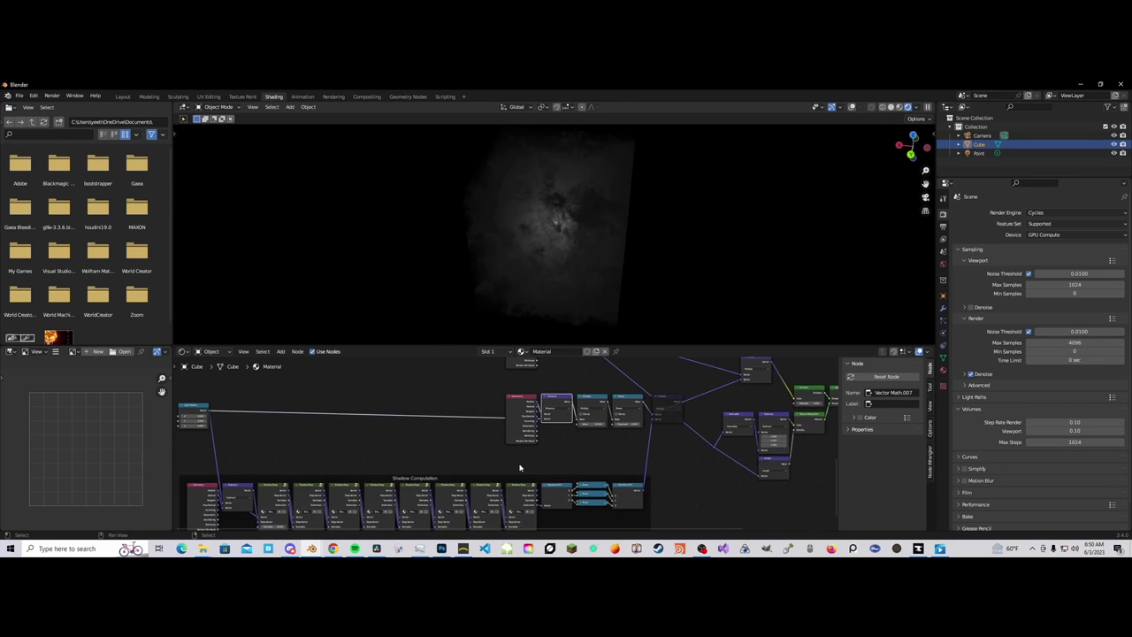
{"action": "scroll", "coordinate": [548, 400], "scroll_direction": "up", "scroll_amount": 3}
{"action": "middle_click_drag", "start_coordinate": [548, 401], "coordinate": [578, 385]}
Step: Try shifting the light along Y in the light position node with the shadow Multiply muted
{"action": "scroll", "coordinate": [557, 403], "scroll_direction": "down", "scroll_amount": 6}
{"action": "mouse_move", "coordinate": [457, 458]}
{"action": "middle_mouse_down"}
{"action": "mouse_move", "coordinate": [568, 395]}
{"action": "mouse_move", "coordinate": [468, 475]}
{"action": "middle_mouse_up"}
{"action": "scroll", "coordinate": [554, 460], "scroll_direction": "up", "scroll_amount": 3}
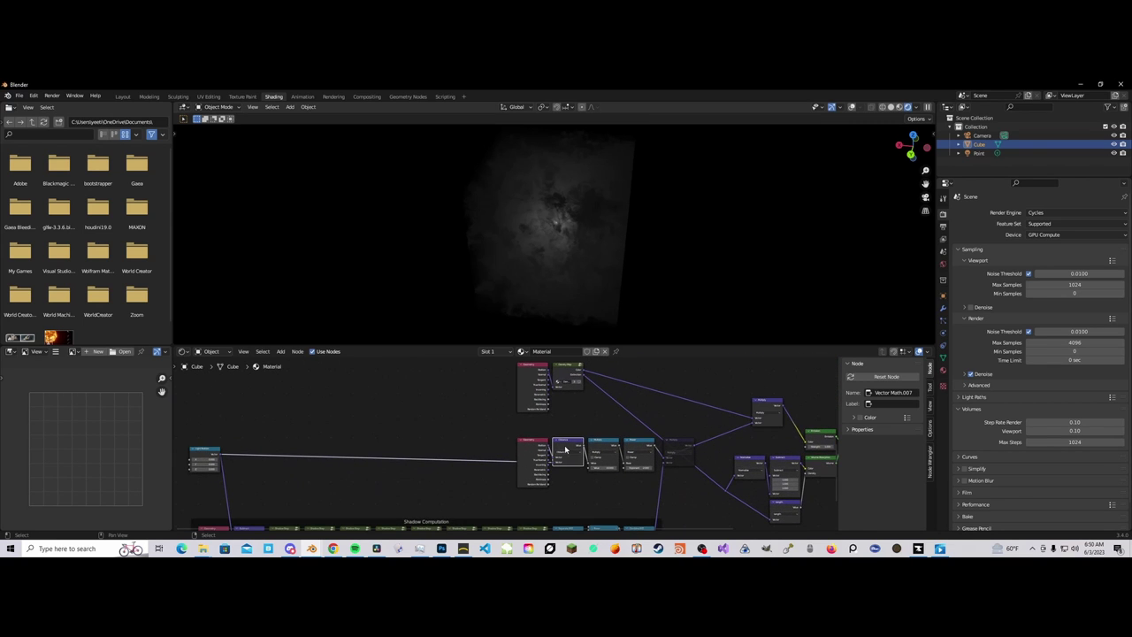
{"action": "middle_click_drag", "start_coordinate": [344, 472], "coordinate": [569, 464]}
{"action": "scroll", "coordinate": [500, 462], "scroll_direction": "up", "scroll_amount": 4}
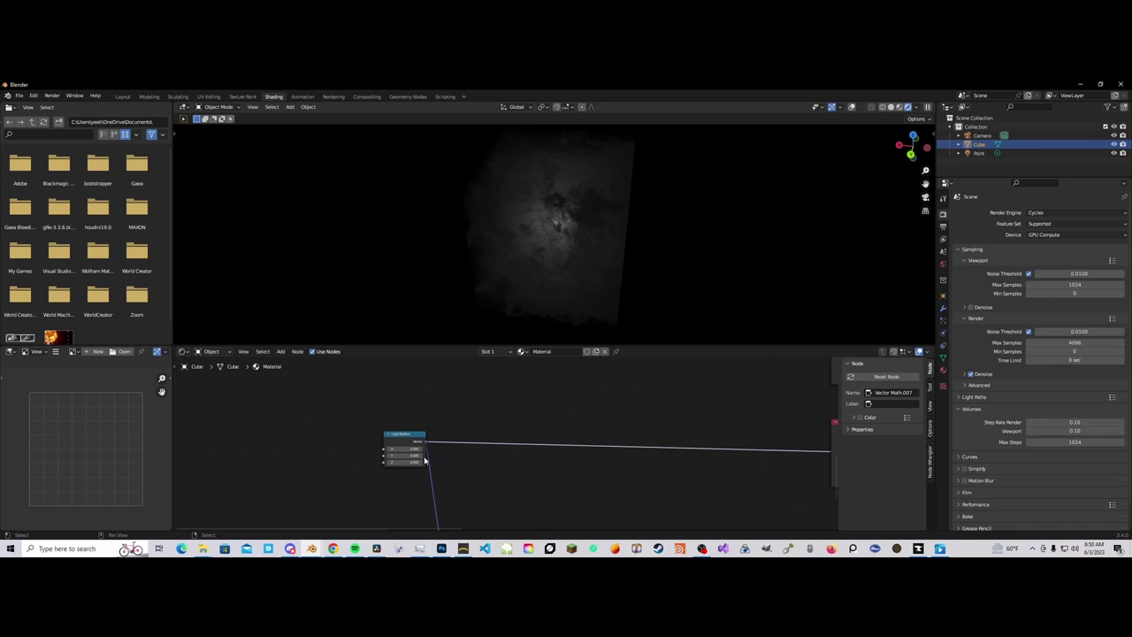
{"action": "left_click_drag", "start_coordinate": [398, 456], "coordinate": [400, 456]}
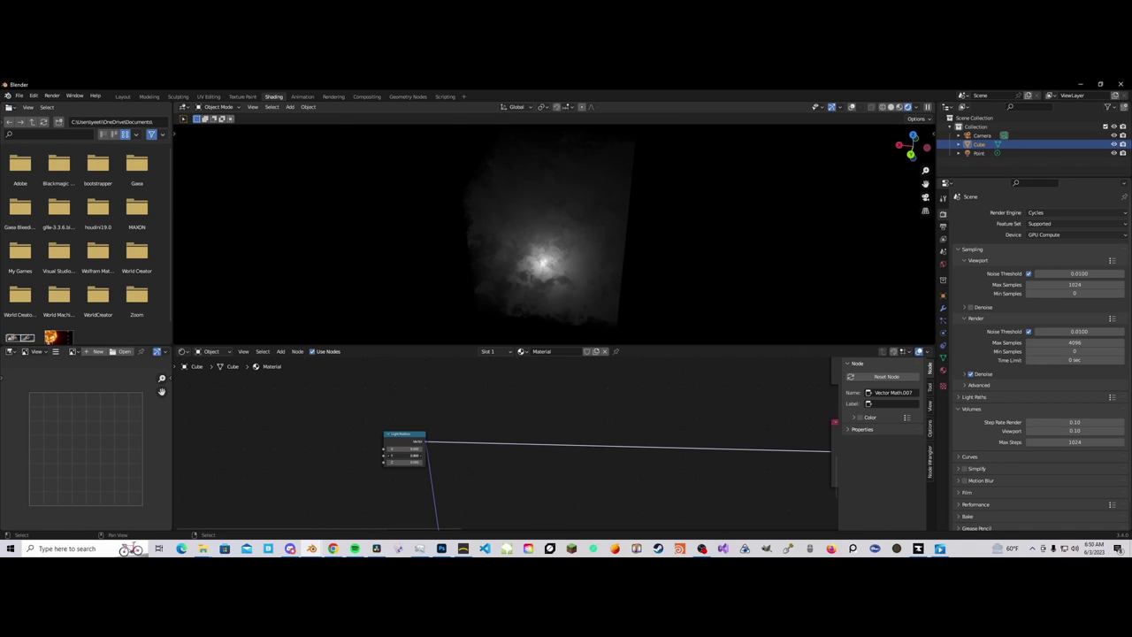
{"action": "scroll", "coordinate": [437, 457], "scroll_direction": "down", "scroll_amount": 2}
{"action": "middle_click_drag", "start_coordinate": [492, 428], "coordinate": [238, 450]}
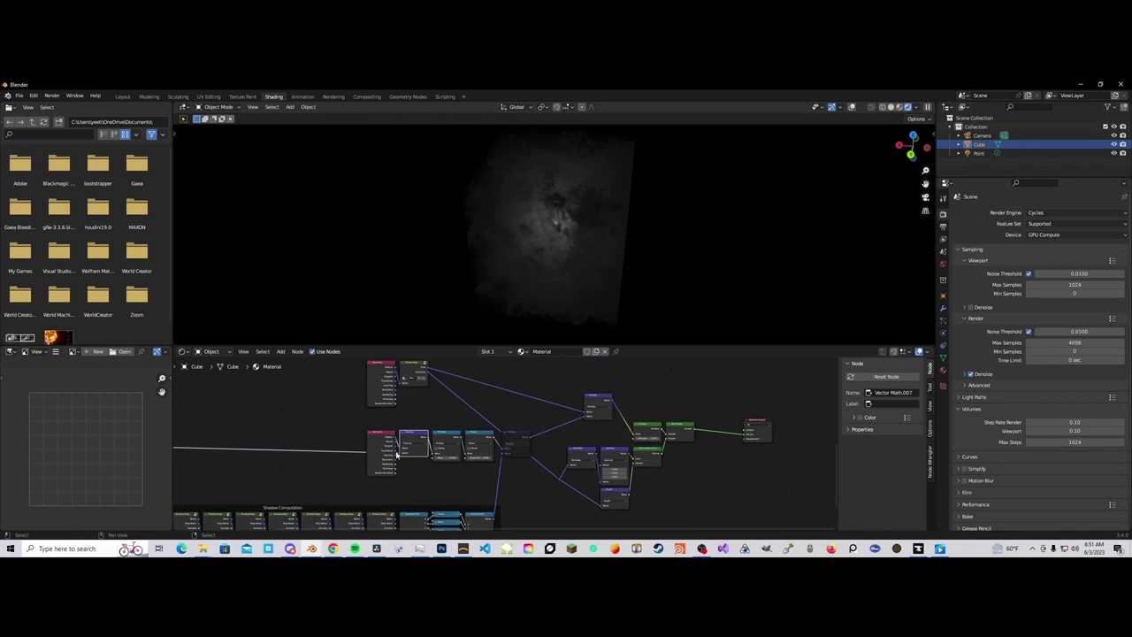
Step: Unmute the vector Multiply node that applies the Shadow Computation result
{"action": "scroll", "coordinate": [505, 438], "scroll_direction": "down", "scroll_amount": 2}
{"action": "left_click", "coordinate": [512, 441]}
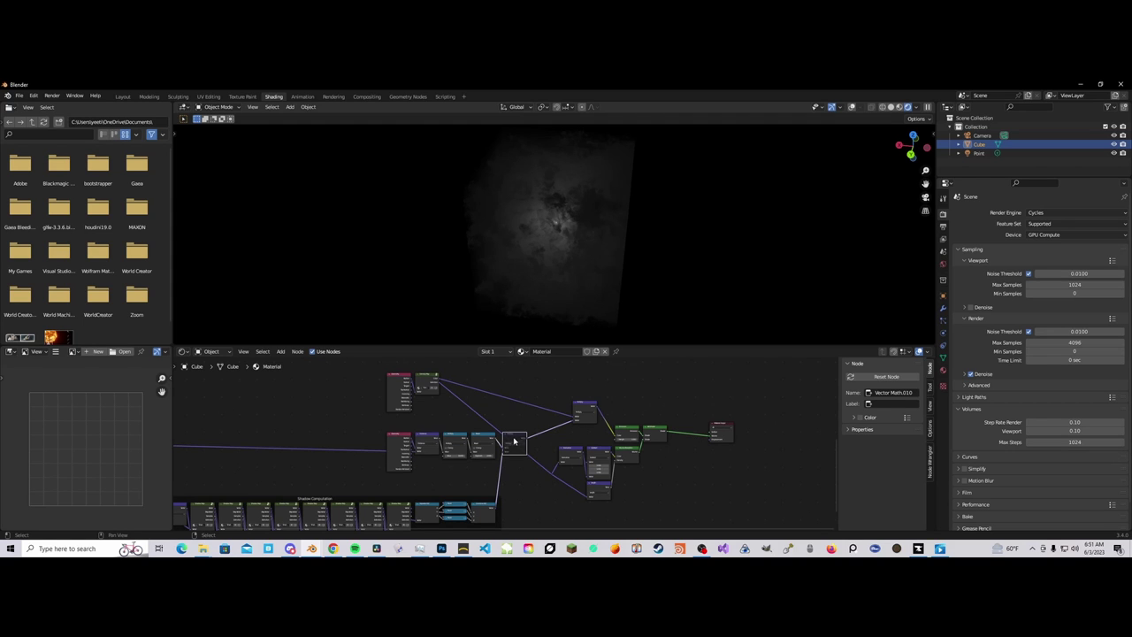
{"action": "key", "text": "m"}
Step: Try moving the light in the light position node with the shadow Multiply active
{"action": "scroll", "coordinate": [505, 445], "scroll_direction": "down", "scroll_amount": 2}
{"action": "middle_click_drag", "start_coordinate": [291, 461], "coordinate": [562, 463]}
{"action": "scroll", "coordinate": [562, 462], "scroll_direction": "up", "scroll_amount": 4}
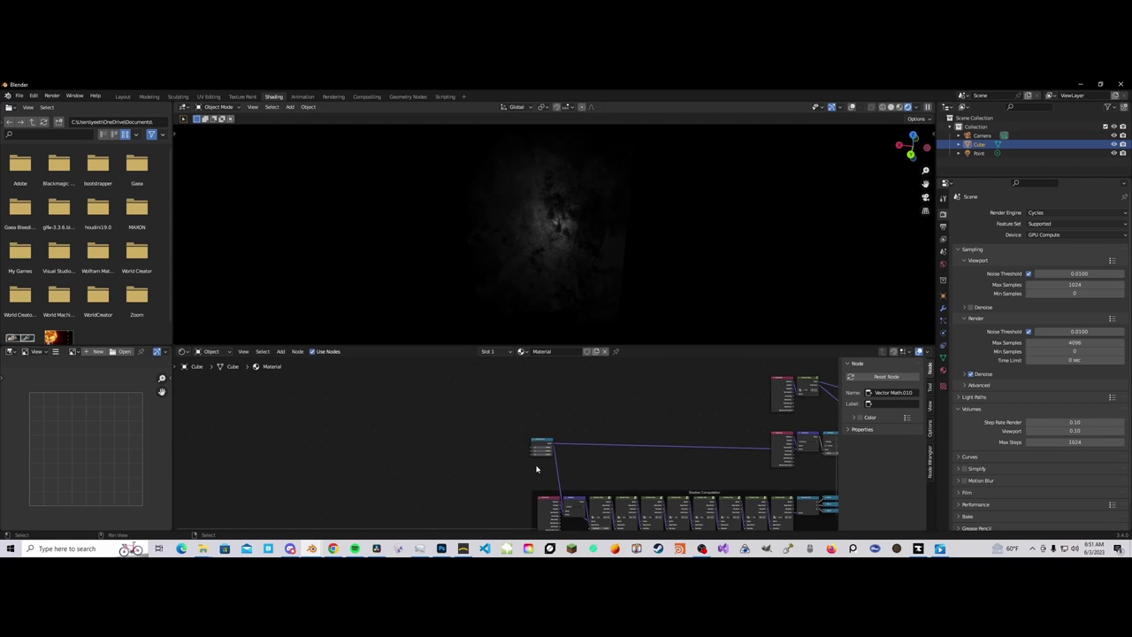
{"action": "scroll", "coordinate": [549, 466], "scroll_direction": "up", "scroll_amount": 2}
{"action": "mouse_move", "coordinate": [591, 451]}
{"action": "left_mouse_down"}
{"action": "mouse_move", "coordinate": [637, 451]}
{"action": "mouse_move", "coordinate": [584, 451]}
{"action": "left_mouse_up"}
{"action": "middle_click_drag", "start_coordinate": [563, 467], "coordinate": [518, 447]}
{"action": "scroll", "coordinate": [518, 448], "scroll_direction": "down", "scroll_amount": 1}
{"action": "mouse_move", "coordinate": [544, 438]}
{"action": "left_mouse_down"}
{"action": "mouse_move", "coordinate": [590, 438]}
{"action": "mouse_move", "coordinate": [545, 437]}
{"action": "left_mouse_up"}
Step: Examine the Shadow Computation frame and select its last three Shadow Step groups
{"action": "scroll", "coordinate": [545, 454], "scroll_direction": "down", "scroll_amount": 5}
{"action": "middle_click_drag", "start_coordinate": [630, 439], "coordinate": [476, 404]}
{"action": "scroll", "coordinate": [476, 406], "scroll_direction": "up", "scroll_amount": 4}
{"action": "scroll", "coordinate": [469, 421], "scroll_direction": "down", "scroll_amount": 3}
{"action": "scroll", "coordinate": [466, 425], "scroll_direction": "down", "scroll_amount": 4}
{"action": "left_click_drag", "start_coordinate": [453, 509], "coordinate": [661, 437]}
{"action": "left_click", "coordinate": [649, 418]}
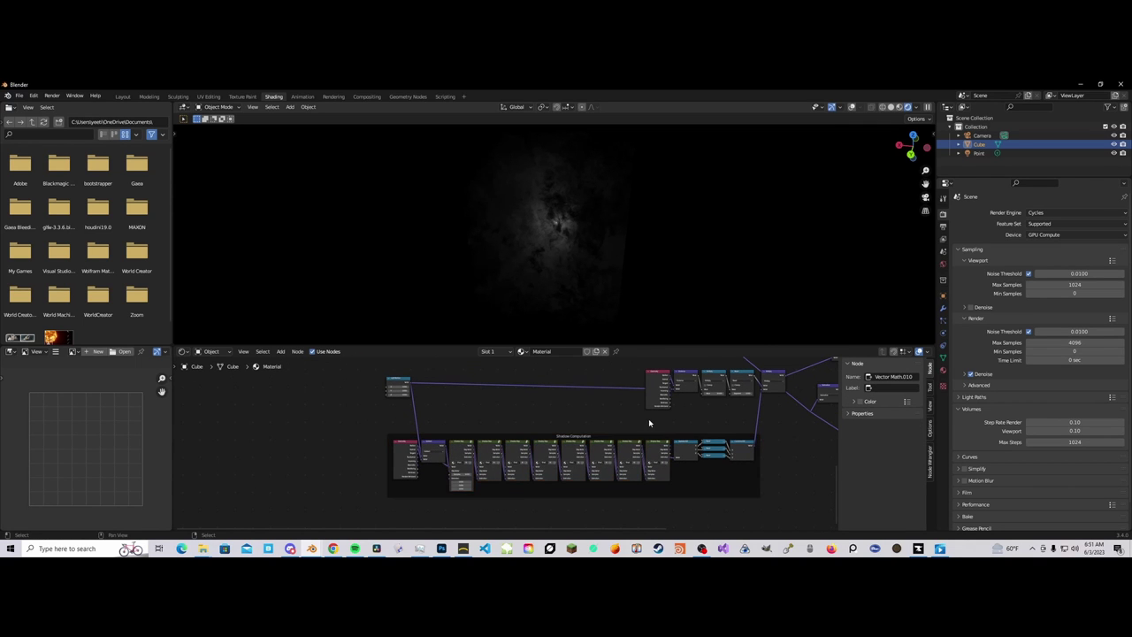
{"action": "middle_click_drag", "start_coordinate": [695, 494], "coordinate": [533, 471]}
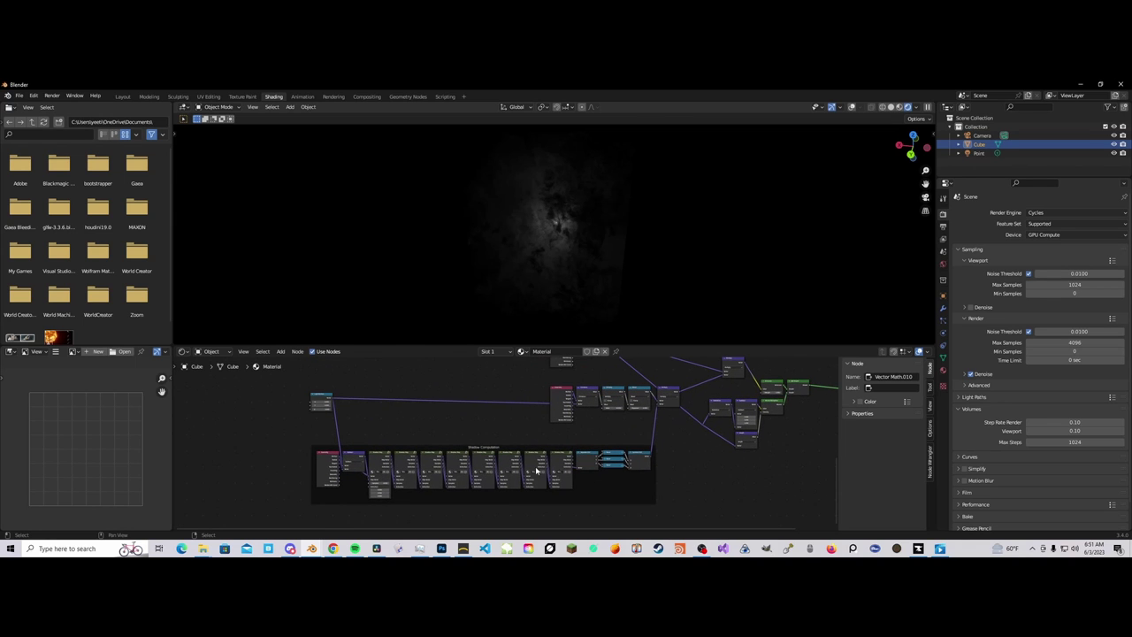
{"action": "left_click", "coordinate": [559, 464]}
{"action": "left_click", "coordinate": [536, 463], "text": "shift"}
{"action": "left_click", "coordinate": [509, 462], "text": "shift"}
{"action": "scroll", "coordinate": [366, 465], "scroll_direction": "up", "scroll_amount": 3}
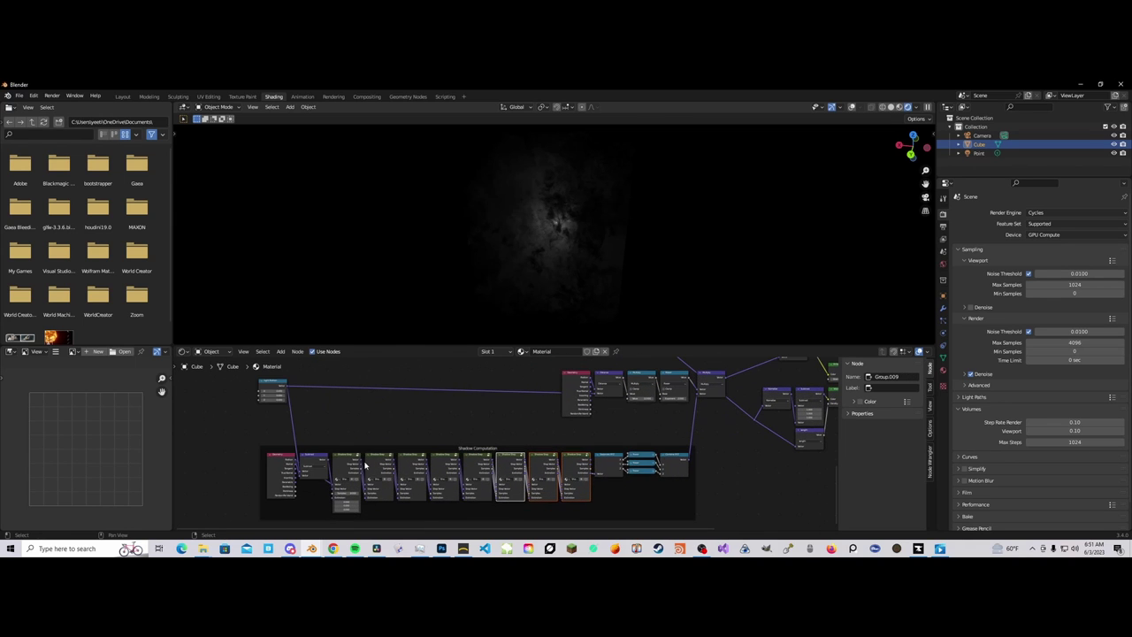
Step: Open the first Shadow Step group in the Shadow Computation frame
{"action": "left_click", "coordinate": [348, 466]}
{"action": "middle_click_drag", "start_coordinate": [354, 467], "coordinate": [427, 450]}
{"action": "scroll", "coordinate": [424, 447], "scroll_direction": "up", "scroll_amount": 2}
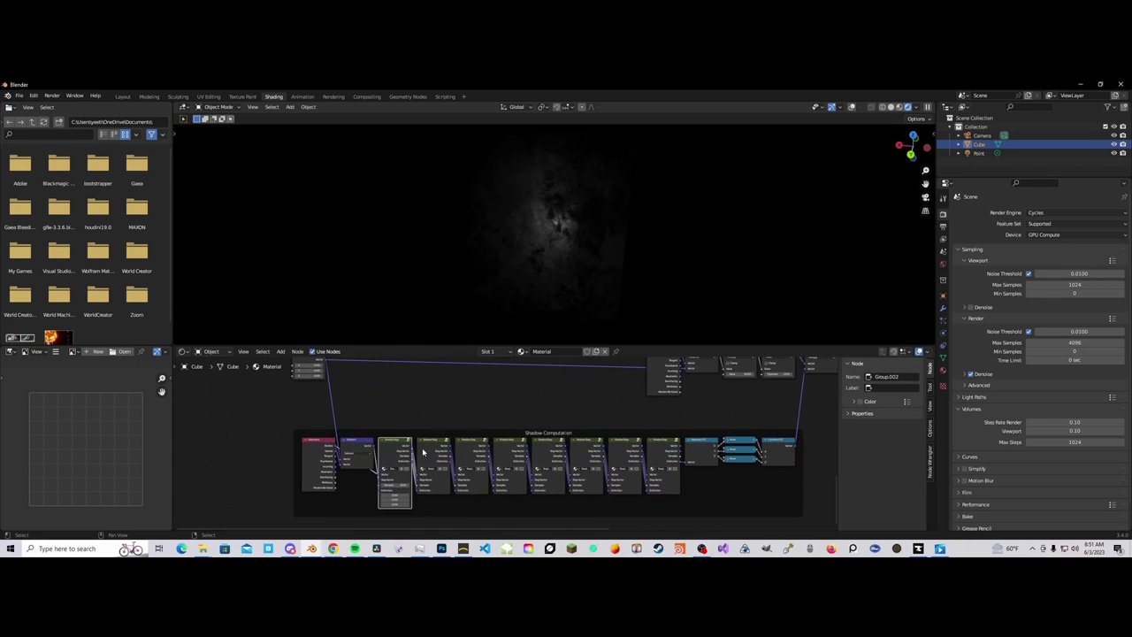
{"action": "key", "text": "Tab"}
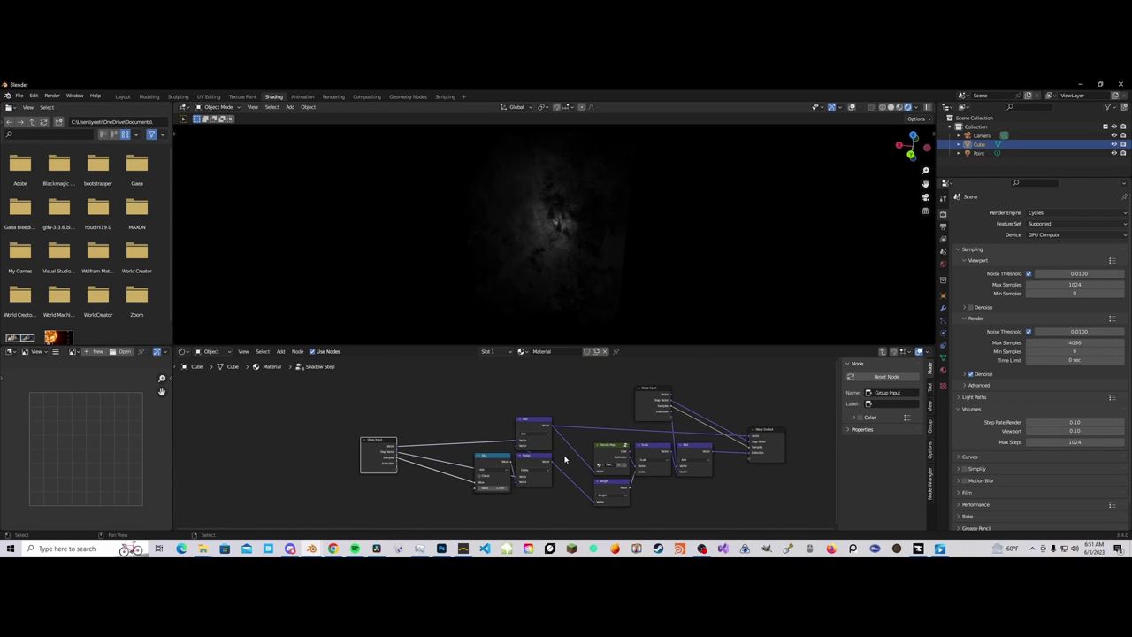
Step: Exit the Shadow Step group and examine the inputs of the first Shadow Step node in the material
{"action": "middle_click_drag", "start_coordinate": [518, 468], "coordinate": [460, 481]}
{"action": "scroll", "coordinate": [460, 481], "scroll_direction": "up", "scroll_amount": 2}
{"action": "key", "text": "Tab"}
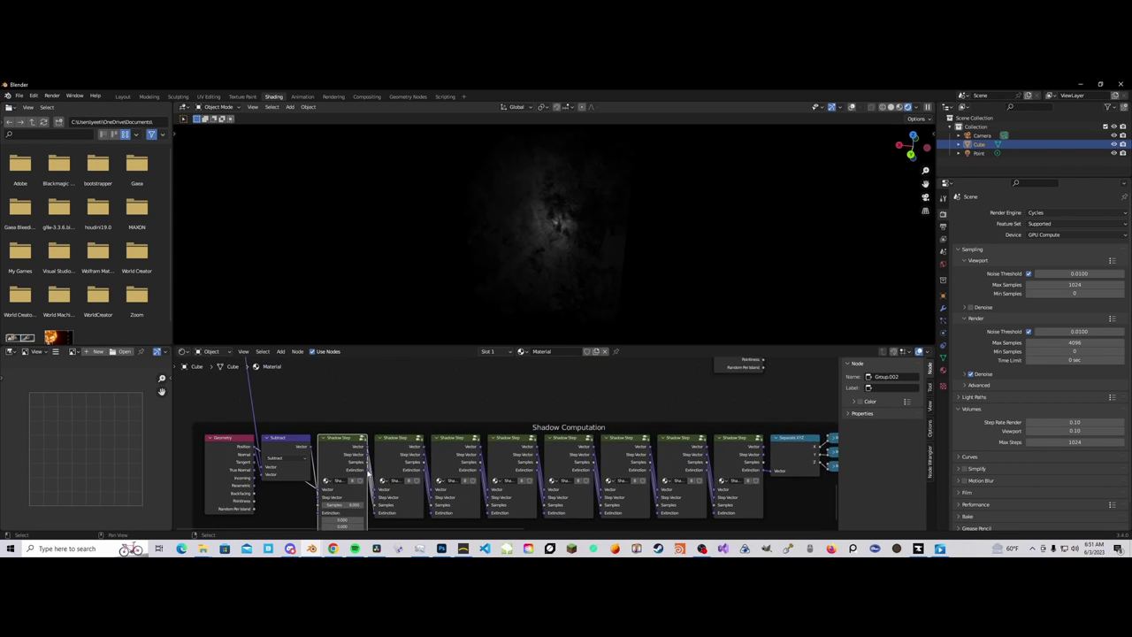
{"action": "scroll", "coordinate": [431, 438], "scroll_direction": "up", "scroll_amount": 2}
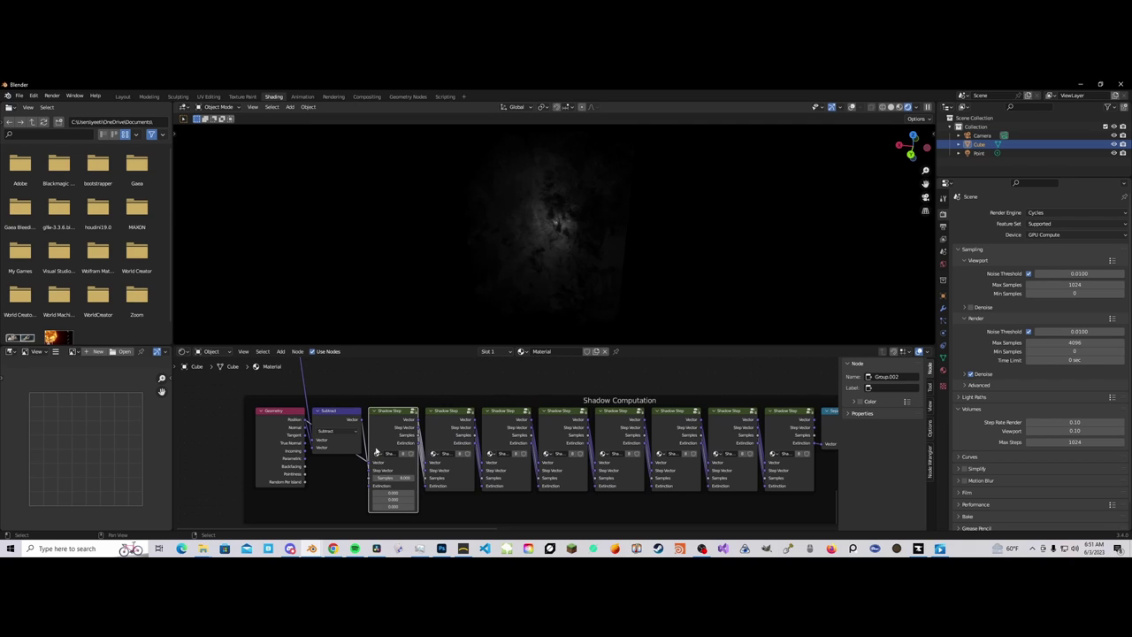
{"action": "scroll", "coordinate": [321, 437], "scroll_direction": "down", "scroll_amount": 3}
{"action": "middle_click_drag", "start_coordinate": [321, 437], "coordinate": [402, 434]}
{"action": "scroll", "coordinate": [402, 434], "scroll_direction": "up", "scroll_amount": 6}
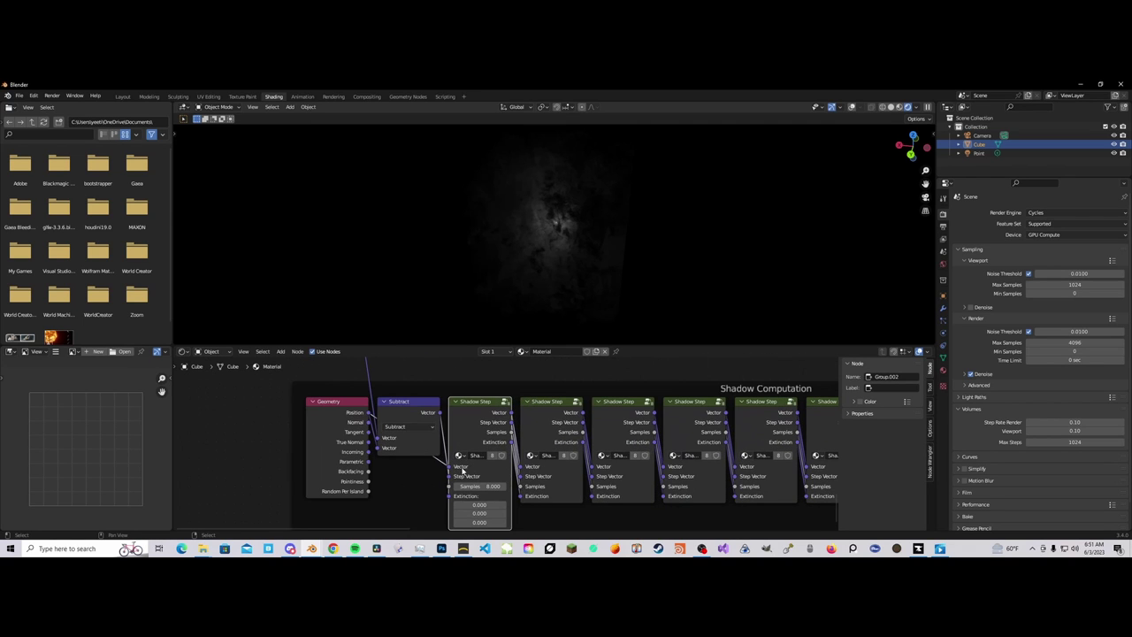
Step: Select the Geometry node in the Shadow Computation frame and trace its Position output and the light position link into Subtract
{"action": "left_click", "coordinate": [362, 416]}
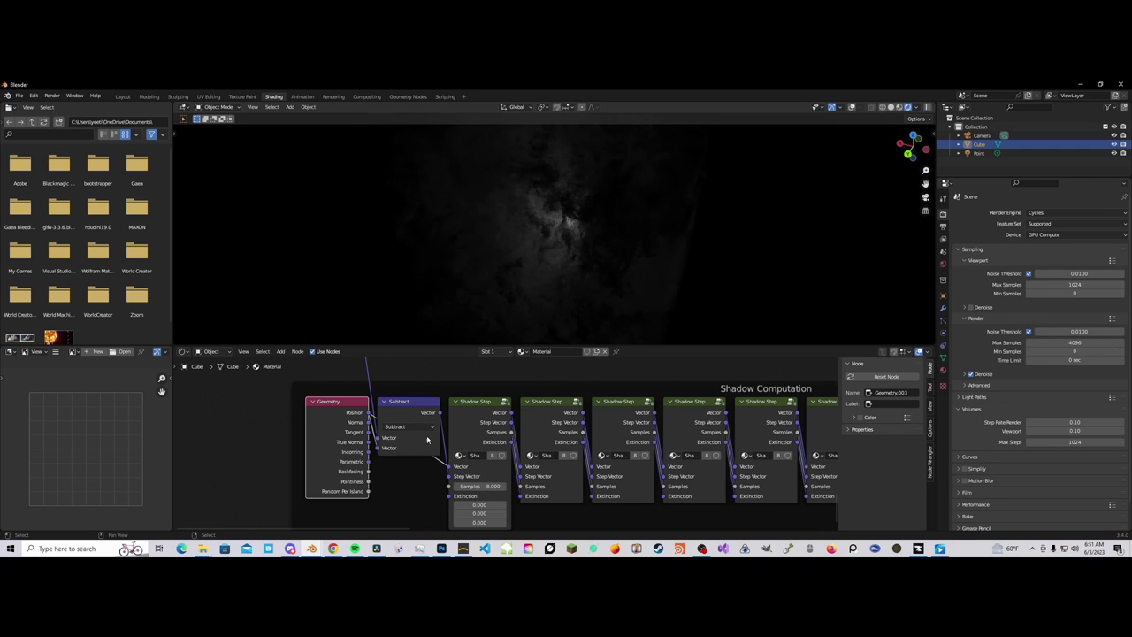
{"action": "scroll", "coordinate": [427, 430], "scroll_direction": "down", "scroll_amount": 2}
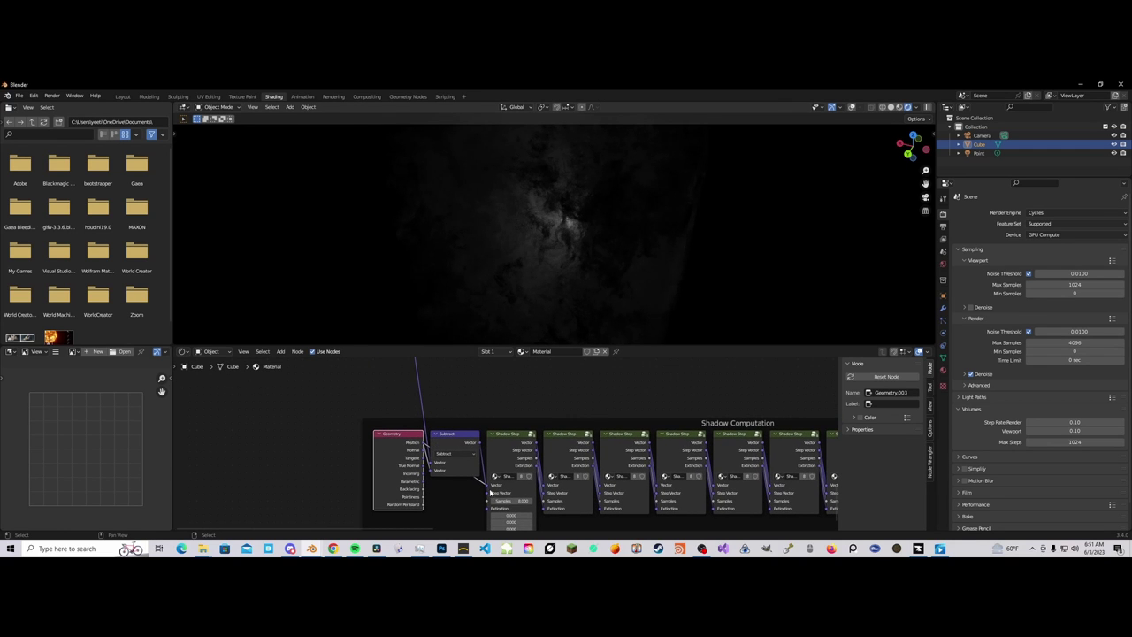
{"action": "scroll", "coordinate": [493, 495], "scroll_direction": "down", "scroll_amount": 5}
{"action": "middle_click_drag", "start_coordinate": [452, 401], "coordinate": [491, 419]}
{"action": "scroll", "coordinate": [492, 425], "scroll_direction": "up", "scroll_amount": 4}
{"action": "left_click", "coordinate": [508, 476]}
{"action": "scroll", "coordinate": [509, 476], "scroll_direction": "down", "scroll_amount": 2}
{"action": "scroll", "coordinate": [508, 471], "scroll_direction": "up", "scroll_amount": 3}
{"action": "middle_click_drag", "start_coordinate": [508, 467], "coordinate": [519, 499]}
{"action": "left_click", "coordinate": [470, 404]}
{"action": "scroll", "coordinate": [487, 482], "scroll_direction": "up", "scroll_amount": 3}
{"action": "left_click", "coordinate": [487, 481]}
{"action": "scroll", "coordinate": [513, 473], "scroll_direction": "down", "scroll_amount": 2, "text": "shift"}
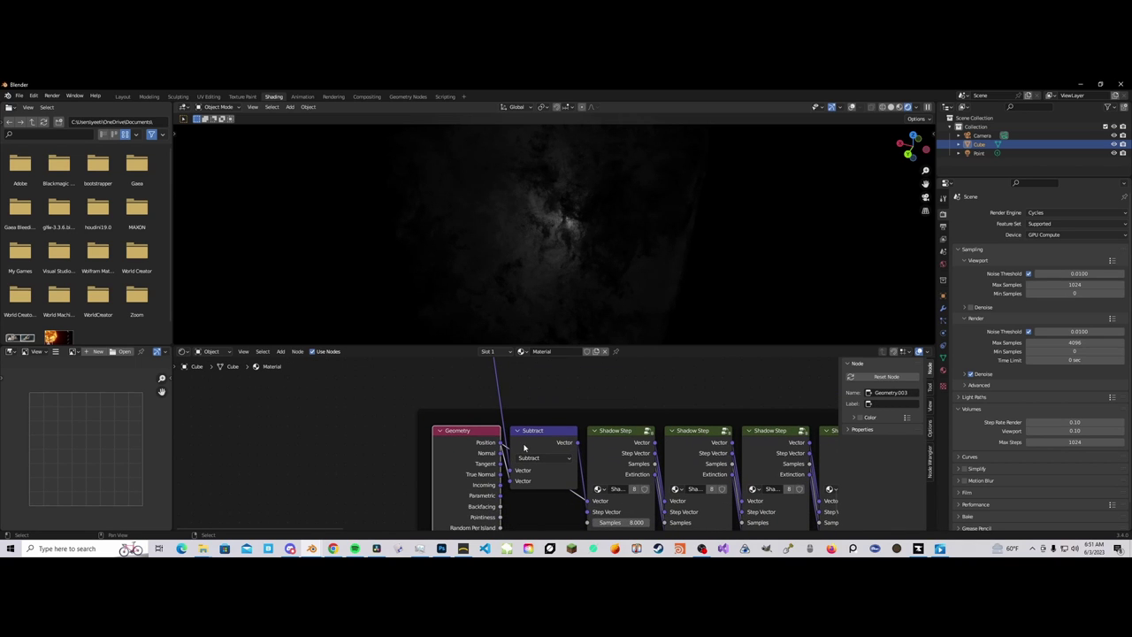
Step: Select the Subtract node and examine its link to the first Shadow Step, including the Step Vector, Samples and Extinction inputs
{"action": "left_click", "coordinate": [535, 453]}
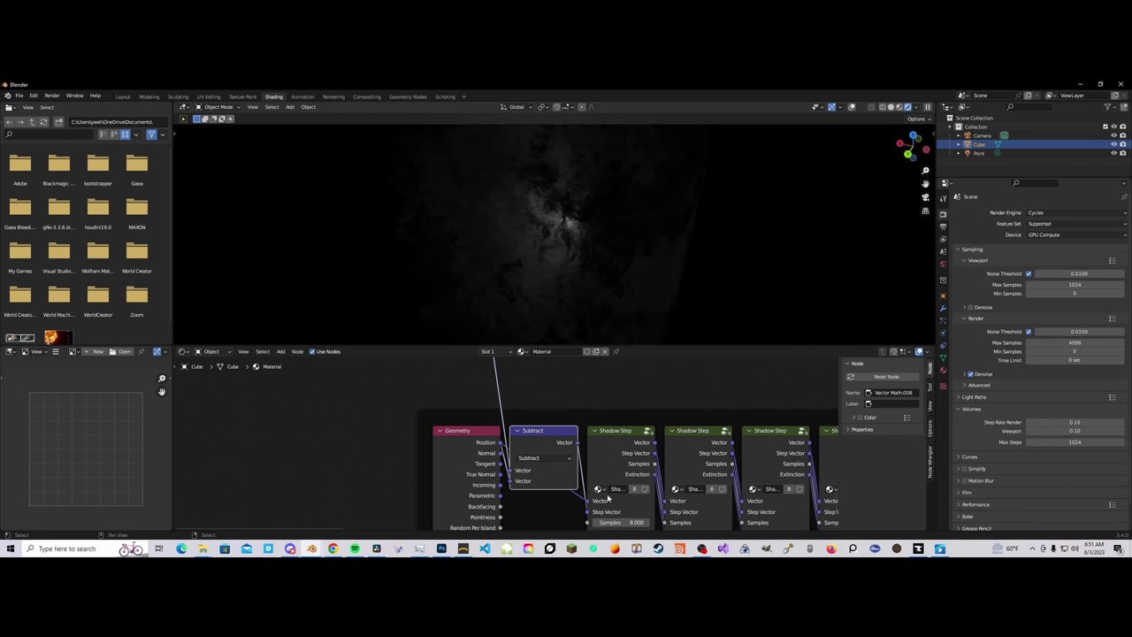
{"action": "scroll", "coordinate": [601, 494], "scroll_direction": "down", "scroll_amount": 6}
{"action": "middle_click_drag", "start_coordinate": [592, 493], "coordinate": [515, 443]}
{"action": "scroll", "coordinate": [515, 442], "scroll_direction": "up", "scroll_amount": 5}
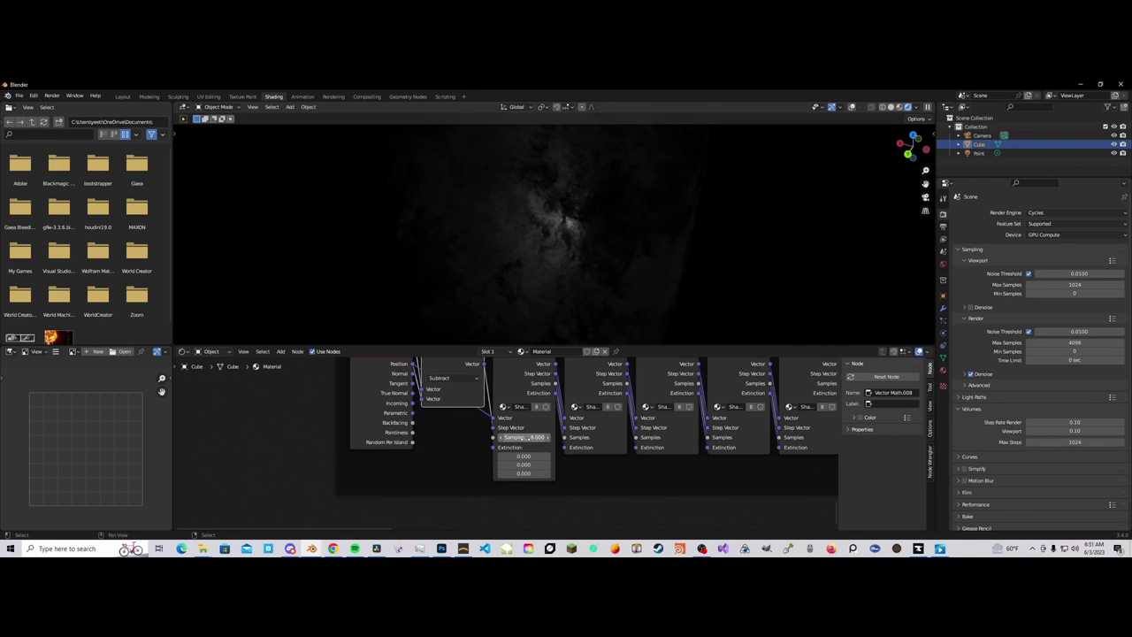
{"action": "scroll", "coordinate": [509, 448], "scroll_direction": "down", "scroll_amount": 4}
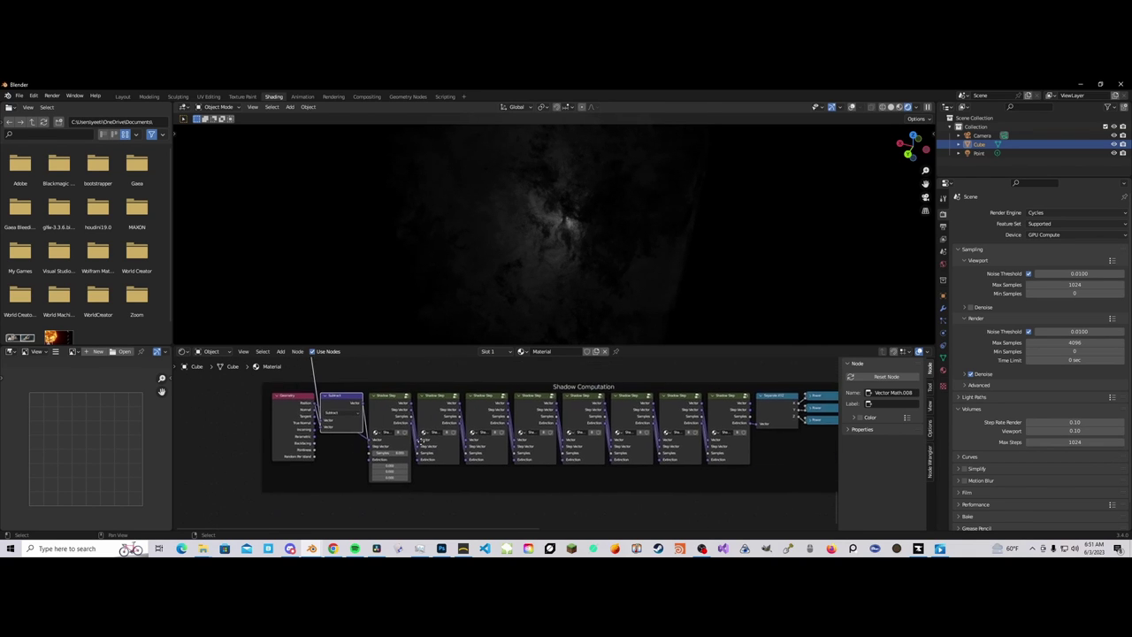
Step: Select all eight Shadow Step groups, then examine the last ones in the chain individually
{"action": "left_click_drag", "start_coordinate": [373, 376], "coordinate": [720, 465]}
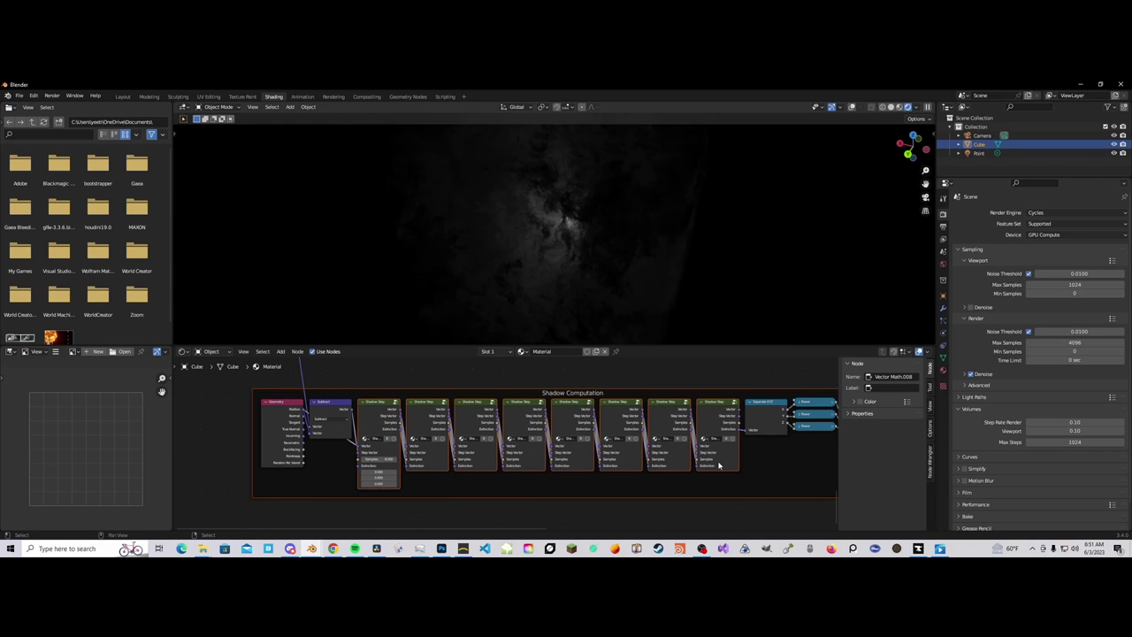
{"action": "left_click", "coordinate": [720, 429]}
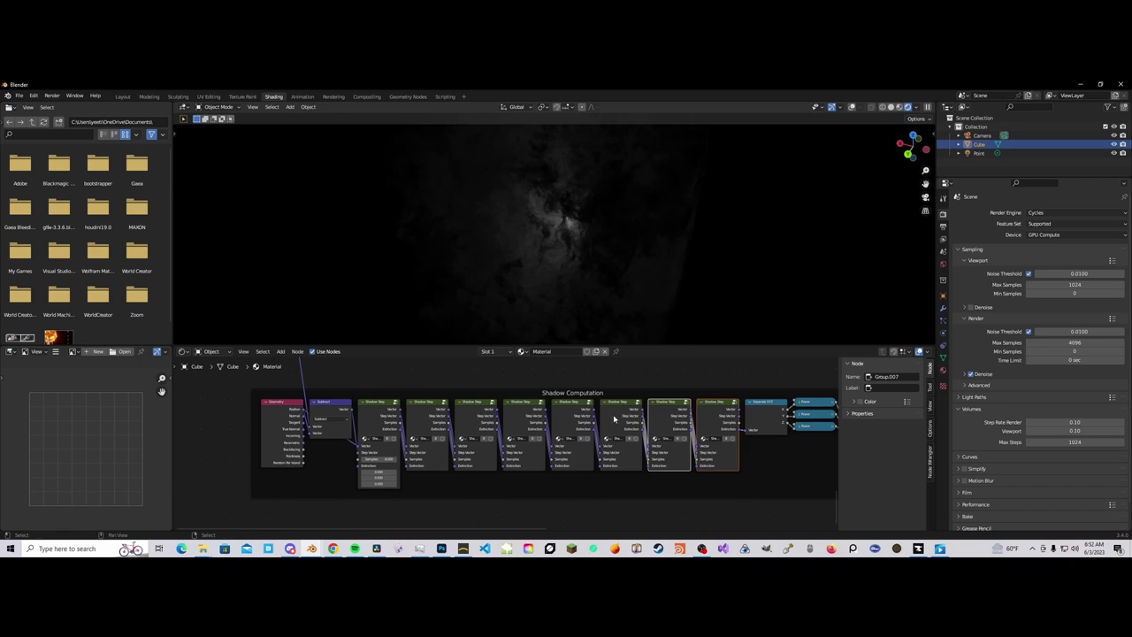
{"action": "left_click", "coordinate": [676, 423]}
{"action": "scroll", "coordinate": [531, 429], "scroll_direction": "down", "scroll_amount": 3}
{"action": "middle_click_drag", "start_coordinate": [614, 426], "coordinate": [534, 431]}
{"action": "scroll", "coordinate": [449, 449], "scroll_direction": "up", "scroll_amount": 4}
{"action": "scroll", "coordinate": [535, 431], "scroll_direction": "up", "scroll_amount": 2}
Step: Open the second-to-last Shadow Step group, select the Add node feeding the Extinction output, and exit the group
{"action": "left_click", "coordinate": [631, 429]}
{"action": "left_click", "coordinate": [529, 429]}
{"action": "key", "text": "Tab"}
{"action": "scroll", "coordinate": [557, 432], "scroll_direction": "up", "scroll_amount": 4}
{"action": "left_click", "coordinate": [556, 435]}
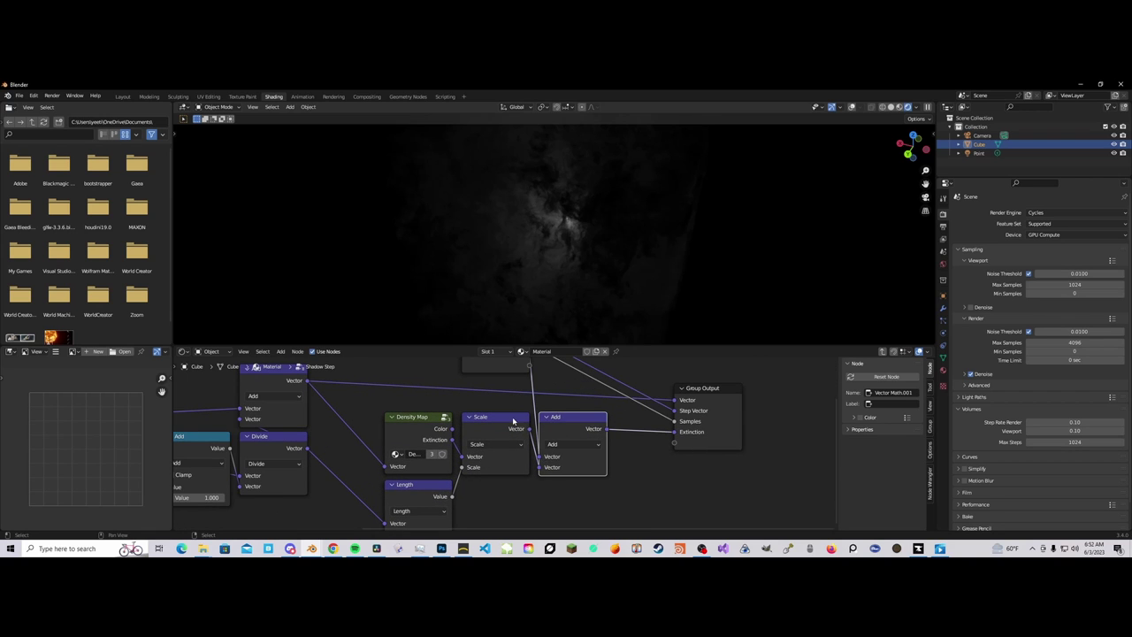
{"action": "scroll", "coordinate": [583, 449], "scroll_direction": "down", "scroll_amount": 3}
{"action": "key", "text": "Tab"}
Step: Select the Separate XYZ node after the Shadow Steps, then expand and collapse the first Power node to inspect its base and exponent
{"action": "scroll", "coordinate": [549, 431], "scroll_direction": "up", "scroll_amount": 3}
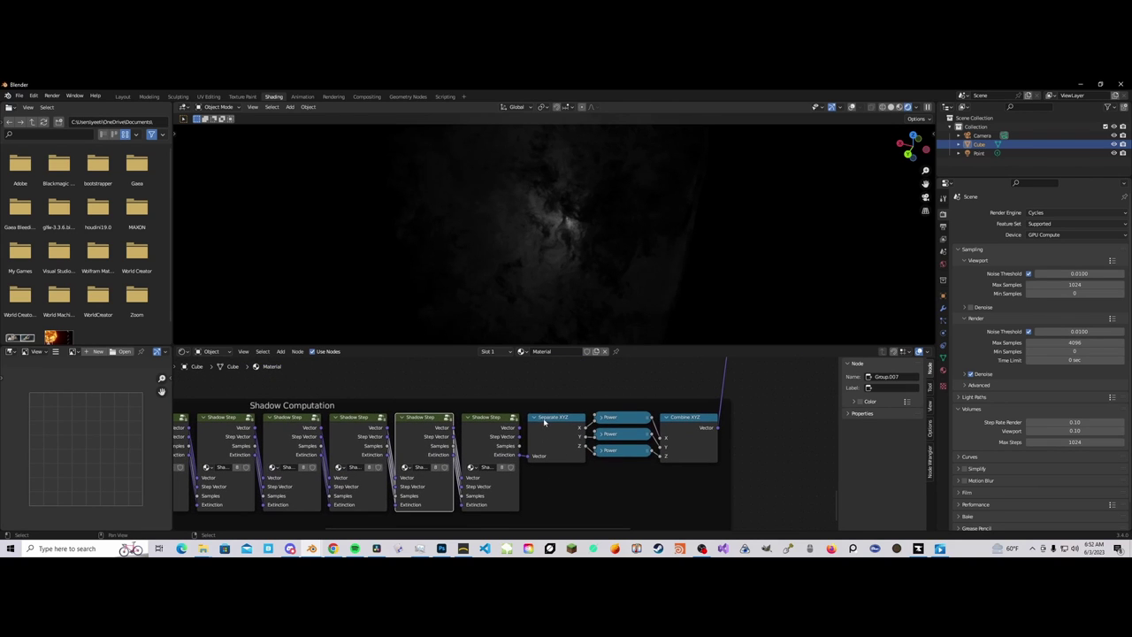
{"action": "left_click", "coordinate": [600, 426]}
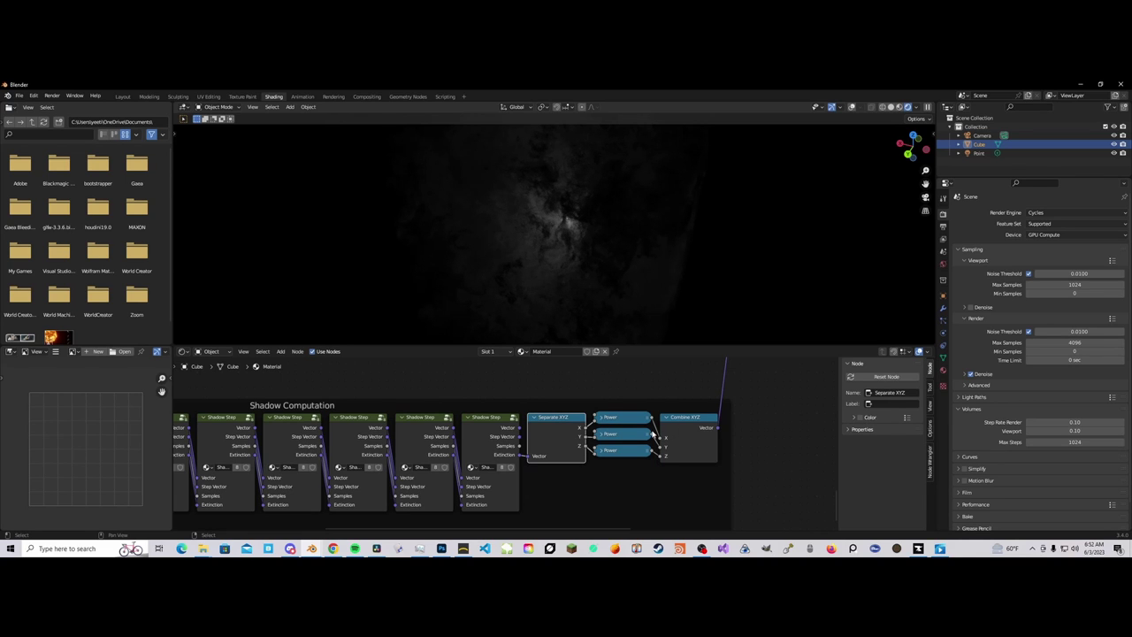
{"action": "left_click", "coordinate": [604, 419]}
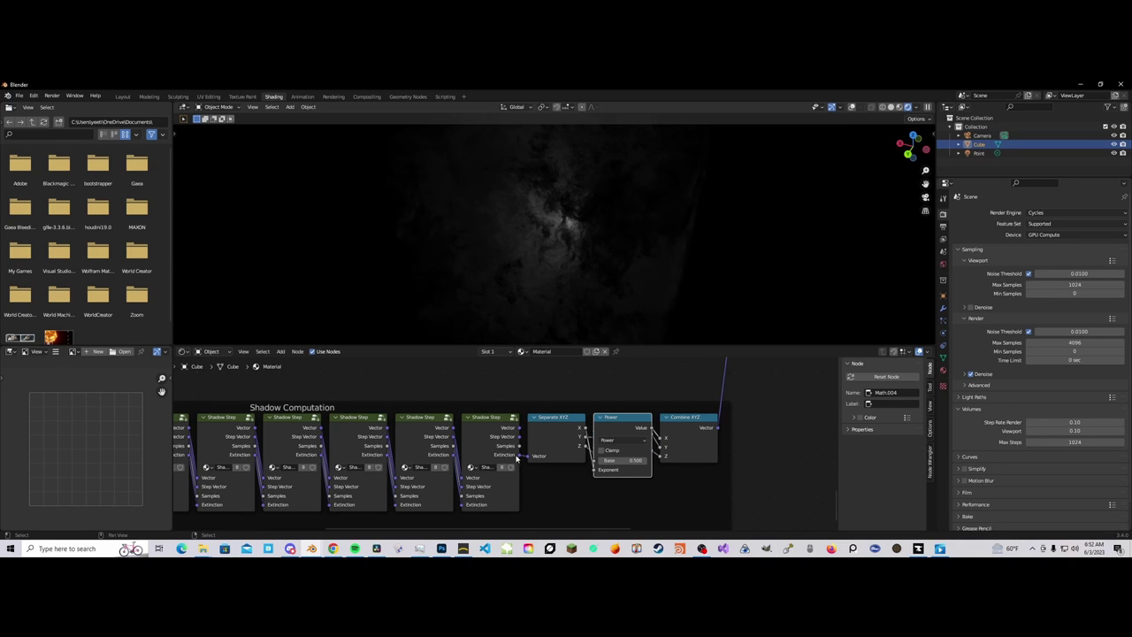
{"action": "left_click", "coordinate": [599, 418]}
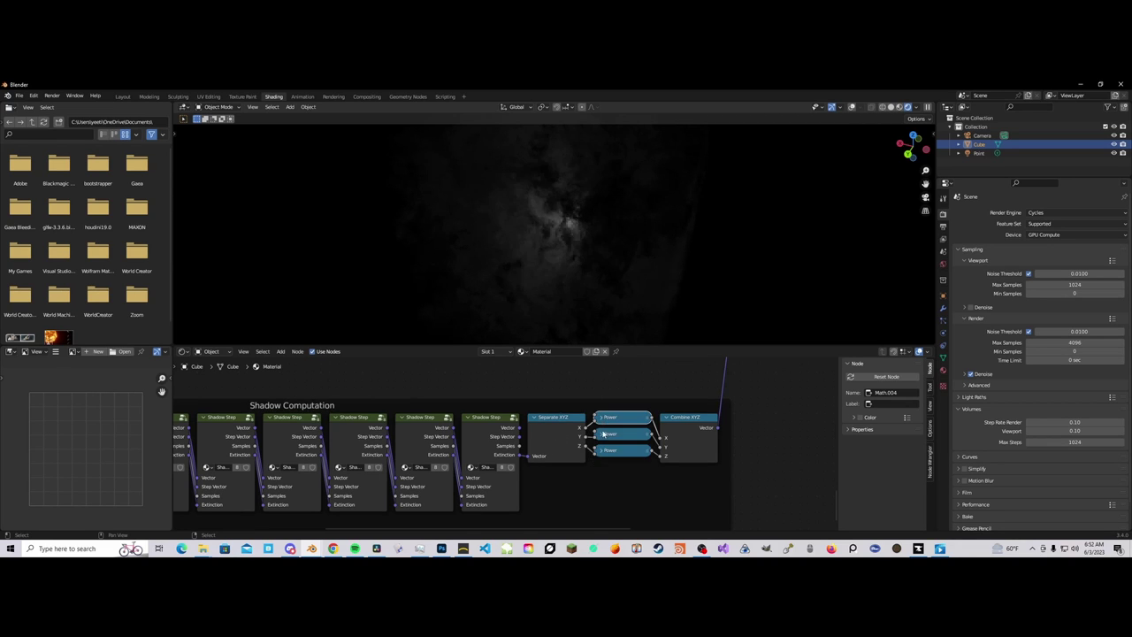
{"action": "scroll", "coordinate": [592, 434], "scroll_direction": "down", "scroll_amount": 4}
{"action": "mouse_move", "coordinate": [587, 440]}
{"action": "middle_mouse_down"}
{"action": "mouse_move", "coordinate": [562, 466]}
{"action": "mouse_move", "coordinate": [580, 430]}
{"action": "middle_mouse_up"}
{"action": "scroll", "coordinate": [580, 430], "scroll_direction": "up", "scroll_amount": 1}
{"action": "scroll", "coordinate": [581, 429], "scroll_direction": "up", "scroll_amount": 1}
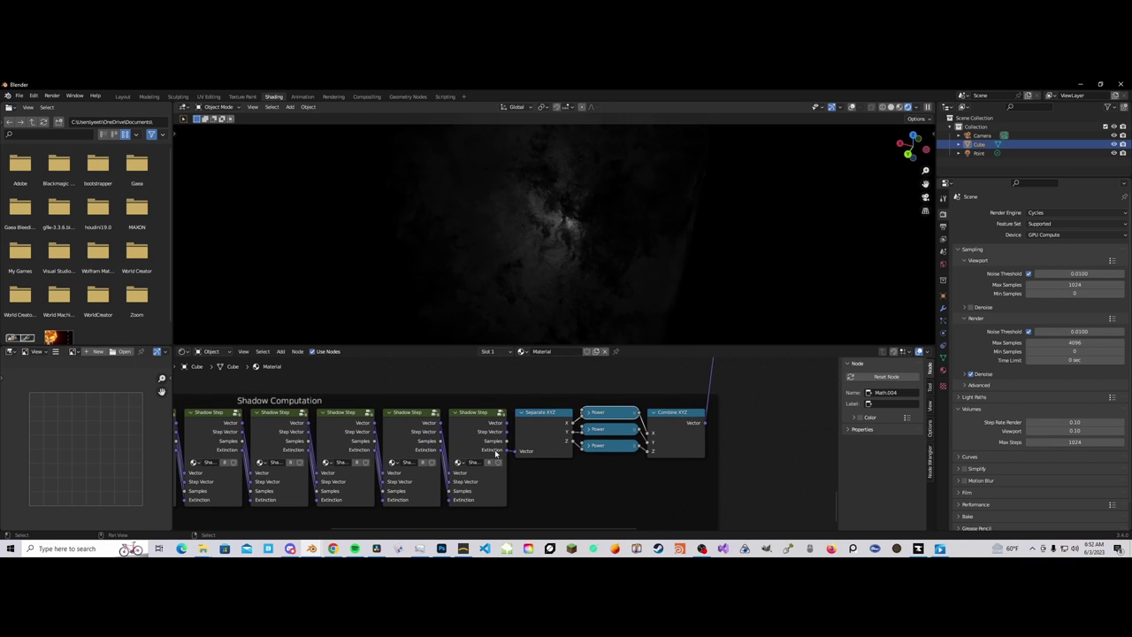
Step: Select the last Shadow Step, then the Separate XYZ, Power and Combine XYZ nodes that process its Extinction output
{"action": "left_click", "coordinate": [501, 454]}
{"action": "scroll", "coordinate": [500, 452], "scroll_direction": "down", "scroll_amount": 4}
{"action": "mouse_move", "coordinate": [426, 449]}
{"action": "middle_mouse_down"}
{"action": "mouse_move", "coordinate": [591, 448]}
{"action": "mouse_move", "coordinate": [424, 449]}
{"action": "middle_mouse_up"}
{"action": "scroll", "coordinate": [509, 445], "scroll_direction": "up", "scroll_amount": 2}
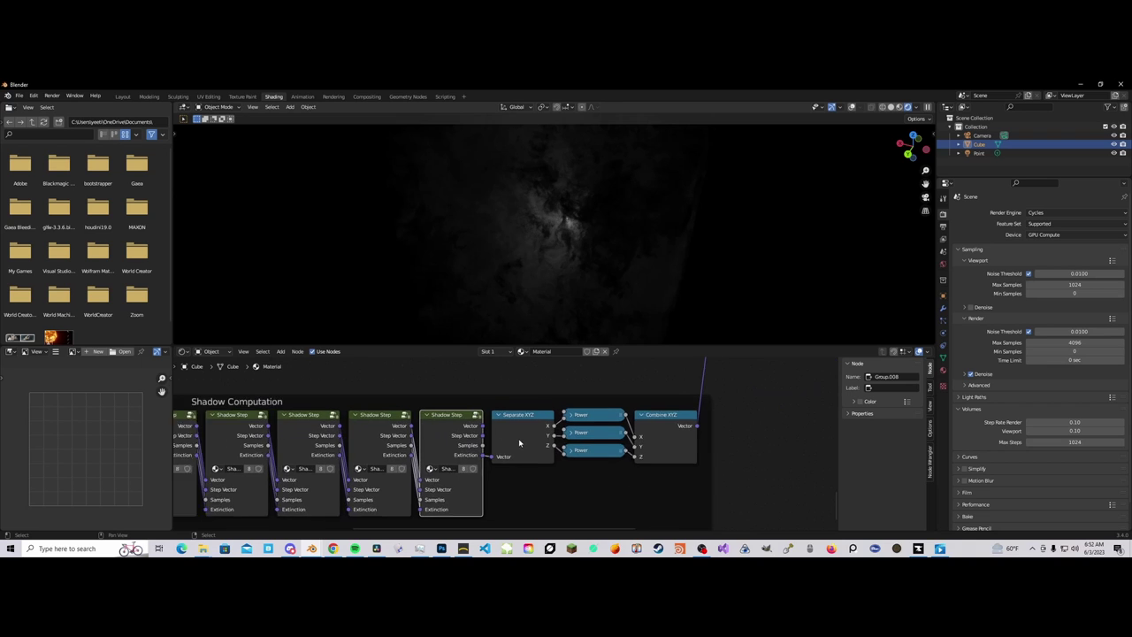
{"action": "left_click_drag", "start_coordinate": [522, 475], "coordinate": [641, 434]}
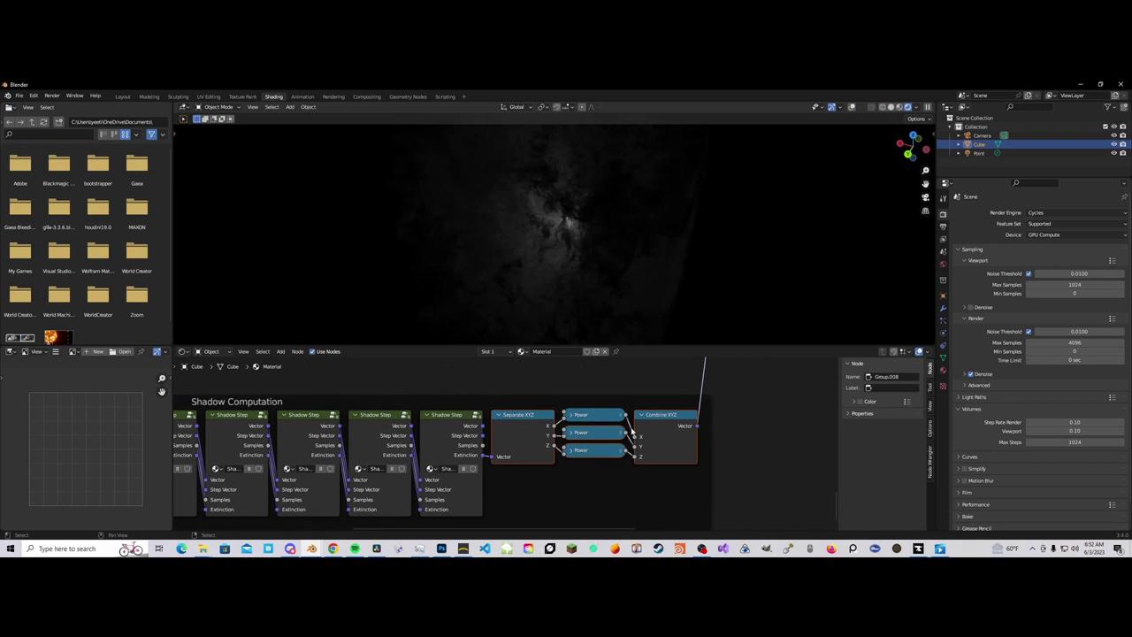
{"action": "left_click", "coordinate": [600, 419]}
Step: Trace the Combine XYZ output into the vector Multiply node and select the distance falloff nodes beside it
{"action": "scroll", "coordinate": [559, 471], "scroll_direction": "down", "scroll_amount": 2}
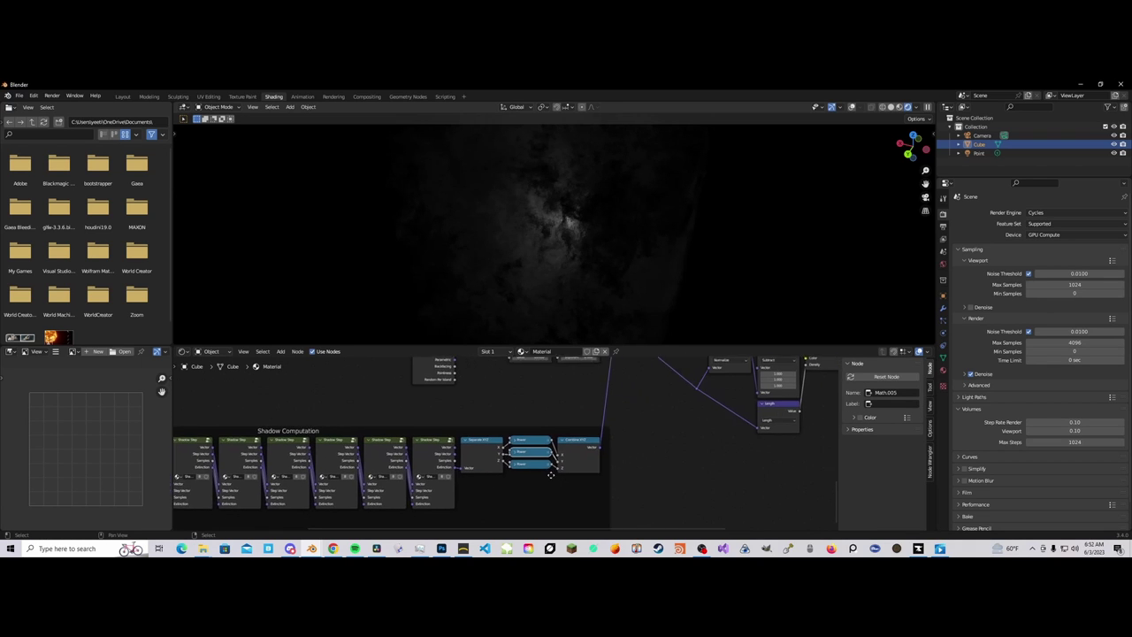
{"action": "scroll", "coordinate": [559, 471], "scroll_direction": "down", "scroll_amount": 2}
{"action": "middle_click_drag", "start_coordinate": [576, 434], "coordinate": [450, 487]}
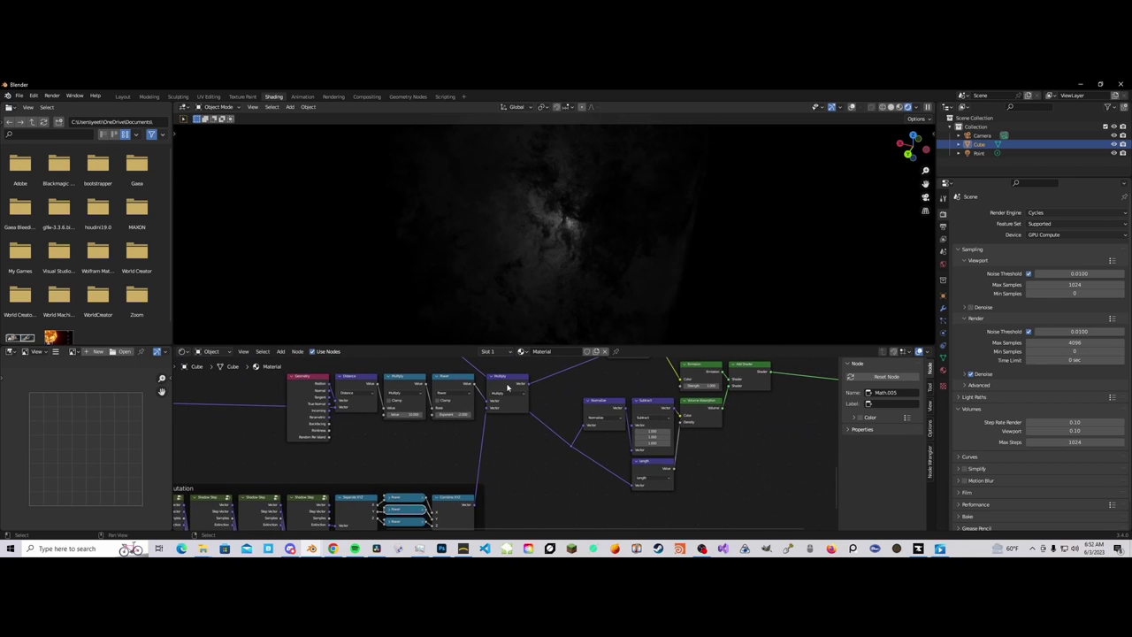
{"action": "middle_click_drag", "start_coordinate": [492, 390], "coordinate": [507, 418]}
{"action": "left_click_drag", "start_coordinate": [271, 405], "coordinate": [484, 456]}
Step: Open the first Shadow Step group in the Shadow Computation frame and examine its internal nodes
{"action": "scroll", "coordinate": [270, 402], "scroll_direction": "down", "scroll_amount": 3}
{"action": "middle_click_drag", "start_coordinate": [270, 402], "coordinate": [571, 423]}
{"action": "scroll", "coordinate": [464, 481], "scroll_direction": "down", "scroll_amount": 2}
{"action": "middle_click_drag", "start_coordinate": [486, 468], "coordinate": [517, 374]}
{"action": "scroll", "coordinate": [472, 422], "scroll_direction": "up", "scroll_amount": 5}
{"action": "left_click", "coordinate": [377, 454]}
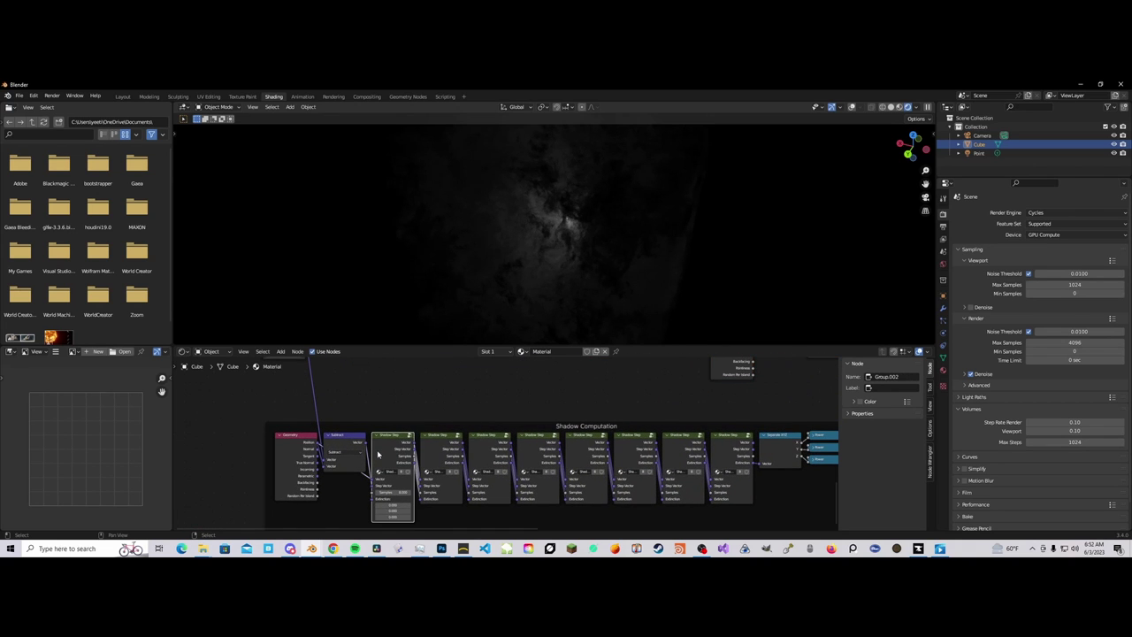
{"action": "key", "text": "Tab"}
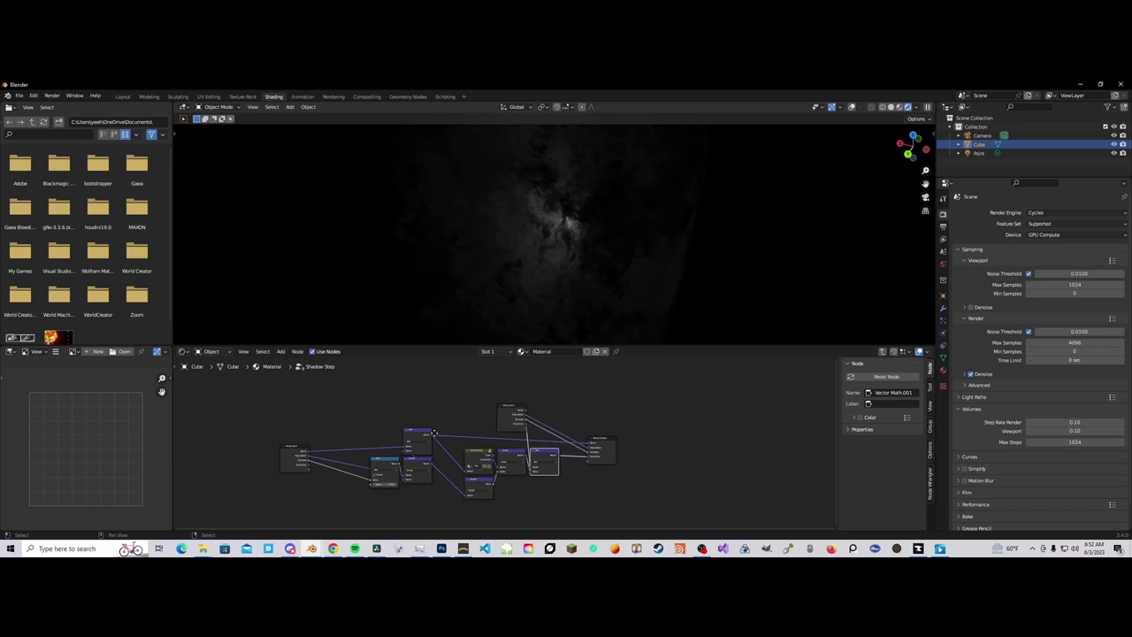
{"action": "scroll", "coordinate": [477, 431], "scroll_direction": "up", "scroll_amount": 2}
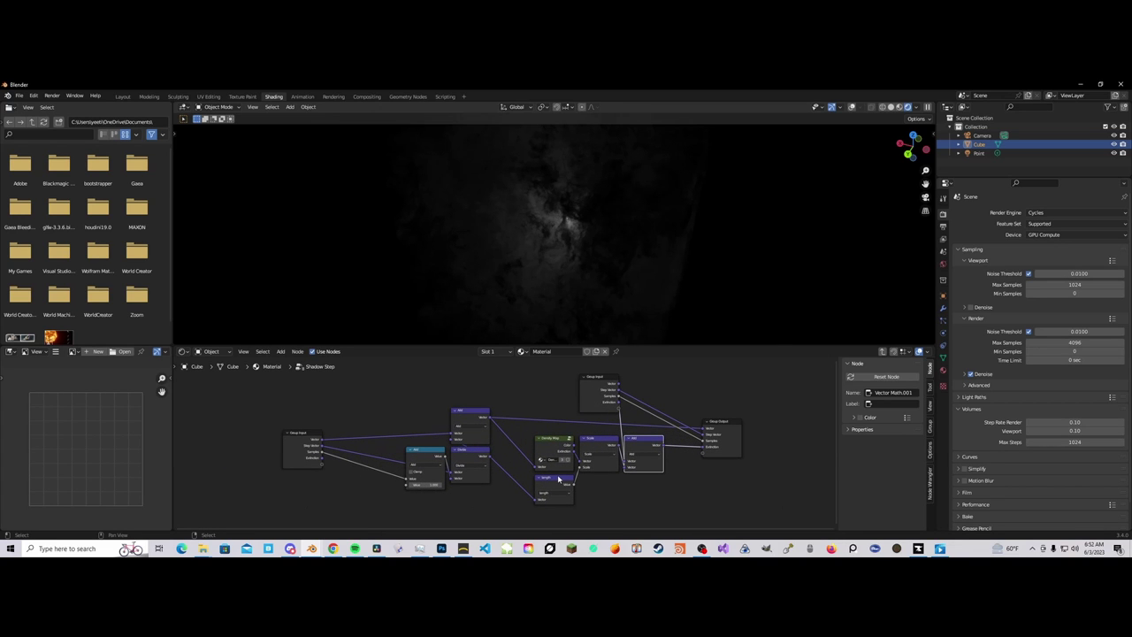
{"action": "scroll", "coordinate": [442, 456], "scroll_direction": "up", "scroll_amount": 4}
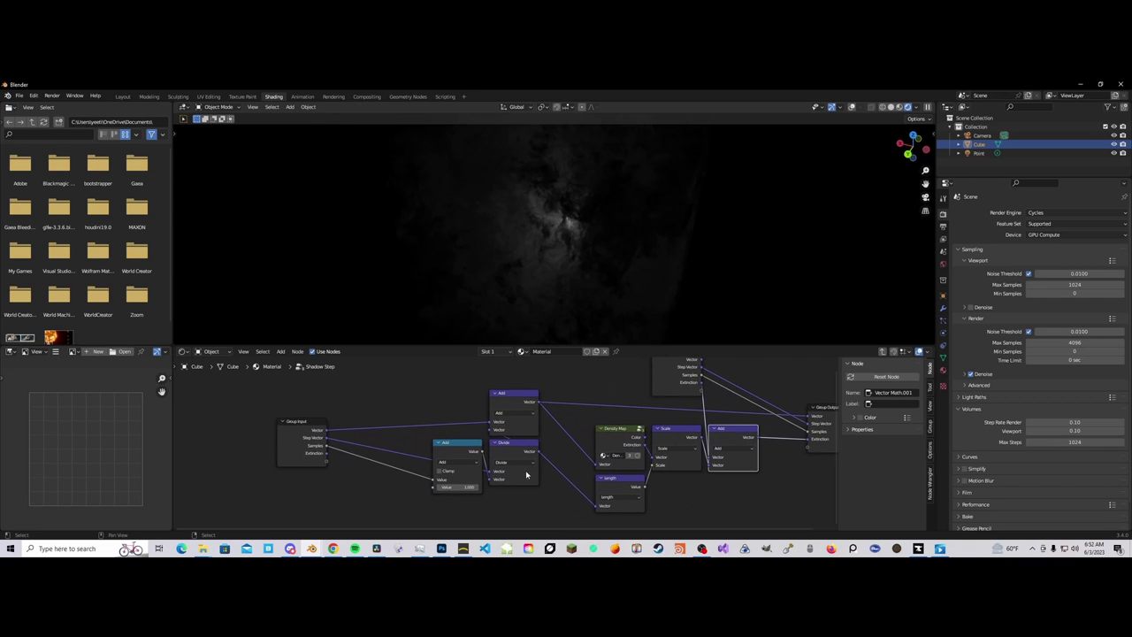
{"action": "scroll", "coordinate": [416, 434], "scroll_direction": "up", "scroll_amount": 3}
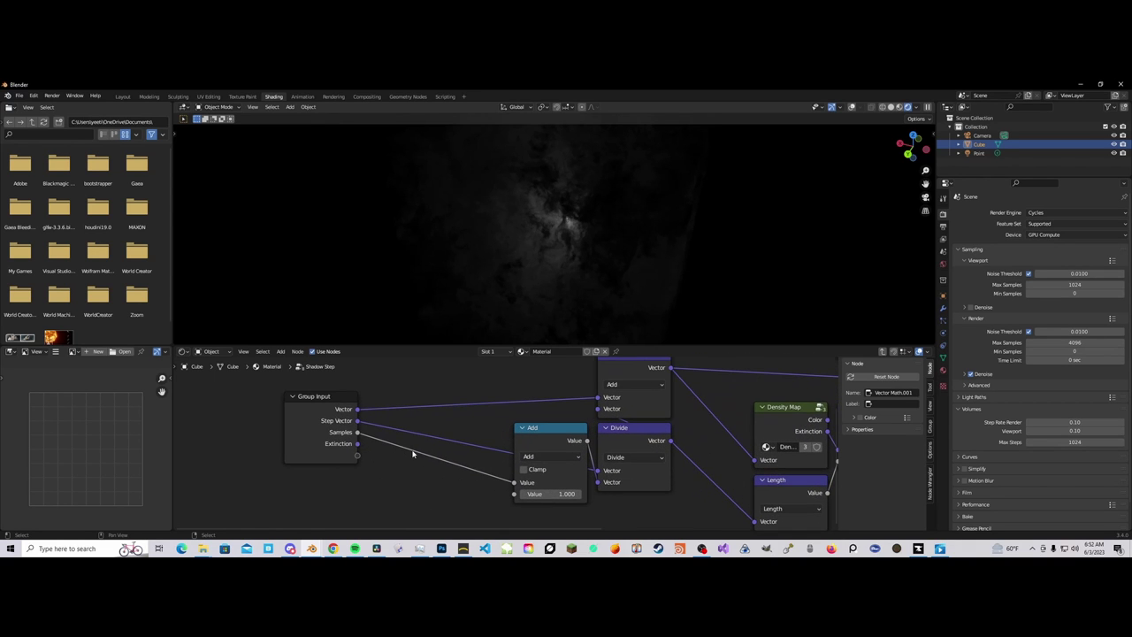
Step: Select the Group Input, the vector Add and the Group Output to follow the Vector path, then exit the group
{"action": "left_click", "coordinate": [338, 410]}
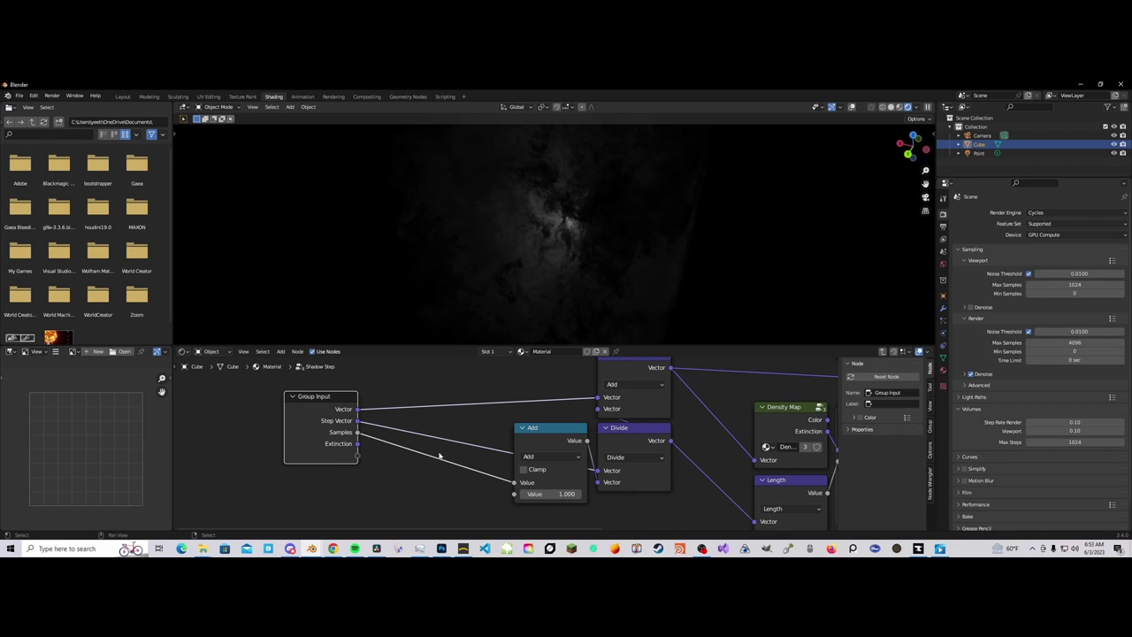
{"action": "scroll", "coordinate": [427, 454], "scroll_direction": "down", "scroll_amount": 2}
{"action": "left_click", "coordinate": [568, 427]}
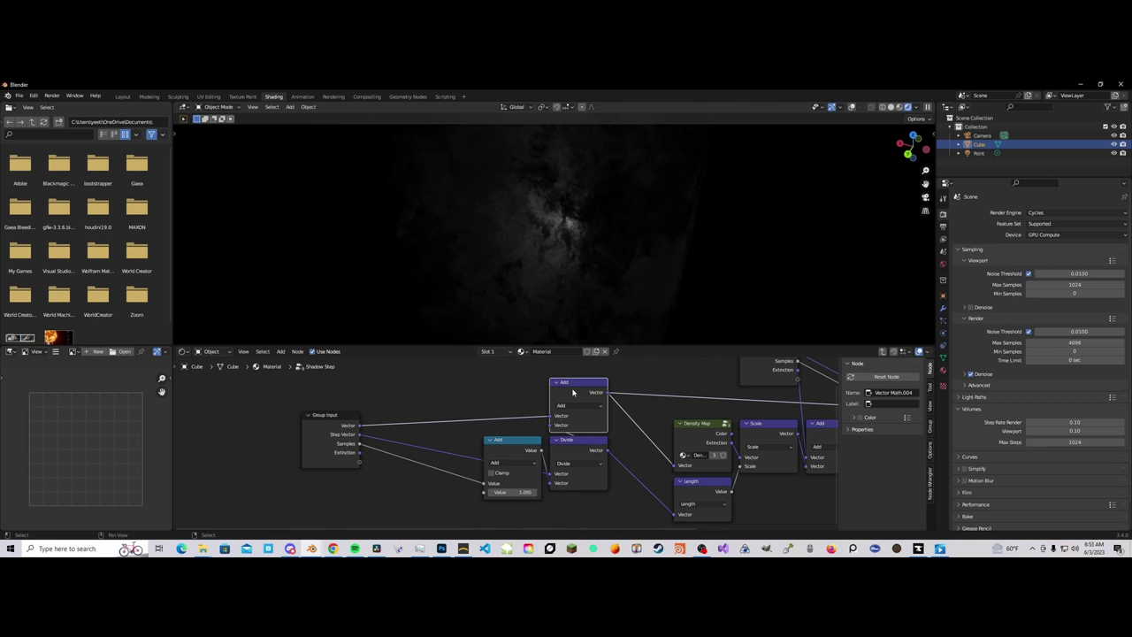
{"action": "scroll", "coordinate": [572, 391], "scroll_direction": "down", "scroll_amount": 1}
{"action": "middle_click_drag", "start_coordinate": [572, 392], "coordinate": [399, 431]}
{"action": "left_click", "coordinate": [230, 449]}
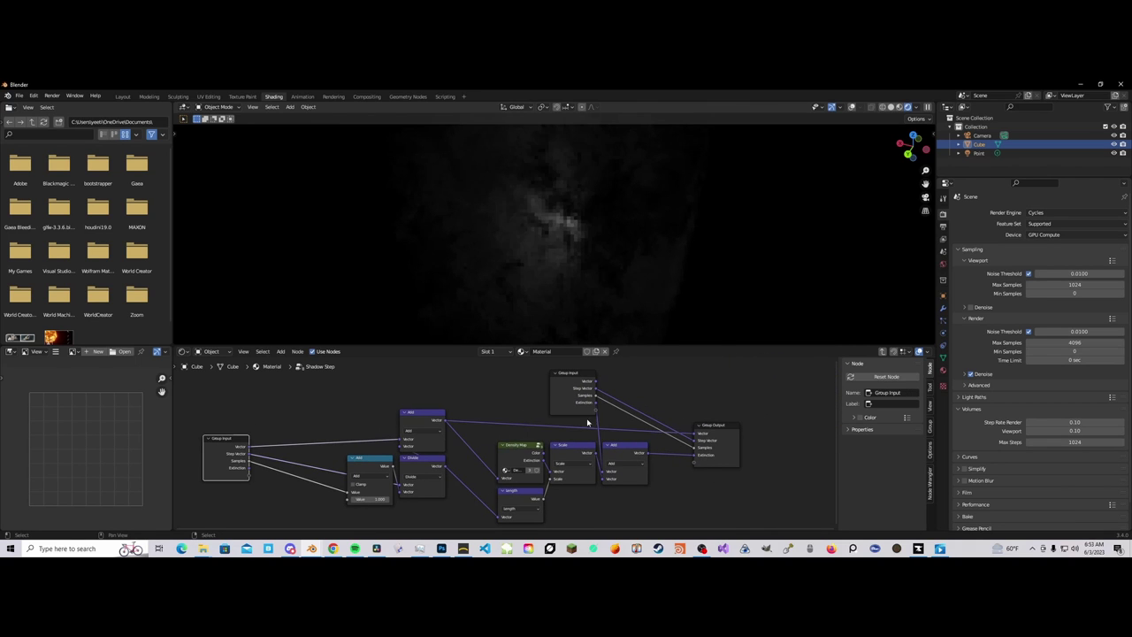
{"action": "left_click", "coordinate": [722, 433]}
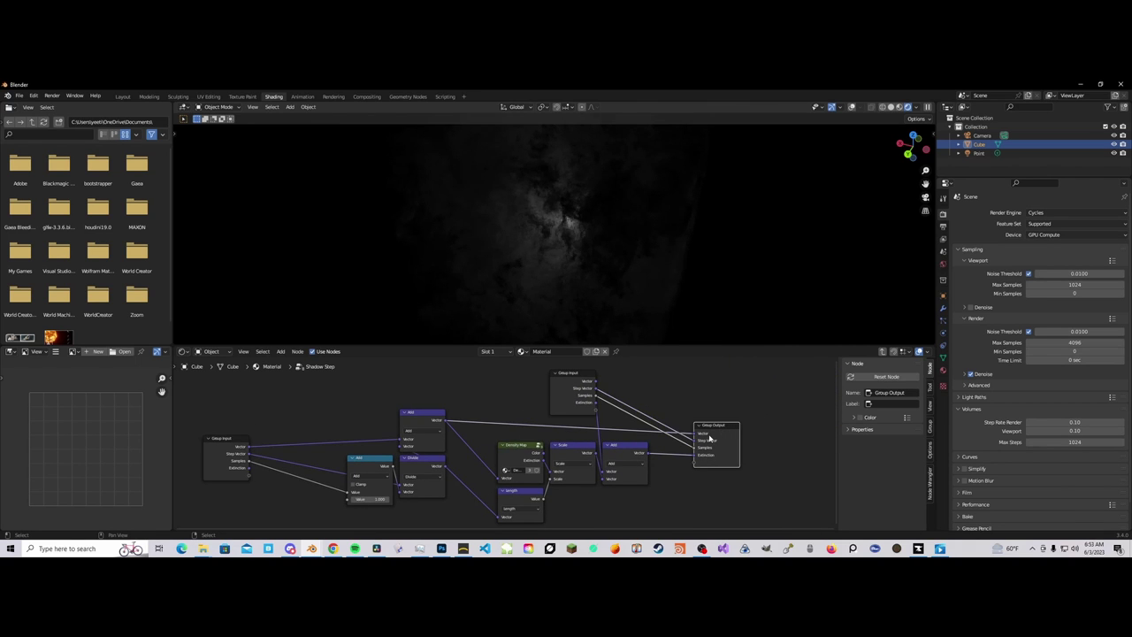
{"action": "middle_click_drag", "start_coordinate": [709, 437], "coordinate": [662, 435]}
{"action": "key", "text": "Tab"}
Step: Open the second Shadow Step group, select its Group Input, vector Add and Group Output in turn, and exit the group
{"action": "left_click", "coordinate": [433, 446]}
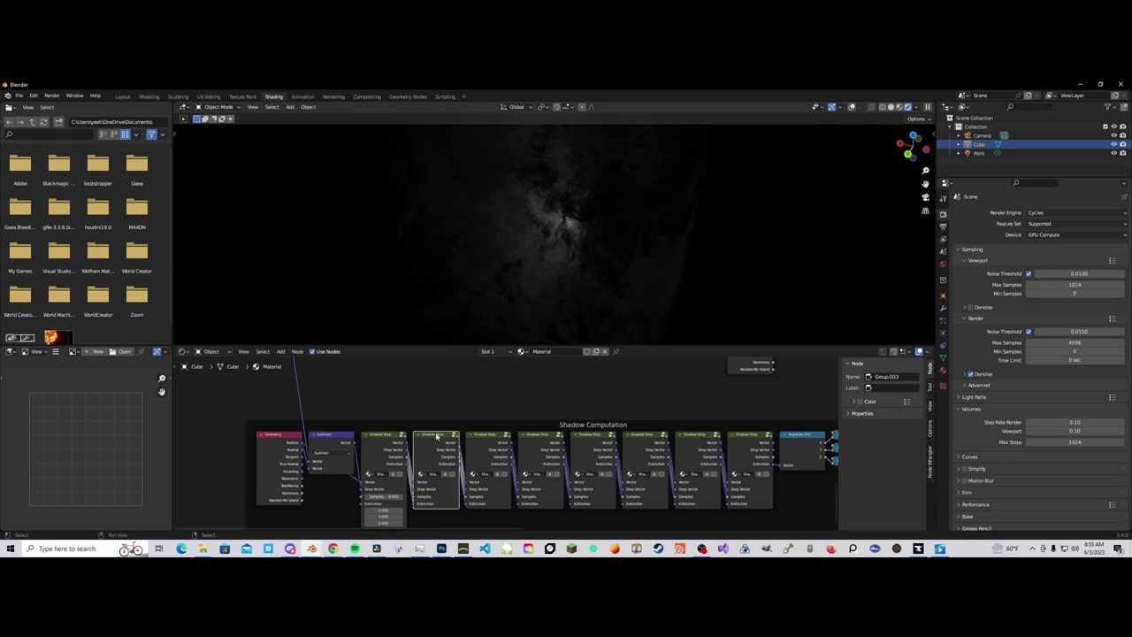
{"action": "key", "text": "Tab"}
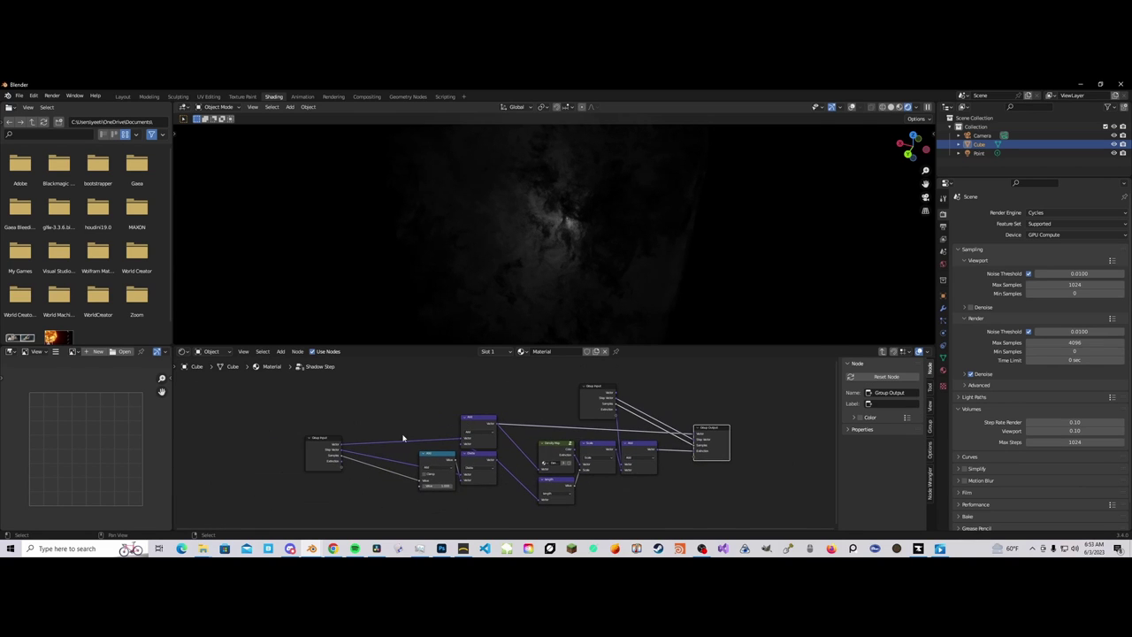
{"action": "left_click", "coordinate": [324, 450]}
{"action": "left_click", "coordinate": [476, 425]}
{"action": "left_click", "coordinate": [707, 446]}
{"action": "key", "text": "Tab"}
Step: Reopen the first Shadow Step group and examine the Add and Divide nodes fed by Step Vector and Samples
{"action": "scroll", "coordinate": [693, 453], "scroll_direction": "up", "scroll_amount": 5}
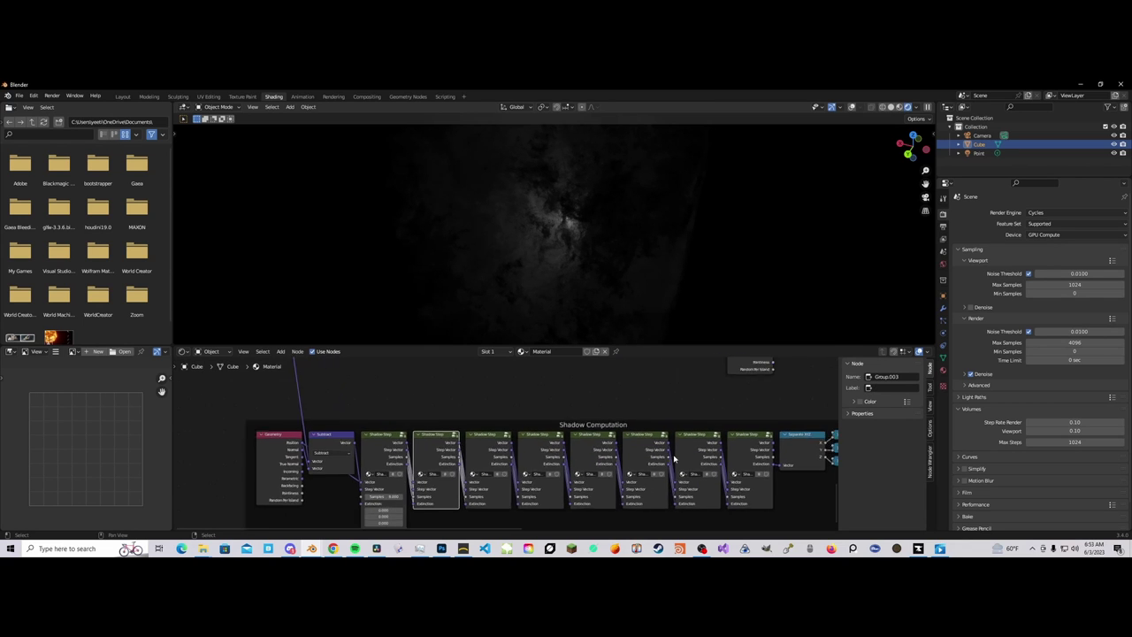
{"action": "left_click", "coordinate": [501, 457]}
{"action": "left_click", "coordinate": [351, 443]}
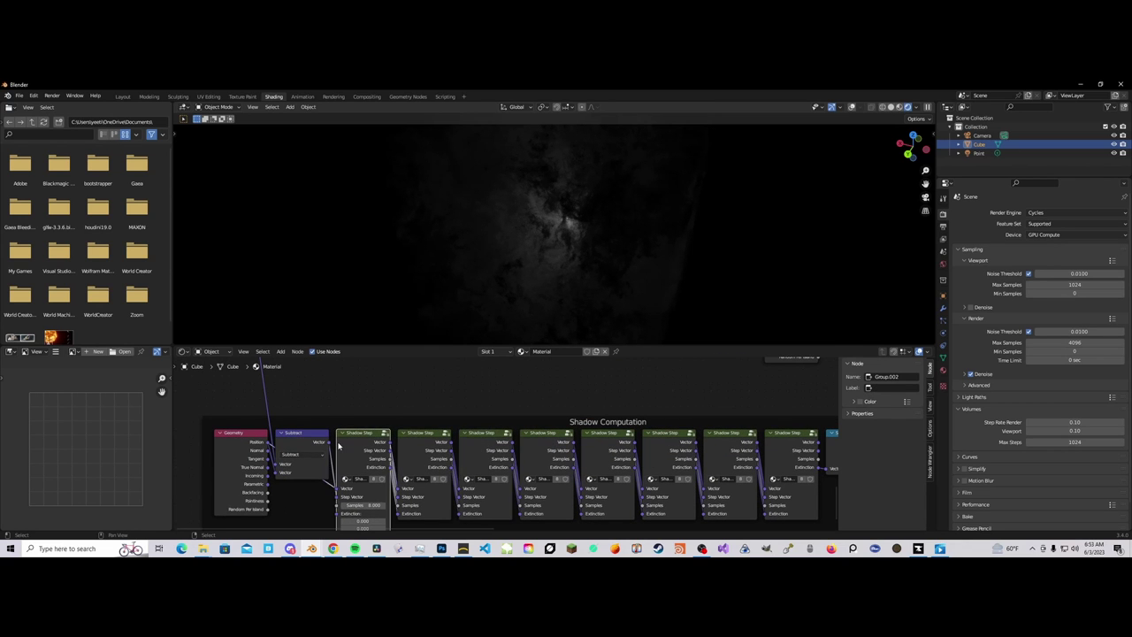
{"action": "key", "text": "Tab"}
{"action": "middle_click_drag", "start_coordinate": [388, 452], "coordinate": [427, 442]}
{"action": "scroll", "coordinate": [459, 453], "scroll_direction": "up", "scroll_amount": 3}
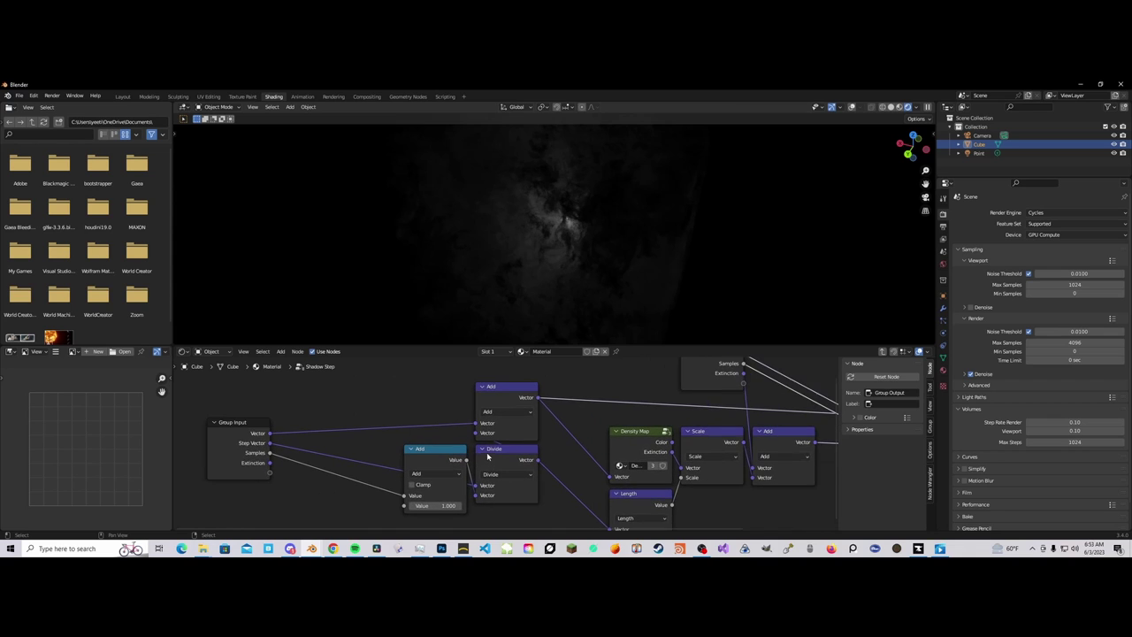
Step: Trace the Divide, Group Input and Math Add nodes in the Shadow Step group, exit it and inspect the volume from another angle
{"action": "left_click", "coordinate": [489, 467]}
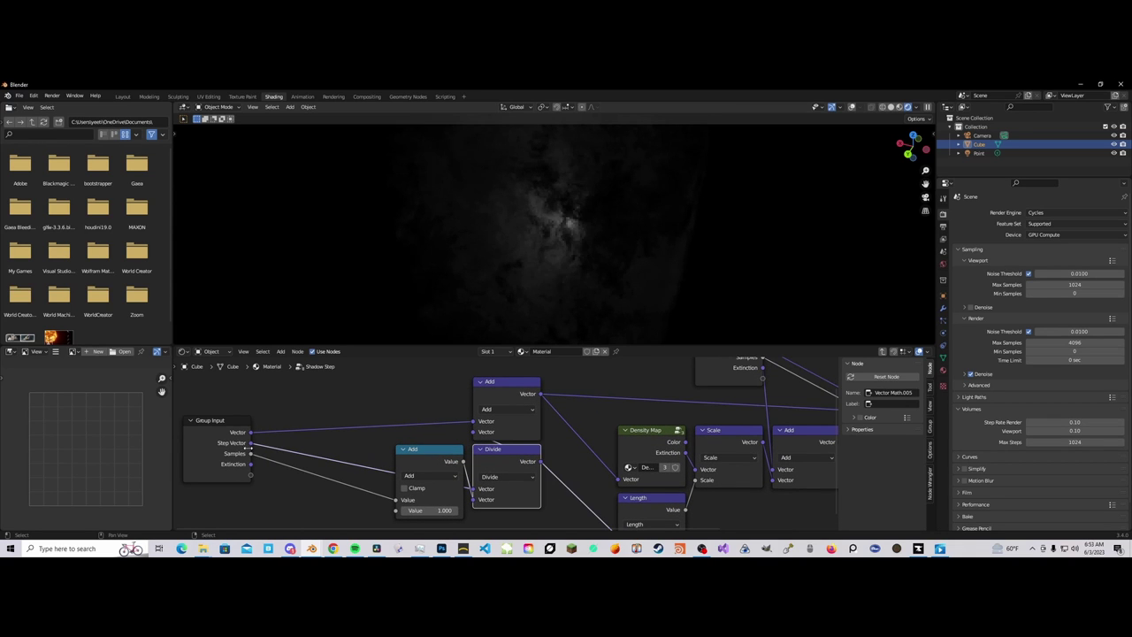
{"action": "left_click", "coordinate": [240, 454]}
{"action": "left_click", "coordinate": [427, 464]}
{"action": "scroll", "coordinate": [372, 449], "scroll_direction": "down", "scroll_amount": 3}
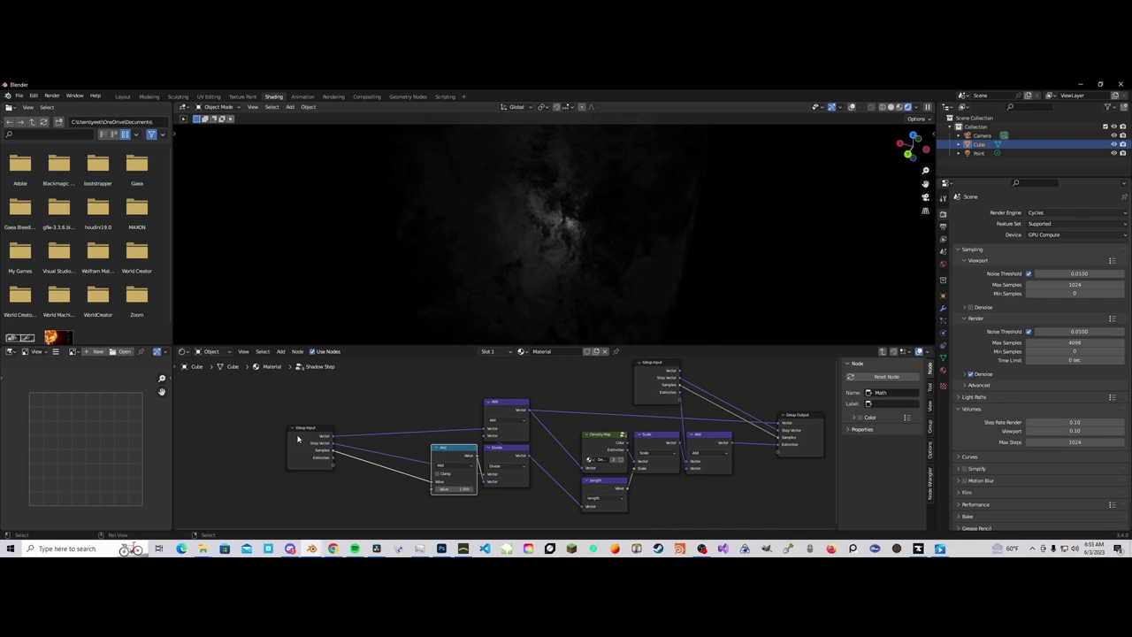
{"action": "key", "text": "Tab"}
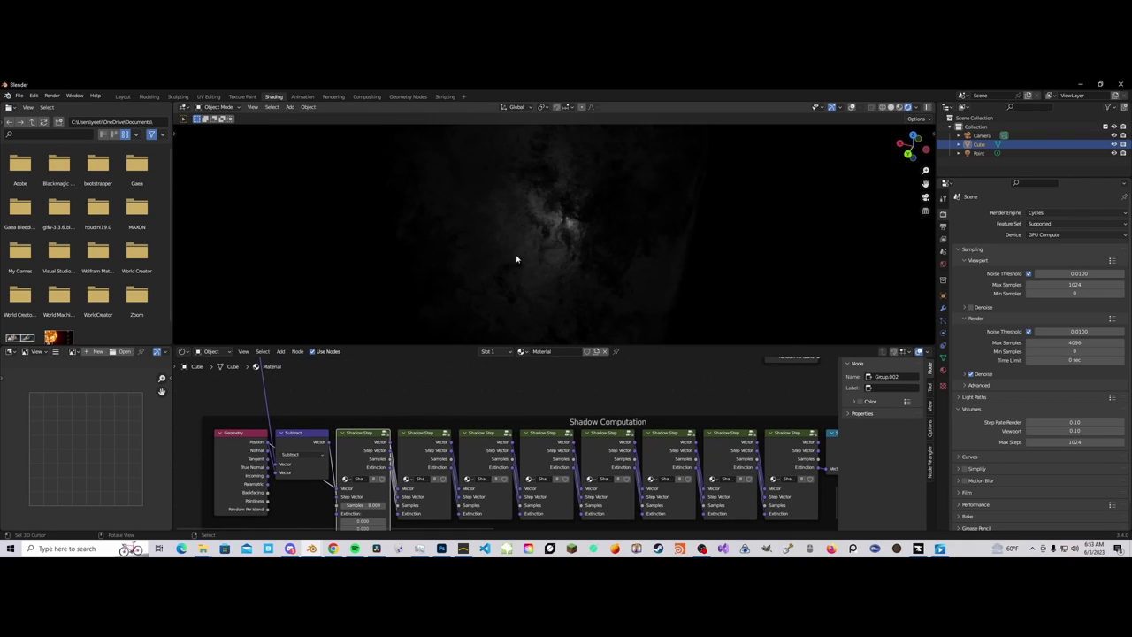
{"action": "middle_click_drag", "start_coordinate": [564, 253], "coordinate": [571, 250]}
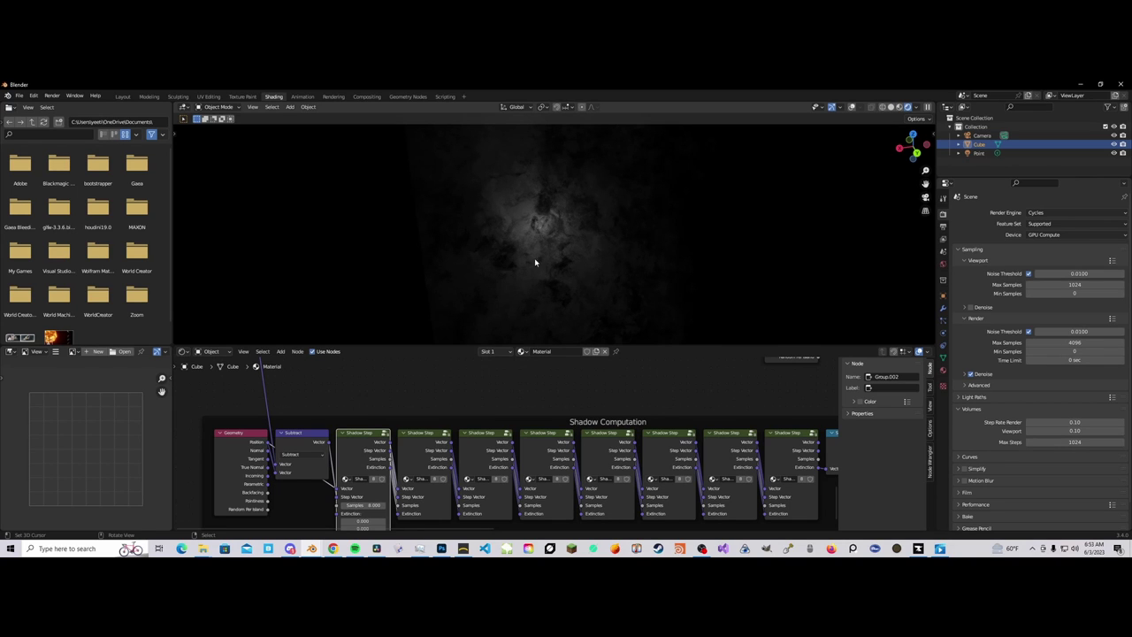
{"action": "scroll", "coordinate": [539, 239], "scroll_direction": "down", "scroll_amount": 1}
{"action": "middle_click_drag", "start_coordinate": [558, 235], "coordinate": [539, 228]}
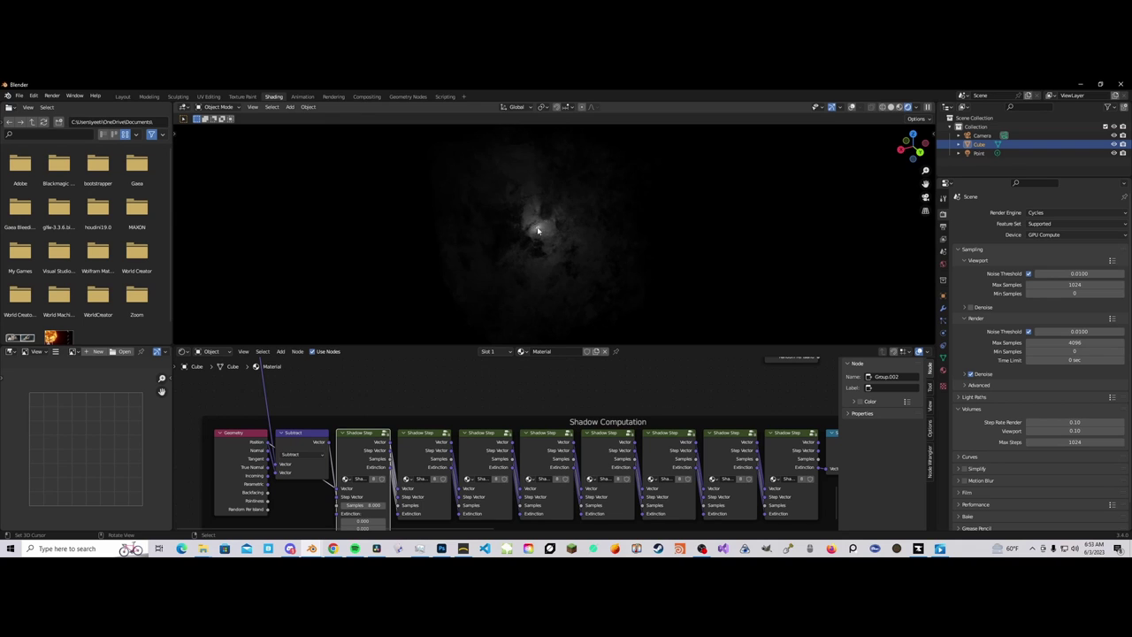
Step: Open the last Shadow Step group in the chain, examine its nodes back to the Group Input, and exit the group
{"action": "middle_click_drag", "start_coordinate": [778, 445], "coordinate": [553, 441]}
{"action": "left_click", "coordinate": [739, 429]}
{"action": "key", "text": "Tab"}
{"action": "scroll", "coordinate": [697, 434], "scroll_direction": "down", "scroll_amount": 3}
{"action": "scroll", "coordinate": [561, 441], "scroll_direction": "up", "scroll_amount": 3}
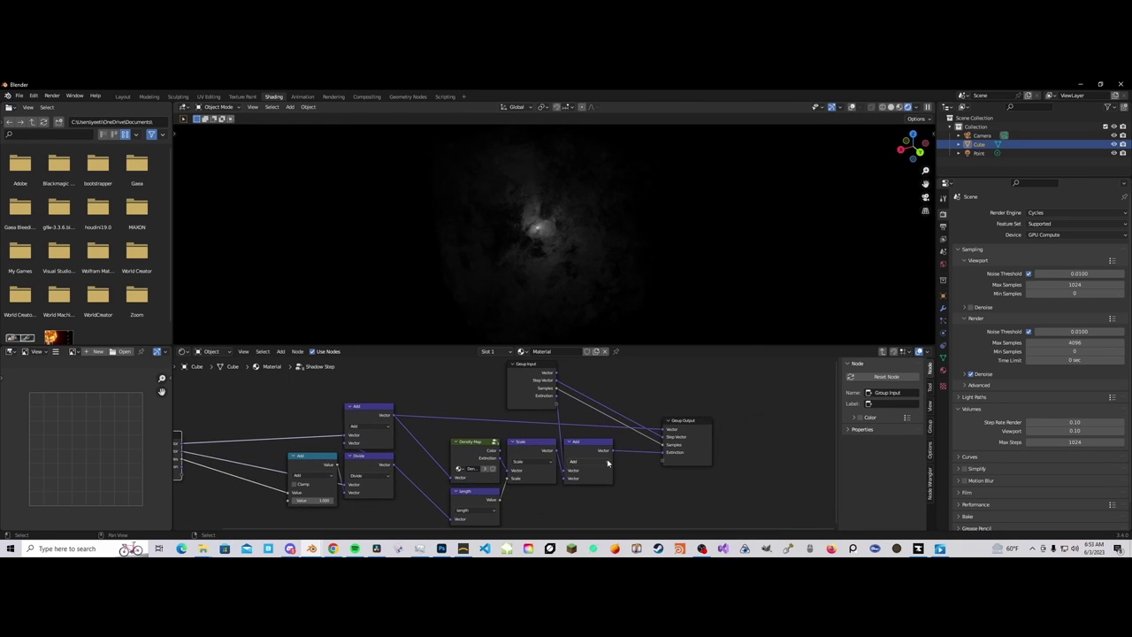
{"action": "scroll", "coordinate": [496, 441], "scroll_direction": "up", "scroll_amount": 1}
{"action": "middle_click_drag", "start_coordinate": [364, 410], "coordinate": [566, 408]}
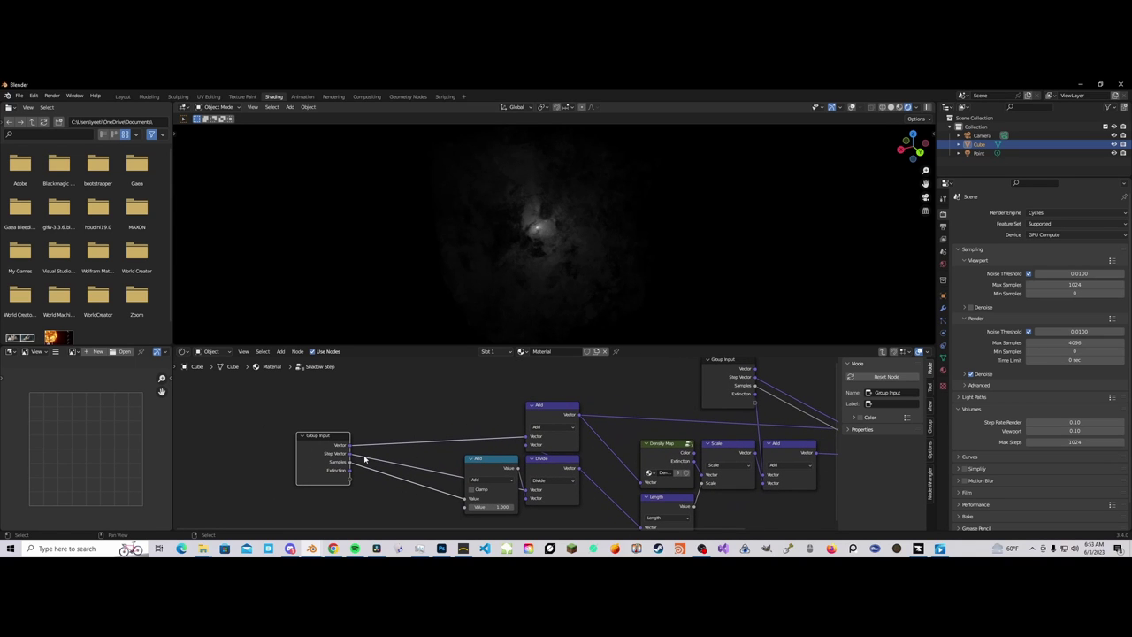
{"action": "key", "text": "Tab"}
Step: Reopen the last Shadow Step group and select the Math Add node that receives Samples
{"action": "scroll", "coordinate": [375, 457], "scroll_direction": "down", "scroll_amount": 2}
{"action": "key", "text": "Tab"}
{"action": "scroll", "coordinate": [460, 464], "scroll_direction": "down", "scroll_amount": 3}
{"action": "left_click", "coordinate": [486, 461]}
{"action": "left_click_drag", "start_coordinate": [407, 447], "coordinate": [554, 505]}
{"action": "left_click", "coordinate": [504, 463]}
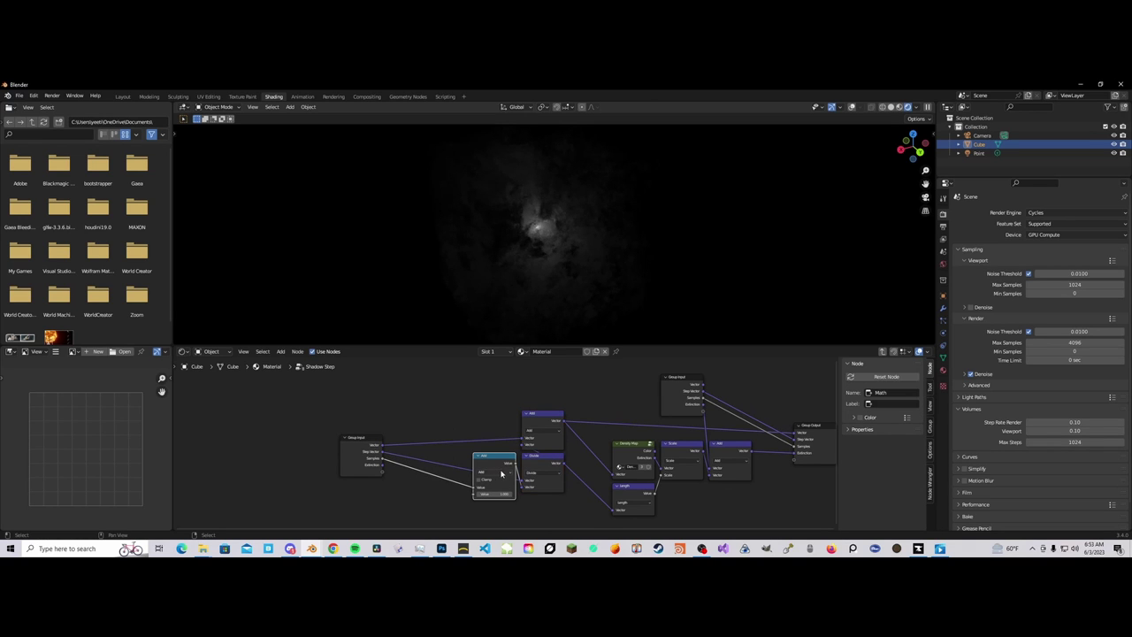
{"action": "left_click", "coordinate": [422, 469]}
Step: Examine how the Math Add node feeds the Divide node, select Divide, and exit the group
{"action": "scroll", "coordinate": [489, 478], "scroll_direction": "up", "scroll_amount": 1}
{"action": "scroll", "coordinate": [522, 451], "scroll_direction": "up", "scroll_amount": 2}
{"action": "middle_click_drag", "start_coordinate": [531, 440], "coordinate": [531, 453]}
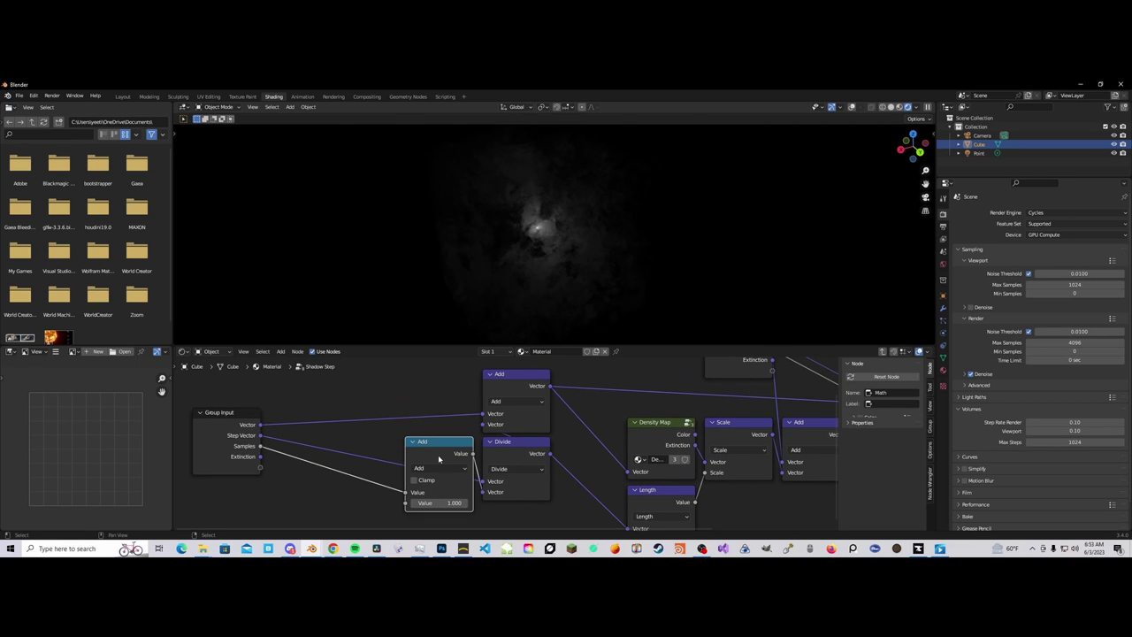
{"action": "scroll", "coordinate": [252, 442], "scroll_direction": "down", "scroll_amount": 1}
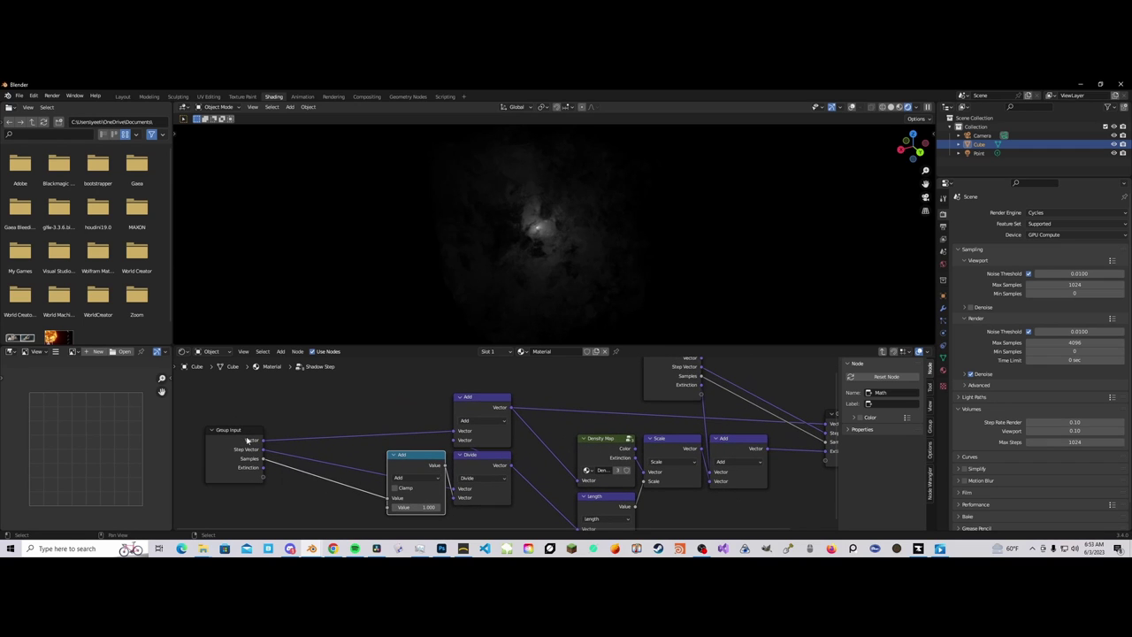
{"action": "scroll", "coordinate": [354, 445], "scroll_direction": "down", "scroll_amount": 2}
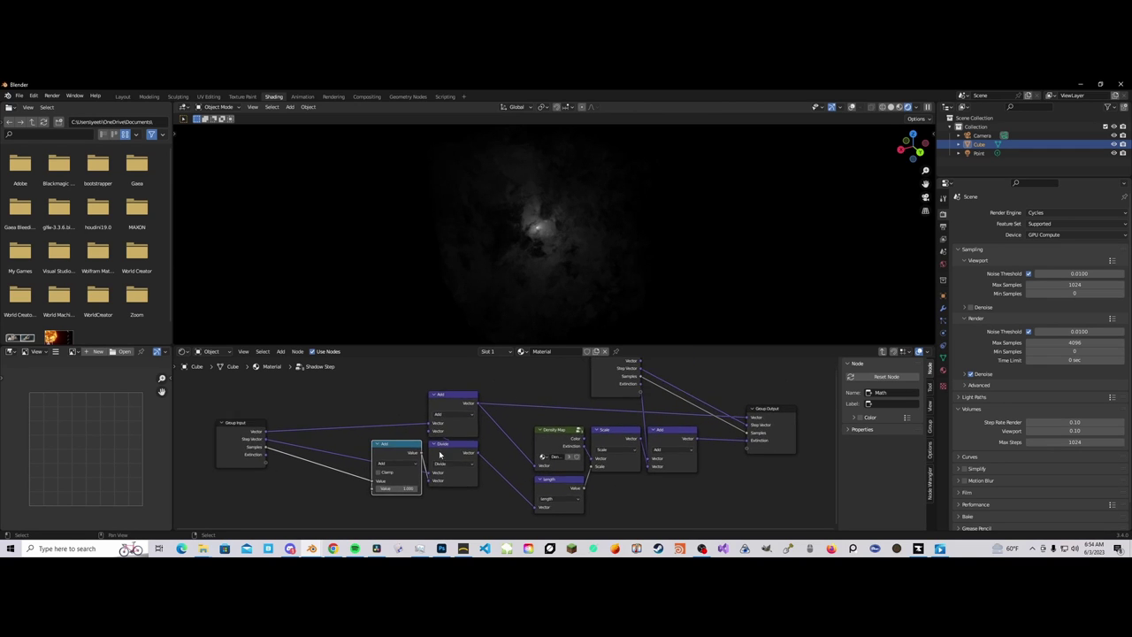
{"action": "scroll", "coordinate": [433, 455], "scroll_direction": "up", "scroll_amount": 1}
{"action": "left_click", "coordinate": [429, 457]}
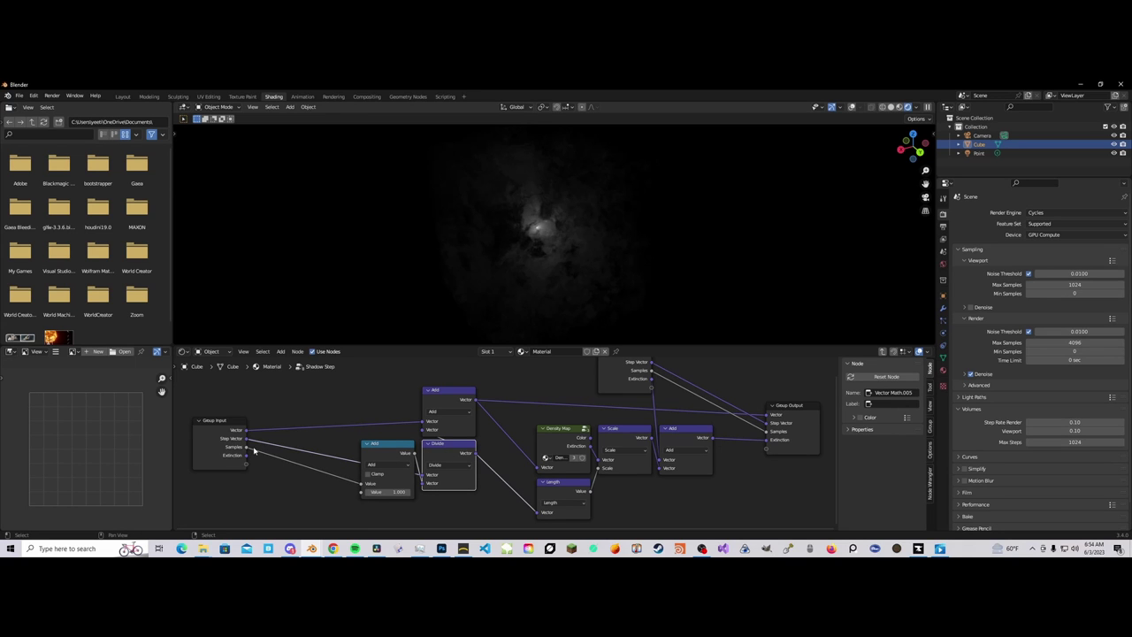
{"action": "key", "text": "Tab"}
Step: Look over the Shadow Step chain and open the first Shadow Step group
{"action": "scroll", "coordinate": [316, 455], "scroll_direction": "down", "scroll_amount": 2}
{"action": "middle_click_drag", "start_coordinate": [644, 468], "coordinate": [560, 467]}
{"action": "scroll", "coordinate": [560, 467], "scroll_direction": "up", "scroll_amount": 1}
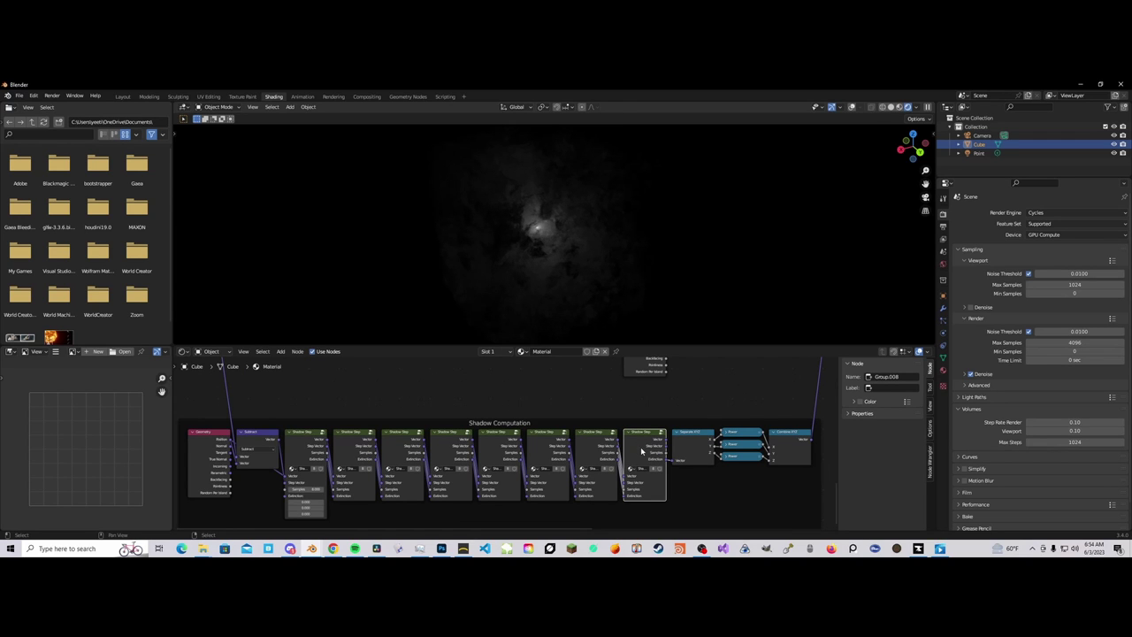
{"action": "scroll", "coordinate": [329, 422], "scroll_direction": "down", "scroll_amount": 1}
{"action": "middle_click_drag", "start_coordinate": [325, 421], "coordinate": [383, 417]}
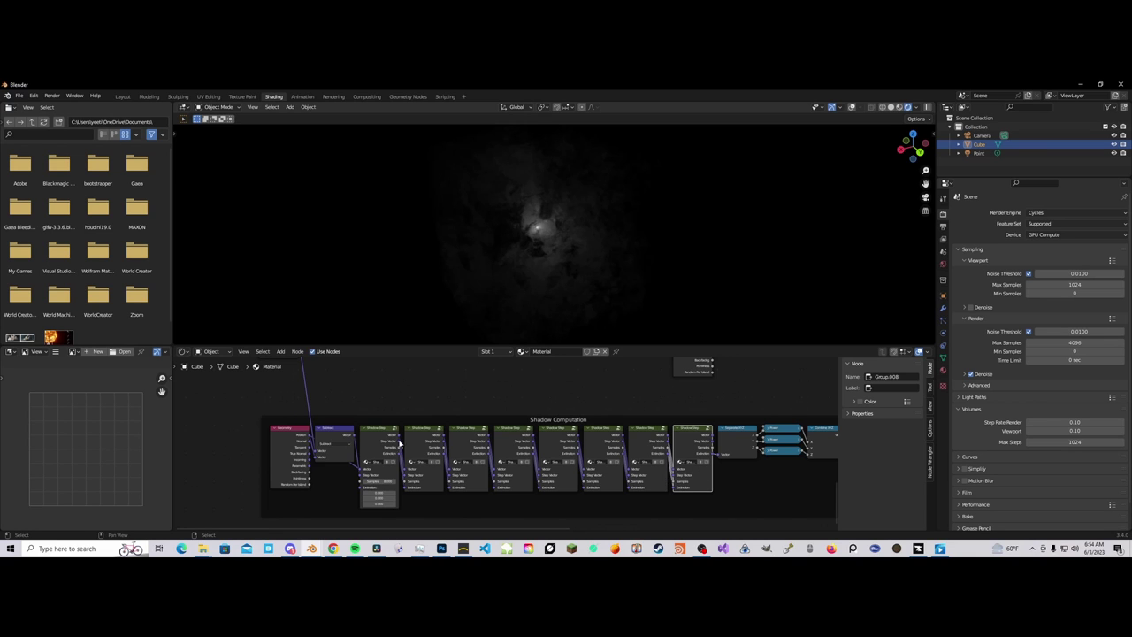
{"action": "key", "text": "Tab"}
{"action": "scroll", "coordinate": [501, 443], "scroll_direction": "up", "scroll_amount": 4}
{"action": "left_click", "coordinate": [561, 489]}
Step: Select the Density Map node inside the Shadow Step, examine its internal nodes, and exit back to the Shadow Step group
{"action": "scroll", "coordinate": [583, 469], "scroll_direction": "up", "scroll_amount": 2}
{"action": "left_click", "coordinate": [549, 453]}
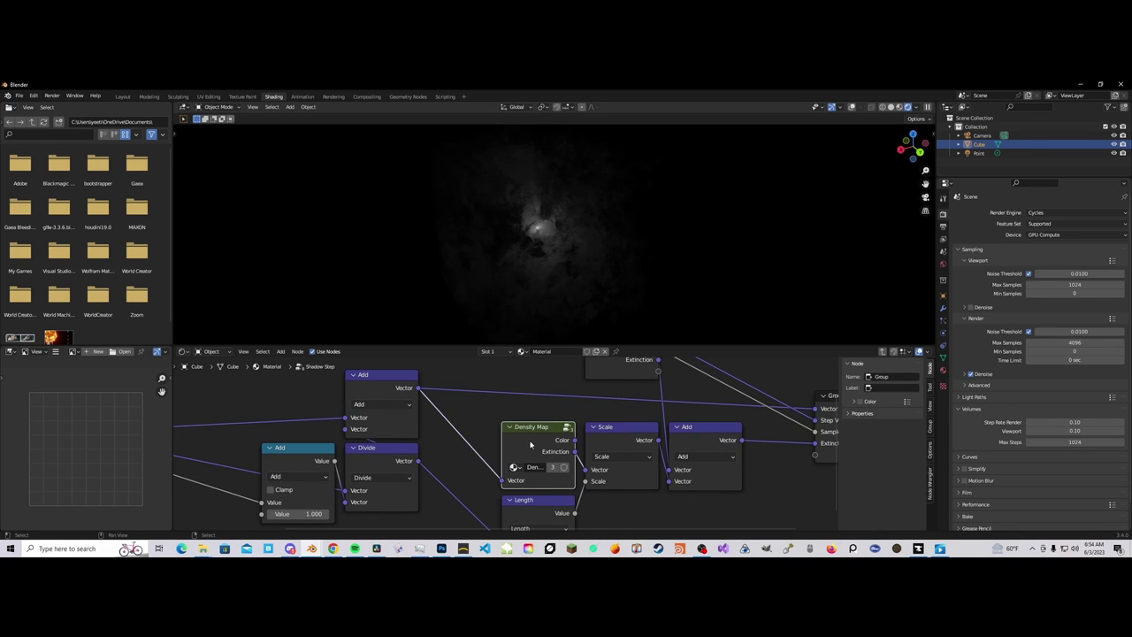
{"action": "left_click_drag", "start_coordinate": [471, 421], "coordinate": [542, 451]}
{"action": "key", "text": "Tab"}
{"action": "key", "text": "Home"}
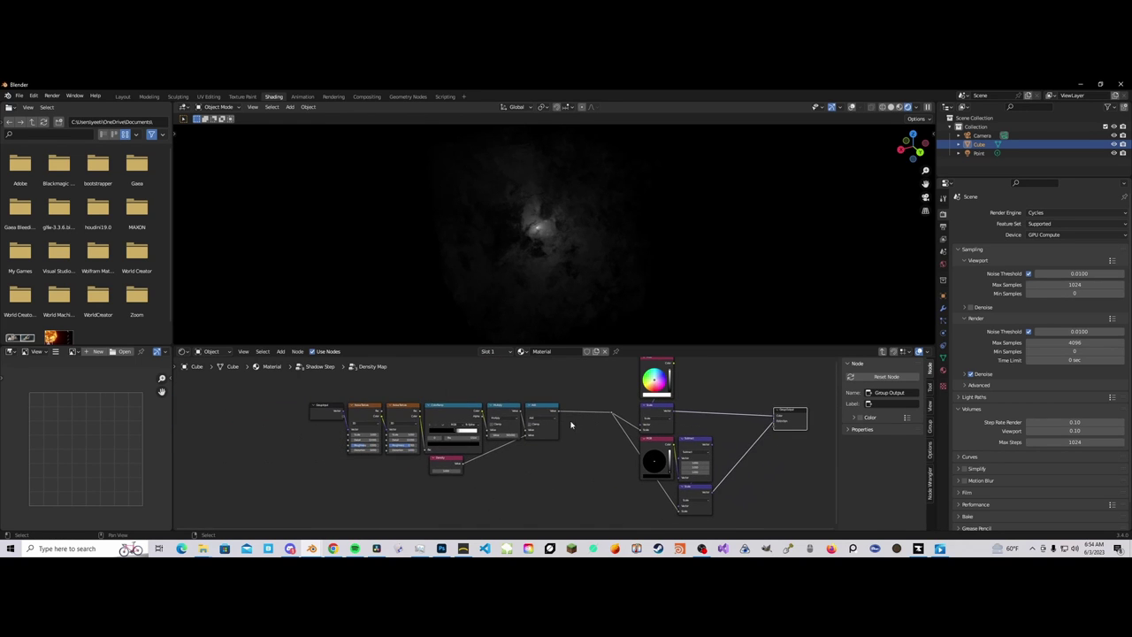
{"action": "left_click_drag", "start_coordinate": [354, 403], "coordinate": [697, 504]}
{"action": "key", "text": "Tab"}
Step: Select the Length and Density Map nodes in turn to examine the step length and extinction passed to Scale
{"action": "scroll", "coordinate": [619, 432], "scroll_direction": "up", "scroll_amount": 3}
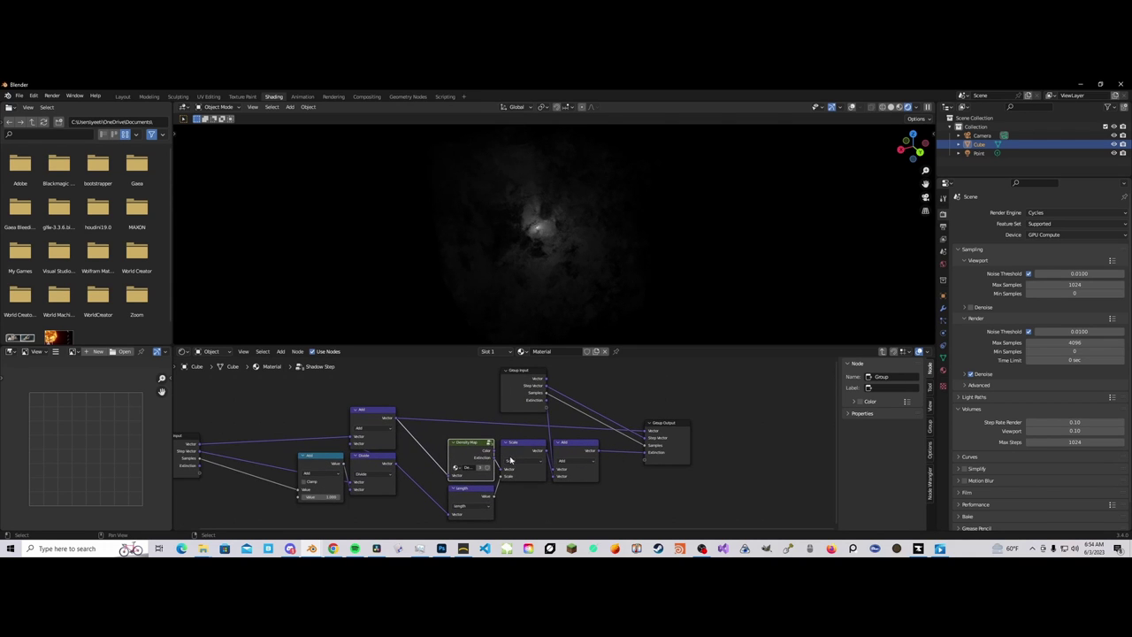
{"action": "left_click", "coordinate": [498, 485]}
{"action": "left_click", "coordinate": [460, 497]}
{"action": "middle_click_drag", "start_coordinate": [453, 516], "coordinate": [519, 501]}
{"action": "scroll", "coordinate": [522, 451], "scroll_direction": "up", "scroll_amount": 2}
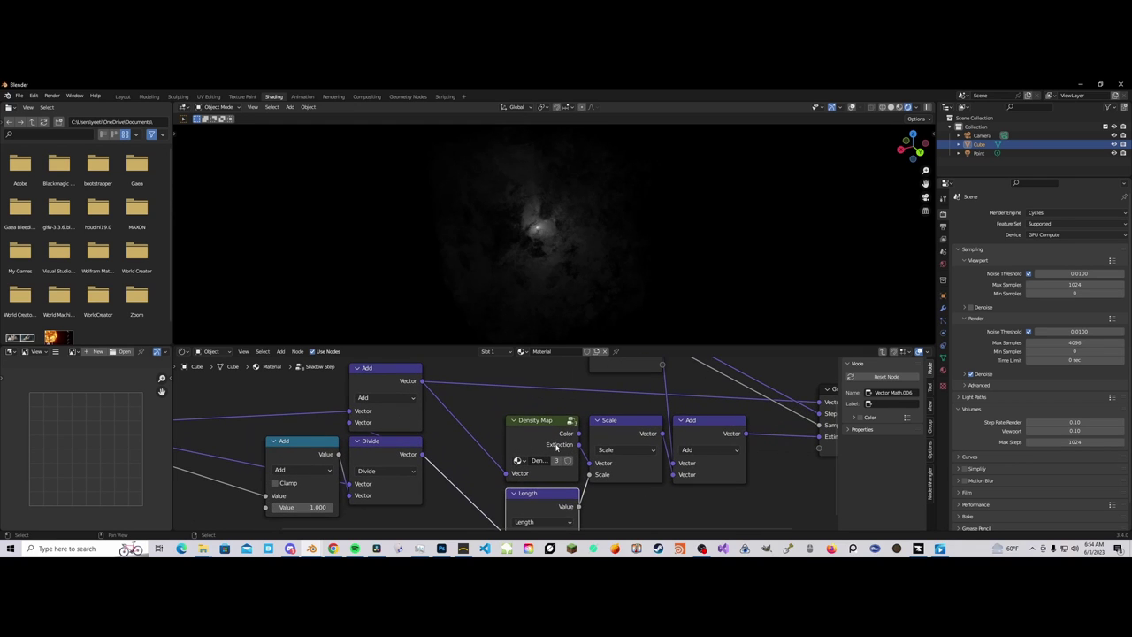
{"action": "left_click", "coordinate": [561, 448]}
{"action": "middle_click_drag", "start_coordinate": [595, 459], "coordinate": [506, 462]}
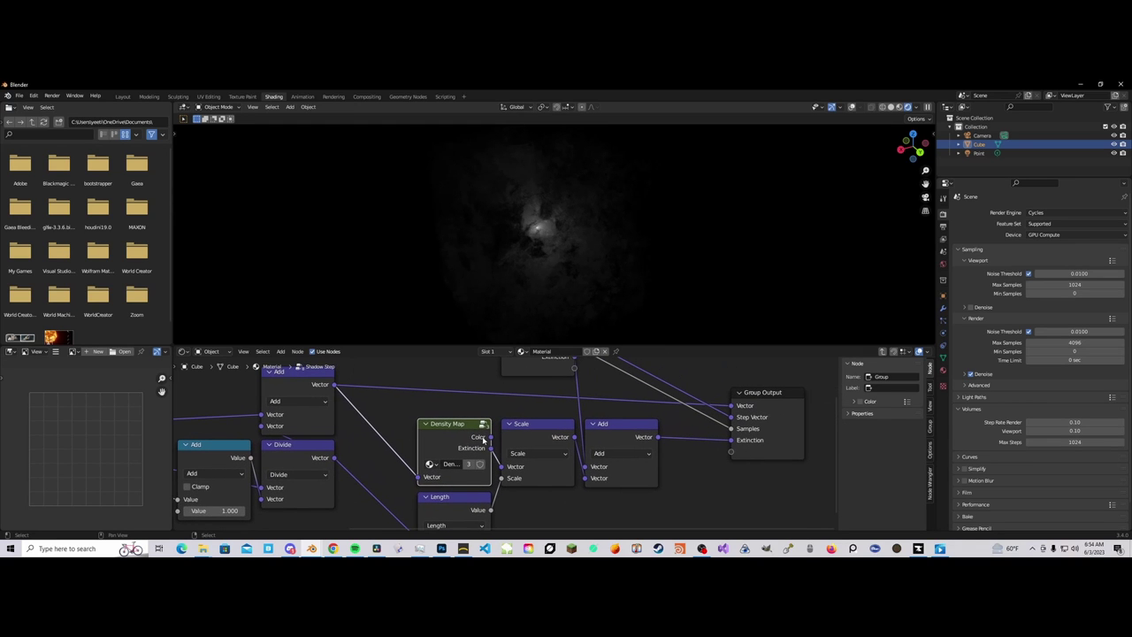
{"action": "scroll", "coordinate": [551, 482], "scroll_direction": "down", "scroll_amount": 2}
{"action": "middle_click_drag", "start_coordinate": [540, 477], "coordinate": [525, 451]}
{"action": "left_click", "coordinate": [461, 471]}
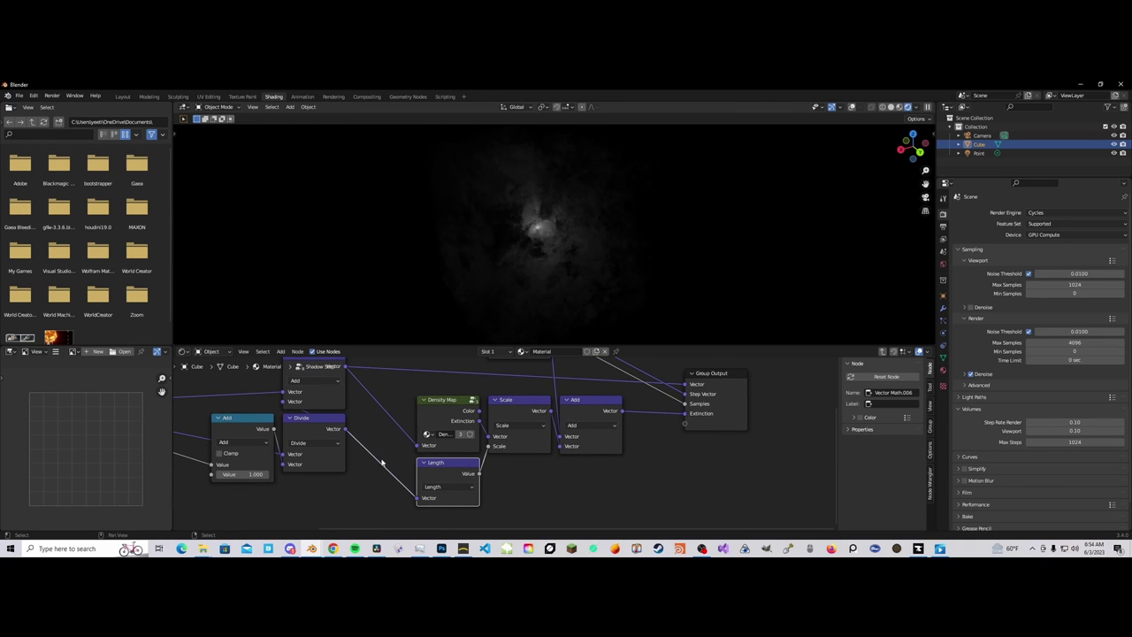
Step: Follow the Extinction path through the Scale, vector Add, upper Group Input and Group Output nodes, then exit the group
{"action": "middle_click_drag", "start_coordinate": [380, 447], "coordinate": [401, 457]}
{"action": "middle_click_drag", "start_coordinate": [542, 426], "coordinate": [506, 474]}
{"action": "left_click", "coordinate": [492, 451]}
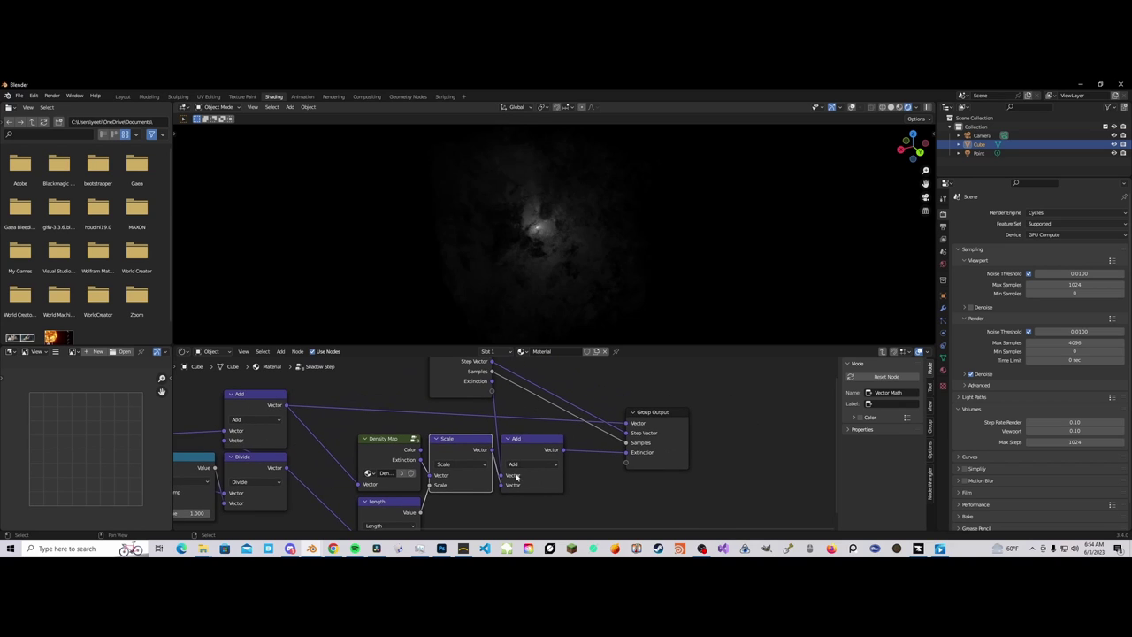
{"action": "left_click", "coordinate": [511, 451]}
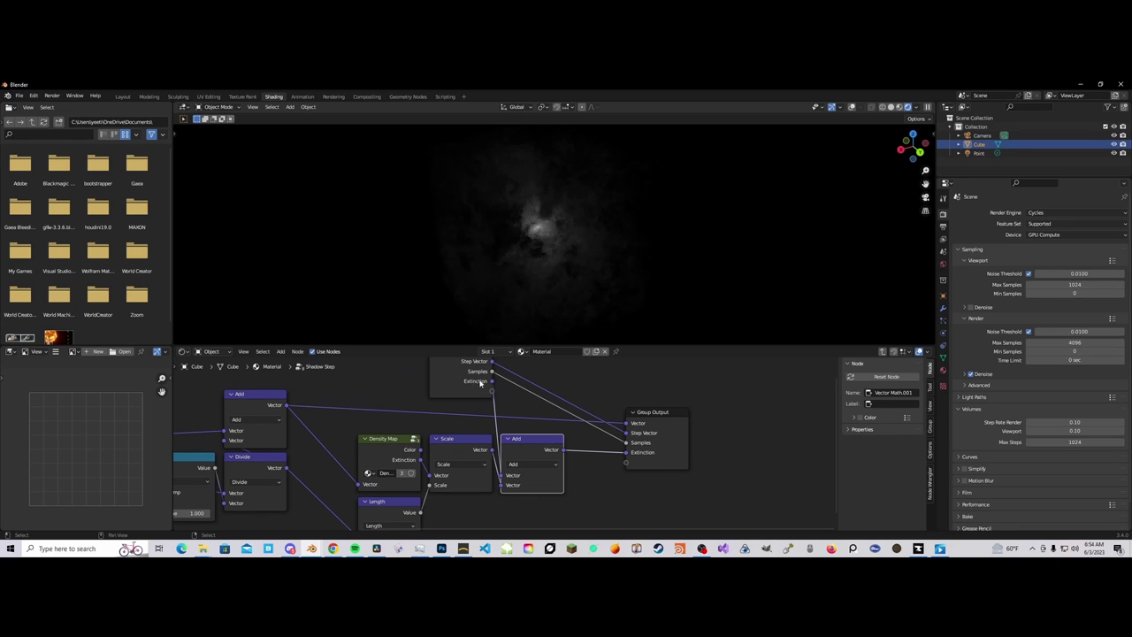
{"action": "left_click", "coordinate": [485, 388]}
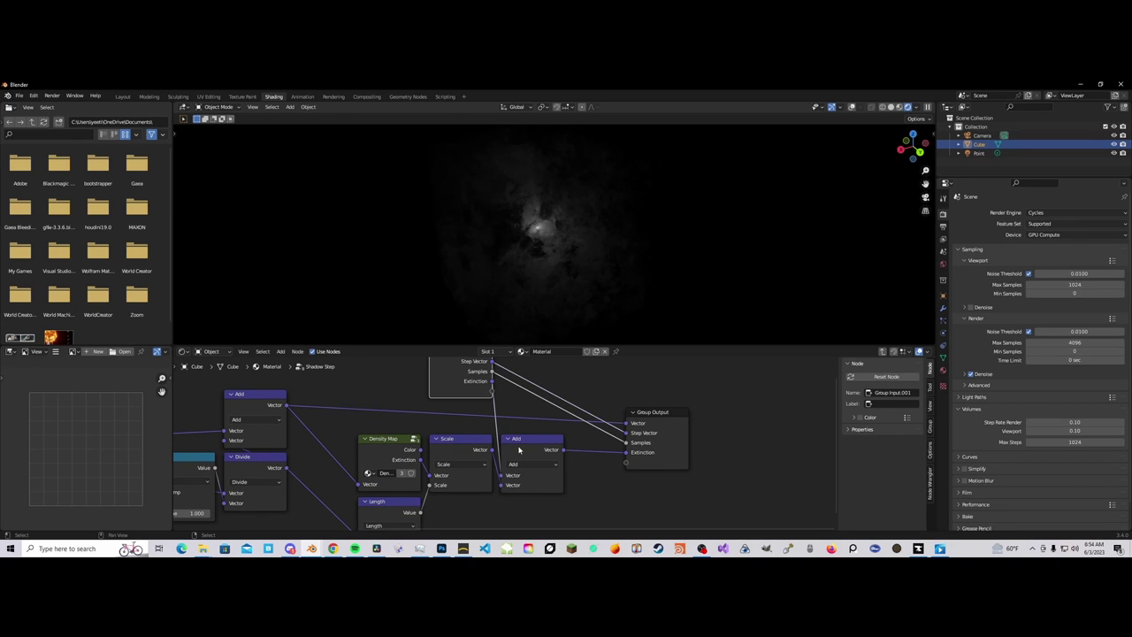
{"action": "left_click", "coordinate": [520, 485]}
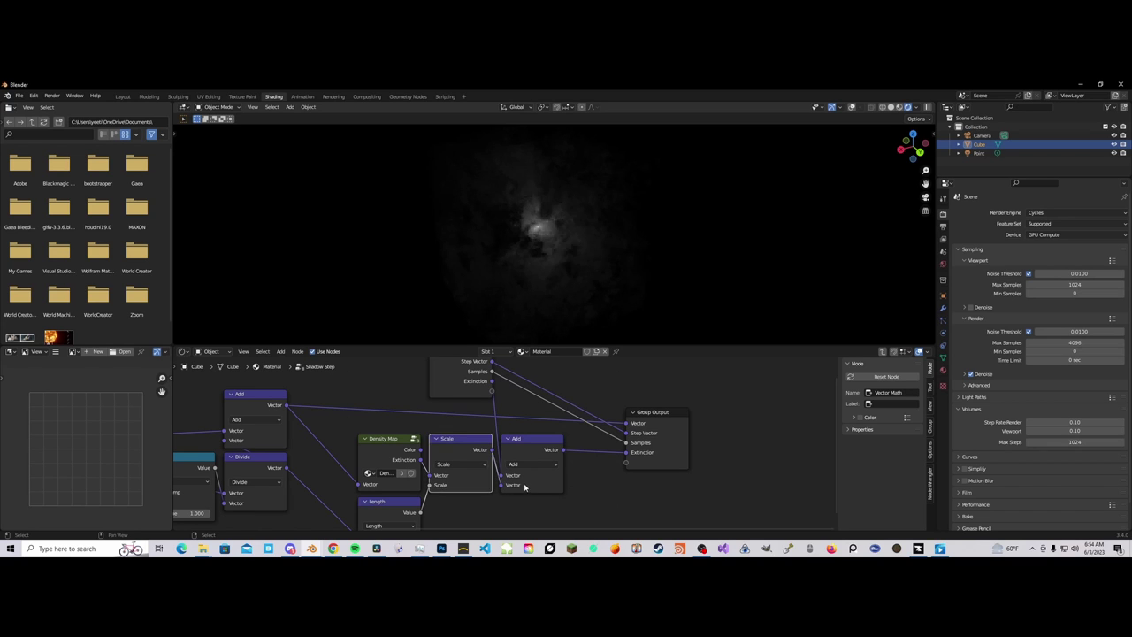
{"action": "left_click", "coordinate": [651, 453]}
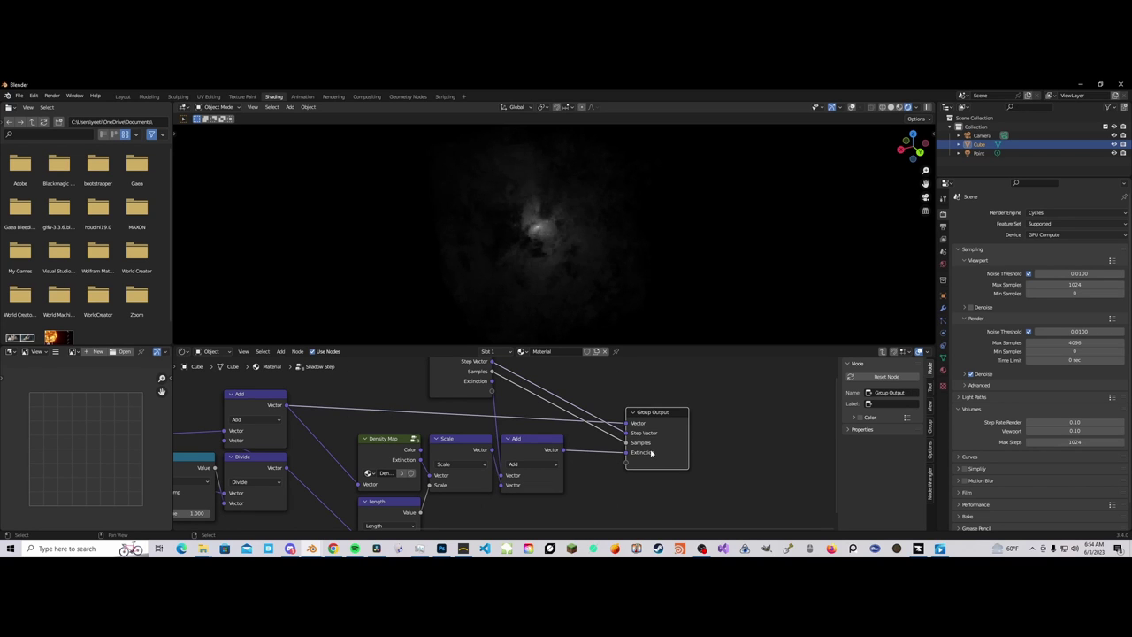
{"action": "key", "text": "Tab"}
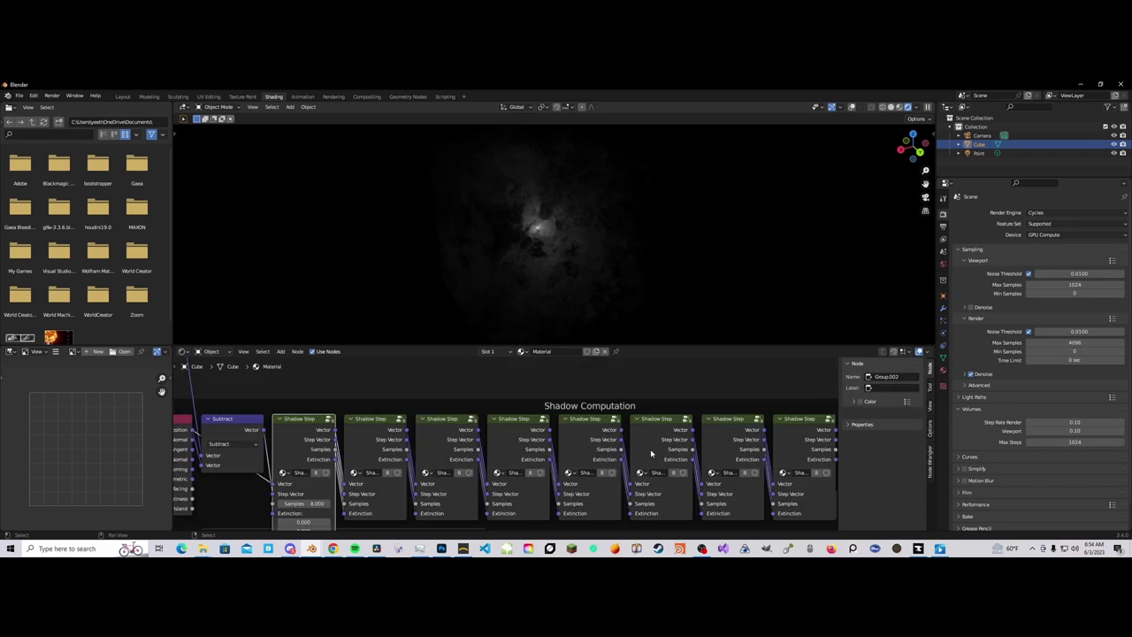
Step: Select successive Shadow Step groups along the Shadow Computation chain through to the last one
{"action": "scroll", "coordinate": [421, 442], "scroll_direction": "down", "scroll_amount": 2}
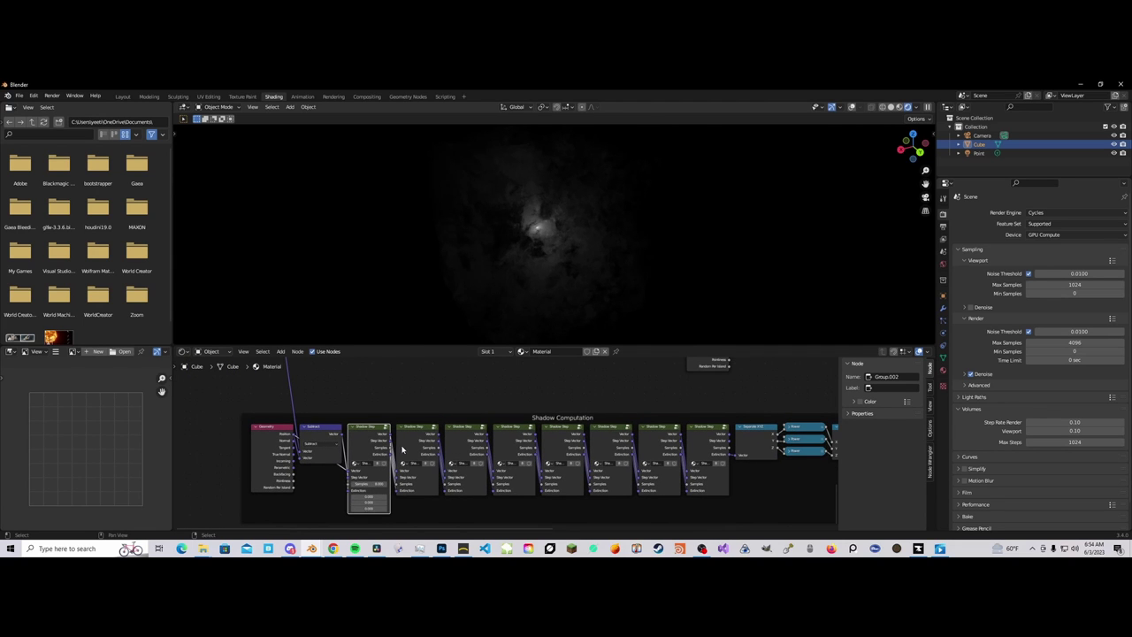
{"action": "left_click", "coordinate": [425, 449]}
{"action": "left_click", "coordinate": [460, 453]}
{"action": "left_click", "coordinate": [566, 452]}
{"action": "left_click", "coordinate": [701, 453]}
{"action": "middle_click_drag", "start_coordinate": [737, 463], "coordinate": [519, 472]}
Step: Examine the Power and Combine XYZ nodes after the last Shadow Step and select the Multiply node their output feeds
{"action": "scroll", "coordinate": [519, 472], "scroll_direction": "up", "scroll_amount": 4}
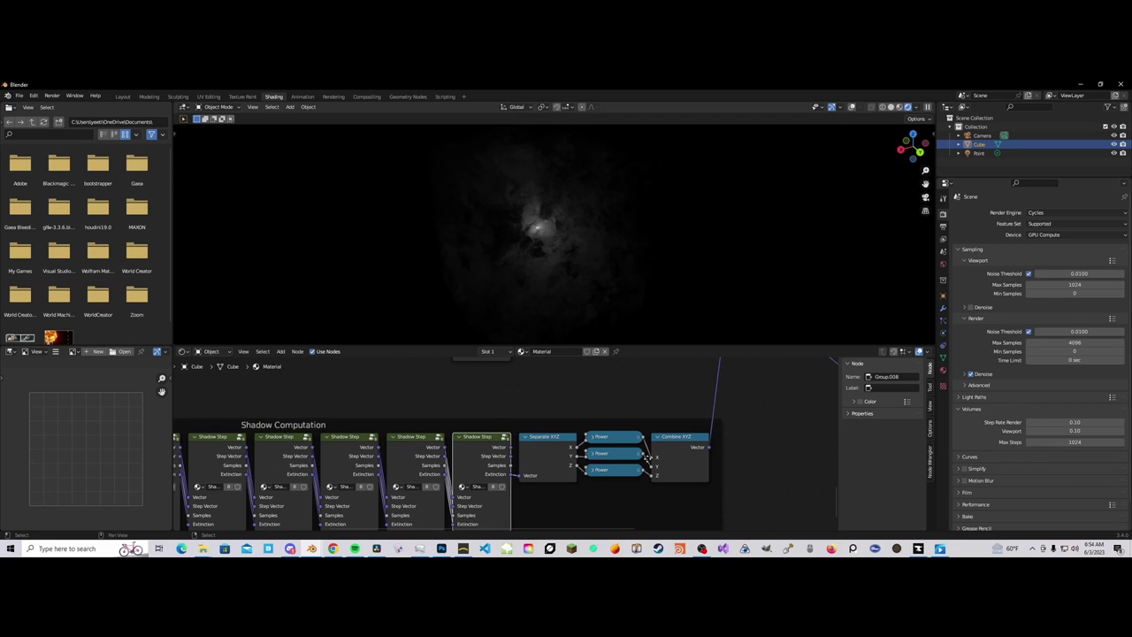
{"action": "left_click", "coordinate": [680, 473]}
{"action": "left_click", "coordinate": [620, 470]}
{"action": "scroll", "coordinate": [761, 462], "scroll_direction": "down", "scroll_amount": 3}
{"action": "middle_click_drag", "start_coordinate": [770, 460], "coordinate": [665, 529]}
{"action": "left_click", "coordinate": [637, 401]}
Step: Examine the Distance, Multiply and Power light-falloff nodes and select the Multiply node that feeds Emission
{"action": "scroll", "coordinate": [379, 412], "scroll_direction": "down", "scroll_amount": 3}
{"action": "middle_click_drag", "start_coordinate": [383, 401], "coordinate": [371, 433]}
{"action": "left_click_drag", "start_coordinate": [323, 421], "coordinate": [530, 462]}
{"action": "scroll", "coordinate": [536, 463], "scroll_direction": "up", "scroll_amount": 3}
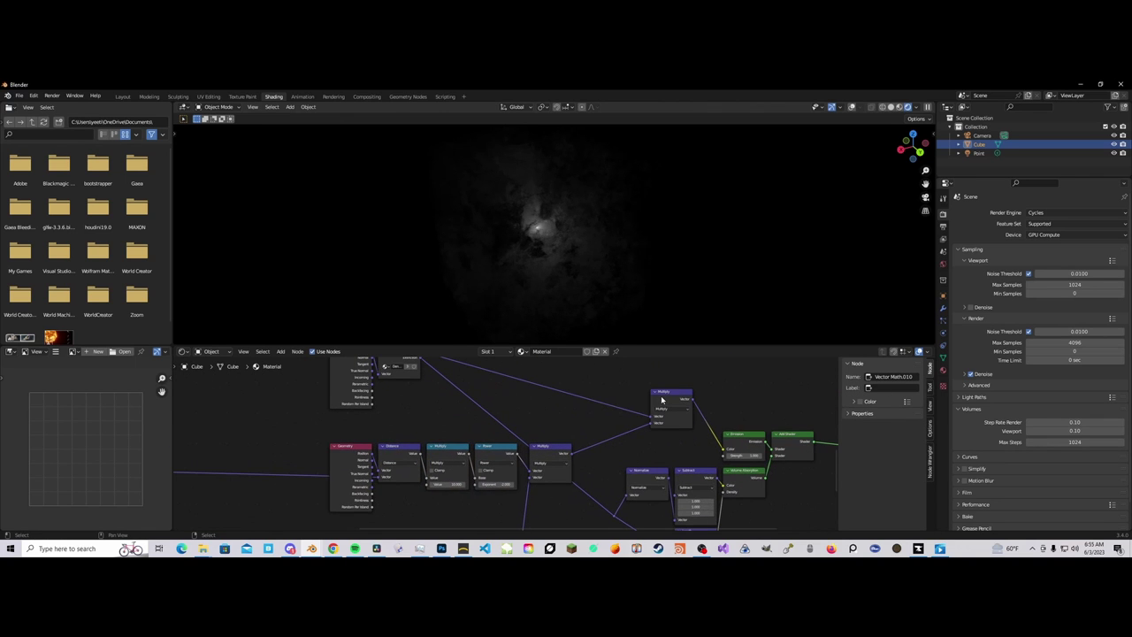
{"action": "left_click", "coordinate": [661, 399]}
{"action": "middle_click_drag", "start_coordinate": [396, 374], "coordinate": [336, 414]}
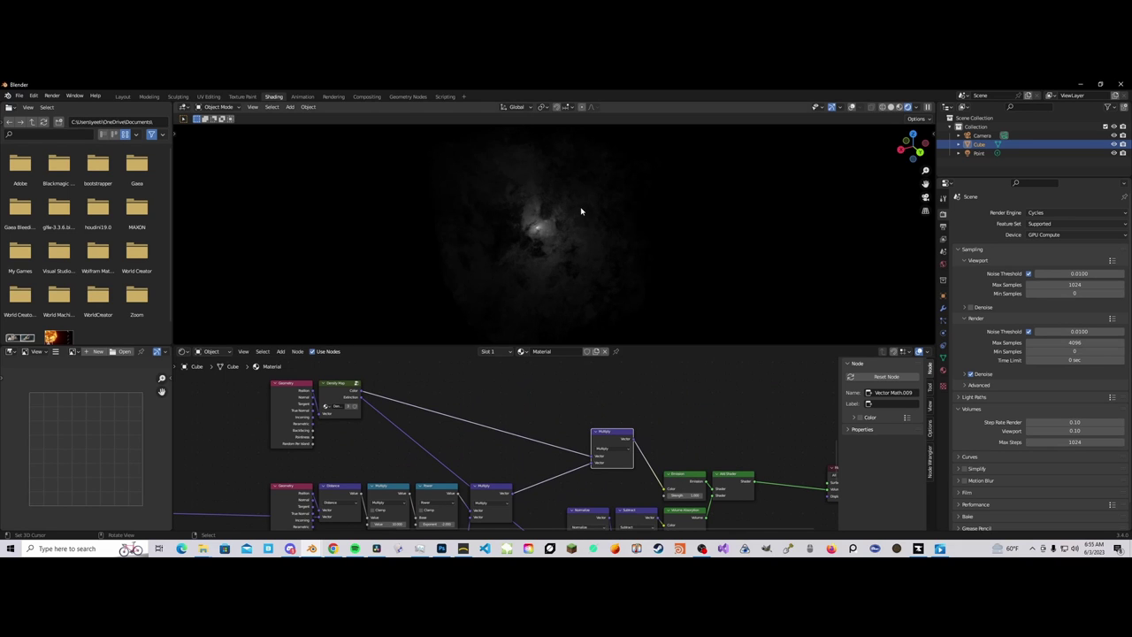
Step: Inspect the lit volume and its shadows up close from a slightly different angle
{"action": "scroll", "coordinate": [583, 210], "scroll_direction": "up", "scroll_amount": 2}
{"action": "middle_click_drag", "start_coordinate": [581, 210], "coordinate": [561, 235]}
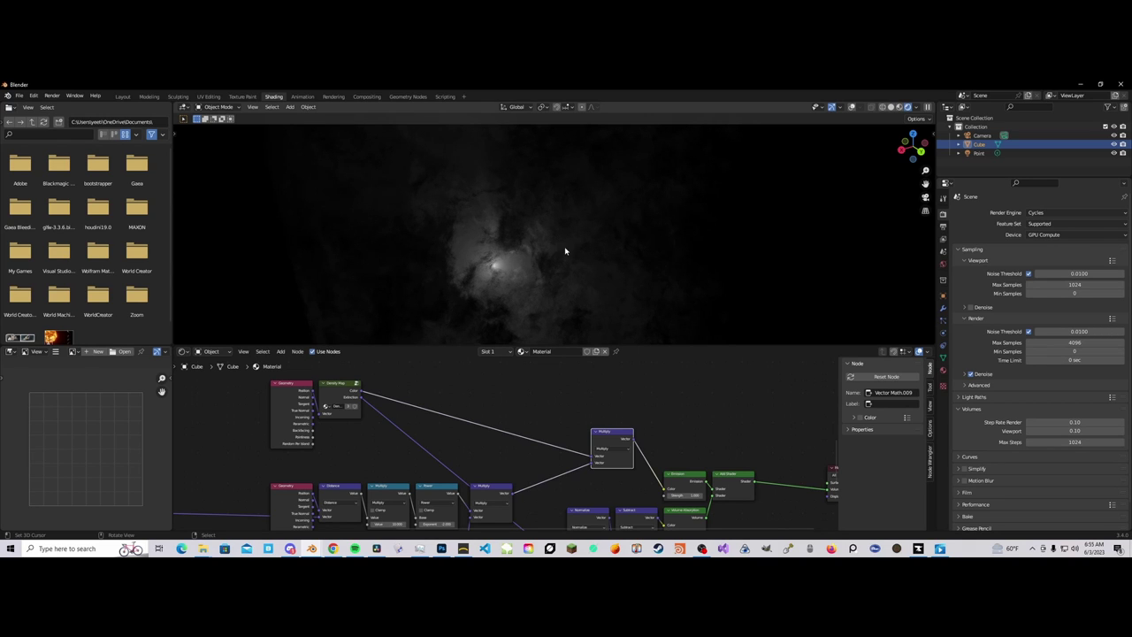
{"action": "scroll", "coordinate": [521, 468], "scroll_direction": "down", "scroll_amount": 2}
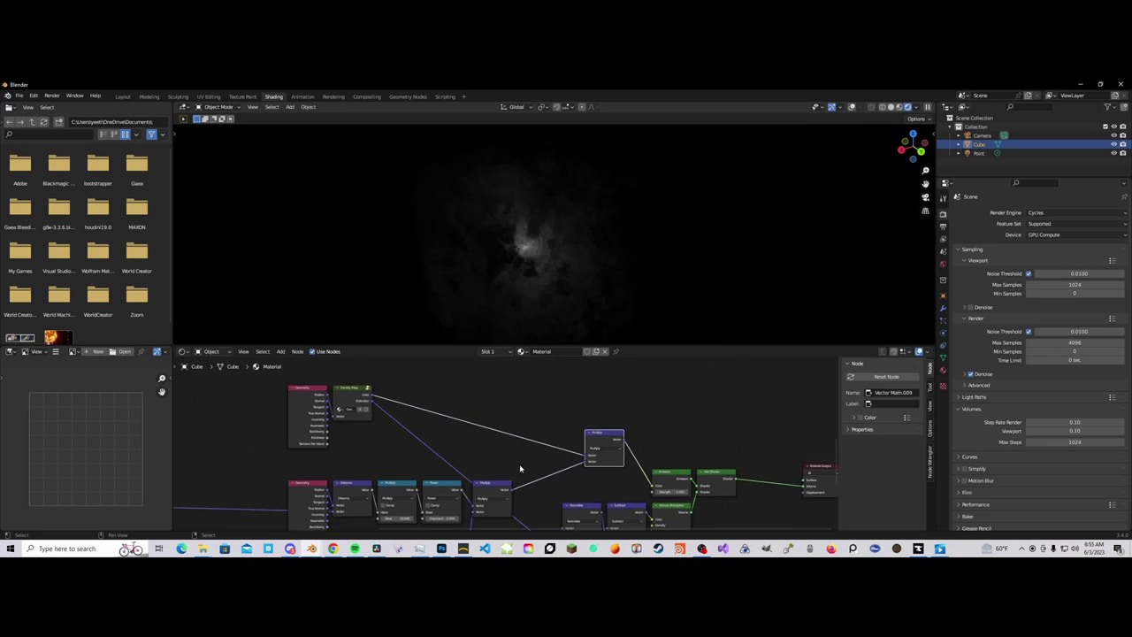
Step: Open the main Density Map group and set the RGB node feeding Subtract to a medium-brightness teal
{"action": "middle_click_drag", "start_coordinate": [505, 477], "coordinate": [574, 469]}
{"action": "left_click", "coordinate": [437, 394]}
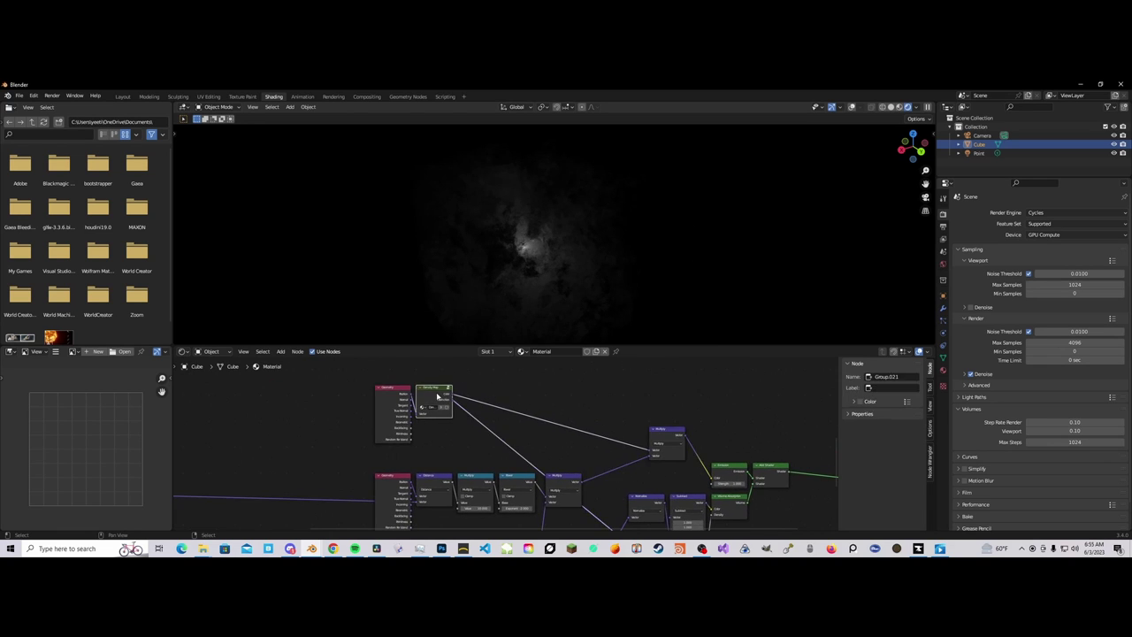
{"action": "key", "text": "Tab"}
{"action": "scroll", "coordinate": [525, 450], "scroll_direction": "up", "scroll_amount": 8}
{"action": "middle_click_drag", "start_coordinate": [732, 461], "coordinate": [516, 437]}
{"action": "scroll", "coordinate": [515, 437], "scroll_direction": "up", "scroll_amount": 1}
{"action": "left_click", "coordinate": [639, 454]}
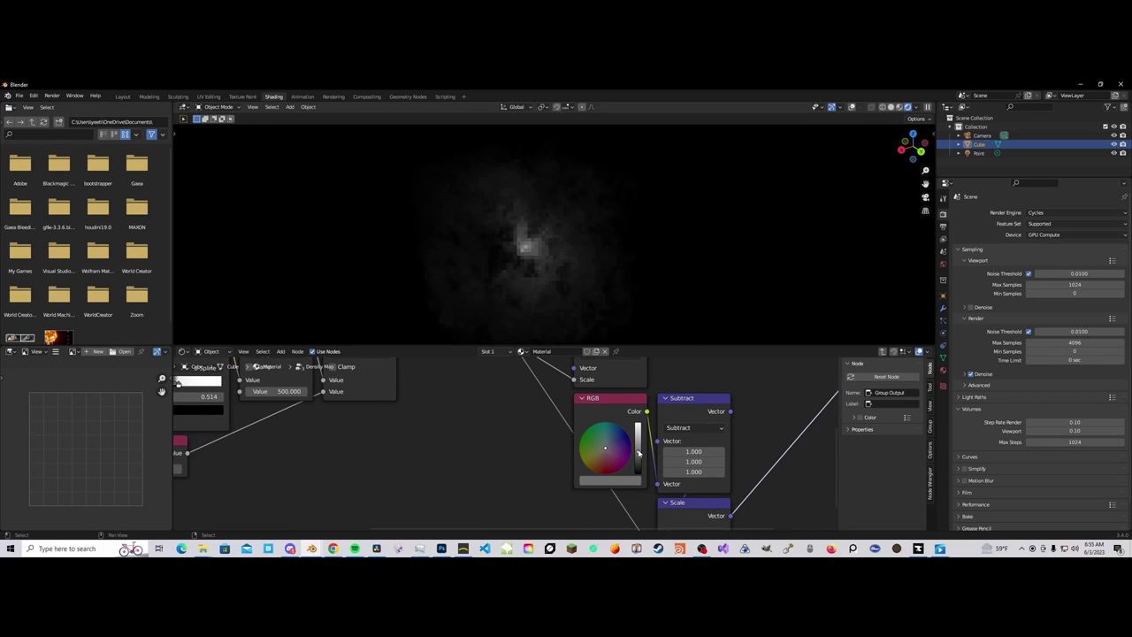
{"action": "left_click_drag", "start_coordinate": [615, 445], "coordinate": [607, 422]}
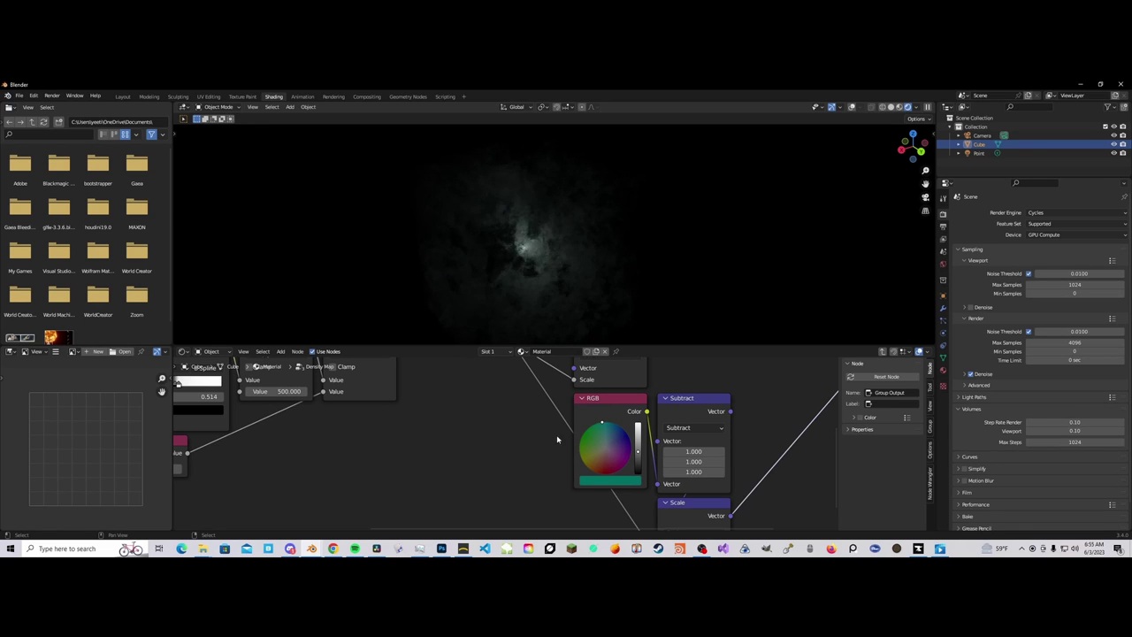
Step: Return the RGB node feeding Subtract to a neutral grey and leave the Density Map group
{"action": "scroll", "coordinate": [483, 455], "scroll_direction": "down", "scroll_amount": 3}
{"action": "middle_click_drag", "start_coordinate": [460, 441], "coordinate": [420, 456]}
{"action": "scroll", "coordinate": [421, 457], "scroll_direction": "up", "scroll_amount": 1}
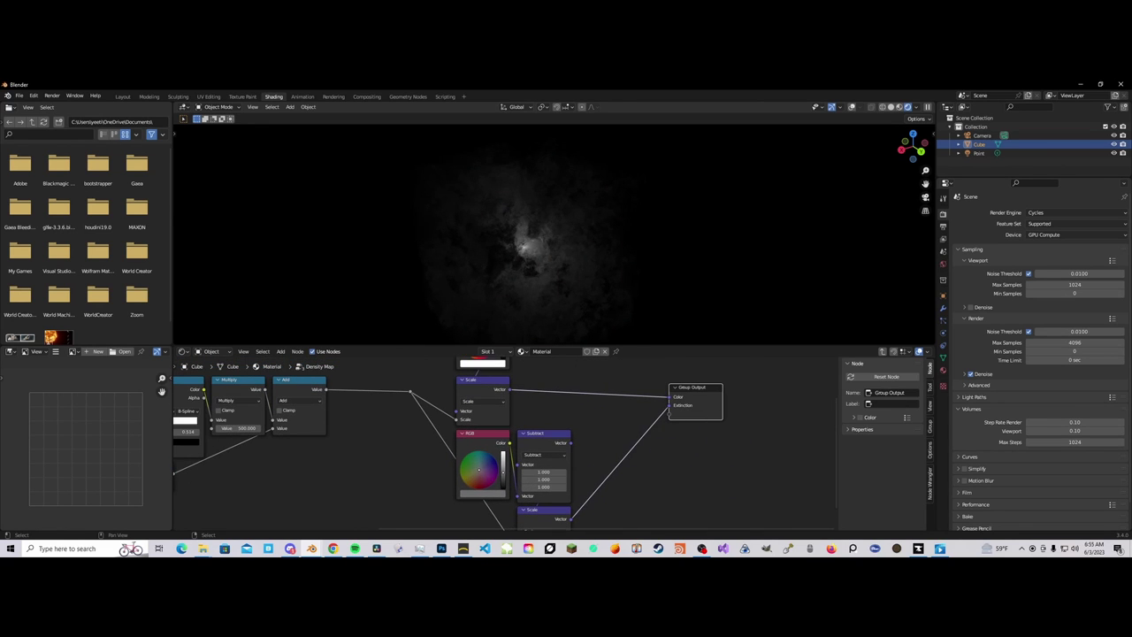
{"action": "key", "text": "Tab"}
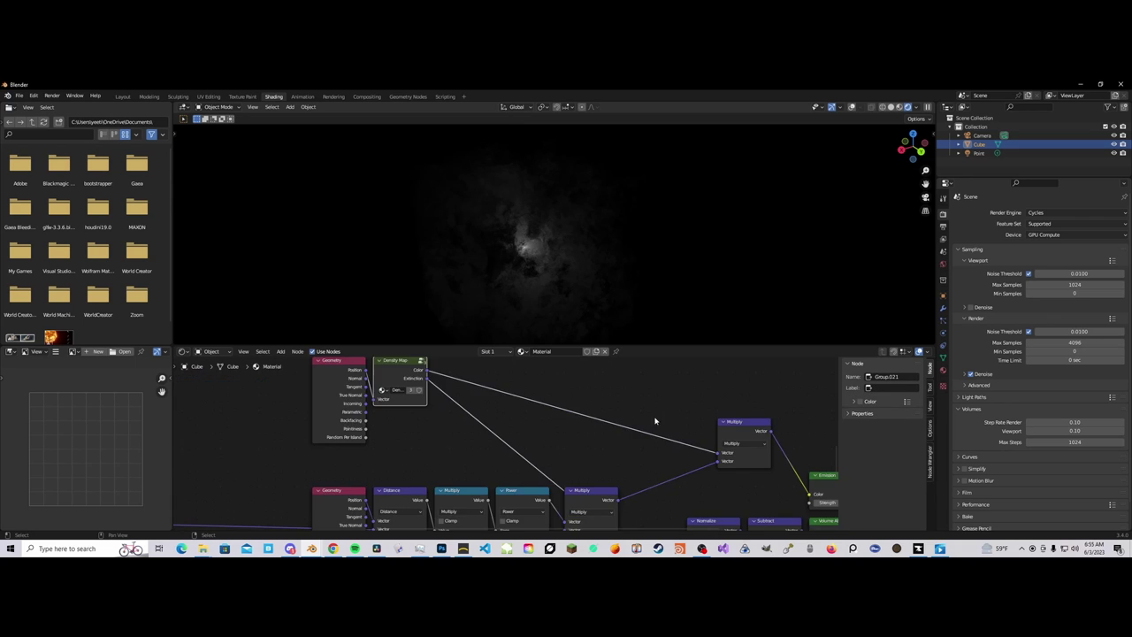
Step: Move the main Geometry and Density Map nodes farther from the Multiply node that feeds Emission, making room between them
{"action": "scroll", "coordinate": [503, 444], "scroll_direction": "down", "scroll_amount": 5}
{"action": "middle_click_drag", "start_coordinate": [522, 438], "coordinate": [584, 474]}
{"action": "scroll", "coordinate": [440, 463], "scroll_direction": "down", "scroll_amount": 5}
{"action": "middle_click_drag", "start_coordinate": [441, 463], "coordinate": [533, 474]}
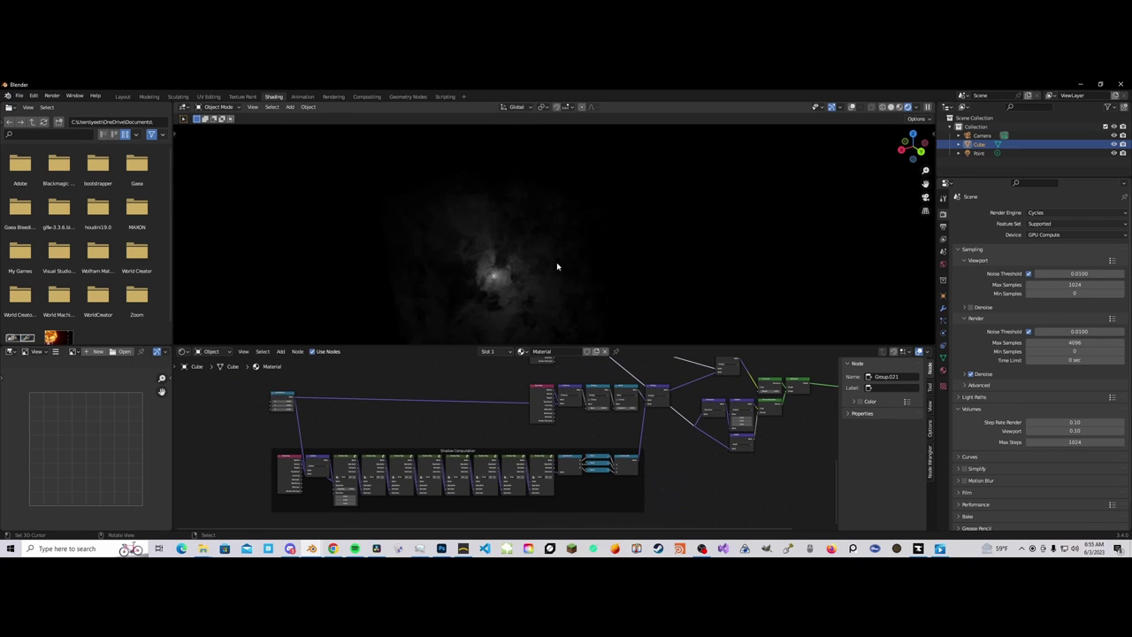
{"action": "scroll", "coordinate": [517, 433], "scroll_direction": "down", "scroll_amount": 4}
{"action": "middle_click_drag", "start_coordinate": [540, 407], "coordinate": [497, 497]}
{"action": "scroll", "coordinate": [469, 466], "scroll_direction": "up", "scroll_amount": 4}
{"action": "scroll", "coordinate": [508, 440], "scroll_direction": "up", "scroll_amount": 3}
{"action": "left_click_drag", "start_coordinate": [391, 398], "coordinate": [430, 403]}
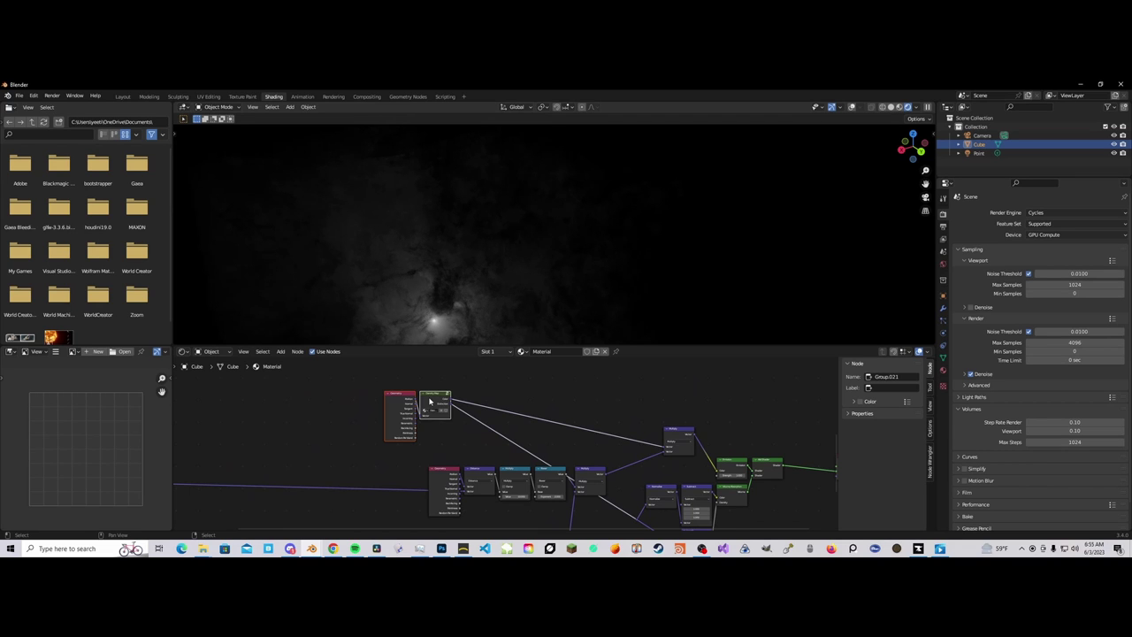
{"action": "scroll", "coordinate": [480, 447], "scroll_direction": "up", "scroll_amount": 2}
{"action": "left_click", "coordinate": [483, 443]}
{"action": "middle_click_drag", "start_coordinate": [456, 422], "coordinate": [479, 463]}
{"action": "scroll", "coordinate": [488, 450], "scroll_direction": "down", "scroll_amount": 2}
{"action": "middle_click_drag", "start_coordinate": [435, 318], "coordinate": [462, 292]}
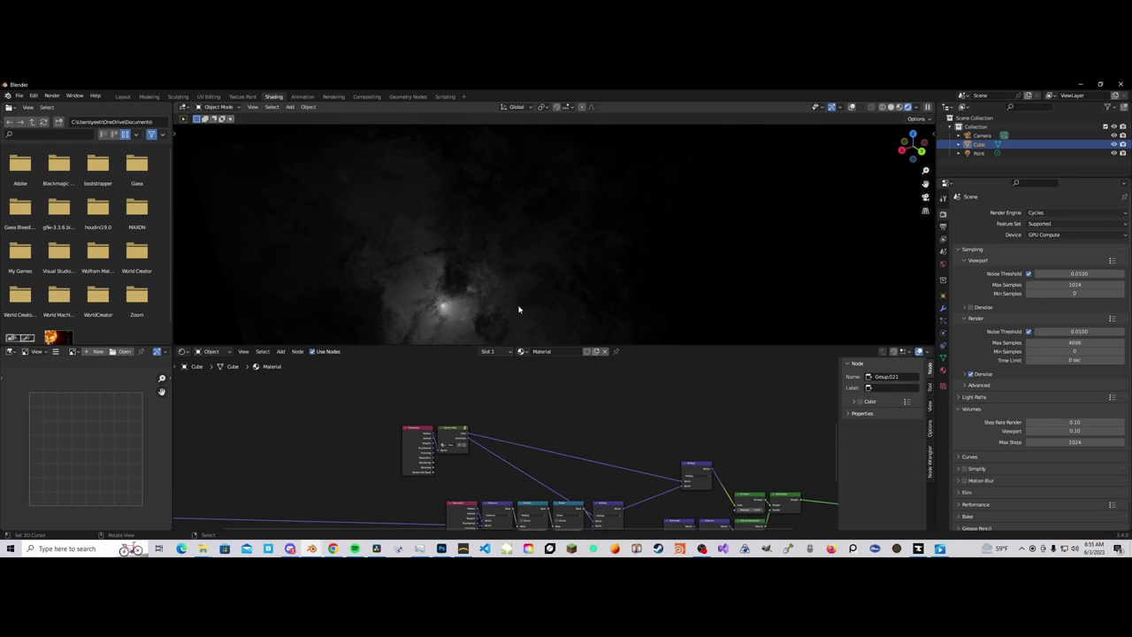
Step: Add a Vector Math node set to Length, fed by the Density Map's Color output, and place it beside the group
{"action": "scroll", "coordinate": [511, 446], "scroll_direction": "up", "scroll_amount": 2}
{"action": "key", "text": "shift+a"}
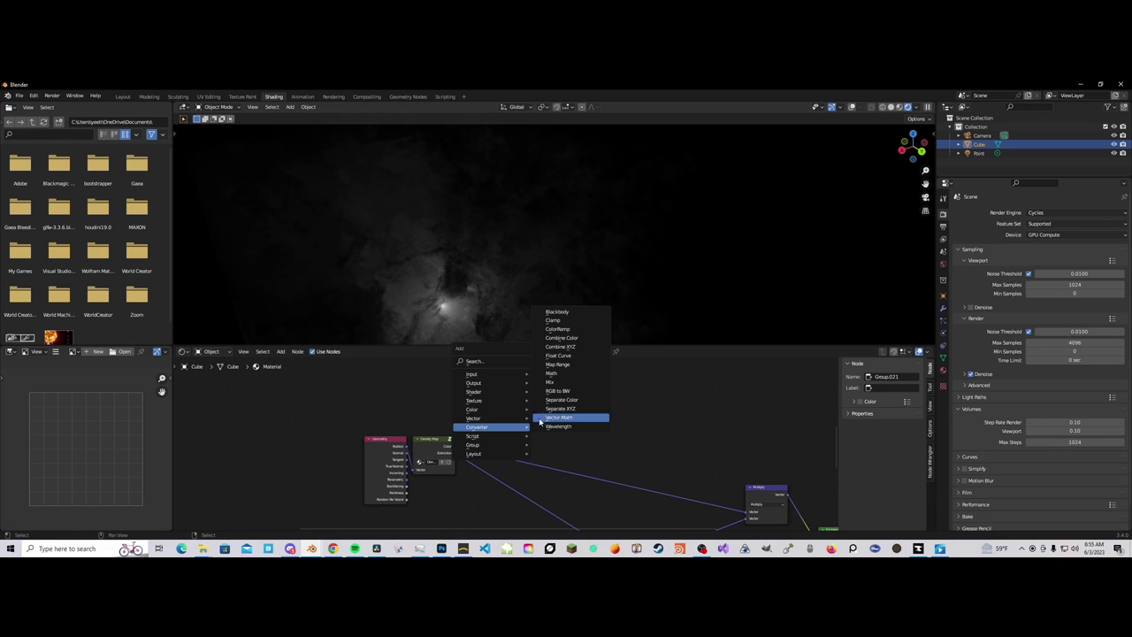
{"action": "left_click", "coordinate": [559, 416]}
{"action": "left_click", "coordinate": [562, 404]}
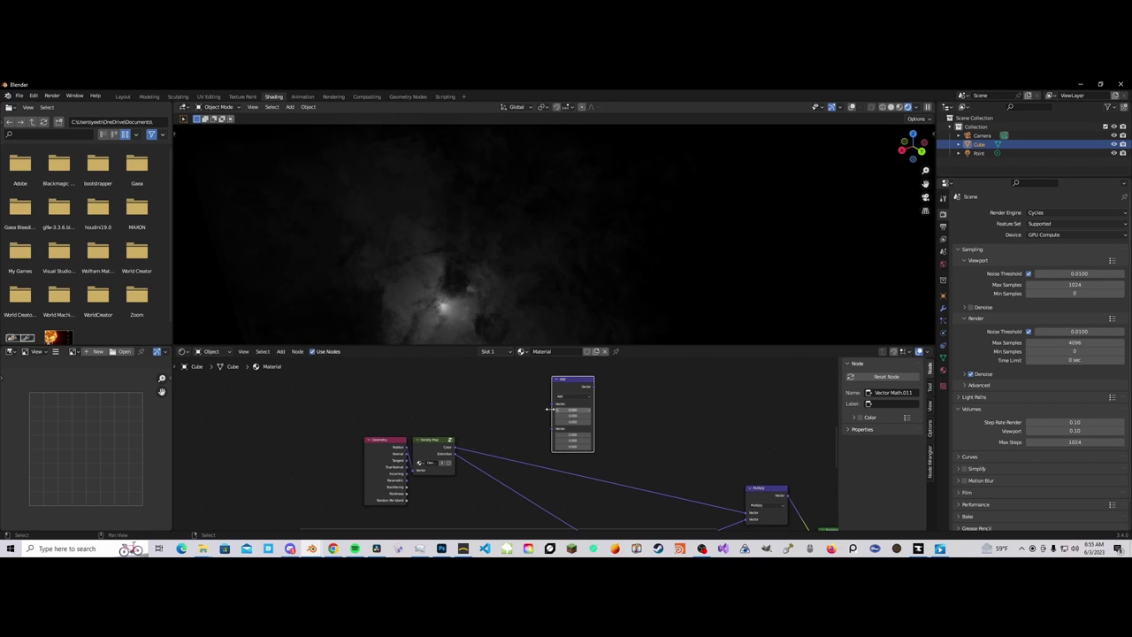
{"action": "left_click_drag", "start_coordinate": [452, 449], "coordinate": [552, 404]}
{"action": "left_click", "coordinate": [573, 395]}
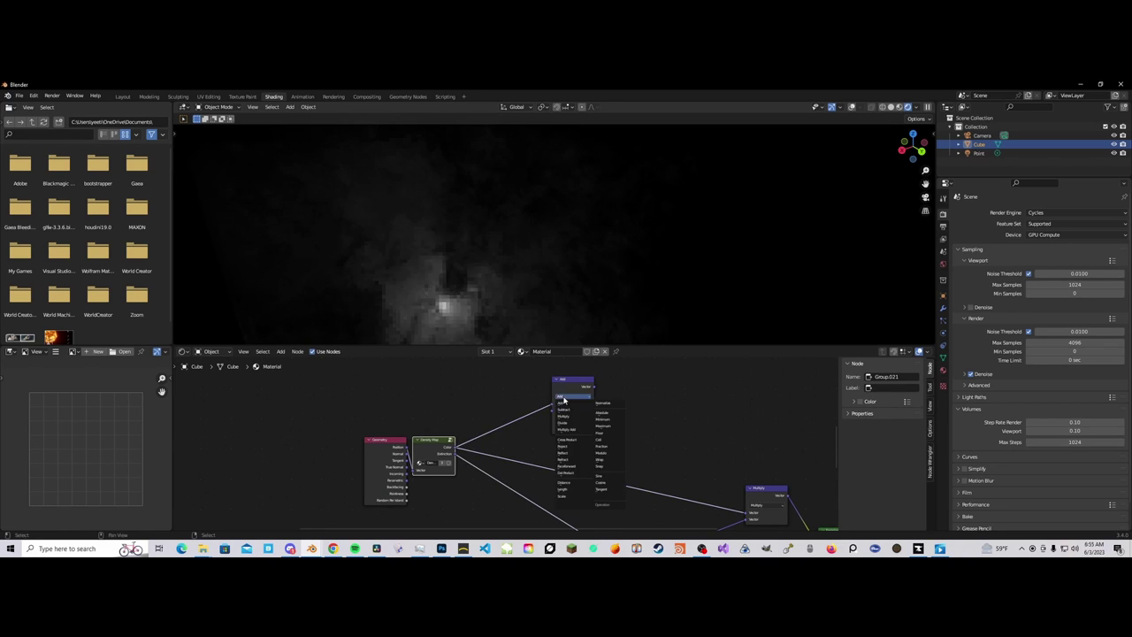
{"action": "left_click", "coordinate": [565, 490]}
{"action": "left_click_drag", "start_coordinate": [563, 398], "coordinate": [514, 421]}
Step: Add a Map Range node after the Length node and connect the Length output to its Value input
{"action": "key", "text": "shift+a"}
{"action": "mouse_move", "coordinate": [556, 425]}
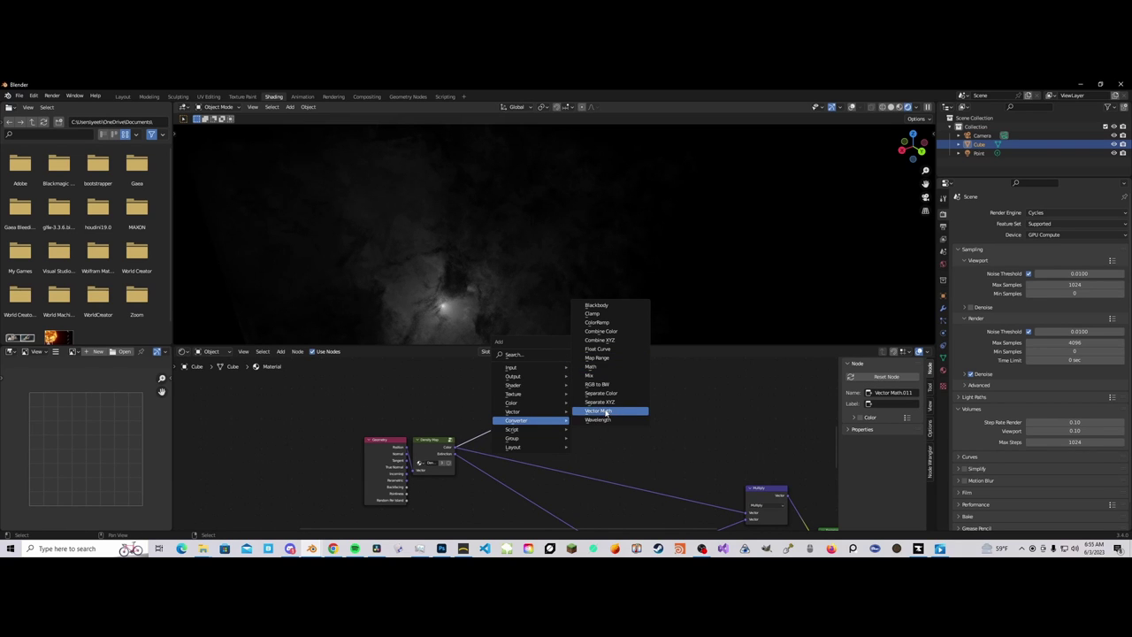
{"action": "left_click", "coordinate": [600, 358]}
{"action": "left_click", "coordinate": [571, 379]}
{"action": "left_click_drag", "start_coordinate": [554, 402], "coordinate": [570, 428]}
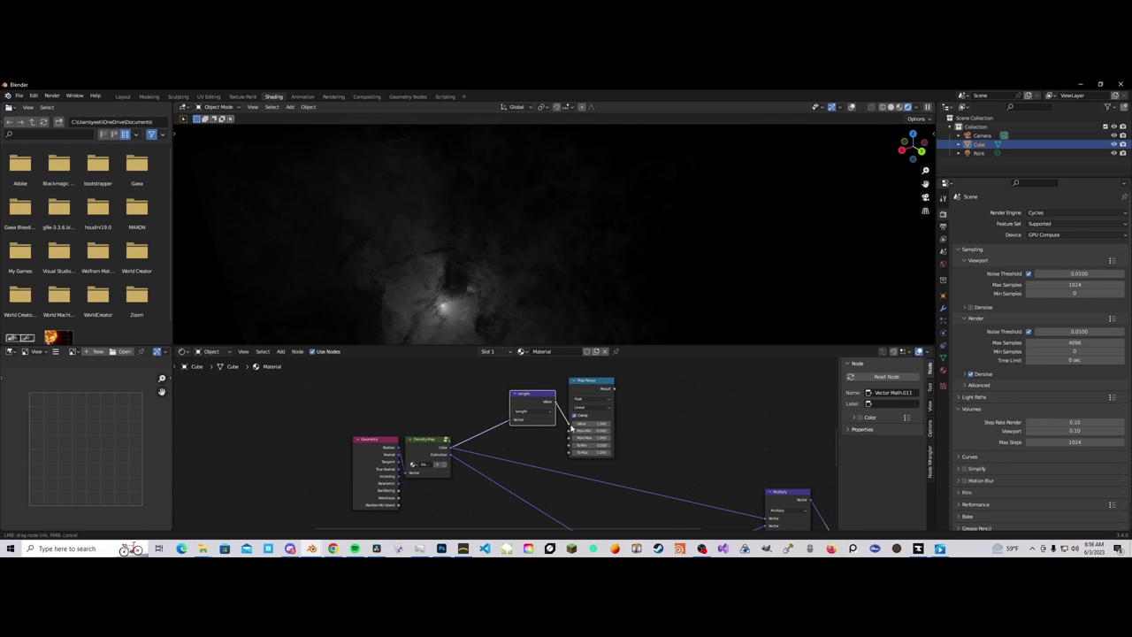
Step: Set the Map Range node's From Max to 250 and adjust its To Min and To Max values
{"action": "left_click", "coordinate": [585, 439]}
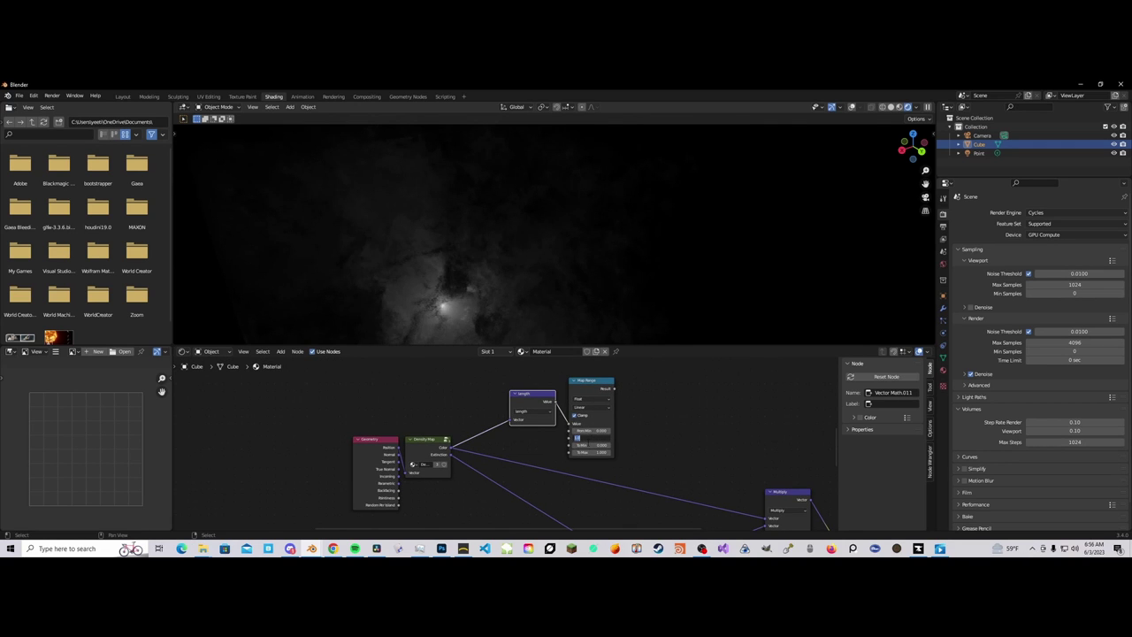
{"action": "type", "text": "250"}
{"action": "key", "text": "Return"}
{"action": "left_click", "coordinate": [607, 447]}
{"action": "left_click", "coordinate": [593, 452]}
{"action": "key", "text": "Return"}
Step: Duplicate the vector Multiply node onto the link from the Density Map's Color output and change the copy's operation to Scale
{"action": "scroll", "coordinate": [690, 466], "scroll_direction": "down", "scroll_amount": 3}
{"action": "middle_click_drag", "start_coordinate": [690, 465], "coordinate": [619, 427]}
{"action": "scroll", "coordinate": [682, 463], "scroll_direction": "up", "scroll_amount": 2}
{"action": "left_click", "coordinate": [686, 456]}
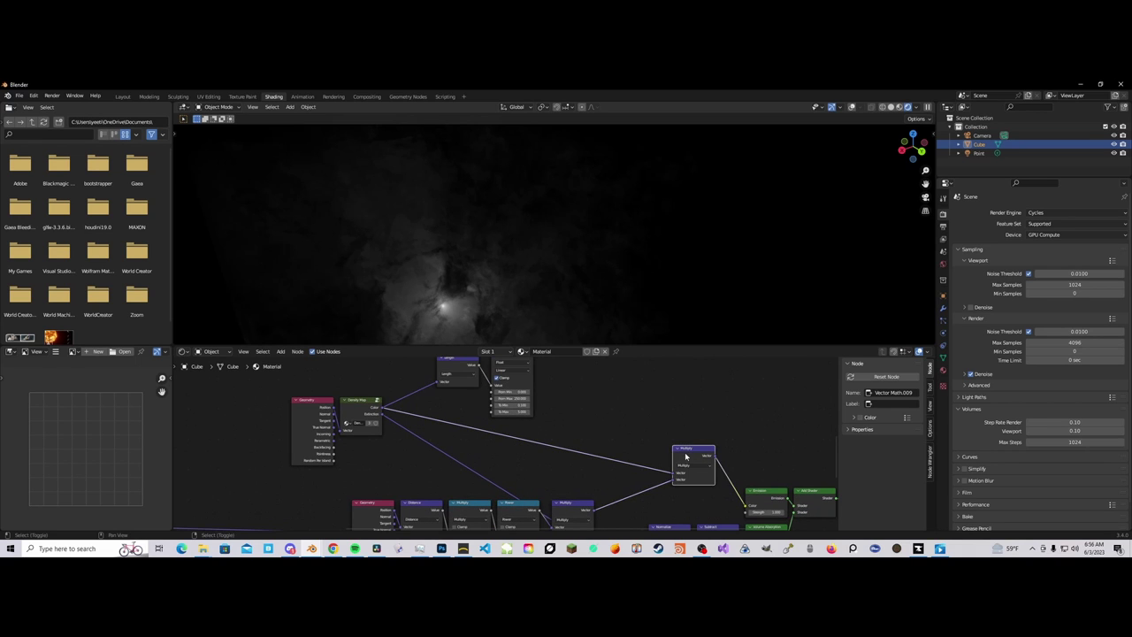
{"action": "key", "text": "shift+d"}
{"action": "left_click_drag", "start_coordinate": [632, 431], "coordinate": [599, 430]}
{"action": "left_click", "coordinate": [611, 429]}
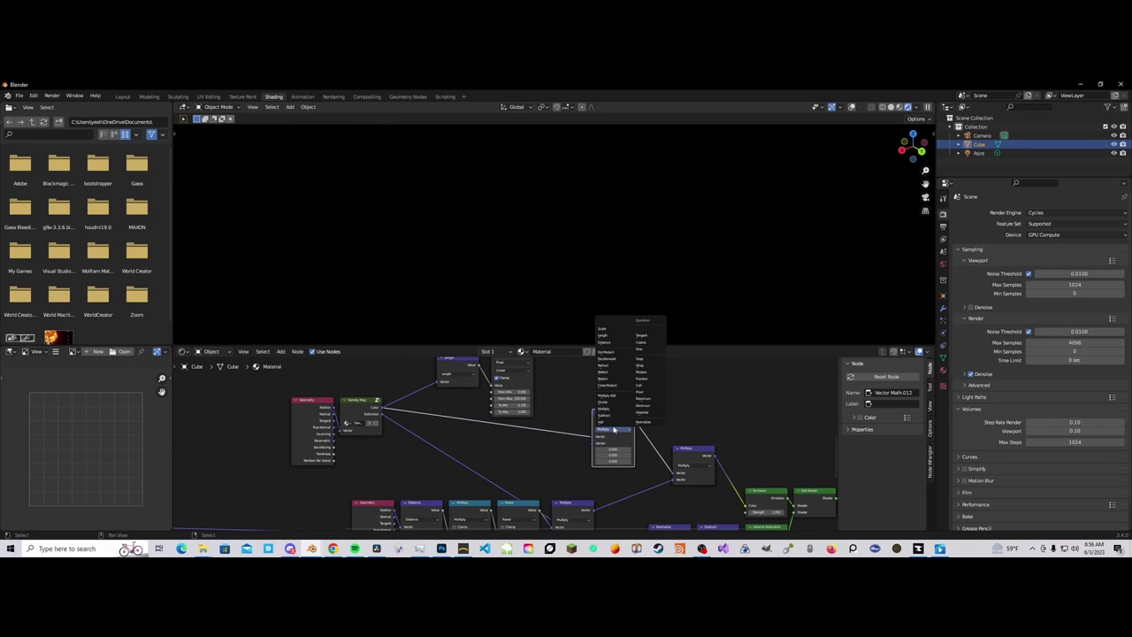
{"action": "left_click", "coordinate": [599, 329]}
Step: Connect the Map Range node's Result to the Scale input of the new Scale node
{"action": "middle_click_drag", "start_coordinate": [564, 403], "coordinate": [563, 432]}
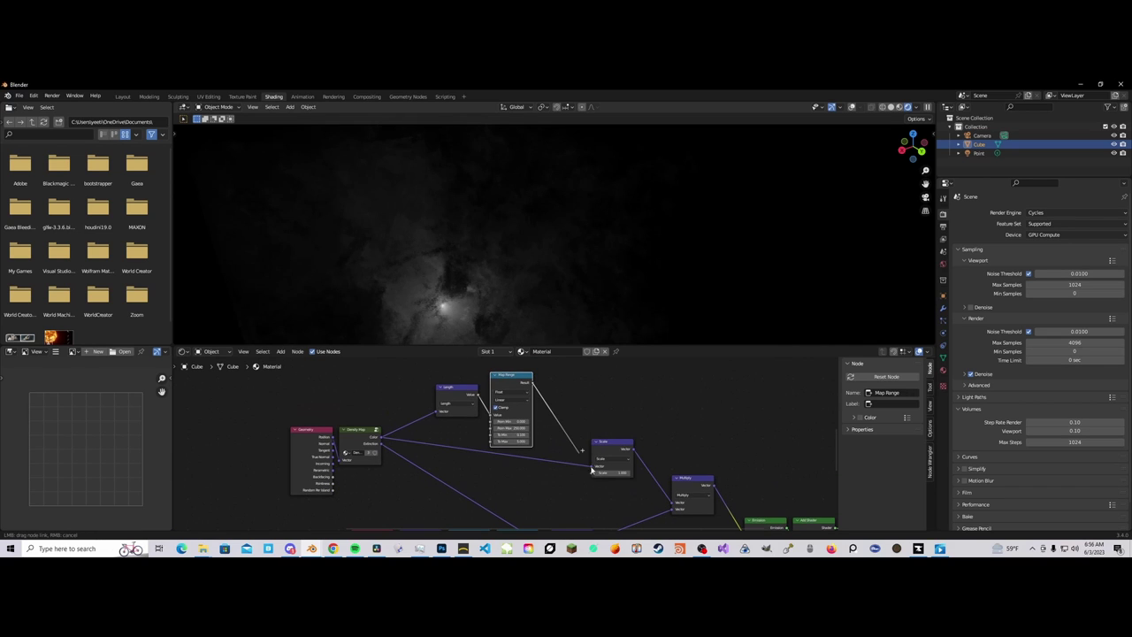
{"action": "left_click_drag", "start_coordinate": [591, 474], "coordinate": [591, 471]}
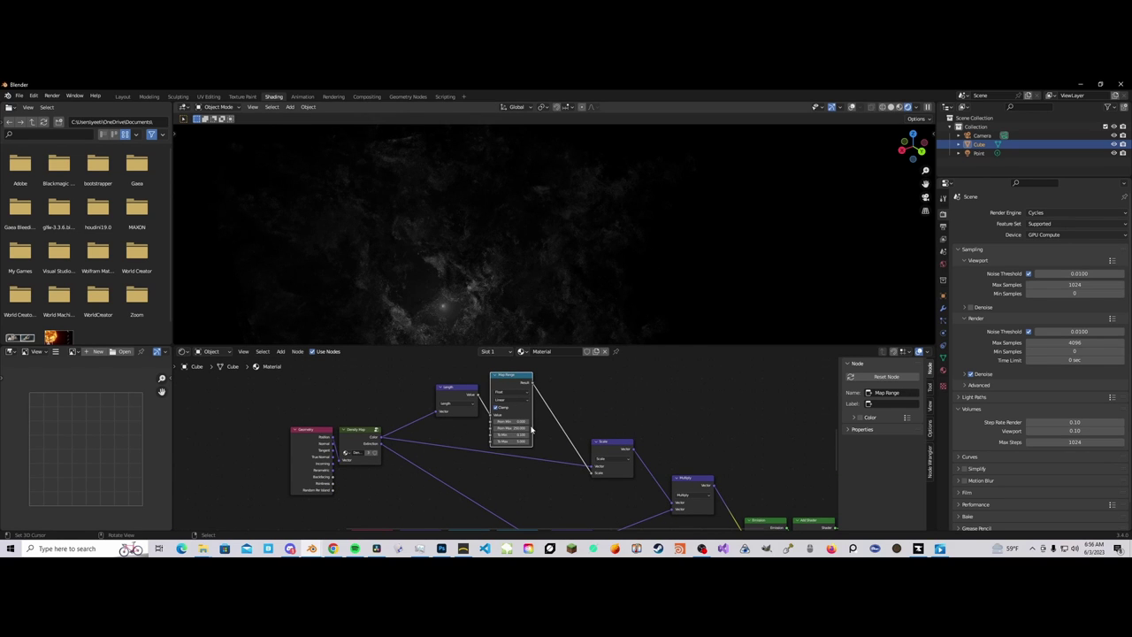
{"action": "left_click", "coordinate": [524, 433]}
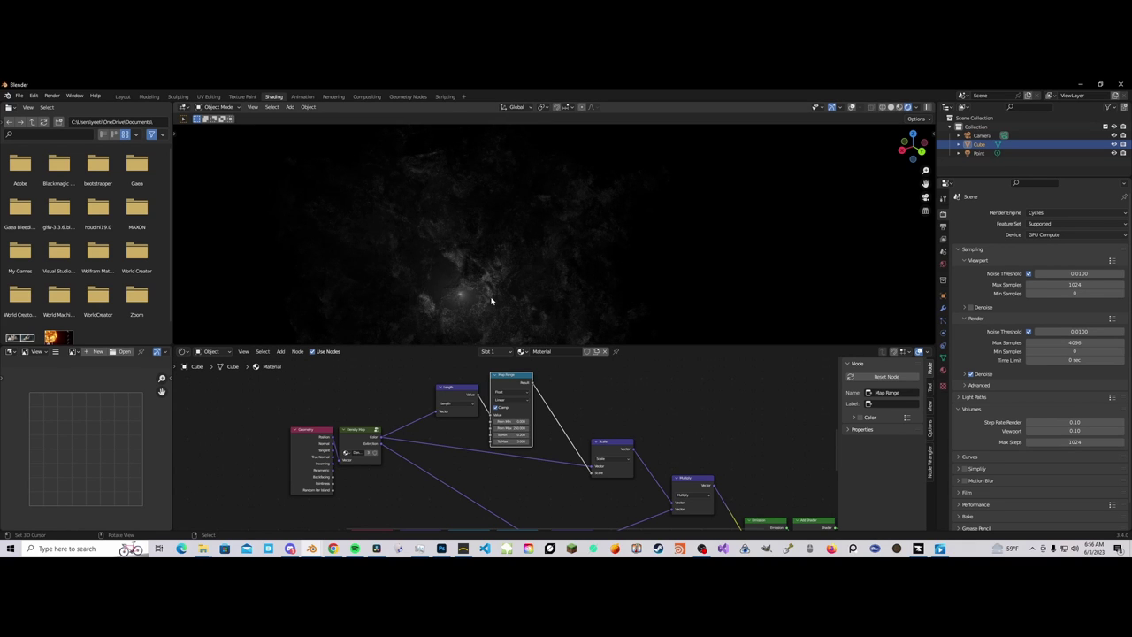
Step: Check the shaded volume in the viewport and move the Map Range node closer to the Length node
{"action": "middle_click_drag", "start_coordinate": [509, 283], "coordinate": [544, 263], "text": "shift"}
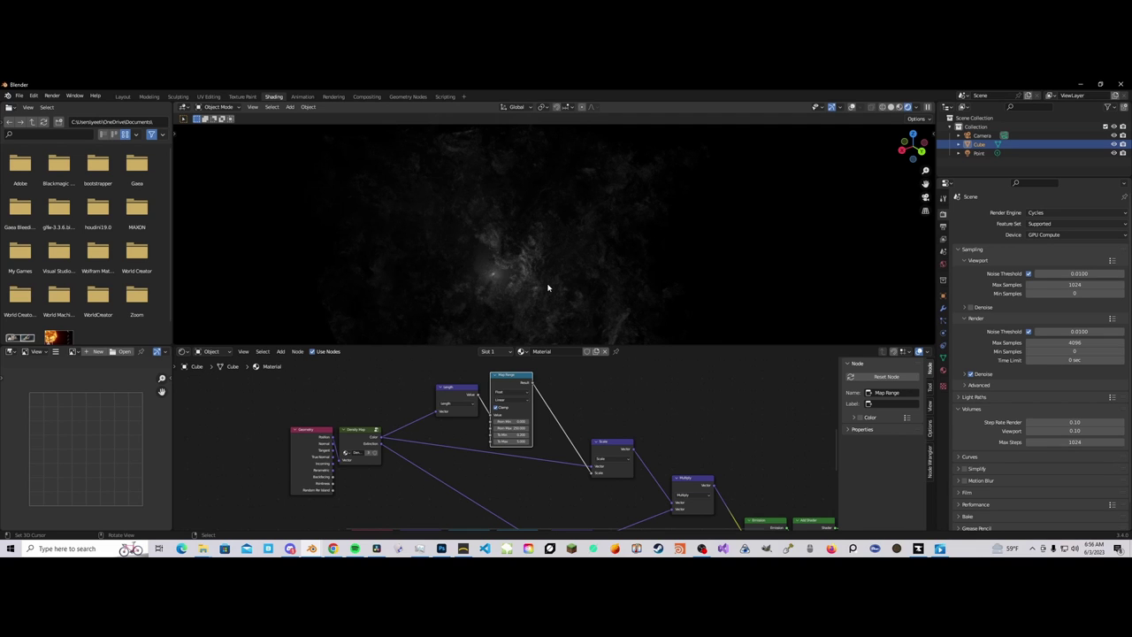
{"action": "scroll", "coordinate": [511, 398], "scroll_direction": "down", "scroll_amount": 2}
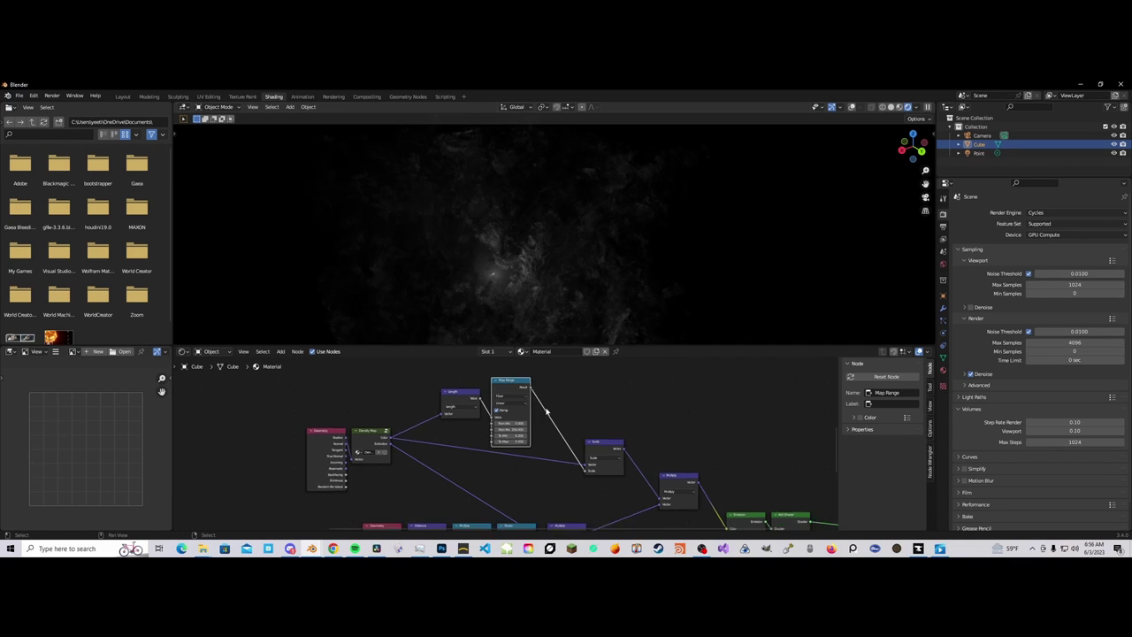
{"action": "scroll", "coordinate": [511, 398], "scroll_direction": "up", "scroll_amount": 1}
{"action": "left_click_drag", "start_coordinate": [506, 390], "coordinate": [501, 398]}
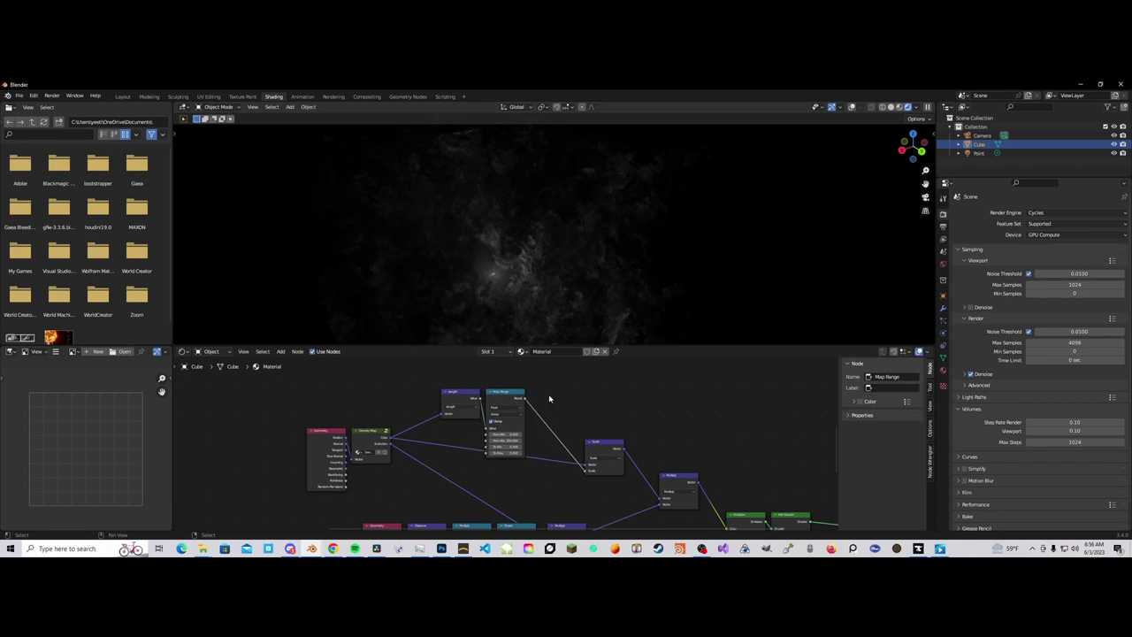
{"action": "scroll", "coordinate": [543, 395], "scroll_direction": "down", "scroll_amount": 3}
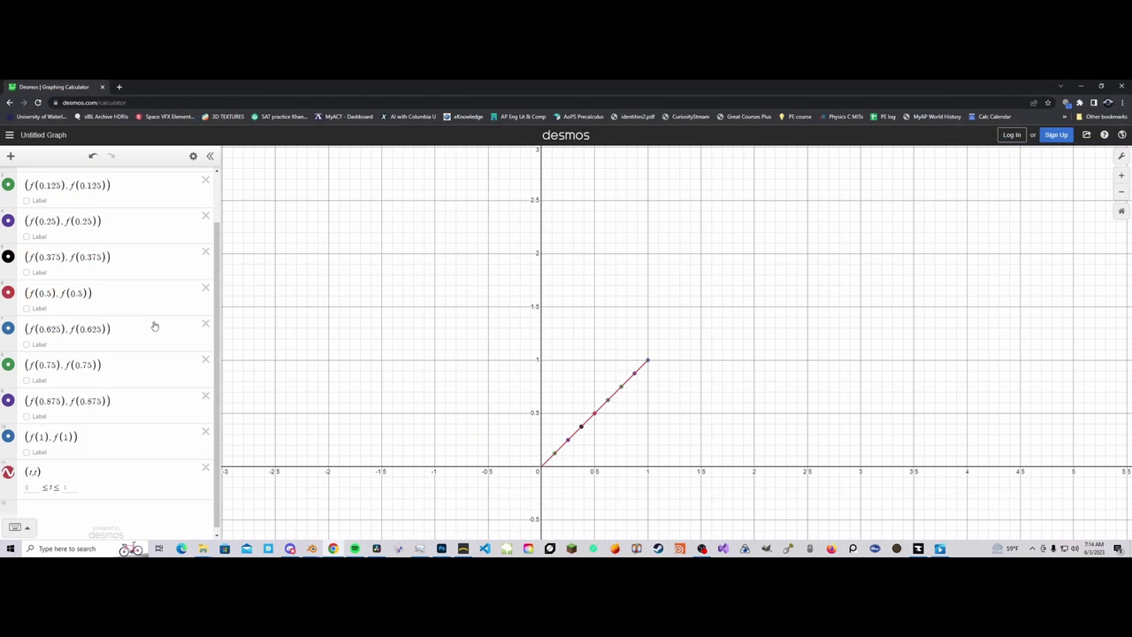
Step: Examine the spacing of the sample points plotted along the line in Desmos for n = 1
{"action": "scroll", "coordinate": [149, 319], "scroll_direction": "up", "scroll_amount": 1}
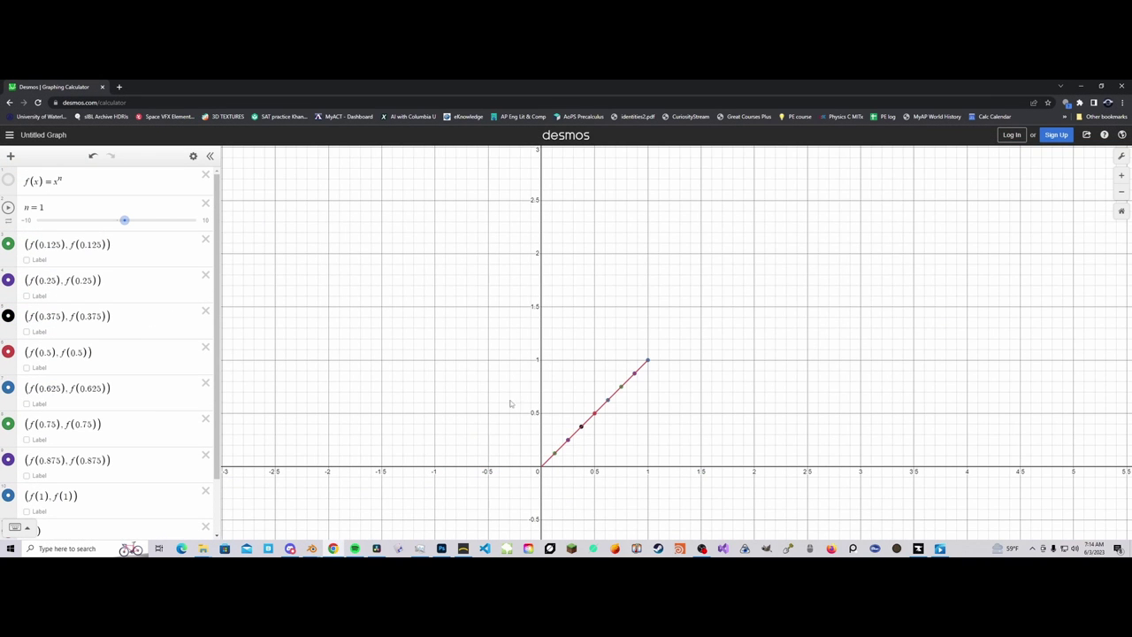
{"action": "scroll", "coordinate": [520, 413], "scroll_direction": "up", "scroll_amount": 2}
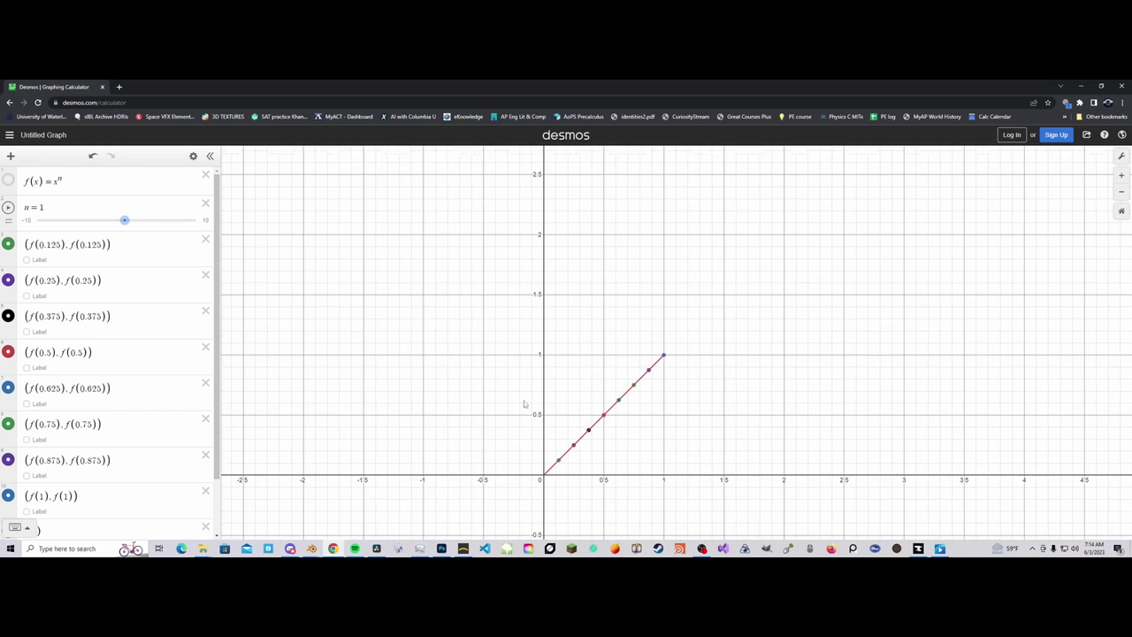
{"action": "left_click_drag", "start_coordinate": [490, 428], "coordinate": [462, 362]}
{"action": "scroll", "coordinate": [501, 442], "scroll_direction": "up", "scroll_amount": 2}
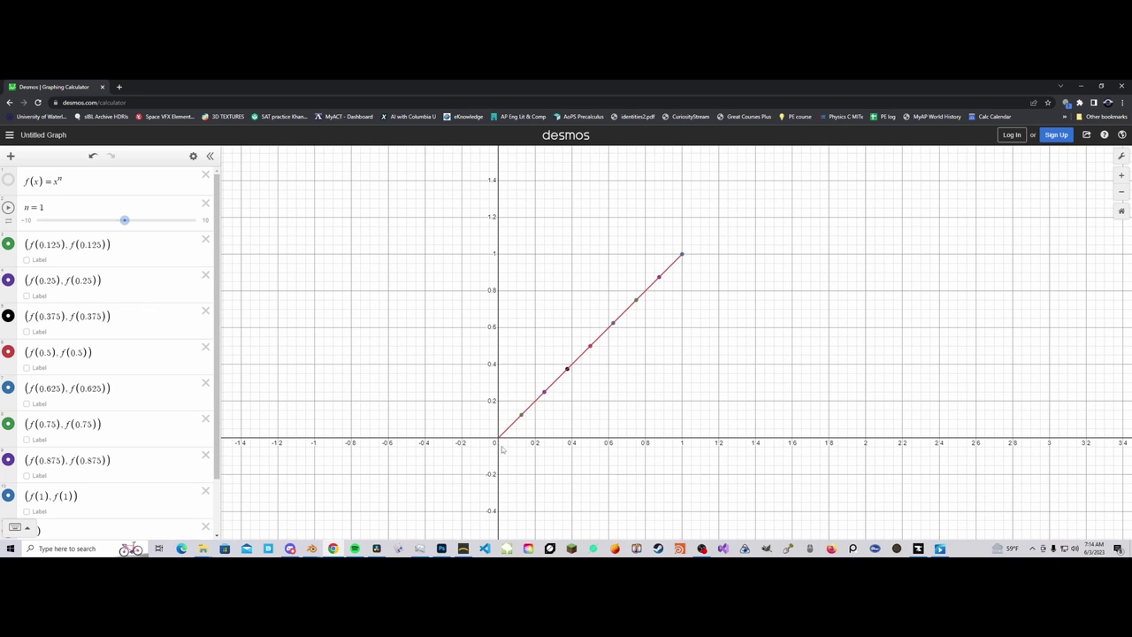
{"action": "scroll", "coordinate": [526, 394], "scroll_direction": "down", "scroll_amount": 1}
{"action": "left_click_drag", "start_coordinate": [496, 357], "coordinate": [478, 407]}
{"action": "left_click_drag", "start_coordinate": [629, 319], "coordinate": [637, 345]}
{"action": "left_click", "coordinate": [652, 345]}
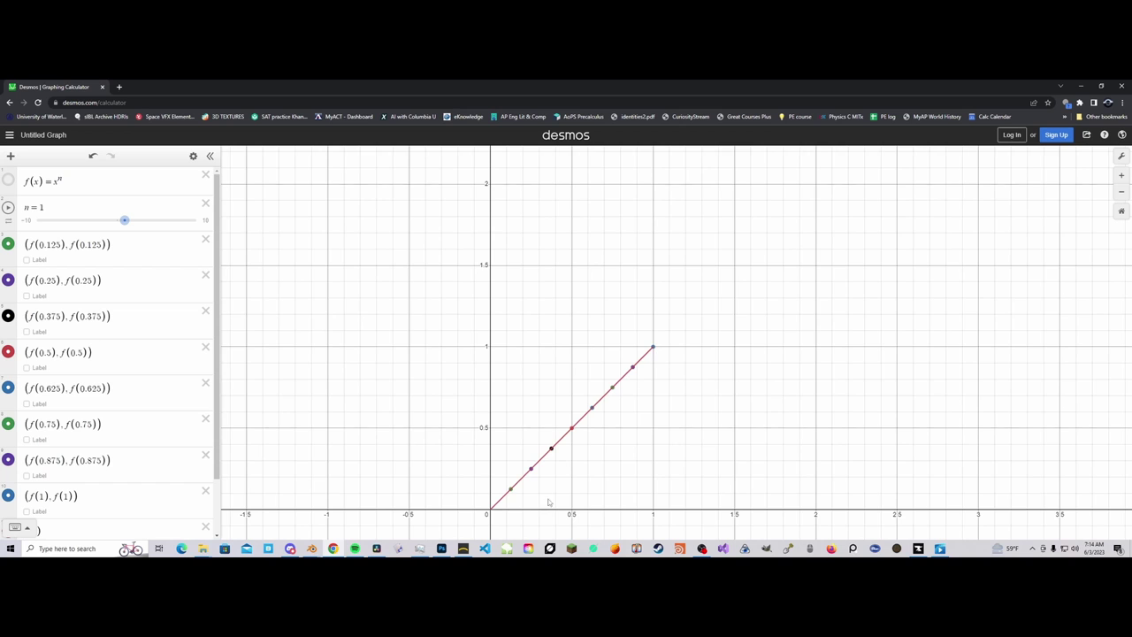
{"action": "scroll", "coordinate": [531, 498], "scroll_direction": "up", "scroll_amount": 5}
{"action": "scroll", "coordinate": [522, 448], "scroll_direction": "up", "scroll_amount": 5}
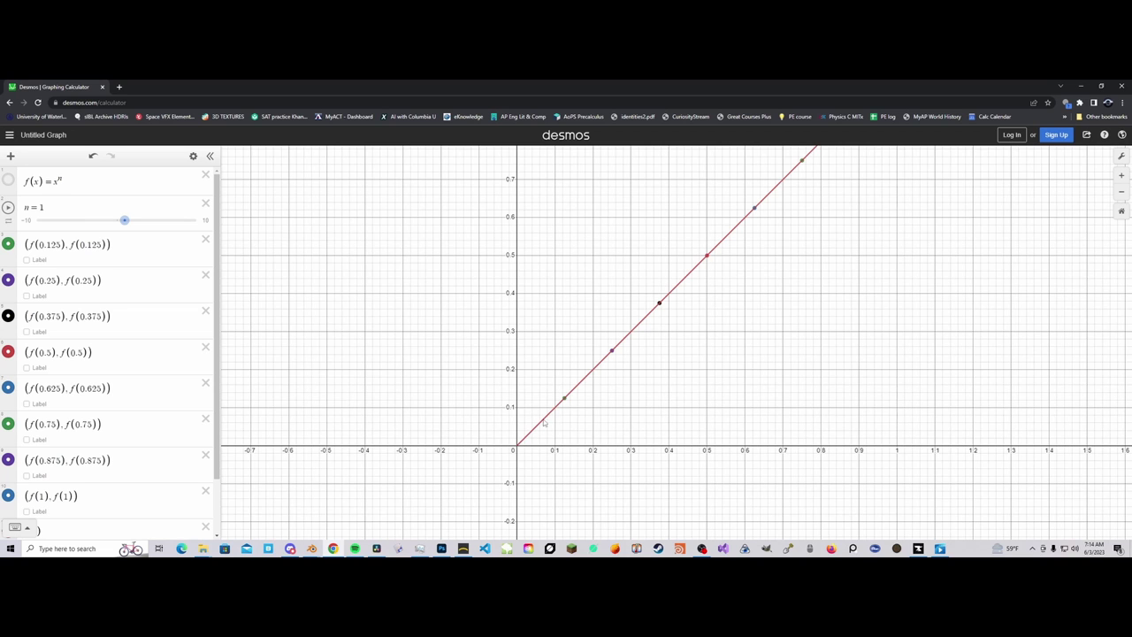
{"action": "left_click_drag", "start_coordinate": [586, 417], "coordinate": [569, 434]}
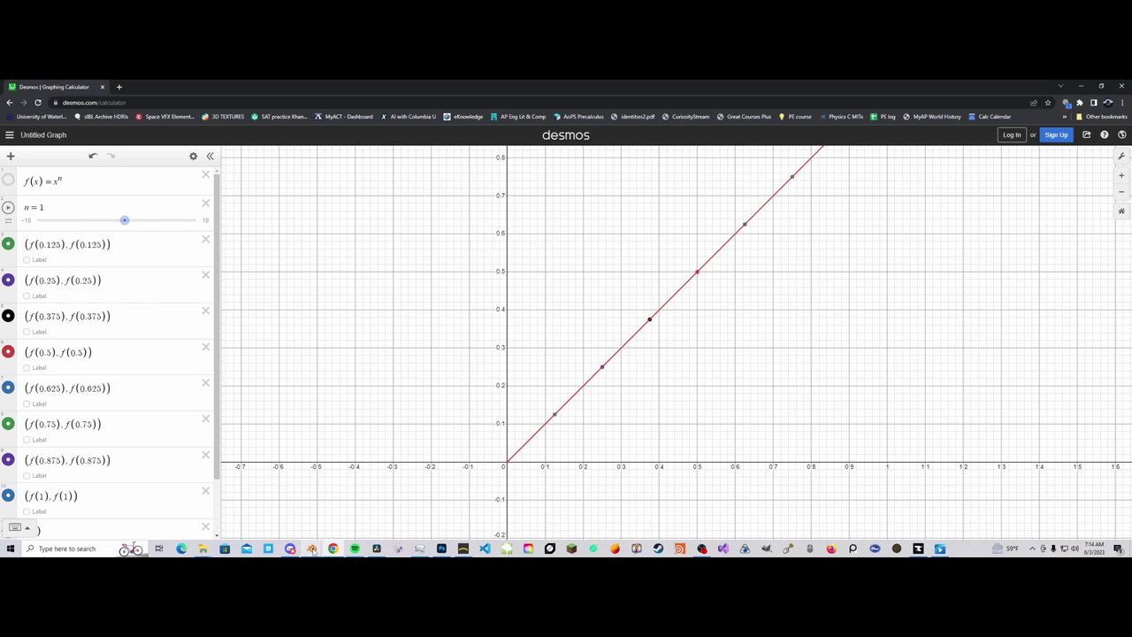
Step: Switch to Blender and set the n value node in the Shadow Step group to 1
{"action": "mouse_move", "coordinate": [312, 550]}
{"action": "left_click", "coordinate": [242, 530]}
{"action": "left_click", "coordinate": [466, 495]}
{"action": "type", "text": "1"}
{"action": "key", "text": "Return"}
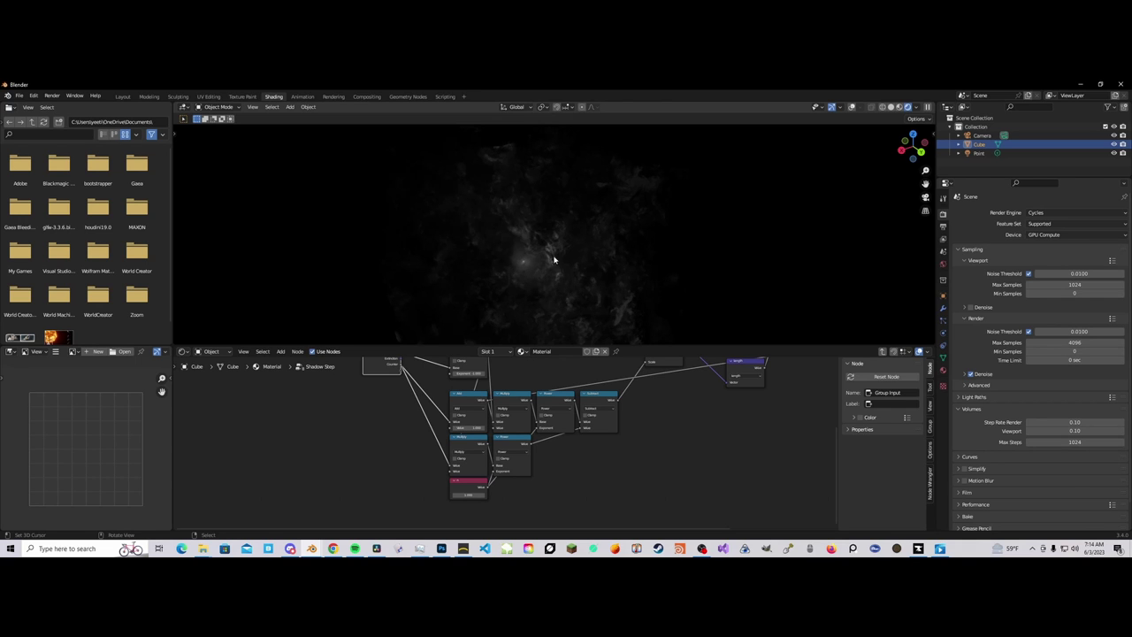
Step: Switch to Desmos and review the function f(x) = x^n and its plotted points from the origin to (1, 1)
{"action": "left_click", "coordinate": [333, 549]}
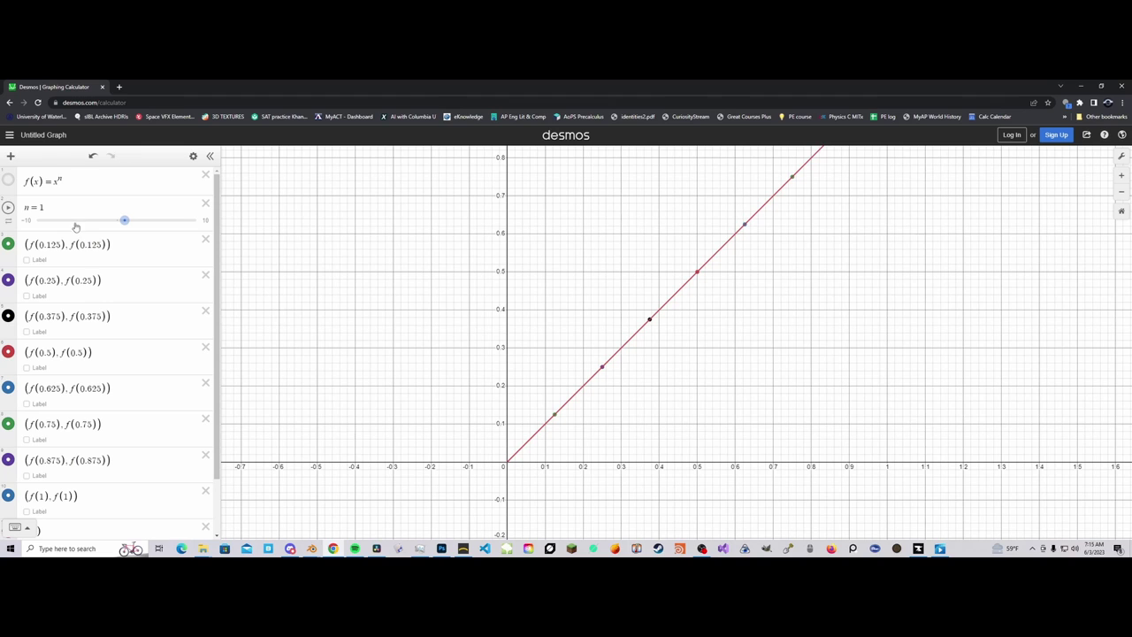
{"action": "left_click_drag", "start_coordinate": [63, 181], "coordinate": [24, 181]}
{"action": "left_click", "coordinate": [65, 181]}
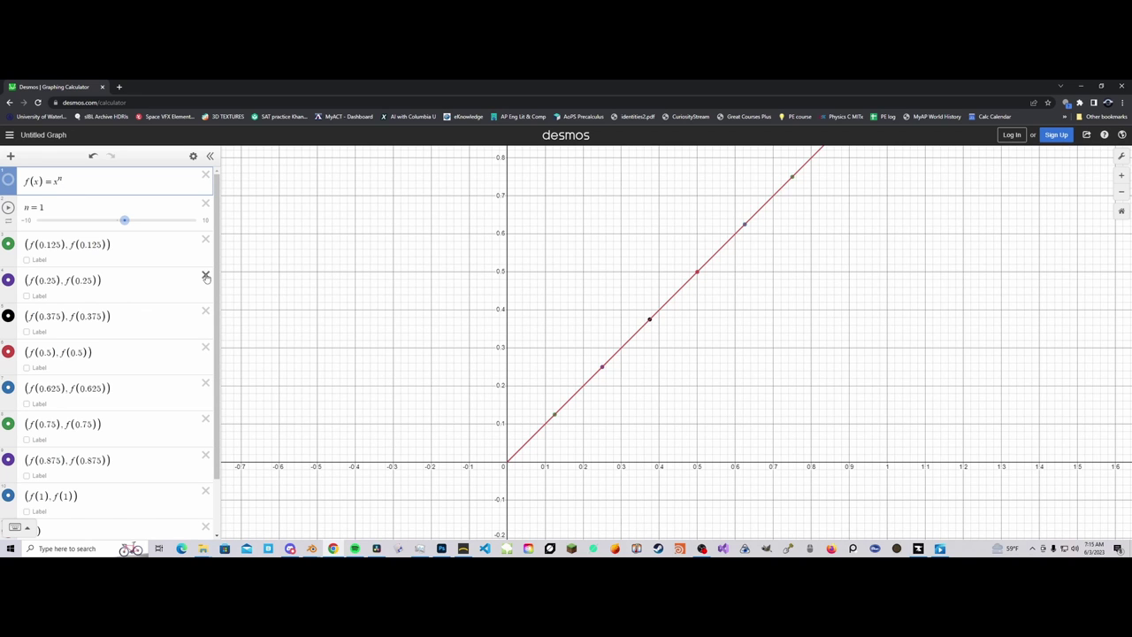
{"action": "scroll", "coordinate": [607, 339], "scroll_direction": "down", "scroll_amount": 1}
{"action": "scroll", "coordinate": [758, 298], "scroll_direction": "down", "scroll_amount": 1}
{"action": "left_click_drag", "start_coordinate": [743, 296], "coordinate": [667, 400]}
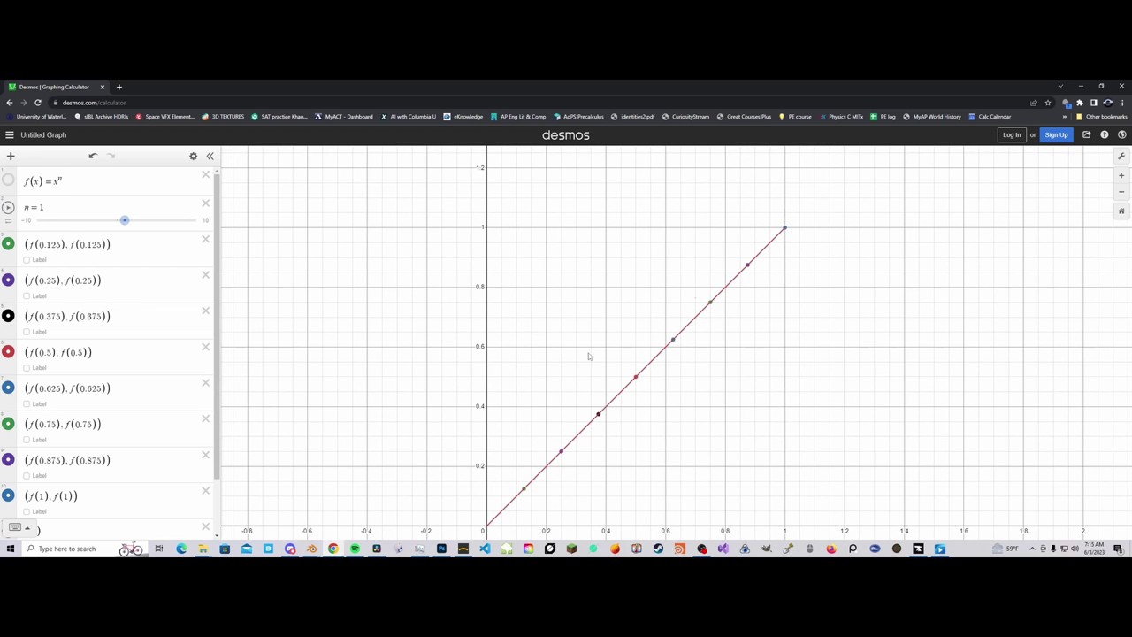
{"action": "left_click_drag", "start_coordinate": [490, 391], "coordinate": [538, 376]}
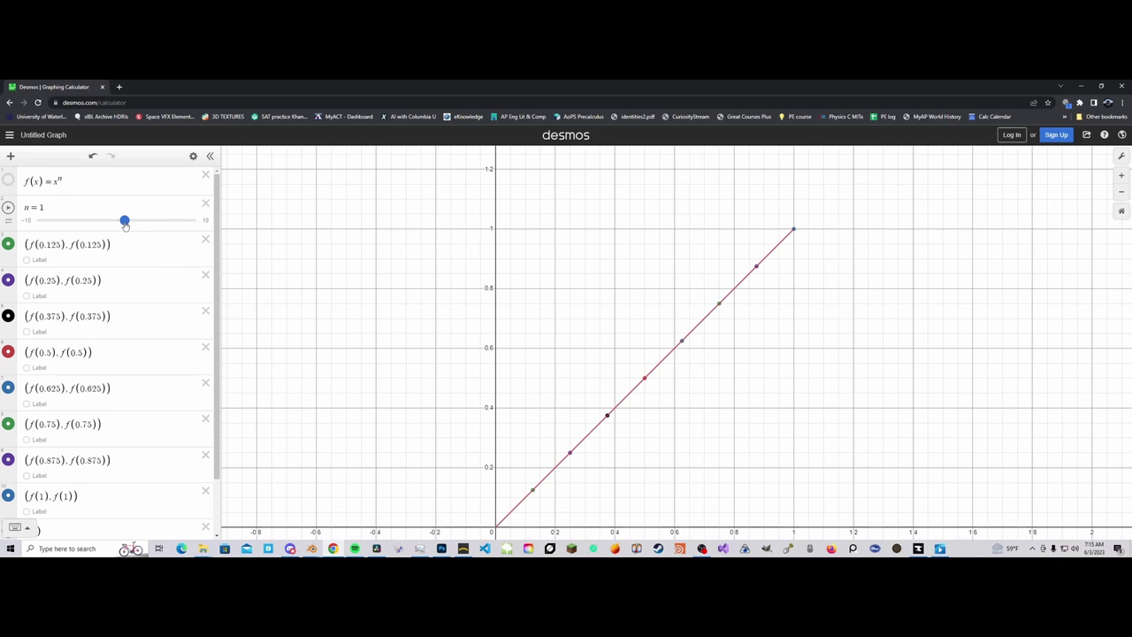
Step: Set the exponent n to 3.2 in Desmos and frame the redistributed sample points
{"action": "left_click_drag", "start_coordinate": [126, 224], "coordinate": [142, 229]}
{"action": "left_click_drag", "start_coordinate": [468, 495], "coordinate": [447, 430]}
{"action": "scroll", "coordinate": [442, 469], "scroll_direction": "up", "scroll_amount": 2}
{"action": "scroll", "coordinate": [495, 427], "scroll_direction": "down", "scroll_amount": 2}
{"action": "left_click_drag", "start_coordinate": [586, 322], "coordinate": [533, 413]}
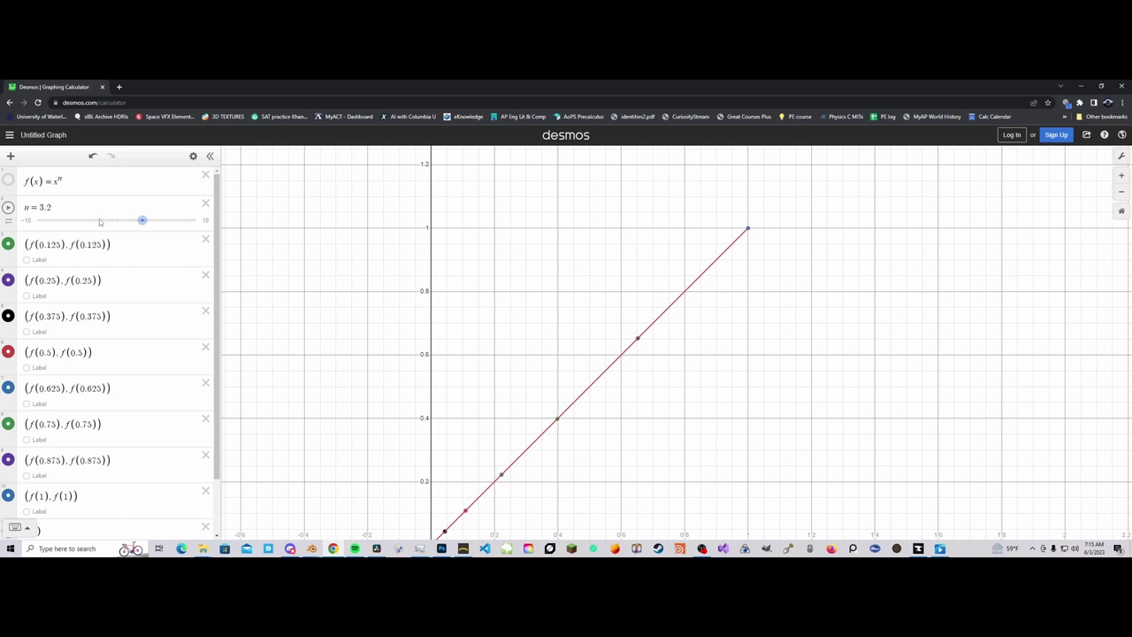
Step: Examine how the sample points are spaced near the origin compared with the far end of the line
{"action": "left_click_drag", "start_coordinate": [463, 413], "coordinate": [510, 356]}
{"action": "left_click_drag", "start_coordinate": [489, 497], "coordinate": [571, 442]}
{"action": "scroll", "coordinate": [571, 442], "scroll_direction": "up", "scroll_amount": 10}
{"action": "scroll", "coordinate": [556, 433], "scroll_direction": "down", "scroll_amount": 7}
{"action": "left_click_drag", "start_coordinate": [526, 390], "coordinate": [506, 470]}
{"action": "scroll", "coordinate": [508, 459], "scroll_direction": "down", "scroll_amount": 1}
{"action": "scroll", "coordinate": [524, 494], "scroll_direction": "down", "scroll_amount": 3}
{"action": "scroll", "coordinate": [498, 456], "scroll_direction": "up", "scroll_amount": 4}
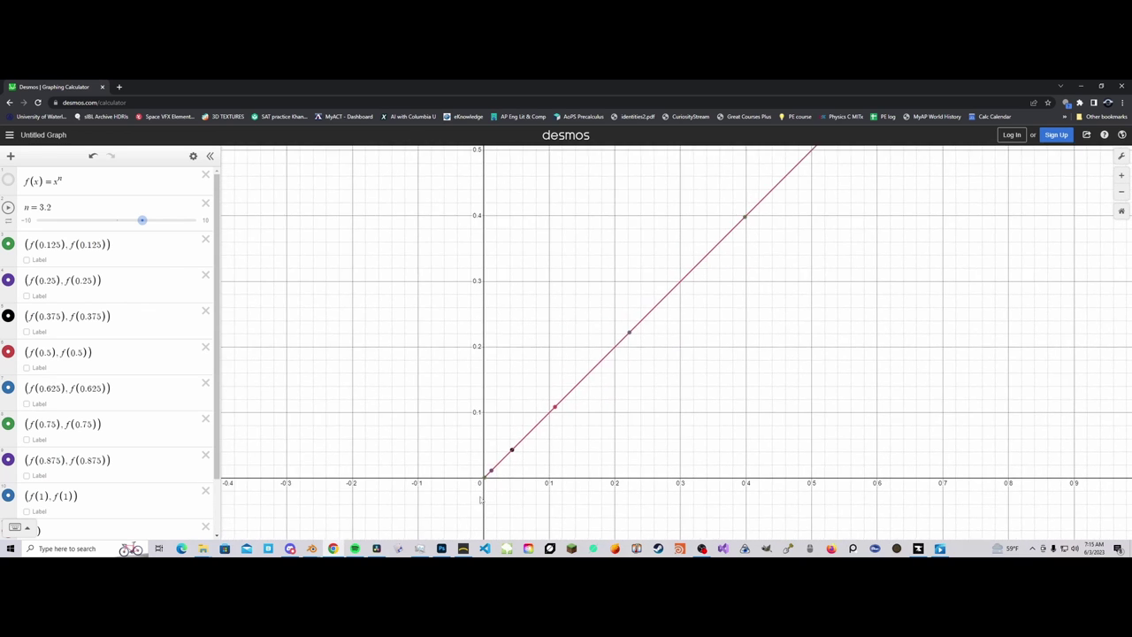
{"action": "left_click_drag", "start_coordinate": [643, 326], "coordinate": [600, 387]}
{"action": "scroll", "coordinate": [591, 386], "scroll_direction": "down", "scroll_amount": 1}
{"action": "left_click_drag", "start_coordinate": [537, 402], "coordinate": [526, 408]}
{"action": "scroll", "coordinate": [529, 392], "scroll_direction": "down", "scroll_amount": 4}
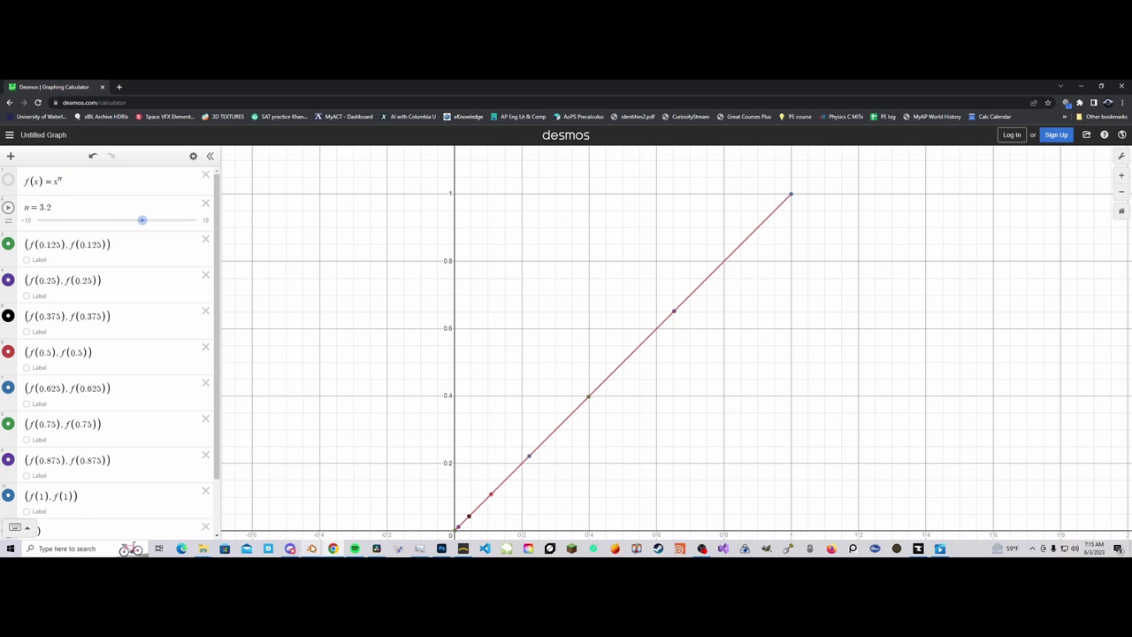
Step: Compare the n value node in Blender's Shadow Step group with the n expression in Desmos
{"action": "mouse_move", "coordinate": [311, 549]}
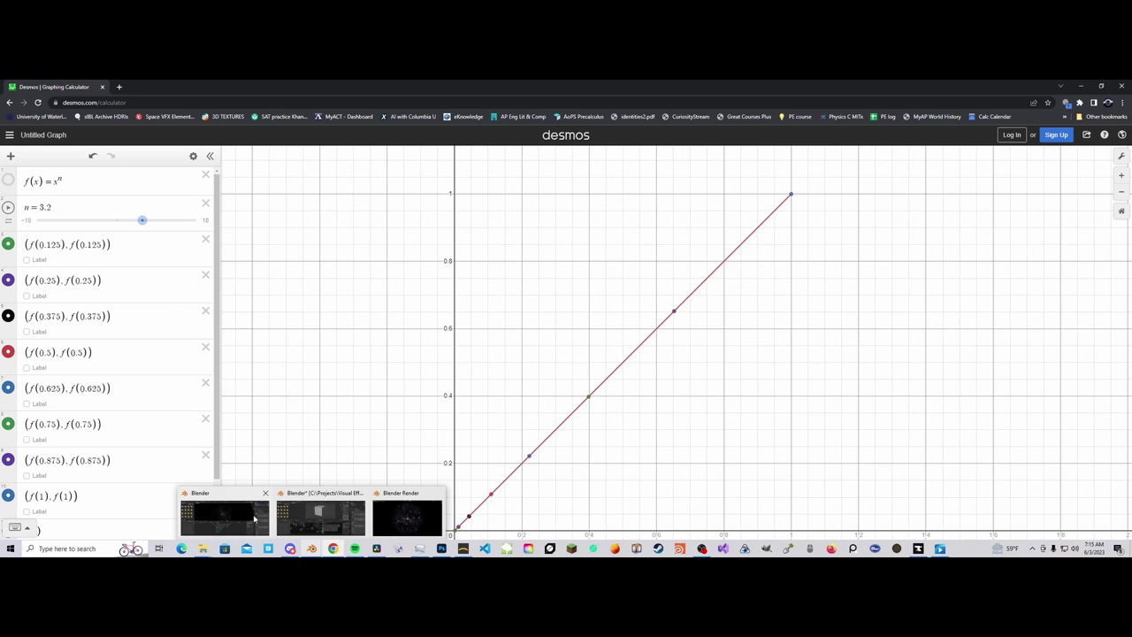
{"action": "left_click", "coordinate": [253, 518]}
{"action": "scroll", "coordinate": [324, 493], "scroll_direction": "up", "scroll_amount": 2}
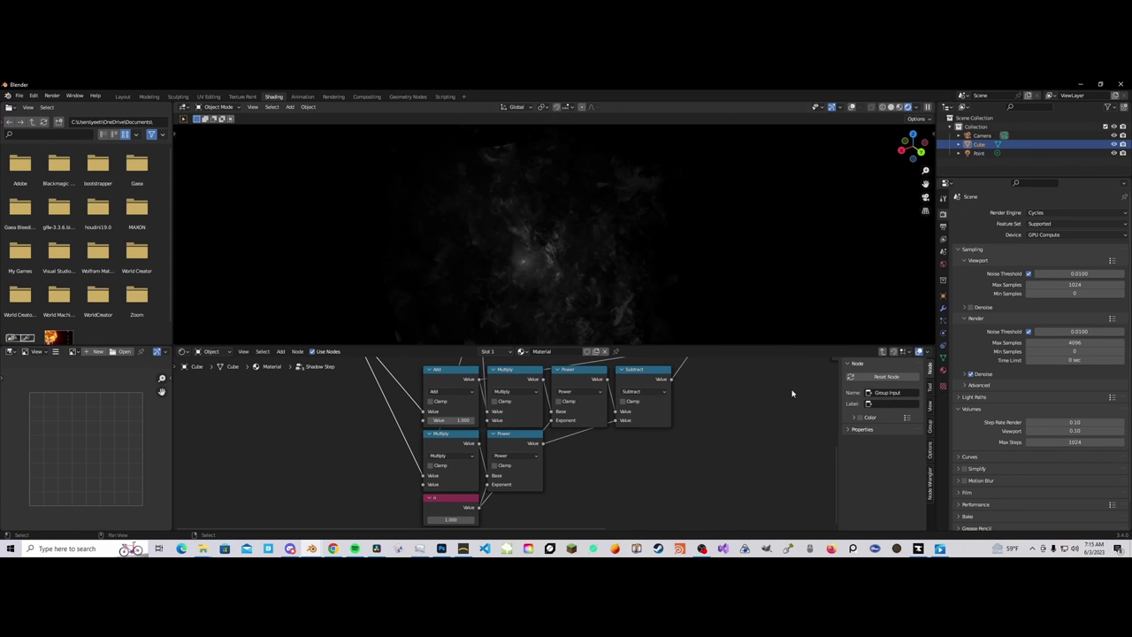
{"action": "middle_click_drag", "start_coordinate": [561, 463], "coordinate": [582, 441]}
{"action": "left_click", "coordinate": [468, 485]}
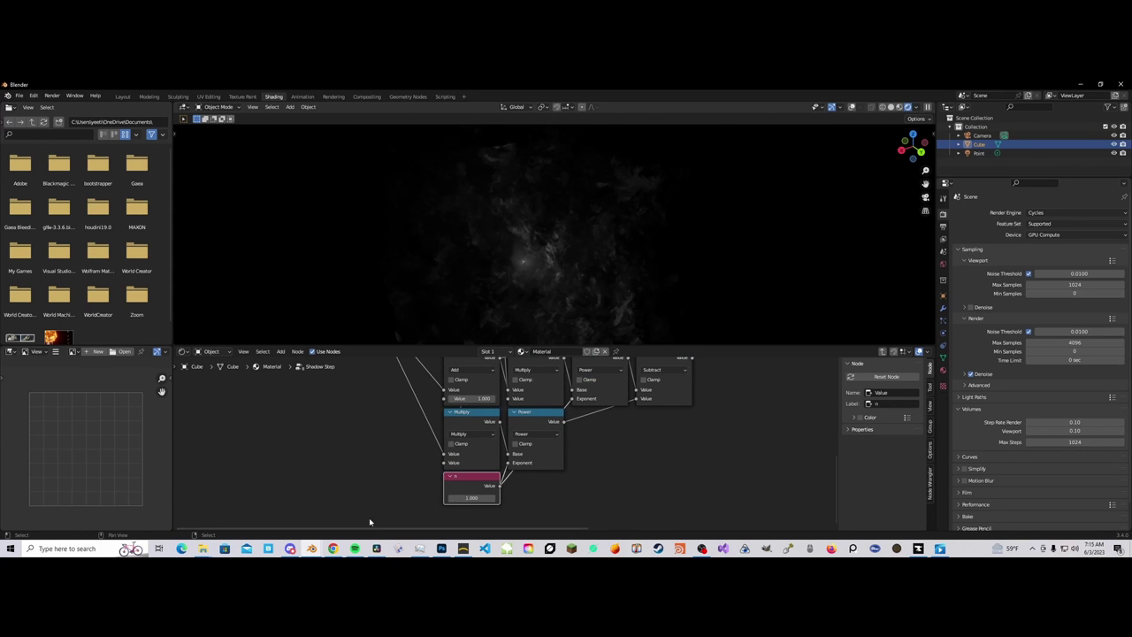
{"action": "left_click", "coordinate": [333, 548]}
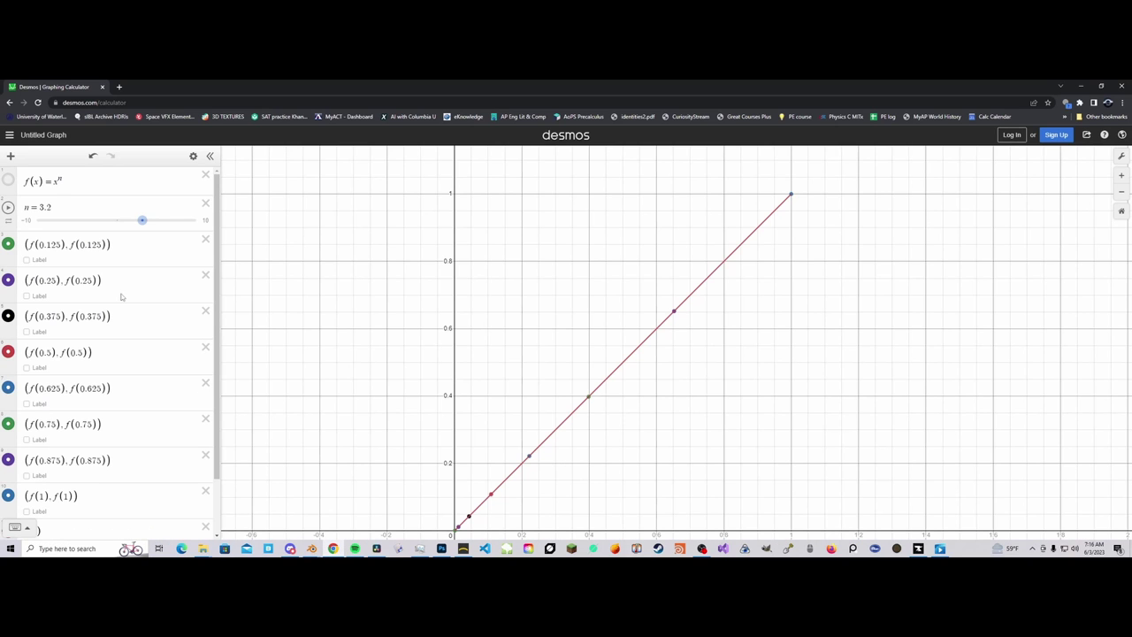
{"action": "triple_click", "coordinate": [49, 206]}
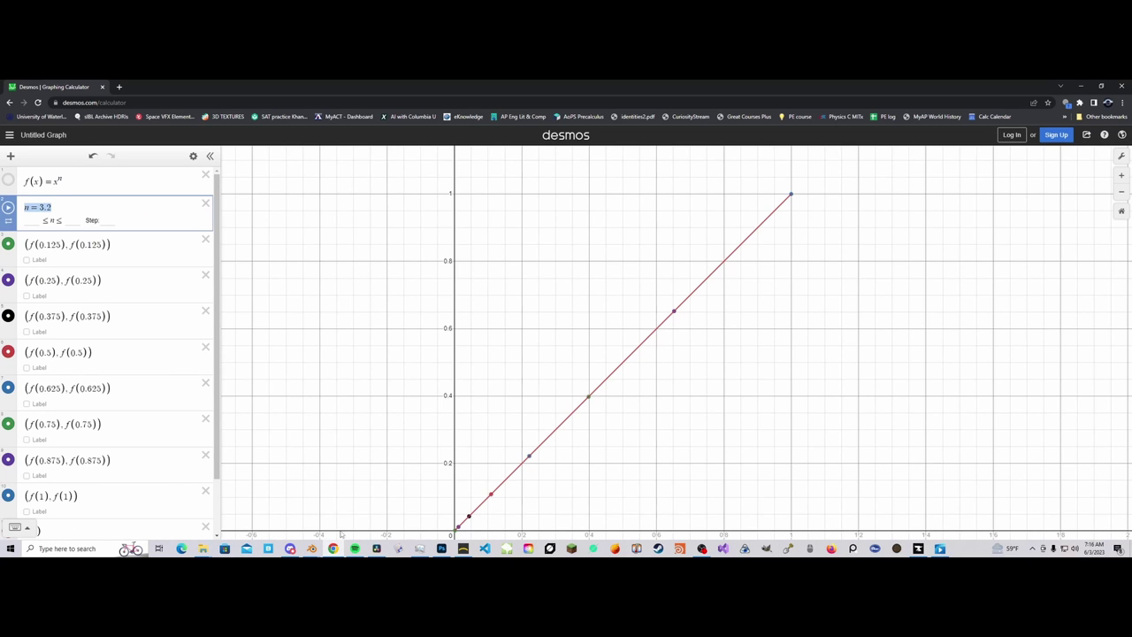
Step: Switch back to Blender, try 2.4 for the n value in the Shadow Step group, and re-enter the value
{"action": "mouse_move", "coordinate": [322, 553]}
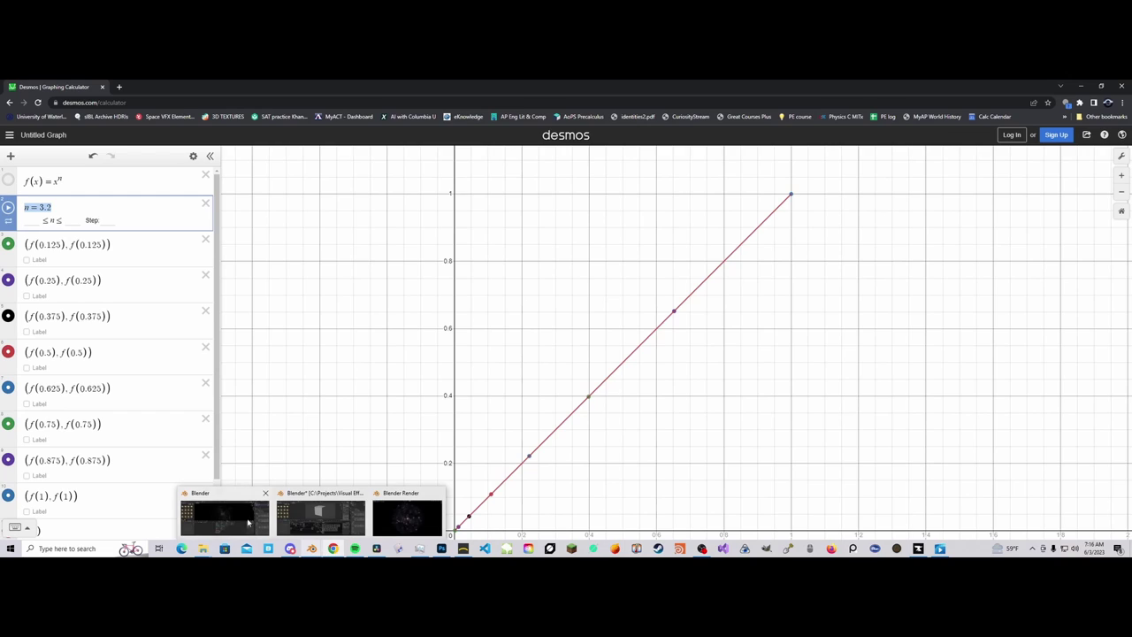
{"action": "left_click", "coordinate": [249, 523]}
{"action": "left_click_drag", "start_coordinate": [472, 498], "coordinate": [494, 498]}
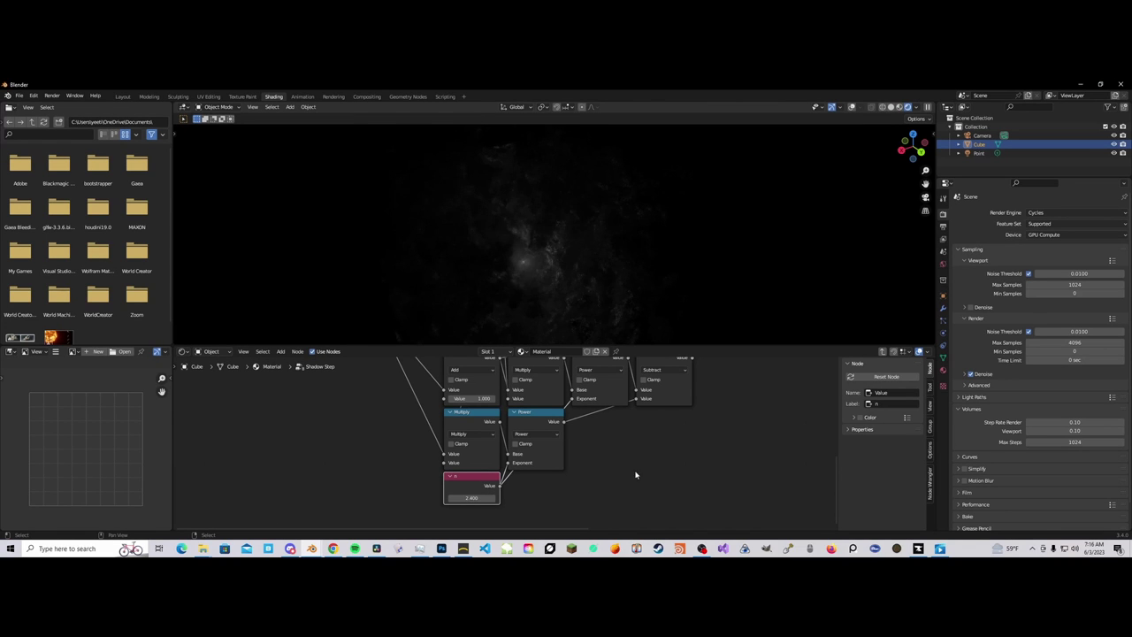
{"action": "left_click", "coordinate": [476, 498]}
{"action": "key", "text": "Return"}
Step: Inspect the rendered volume's shadow detail around the bright point light in the viewport
{"action": "scroll", "coordinate": [487, 507], "scroll_direction": "down", "scroll_amount": 5}
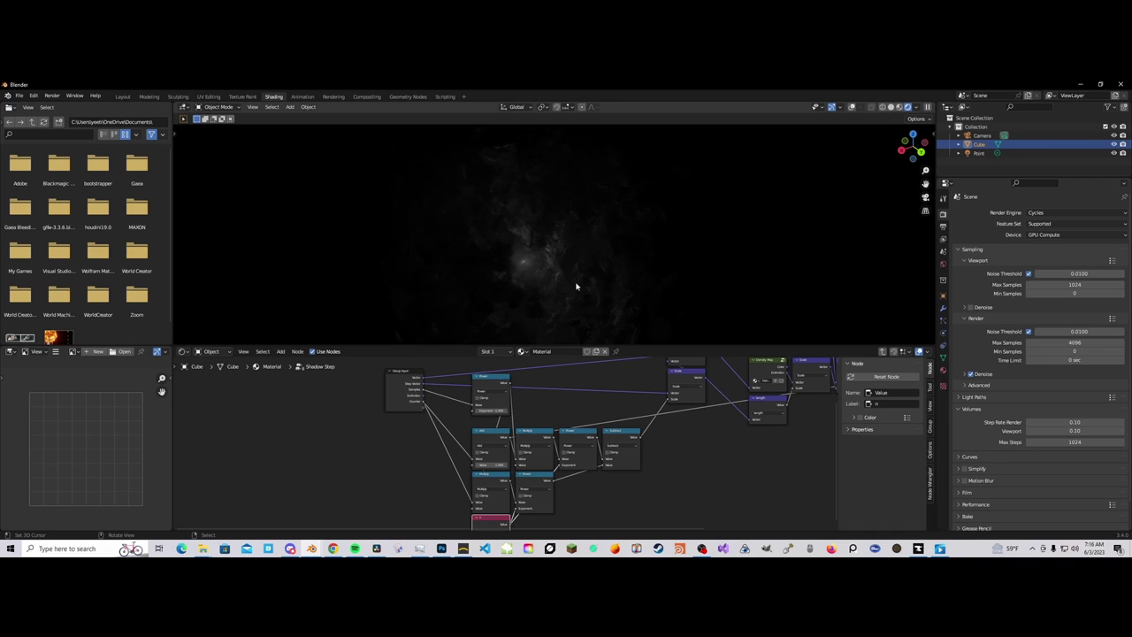
{"action": "scroll", "coordinate": [557, 245], "scroll_direction": "up", "scroll_amount": 4}
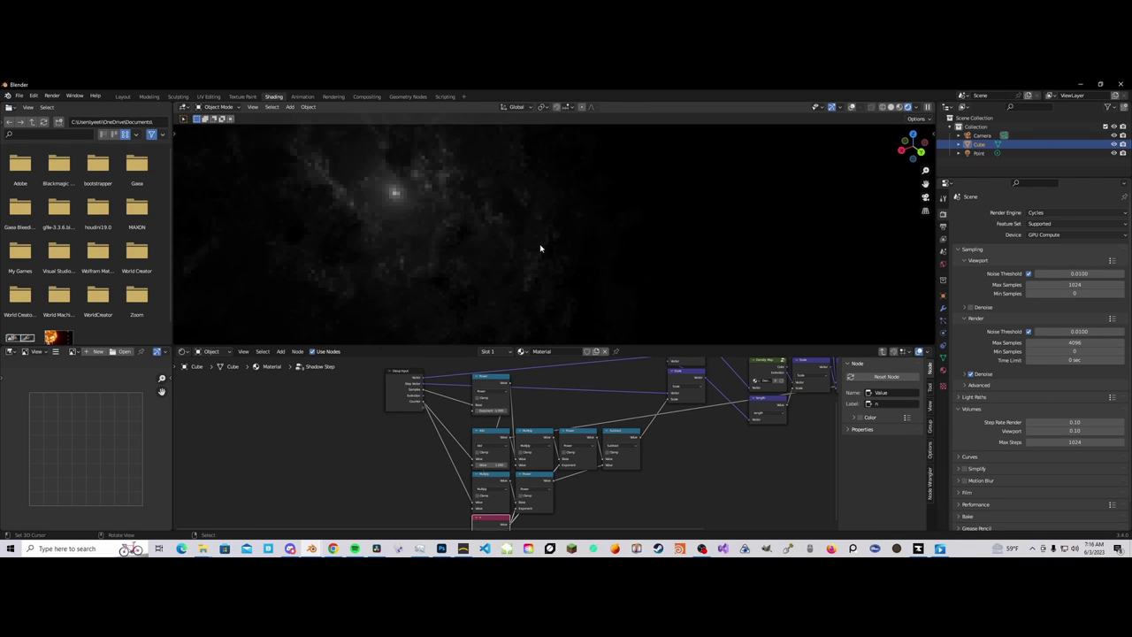
{"action": "key", "text": "shift+b"}
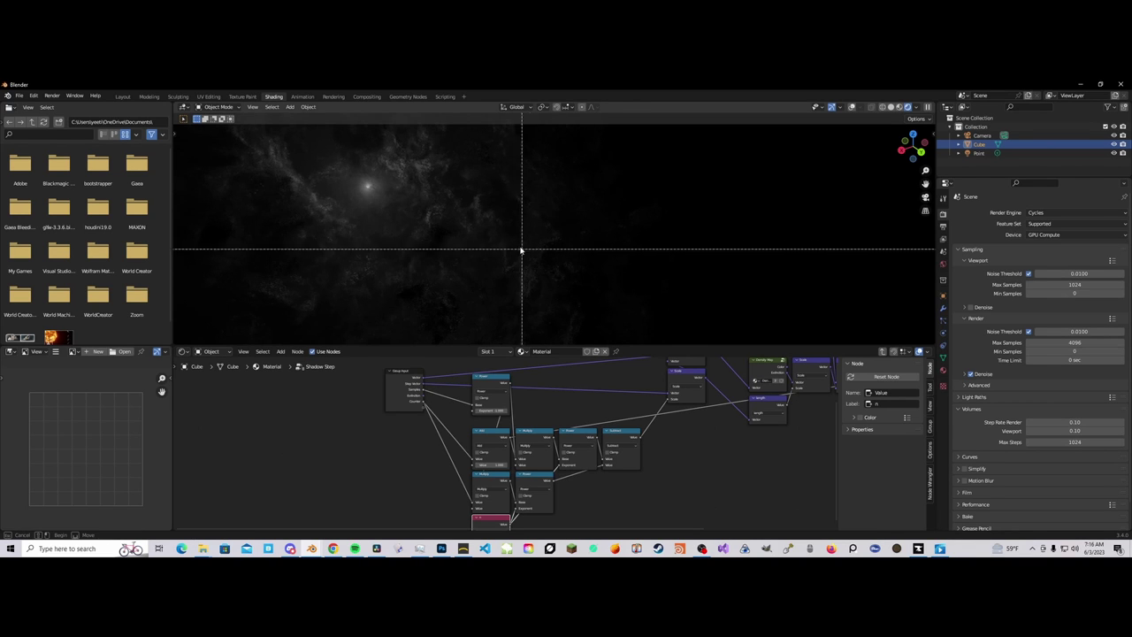
{"action": "key", "text": "Escape"}
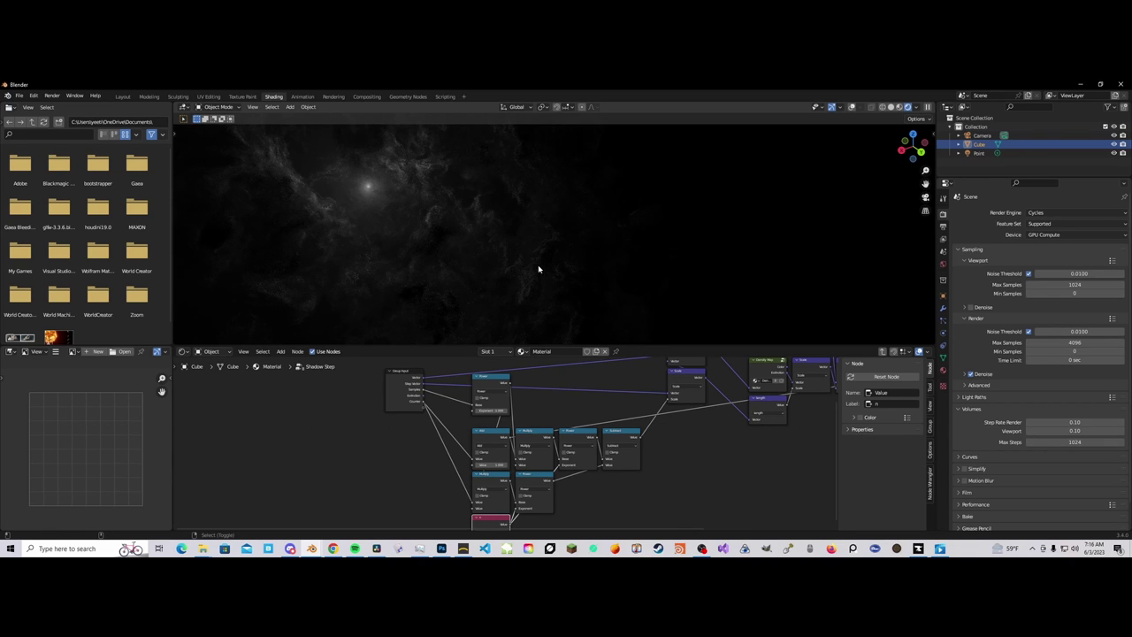
Step: Restrict the viewport render to a small square region of dim nebula detail and reload the Rendered shading
{"action": "scroll", "coordinate": [536, 216], "scroll_direction": "up", "scroll_amount": 3}
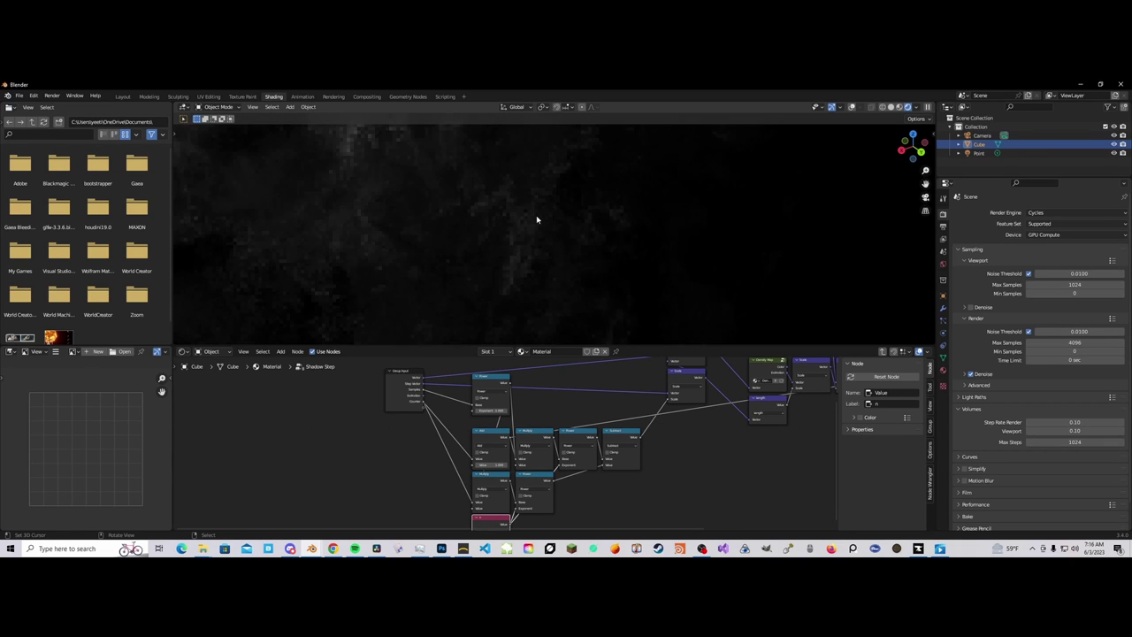
{"action": "key", "text": "shift+b"}
{"action": "left_click_drag", "start_coordinate": [467, 168], "coordinate": [598, 307]}
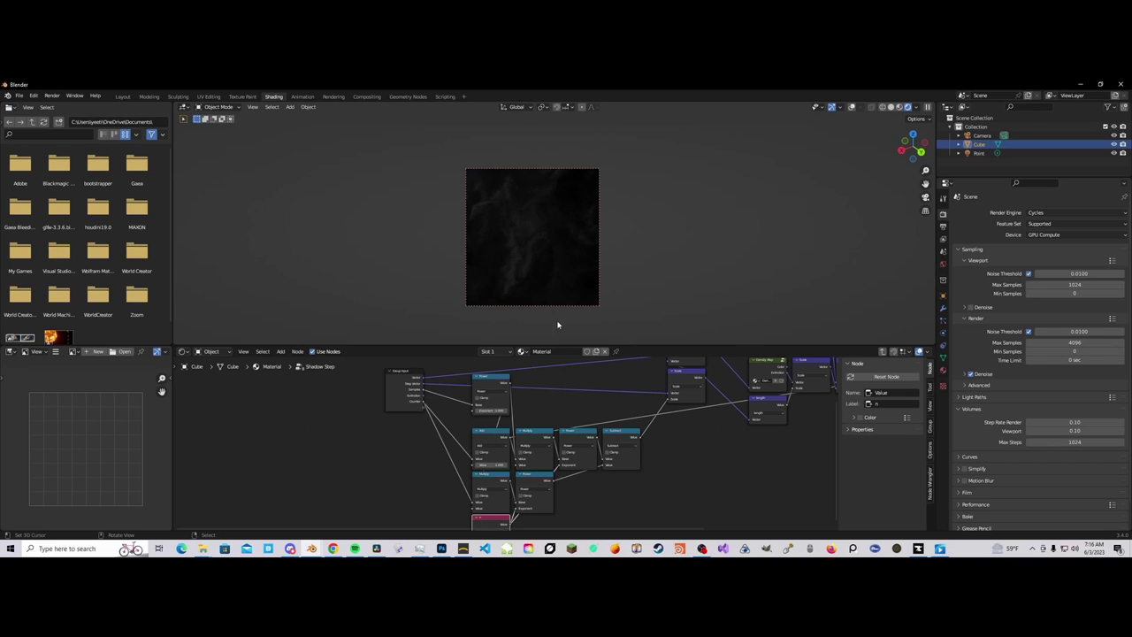
{"action": "key", "text": "z"}
{"action": "left_click", "coordinate": [540, 295]}
{"action": "key", "text": "z"}
{"action": "left_click", "coordinate": [503, 158]}
Step: Examine the Group Input links and the math nodes inside the Shadow Step group
{"action": "scroll", "coordinate": [435, 430], "scroll_direction": "down", "scroll_amount": 4}
{"action": "middle_click_drag", "start_coordinate": [431, 416], "coordinate": [487, 423]}
{"action": "left_click", "coordinate": [426, 447]}
{"action": "scroll", "coordinate": [473, 430], "scroll_direction": "up", "scroll_amount": 2}
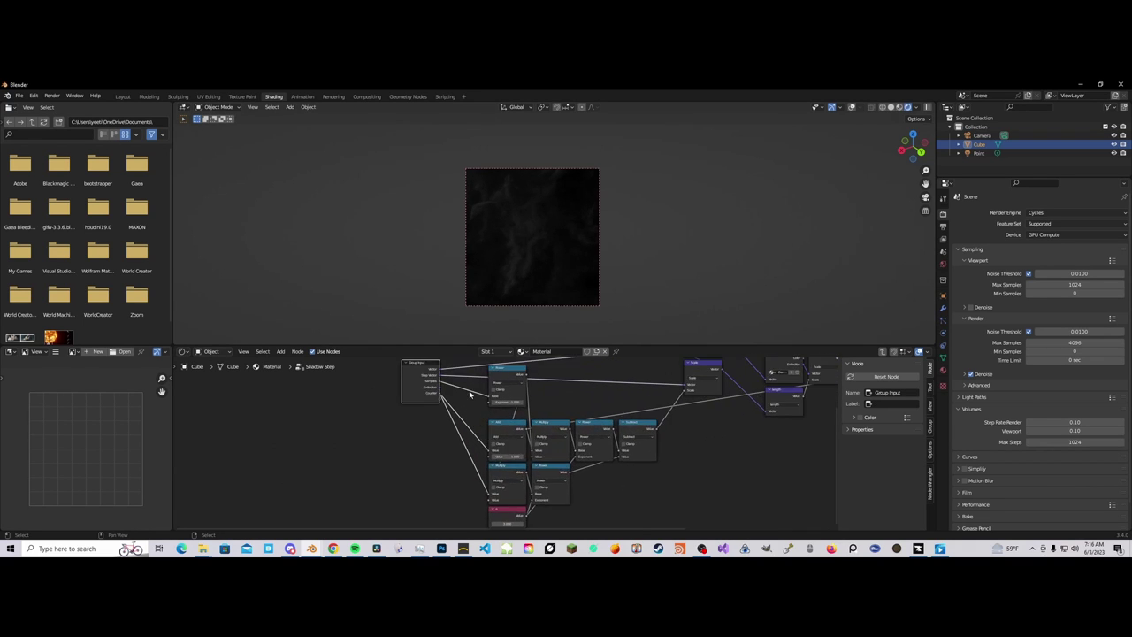
{"action": "middle_click_drag", "start_coordinate": [631, 481], "coordinate": [637, 431]}
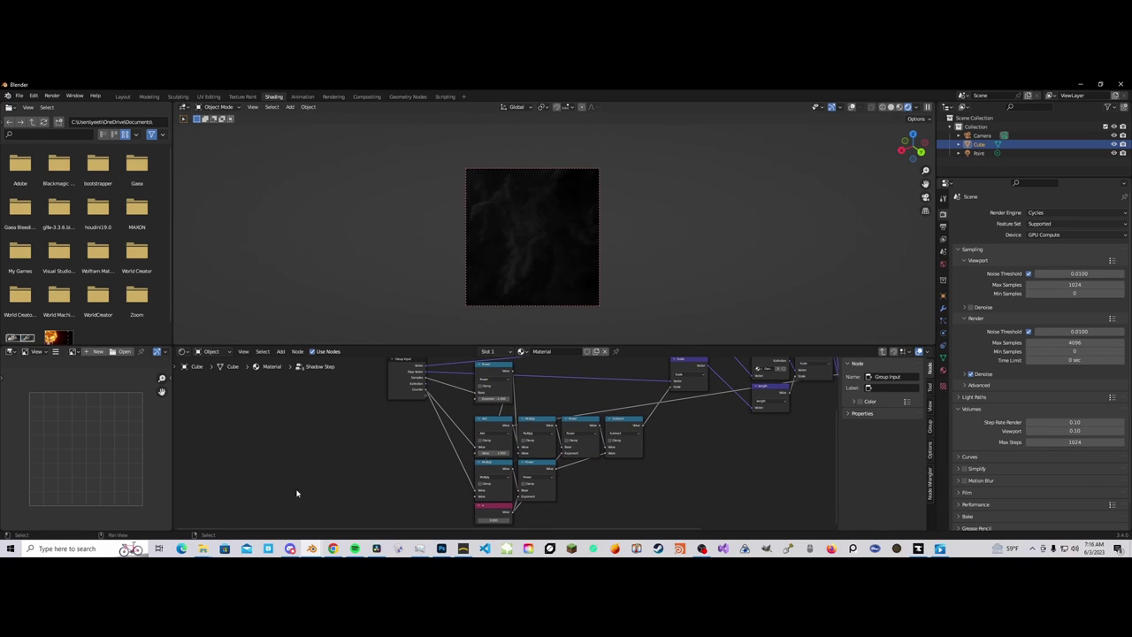
{"action": "scroll", "coordinate": [471, 433], "scroll_direction": "up", "scroll_amount": 2}
{"action": "middle_click_drag", "start_coordinate": [419, 450], "coordinate": [383, 488]}
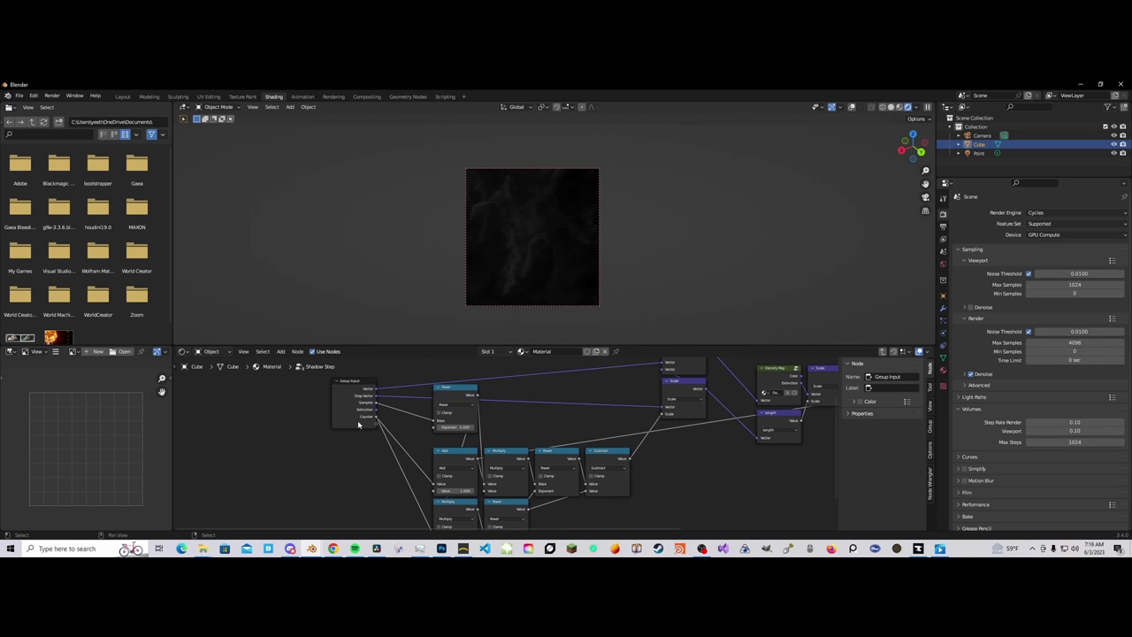
Step: Leave the Shadow Step group and disconnect the White Noise Texture from the first Shadow Step node's Counter input
{"action": "key", "text": "Tab"}
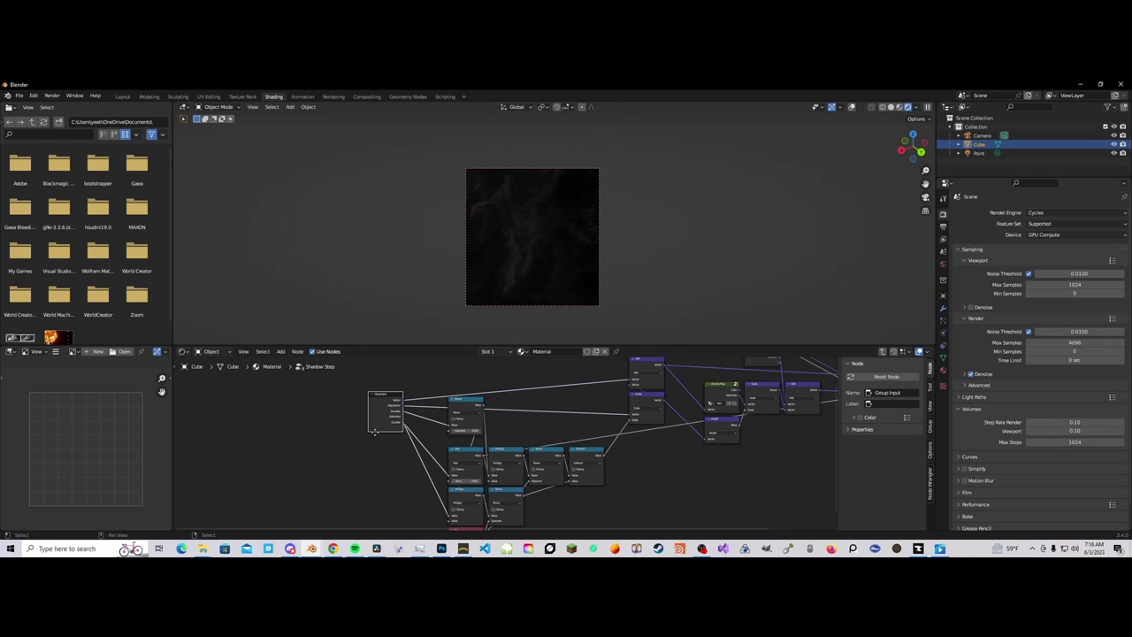
{"action": "scroll", "coordinate": [496, 477], "scroll_direction": "up", "scroll_amount": 3}
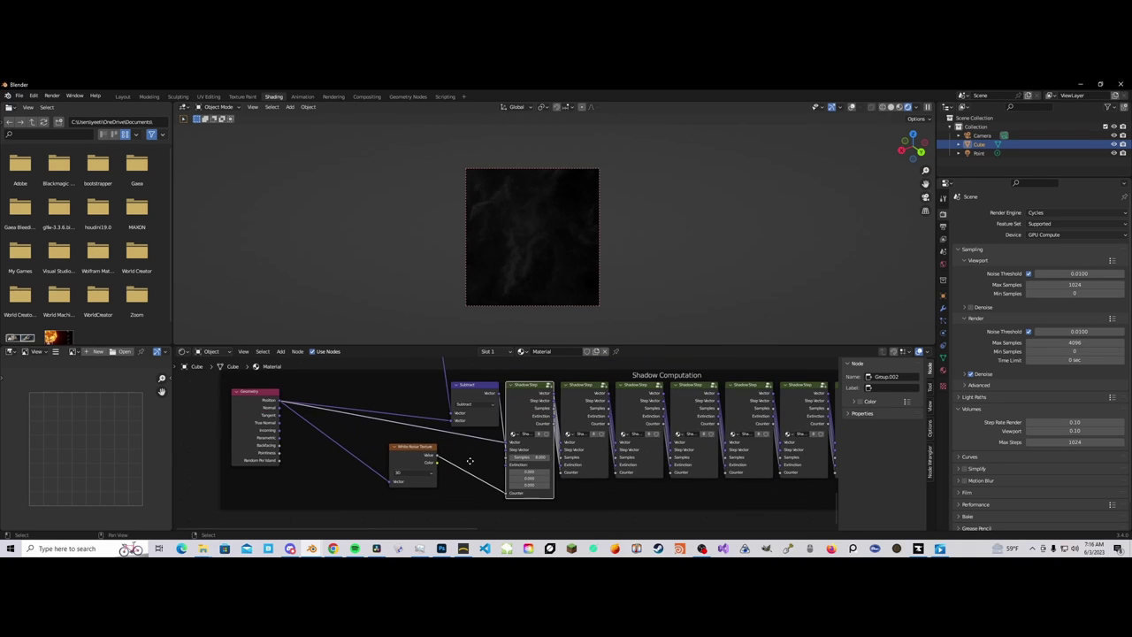
{"action": "scroll", "coordinate": [512, 485], "scroll_direction": "up", "scroll_amount": 1}
{"action": "left_click_drag", "start_coordinate": [501, 498], "coordinate": [355, 461]}
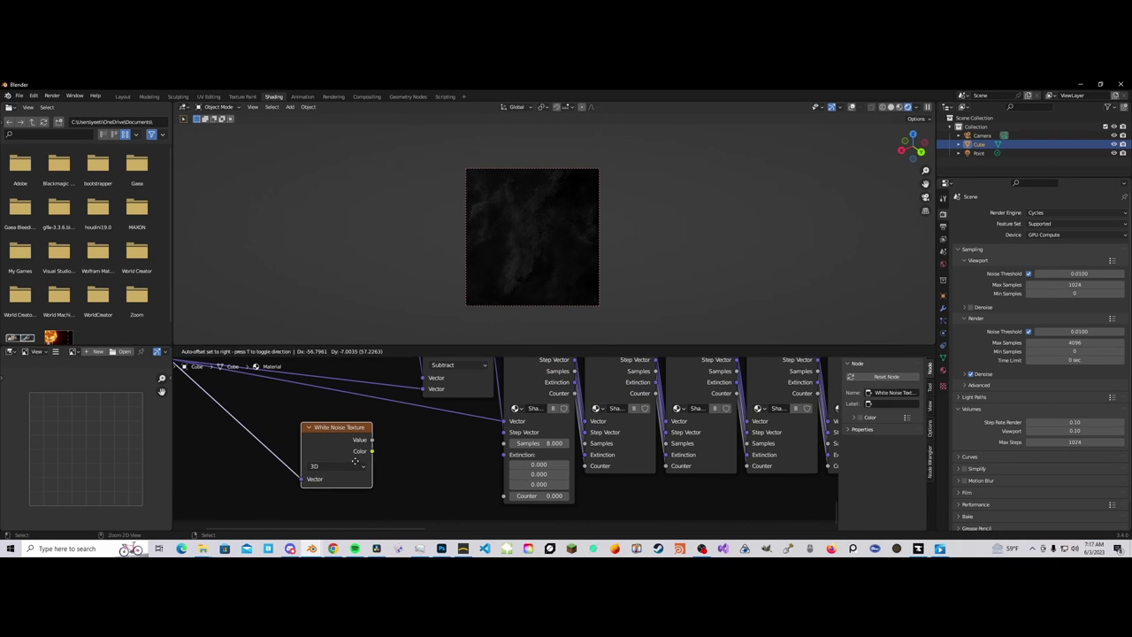
{"action": "scroll", "coordinate": [453, 478], "scroll_direction": "down", "scroll_amount": 1}
{"action": "left_click_drag", "start_coordinate": [363, 451], "coordinate": [364, 460]}
Step: Re-enter the first Shadow Step group and set its n value to 4
{"action": "middle_click_drag", "start_coordinate": [513, 399], "coordinate": [483, 425]}
{"action": "left_click", "coordinate": [484, 424]}
{"action": "key", "text": "Tab"}
{"action": "middle_click_drag", "start_coordinate": [460, 497], "coordinate": [455, 386]}
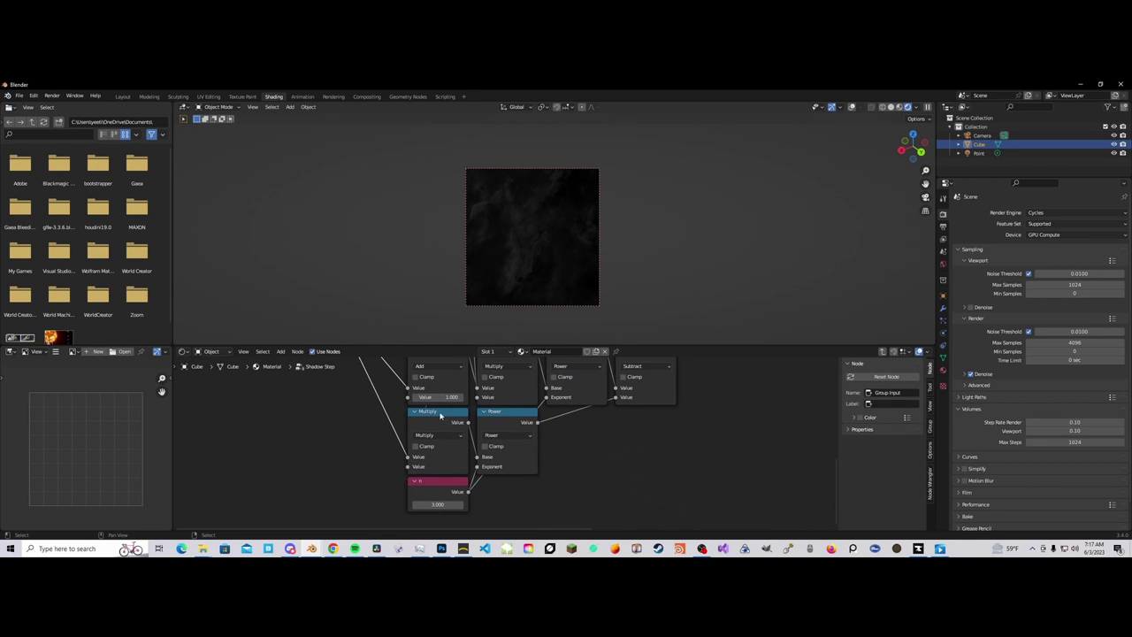
{"action": "left_click", "coordinate": [438, 503]}
{"action": "key", "text": "Return"}
Step: Examine how the Scale and Add vector nodes use the Group Input's Vector and Step Vector outputs
{"action": "scroll", "coordinate": [436, 452], "scroll_direction": "down", "scroll_amount": 3}
{"action": "middle_click_drag", "start_coordinate": [433, 435], "coordinate": [436, 444]}
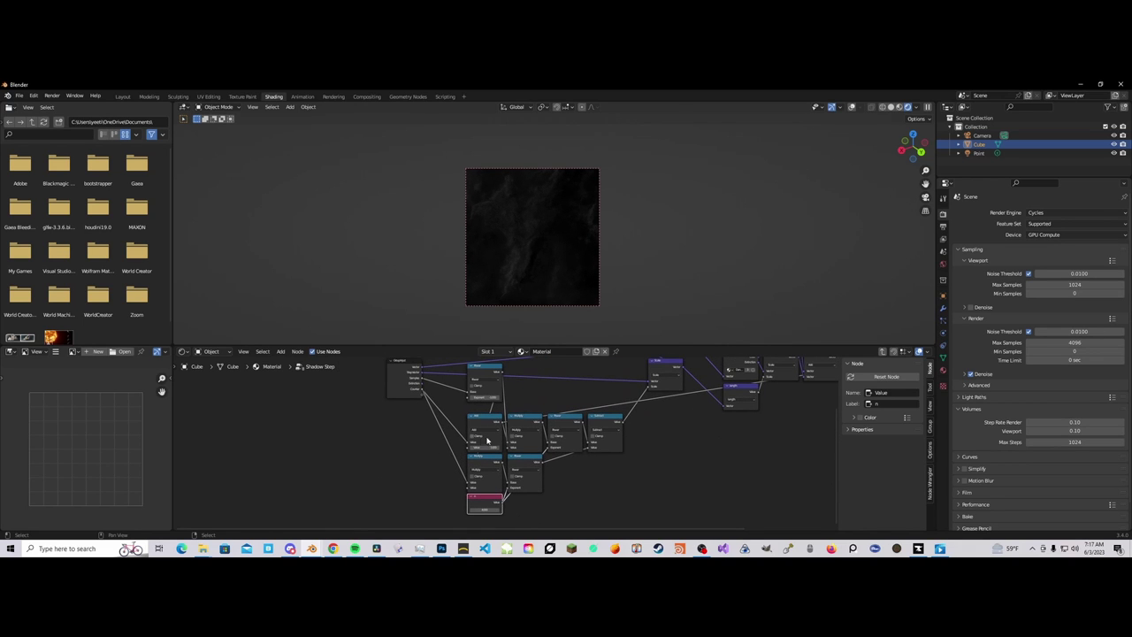
{"action": "scroll", "coordinate": [502, 458], "scroll_direction": "down", "scroll_amount": 1}
{"action": "middle_click_drag", "start_coordinate": [663, 387], "coordinate": [599, 437]}
{"action": "scroll", "coordinate": [634, 410], "scroll_direction": "up", "scroll_amount": 2}
{"action": "left_click", "coordinate": [578, 419]}
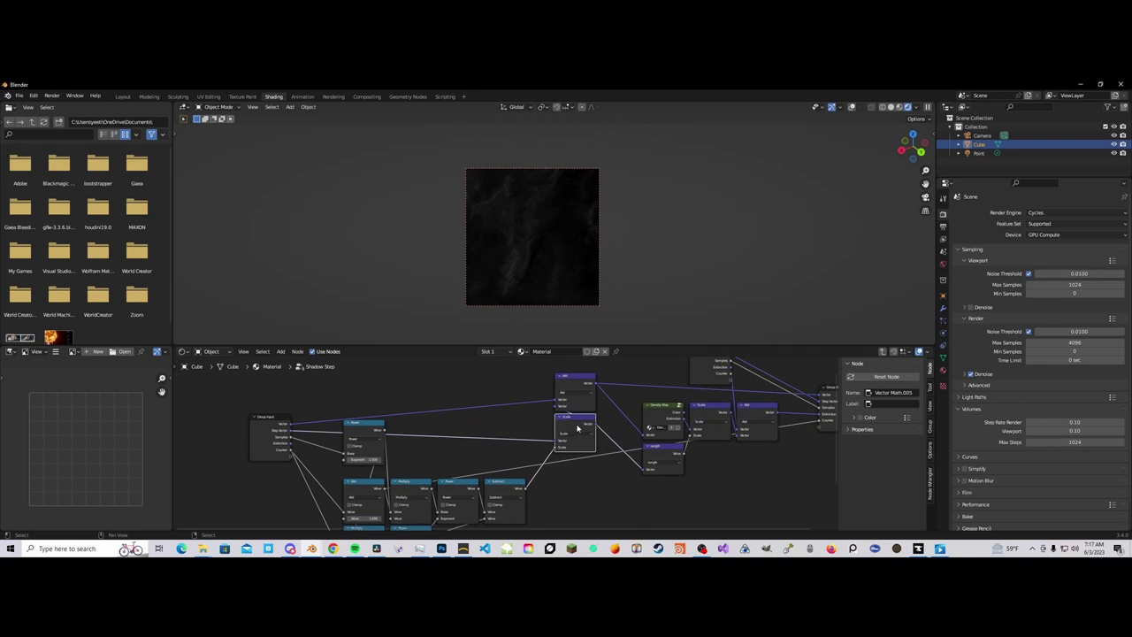
{"action": "scroll", "coordinate": [493, 453], "scroll_direction": "up", "scroll_amount": 2}
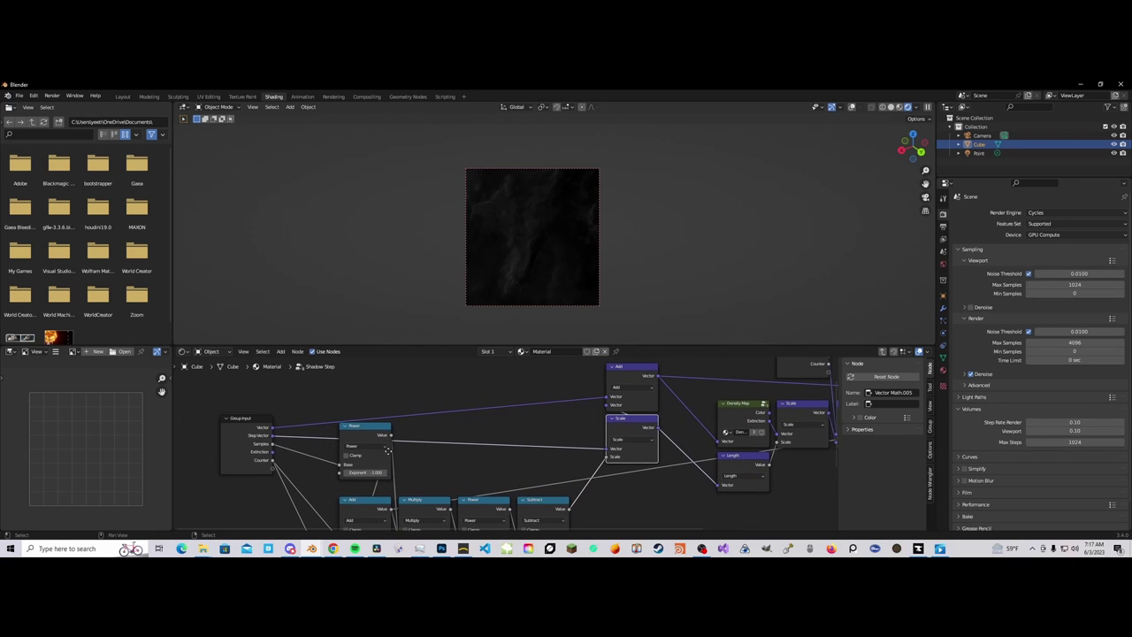
{"action": "left_click", "coordinate": [278, 442]}
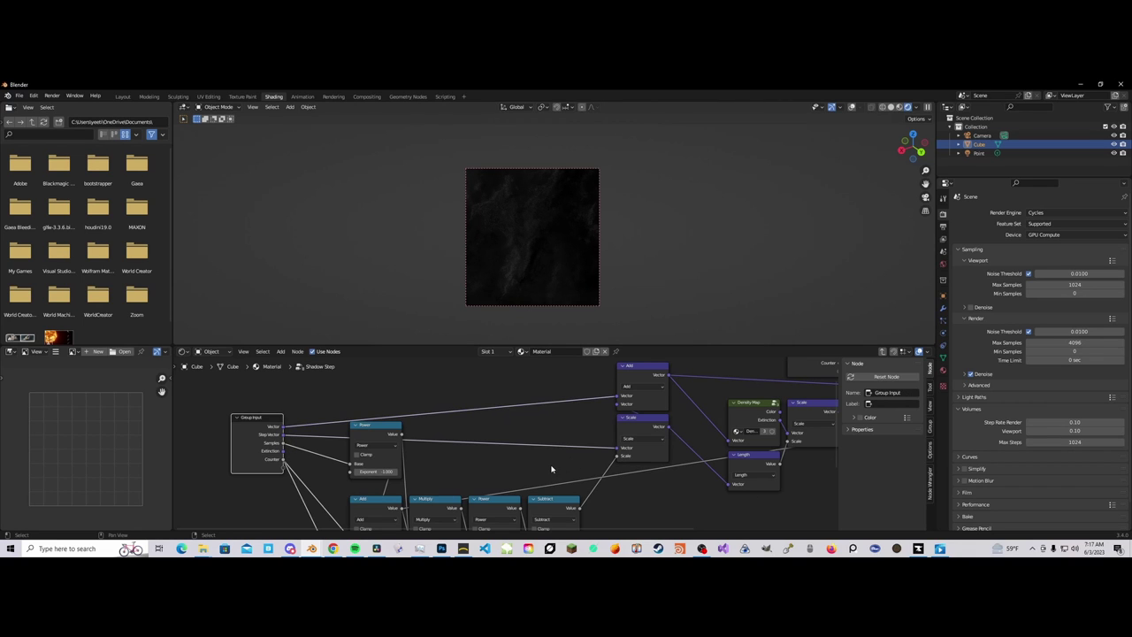
{"action": "scroll", "coordinate": [544, 467], "scroll_direction": "down", "scroll_amount": 2}
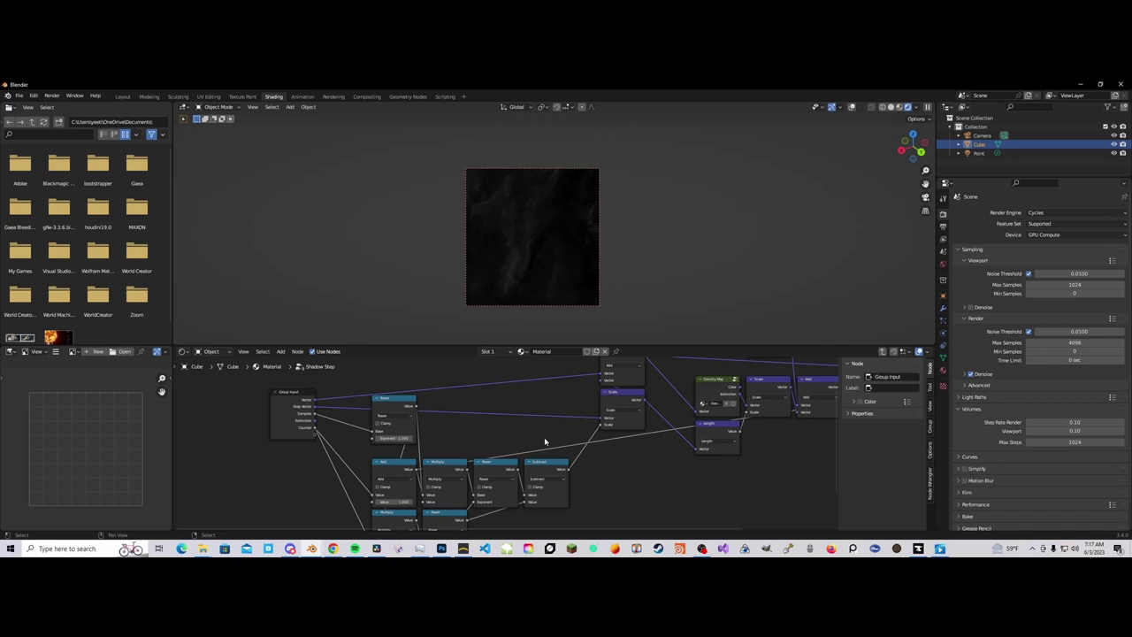
Step: Examine the Power node with the -1 exponent and its link from the Samples input
{"action": "scroll", "coordinate": [394, 413], "scroll_direction": "up", "scroll_amount": 3}
{"action": "left_click_drag", "start_coordinate": [455, 414], "coordinate": [455, 438]}
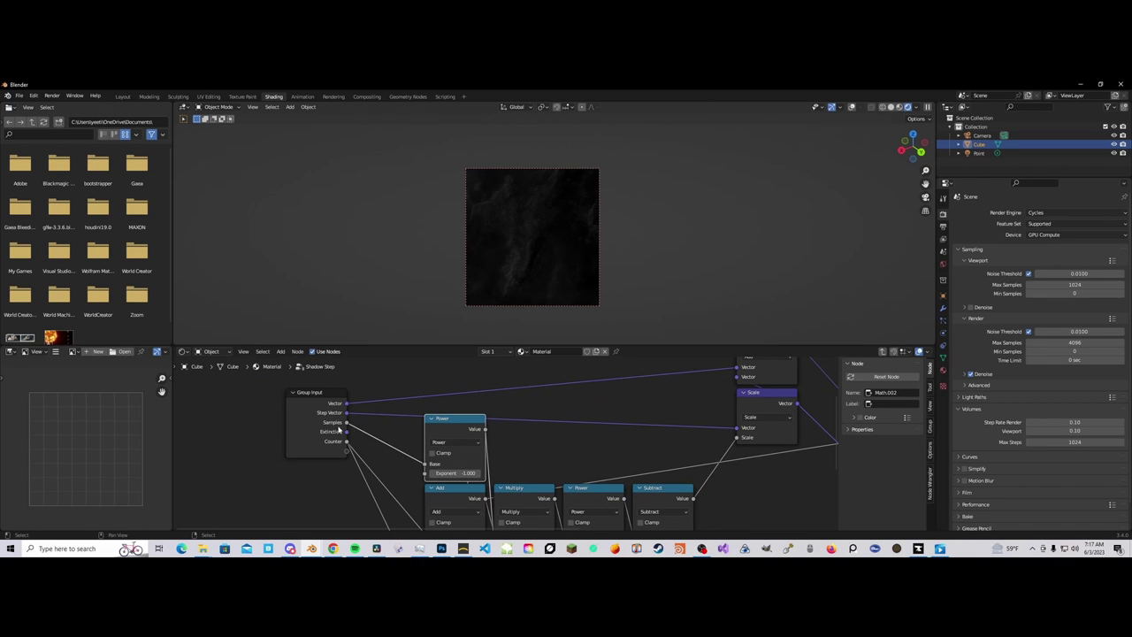
{"action": "scroll", "coordinate": [470, 467], "scroll_direction": "down", "scroll_amount": 3}
{"action": "middle_click_drag", "start_coordinate": [472, 469], "coordinate": [479, 445]}
{"action": "scroll", "coordinate": [478, 445], "scroll_direction": "up", "scroll_amount": 2}
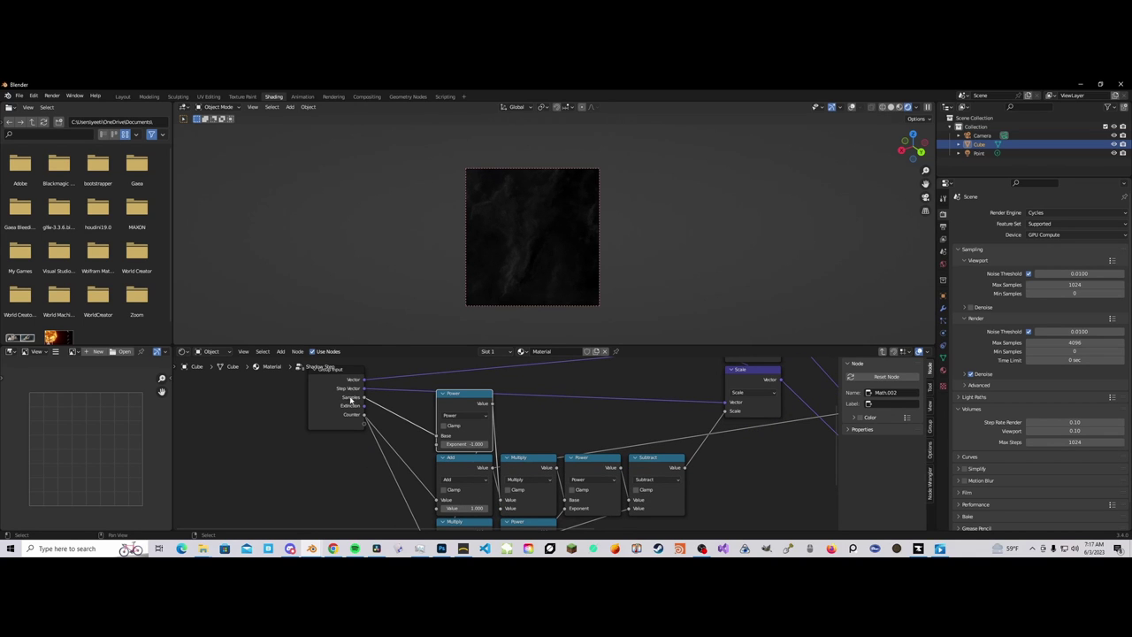
{"action": "scroll", "coordinate": [444, 482], "scroll_direction": "down", "scroll_amount": 2}
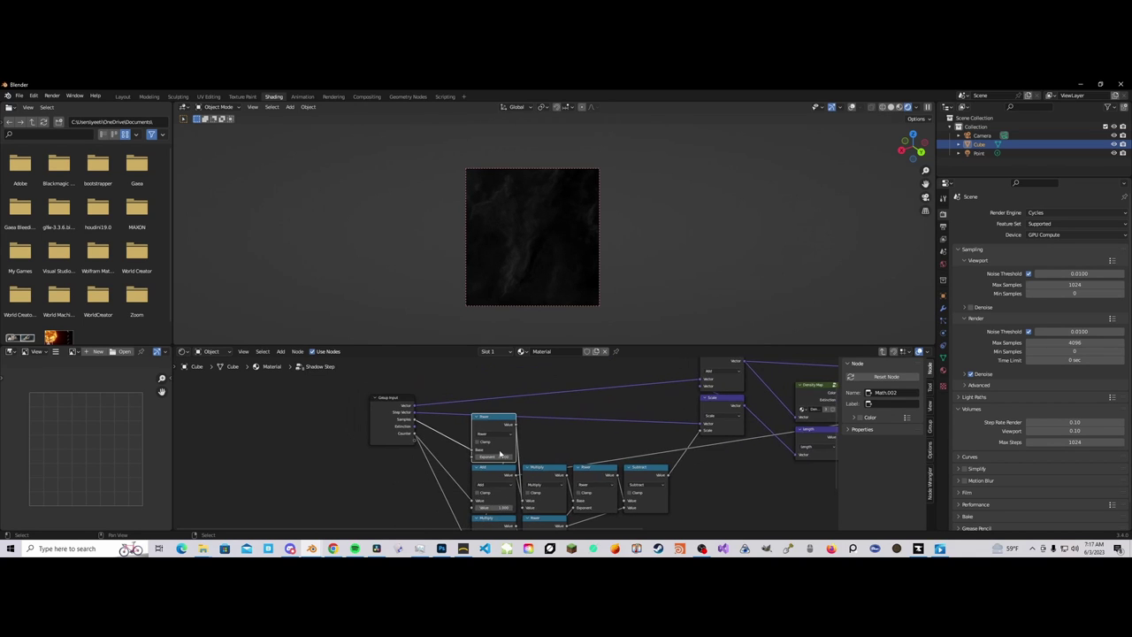
Step: Trace the Add node's Counter input back to the Group Input and the first Shadow Step node outside the group
{"action": "left_click", "coordinate": [445, 467]}
{"action": "scroll", "coordinate": [444, 467], "scroll_direction": "down", "scroll_amount": 3}
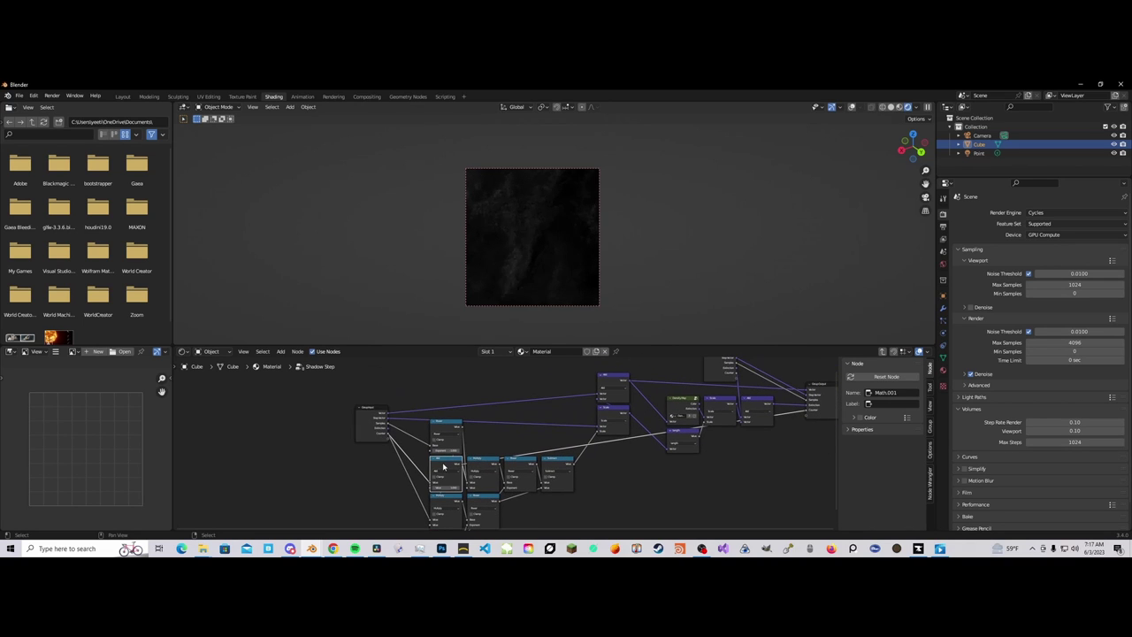
{"action": "left_click", "coordinate": [371, 437]}
{"action": "scroll", "coordinate": [376, 447], "scroll_direction": "up", "scroll_amount": 2}
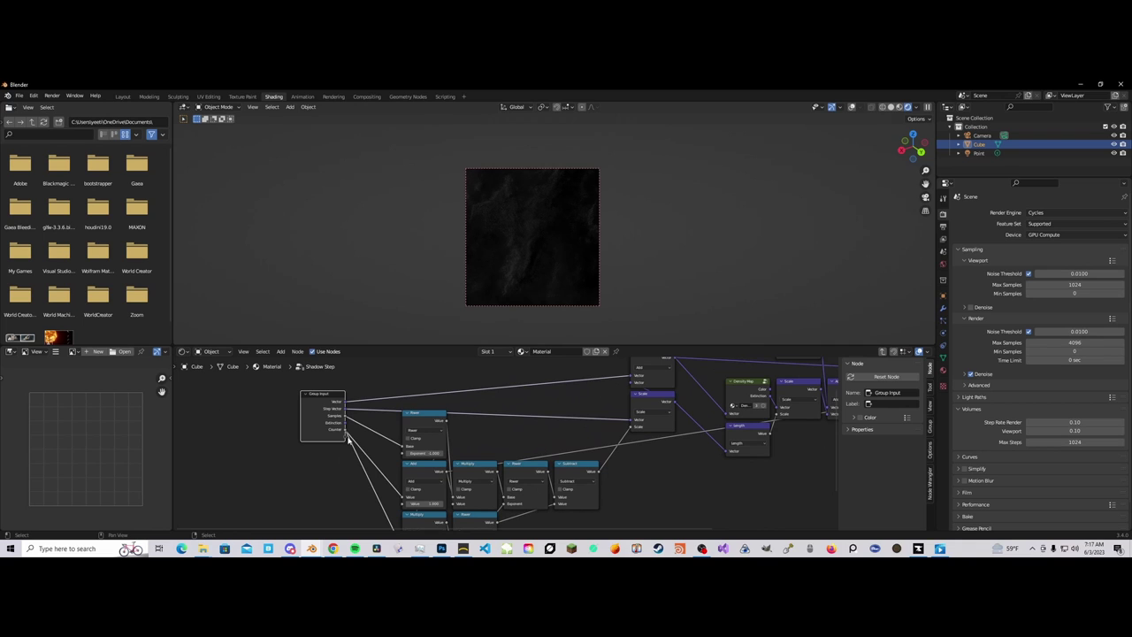
{"action": "key", "text": "Tab"}
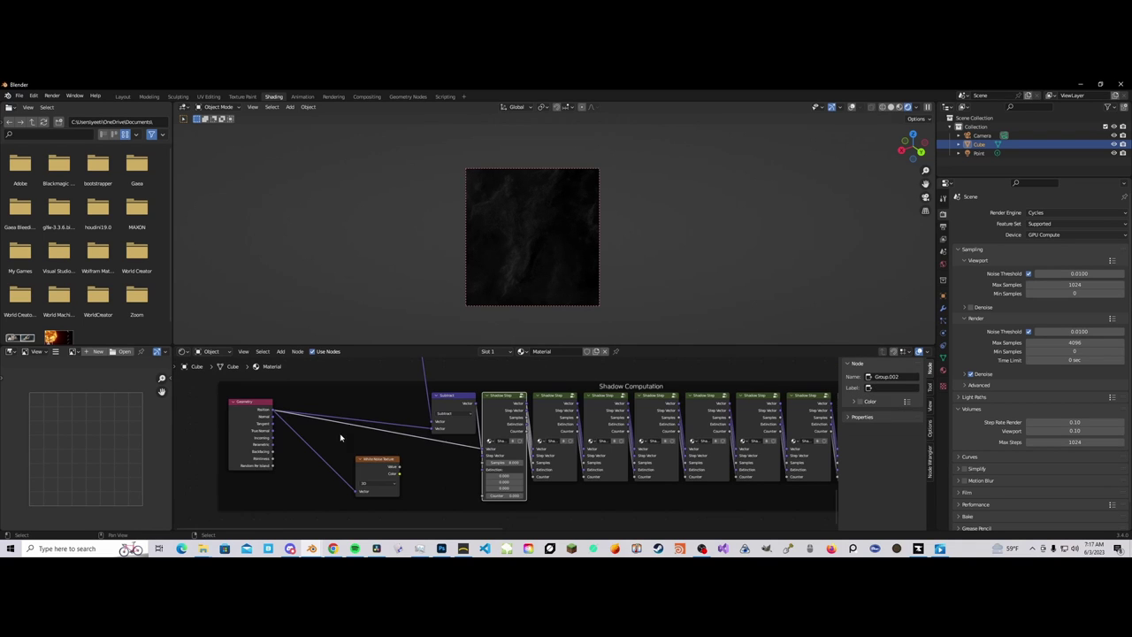
{"action": "key", "text": "Tab"}
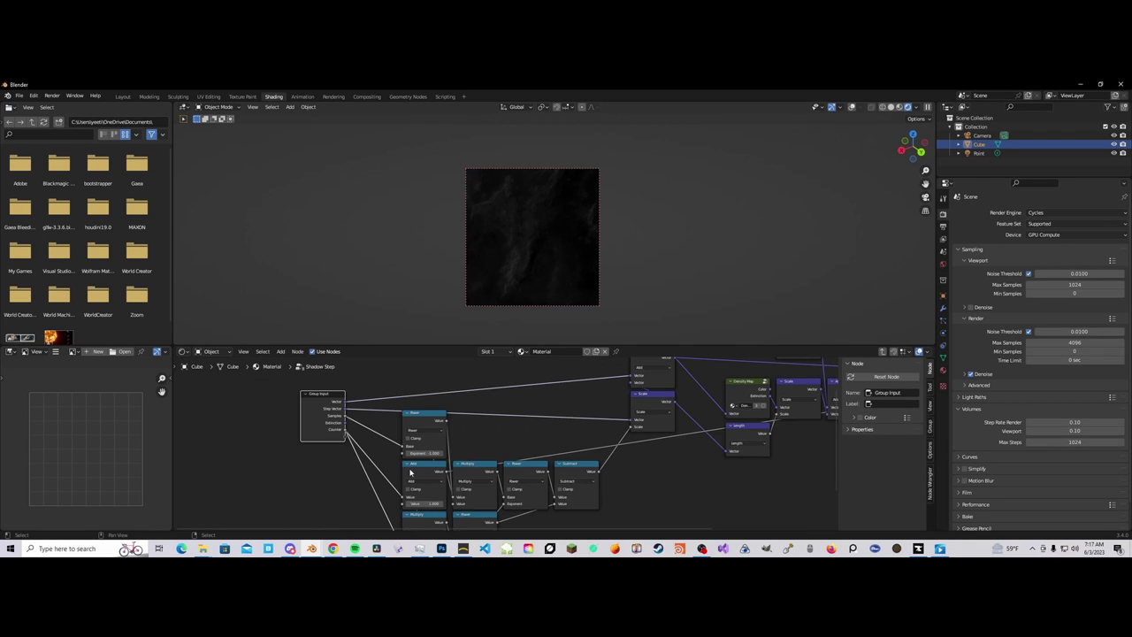
Step: Trace the Counter from the Add node through the Group Output and into the second Shadow Step node
{"action": "left_click", "coordinate": [410, 472]}
{"action": "scroll", "coordinate": [389, 464], "scroll_direction": "down", "scroll_amount": 2}
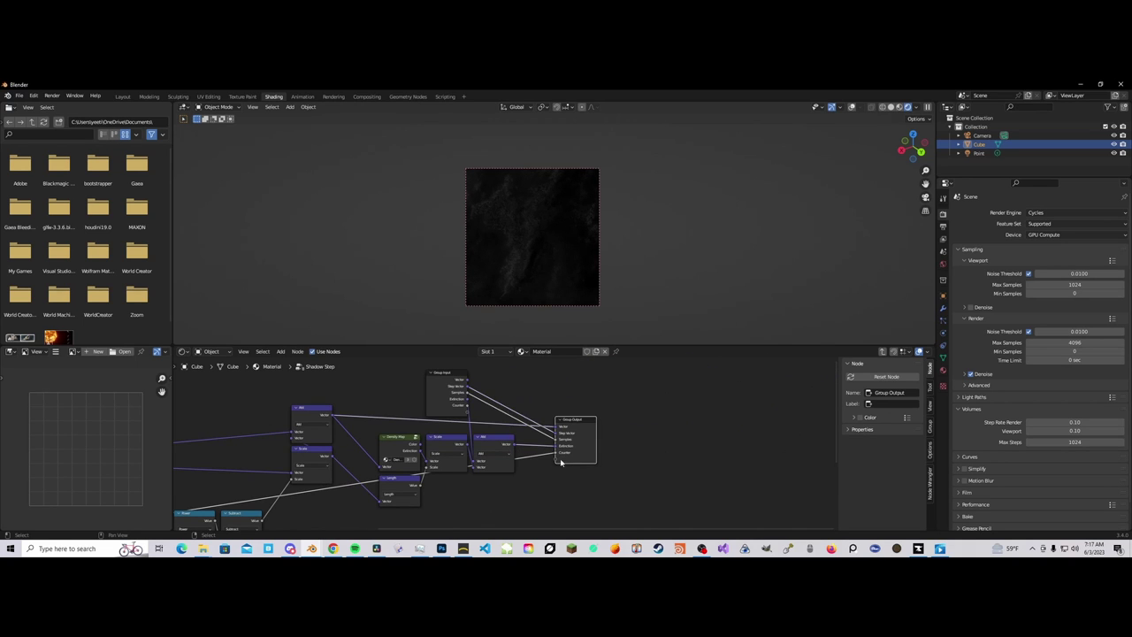
{"action": "key", "text": "Tab"}
{"action": "scroll", "coordinate": [565, 460], "scroll_direction": "up", "scroll_amount": 1}
{"action": "left_click", "coordinate": [554, 451]}
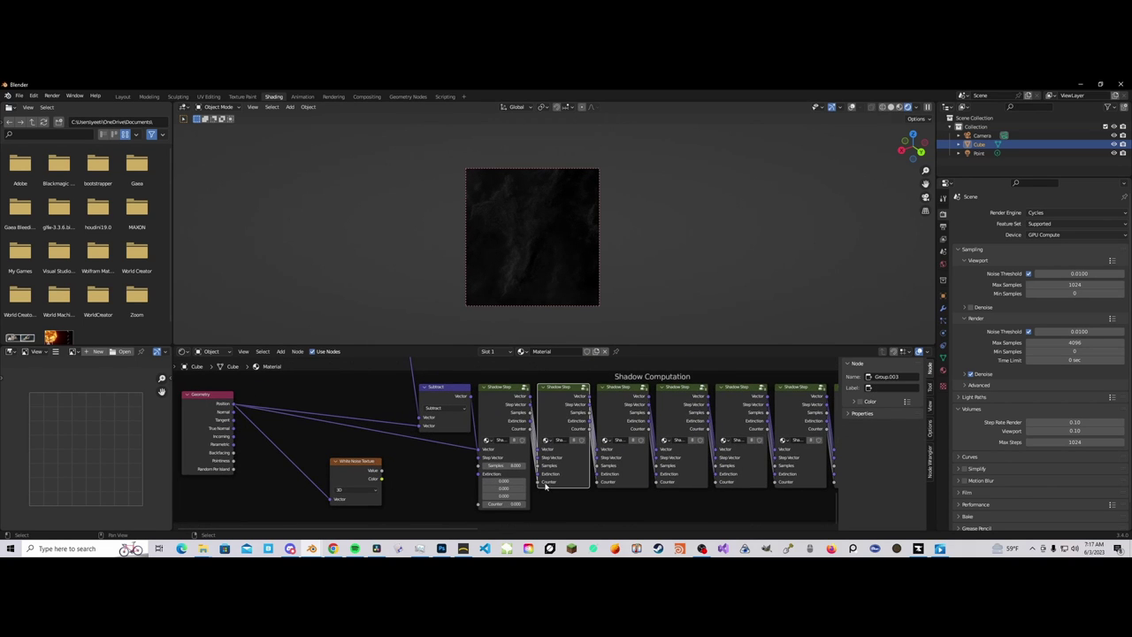
{"action": "key", "text": "Tab"}
{"action": "scroll", "coordinate": [594, 428], "scroll_direction": "down", "scroll_amount": 2}
{"action": "left_click", "coordinate": [427, 451]}
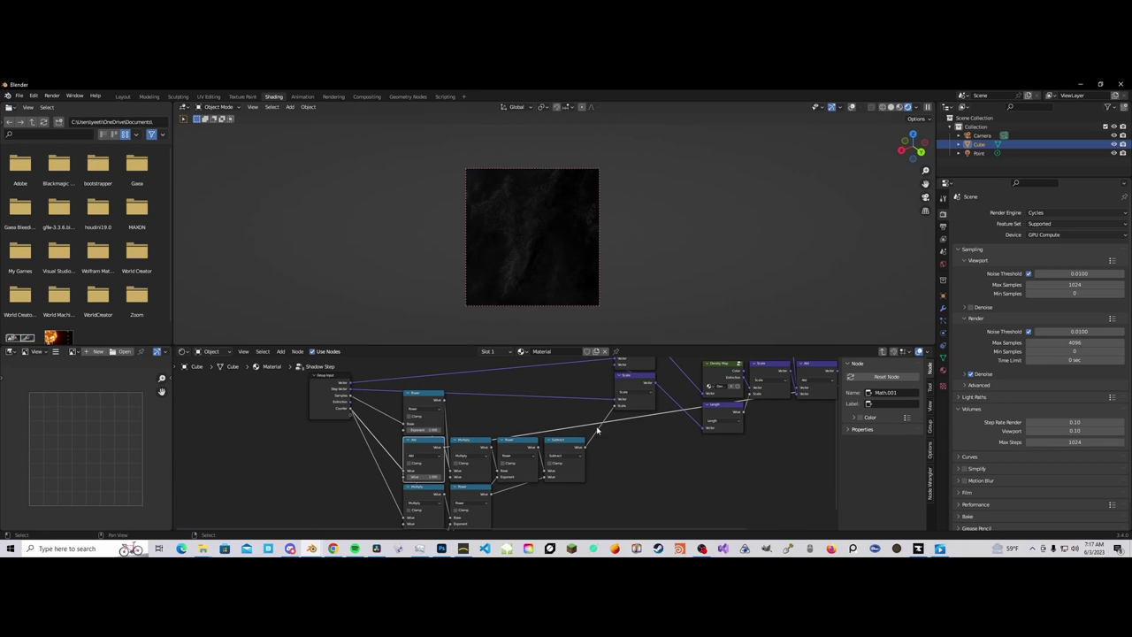
{"action": "scroll", "coordinate": [506, 442], "scroll_direction": "down", "scroll_amount": 1}
{"action": "middle_click_drag", "start_coordinate": [768, 376], "coordinate": [508, 422]}
{"action": "scroll", "coordinate": [507, 422], "scroll_direction": "up", "scroll_amount": 1}
{"action": "left_click", "coordinate": [574, 445]}
{"action": "middle_click_drag", "start_coordinate": [562, 450], "coordinate": [871, 375]}
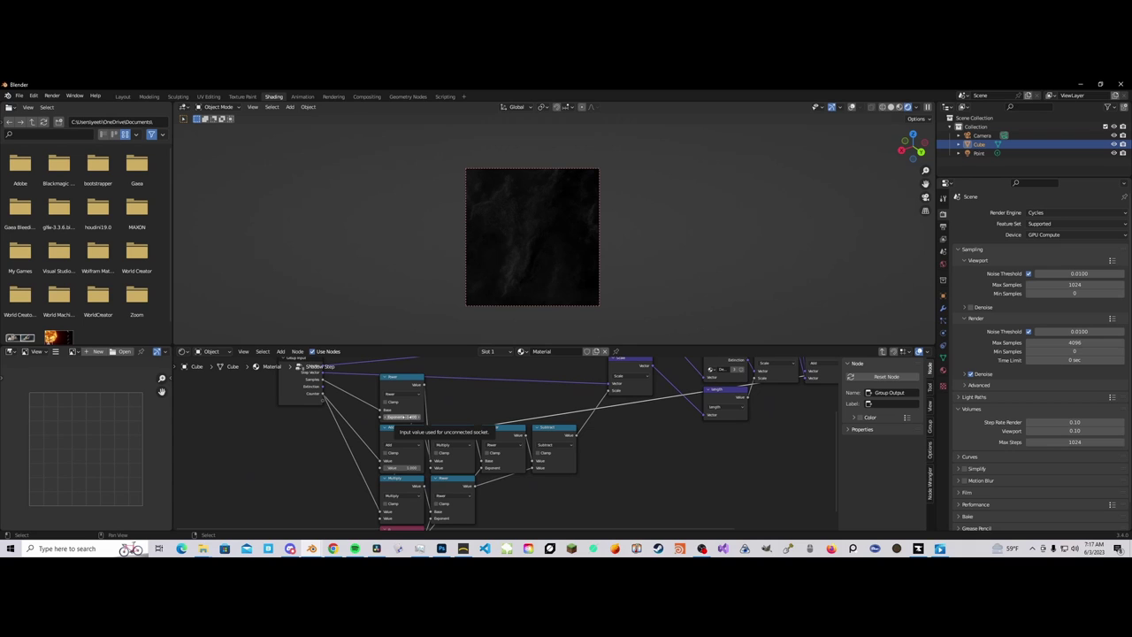
Step: Review the Samples Power node together with the Add, Multiply and n nodes below it
{"action": "scroll", "coordinate": [403, 435], "scroll_direction": "up", "scroll_amount": 1}
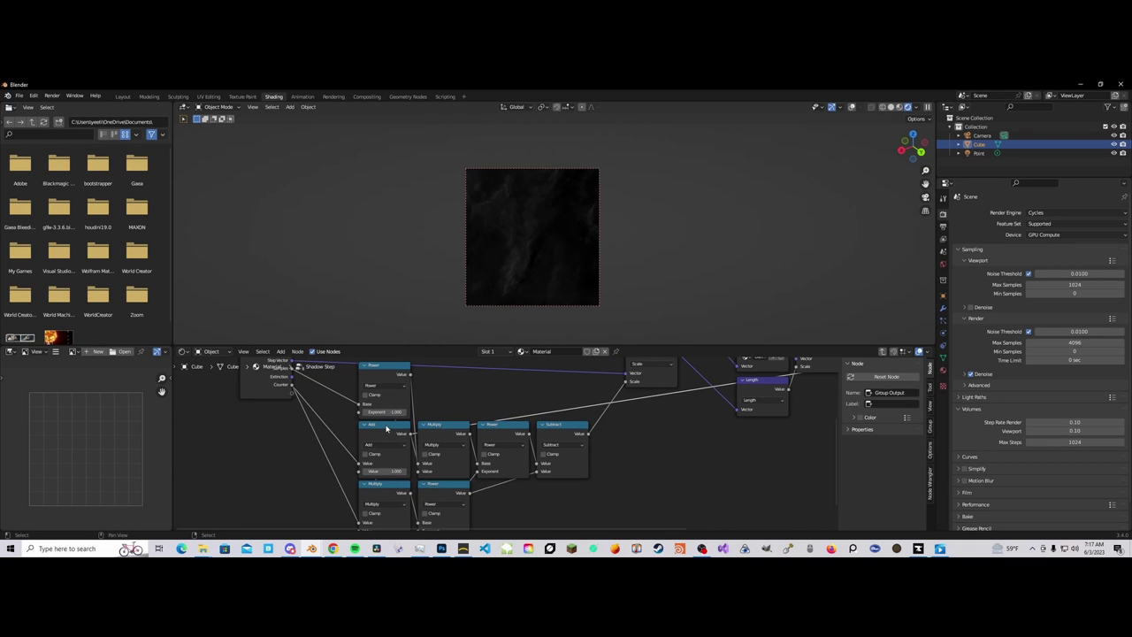
{"action": "left_click", "coordinate": [381, 375]}
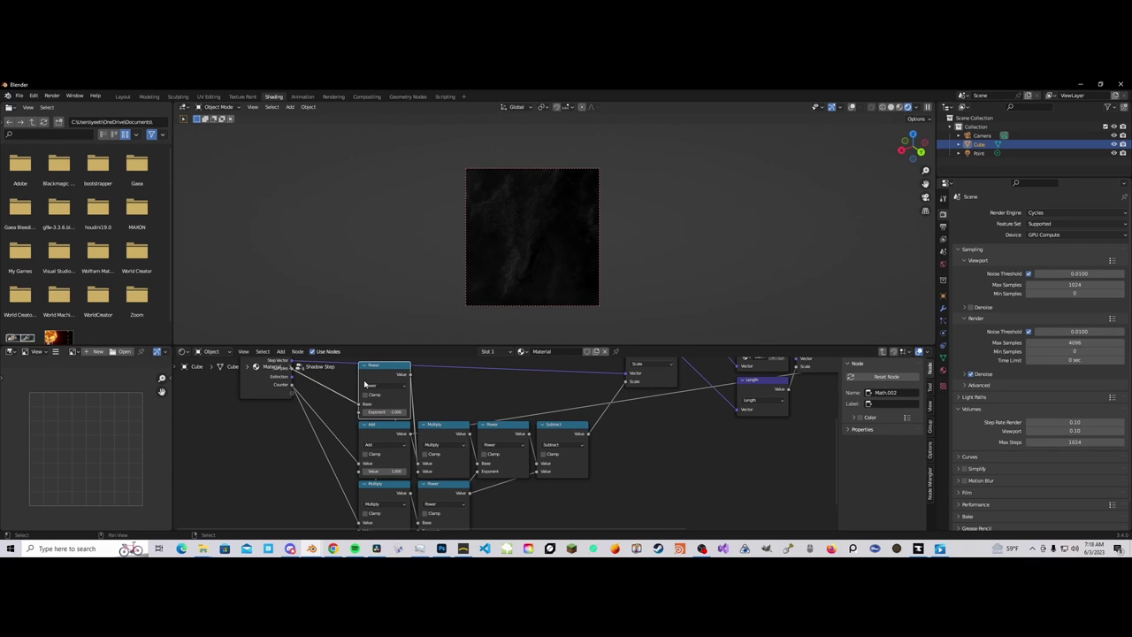
{"action": "middle_click_drag", "start_coordinate": [323, 391], "coordinate": [364, 420]}
{"action": "scroll", "coordinate": [449, 450], "scroll_direction": "down", "scroll_amount": 4}
{"action": "middle_click_drag", "start_coordinate": [450, 449], "coordinate": [465, 409]}
{"action": "scroll", "coordinate": [492, 432], "scroll_direction": "up", "scroll_amount": 4}
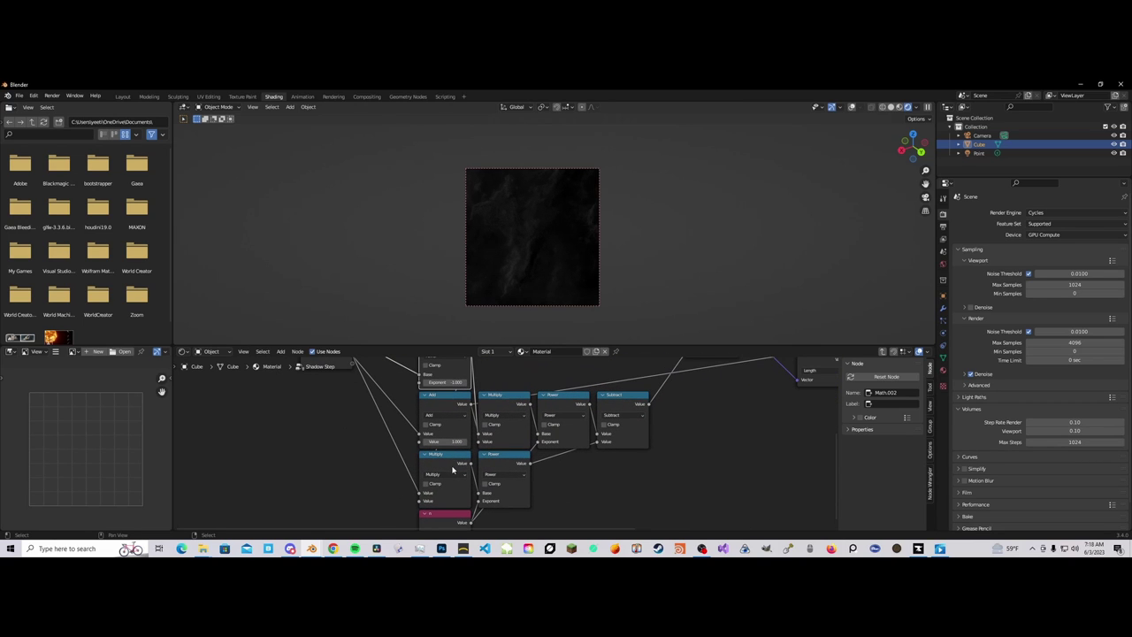
{"action": "scroll", "coordinate": [435, 462], "scroll_direction": "down", "scroll_amount": 1}
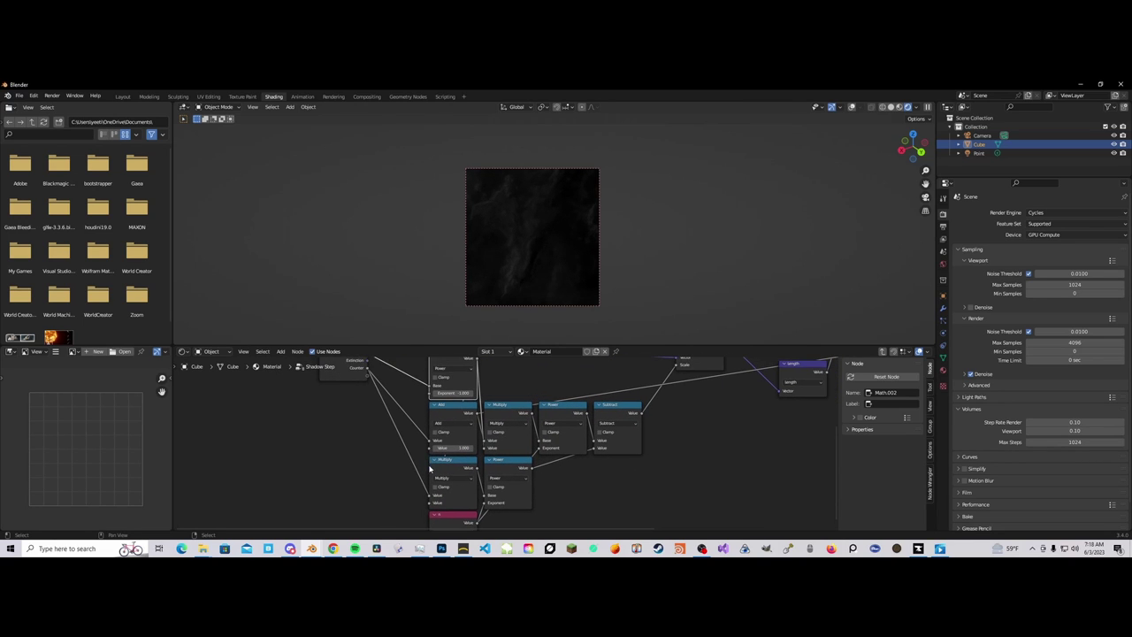
Step: Compare the lower Multiply node's Counter input with the Counter input of the Add node
{"action": "left_click", "coordinate": [456, 462]}
{"action": "scroll", "coordinate": [457, 463], "scroll_direction": "down", "scroll_amount": 1}
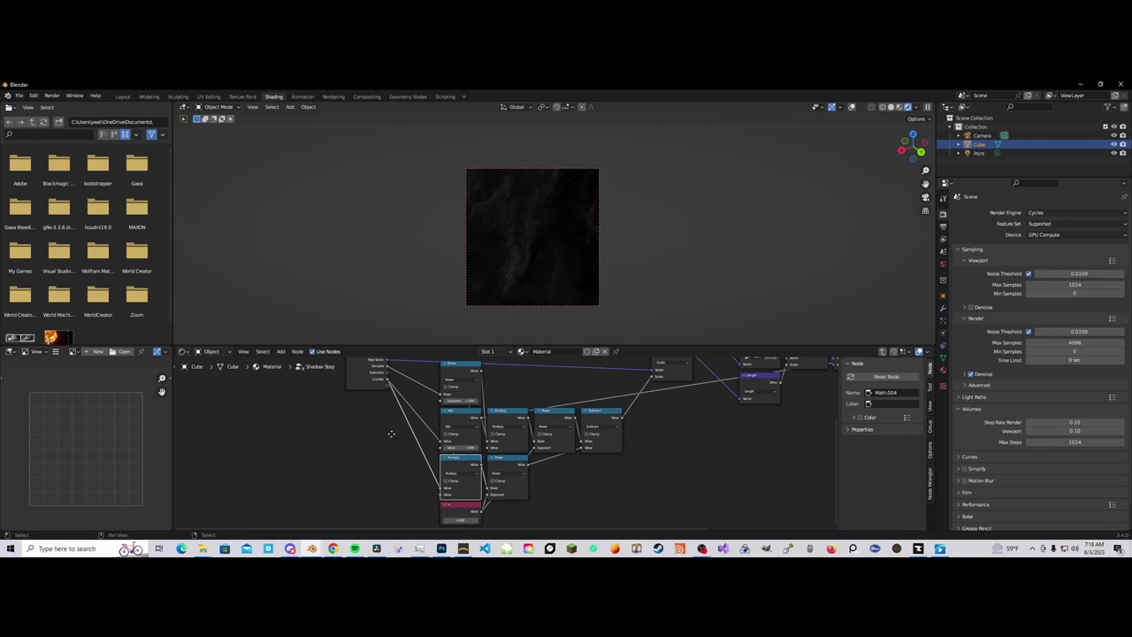
{"action": "middle_click_drag", "start_coordinate": [389, 433], "coordinate": [413, 455]}
{"action": "left_click", "coordinate": [399, 406]}
{"action": "left_click", "coordinate": [482, 443]}
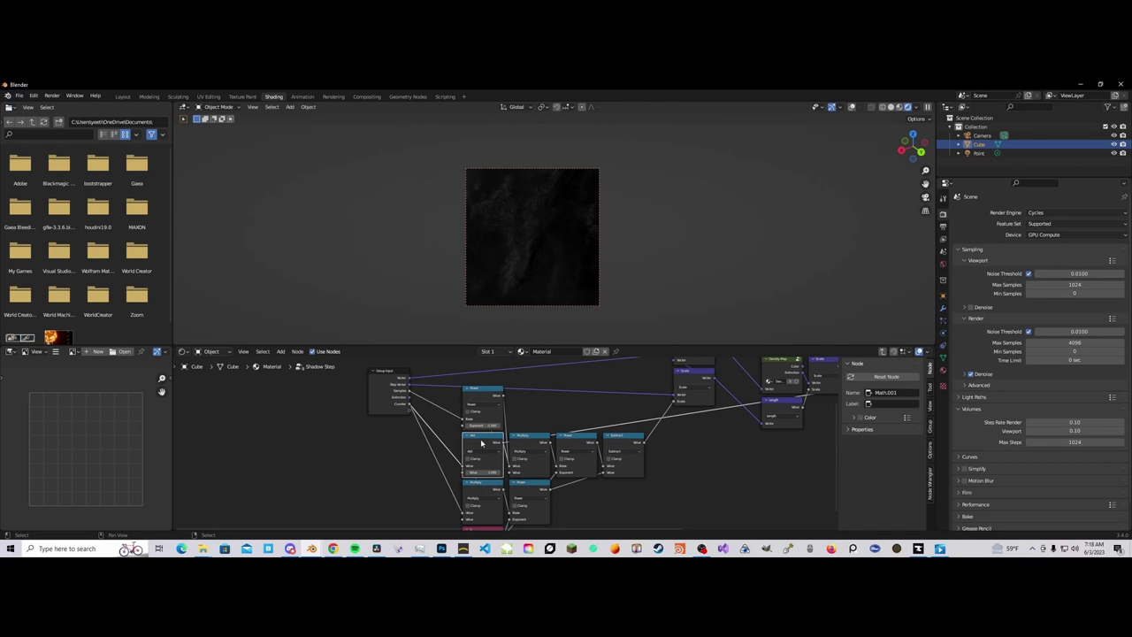
{"action": "mouse_move", "coordinate": [477, 485]}
{"action": "left_mouse_down"}
{"action": "mouse_move", "coordinate": [594, 387]}
{"action": "mouse_move", "coordinate": [533, 422]}
{"action": "mouse_move", "coordinate": [473, 487]}
{"action": "left_mouse_up"}
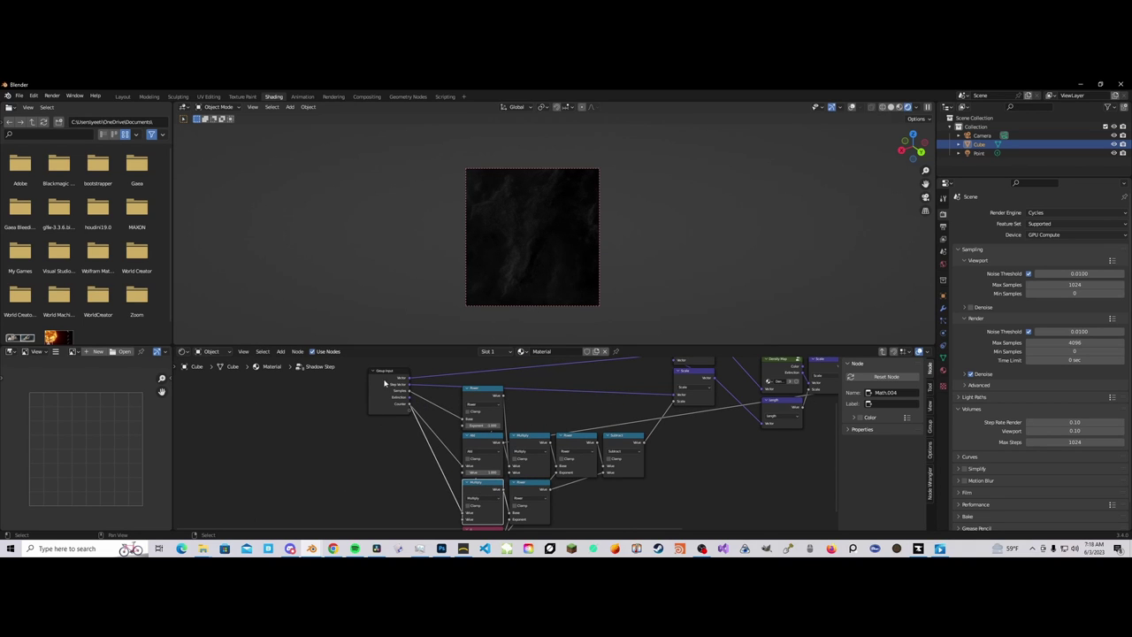
Step: Examine how the lower Multiply result and the n value feed the lower Power node
{"action": "scroll", "coordinate": [516, 470], "scroll_direction": "up", "scroll_amount": 2}
{"action": "left_click", "coordinate": [511, 420]}
{"action": "left_click", "coordinate": [449, 487]}
{"action": "scroll", "coordinate": [451, 496], "scroll_direction": "down", "scroll_amount": 2}
{"action": "scroll", "coordinate": [505, 449], "scroll_direction": "down", "scroll_amount": 2}
{"action": "middle_click_drag", "start_coordinate": [567, 387], "coordinate": [517, 436]}
{"action": "scroll", "coordinate": [508, 440], "scroll_direction": "up", "scroll_amount": 2}
{"action": "left_click_drag", "start_coordinate": [509, 420], "coordinate": [525, 470]}
{"action": "right_click", "coordinate": [526, 469]}
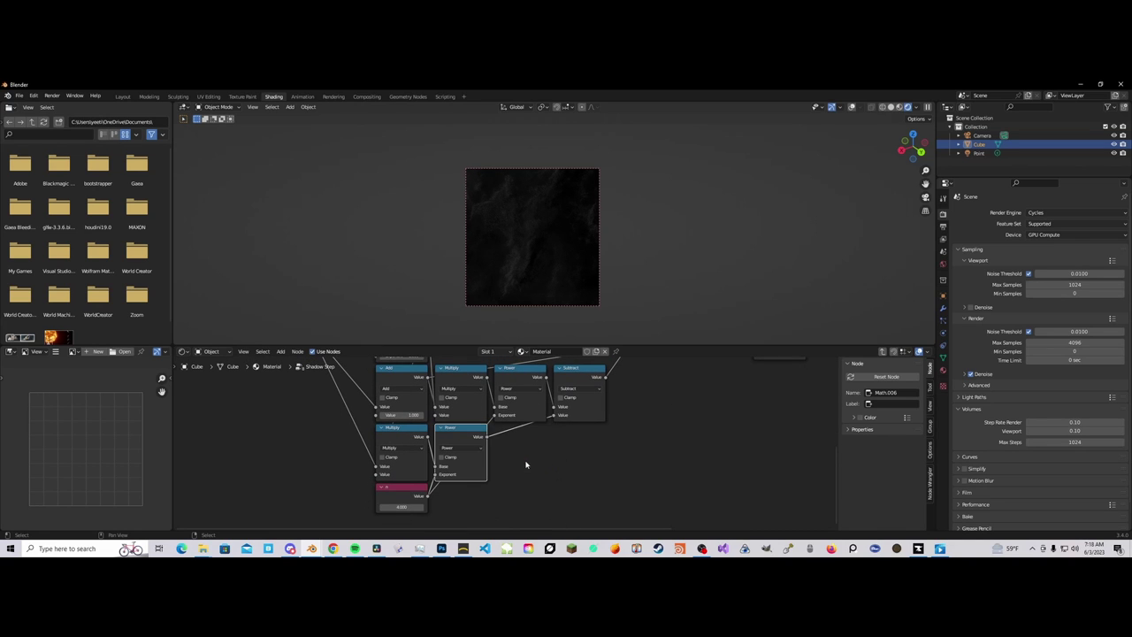
Step: Follow the upper Add and Multiply chain into the upper Power node
{"action": "left_click", "coordinate": [544, 442]}
{"action": "middle_click_drag", "start_coordinate": [545, 434], "coordinate": [501, 469]}
{"action": "left_click", "coordinate": [483, 414]}
{"action": "middle_click_drag", "start_coordinate": [483, 414], "coordinate": [574, 436]}
{"action": "scroll", "coordinate": [554, 434], "scroll_direction": "up", "scroll_amount": 1}
{"action": "left_click_drag", "start_coordinate": [374, 425], "coordinate": [581, 466]}
{"action": "left_click", "coordinate": [577, 505]}
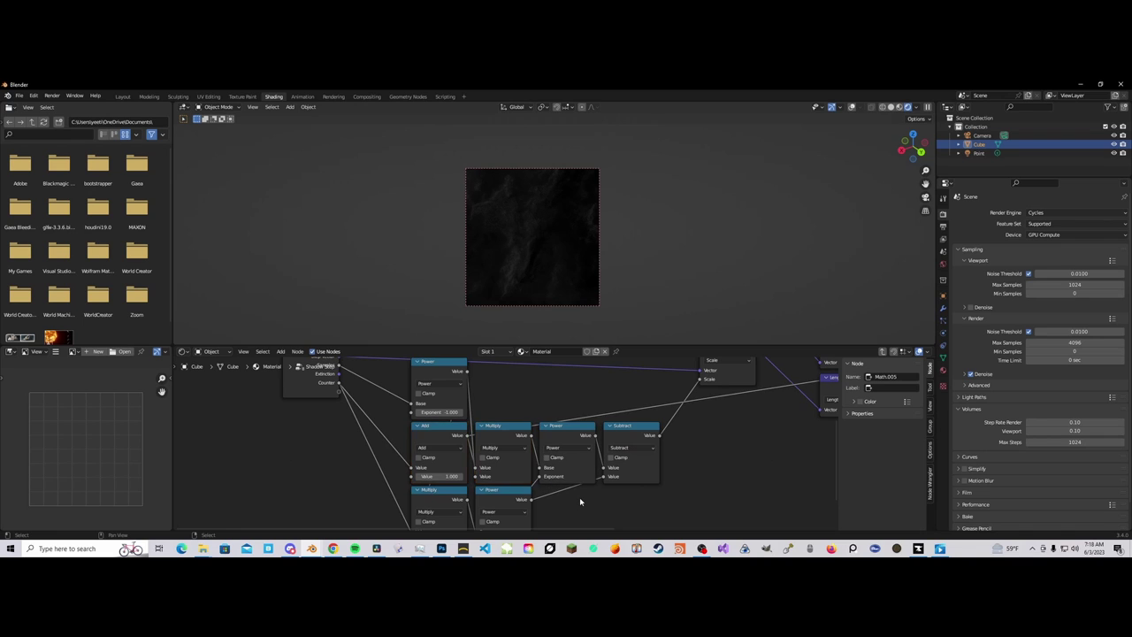
Step: Examine how the Subtract node combines both Power results and drives the Scale node of the Step Vector
{"action": "middle_click_drag", "start_coordinate": [544, 503], "coordinate": [531, 476]}
{"action": "left_click_drag", "start_coordinate": [357, 454], "coordinate": [523, 473]}
{"action": "left_click", "coordinate": [563, 412]}
{"action": "left_click", "coordinate": [607, 412]}
{"action": "scroll", "coordinate": [607, 412], "scroll_direction": "down", "scroll_amount": 2}
{"action": "middle_click_drag", "start_coordinate": [607, 413], "coordinate": [560, 435]}
{"action": "scroll", "coordinate": [534, 449], "scroll_direction": "up", "scroll_amount": 1}
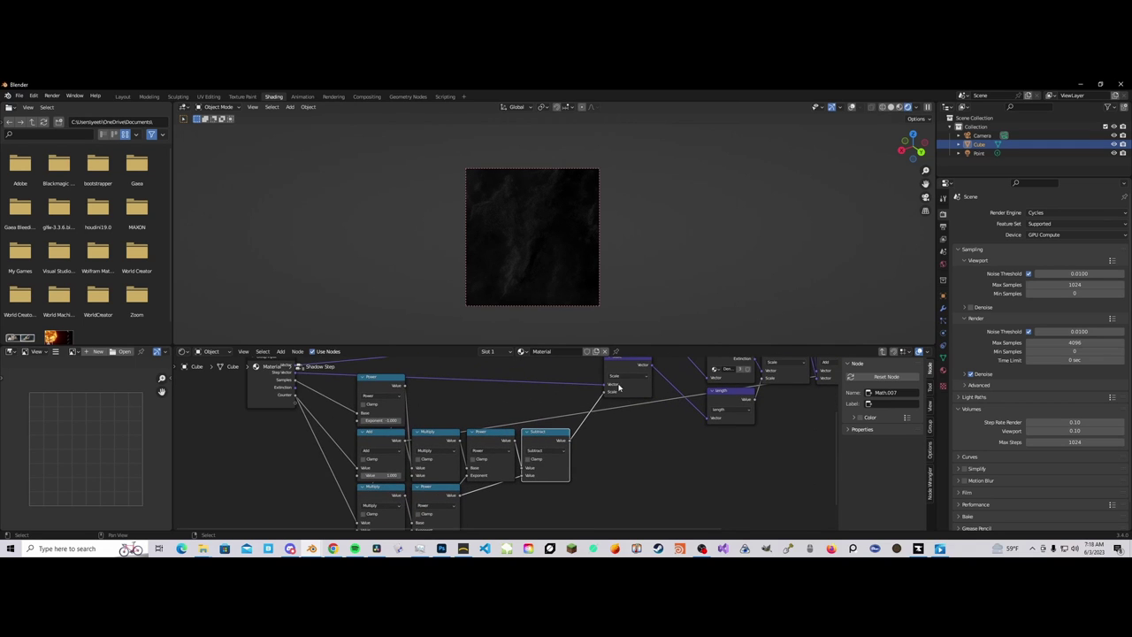
Step: Examine the Scale node that receives the Subtract result and Step Vector, and the nodes its output feeds
{"action": "middle_click_drag", "start_coordinate": [632, 373], "coordinate": [604, 417]}
{"action": "scroll", "coordinate": [397, 412], "scroll_direction": "up", "scroll_amount": 1}
{"action": "left_click", "coordinate": [600, 409]}
{"action": "scroll", "coordinate": [546, 454], "scroll_direction": "down", "scroll_amount": 4}
{"action": "middle_click_drag", "start_coordinate": [546, 455], "coordinate": [467, 457]}
{"action": "scroll", "coordinate": [529, 424], "scroll_direction": "up", "scroll_amount": 3}
{"action": "scroll", "coordinate": [539, 414], "scroll_direction": "up", "scroll_amount": 1}
{"action": "left_click", "coordinate": [542, 406]}
{"action": "scroll", "coordinate": [486, 439], "scroll_direction": "down", "scroll_amount": 2}
{"action": "scroll", "coordinate": [487, 425], "scroll_direction": "down", "scroll_amount": 2}
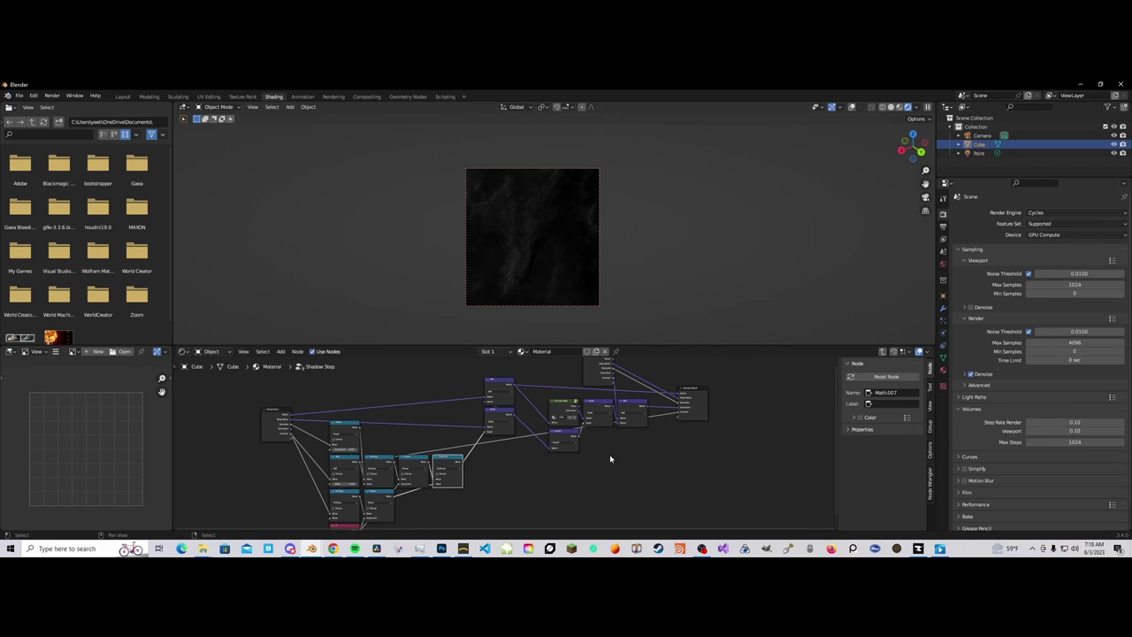
Step: Leave and reopen the Shadow Step group to trace the scaled vector through the Length, Density Map, Scale and Add nodes to the Group Output
{"action": "middle_click_drag", "start_coordinate": [687, 431], "coordinate": [596, 448]}
{"action": "scroll", "coordinate": [596, 448], "scroll_direction": "up", "scroll_amount": 1}
{"action": "key", "text": "Tab"}
{"action": "middle_click_drag", "start_coordinate": [796, 442], "coordinate": [639, 445]}
{"action": "left_click", "coordinate": [639, 444]}
{"action": "left_click", "coordinate": [345, 427]}
{"action": "key", "text": "Tab"}
{"action": "middle_click_drag", "start_coordinate": [339, 427], "coordinate": [453, 434]}
{"action": "scroll", "coordinate": [525, 440], "scroll_direction": "up", "scroll_amount": 3}
{"action": "left_click", "coordinate": [493, 445]}
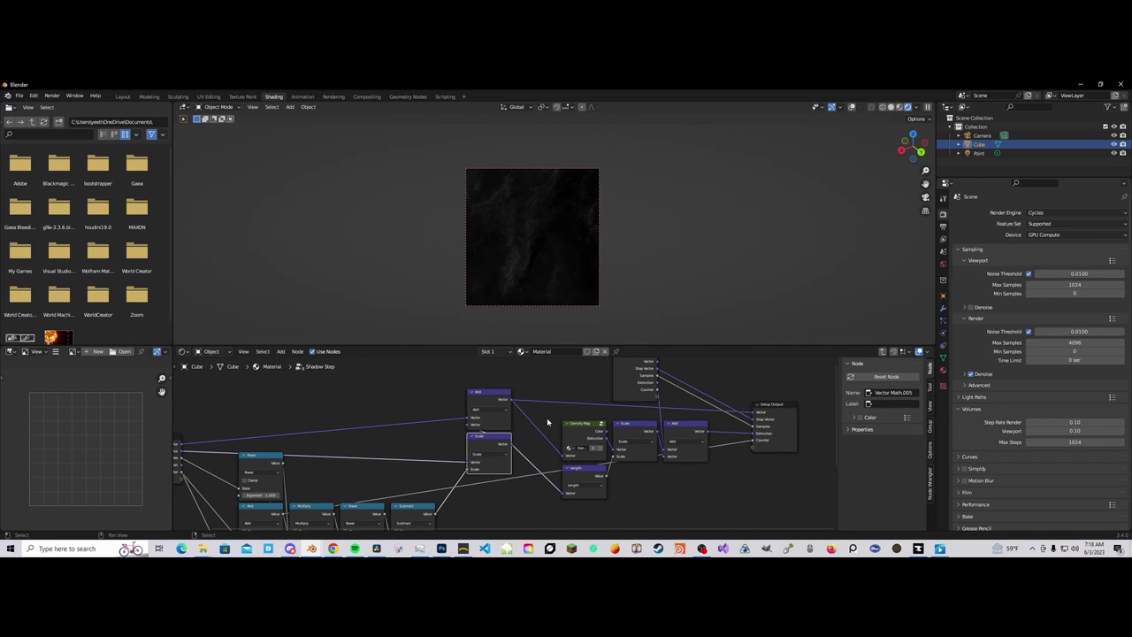
{"action": "left_click_drag", "start_coordinate": [536, 402], "coordinate": [701, 466]}
{"action": "middle_click_drag", "start_coordinate": [712, 461], "coordinate": [647, 494]}
{"action": "left_click", "coordinate": [647, 494]}
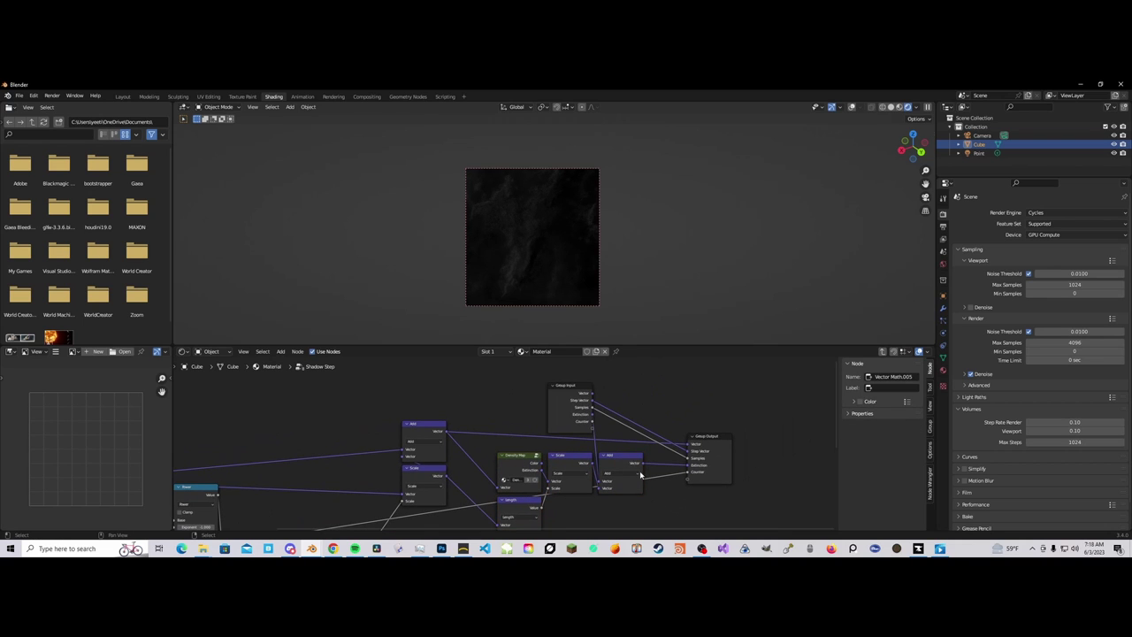
Step: Move the upper Group Input node directly above the Density Map node, and leave the Shadow Step group
{"action": "left_click_drag", "start_coordinate": [575, 408], "coordinate": [529, 411]}
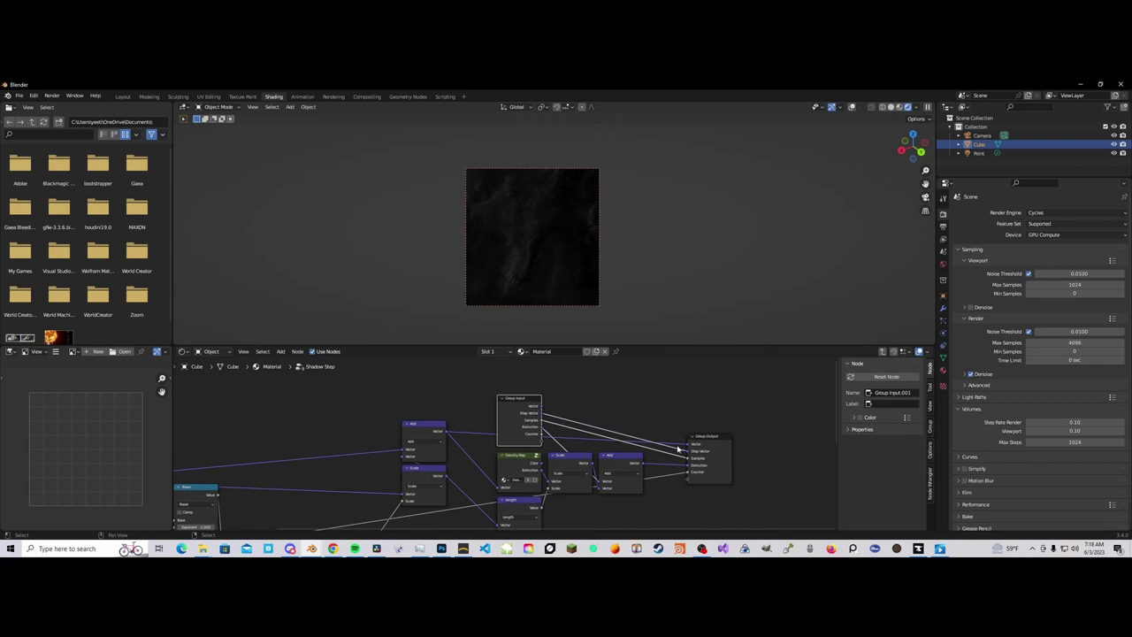
{"action": "left_click_drag", "start_coordinate": [522, 435], "coordinate": [622, 437]}
{"action": "left_click", "coordinate": [576, 415]}
{"action": "scroll", "coordinate": [576, 424], "scroll_direction": "down", "scroll_amount": 2}
{"action": "middle_click_drag", "start_coordinate": [575, 435], "coordinate": [617, 406]}
{"action": "key", "text": "Tab"}
{"action": "scroll", "coordinate": [478, 438], "scroll_direction": "up", "scroll_amount": 2}
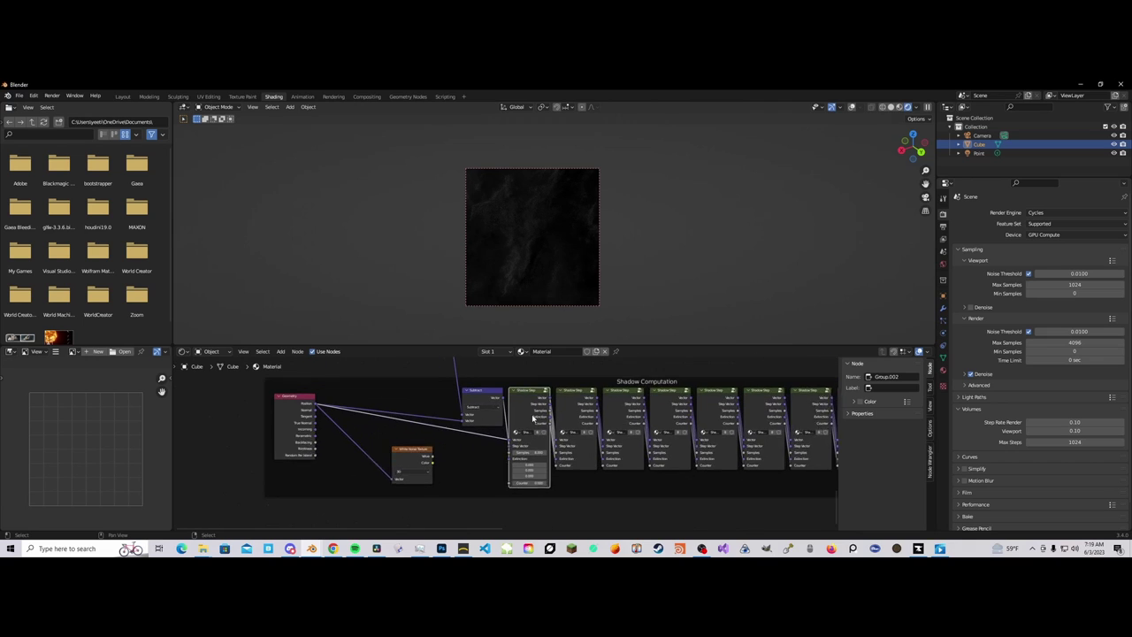
Step: Connect the White Noise Texture's Value to the first Shadow Step's Counter input and clear the viewport render region
{"action": "left_click", "coordinate": [398, 456]}
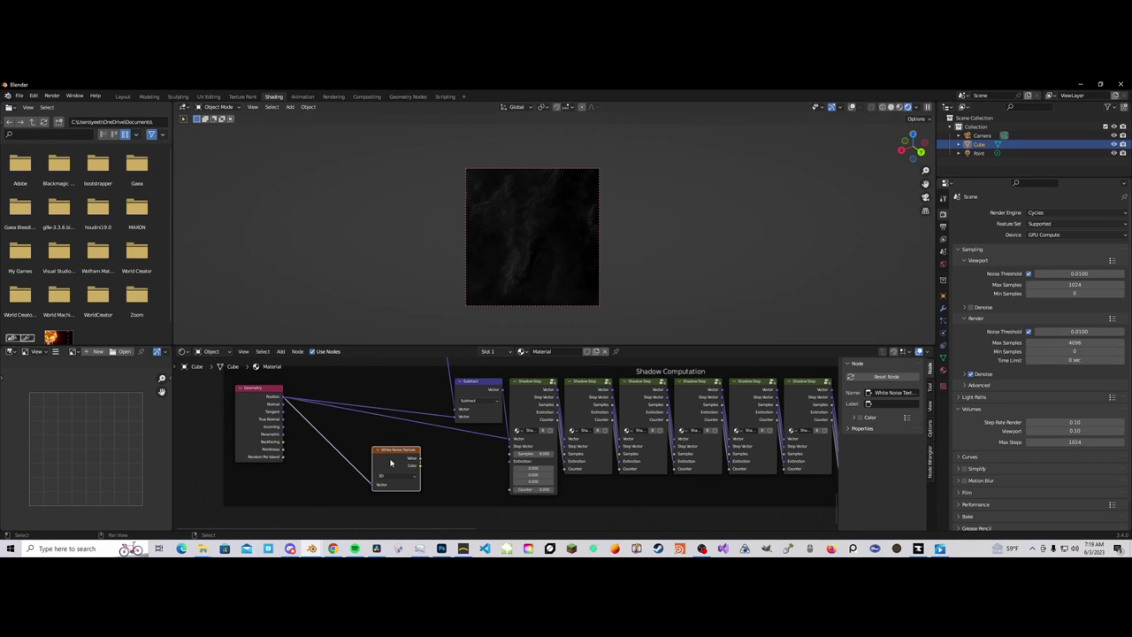
{"action": "left_click_drag", "start_coordinate": [405, 461], "coordinate": [391, 460]}
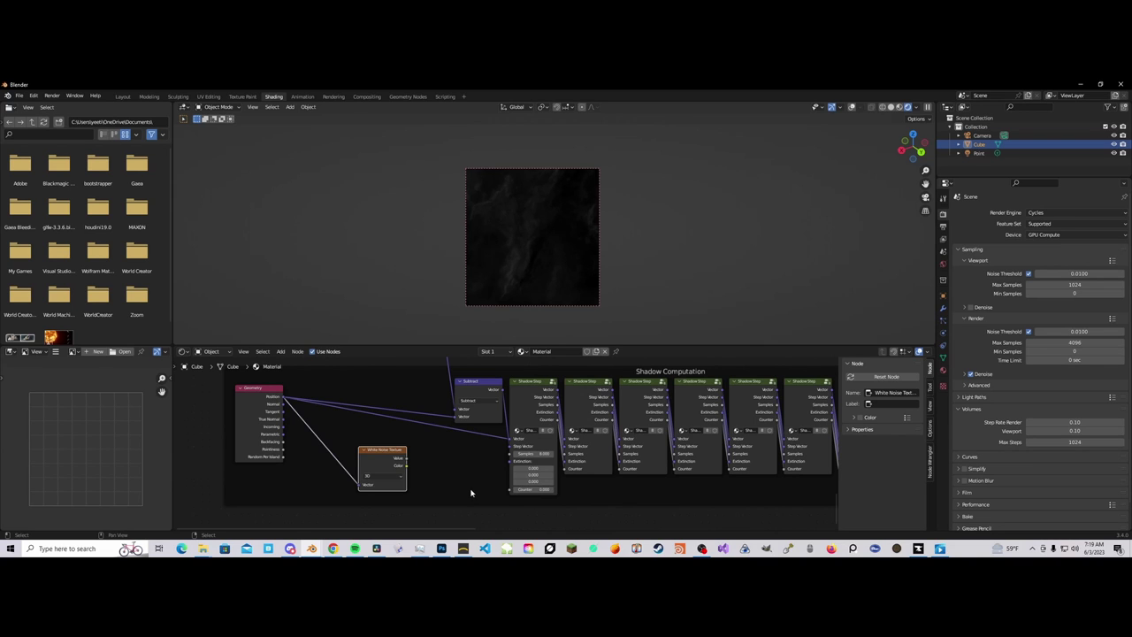
{"action": "scroll", "coordinate": [485, 479], "scroll_direction": "up", "scroll_amount": 3}
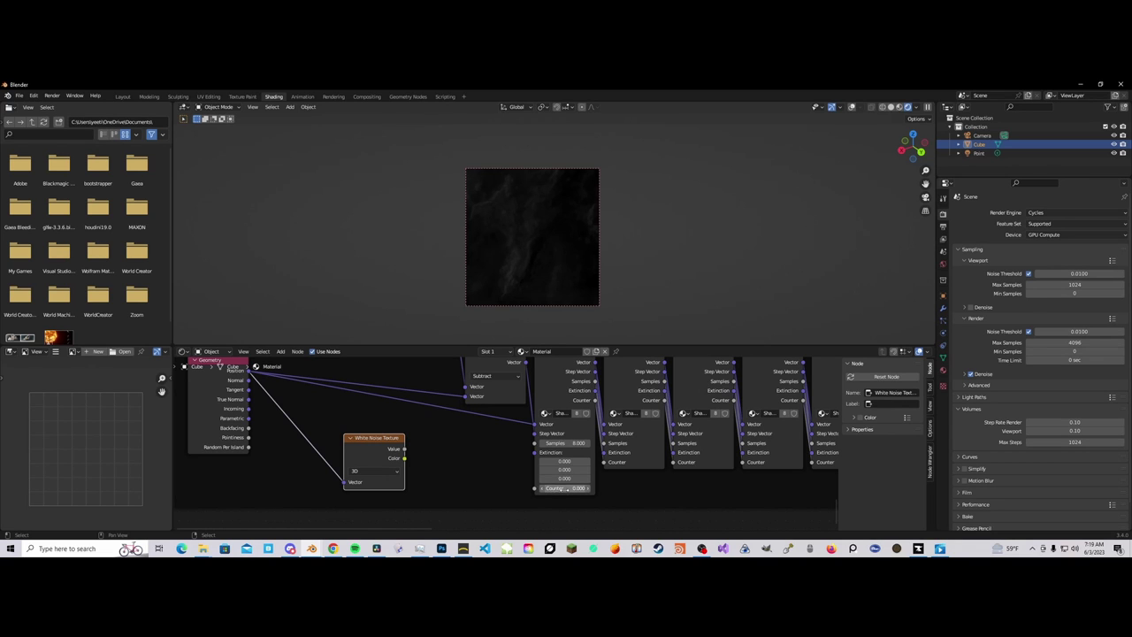
{"action": "mouse_move", "coordinate": [506, 269]}
{"action": "middle_mouse_down"}
{"action": "mouse_move", "coordinate": [531, 293]}
{"action": "mouse_move", "coordinate": [520, 269]}
{"action": "middle_mouse_up"}
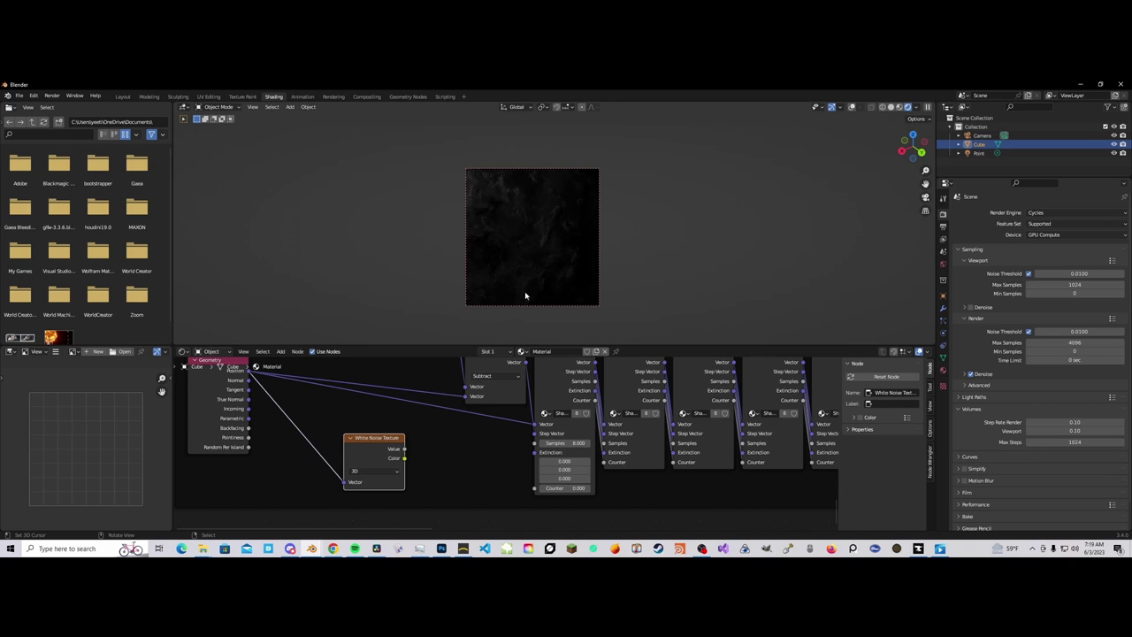
{"action": "left_click_drag", "start_coordinate": [403, 450], "coordinate": [534, 488]}
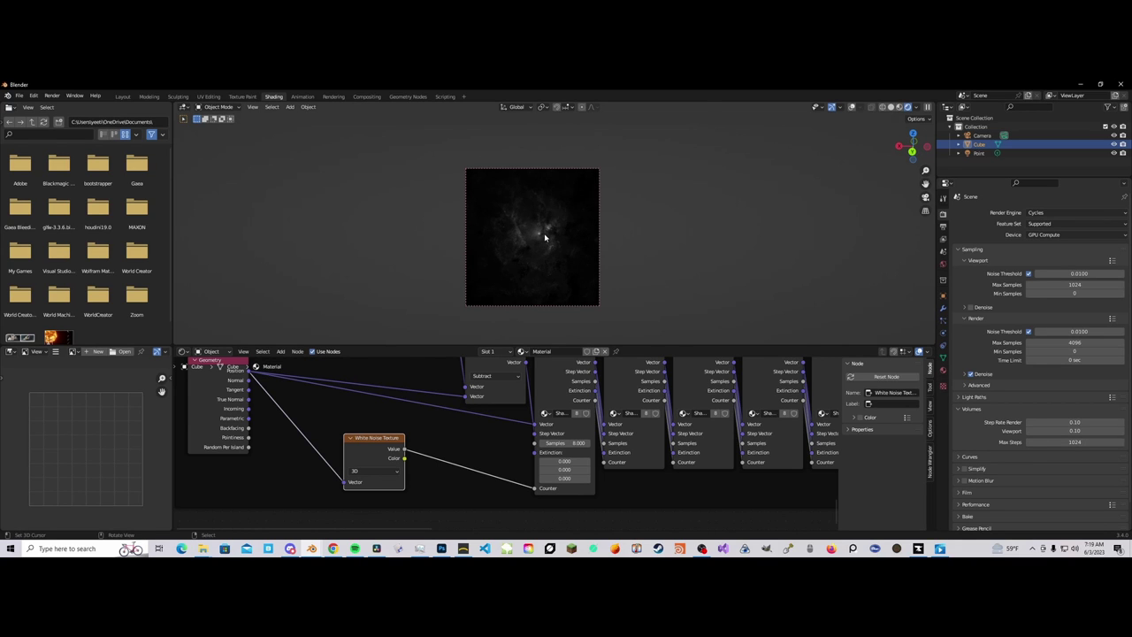
{"action": "key", "text": "ctrl+alt+b"}
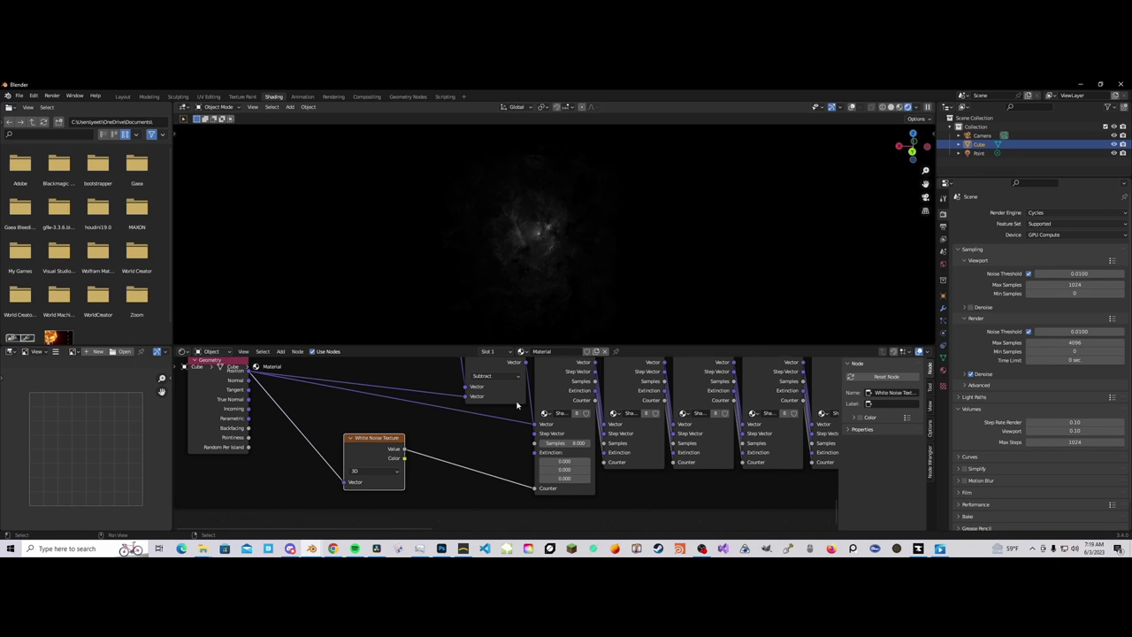
Step: Try shifting the Light Position node's X value to 0.7
{"action": "scroll", "coordinate": [485, 473], "scroll_direction": "down", "scroll_amount": 4}
{"action": "scroll", "coordinate": [505, 478], "scroll_direction": "down", "scroll_amount": 7}
{"action": "middle_click_drag", "start_coordinate": [667, 424], "coordinate": [574, 456]}
{"action": "scroll", "coordinate": [456, 438], "scroll_direction": "up", "scroll_amount": 6}
{"action": "scroll", "coordinate": [456, 437], "scroll_direction": "up", "scroll_amount": 3}
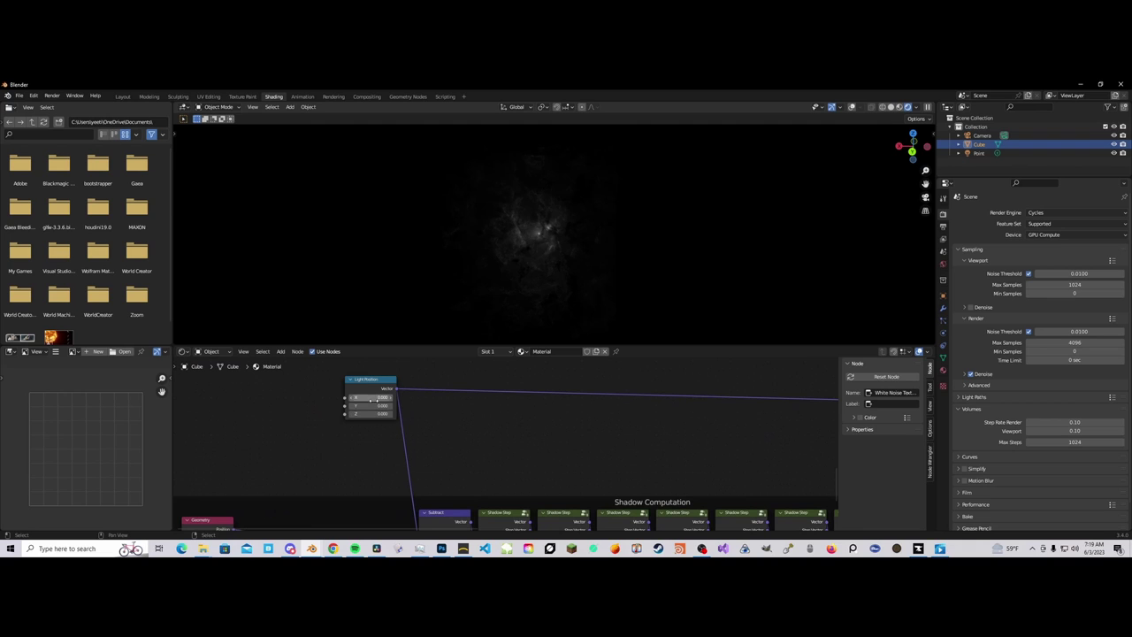
{"action": "mouse_move", "coordinate": [370, 402]}
{"action": "left_mouse_down"}
{"action": "mouse_move", "coordinate": [442, 401]}
{"action": "mouse_move", "coordinate": [371, 401]}
{"action": "left_mouse_up"}
{"action": "scroll", "coordinate": [442, 424], "scroll_direction": "up", "scroll_amount": 3}
{"action": "middle_click_drag", "start_coordinate": [451, 426], "coordinate": [576, 461]}
{"action": "scroll", "coordinate": [577, 461], "scroll_direction": "up", "scroll_amount": 1}
{"action": "mouse_move", "coordinate": [435, 414]}
{"action": "left_mouse_down"}
{"action": "mouse_move", "coordinate": [400, 414]}
{"action": "mouse_move", "coordinate": [453, 414]}
{"action": "left_mouse_up"}
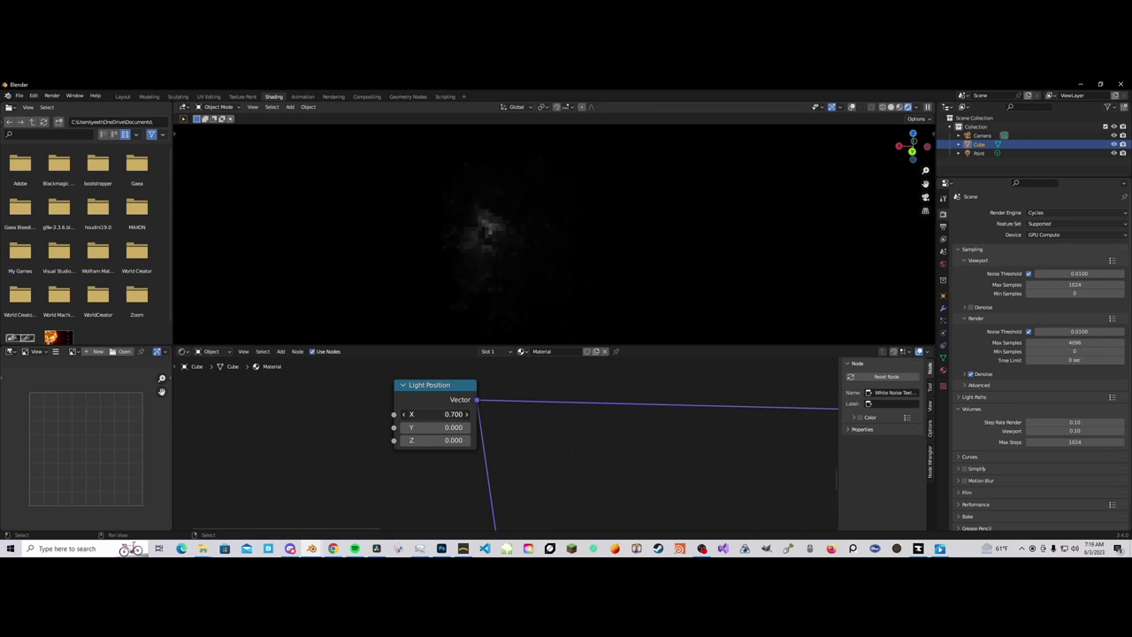
{"action": "right_click", "coordinate": [443, 422]}
Step: Add a Voronoi Texture node and place it outside the Shadow Computation frame, near its Geometry node
{"action": "scroll", "coordinate": [466, 449], "scroll_direction": "down", "scroll_amount": 5}
{"action": "middle_click_drag", "start_coordinate": [497, 465], "coordinate": [521, 473]}
{"action": "scroll", "coordinate": [607, 416], "scroll_direction": "up", "scroll_amount": 2}
{"action": "scroll", "coordinate": [599, 429], "scroll_direction": "down", "scroll_amount": 2}
{"action": "scroll", "coordinate": [507, 417], "scroll_direction": "up", "scroll_amount": 4}
{"action": "scroll", "coordinate": [522, 469], "scroll_direction": "down", "scroll_amount": 5}
{"action": "scroll", "coordinate": [503, 483], "scroll_direction": "up", "scroll_amount": 4}
{"action": "key", "text": "shift+a"}
{"action": "mouse_move", "coordinate": [498, 471]}
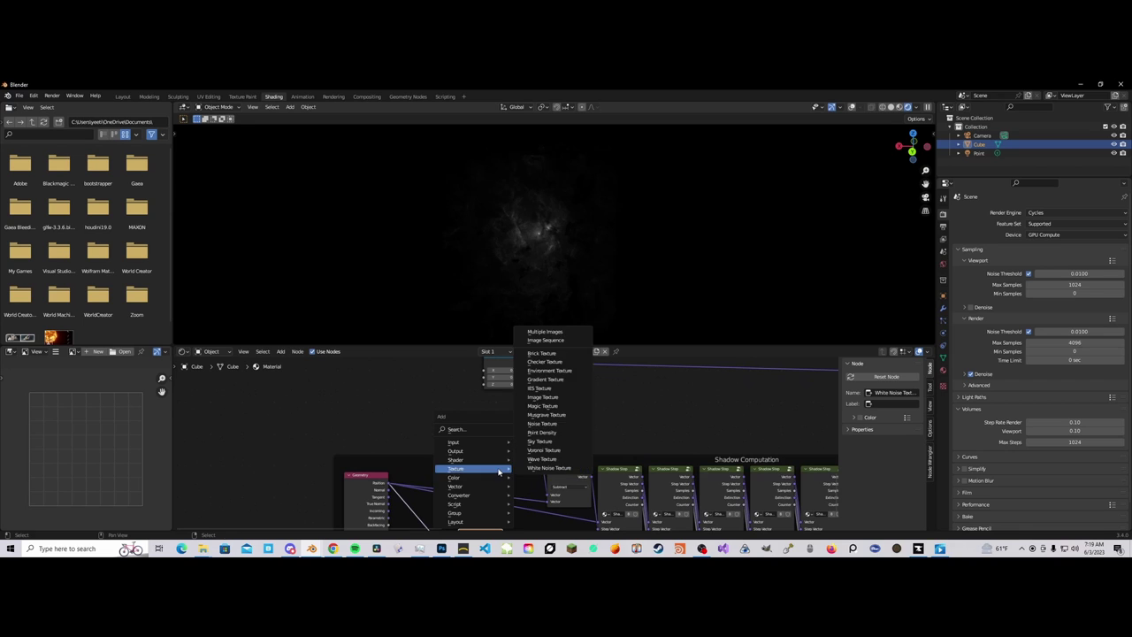
{"action": "left_click", "coordinate": [544, 449]}
{"action": "left_click", "coordinate": [445, 406]}
{"action": "left_click_drag", "start_coordinate": [460, 416], "coordinate": [252, 466]}
{"action": "middle_click_drag", "start_coordinate": [337, 474], "coordinate": [465, 414]}
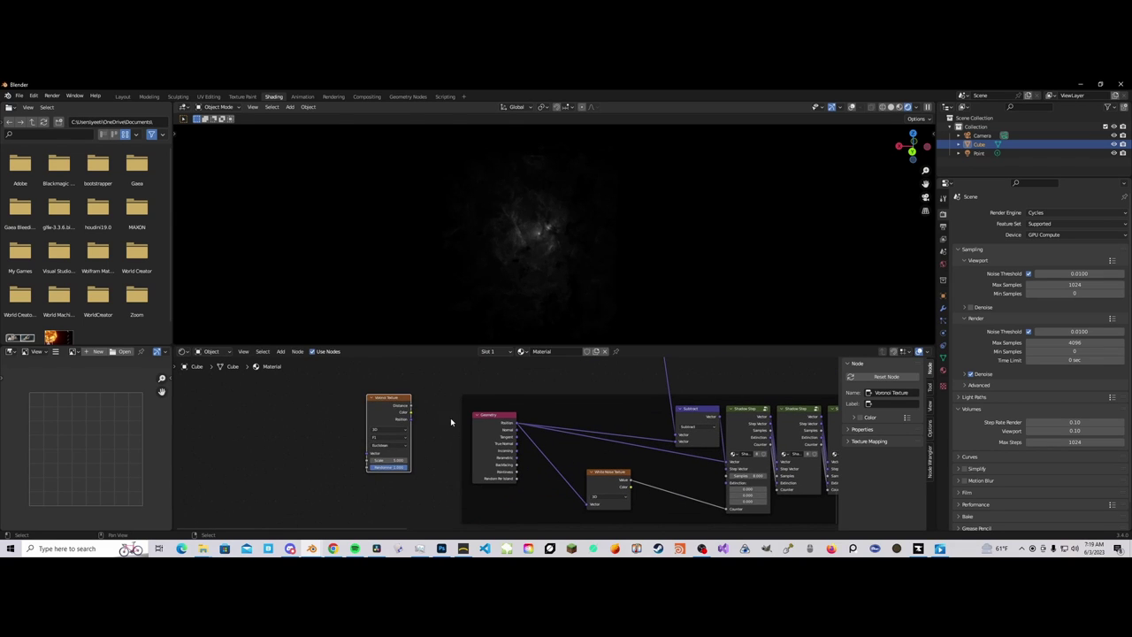
Step: Move the Voronoi Texture node into the Shadow Computation frame, between the Geometry and White Noise Texture nodes
{"action": "left_click_drag", "start_coordinate": [377, 409], "coordinate": [488, 495]}
{"action": "left_click", "coordinate": [523, 497]}
{"action": "middle_click_drag", "start_coordinate": [528, 495], "coordinate": [480, 468]}
{"action": "scroll", "coordinate": [516, 460], "scroll_direction": "up", "scroll_amount": 4}
{"action": "scroll", "coordinate": [518, 452], "scroll_direction": "down", "scroll_amount": 5}
{"action": "scroll", "coordinate": [470, 466], "scroll_direction": "up", "scroll_amount": 4}
{"action": "left_click_drag", "start_coordinate": [447, 460], "coordinate": [345, 427]}
{"action": "scroll", "coordinate": [451, 449], "scroll_direction": "down", "scroll_amount": 4}
{"action": "scroll", "coordinate": [452, 448], "scroll_direction": "up", "scroll_amount": 1}
{"action": "scroll", "coordinate": [423, 459], "scroll_direction": "up", "scroll_amount": 4}
{"action": "left_click", "coordinate": [391, 454]}
{"action": "left_click", "coordinate": [440, 466]}
{"action": "scroll", "coordinate": [508, 453], "scroll_direction": "up", "scroll_amount": 4}
{"action": "middle_click_drag", "start_coordinate": [475, 473], "coordinate": [569, 440]}
{"action": "scroll", "coordinate": [506, 440], "scroll_direction": "up", "scroll_amount": 2}
{"action": "left_click_drag", "start_coordinate": [522, 437], "coordinate": [475, 435]}
{"action": "scroll", "coordinate": [475, 436], "scroll_direction": "down", "scroll_amount": 2}
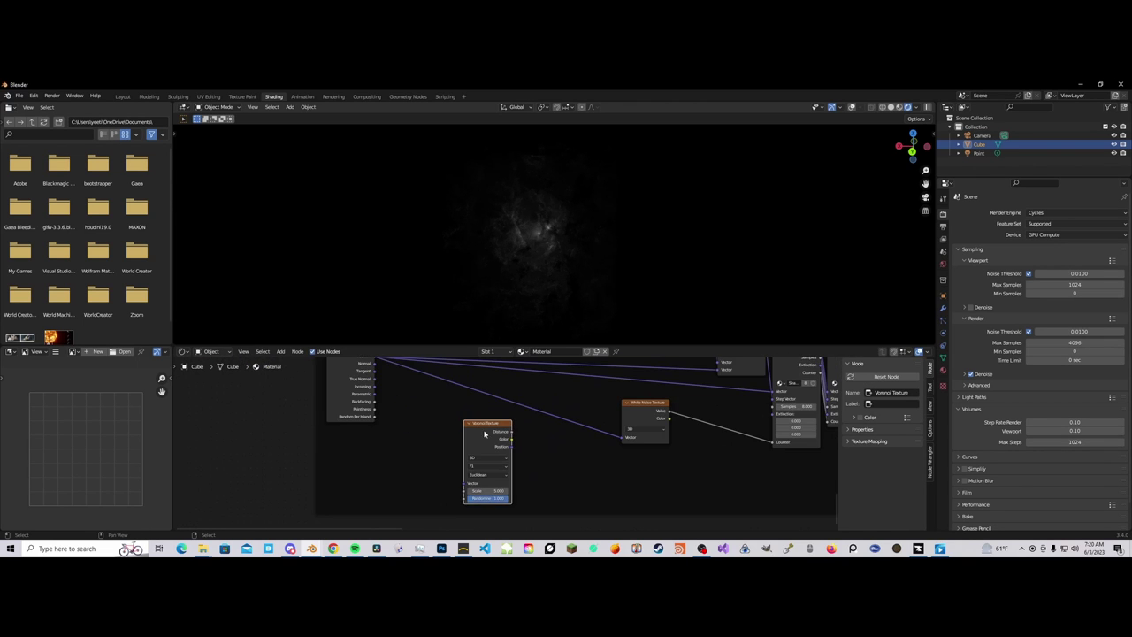
Step: Delete the Voronoi Texture node from the Shadow Computation frame
{"action": "scroll", "coordinate": [482, 439], "scroll_direction": "down", "scroll_amount": 4}
{"action": "middle_click_drag", "start_coordinate": [475, 409], "coordinate": [472, 435]}
{"action": "scroll", "coordinate": [501, 454], "scroll_direction": "up", "scroll_amount": 4}
{"action": "scroll", "coordinate": [506, 476], "scroll_direction": "down", "scroll_amount": 4}
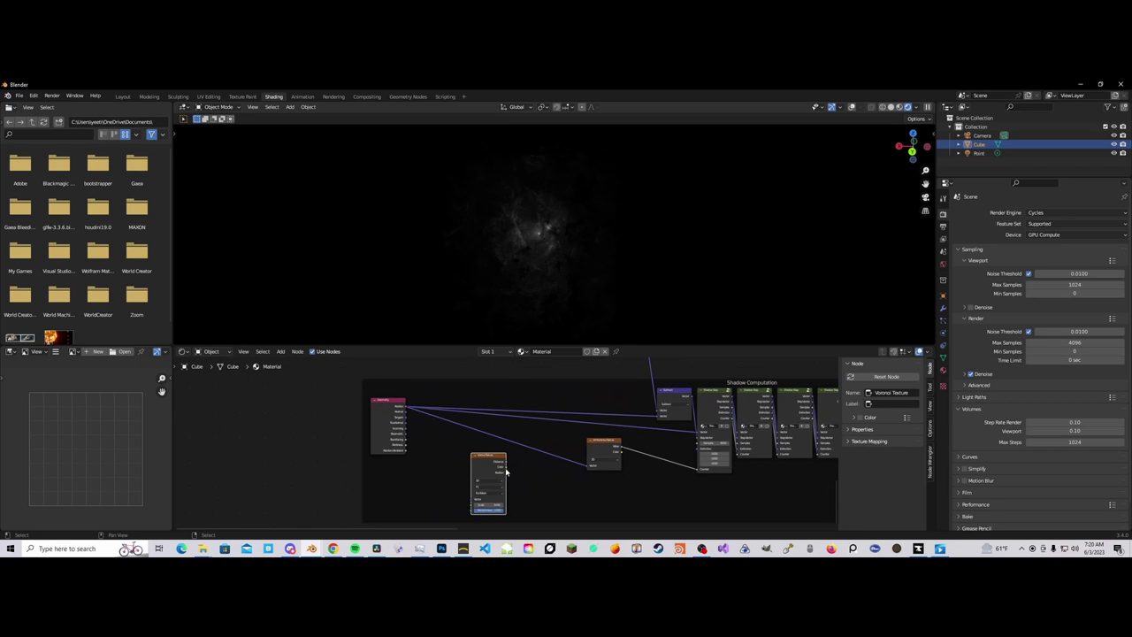
{"action": "middle_click_drag", "start_coordinate": [506, 476], "coordinate": [512, 506]}
{"action": "scroll", "coordinate": [512, 448], "scroll_direction": "down", "scroll_amount": 5}
{"action": "middle_click_drag", "start_coordinate": [570, 423], "coordinate": [573, 423]}
{"action": "left_click", "coordinate": [591, 376]}
{"action": "left_click", "coordinate": [503, 483]}
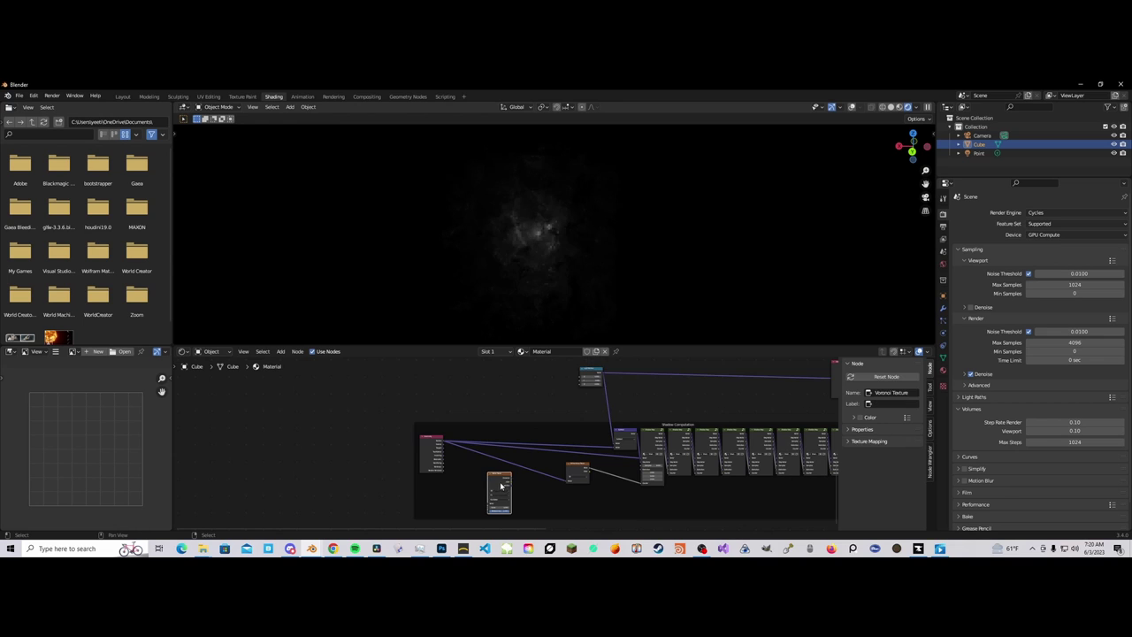
{"action": "key", "text": "x"}
Step: Insert a reroute point on the Light Position links and move the Light Position node away from it
{"action": "middle_click_drag", "start_coordinate": [573, 415], "coordinate": [546, 473]}
{"action": "left_click_drag", "start_coordinate": [566, 432], "coordinate": [498, 431]}
{"action": "right_click_drag", "start_coordinate": [562, 410], "coordinate": [528, 468], "text": "shift"}
{"action": "mouse_move", "coordinate": [504, 436]}
{"action": "left_mouse_down"}
{"action": "mouse_move", "coordinate": [480, 435]}
{"action": "mouse_move", "coordinate": [455, 411]}
{"action": "left_mouse_up"}
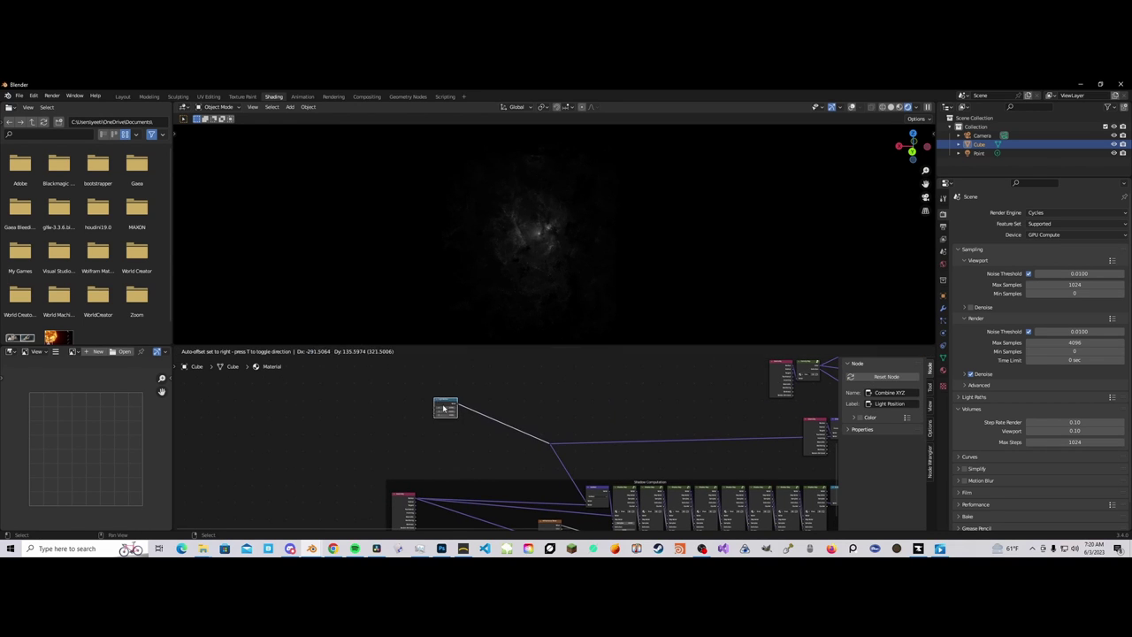
Step: Add a Voronoi Texture node directly below the Light Position node
{"action": "key", "text": "shift+a"}
{"action": "mouse_move", "coordinate": [431, 421]}
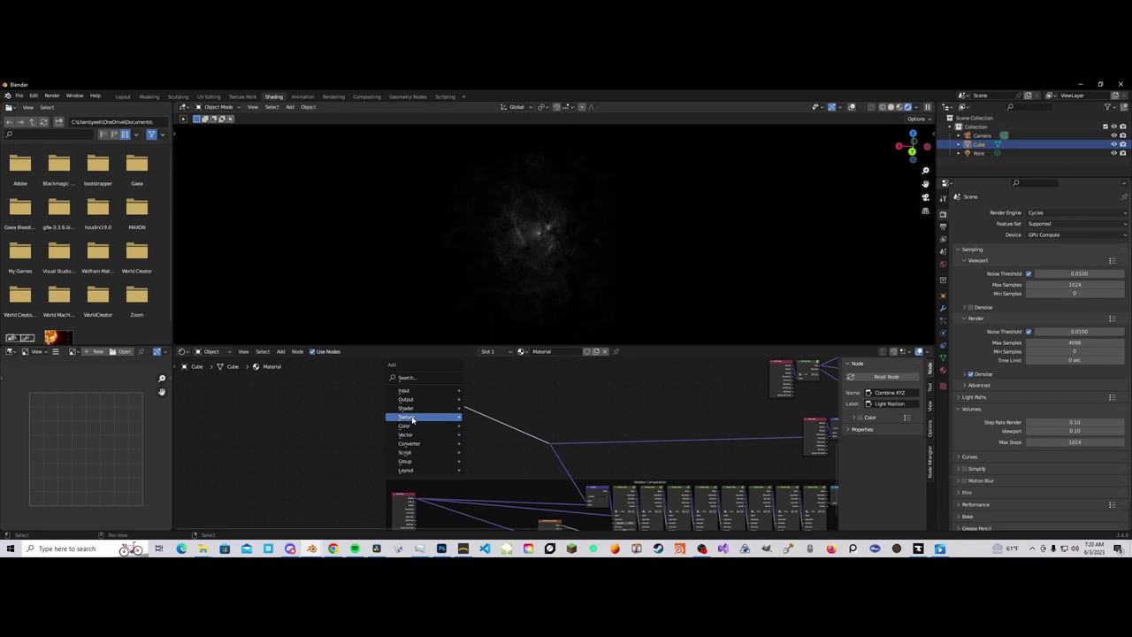
{"action": "left_click", "coordinate": [516, 399]}
{"action": "left_click", "coordinate": [442, 429]}
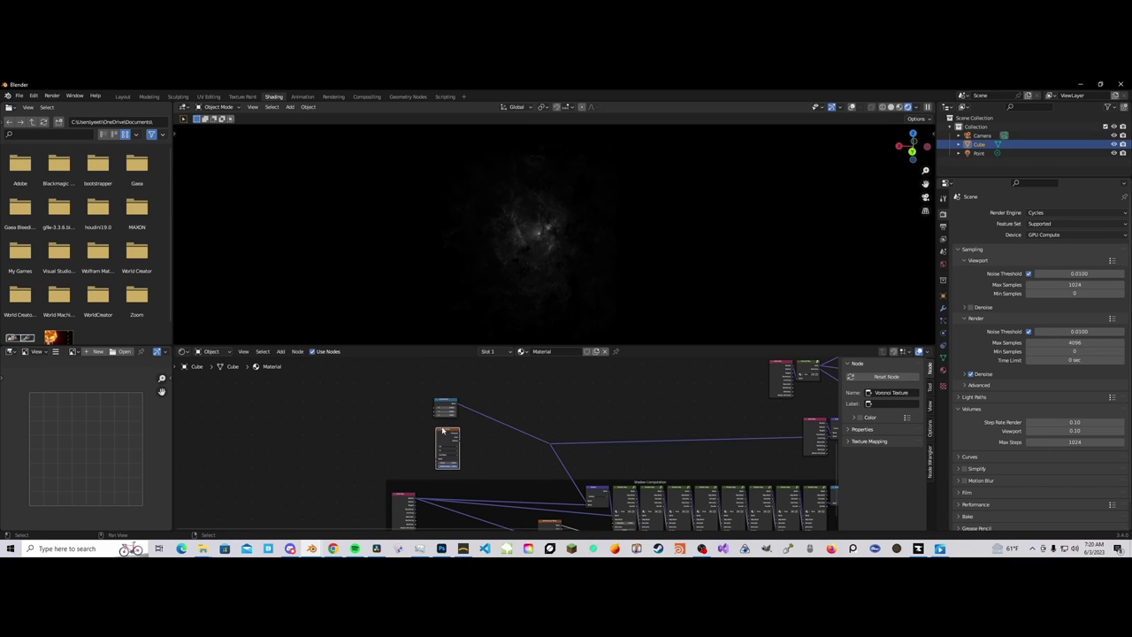
Step: Add a Geometry node beside the Voronoi Texture and connect its Position output to the texture's Vector input
{"action": "scroll", "coordinate": [441, 431], "scroll_direction": "up", "scroll_amount": 3}
{"action": "middle_click_drag", "start_coordinate": [431, 436], "coordinate": [543, 414]}
{"action": "scroll", "coordinate": [499, 488], "scroll_direction": "up", "scroll_amount": 1}
{"action": "key", "text": "shift+a"}
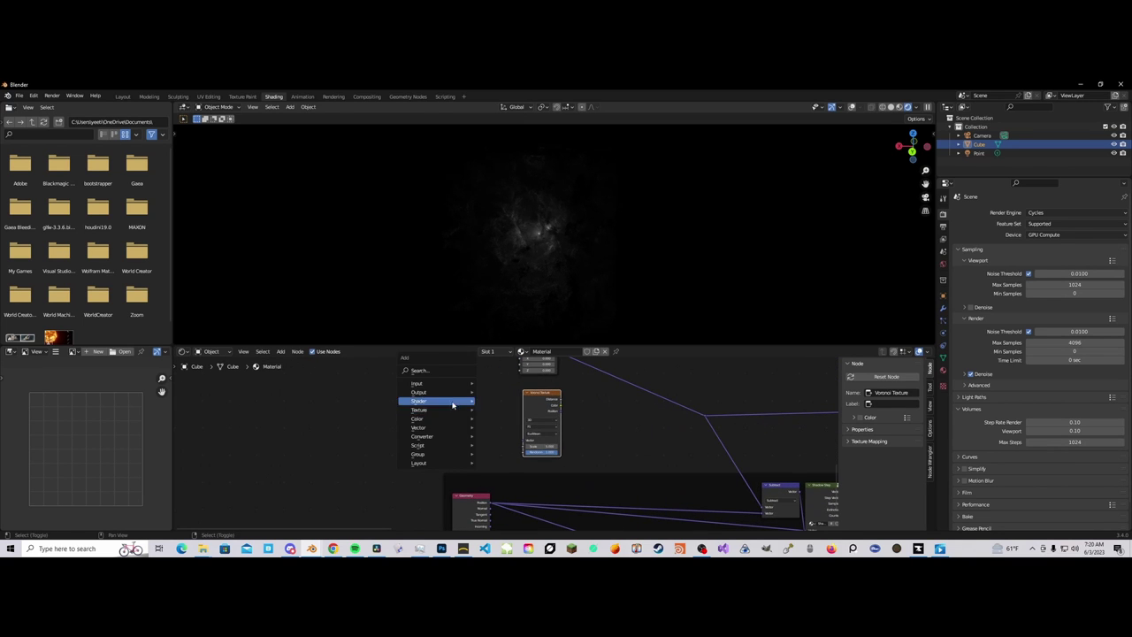
{"action": "mouse_move", "coordinate": [435, 383]}
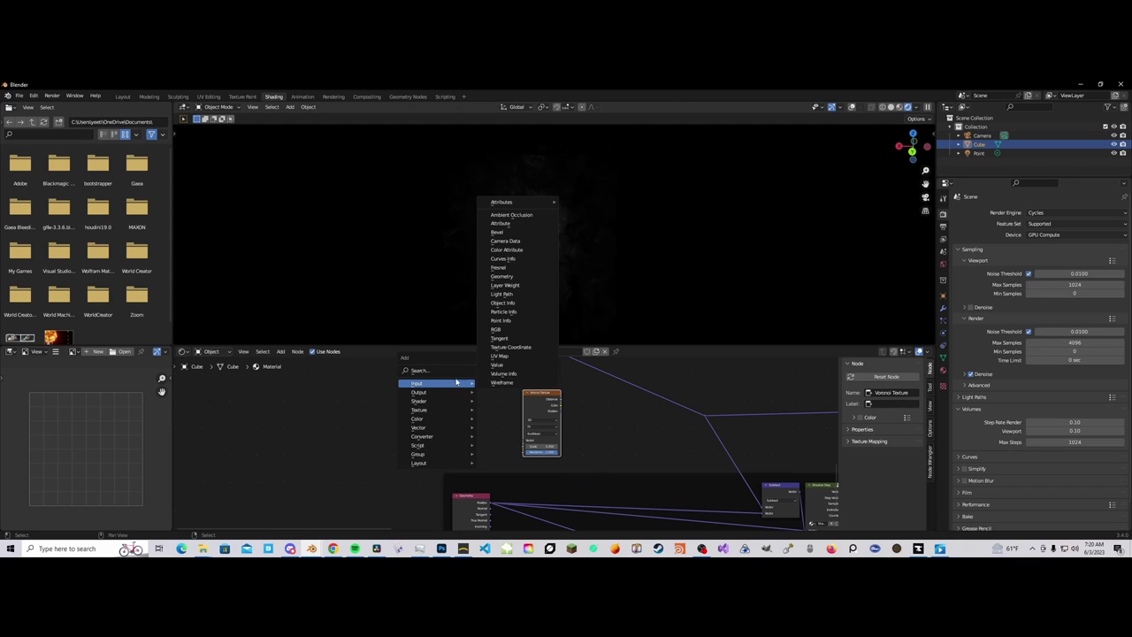
{"action": "left_click", "coordinate": [502, 276]}
{"action": "scroll", "coordinate": [491, 389], "scroll_direction": "up", "scroll_amount": 1}
{"action": "left_click_drag", "start_coordinate": [492, 391], "coordinate": [497, 402]}
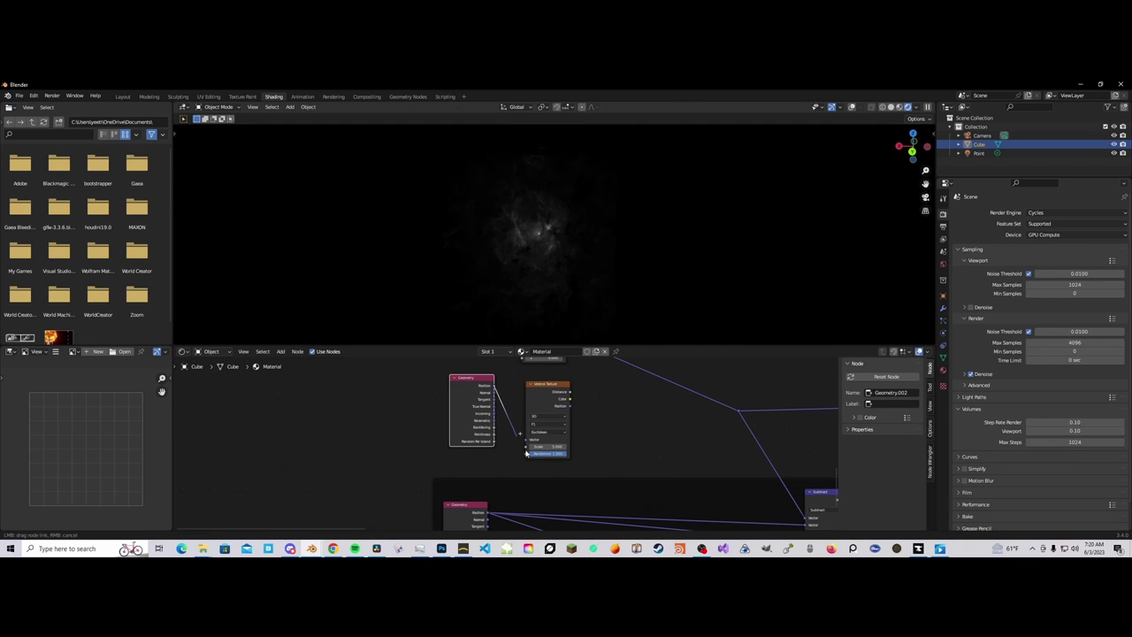
{"action": "left_click_drag", "start_coordinate": [529, 444], "coordinate": [528, 441]}
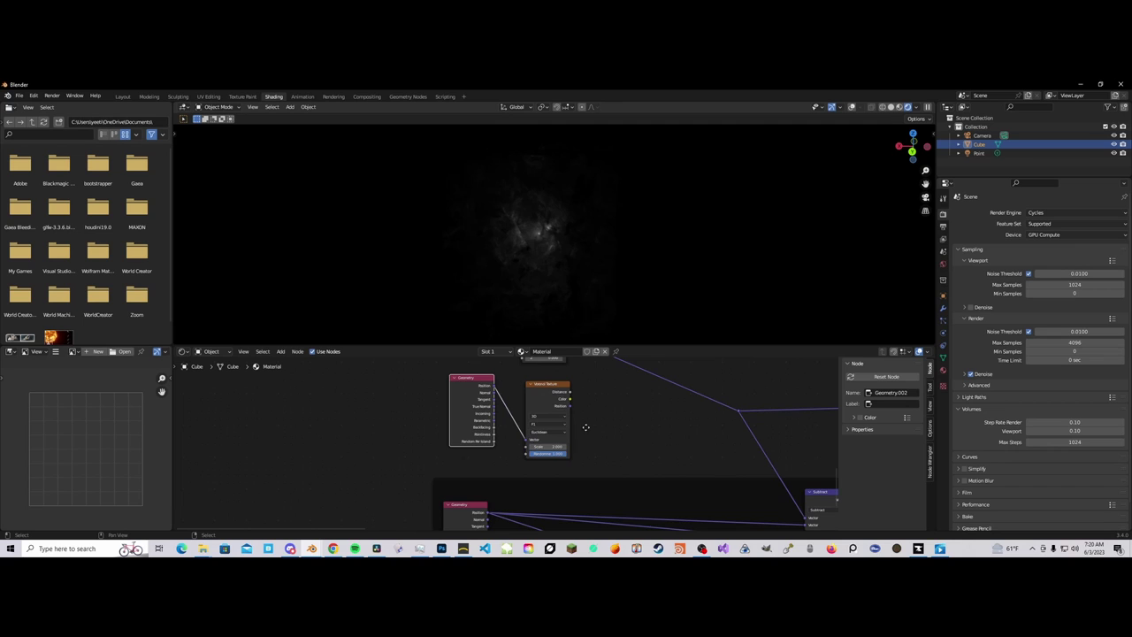
Step: Connect the Voronoi Texture's Position output to the light position reroute, replacing the Light Position node, and inspect the nebula
{"action": "middle_click_drag", "start_coordinate": [588, 434], "coordinate": [539, 470]}
{"action": "left_click_drag", "start_coordinate": [503, 432], "coordinate": [657, 449]}
{"action": "scroll", "coordinate": [520, 434], "scroll_direction": "up", "scroll_amount": 2}
{"action": "scroll", "coordinate": [517, 428], "scroll_direction": "down", "scroll_amount": 2}
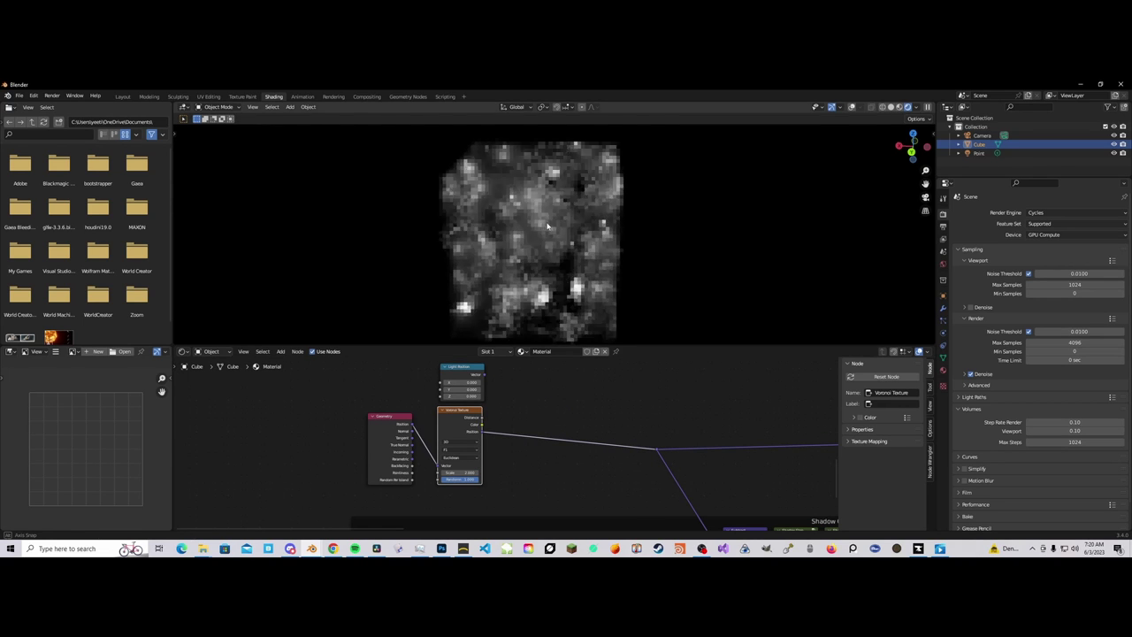
{"action": "middle_click_drag", "start_coordinate": [519, 215], "coordinate": [575, 257]}
{"action": "scroll", "coordinate": [725, 429], "scroll_direction": "down", "scroll_amount": 5}
Step: Set the value of the Multiply node after the Distance node to 50 and inspect the glow up close
{"action": "middle_click_drag", "start_coordinate": [801, 419], "coordinate": [636, 425]}
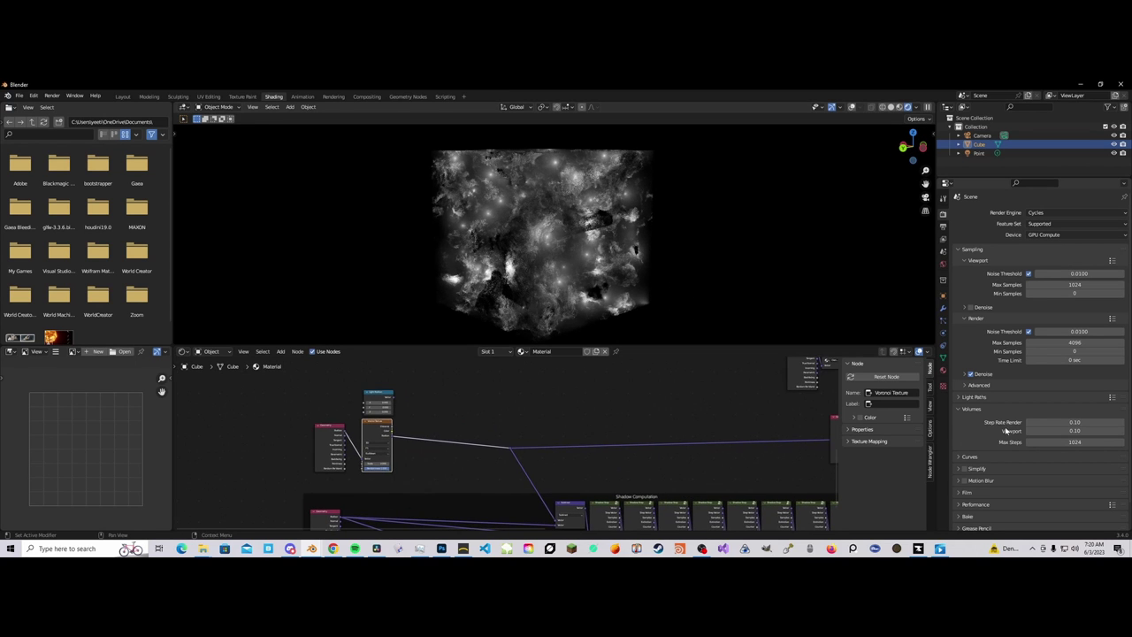
{"action": "middle_click_drag", "start_coordinate": [807, 412], "coordinate": [414, 444]}
{"action": "scroll", "coordinate": [406, 449], "scroll_direction": "up", "scroll_amount": 3}
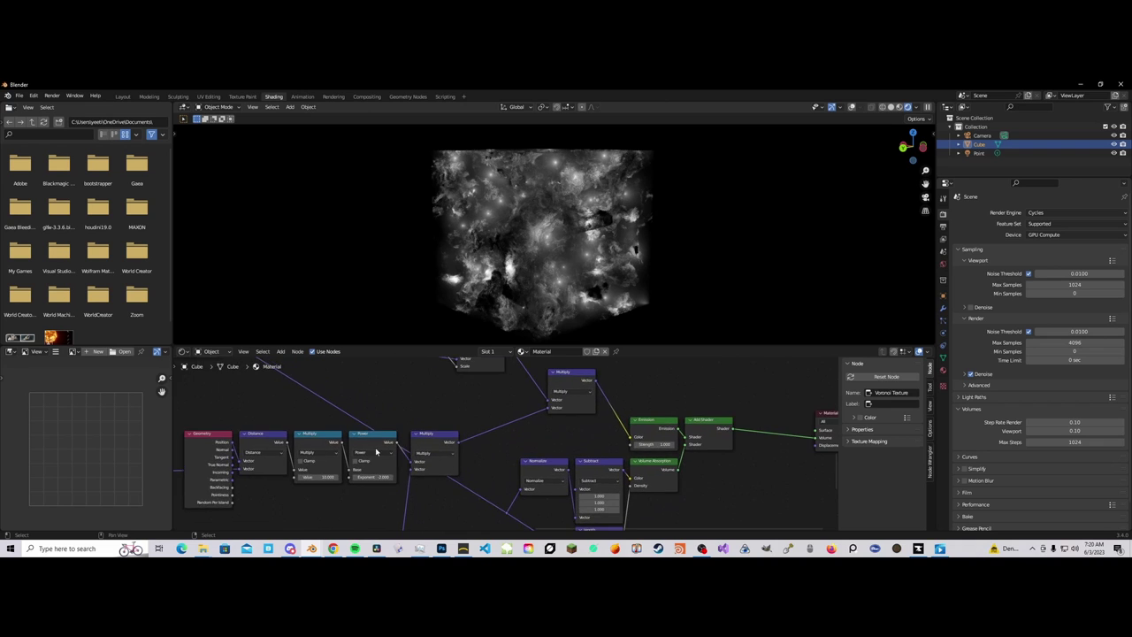
{"action": "middle_click_drag", "start_coordinate": [392, 449], "coordinate": [518, 444]}
{"action": "scroll", "coordinate": [519, 445], "scroll_direction": "up", "scroll_amount": 2}
{"action": "left_click", "coordinate": [457, 471]}
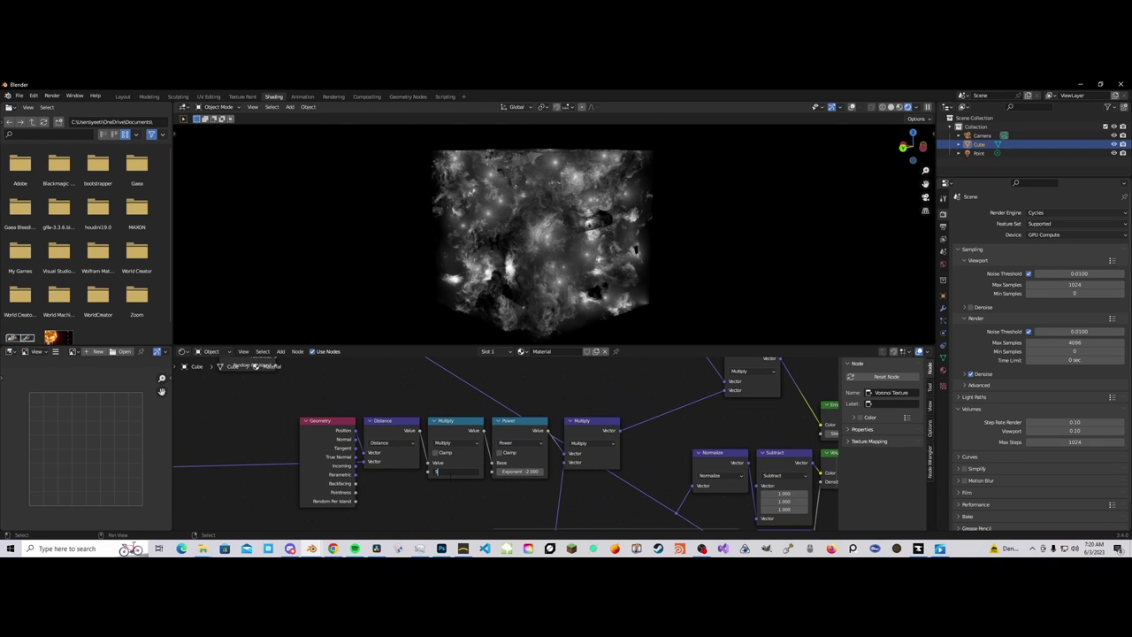
{"action": "type", "text": "50"}
{"action": "key", "text": "Return"}
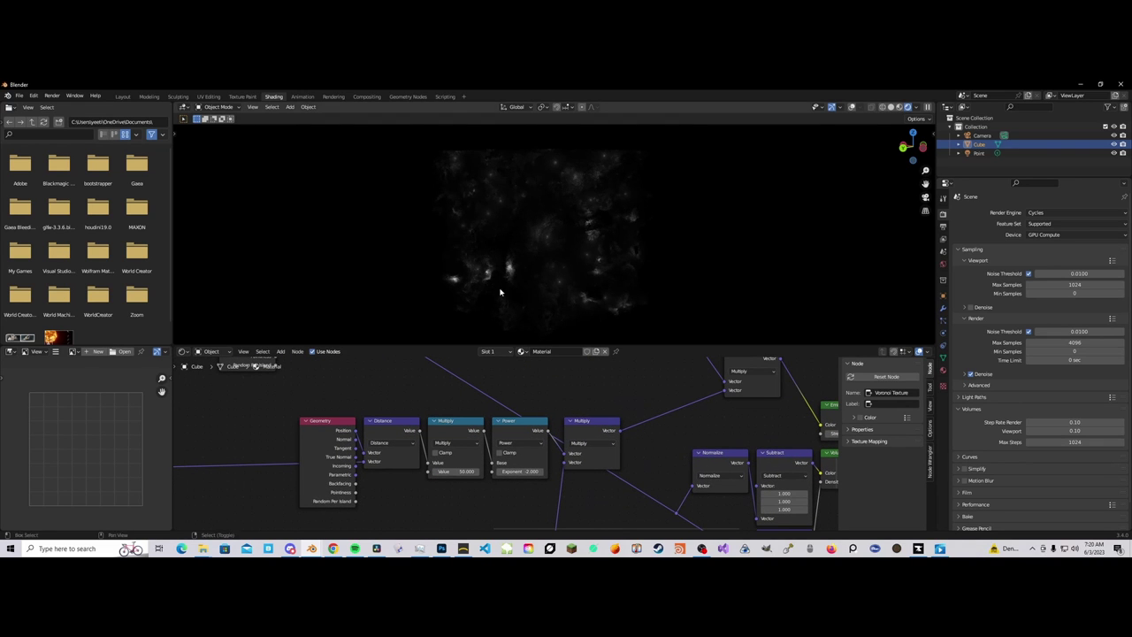
{"action": "scroll", "coordinate": [493, 292], "scroll_direction": "up", "scroll_amount": 5}
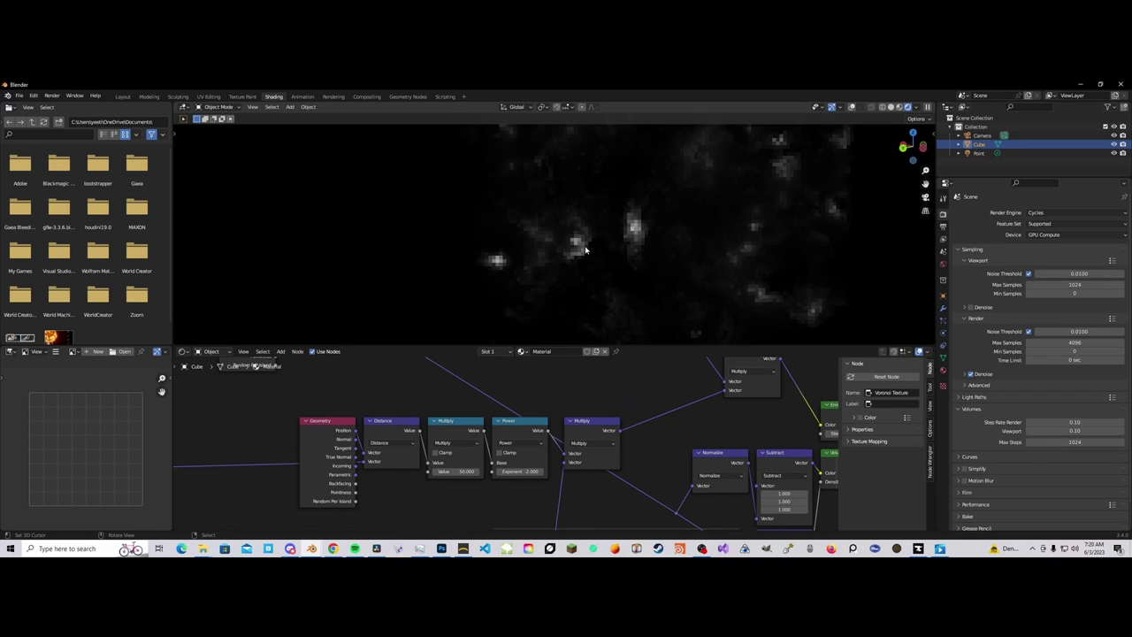
{"action": "scroll", "coordinate": [587, 252], "scroll_direction": "up", "scroll_amount": 3}
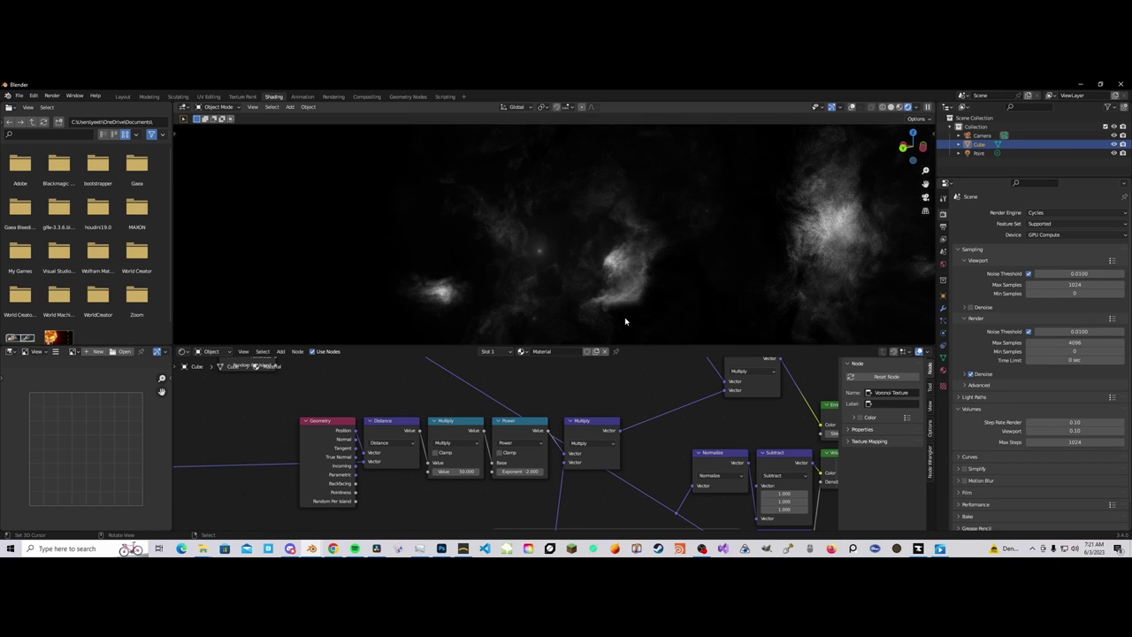
Step: Open the Density Map group for editing and bring its Power node into view
{"action": "scroll", "coordinate": [591, 434], "scroll_direction": "down", "scroll_amount": 3}
{"action": "middle_click_drag", "start_coordinate": [536, 435], "coordinate": [690, 463]}
{"action": "scroll", "coordinate": [599, 424], "scroll_direction": "down", "scroll_amount": 4}
{"action": "left_click", "coordinate": [509, 388]}
{"action": "key", "text": "Tab"}
{"action": "scroll", "coordinate": [619, 497], "scroll_direction": "up", "scroll_amount": 8}
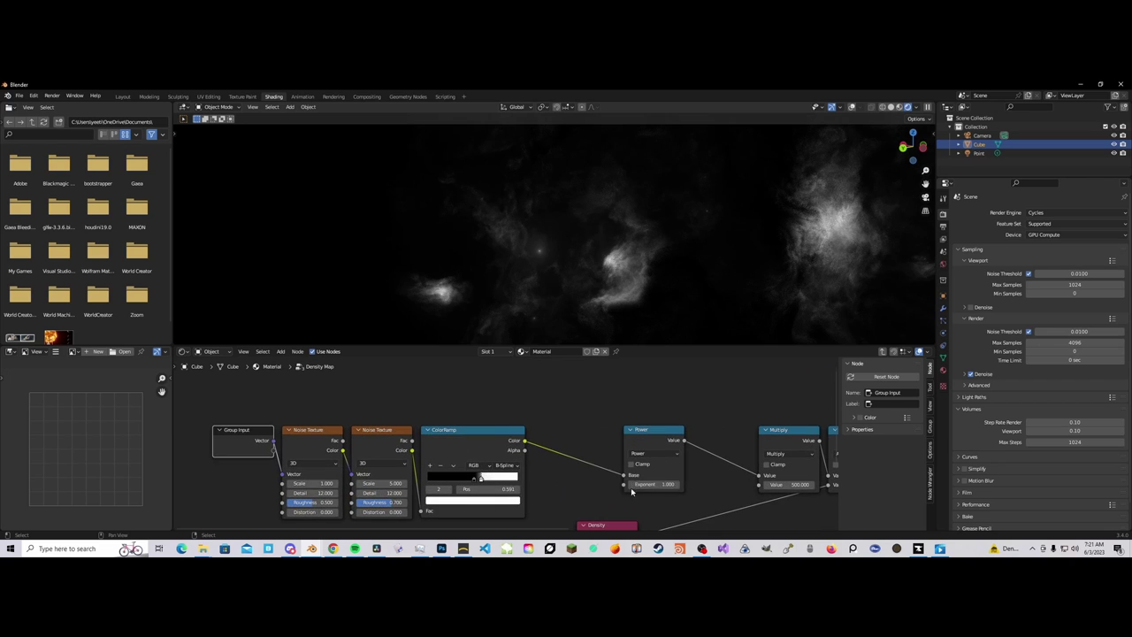
Step: Set the exponent of the Power node after the ColorRamp to 2
{"action": "scroll", "coordinate": [616, 485], "scroll_direction": "down", "scroll_amount": 3}
{"action": "left_click_drag", "start_coordinate": [603, 443], "coordinate": [585, 442]}
{"action": "scroll", "coordinate": [536, 455], "scroll_direction": "up", "scroll_amount": 1}
{"action": "scroll", "coordinate": [596, 479], "scroll_direction": "up", "scroll_amount": 1}
{"action": "left_click", "coordinate": [639, 489]}
{"action": "type", "text": "2"}
{"action": "key", "text": "Return"}
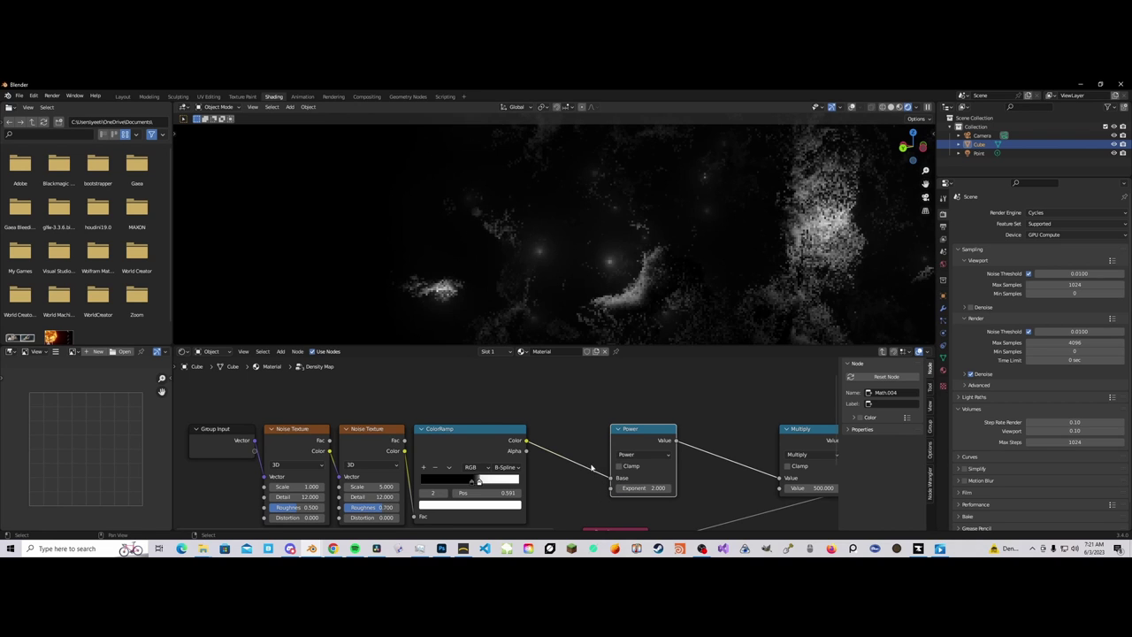
{"action": "scroll", "coordinate": [723, 443], "scroll_direction": "down", "scroll_amount": 3}
{"action": "middle_click_drag", "start_coordinate": [652, 455], "coordinate": [530, 434]}
{"action": "scroll", "coordinate": [531, 434], "scroll_direction": "up", "scroll_amount": 2}
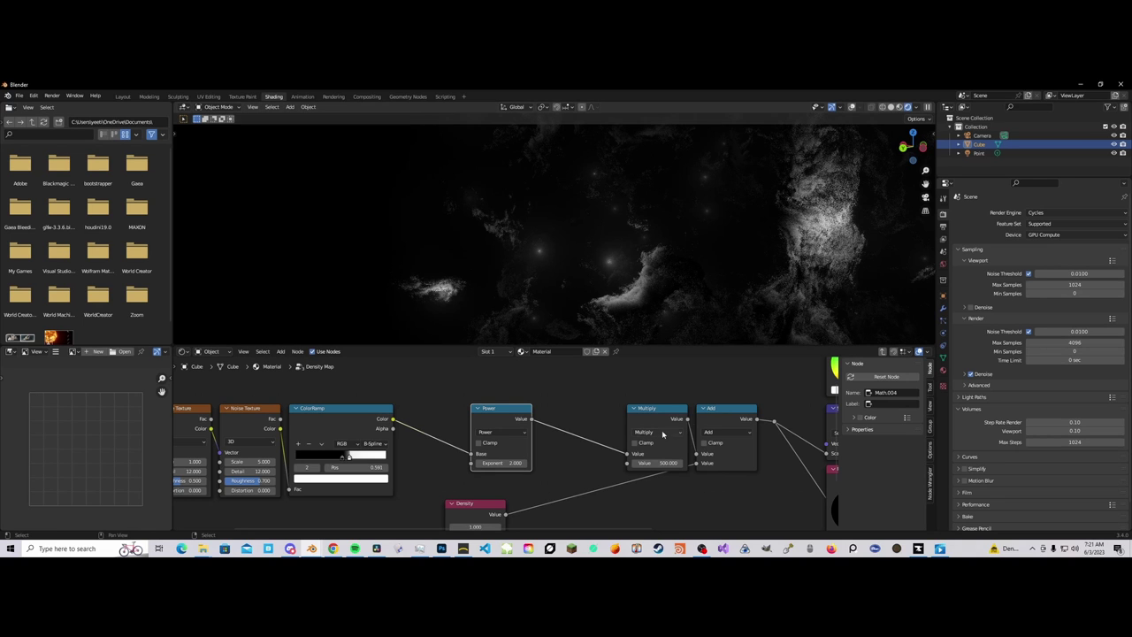
Step: Set the Density Map Power node's exponent to 1.5 and restrict viewport rendering to a small region around the central cloud
{"action": "scroll", "coordinate": [585, 455], "scroll_direction": "down", "scroll_amount": 3}
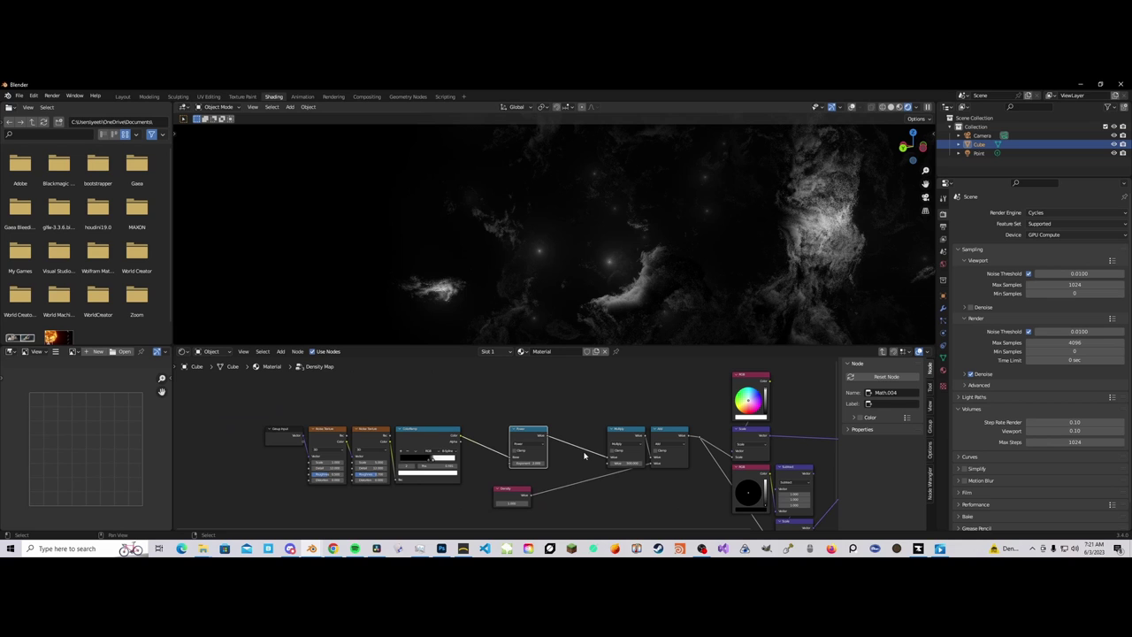
{"action": "scroll", "coordinate": [586, 473], "scroll_direction": "up", "scroll_amount": 2}
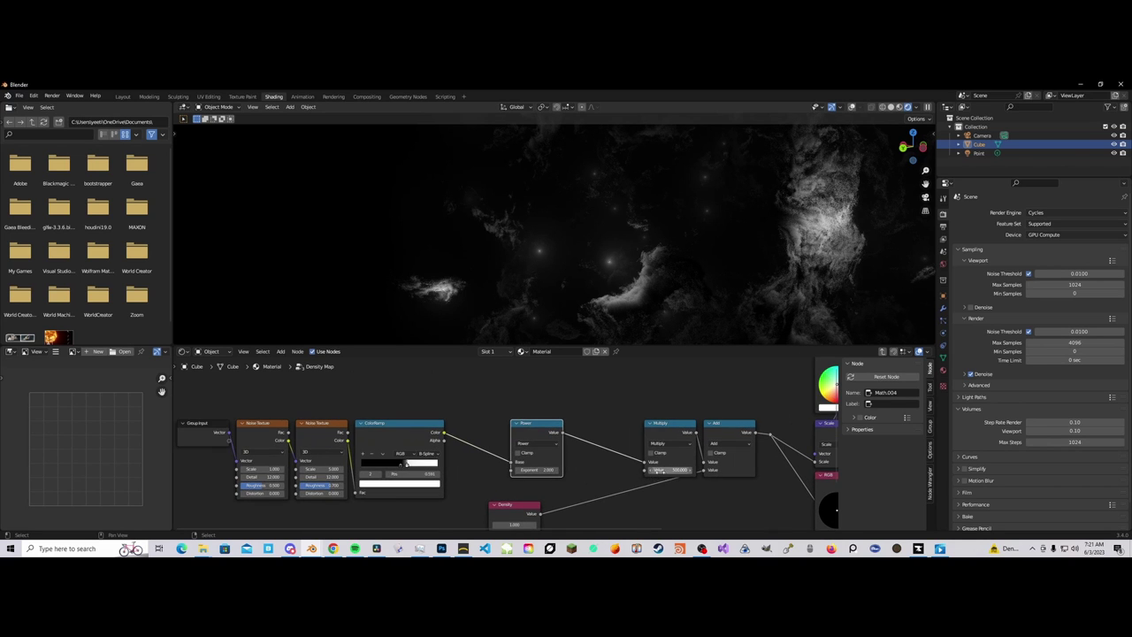
{"action": "left_click", "coordinate": [551, 469]}
{"action": "key", "text": "Return"}
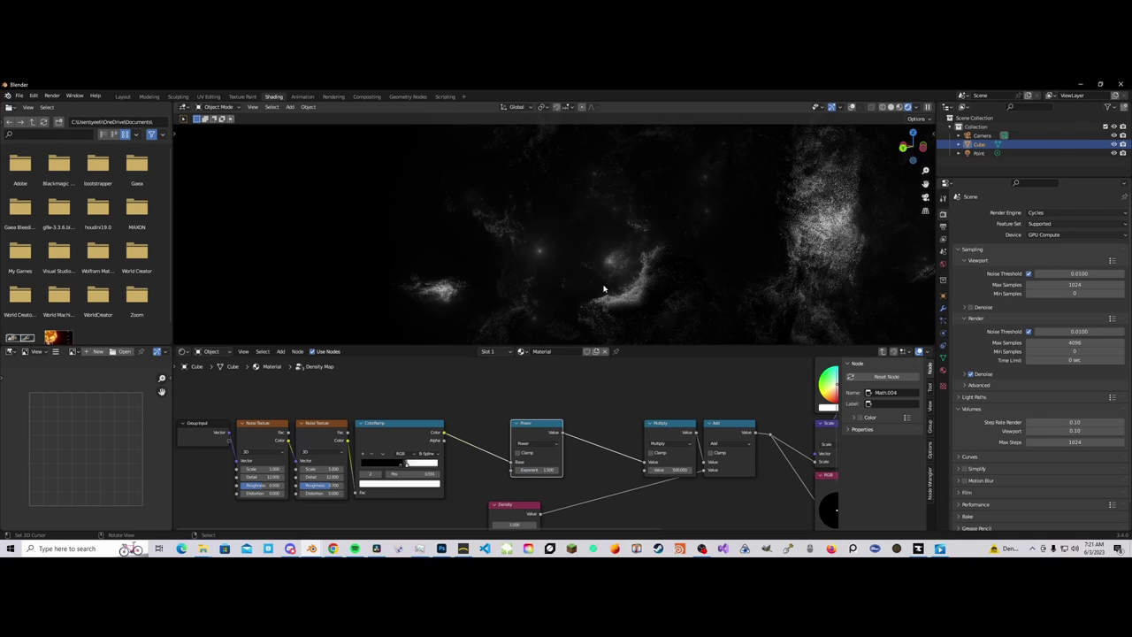
{"action": "key", "text": "ctrl+b"}
{"action": "left_click_drag", "start_coordinate": [575, 228], "coordinate": [685, 328]}
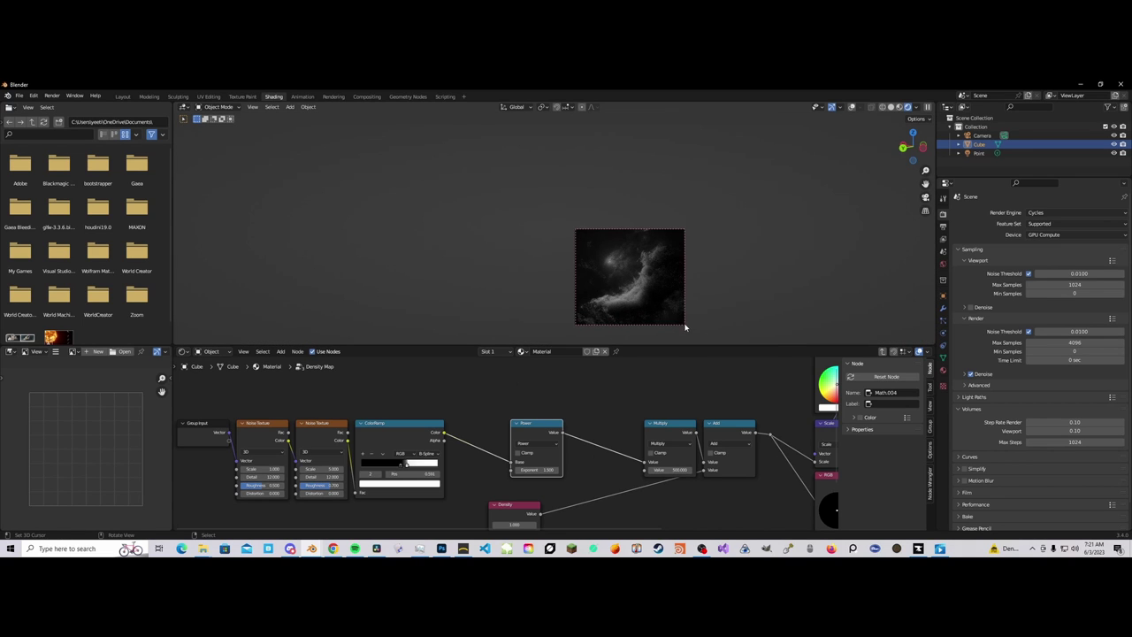
{"action": "scroll", "coordinate": [641, 416], "scroll_direction": "down", "scroll_amount": 5}
{"action": "scroll", "coordinate": [459, 440], "scroll_direction": "up", "scroll_amount": 4}
{"action": "middle_click_drag", "start_coordinate": [459, 439], "coordinate": [367, 431]}
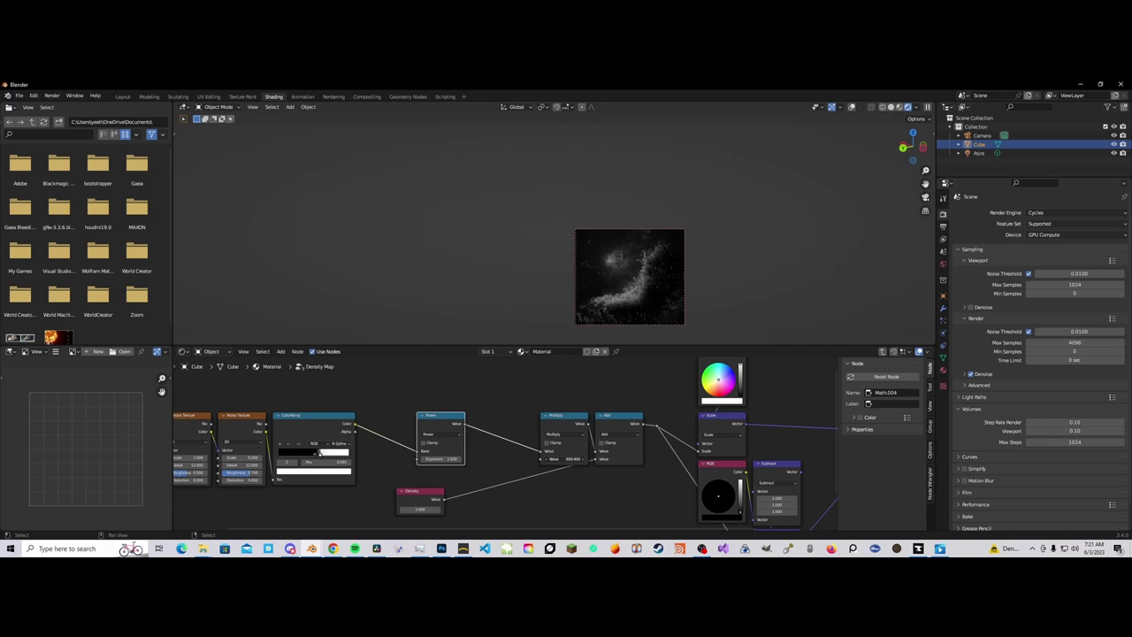
{"action": "right_click", "coordinate": [562, 459]}
Step: Reposition the ColorRamp stops in the Density Map group, placing stop 1 at position 0.573
{"action": "scroll", "coordinate": [513, 447], "scroll_direction": "down", "scroll_amount": 3}
{"action": "middle_click_drag", "start_coordinate": [345, 443], "coordinate": [498, 470]}
{"action": "scroll", "coordinate": [499, 469], "scroll_direction": "up", "scroll_amount": 2}
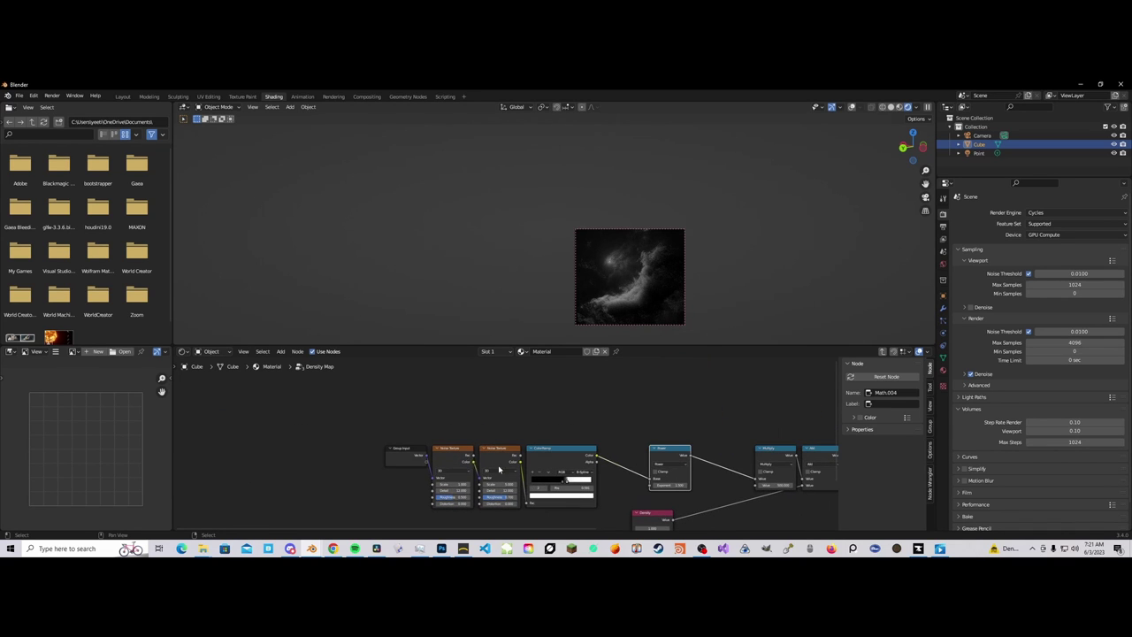
{"action": "left_click", "coordinate": [404, 460]}
{"action": "scroll", "coordinate": [649, 507], "scroll_direction": "up", "scroll_amount": 3}
{"action": "middle_click_drag", "start_coordinate": [650, 508], "coordinate": [471, 452]}
{"action": "scroll", "coordinate": [472, 452], "scroll_direction": "up", "scroll_amount": 5}
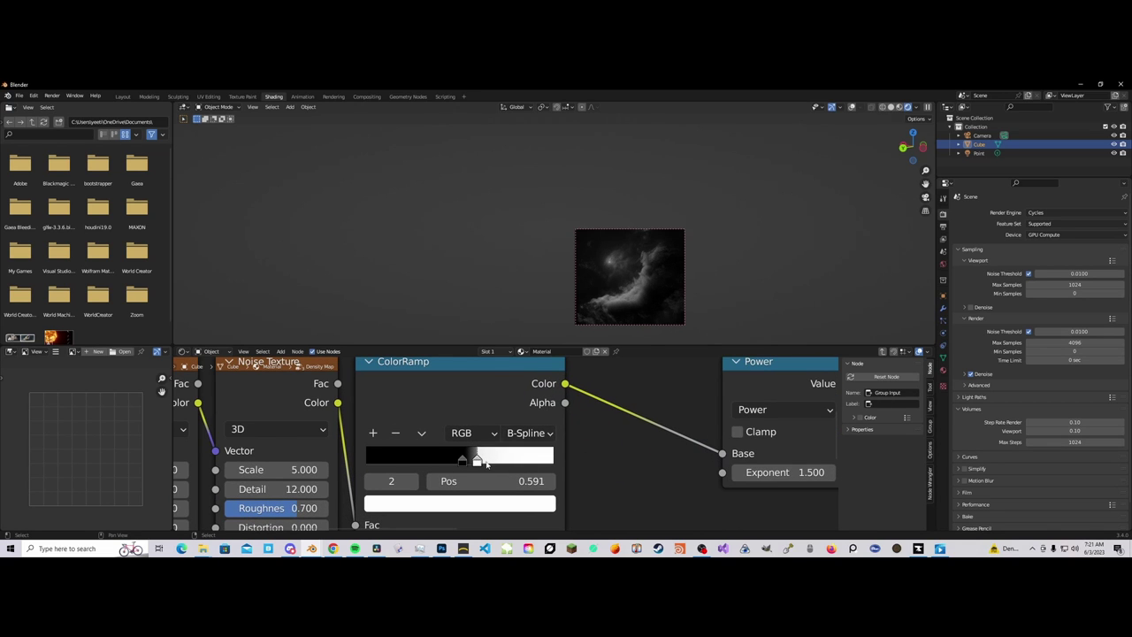
{"action": "mouse_move", "coordinate": [472, 460]}
{"action": "left_mouse_down"}
{"action": "mouse_move", "coordinate": [443, 462]}
{"action": "mouse_move", "coordinate": [476, 461]}
{"action": "left_mouse_up"}
{"action": "left_click", "coordinate": [462, 461]}
{"action": "left_click", "coordinate": [471, 462]}
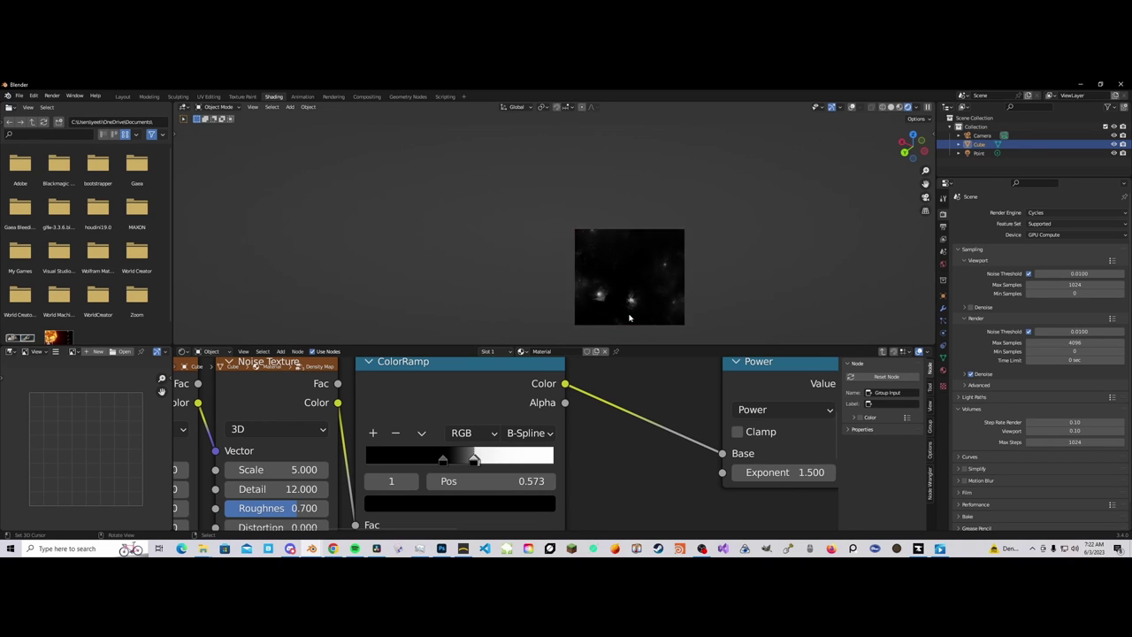
Step: Clear the viewport render region and leave the Density Map group for the Distance and Multiply nodes of the main material
{"action": "key", "text": "ctrl+alt+b"}
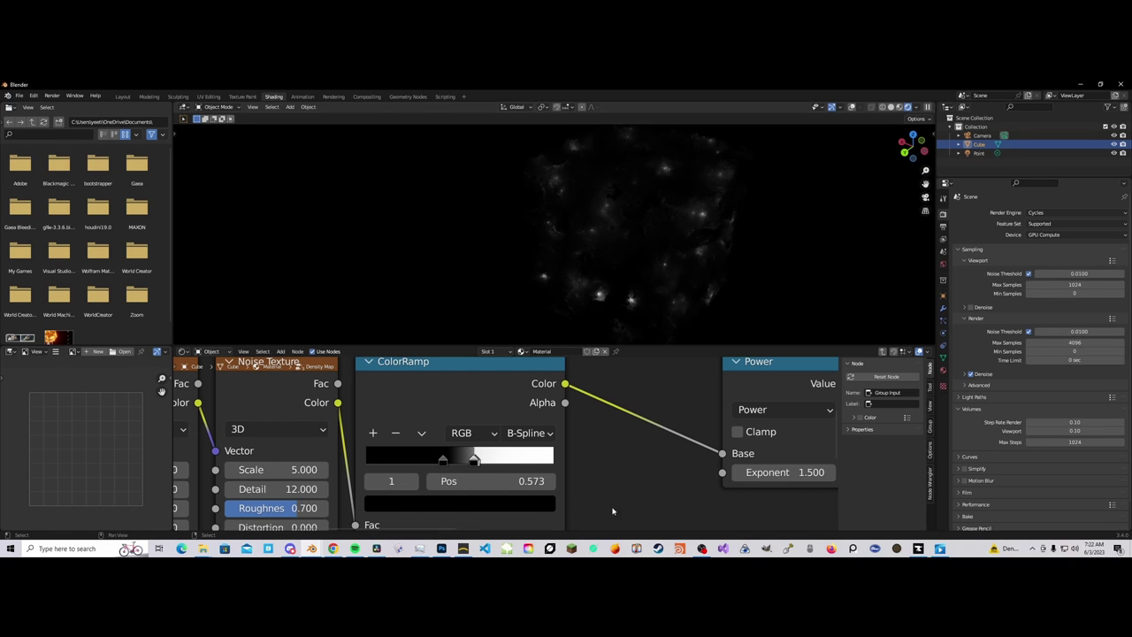
{"action": "scroll", "coordinate": [745, 428], "scroll_direction": "down", "scroll_amount": 5}
{"action": "scroll", "coordinate": [745, 428], "scroll_direction": "down", "scroll_amount": 2}
{"action": "middle_click_drag", "start_coordinate": [745, 429], "coordinate": [473, 448]}
{"action": "scroll", "coordinate": [472, 448], "scroll_direction": "up", "scroll_amount": 2}
{"action": "key", "text": "Tab"}
{"action": "scroll", "coordinate": [536, 487], "scroll_direction": "down", "scroll_amount": 2}
{"action": "middle_click_drag", "start_coordinate": [413, 478], "coordinate": [542, 441]}
{"action": "key", "text": "Tab"}
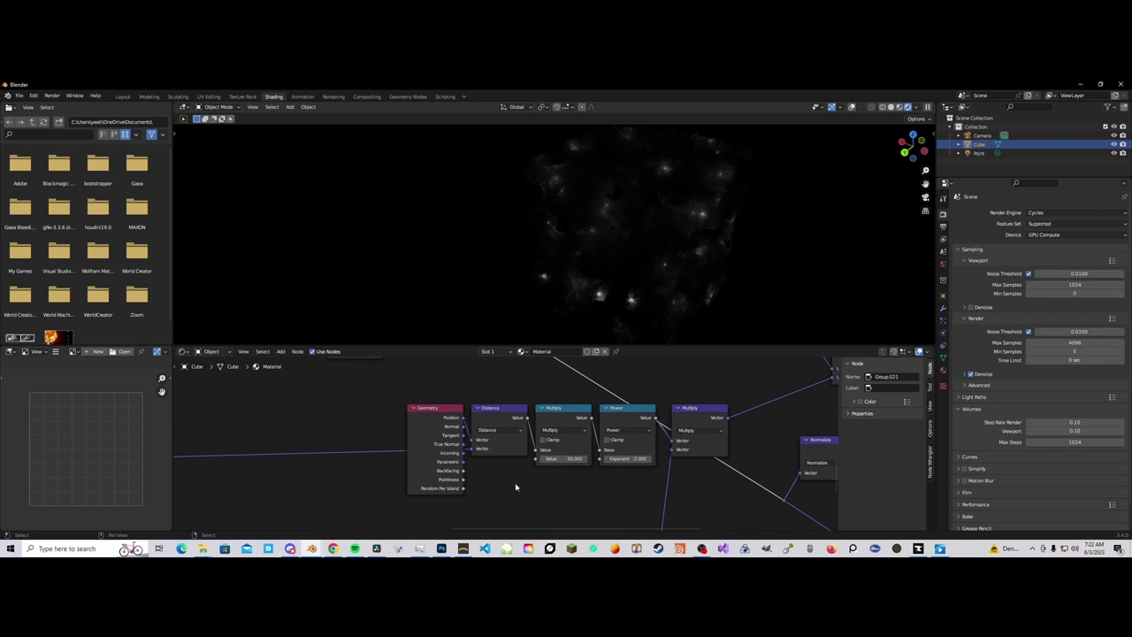
Step: Set the value of the Multiply node after the Distance node to 10
{"action": "double_click", "coordinate": [553, 458]}
{"action": "type", "text": "10"}
{"action": "key", "text": "Return"}
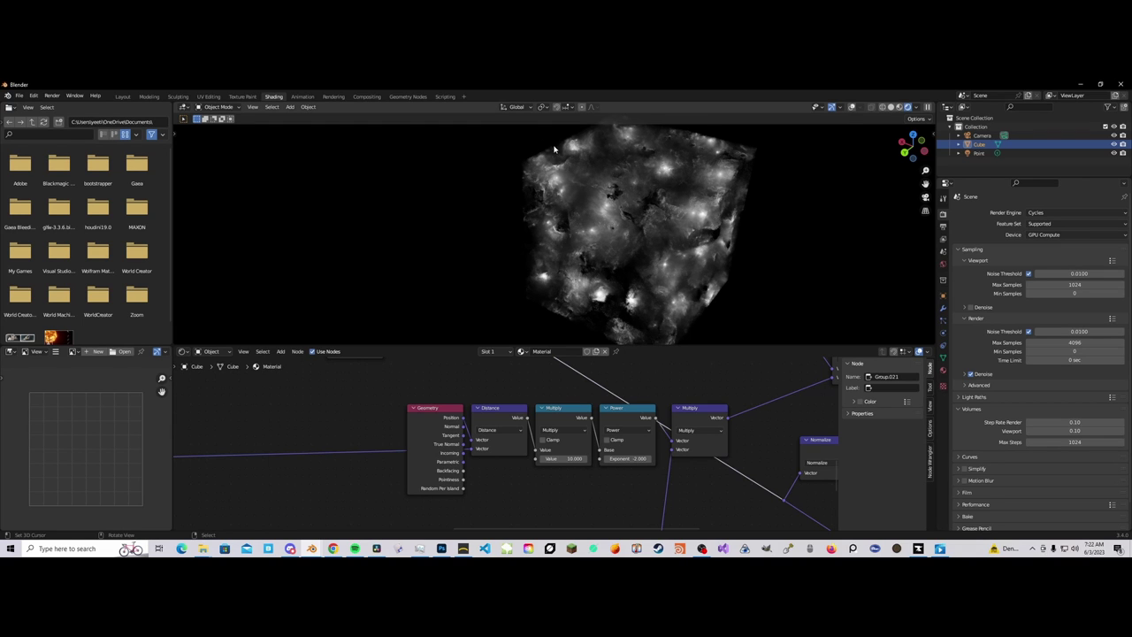
Step: Move the Geometry node well away from the Voronoi Texture to make room for new nodes between them
{"action": "scroll", "coordinate": [390, 390], "scroll_direction": "down", "scroll_amount": 6}
{"action": "middle_click_drag", "start_coordinate": [390, 390], "coordinate": [720, 361]}
{"action": "middle_click_drag", "start_coordinate": [177, 403], "coordinate": [413, 407]}
{"action": "scroll", "coordinate": [456, 420], "scroll_direction": "up", "scroll_amount": 1}
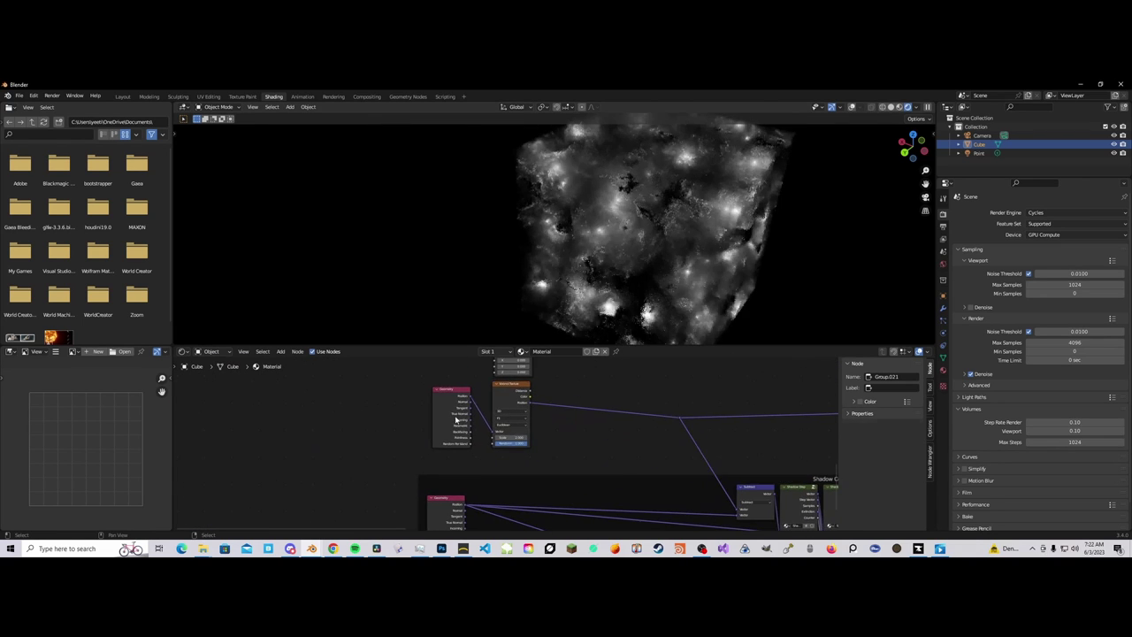
{"action": "left_click_drag", "start_coordinate": [456, 419], "coordinate": [219, 435]}
{"action": "middle_click_drag", "start_coordinate": [336, 442], "coordinate": [444, 460]}
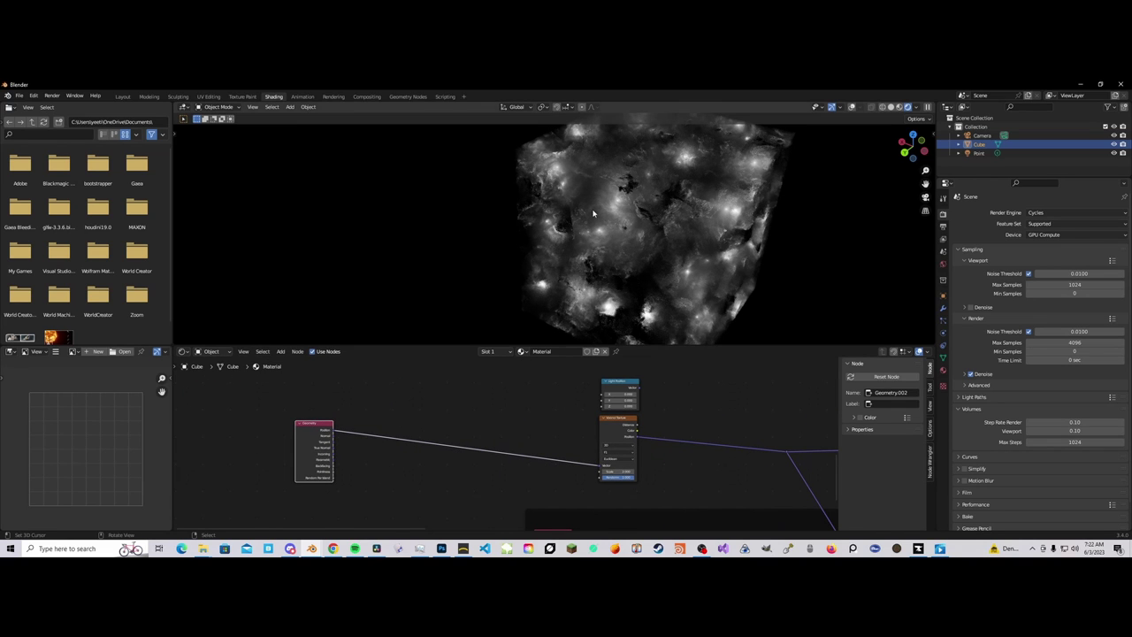
Step: Add a White Noise Texture below the Geometry-to-Voronoi link and feed it the Geometry node's Position output
{"action": "left_click", "coordinate": [620, 439]}
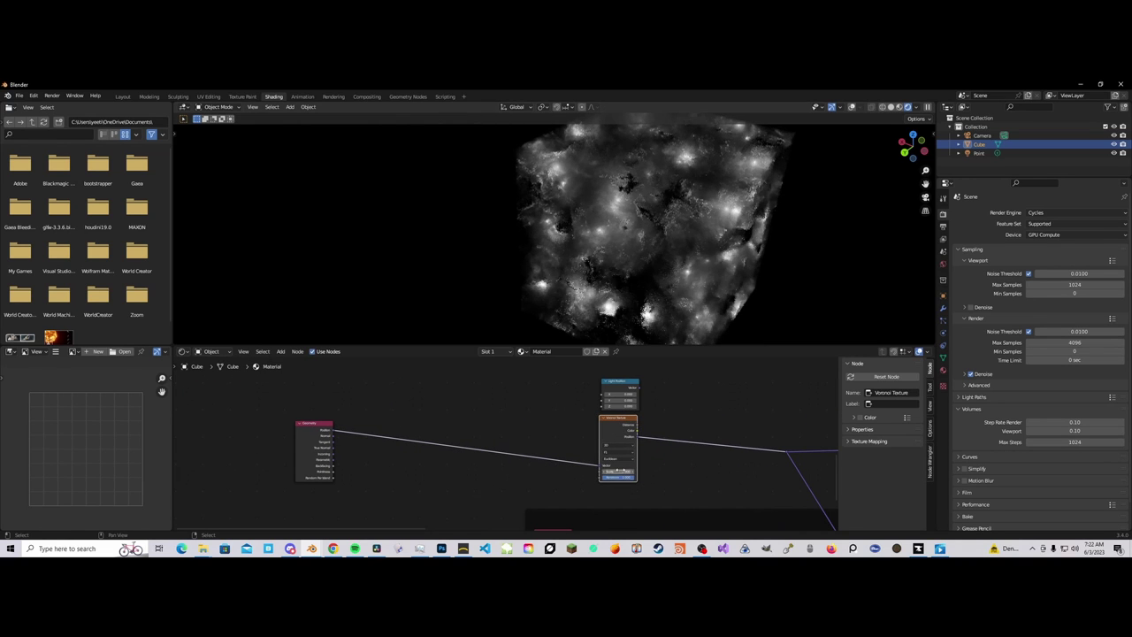
{"action": "middle_click_drag", "start_coordinate": [569, 450], "coordinate": [686, 428]}
{"action": "scroll", "coordinate": [623, 438], "scroll_direction": "up", "scroll_amount": 4}
{"action": "key", "text": "shift+a"}
{"action": "mouse_move", "coordinate": [519, 504]}
{"action": "mouse_move", "coordinate": [511, 477]}
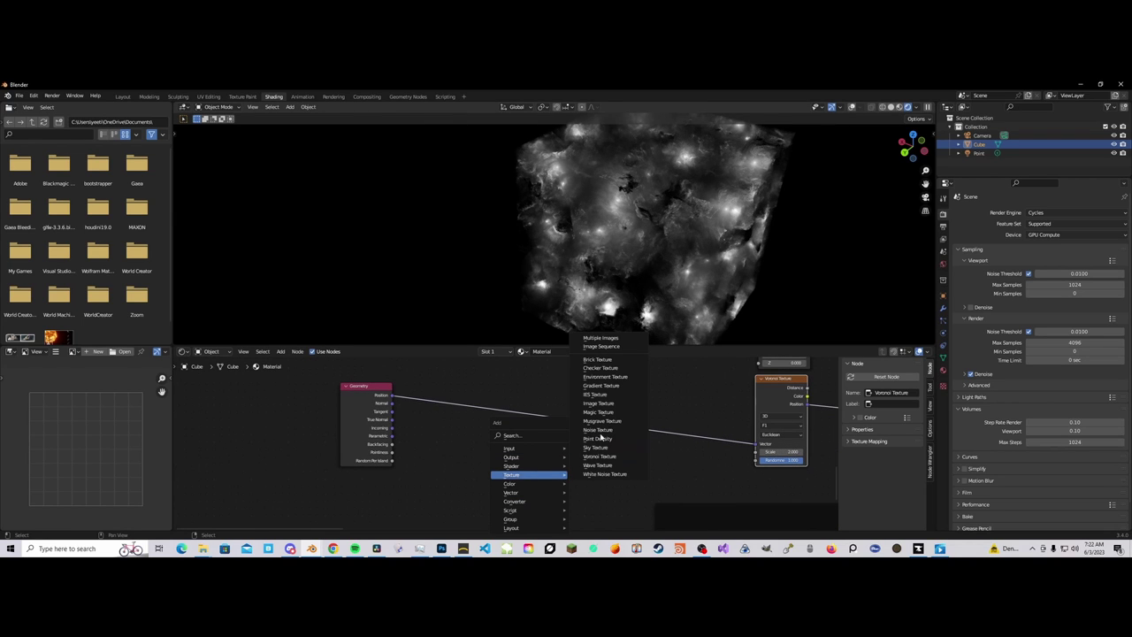
{"action": "left_click", "coordinate": [604, 474]}
{"action": "left_click", "coordinate": [591, 468]}
{"action": "left_click_drag", "start_coordinate": [392, 395], "coordinate": [511, 491]}
{"action": "key", "text": "g"}
{"action": "left_click", "coordinate": [423, 460]}
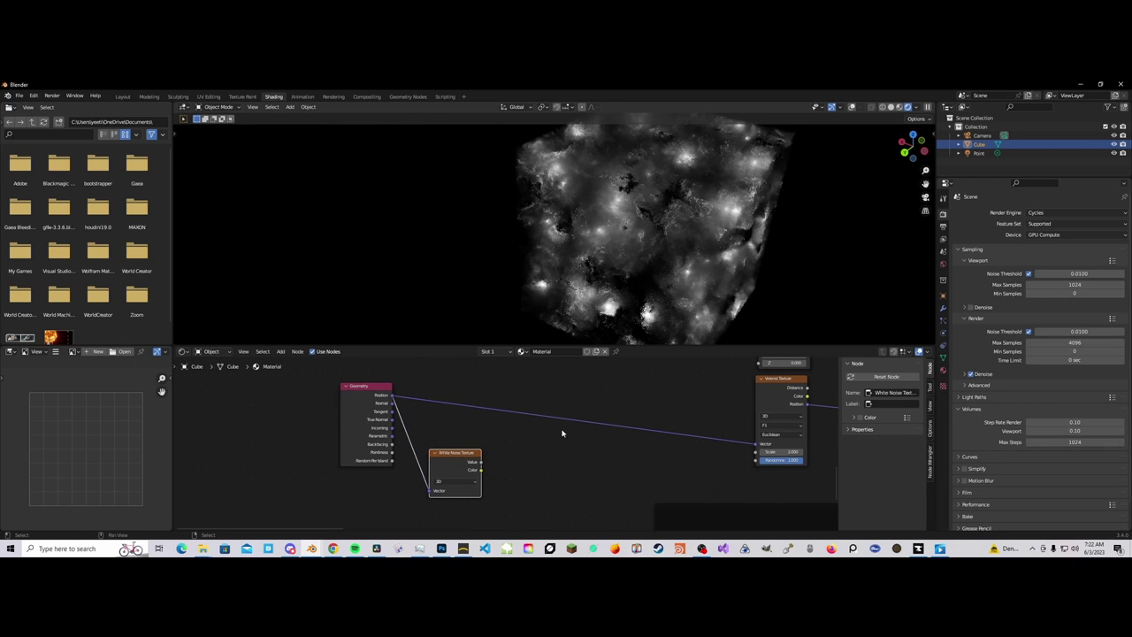
Step: Preview the White Noise Texture's Color output on the cube and examine it up close
{"action": "scroll", "coordinate": [589, 485], "scroll_direction": "down", "scroll_amount": 3}
{"action": "middle_click_drag", "start_coordinate": [589, 485], "coordinate": [567, 489]}
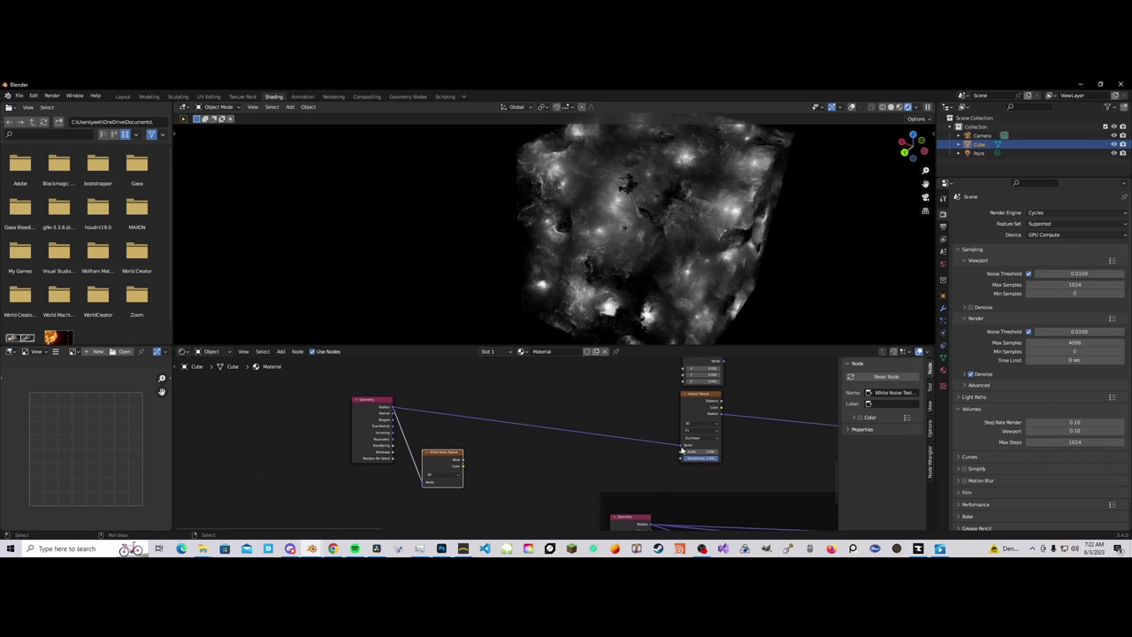
{"action": "scroll", "coordinate": [666, 437], "scroll_direction": "up", "scroll_amount": 1}
{"action": "scroll", "coordinate": [505, 443], "scroll_direction": "up", "scroll_amount": 1}
{"action": "key", "text": "shift+a"}
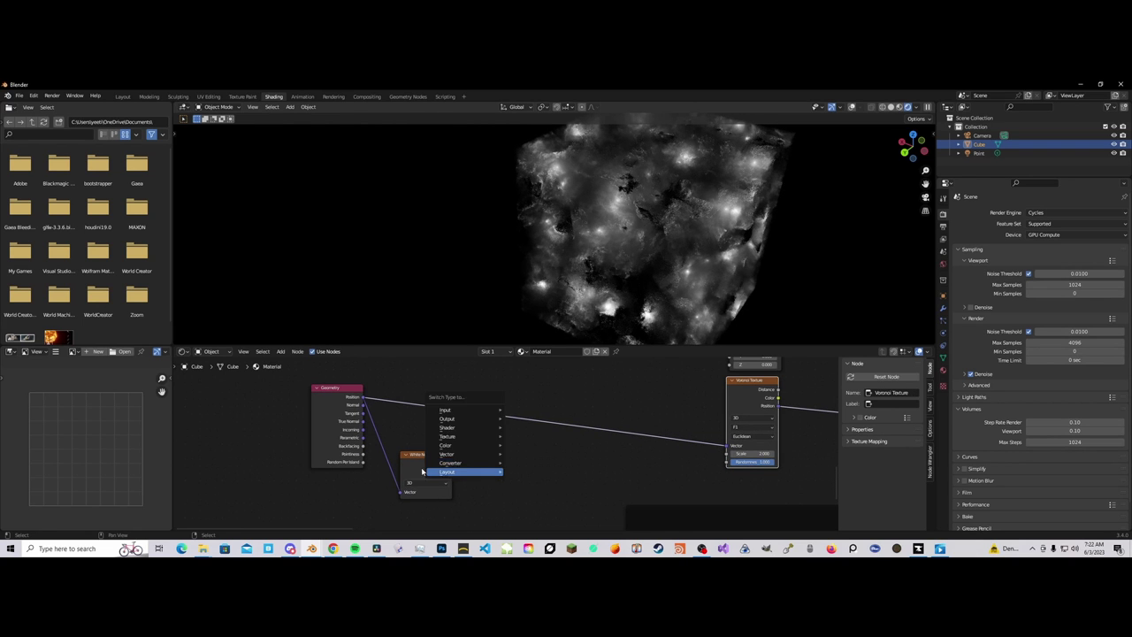
{"action": "left_click", "coordinate": [434, 471], "text": "ctrl+shift"}
{"action": "left_click", "coordinate": [434, 472], "text": "ctrl+shift"}
{"action": "middle_click_drag", "start_coordinate": [593, 262], "coordinate": [571, 247]}
{"action": "scroll", "coordinate": [557, 259], "scroll_direction": "up", "scroll_amount": 3}
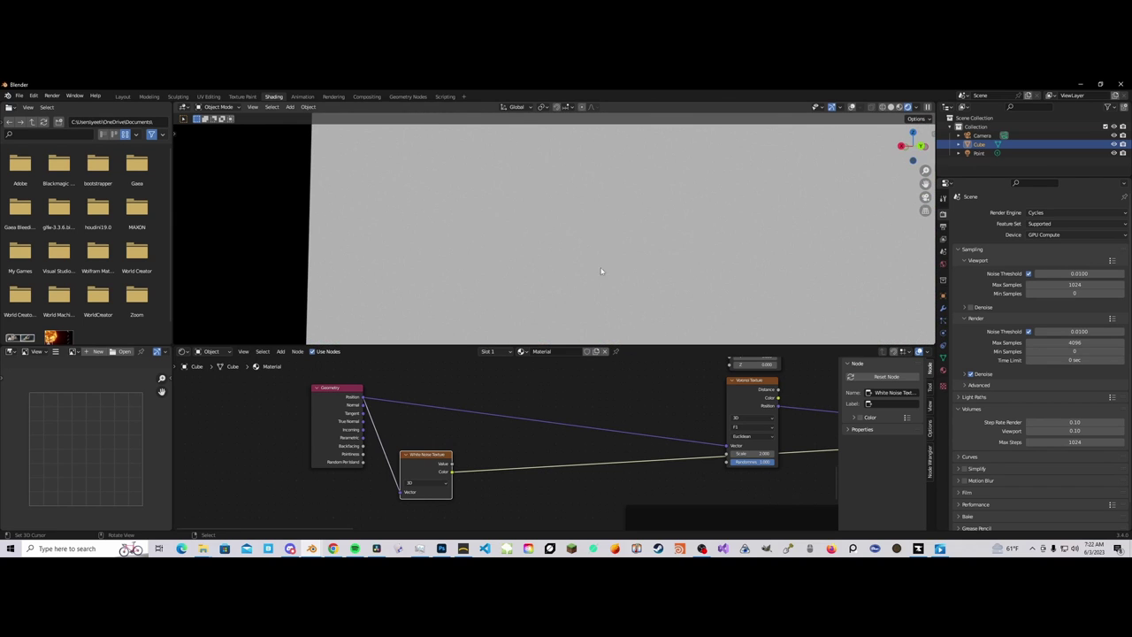
{"action": "scroll", "coordinate": [540, 240], "scroll_direction": "down", "scroll_amount": 4}
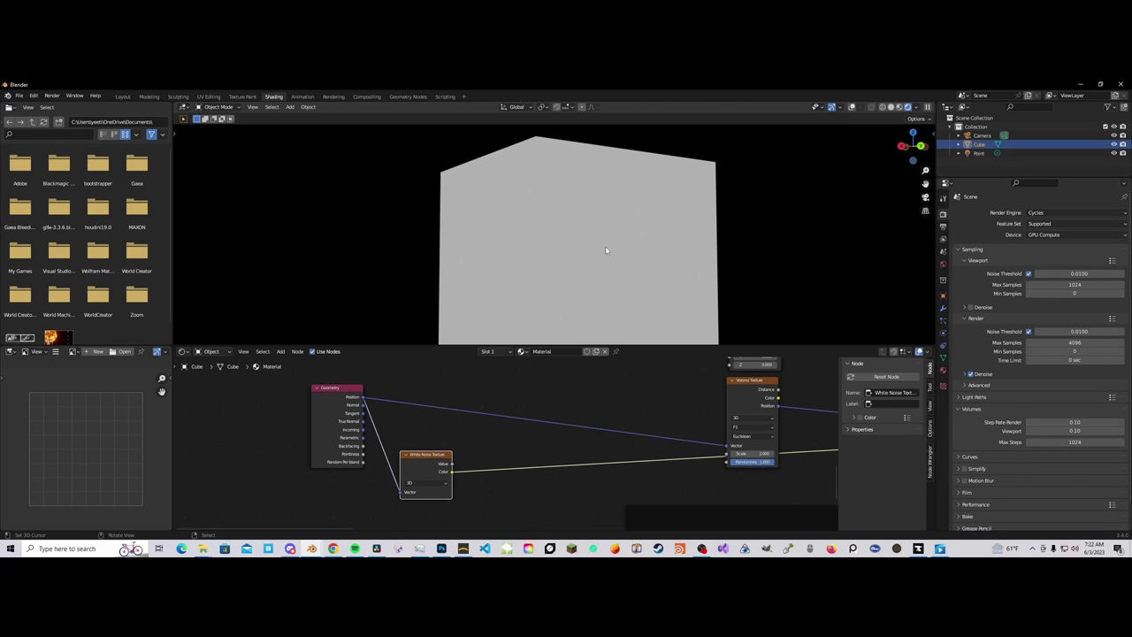
Step: Insert a Vector Math node after the White Noise Texture's Color output, set to Subtract with 0.5 on all three axes
{"action": "key", "text": "shift+a"}
{"action": "mouse_move", "coordinate": [517, 491]}
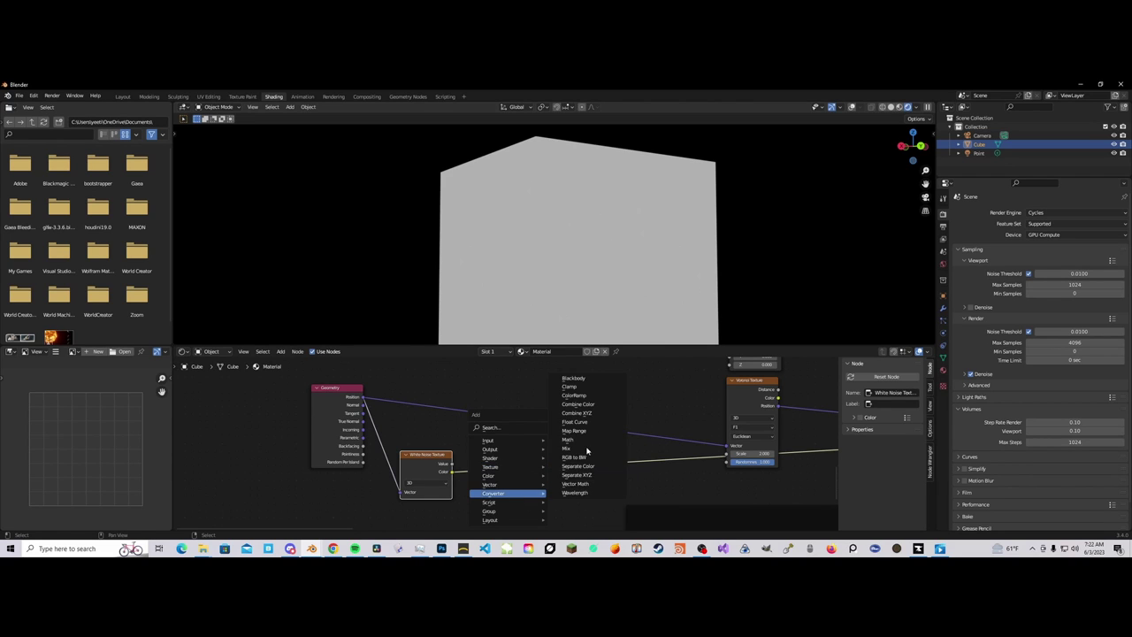
{"action": "left_click", "coordinate": [579, 480]}
{"action": "left_click", "coordinate": [527, 451]}
{"action": "left_click", "coordinate": [546, 477]}
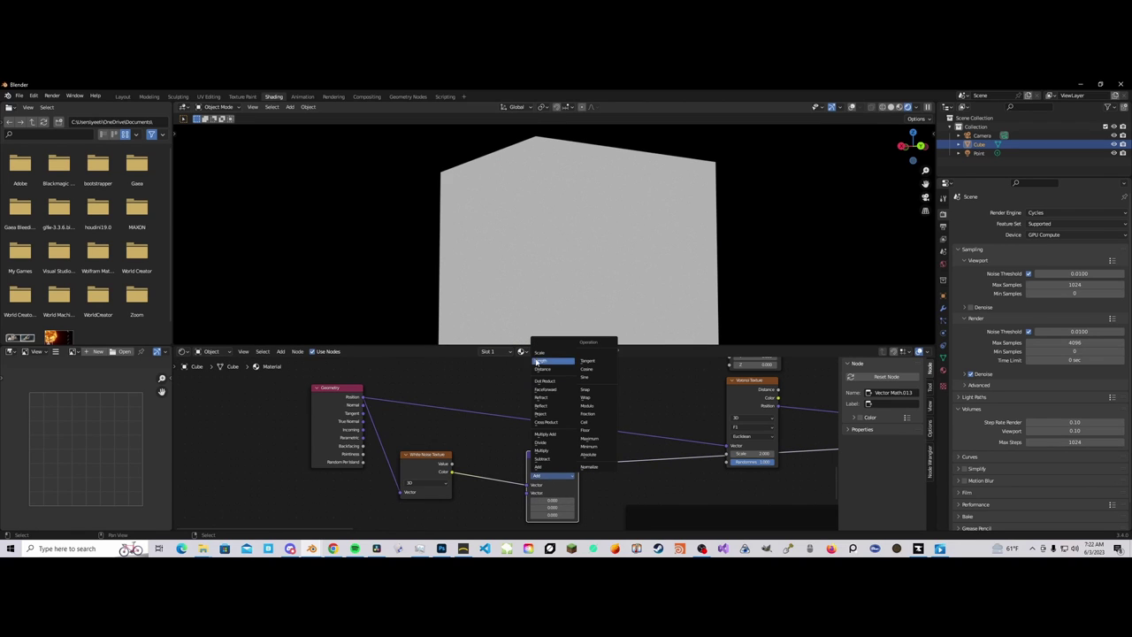
{"action": "left_click", "coordinate": [545, 470]}
{"action": "left_click", "coordinate": [552, 475]}
{"action": "left_click", "coordinate": [544, 459]}
{"action": "double_click", "coordinate": [552, 501]}
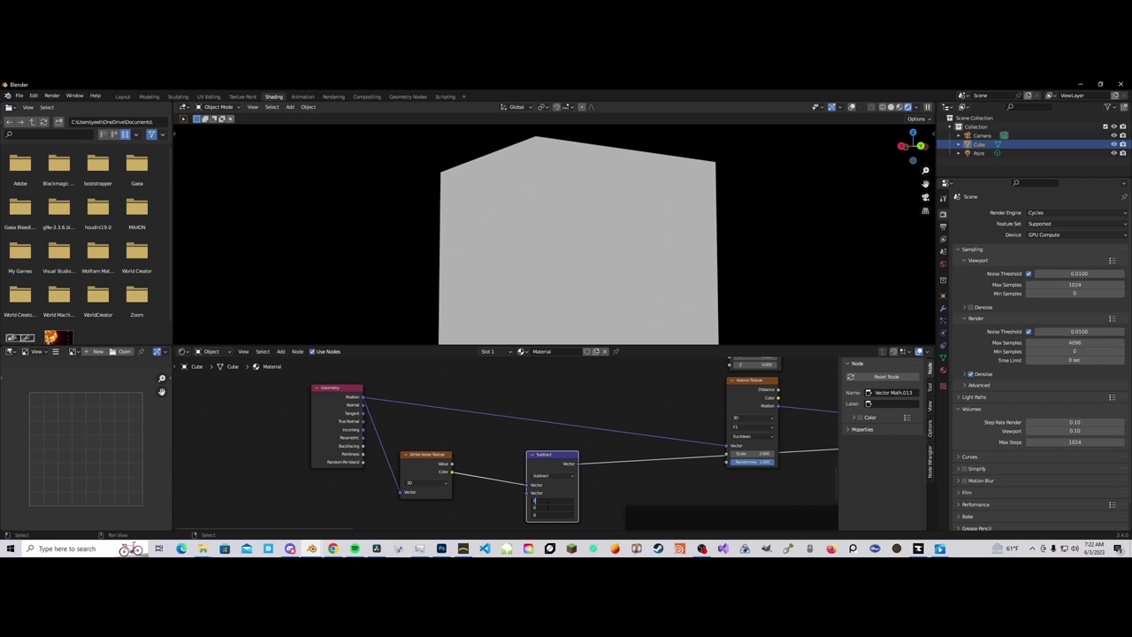
{"action": "type", "text": "0.5"}
{"action": "key", "text": "Return"}
{"action": "left_click_drag", "start_coordinate": [553, 463], "coordinate": [485, 462]}
{"action": "middle_click_drag", "start_coordinate": [634, 284], "coordinate": [606, 250]}
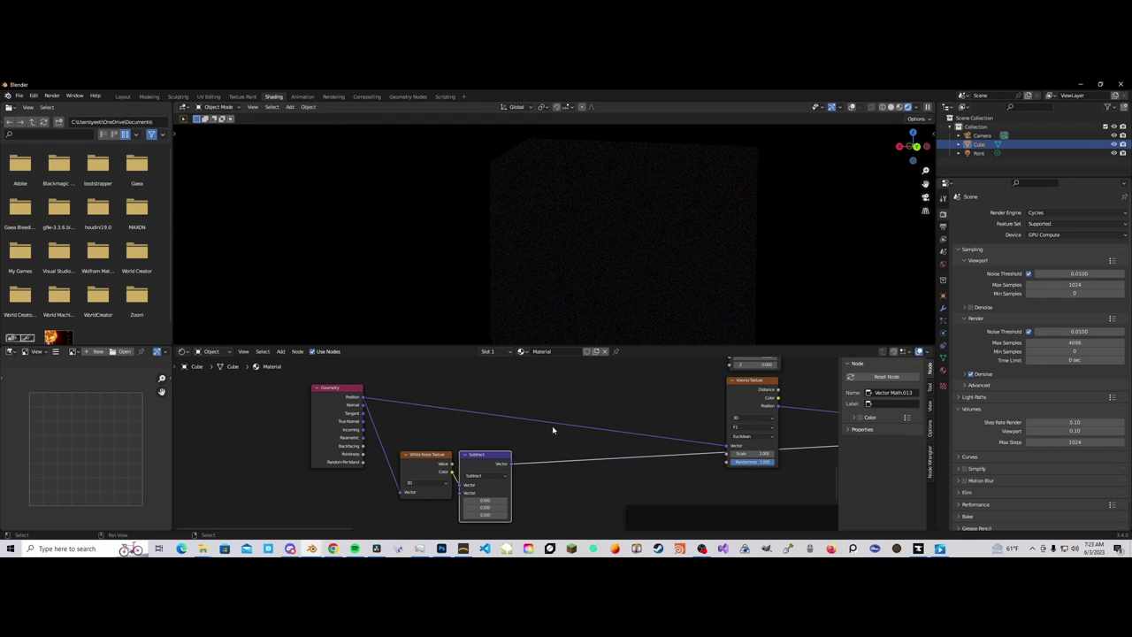
Step: Shift the Voronoi Texture node slightly away from the noise nodes
{"action": "scroll", "coordinate": [569, 452], "scroll_direction": "down", "scroll_amount": 4}
{"action": "middle_click_drag", "start_coordinate": [566, 451], "coordinate": [543, 463]}
{"action": "scroll", "coordinate": [541, 470], "scroll_direction": "up", "scroll_amount": 4}
{"action": "left_click_drag", "start_coordinate": [727, 410], "coordinate": [750, 405]}
{"action": "scroll", "coordinate": [614, 440], "scroll_direction": "down", "scroll_amount": 1}
{"action": "middle_click_drag", "start_coordinate": [614, 439], "coordinate": [608, 441]}
Step: Duplicate the Subtract node onto its output link, switch the copy to Scale, and set the scale to 0.05
{"action": "left_click", "coordinate": [470, 471]}
{"action": "key", "text": "shift+d"}
{"action": "left_click", "coordinate": [531, 464]}
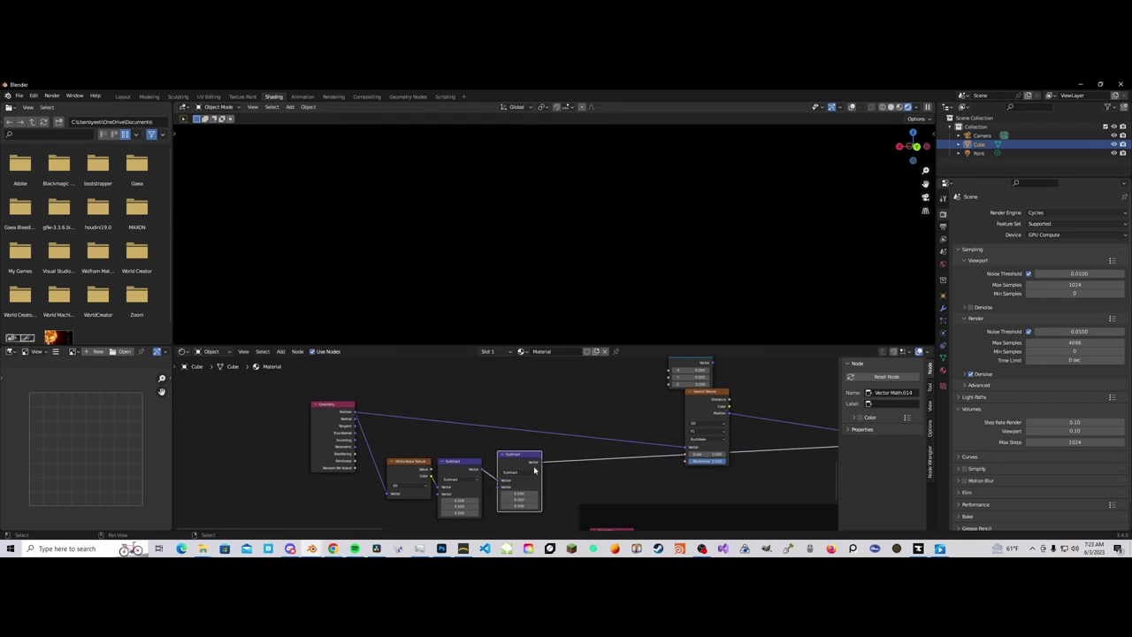
{"action": "left_click", "coordinate": [520, 472]}
{"action": "left_click", "coordinate": [524, 469]}
{"action": "left_click", "coordinate": [527, 475]}
{"action": "left_click", "coordinate": [525, 380]}
{"action": "left_click", "coordinate": [531, 487]}
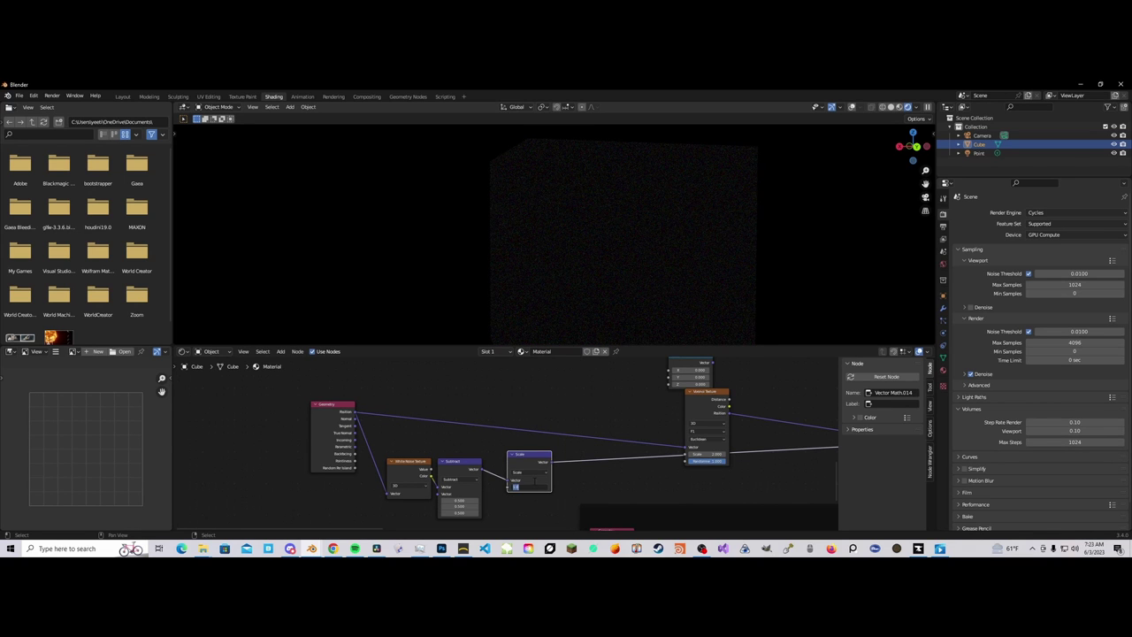
{"action": "type", "text": "0.00"}
{"action": "key", "text": "Return"}
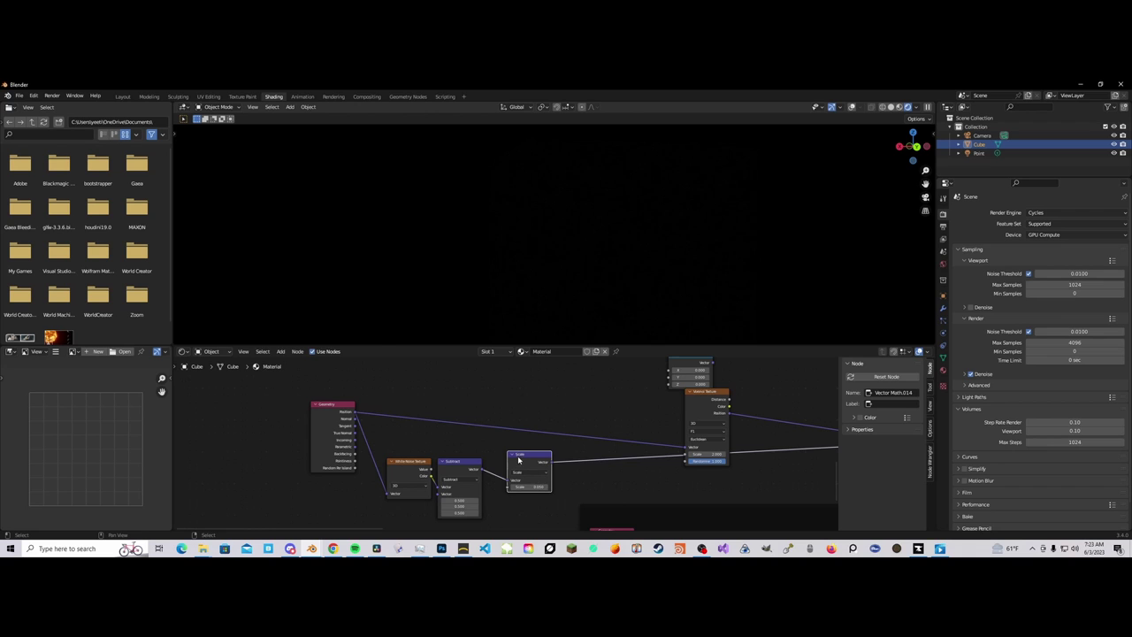
Step: Insert an Add Vector Math node between Geometry Position and the Voronoi Texture, with the Scale output as its second input
{"action": "left_click_drag", "start_coordinate": [520, 460], "coordinate": [501, 466]}
{"action": "key", "text": "shift+a"}
{"action": "mouse_move", "coordinate": [548, 472]}
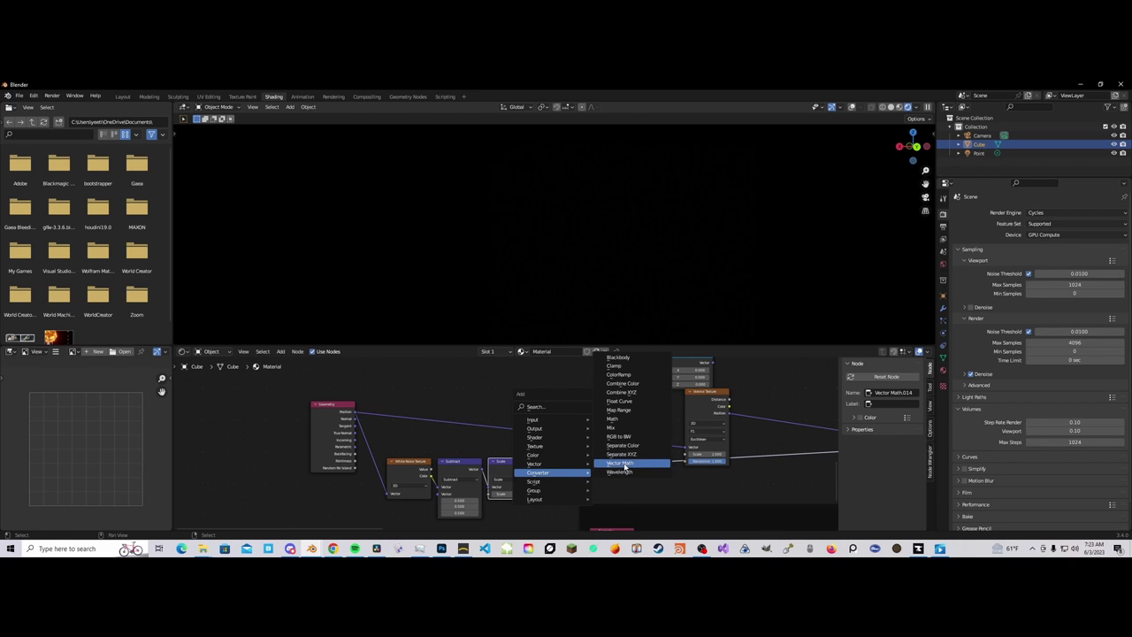
{"action": "left_click", "coordinate": [622, 464]}
{"action": "left_click", "coordinate": [529, 470]}
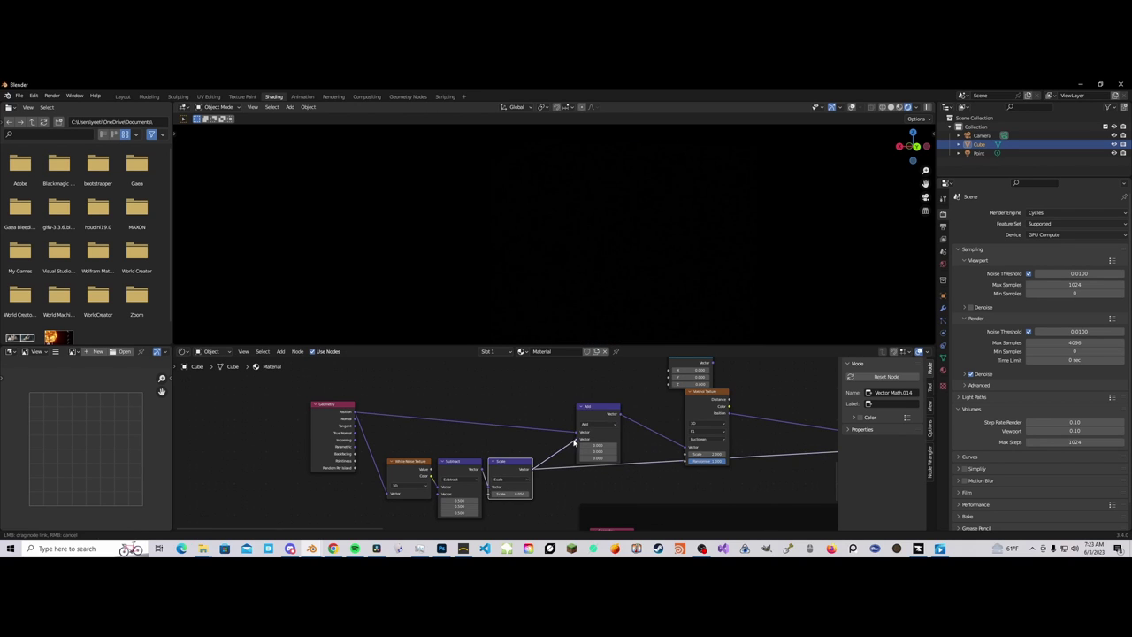
Step: Restore the nebula shader on the Material Output by removing the preview's Surface link, and inspect the cube
{"action": "scroll", "coordinate": [730, 450], "scroll_direction": "down", "scroll_amount": 5}
{"action": "scroll", "coordinate": [334, 457], "scroll_direction": "up", "scroll_amount": 5}
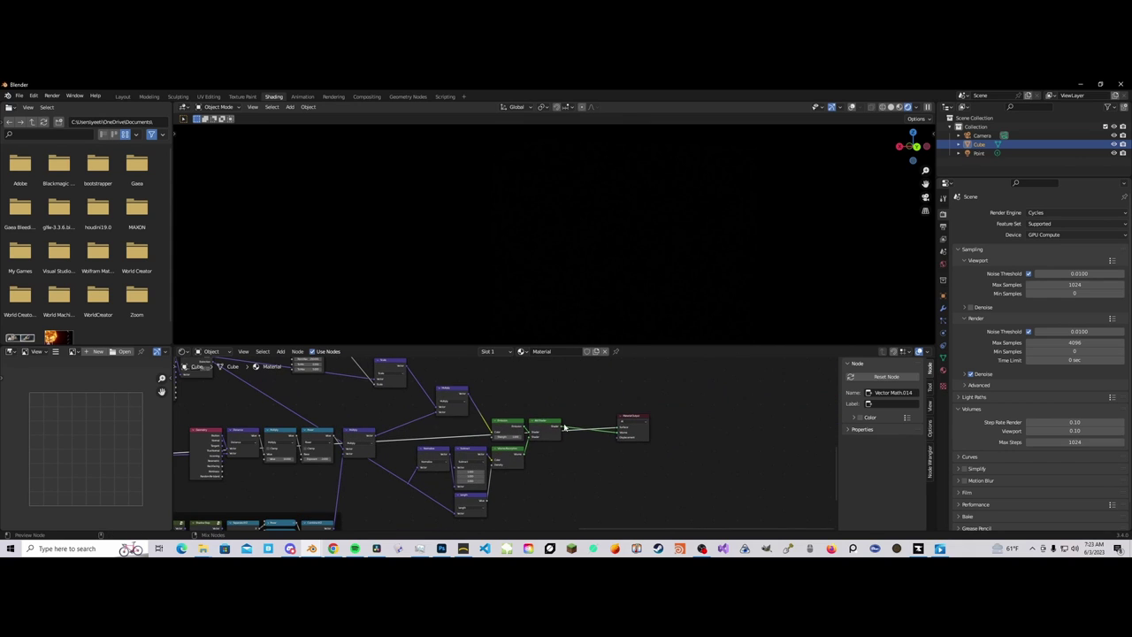
{"action": "left_click", "coordinate": [550, 429], "text": "ctrl+shift"}
{"action": "left_click_drag", "start_coordinate": [618, 428], "coordinate": [566, 416]}
{"action": "middle_click_drag", "start_coordinate": [620, 199], "coordinate": [607, 257]}
{"action": "middle_click_drag", "start_coordinate": [566, 127], "coordinate": [630, 244], "text": "shift"}
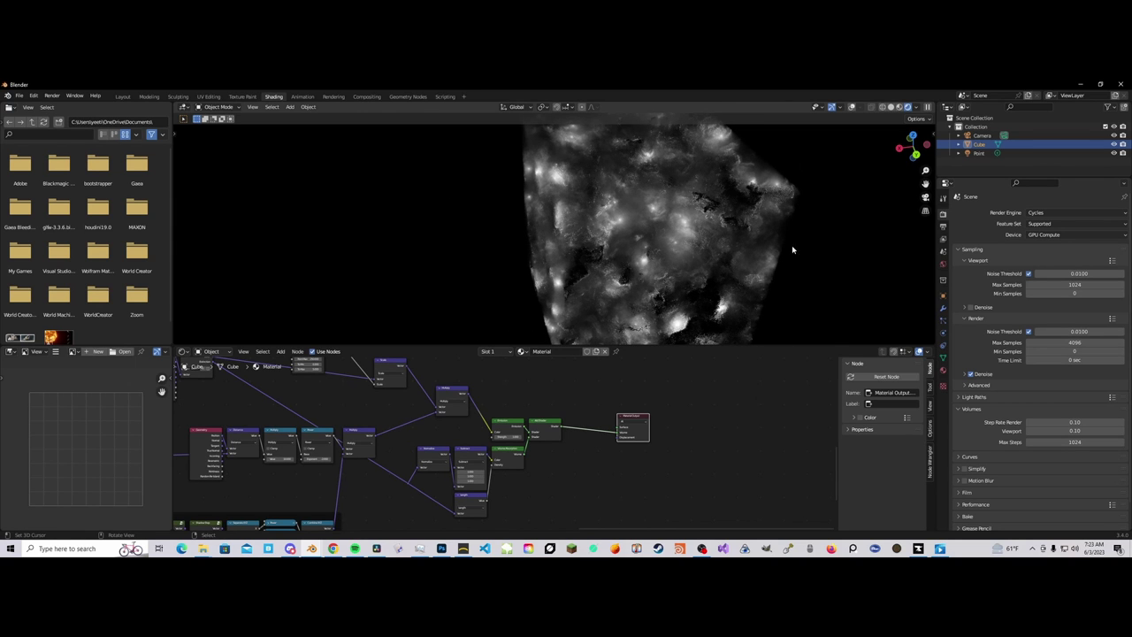
Step: Set the Scale node in the white noise chain to 0.1
{"action": "middle_click_drag", "start_coordinate": [531, 434], "coordinate": [672, 438]}
{"action": "scroll", "coordinate": [455, 448], "scroll_direction": "up", "scroll_amount": 6}
{"action": "left_click", "coordinate": [414, 484]}
{"action": "key", "text": "Return"}
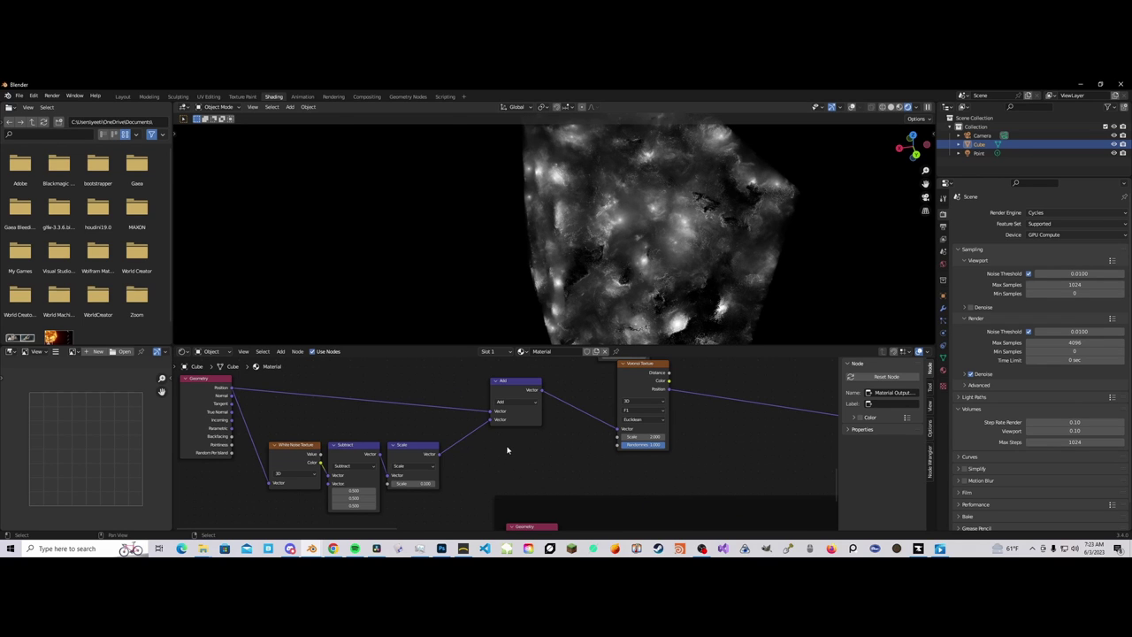
Step: Move the unused Light Position node clear of the Voronoi Texture
{"action": "scroll", "coordinate": [510, 444], "scroll_direction": "down", "scroll_amount": 6}
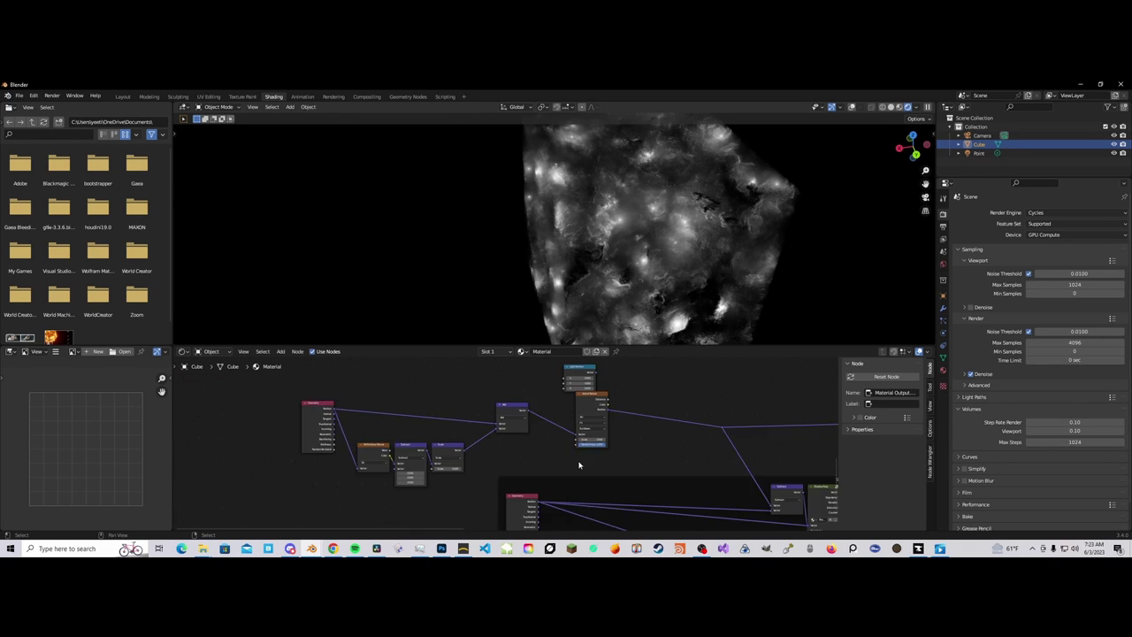
{"action": "scroll", "coordinate": [456, 447], "scroll_direction": "up", "scroll_amount": 5}
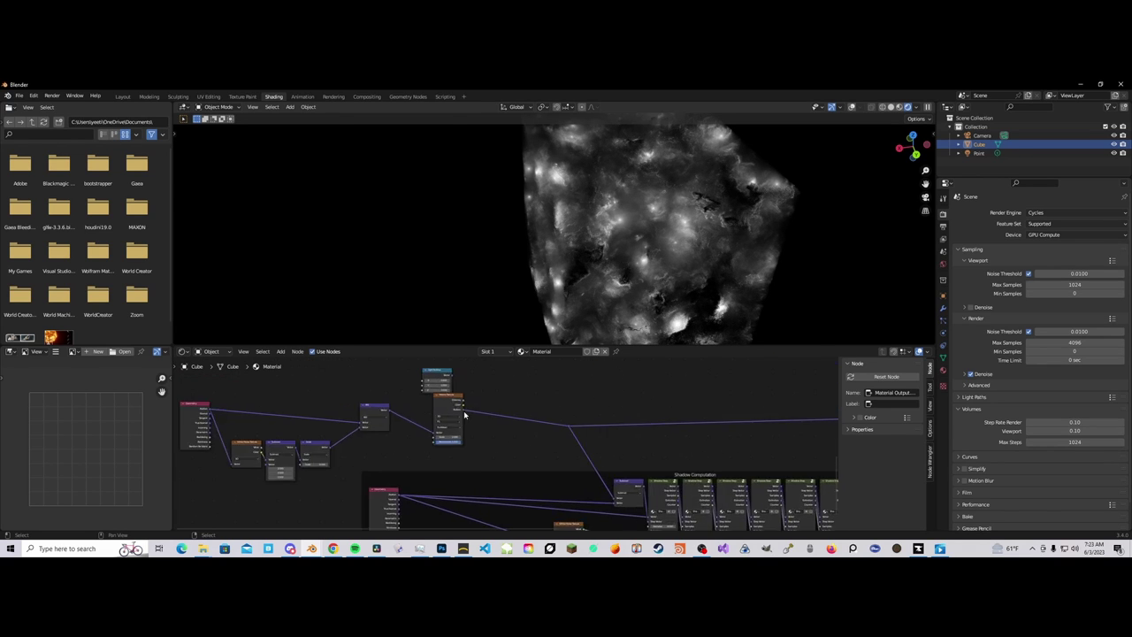
{"action": "left_click_drag", "start_coordinate": [470, 432], "coordinate": [489, 417]}
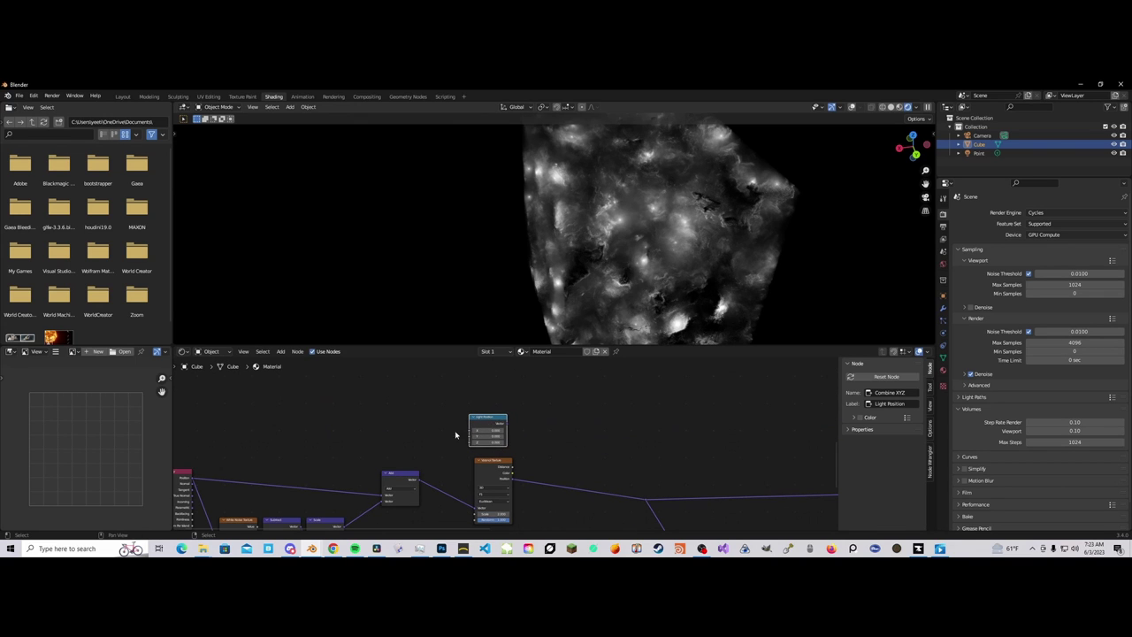
Step: Examine the Voronoi light position nodes and the shadow computation part of the node tree
{"action": "left_click", "coordinate": [469, 448]}
{"action": "scroll", "coordinate": [675, 470], "scroll_direction": "down", "scroll_amount": 4}
{"action": "middle_click_drag", "start_coordinate": [739, 432], "coordinate": [276, 407]}
{"action": "scroll", "coordinate": [422, 460], "scroll_direction": "up", "scroll_amount": 4}
{"action": "middle_click_drag", "start_coordinate": [425, 460], "coordinate": [725, 462]}
{"action": "scroll", "coordinate": [496, 445], "scroll_direction": "down", "scroll_amount": 6}
{"action": "middle_click_drag", "start_coordinate": [492, 445], "coordinate": [645, 439]}
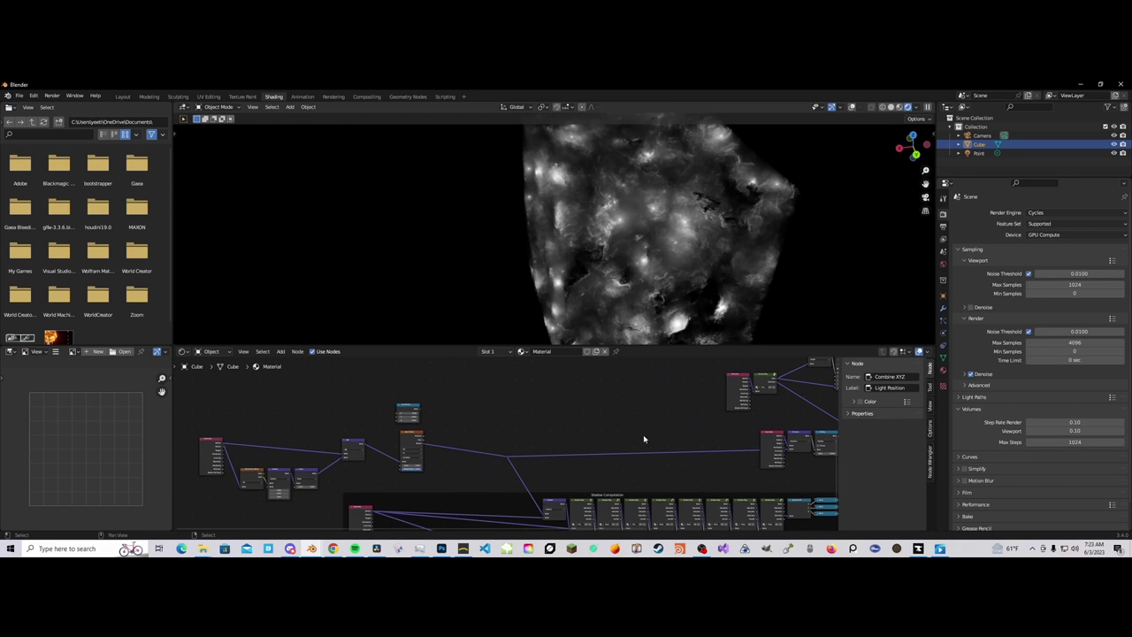
{"action": "middle_click_drag", "start_coordinate": [486, 433], "coordinate": [563, 437]}
{"action": "scroll", "coordinate": [521, 437], "scroll_direction": "down", "scroll_amount": 3}
{"action": "scroll", "coordinate": [515, 440], "scroll_direction": "up", "scroll_amount": 9}
{"action": "left_click_drag", "start_coordinate": [484, 443], "coordinate": [464, 441]}
{"action": "key", "text": "shift+a"}
{"action": "mouse_move", "coordinate": [509, 458]}
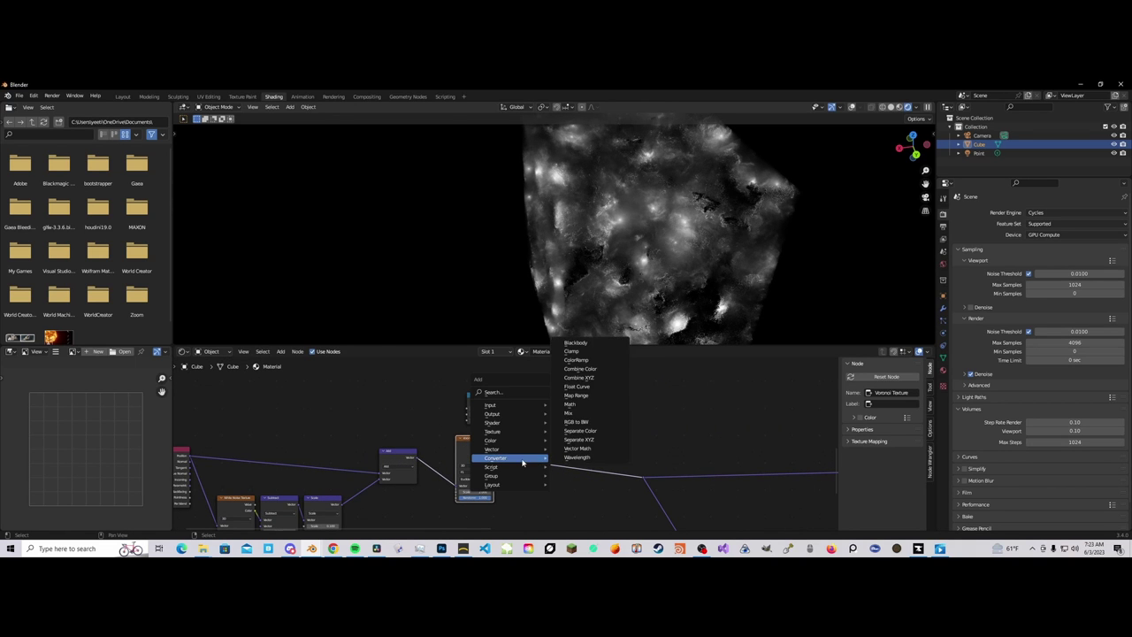
{"action": "left_click", "coordinate": [576, 449]}
{"action": "left_click", "coordinate": [567, 456]}
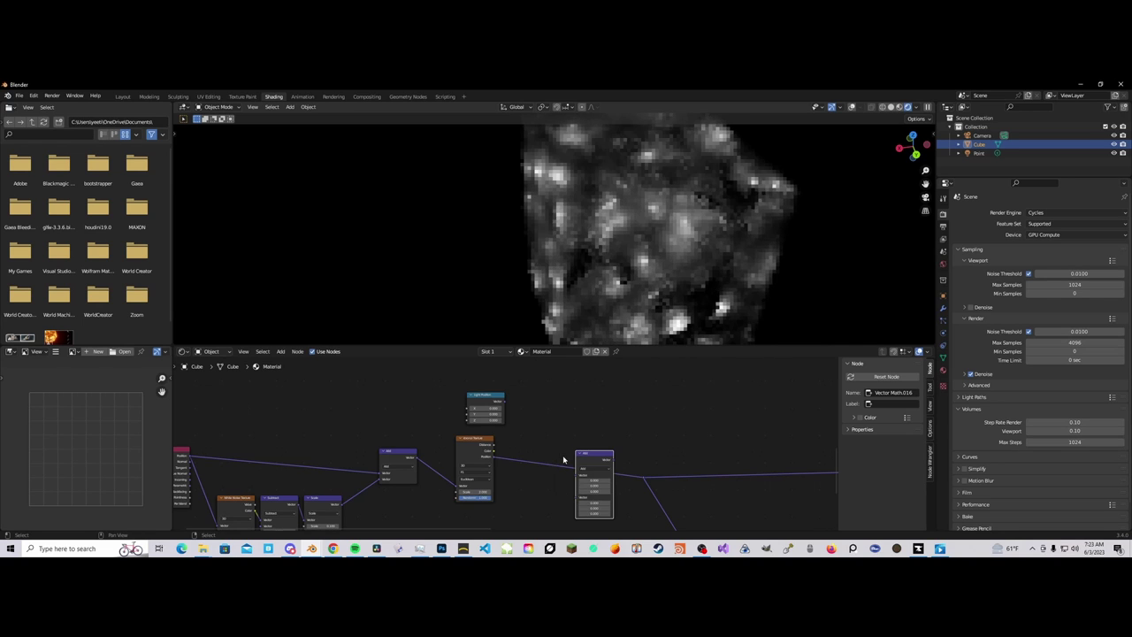
{"action": "key", "text": "ctrl+z"}
Step: Add a Mix node set to Vector, with Light Position as A and the Voronoi Texture's Position as B
{"action": "key", "text": "shift+a"}
{"action": "mouse_move", "coordinate": [579, 460]}
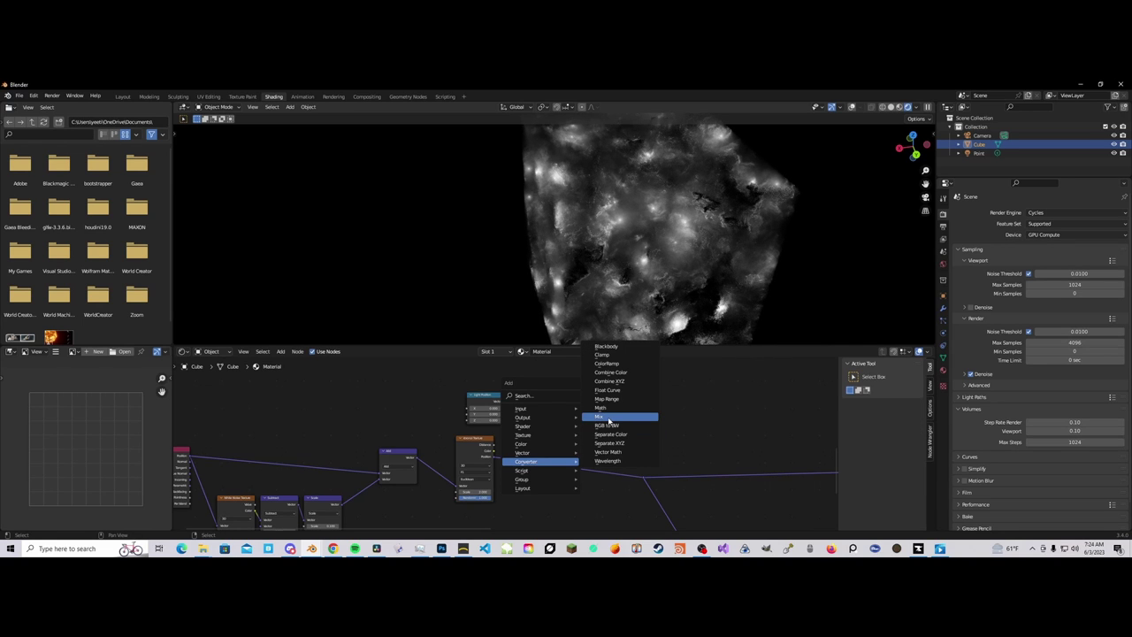
{"action": "left_click", "coordinate": [606, 417]}
{"action": "left_click", "coordinate": [604, 424]}
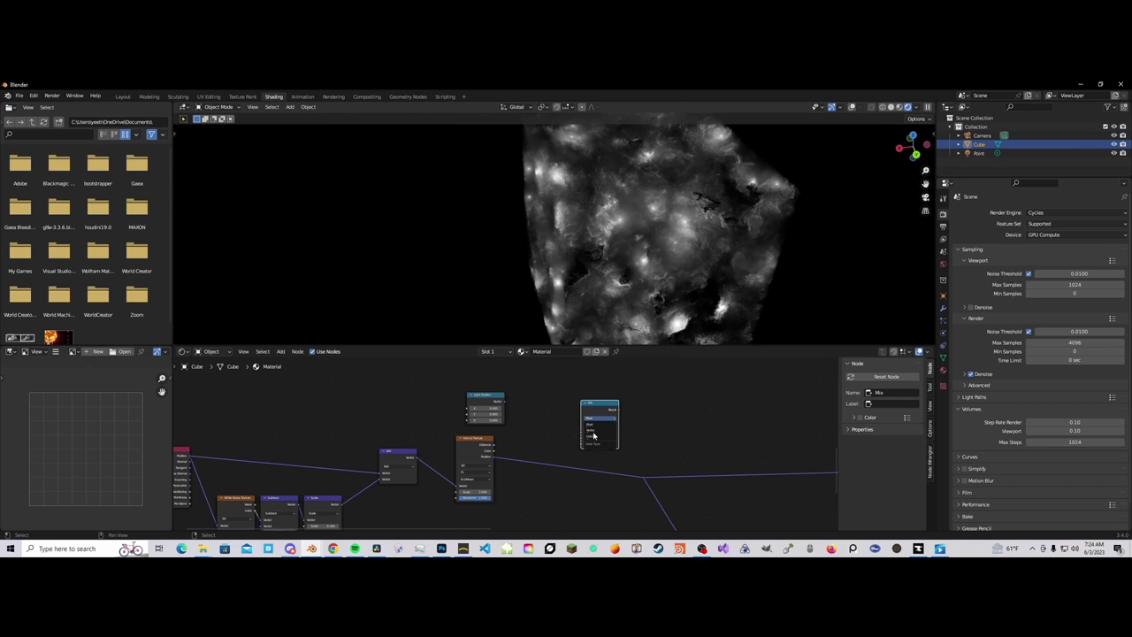
{"action": "left_click", "coordinate": [592, 430]}
{"action": "left_click_drag", "start_coordinate": [504, 402], "coordinate": [497, 460]}
{"action": "left_click_drag", "start_coordinate": [598, 422], "coordinate": [559, 436]}
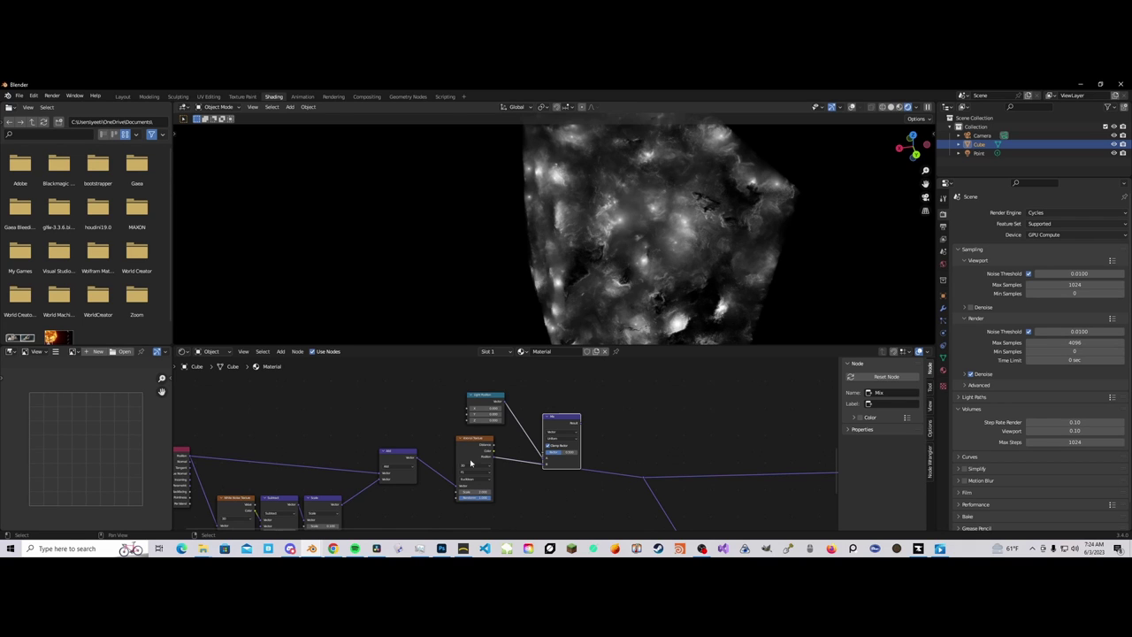
Step: Set the vector Mix's Factor to 1 and connect its Result to the reroute feeding the lighting and shadow nodes
{"action": "scroll", "coordinate": [485, 467], "scroll_direction": "up", "scroll_amount": 4}
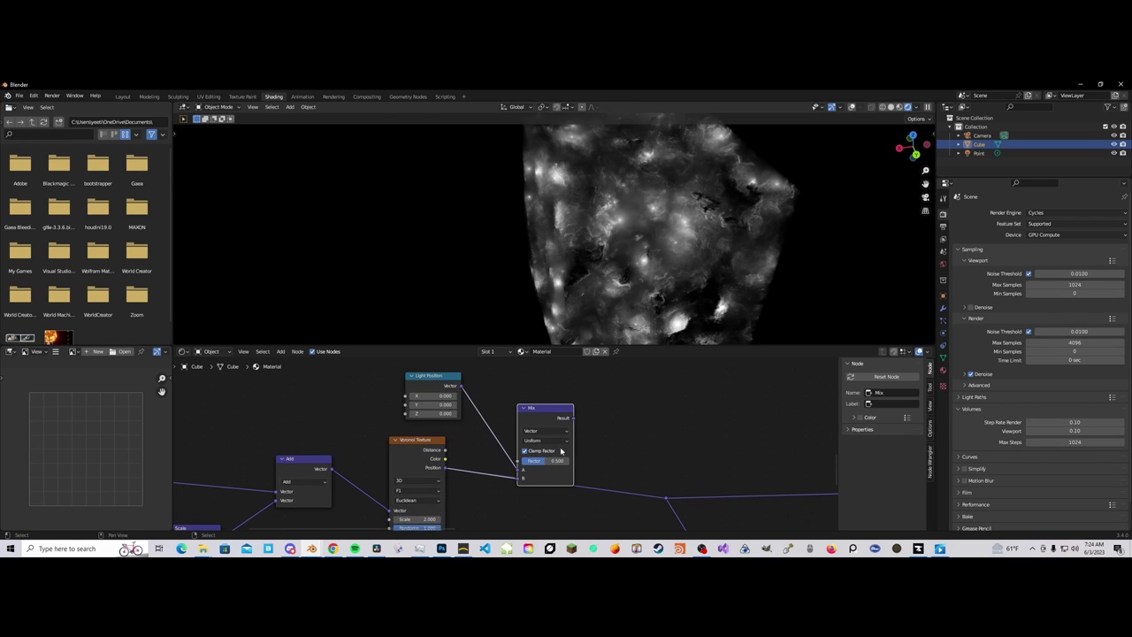
{"action": "left_click_drag", "start_coordinate": [551, 461], "coordinate": [576, 461]}
{"action": "left_click_drag", "start_coordinate": [575, 419], "coordinate": [666, 498]}
{"action": "left_click", "coordinate": [419, 467]}
{"action": "middle_click_drag", "start_coordinate": [419, 467], "coordinate": [475, 432]}
{"action": "left_click_drag", "start_coordinate": [475, 432], "coordinate": [499, 432]}
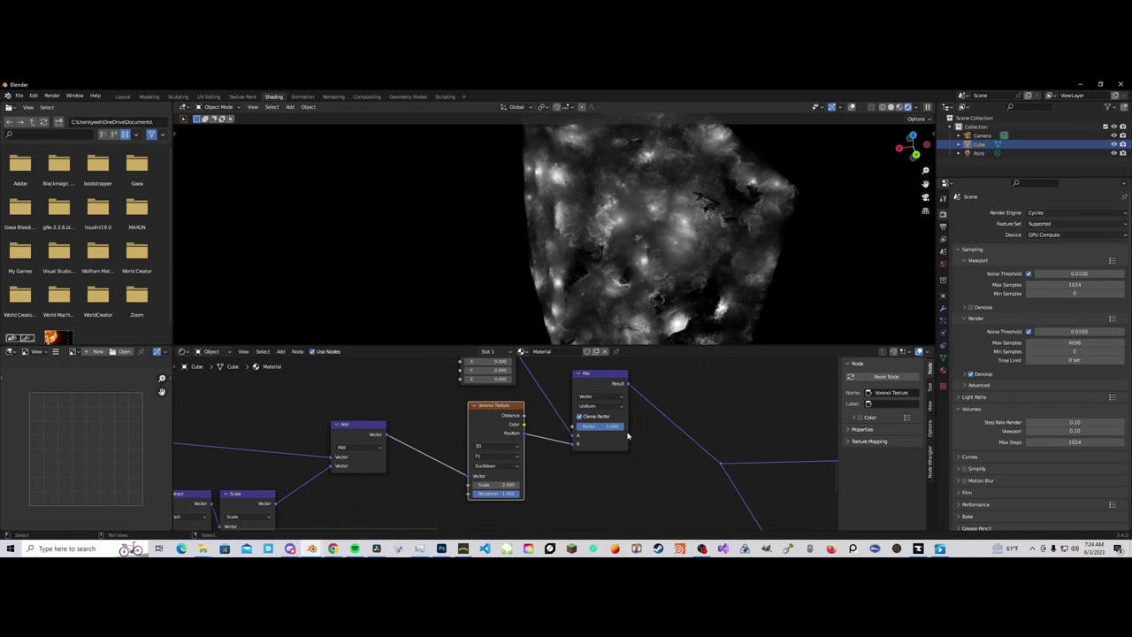
Step: Compare the single light with the Voronoi lights by setting the vector Mix's Factor to 0 and back to 1
{"action": "left_click_drag", "start_coordinate": [619, 426], "coordinate": [564, 426]}
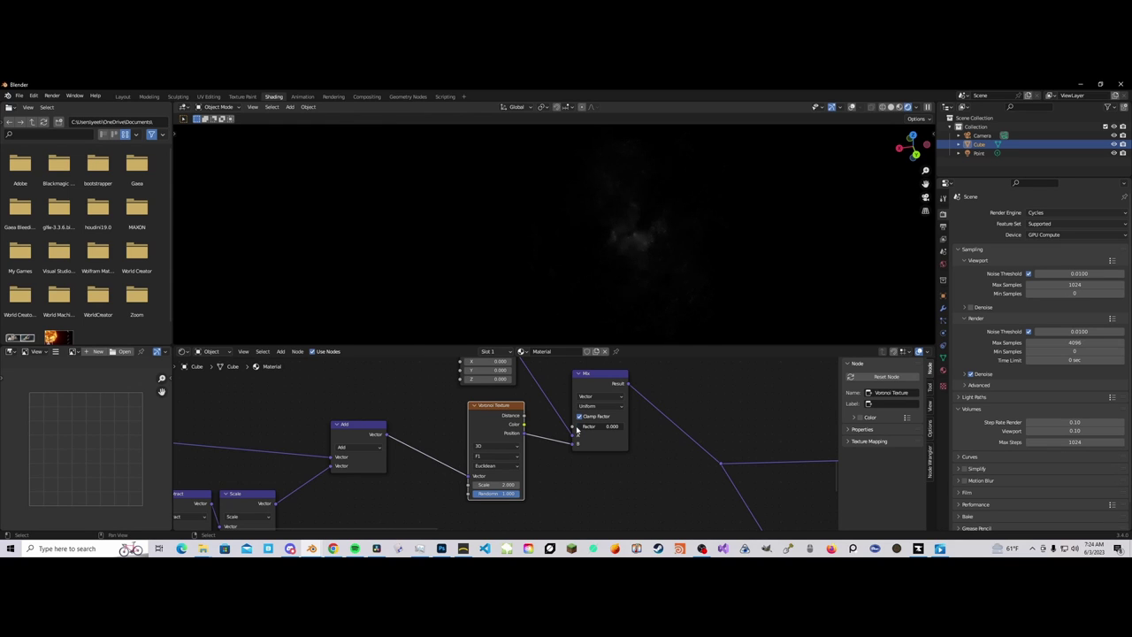
{"action": "scroll", "coordinate": [551, 503], "scroll_direction": "down", "scroll_amount": 3}
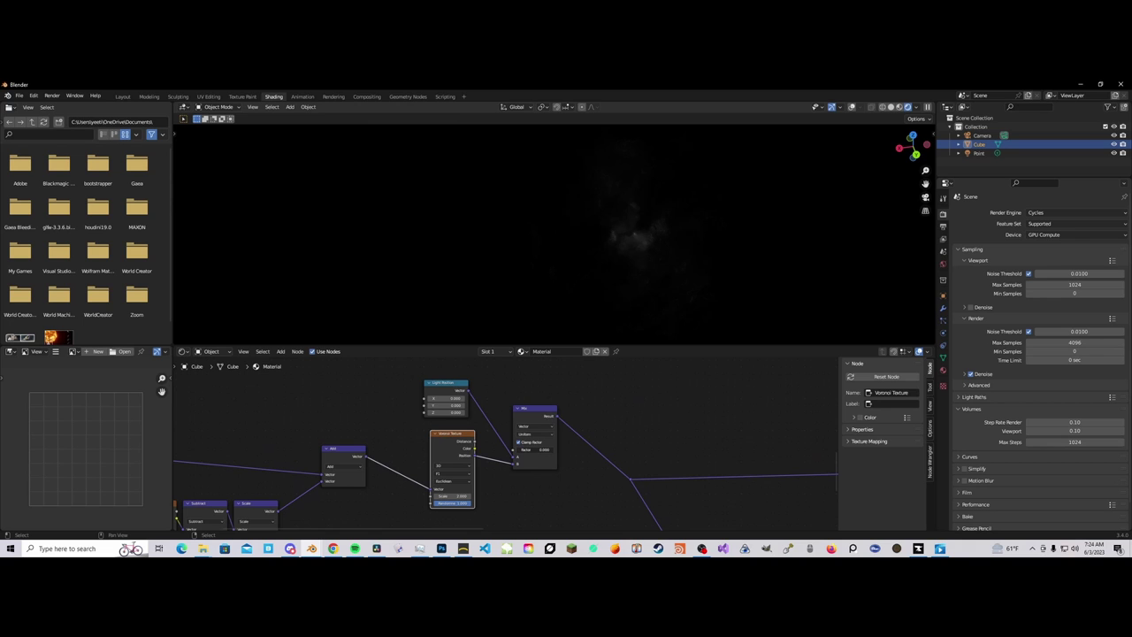
{"action": "left_click_drag", "start_coordinate": [522, 449], "coordinate": [562, 449]}
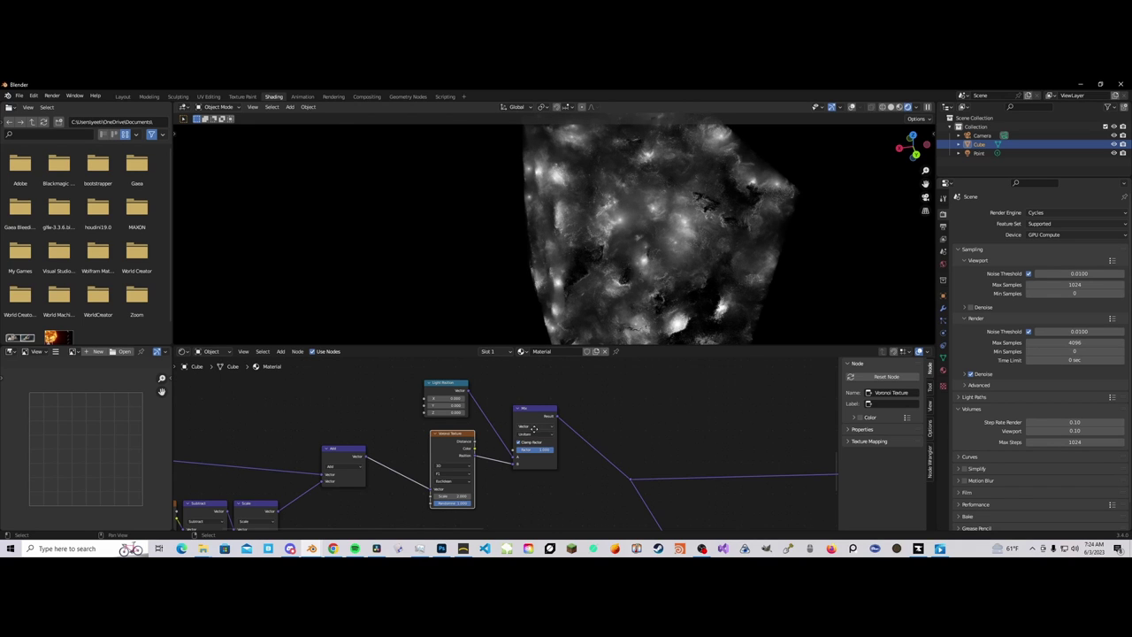
Step: Place the Light Position node directly above the Voronoi Texture
{"action": "middle_click_drag", "start_coordinate": [535, 432], "coordinate": [526, 461]}
{"action": "left_click_drag", "start_coordinate": [450, 418], "coordinate": [460, 417]}
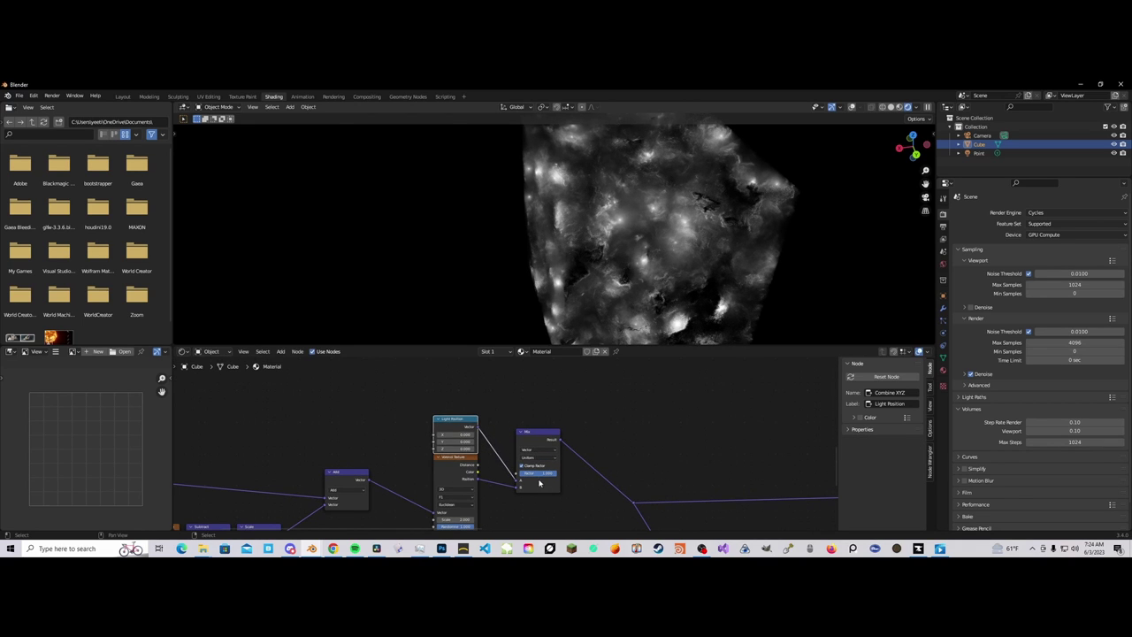
{"action": "scroll", "coordinate": [531, 503], "scroll_direction": "up", "scroll_amount": 3}
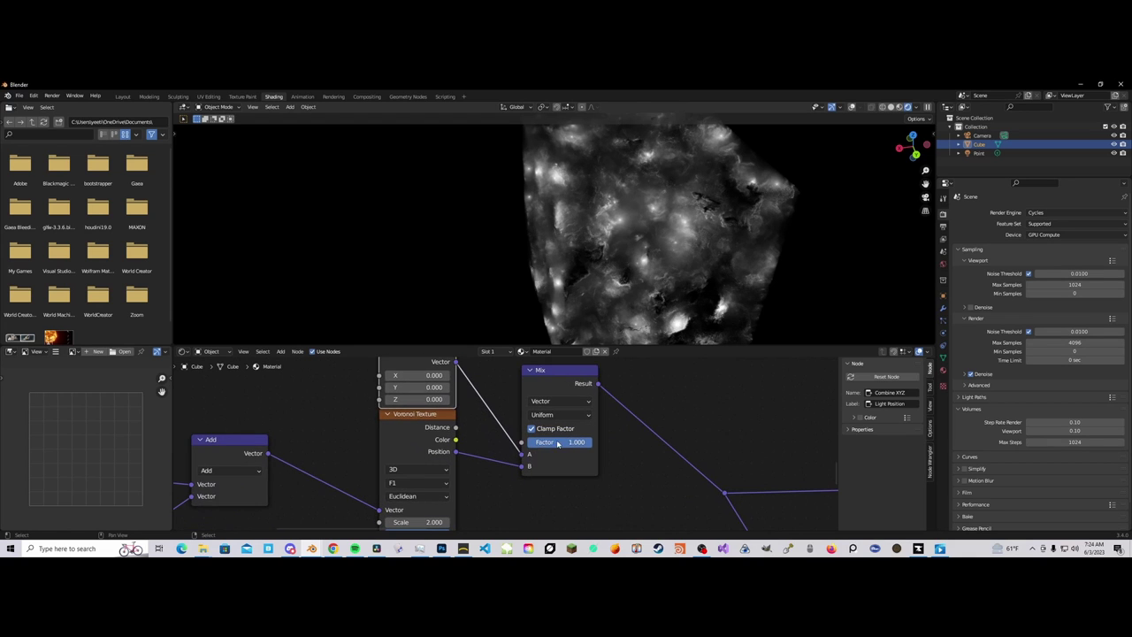
{"action": "scroll", "coordinate": [510, 460], "scroll_direction": "down", "scroll_amount": 6}
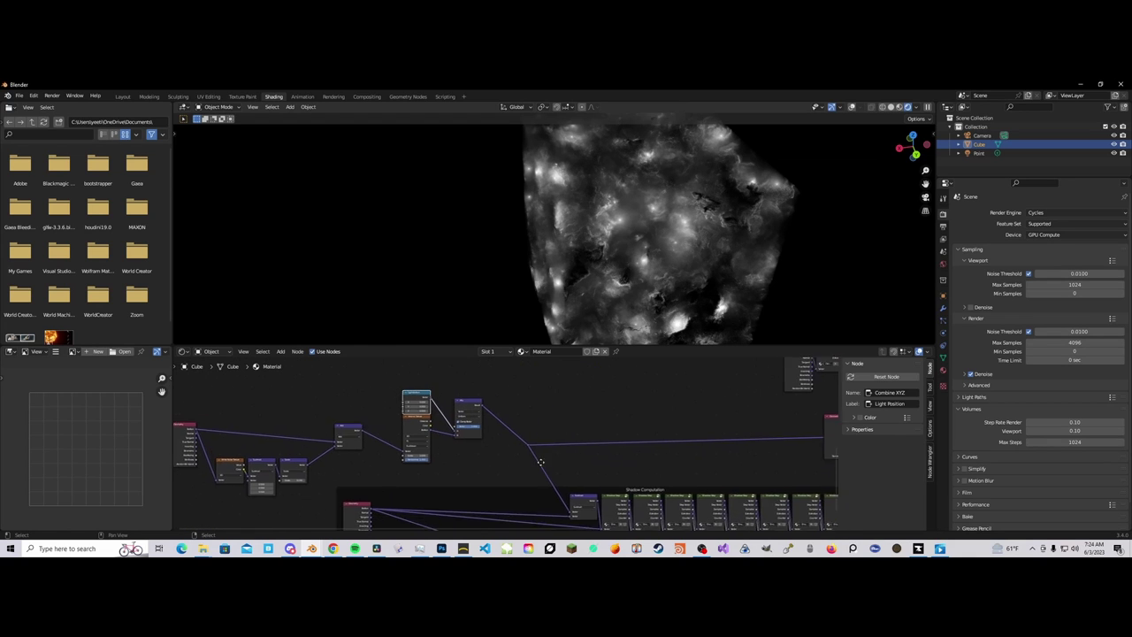
{"action": "left_click_drag", "start_coordinate": [502, 437], "coordinate": [561, 496]}
{"action": "left_click", "coordinate": [523, 482]}
{"action": "scroll", "coordinate": [478, 460], "scroll_direction": "up", "scroll_amount": 2}
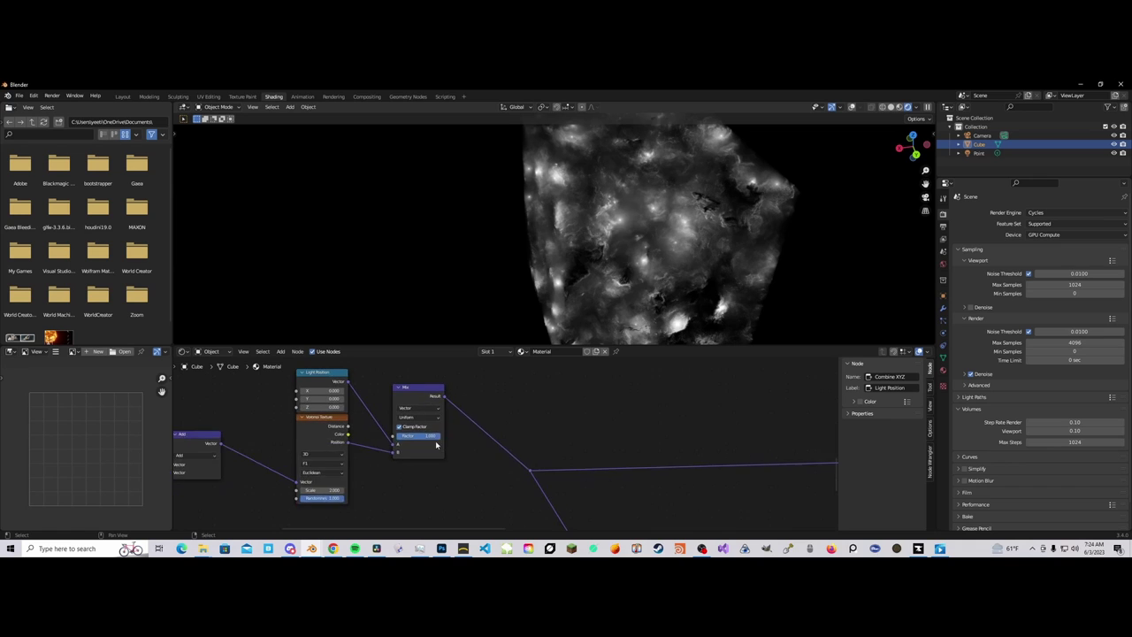
{"action": "middle_click_drag", "start_coordinate": [437, 445], "coordinate": [534, 458]}
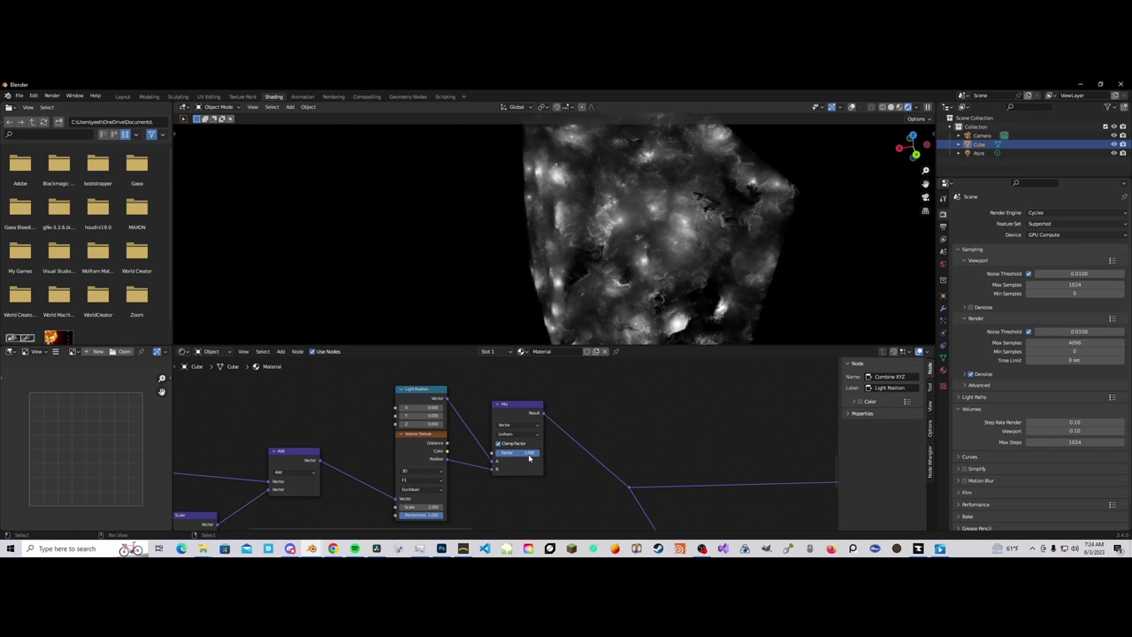
Step: Duplicate the White Noise Texture with its Geometry Position link kept, and place it above the existing noise chain
{"action": "scroll", "coordinate": [529, 457], "scroll_direction": "down", "scroll_amount": 1}
{"action": "middle_click_drag", "start_coordinate": [358, 429], "coordinate": [571, 424]}
{"action": "scroll", "coordinate": [471, 459], "scroll_direction": "up", "scroll_amount": 2}
{"action": "left_click", "coordinate": [398, 496]}
{"action": "key", "text": "ctrl+shift+d"}
{"action": "left_click", "coordinate": [518, 382]}
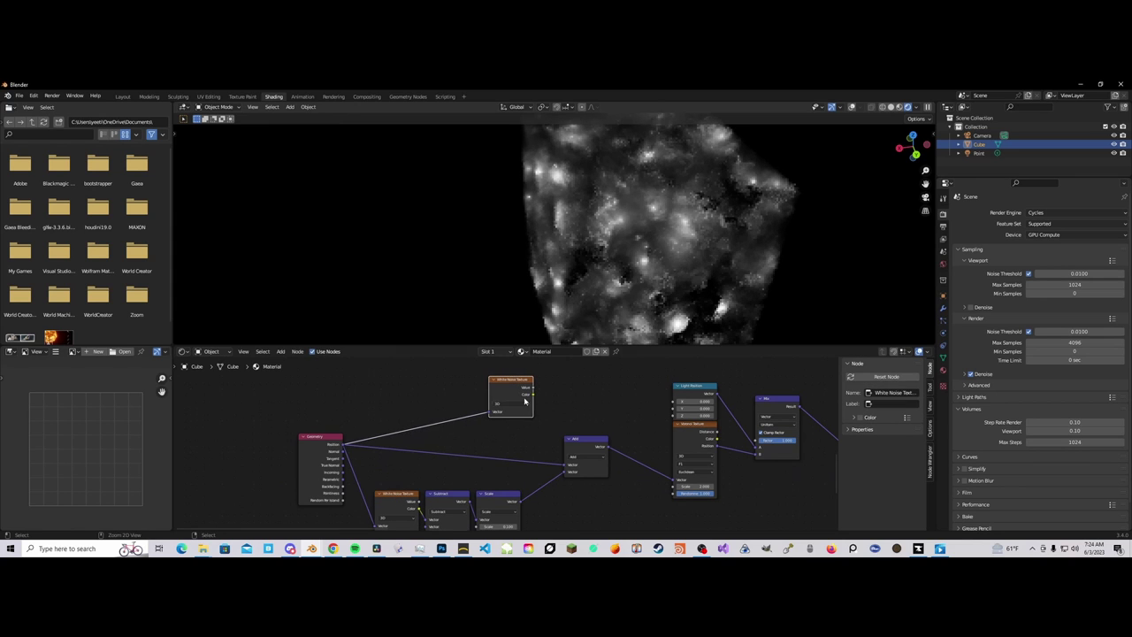
Step: Insert a duplicate of the Add vector node before the new White Noise Texture and offset its Y value
{"action": "left_click", "coordinate": [581, 450]}
{"action": "key", "text": "shift+d"}
{"action": "left_click", "coordinate": [395, 398]}
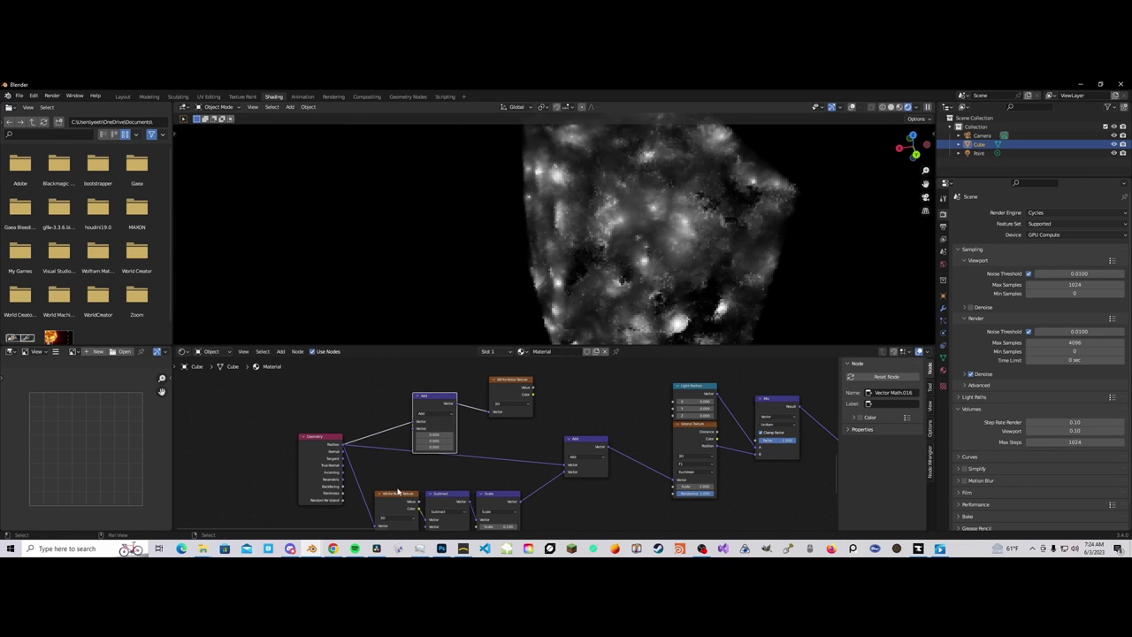
{"action": "left_click", "coordinate": [394, 488]}
{"action": "left_click_drag", "start_coordinate": [435, 441], "coordinate": [477, 441]}
{"action": "middle_click_drag", "start_coordinate": [507, 429], "coordinate": [436, 444]}
Step: Add a Greater Than Math node between the new White Noise Texture's Value and the vector Mix's Factor
{"action": "key", "text": "shift+a"}
{"action": "mouse_move", "coordinate": [416, 440]}
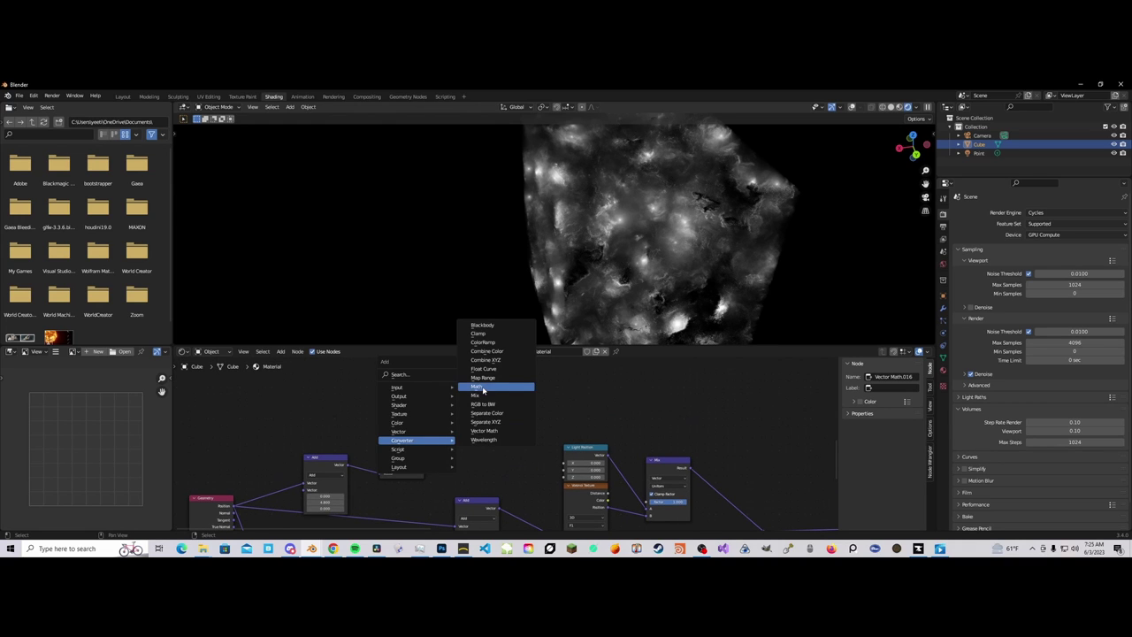
{"action": "left_click", "coordinate": [482, 386]}
{"action": "left_click", "coordinate": [484, 438]}
{"action": "left_click", "coordinate": [485, 446]}
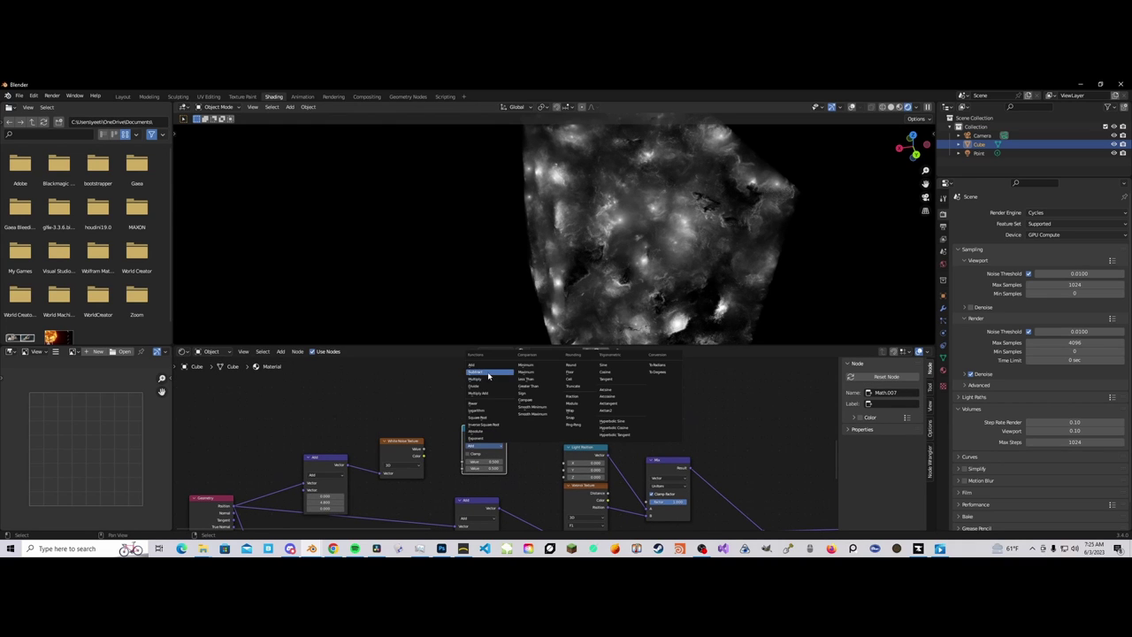
{"action": "left_click", "coordinate": [528, 386]}
{"action": "left_click_drag", "start_coordinate": [424, 450], "coordinate": [650, 503]}
{"action": "left_click", "coordinate": [481, 457]}
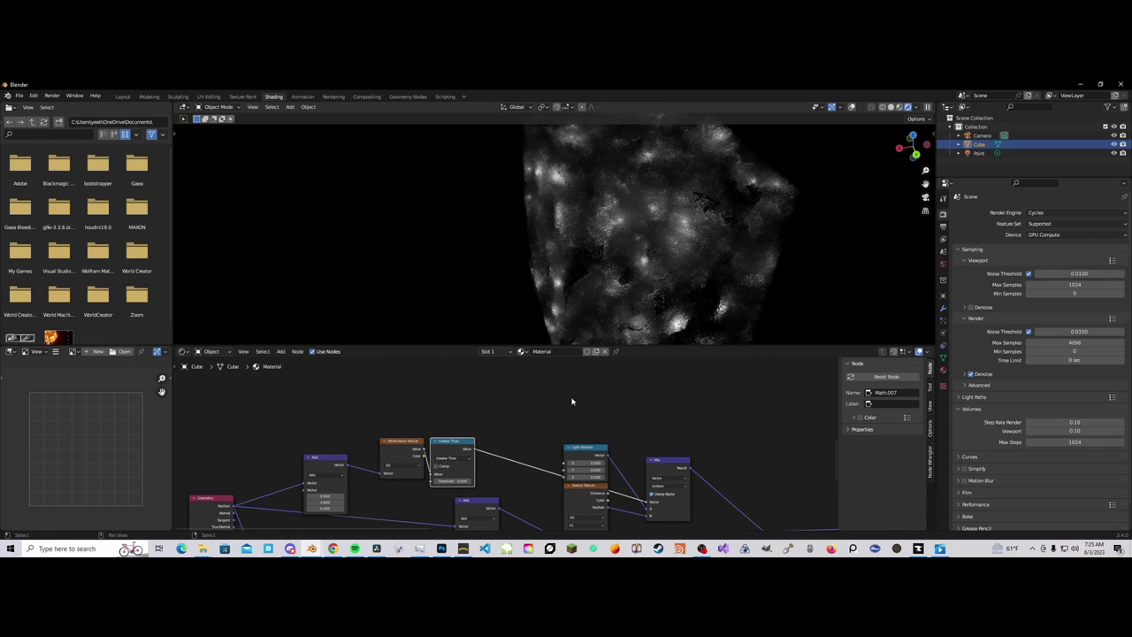
Step: Inspect the nebula cube and the nodes that use the mixed light position
{"action": "scroll", "coordinate": [555, 442], "scroll_direction": "down", "scroll_amount": 2}
{"action": "scroll", "coordinate": [651, 283], "scroll_direction": "down", "scroll_amount": 2}
{"action": "middle_click_drag", "start_coordinate": [650, 284], "coordinate": [624, 275]}
{"action": "scroll", "coordinate": [667, 506], "scroll_direction": "down", "scroll_amount": 4}
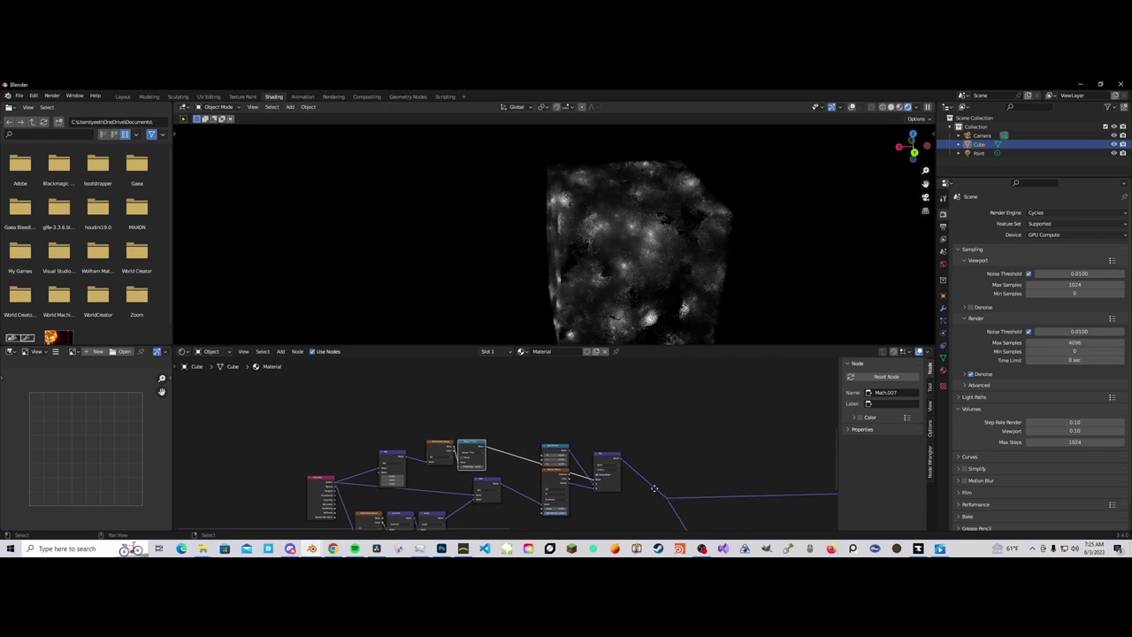
{"action": "middle_click_drag", "start_coordinate": [667, 506], "coordinate": [519, 467]}
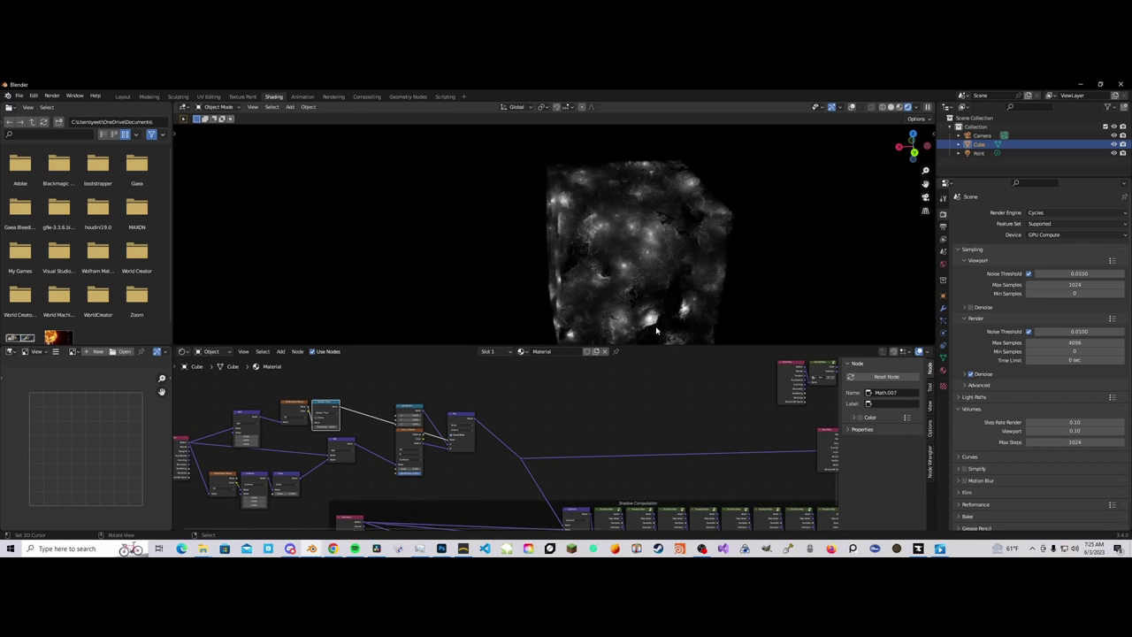
{"action": "scroll", "coordinate": [619, 437], "scroll_direction": "down", "scroll_amount": 4}
{"action": "middle_click_drag", "start_coordinate": [620, 437], "coordinate": [680, 461]}
{"action": "scroll", "coordinate": [536, 448], "scroll_direction": "up", "scroll_amount": 7}
Step: Duplicate the vector Mix node with its input links kept and set the copy's data type to Float
{"action": "left_click", "coordinate": [531, 448]}
{"action": "scroll", "coordinate": [572, 465], "scroll_direction": "down", "scroll_amount": 3}
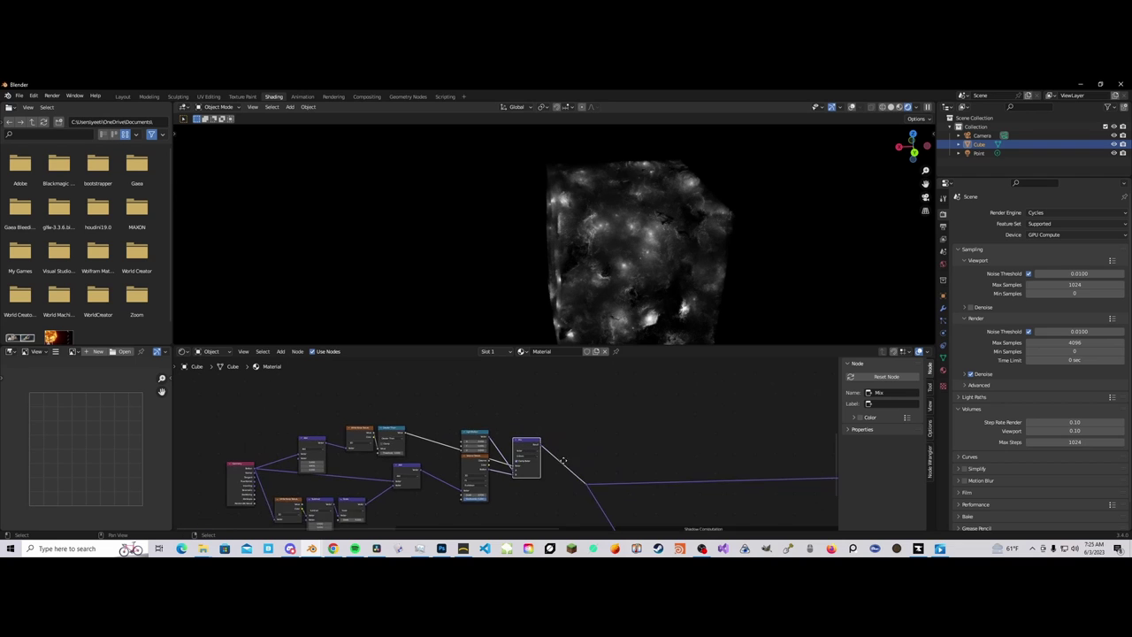
{"action": "middle_click_drag", "start_coordinate": [572, 466], "coordinate": [539, 474]}
{"action": "key", "text": "ctrl+shift+d"}
{"action": "left_click", "coordinate": [644, 448]}
{"action": "scroll", "coordinate": [645, 449], "scroll_direction": "up", "scroll_amount": 3}
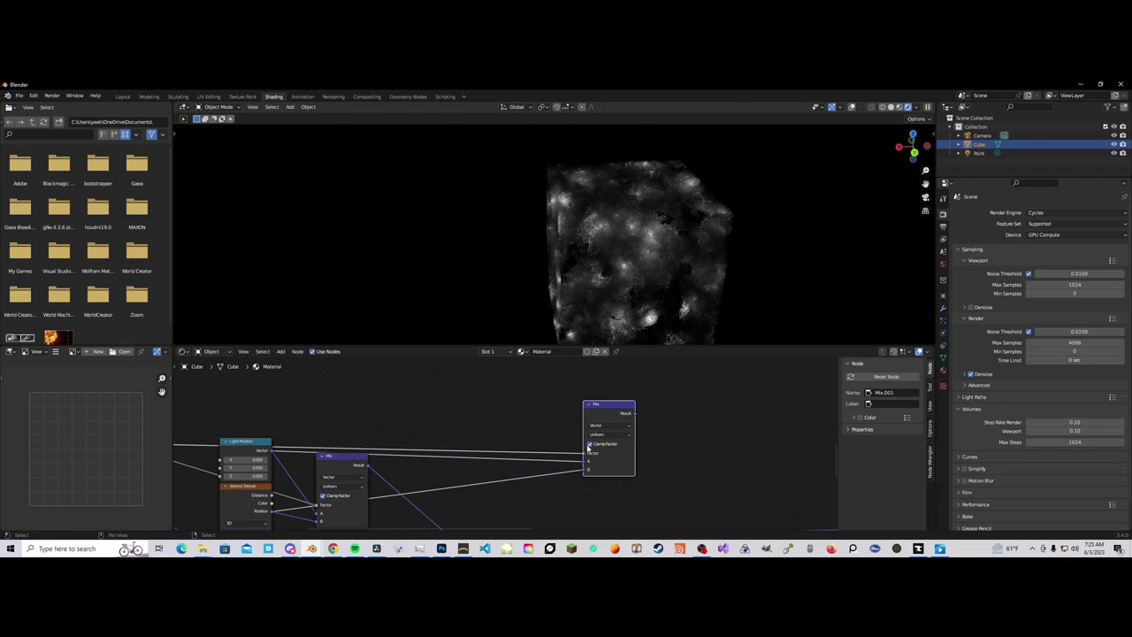
{"action": "left_click", "coordinate": [605, 426]}
{"action": "left_click", "coordinate": [602, 435]}
Step: Move the float Mix node above the Distance, Multiply and Power falloff nodes
{"action": "scroll", "coordinate": [589, 455], "scroll_direction": "down", "scroll_amount": 3}
{"action": "middle_click_drag", "start_coordinate": [595, 416], "coordinate": [460, 434]}
{"action": "left_click_drag", "start_coordinate": [460, 435], "coordinate": [631, 445]}
{"action": "middle_click_drag", "start_coordinate": [720, 458], "coordinate": [365, 436]}
{"action": "scroll", "coordinate": [705, 461], "scroll_direction": "down", "scroll_amount": 3}
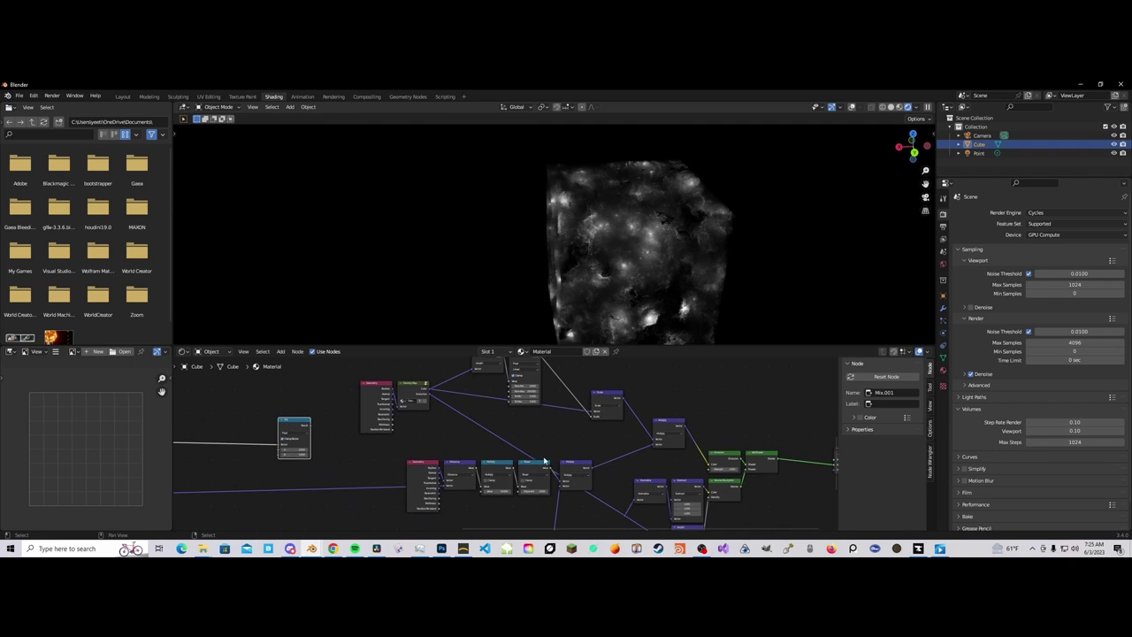
{"action": "scroll", "coordinate": [509, 456], "scroll_direction": "up", "scroll_amount": 2}
{"action": "left_click_drag", "start_coordinate": [352, 457], "coordinate": [265, 511]}
{"action": "middle_click_drag", "start_coordinate": [327, 493], "coordinate": [416, 476]}
Step: Insert a duplicate Multiply node after the Power node and connect the float Mix's Result to its second value
{"action": "left_click", "coordinate": [349, 473]}
{"action": "key", "text": "shift+d"}
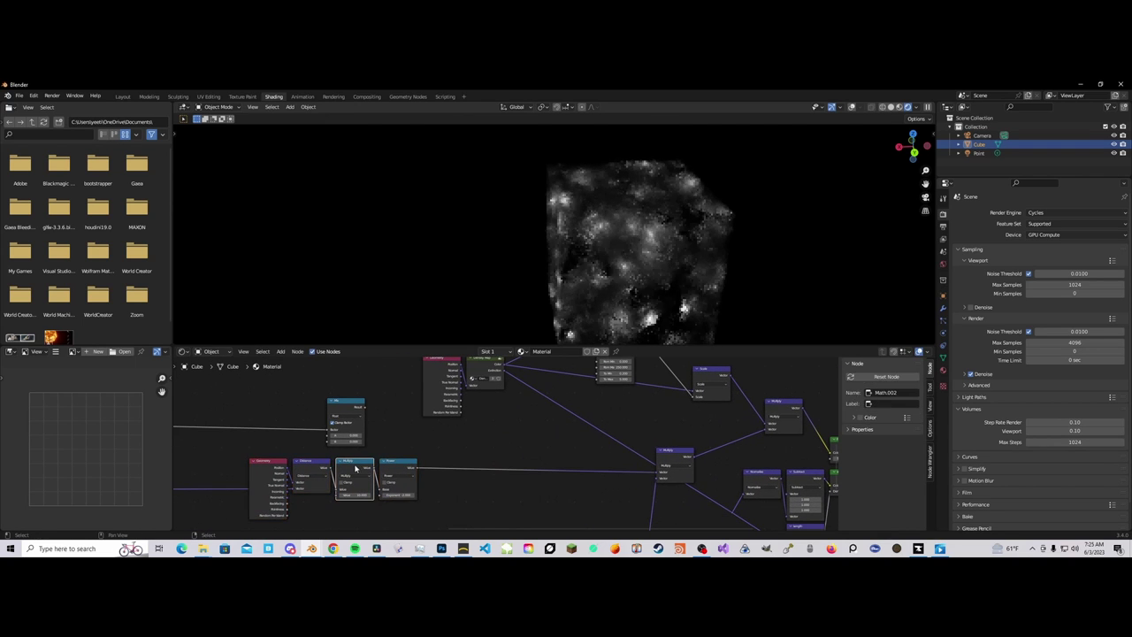
{"action": "left_click", "coordinate": [517, 469]}
{"action": "left_click_drag", "start_coordinate": [365, 408], "coordinate": [499, 489]}
{"action": "middle_click_drag", "start_coordinate": [457, 490], "coordinate": [531, 488]}
{"action": "scroll", "coordinate": [530, 488], "scroll_direction": "up", "scroll_amount": 2}
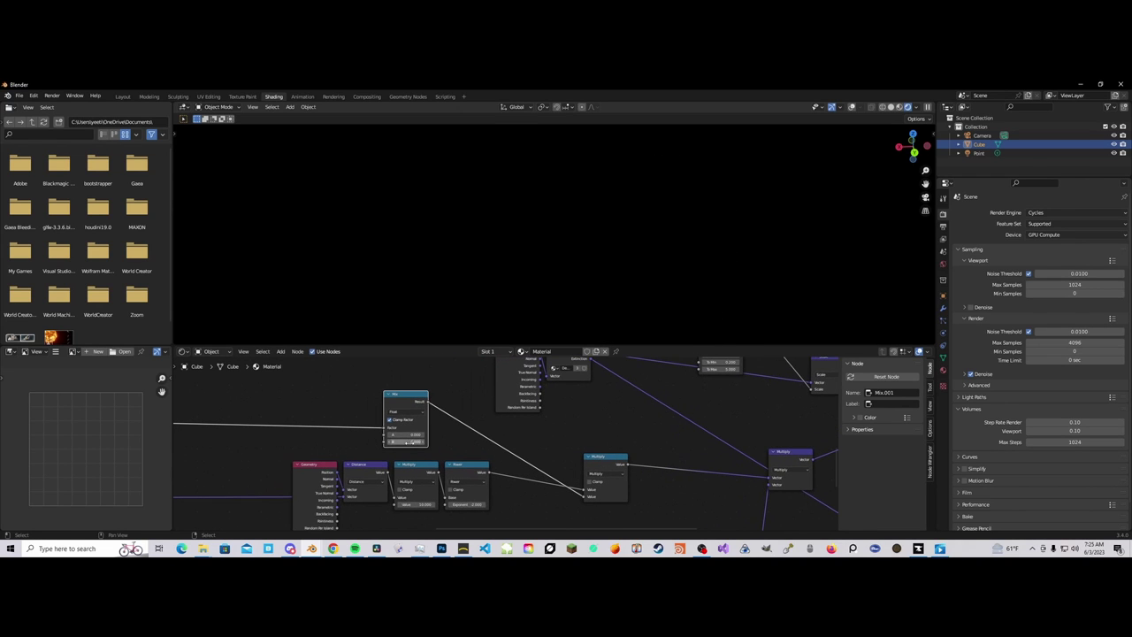
Step: Set the float Mix's A value to 10 and its B value to 0.1
{"action": "left_click", "coordinate": [408, 434]}
{"action": "type", "text": "1"}
{"action": "key", "text": "Return"}
{"action": "middle_click_drag", "start_coordinate": [340, 432], "coordinate": [432, 433]}
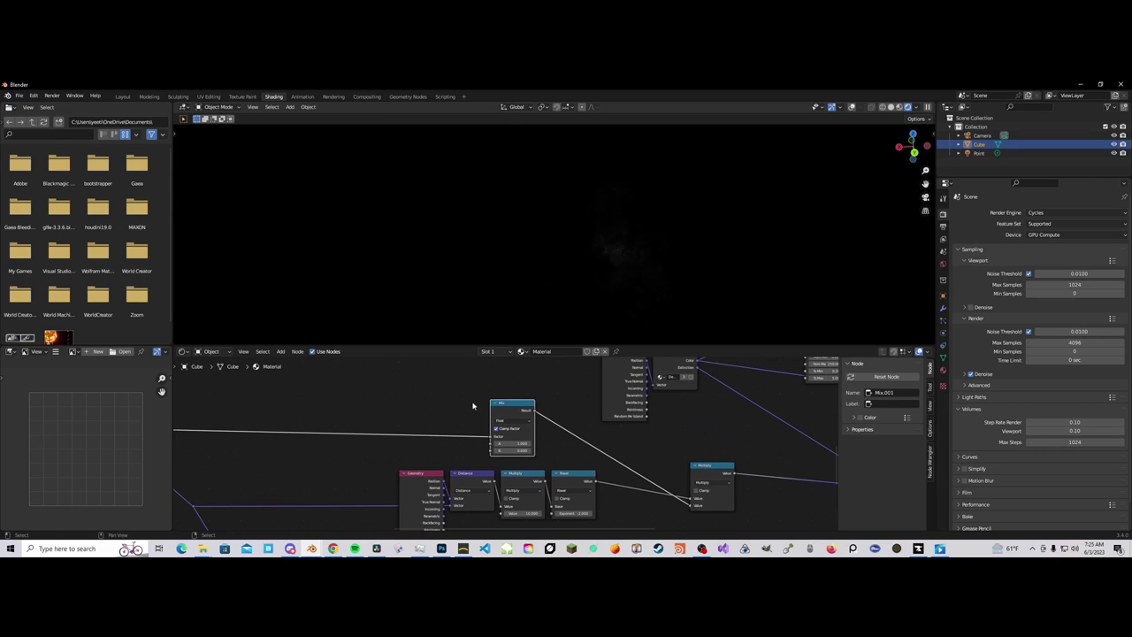
{"action": "left_click", "coordinate": [521, 443]}
{"action": "type", "text": "10"}
{"action": "key", "text": "Return"}
{"action": "scroll", "coordinate": [510, 447], "scroll_direction": "up", "scroll_amount": 1}
{"action": "left_click", "coordinate": [506, 452]}
{"action": "type", "text": "0.1"}
{"action": "key", "text": "Return"}
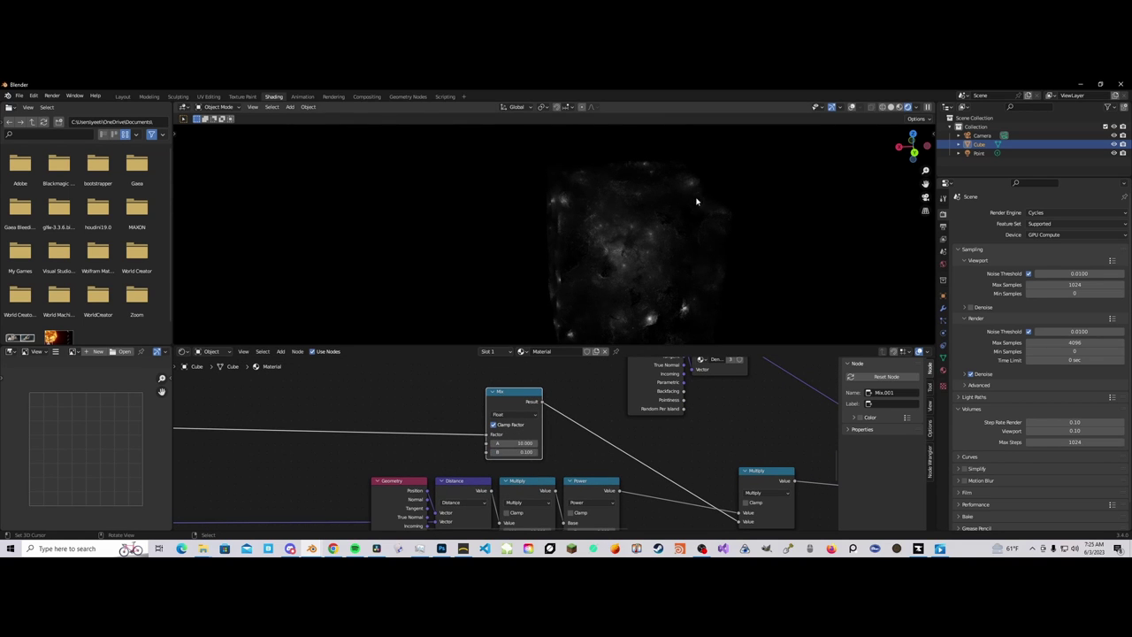
Step: Try the float Mix's B value at 0 and inspect the cube from another angle
{"action": "middle_click_drag", "start_coordinate": [637, 253], "coordinate": [652, 260]}
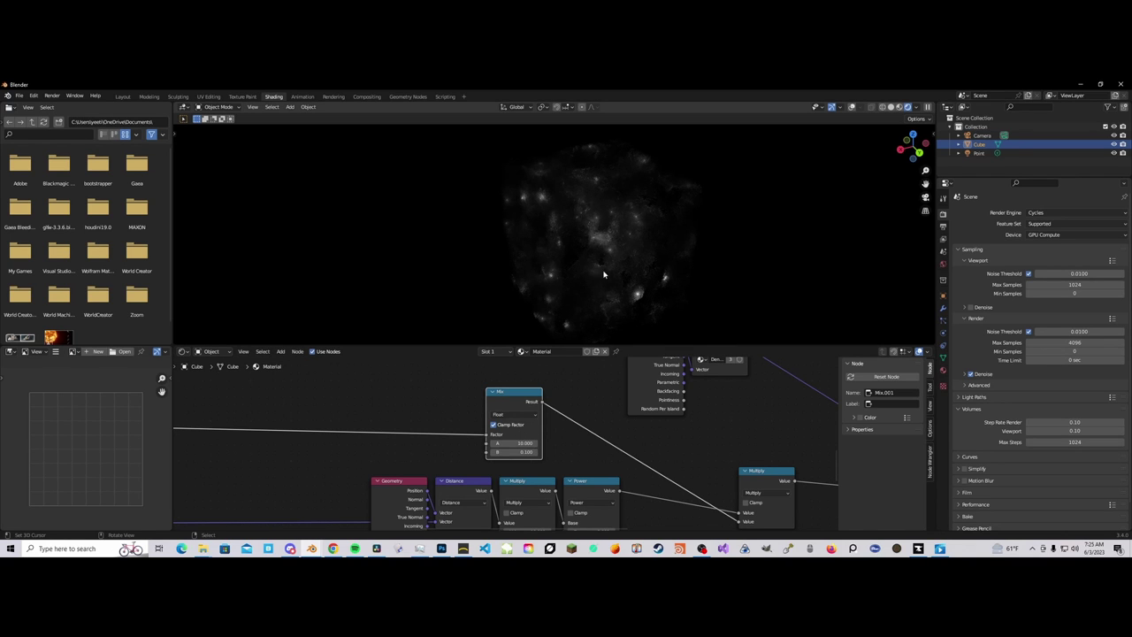
{"action": "middle_click_drag", "start_coordinate": [554, 423], "coordinate": [566, 408]}
{"action": "scroll", "coordinate": [510, 438], "scroll_direction": "up", "scroll_amount": 3}
{"action": "left_click", "coordinate": [506, 438]}
{"action": "middle_click_drag", "start_coordinate": [654, 262], "coordinate": [631, 238]}
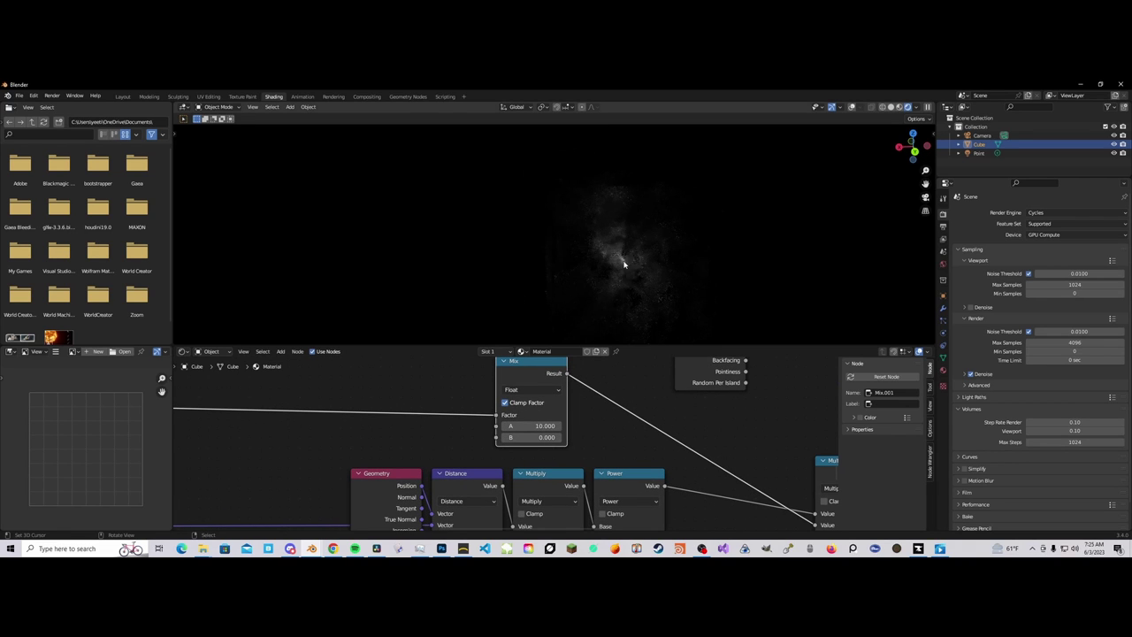
Step: Return the float Mix's B value to 0.1 and its A value to 10
{"action": "left_click", "coordinate": [555, 437]}
{"action": "left_click", "coordinate": [531, 426]}
{"action": "type", "text": "0.1"}
{"action": "key", "text": "Return"}
{"action": "double_click", "coordinate": [550, 426]}
{"action": "type", "text": "10"}
{"action": "key", "text": "Return"}
Step: Shift the float Mix node slightly closer to the Multiply node it feeds
{"action": "scroll", "coordinate": [593, 452], "scroll_direction": "down", "scroll_amount": 5}
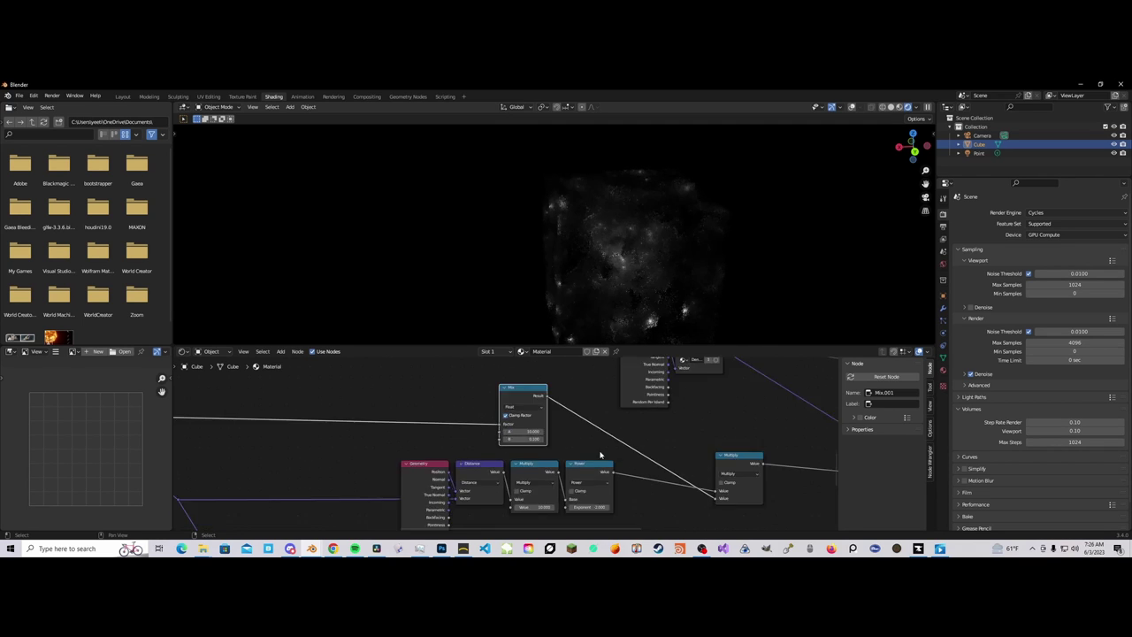
{"action": "middle_click_drag", "start_coordinate": [486, 433], "coordinate": [558, 451]}
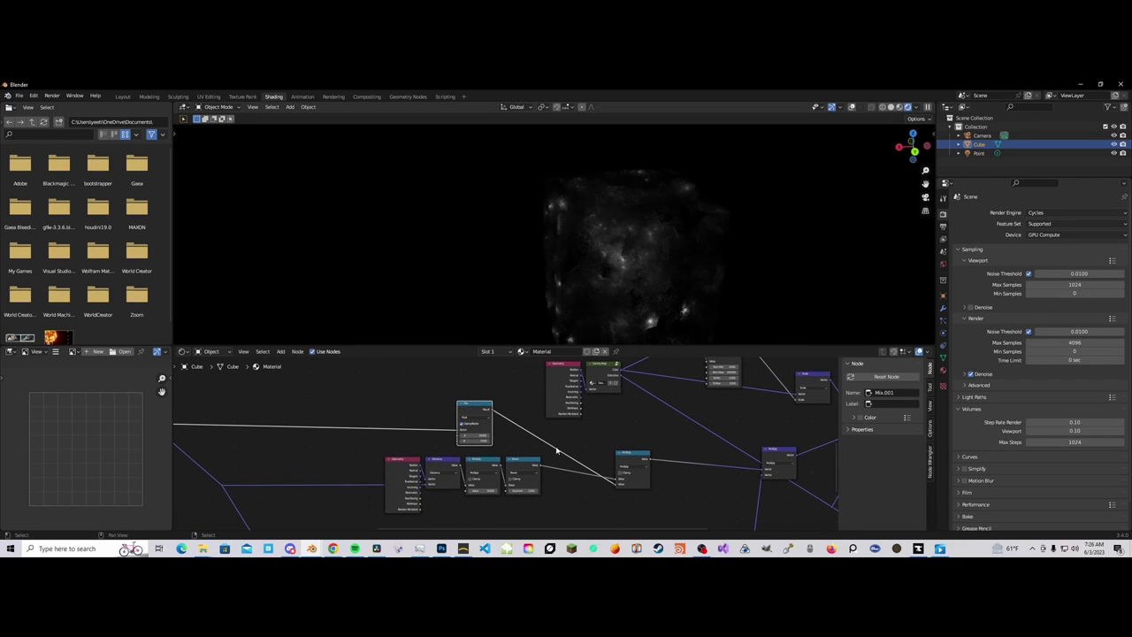
{"action": "left_click_drag", "start_coordinate": [484, 412], "coordinate": [486, 411]}
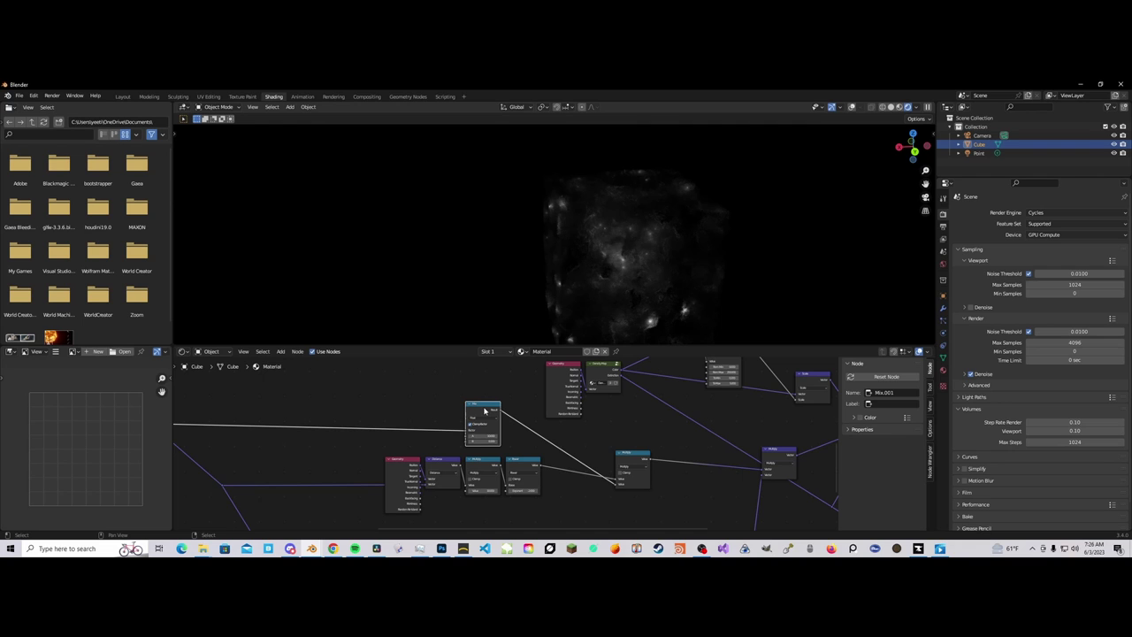
Step: Examine the nebula material's node tree and the rendered cube from several angles
{"action": "scroll", "coordinate": [475, 425], "scroll_direction": "down", "scroll_amount": 6}
{"action": "middle_click_drag", "start_coordinate": [478, 427], "coordinate": [435, 457]}
{"action": "scroll", "coordinate": [460, 445], "scroll_direction": "up", "scroll_amount": 3}
{"action": "left_click", "coordinate": [512, 419]}
{"action": "scroll", "coordinate": [516, 478], "scroll_direction": "down", "scroll_amount": 5}
{"action": "middle_click_drag", "start_coordinate": [505, 482], "coordinate": [563, 466]}
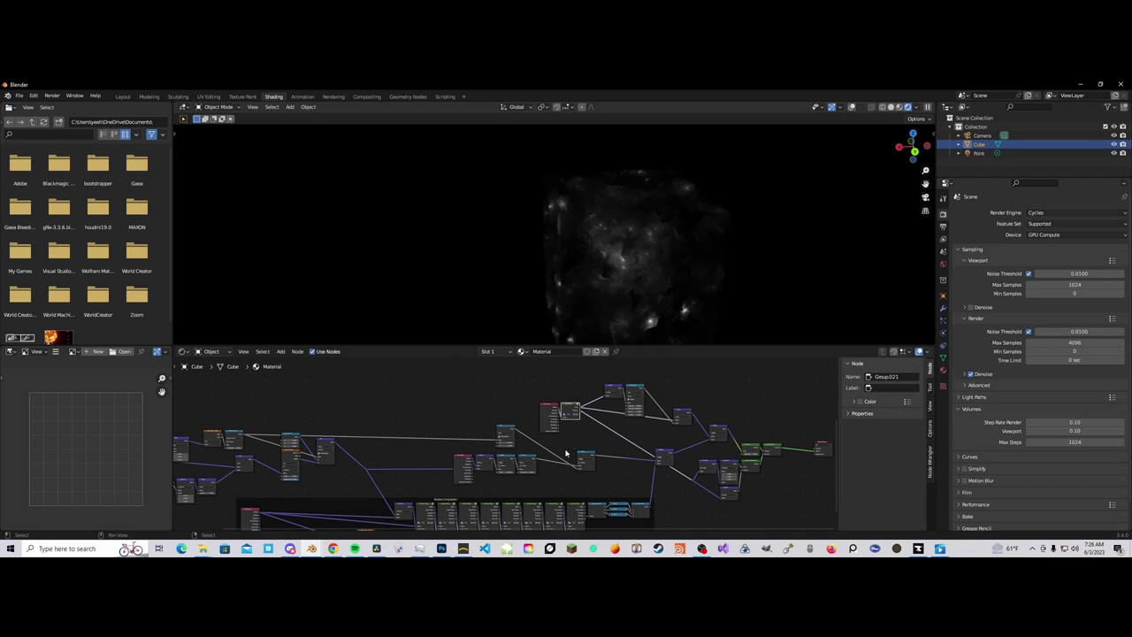
{"action": "middle_click_drag", "start_coordinate": [599, 302], "coordinate": [525, 253]}
{"action": "scroll", "coordinate": [518, 262], "scroll_direction": "down", "scroll_amount": 3}
{"action": "scroll", "coordinate": [586, 425], "scroll_direction": "up", "scroll_amount": 4}
{"action": "scroll", "coordinate": [519, 235], "scroll_direction": "up", "scroll_amount": 4}
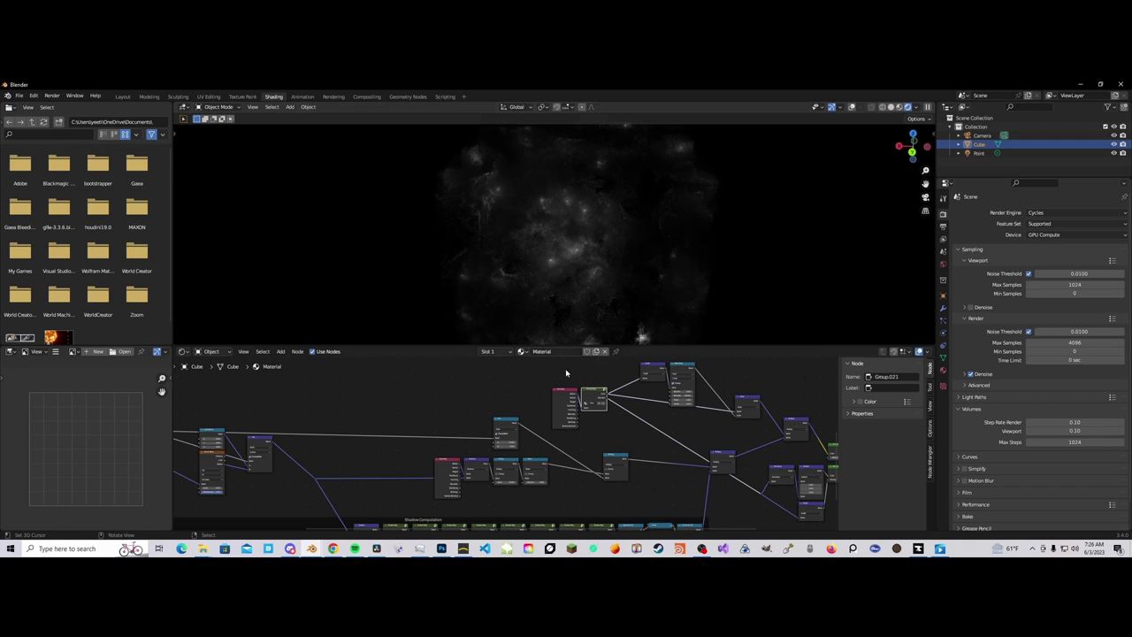
{"action": "middle_click_drag", "start_coordinate": [606, 450], "coordinate": [505, 491]}
{"action": "scroll", "coordinate": [536, 445], "scroll_direction": "down", "scroll_amount": 5}
{"action": "scroll", "coordinate": [521, 475], "scroll_direction": "up", "scroll_amount": 2}
{"action": "scroll", "coordinate": [521, 475], "scroll_direction": "down", "scroll_amount": 3}
{"action": "scroll", "coordinate": [499, 421], "scroll_direction": "down", "scroll_amount": 9}
{"action": "middle_click_drag", "start_coordinate": [498, 419], "coordinate": [497, 400]}
{"action": "scroll", "coordinate": [477, 437], "scroll_direction": "up", "scroll_amount": 10}
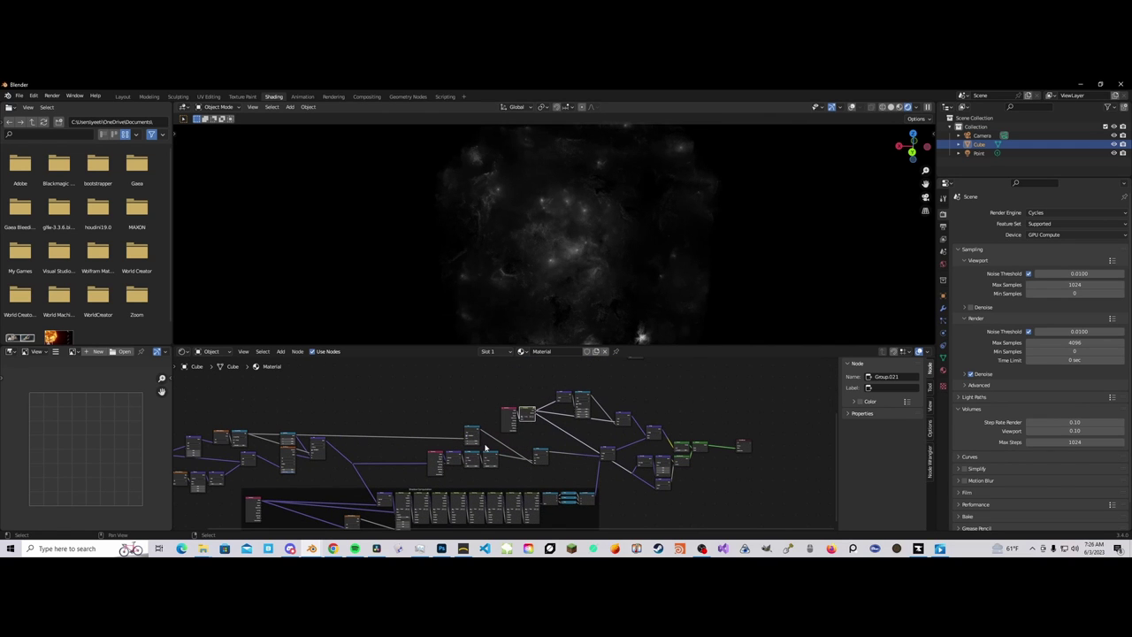
{"action": "scroll", "coordinate": [484, 448], "scroll_direction": "up", "scroll_amount": 3}
{"action": "scroll", "coordinate": [508, 470], "scroll_direction": "up", "scroll_amount": 1}
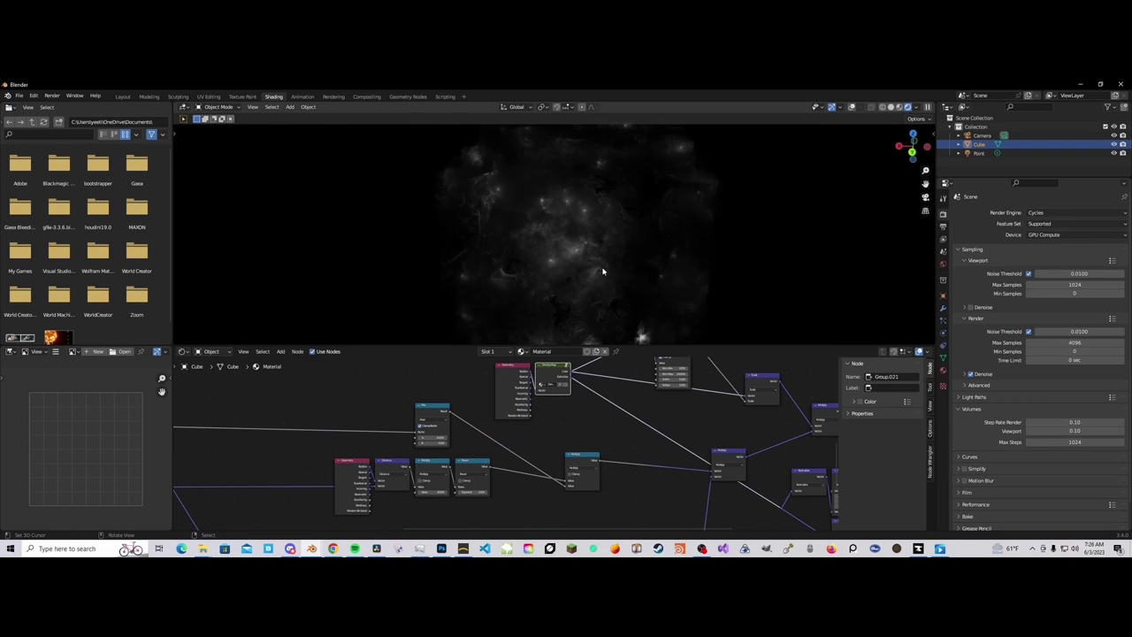
{"action": "middle_click_drag", "start_coordinate": [619, 295], "coordinate": [619, 286]}
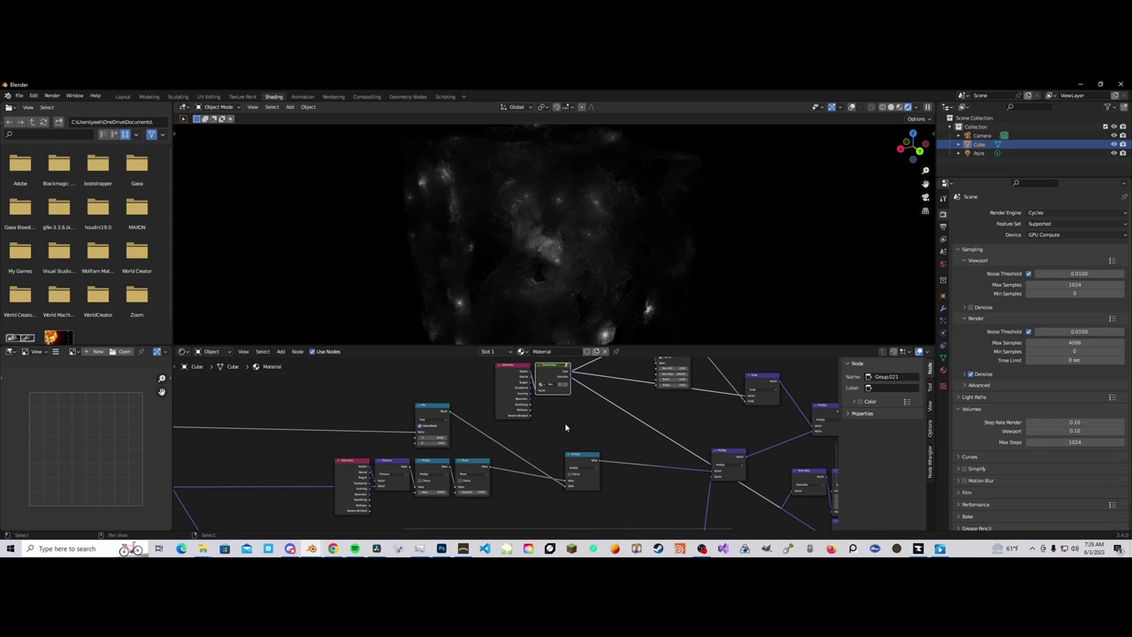
{"action": "scroll", "coordinate": [500, 303], "scroll_direction": "down", "scroll_amount": 2}
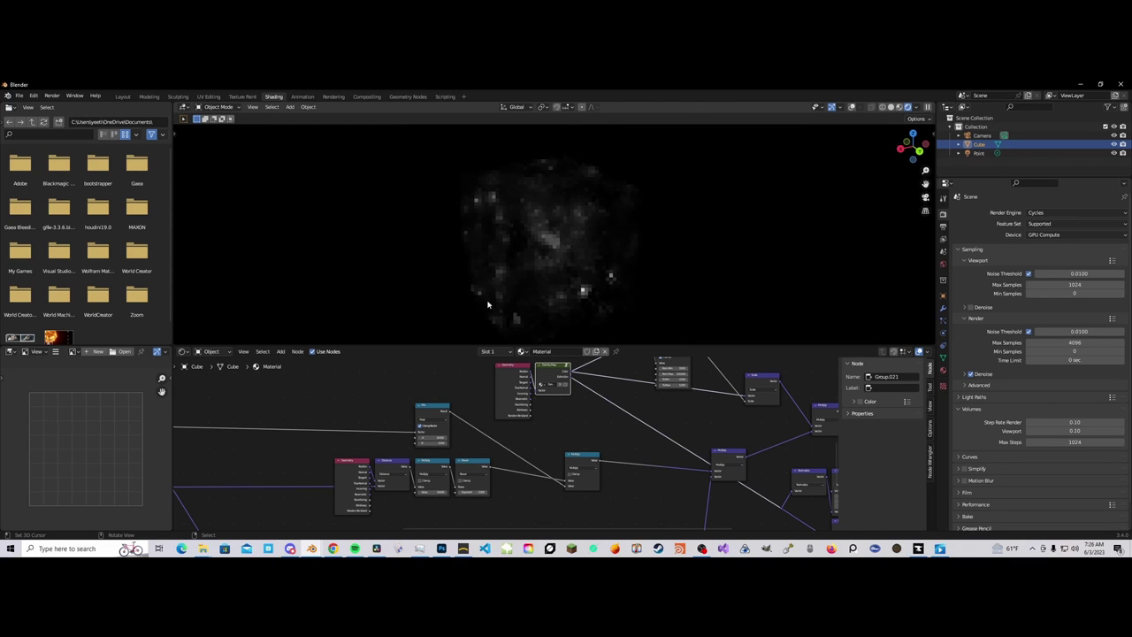
Step: Switch the viewport to solid shading with overlays shown and open the cube for mesh editing
{"action": "key", "text": "z"}
{"action": "left_click", "coordinate": [427, 257]}
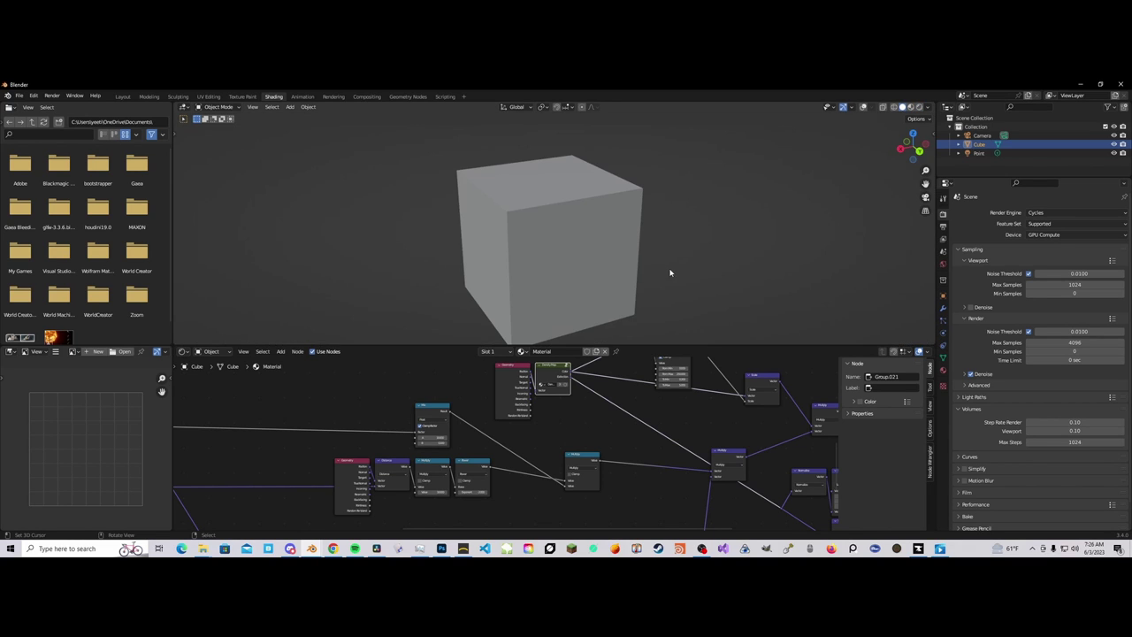
{"action": "left_click", "coordinate": [862, 107]}
{"action": "key", "text": "Tab"}
Step: Subdivide the whole cube mesh four times
{"action": "middle_click_drag", "start_coordinate": [554, 252], "coordinate": [529, 245]}
{"action": "right_click", "coordinate": [515, 251]}
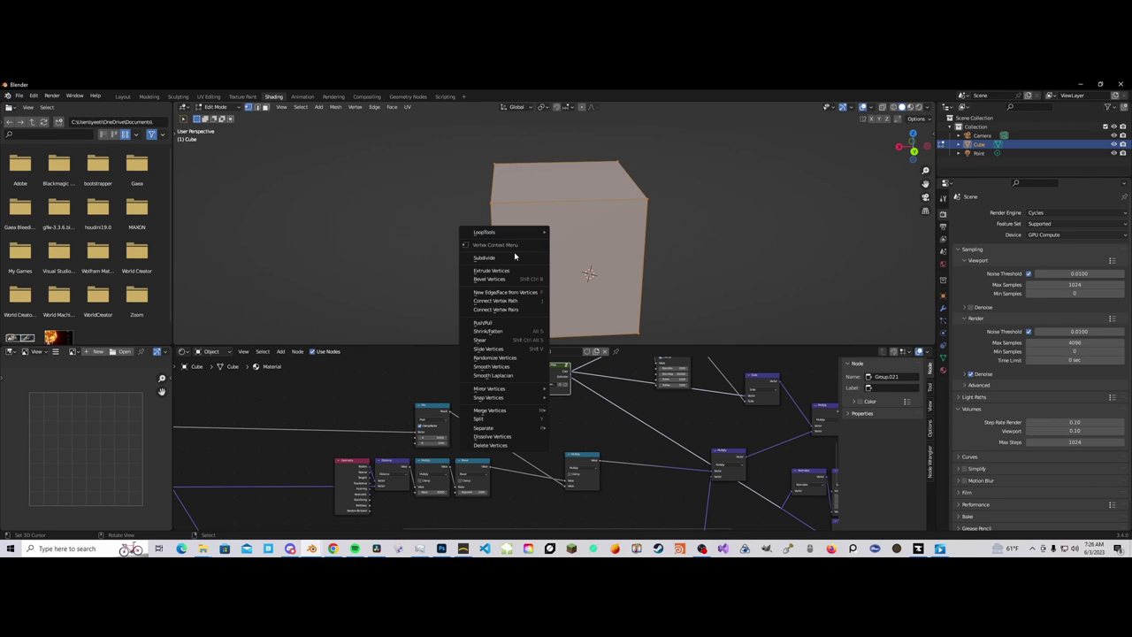
{"action": "key", "text": "Tab"}
{"action": "key", "text": "Tab"}
{"action": "right_click", "coordinate": [567, 223]}
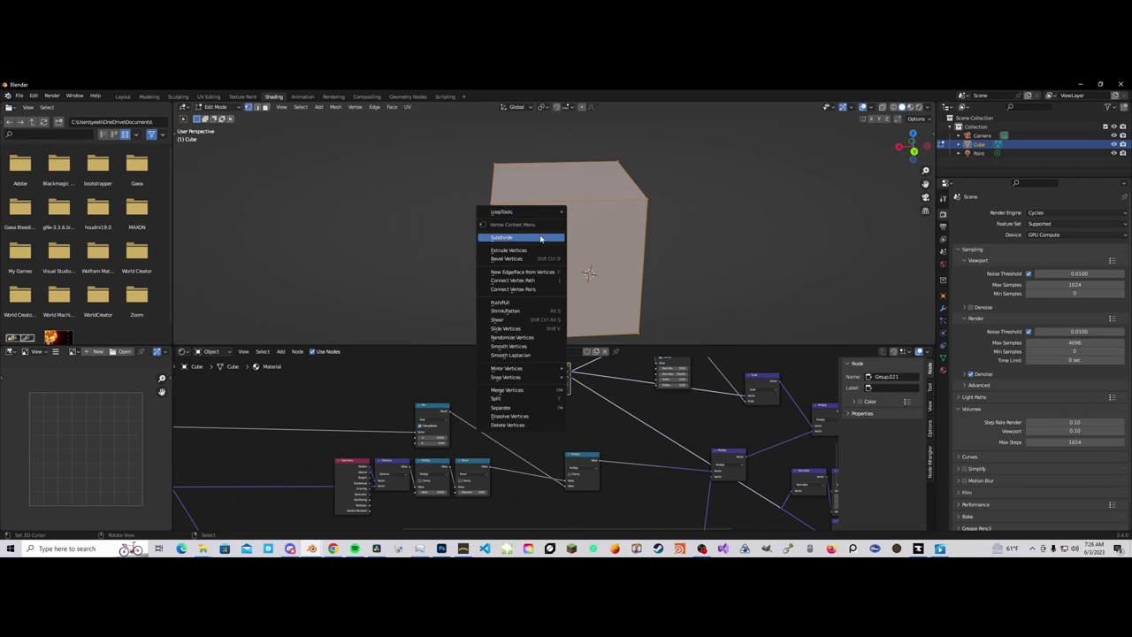
{"action": "left_click", "coordinate": [535, 237]}
{"action": "key", "text": "shift+r"}
{"action": "key", "text": "shift+r"}
{"action": "key", "text": "shift+r"}
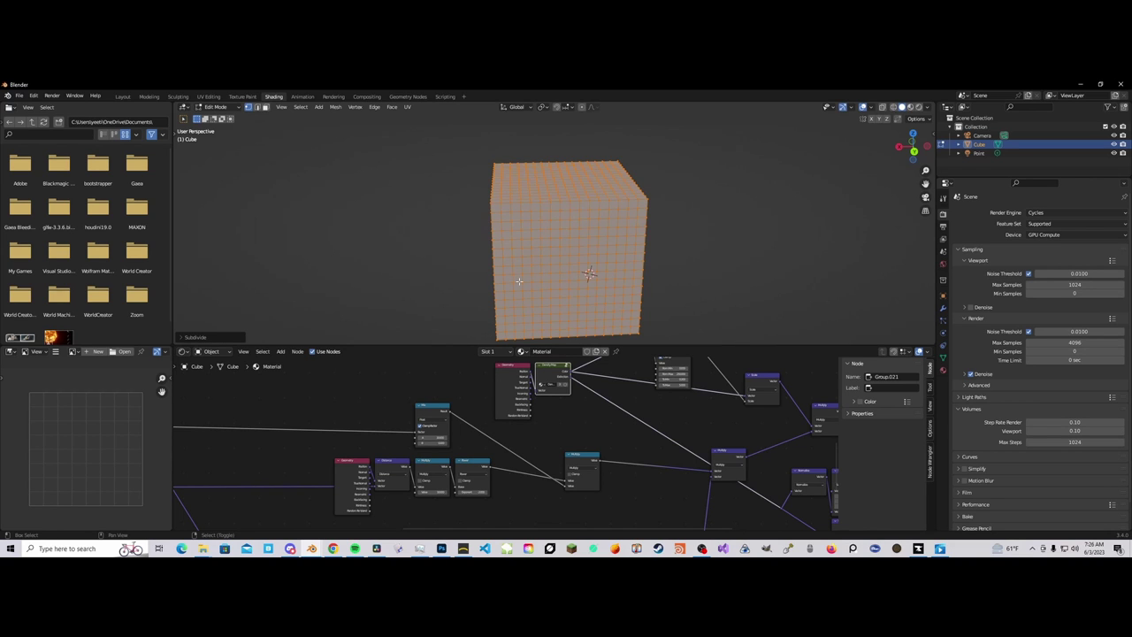
Step: Round the subdivided cube with To Sphere at a factor of 1 and return to Object Mode
{"action": "key", "text": "shift+alt+s"}
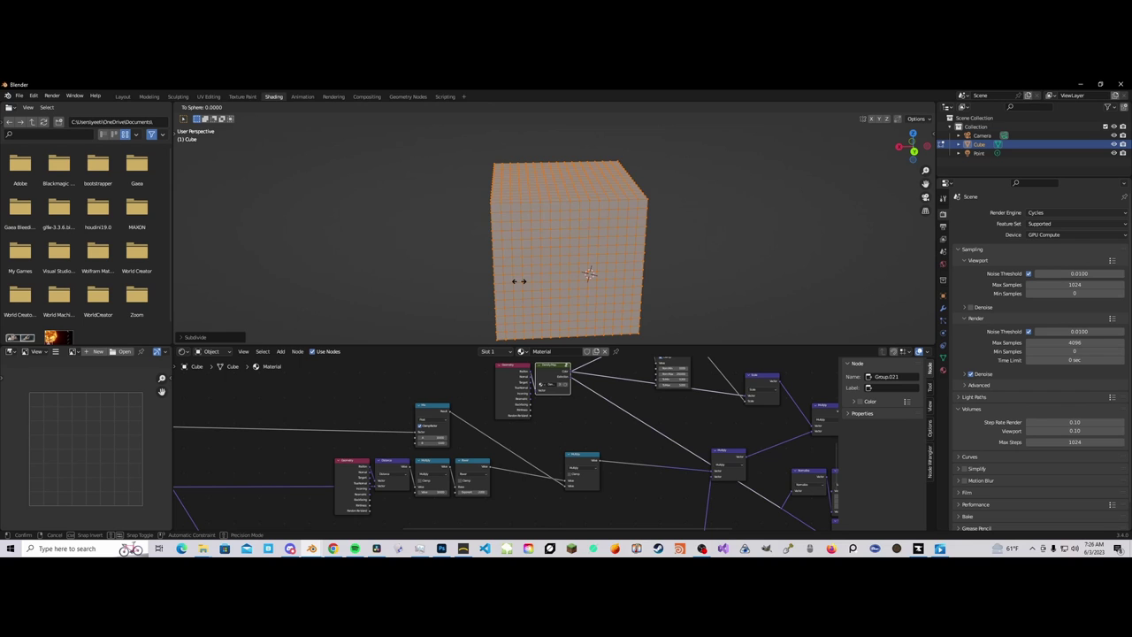
{"action": "type", "text": "1"}
{"action": "key", "text": "Return"}
{"action": "middle_click_drag", "start_coordinate": [548, 279], "coordinate": [627, 281]}
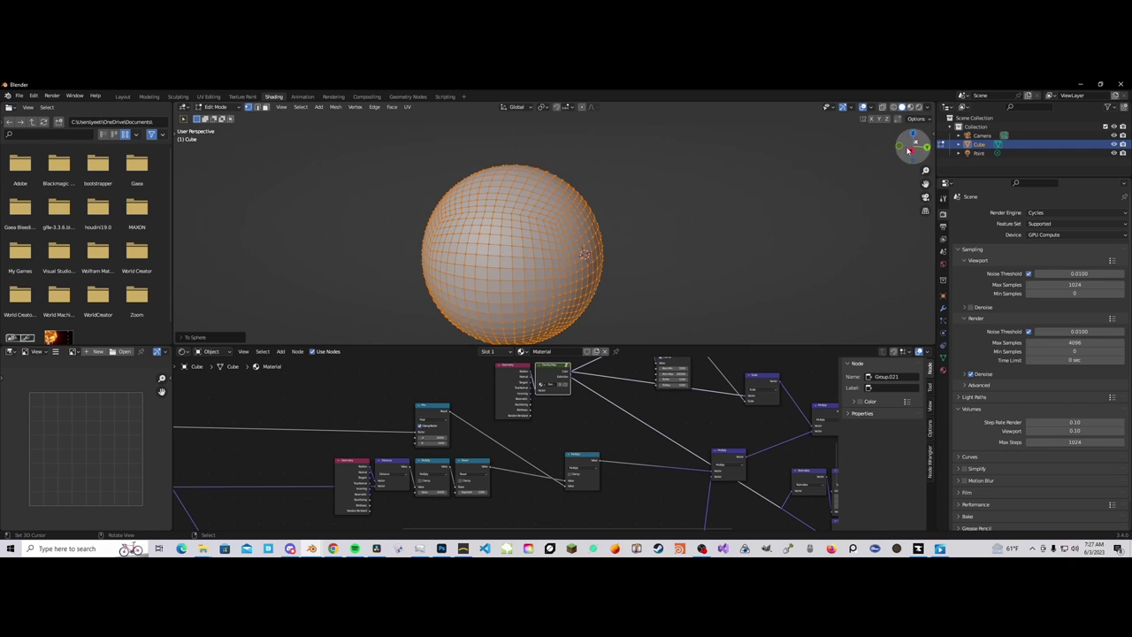
{"action": "key", "text": "Tab"}
Step: Set the sphere's X, Y and Z dimensions to 2 m and apply its scale
{"action": "key", "text": "n"}
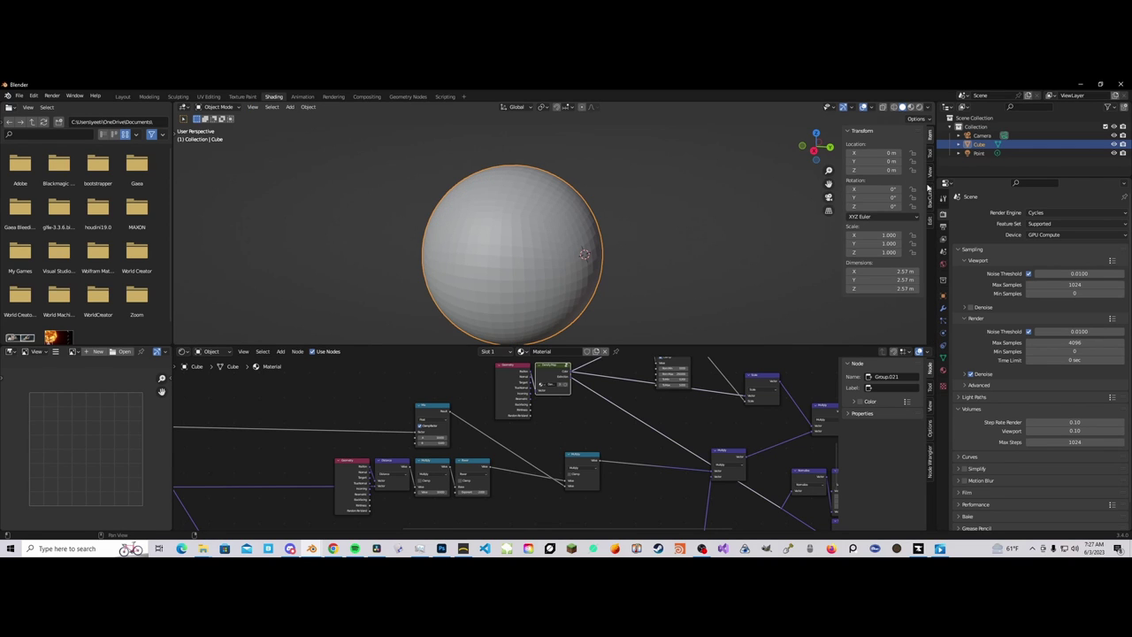
{"action": "left_click_drag", "start_coordinate": [884, 271], "coordinate": [884, 289]}
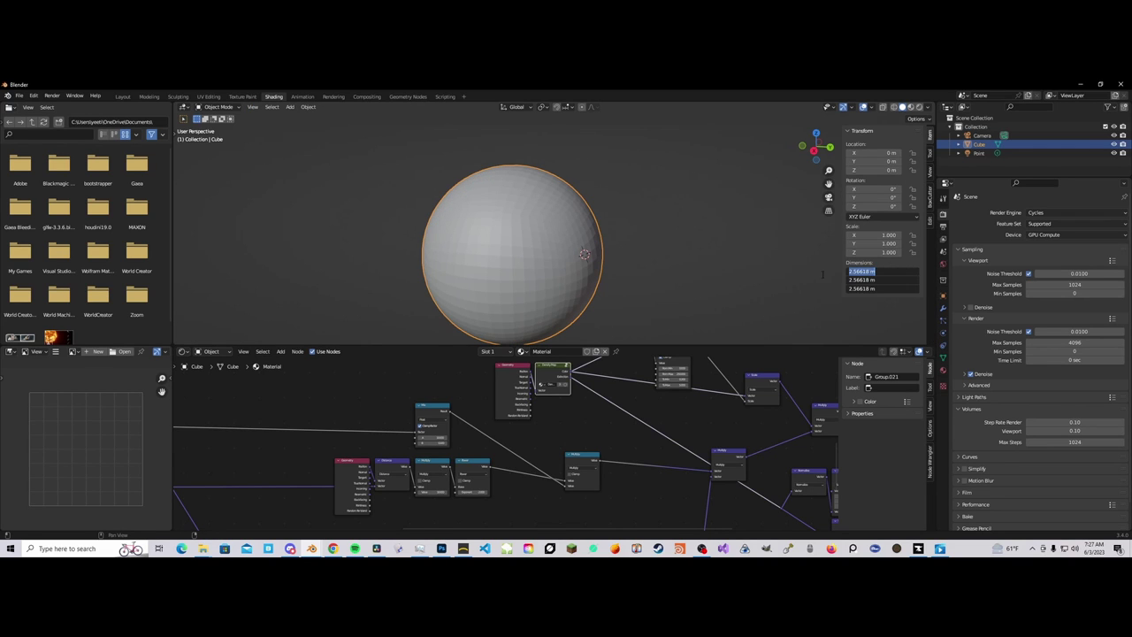
{"action": "type", "text": "2"}
{"action": "key", "text": "Return"}
{"action": "left_click", "coordinate": [307, 107]}
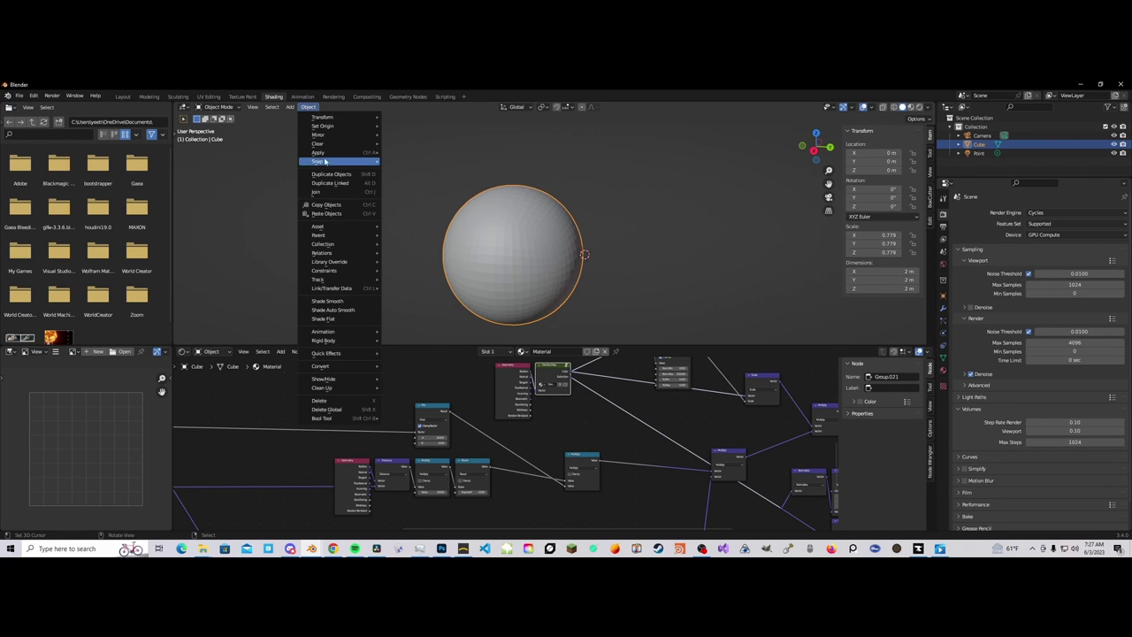
{"action": "mouse_move", "coordinate": [330, 155]}
{"action": "left_click", "coordinate": [413, 172]}
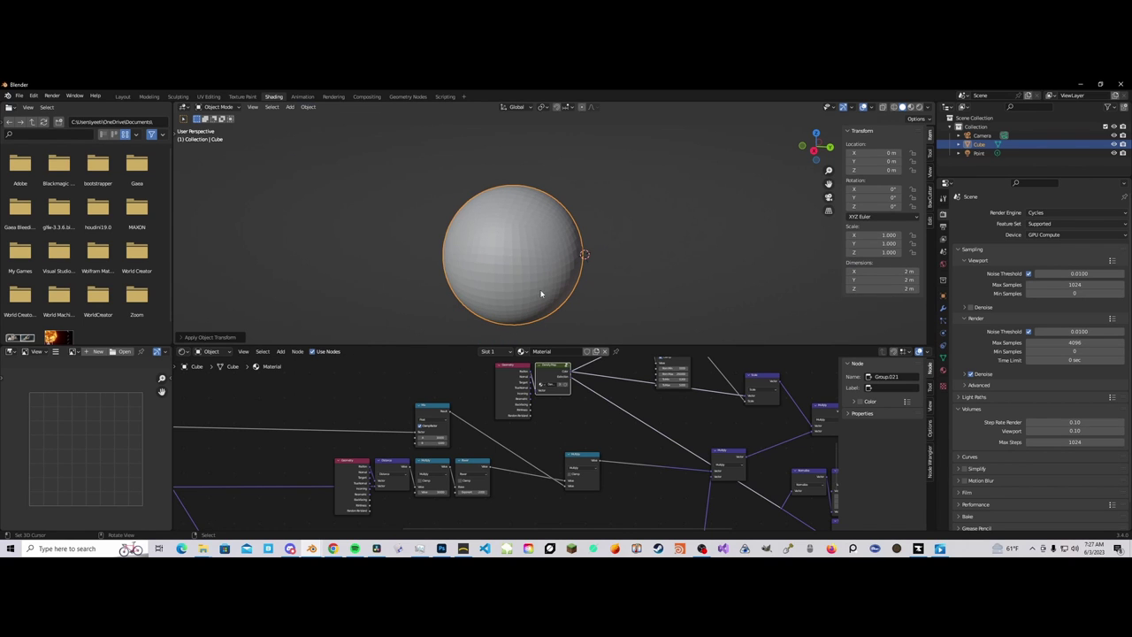
Step: Switch the viewport back to rendered shading and view the sphere from another side
{"action": "scroll", "coordinate": [527, 431], "scroll_direction": "down", "scroll_amount": 6}
{"action": "scroll", "coordinate": [521, 429], "scroll_direction": "down", "scroll_amount": 2}
{"action": "middle_click_drag", "start_coordinate": [606, 435], "coordinate": [501, 443]}
{"action": "scroll", "coordinate": [501, 442], "scroll_direction": "up", "scroll_amount": 4}
{"action": "key", "text": "z"}
{"action": "left_click", "coordinate": [567, 226]}
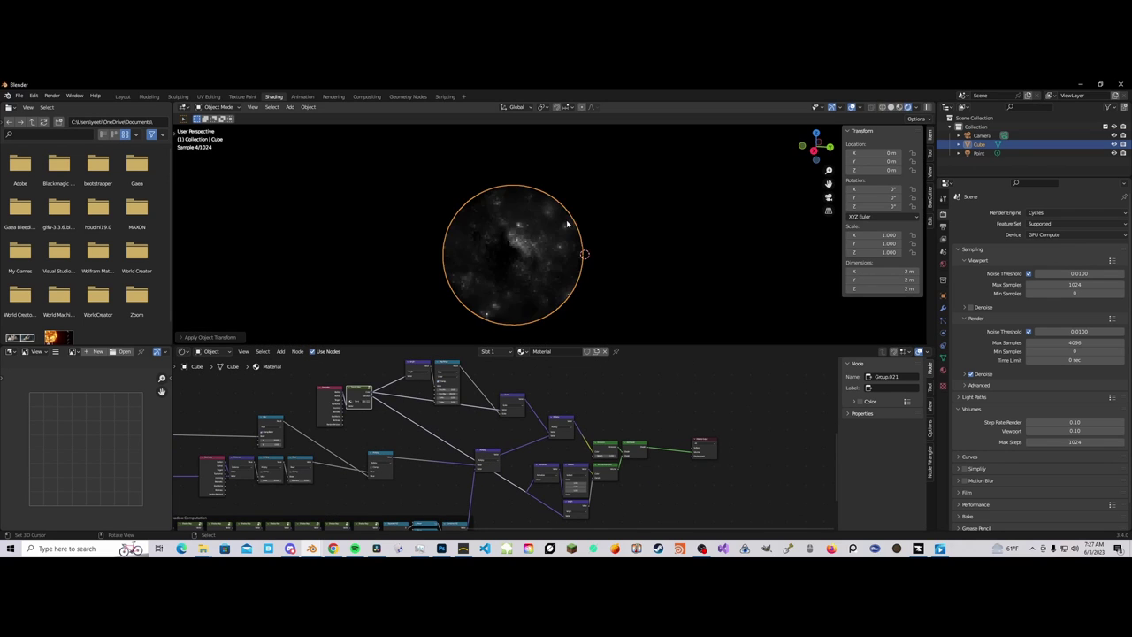
{"action": "middle_click_drag", "start_coordinate": [533, 273], "coordinate": [505, 280]}
Step: Open the Density Map node group for editing
{"action": "scroll", "coordinate": [491, 434], "scroll_direction": "up", "scroll_amount": 1}
{"action": "middle_click_drag", "start_coordinate": [380, 404], "coordinate": [427, 415]}
{"action": "left_click", "coordinate": [374, 395]}
{"action": "key", "text": "Tab"}
{"action": "scroll", "coordinate": [448, 419], "scroll_direction": "up", "scroll_amount": 2}
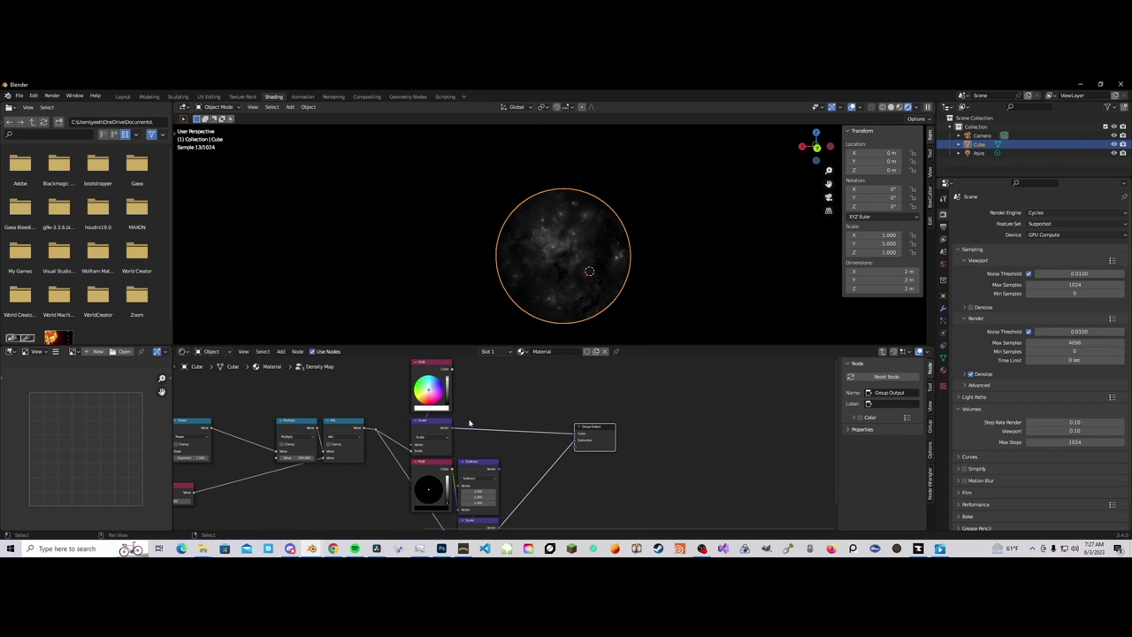
Step: Move the Group Output and Group Input nodes outward to make room inside the Density Map group
{"action": "left_click_drag", "start_coordinate": [599, 431], "coordinate": [714, 439]}
{"action": "scroll", "coordinate": [541, 426], "scroll_direction": "down", "scroll_amount": 2}
{"action": "middle_click_drag", "start_coordinate": [540, 426], "coordinate": [599, 420]}
{"action": "left_click", "coordinate": [600, 421]}
{"action": "scroll", "coordinate": [539, 431], "scroll_direction": "down", "scroll_amount": 1}
{"action": "scroll", "coordinate": [531, 428], "scroll_direction": "down", "scroll_amount": 1}
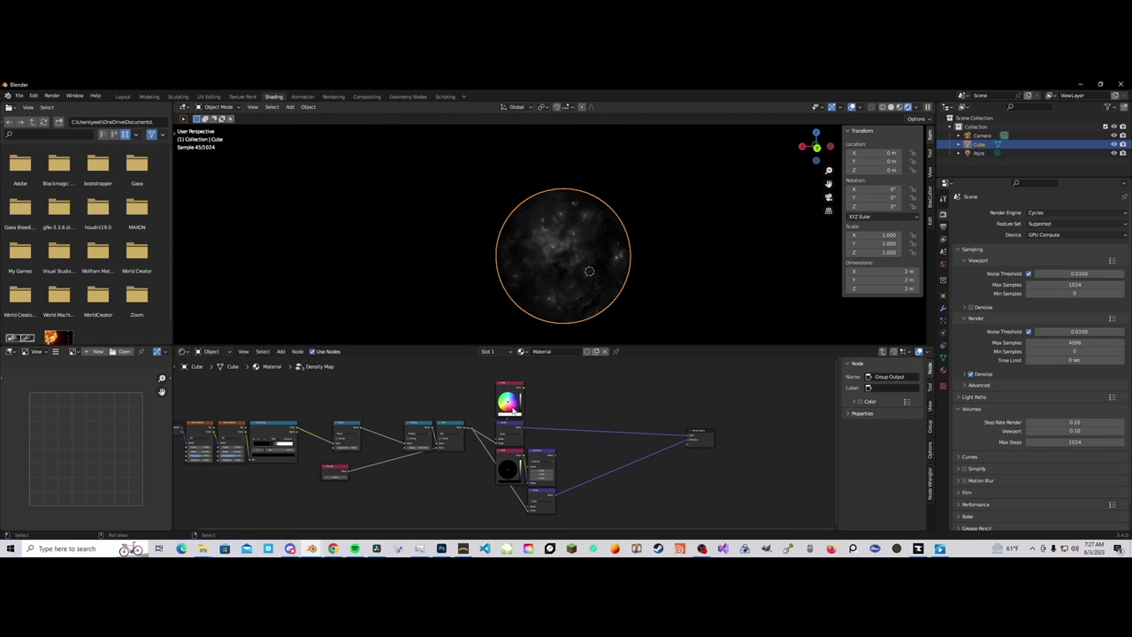
{"action": "middle_click_drag", "start_coordinate": [253, 456], "coordinate": [624, 454]}
{"action": "scroll", "coordinate": [625, 455], "scroll_direction": "up", "scroll_amount": 3}
{"action": "left_click_drag", "start_coordinate": [519, 415], "coordinate": [458, 415]}
Step: Add a Vector Math node set to Length below the noise textures and feed it the Group Input's vector
{"action": "key", "text": "shift+a"}
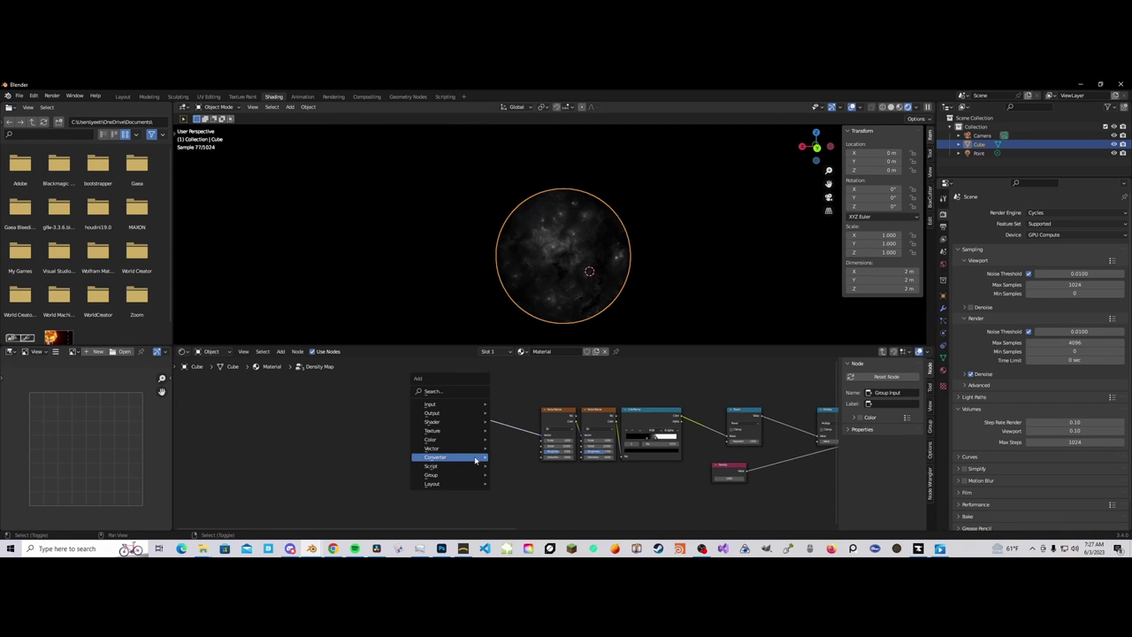
{"action": "mouse_move", "coordinate": [475, 457]}
{"action": "left_click", "coordinate": [496, 459]}
{"action": "left_click_drag", "start_coordinate": [476, 419], "coordinate": [516, 477]}
{"action": "left_click", "coordinate": [513, 473]}
{"action": "left_click", "coordinate": [507, 398]}
Step: Shift the Power, Multiply, Add and Density nodes together, closer to the ColorRamp
{"action": "scroll", "coordinate": [640, 483], "scroll_direction": "down", "scroll_amount": 3}
{"action": "middle_click_drag", "start_coordinate": [697, 456], "coordinate": [505, 453]}
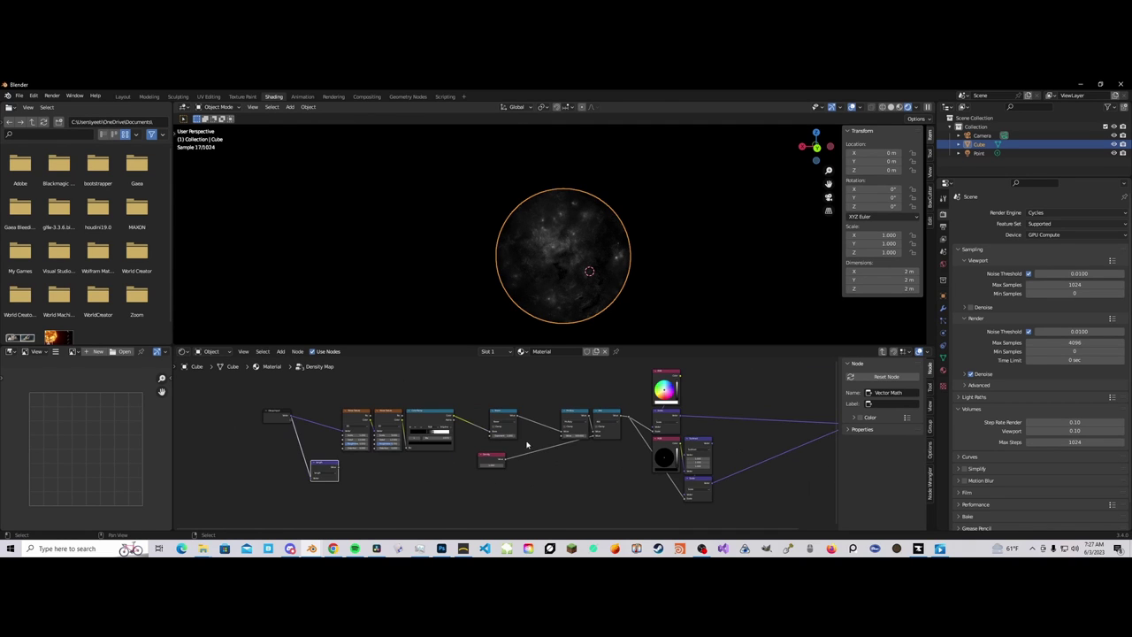
{"action": "left_click_drag", "start_coordinate": [463, 402], "coordinate": [606, 492]}
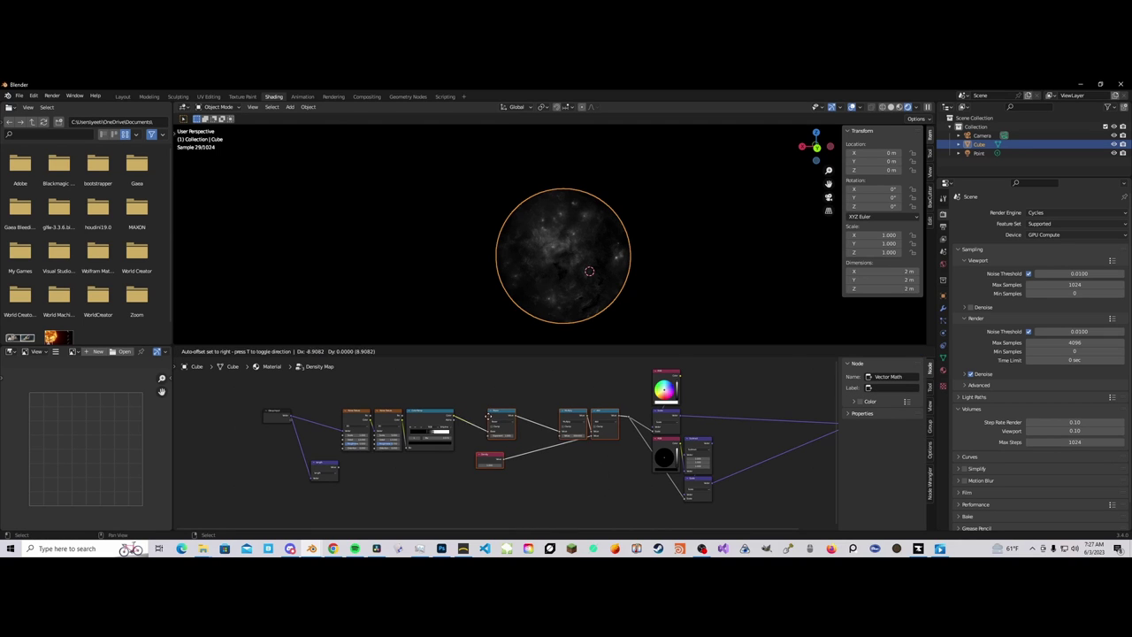
{"action": "left_click_drag", "start_coordinate": [496, 419], "coordinate": [466, 418]}
Step: Duplicate the ColorRamp beside the Length node and connect the Length value to its Fac input
{"action": "left_click", "coordinate": [413, 451]}
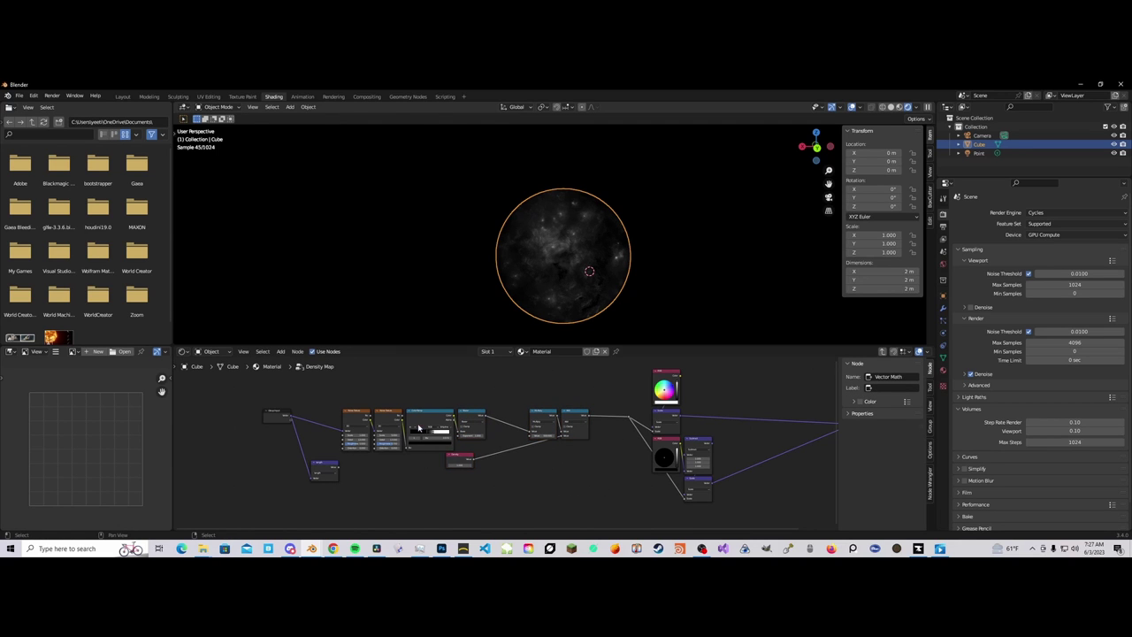
{"action": "key", "text": "shift+d"}
{"action": "left_click", "coordinate": [389, 473]}
{"action": "scroll", "coordinate": [375, 472], "scroll_direction": "up", "scroll_amount": 2}
{"action": "left_click_drag", "start_coordinate": [321, 467], "coordinate": [371, 496]}
Step: Flip the duplicated ColorRamp to run from white to black and set its interpolation to Ease
{"action": "left_click", "coordinate": [391, 466]}
{"action": "left_click", "coordinate": [411, 474]}
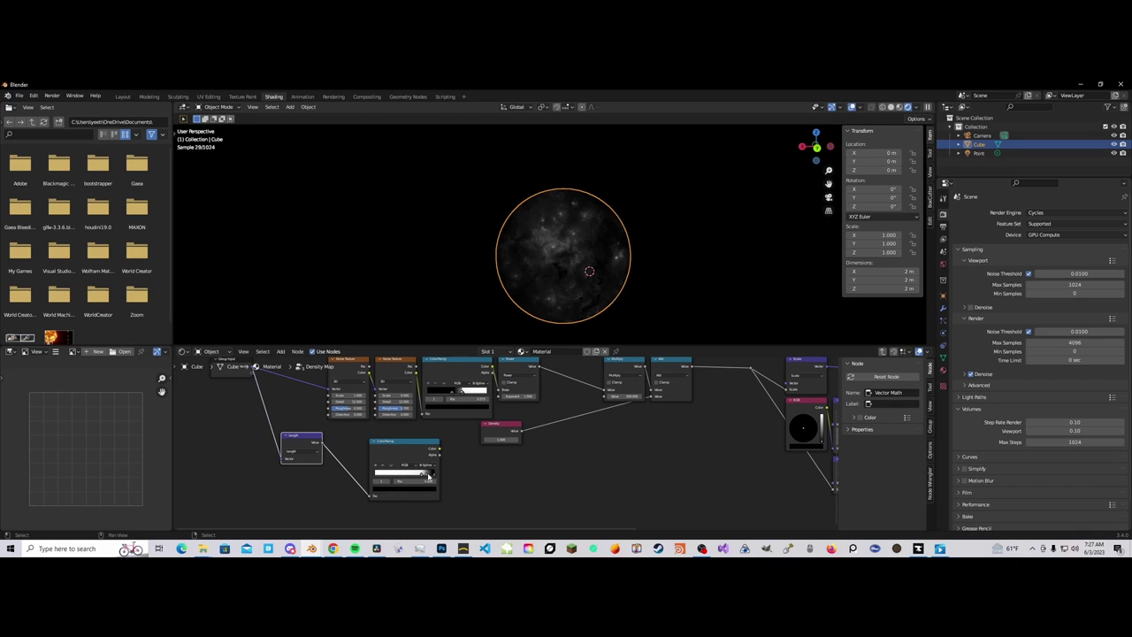
{"action": "scroll", "coordinate": [477, 438], "scroll_direction": "up", "scroll_amount": 1}
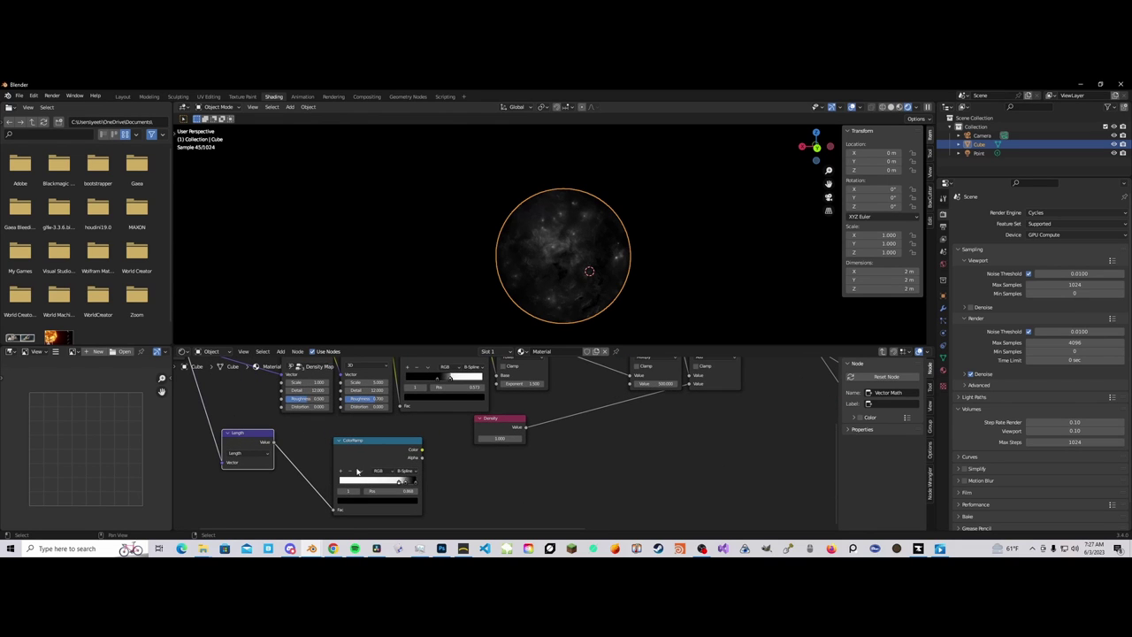
{"action": "left_click", "coordinate": [415, 475]}
{"action": "left_click", "coordinate": [417, 482]}
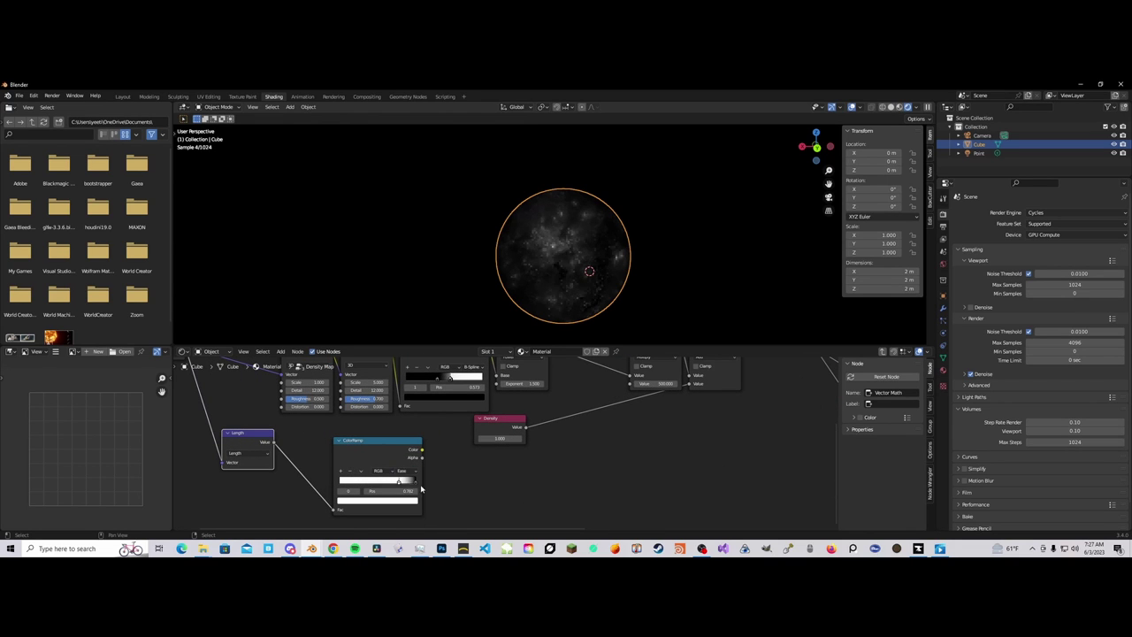
Step: Move the Multiply node right next to the Power node in the density chain
{"action": "scroll", "coordinate": [401, 483], "scroll_direction": "down", "scroll_amount": 5}
{"action": "left_click", "coordinate": [526, 460]}
{"action": "left_click_drag", "start_coordinate": [563, 399], "coordinate": [511, 402]}
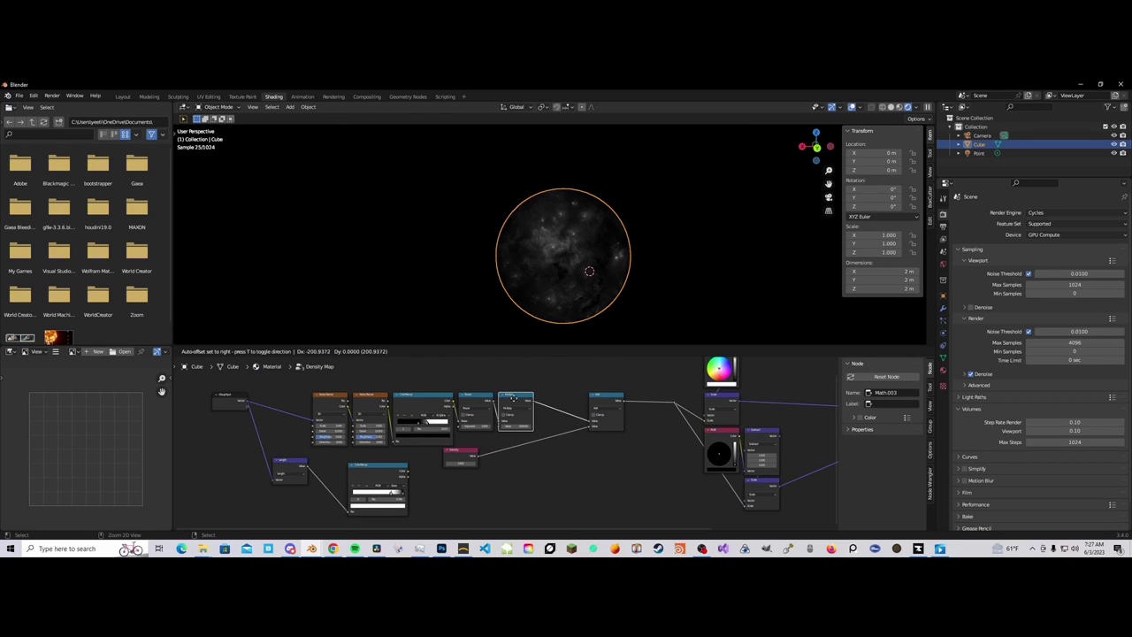
Step: Duplicate the Multiply node, insert it after Add, and connect the new ColorRamp's Color to its second input
{"action": "left_click", "coordinate": [510, 396]}
{"action": "left_click_drag", "start_coordinate": [600, 403], "coordinate": [408, 476]}
{"action": "key", "text": "shift+d"}
{"action": "left_click", "coordinate": [607, 397]}
{"action": "left_click", "coordinate": [611, 402]}
{"action": "left_click", "coordinate": [610, 428]}
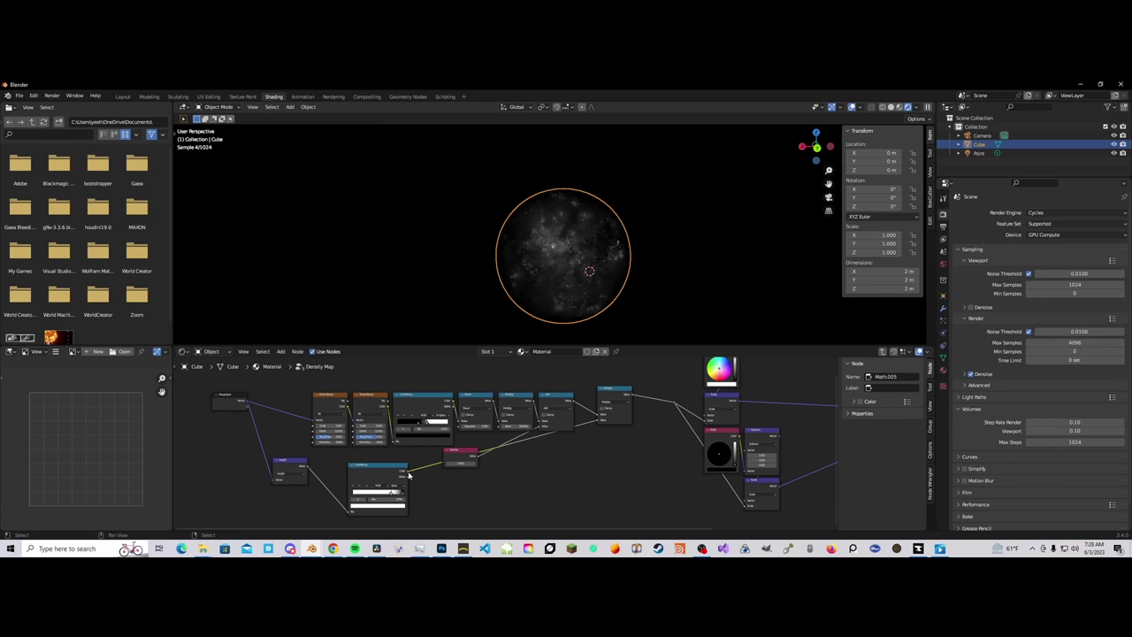
{"action": "left_click", "coordinate": [669, 241]}
Step: Duplicate the Power node and insert it between the new ColorRamp and the final Multiply
{"action": "middle_click_drag", "start_coordinate": [409, 468], "coordinate": [523, 442]}
{"action": "scroll", "coordinate": [522, 445], "scroll_direction": "up", "scroll_amount": 3}
{"action": "scroll", "coordinate": [513, 473], "scroll_direction": "down", "scroll_amount": 1}
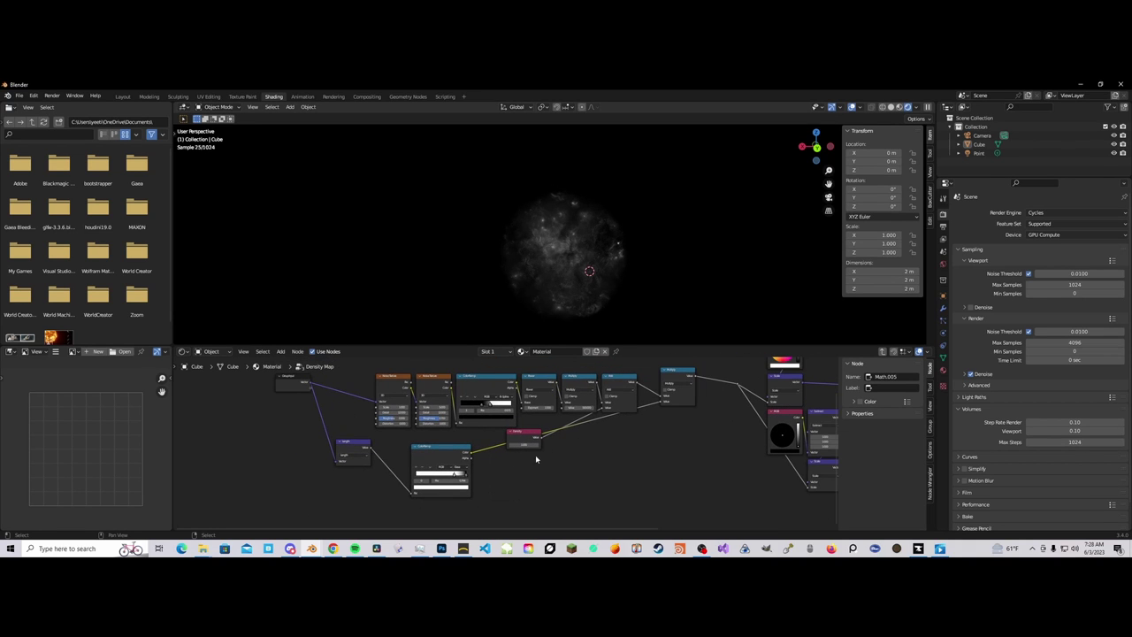
{"action": "left_click", "coordinate": [576, 378]}
{"action": "key", "text": "shift+d"}
{"action": "left_click", "coordinate": [588, 440]}
{"action": "left_click_drag", "start_coordinate": [589, 440], "coordinate": [514, 477]}
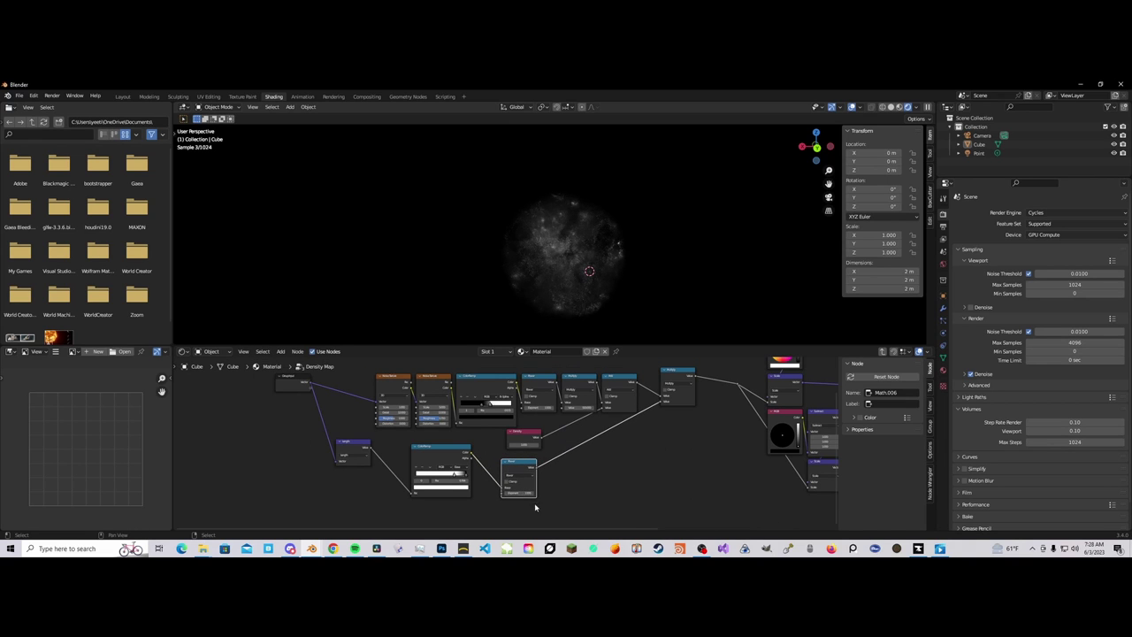
Step: Move the new ColorRamp's white stop toward the gradient's middle and set the new Power node's exponent to 1
{"action": "scroll", "coordinate": [517, 491], "scroll_direction": "up", "scroll_amount": 2}
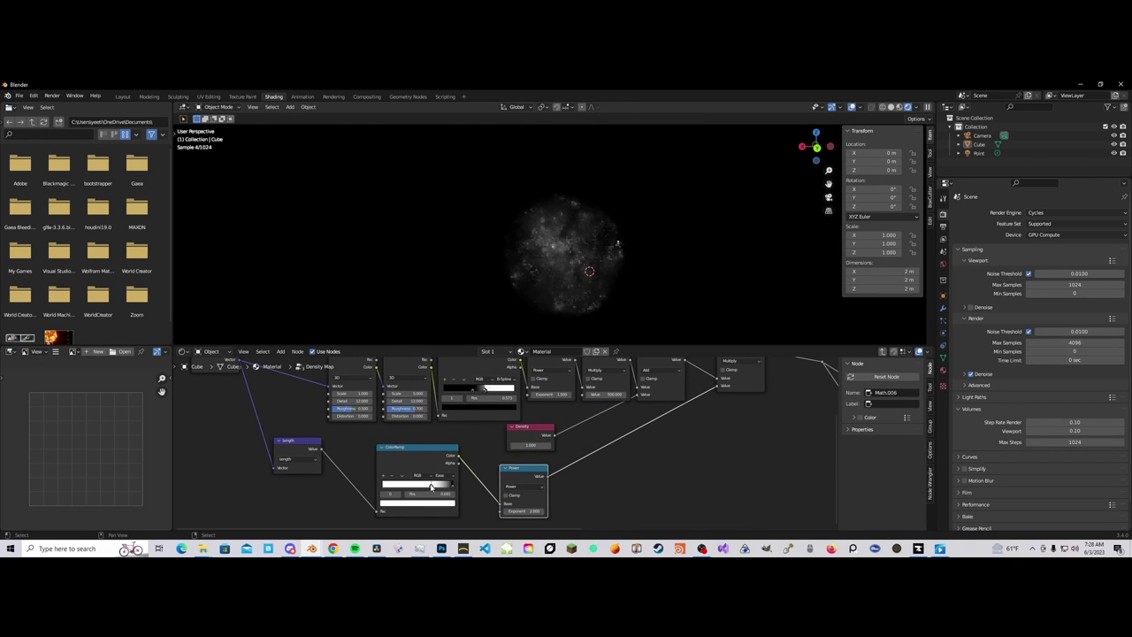
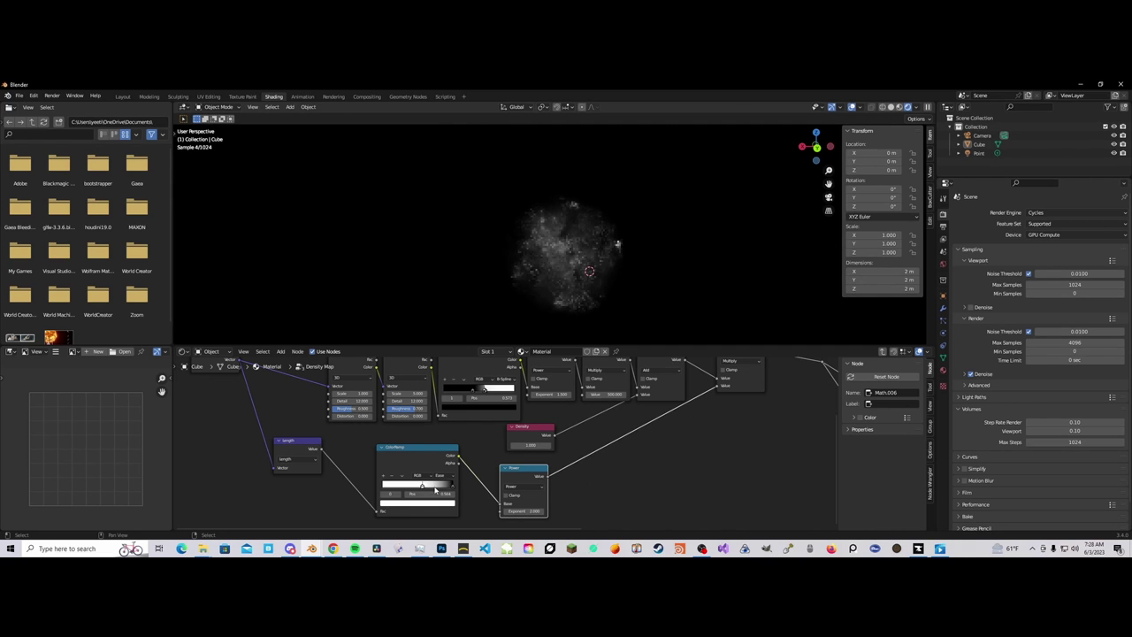
{"action": "type", "text": "1"}
{"action": "key", "text": "Return"}
{"action": "middle_click_drag", "start_coordinate": [593, 291], "coordinate": [551, 251]}
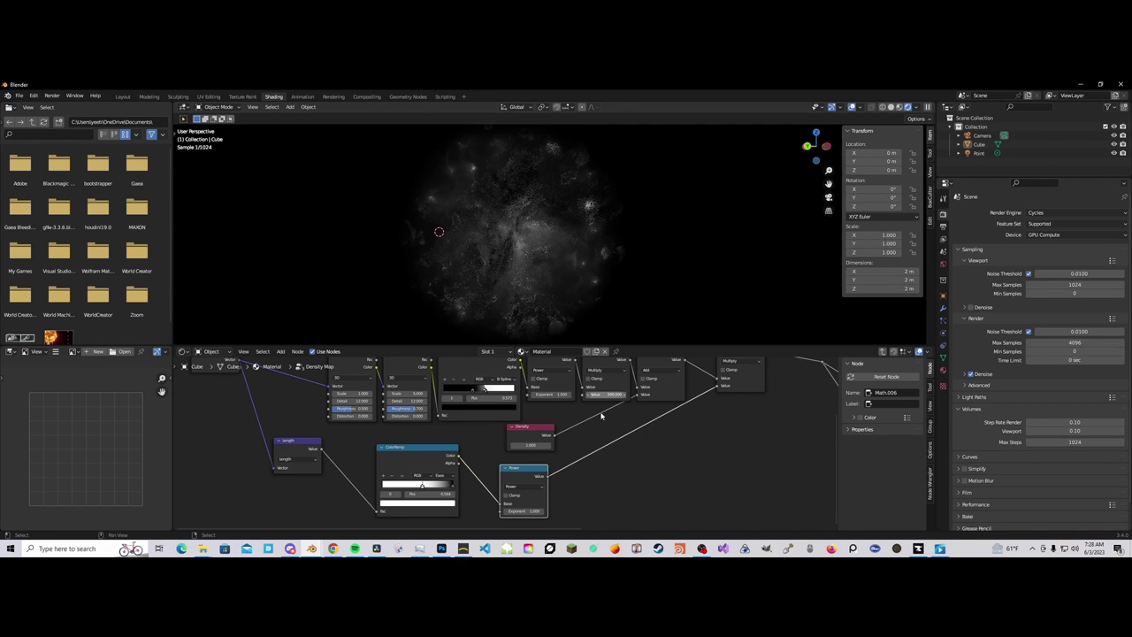
{"action": "scroll", "coordinate": [603, 491], "scroll_direction": "down", "scroll_amount": 5}
{"action": "scroll", "coordinate": [607, 449], "scroll_direction": "up", "scroll_amount": 2}
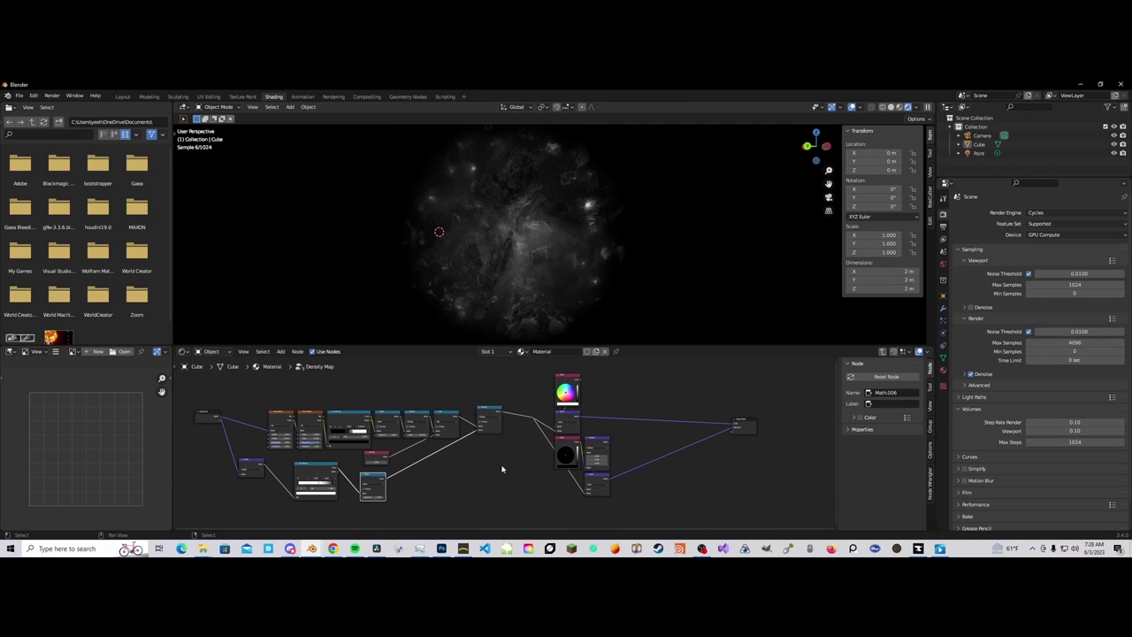
{"action": "middle_click_drag", "start_coordinate": [477, 450], "coordinate": [490, 457]}
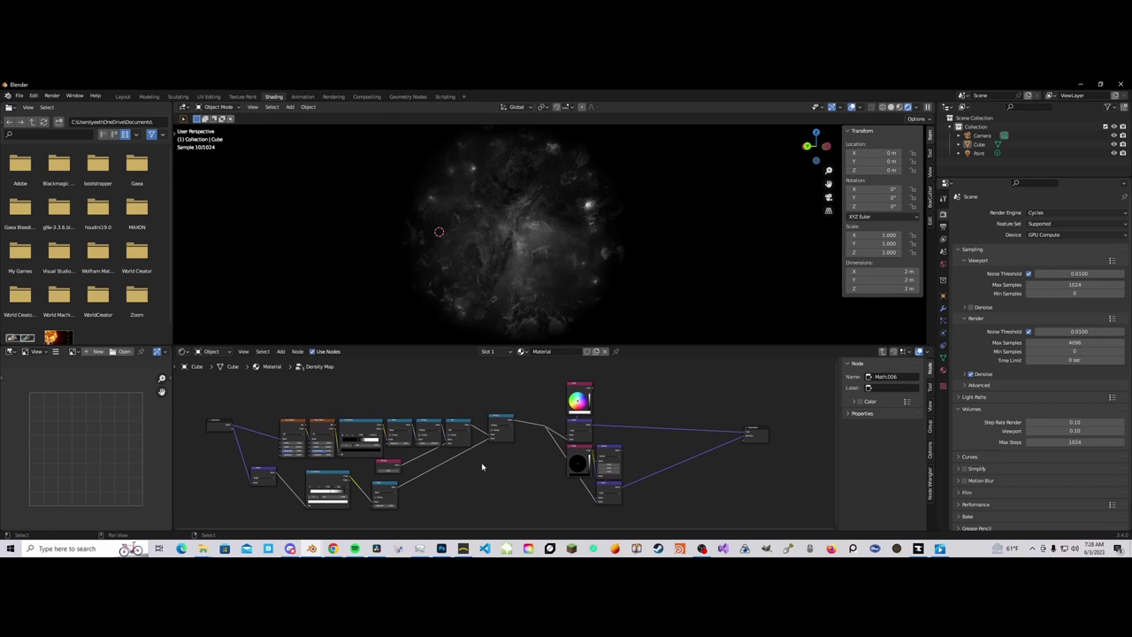
Step: Examine the nebula's spherical falloff up close and from different angles
{"action": "middle_click_drag", "start_coordinate": [557, 309], "coordinate": [553, 263]}
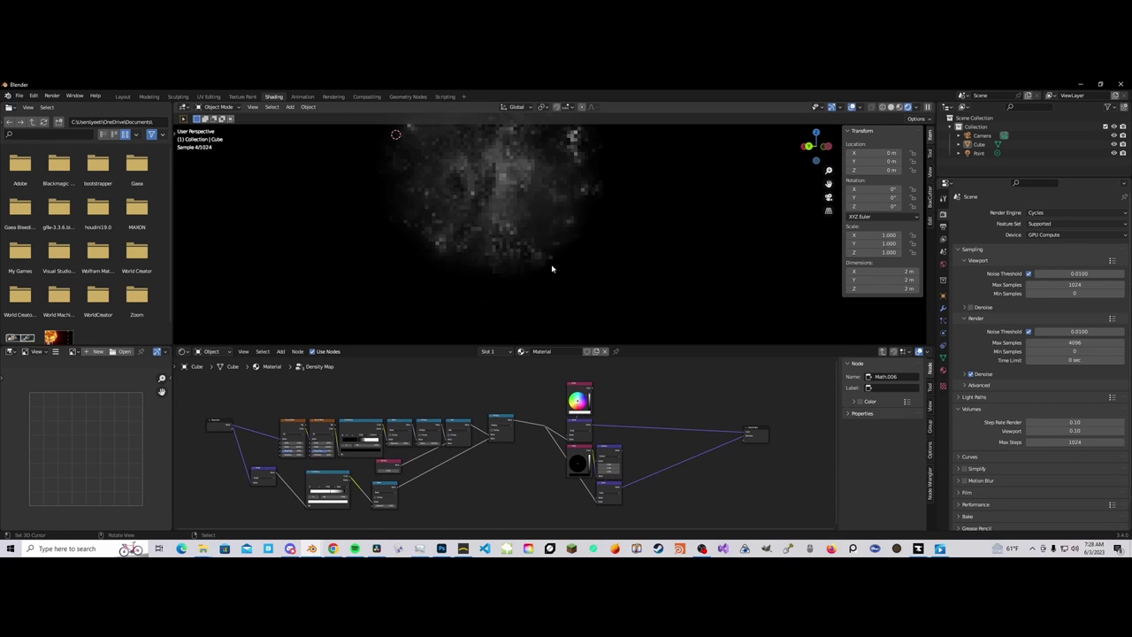
{"action": "scroll", "coordinate": [549, 263], "scroll_direction": "up", "scroll_amount": 2}
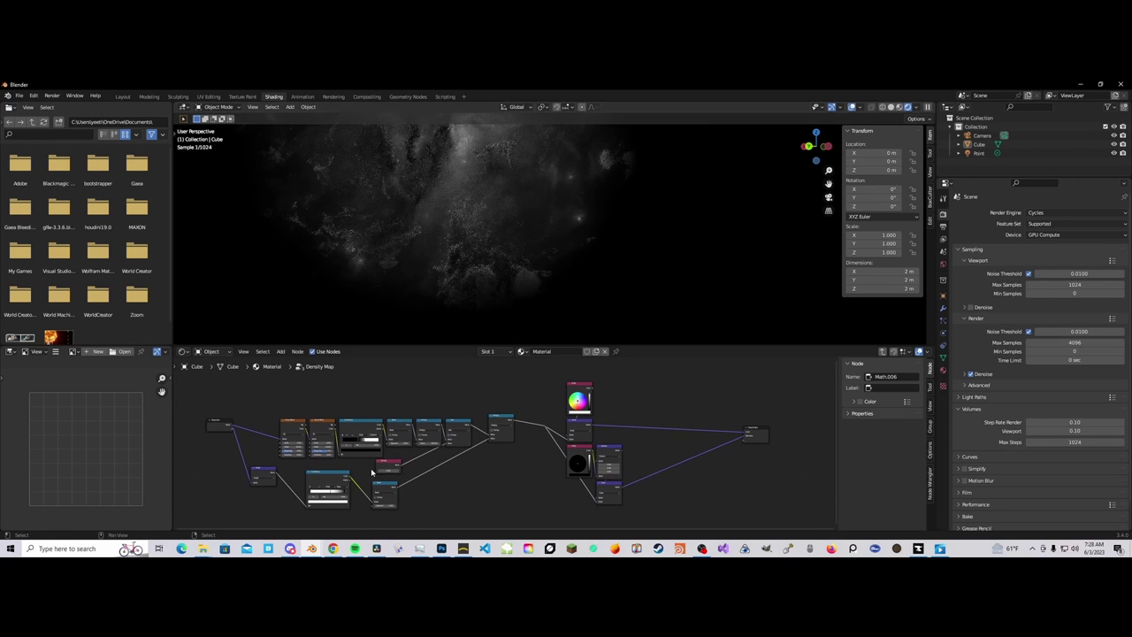
{"action": "scroll", "coordinate": [408, 469], "scroll_direction": "up", "scroll_amount": 2}
{"action": "scroll", "coordinate": [518, 466], "scroll_direction": "up", "scroll_amount": 2}
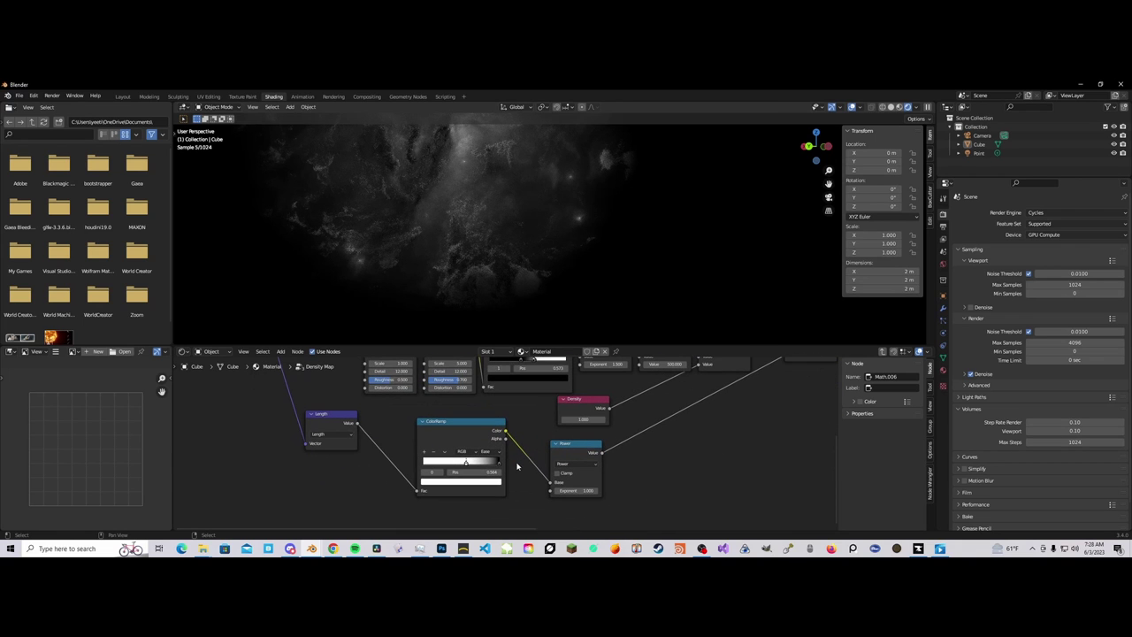
{"action": "scroll", "coordinate": [500, 275], "scroll_direction": "down", "scroll_amount": 4}
{"action": "middle_click_drag", "start_coordinate": [548, 251], "coordinate": [549, 295]}
{"action": "scroll", "coordinate": [536, 428], "scroll_direction": "down", "scroll_amount": 4}
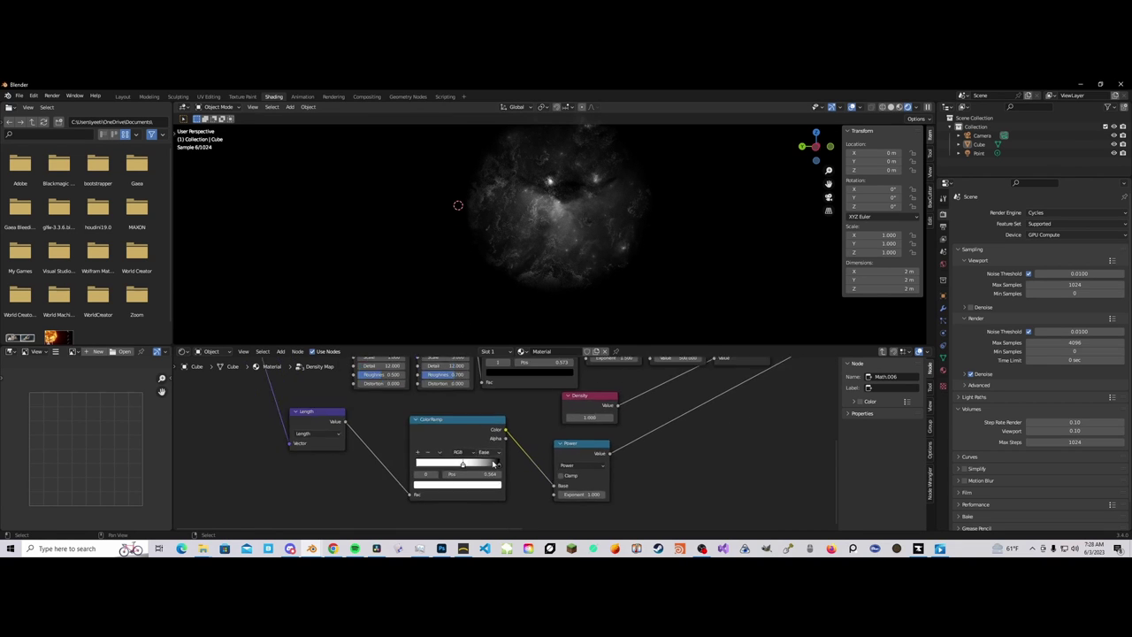
Step: Insert a duplicated Multiply node between the second Noise Texture and its ColorRamp, and connect the falloff ColorRamp's Color to its second input
{"action": "left_click_drag", "start_coordinate": [371, 453], "coordinate": [325, 472]}
{"action": "left_click", "coordinate": [469, 478]}
{"action": "left_click_drag", "start_coordinate": [469, 478], "coordinate": [410, 490]}
{"action": "left_click_drag", "start_coordinate": [367, 379], "coordinate": [471, 423]}
{"action": "left_click_drag", "start_coordinate": [467, 382], "coordinate": [397, 382]}
{"action": "left_click", "coordinate": [646, 383]}
{"action": "key", "text": "ctrl+c"}
{"action": "key", "text": "ctrl+v"}
{"action": "left_click_drag", "start_coordinate": [469, 402], "coordinate": [441, 432]}
{"action": "left_click_drag", "start_coordinate": [453, 479], "coordinate": [456, 472]}
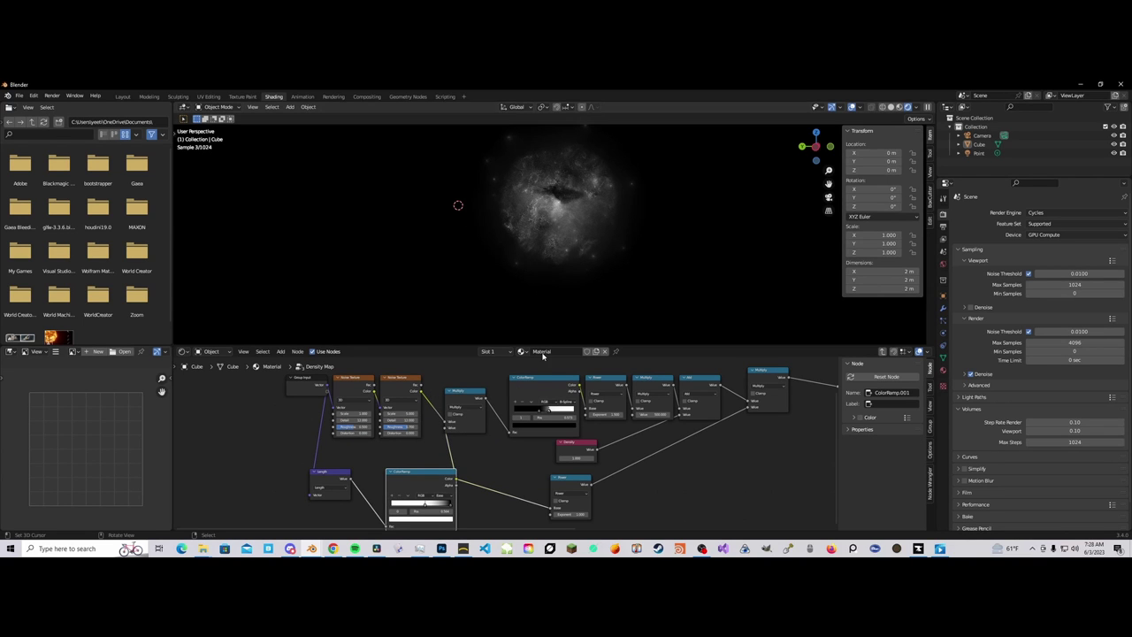
Step: Move the falloff ColorRamp down, away from the noise nodes above it
{"action": "scroll", "coordinate": [511, 447], "scroll_direction": "down", "scroll_amount": 2}
{"action": "scroll", "coordinate": [442, 433], "scroll_direction": "up", "scroll_amount": 3}
{"action": "middle_click_drag", "start_coordinate": [454, 491], "coordinate": [492, 415]}
{"action": "left_click_drag", "start_coordinate": [493, 415], "coordinate": [483, 465]}
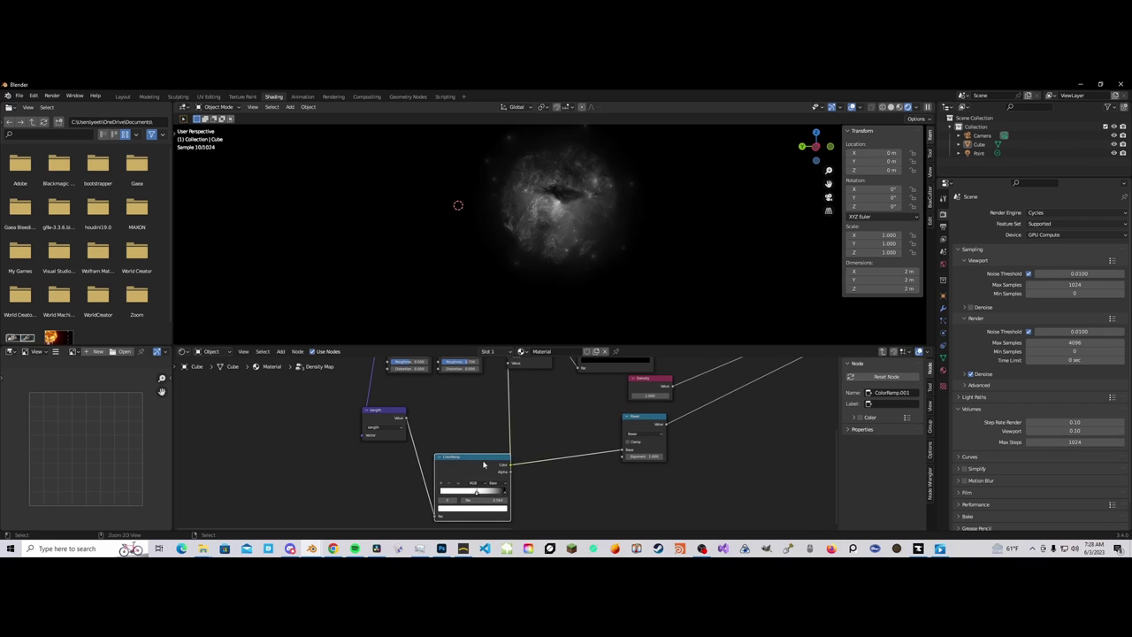
Step: Remove the final Multiply node after Add while keeping the links, and shift the Add node into its place
{"action": "scroll", "coordinate": [574, 441], "scroll_direction": "down", "scroll_amount": 4}
{"action": "middle_click_drag", "start_coordinate": [691, 387], "coordinate": [567, 435]}
{"action": "scroll", "coordinate": [568, 435], "scroll_direction": "up", "scroll_amount": 3}
{"action": "left_click", "coordinate": [674, 377]}
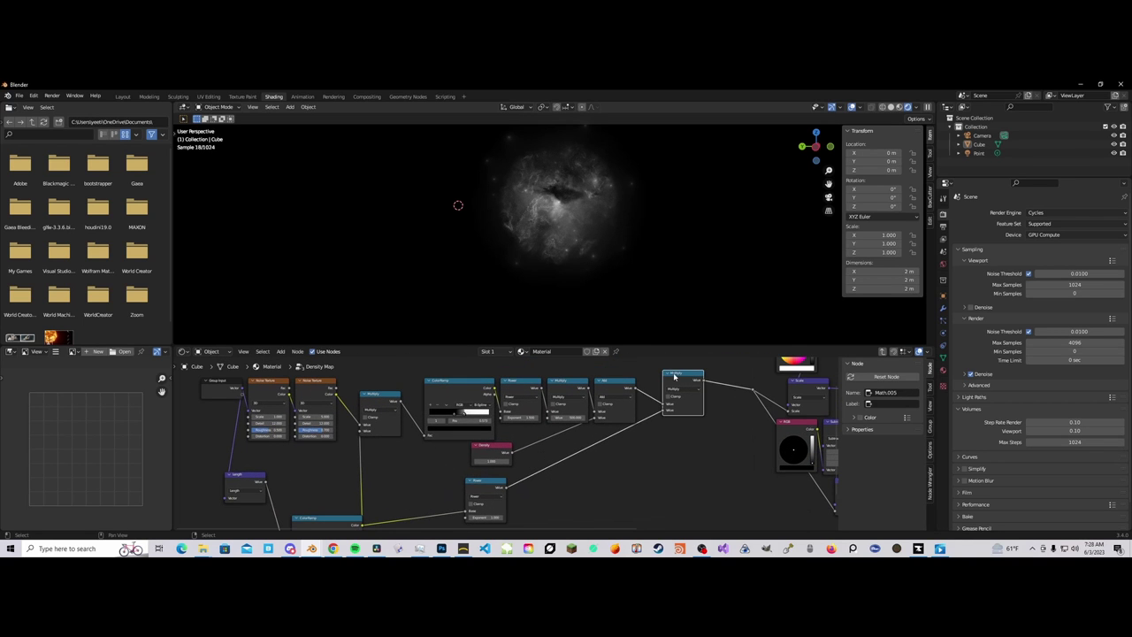
{"action": "key", "text": "ctrl+x"}
{"action": "left_click_drag", "start_coordinate": [617, 391], "coordinate": [669, 391]}
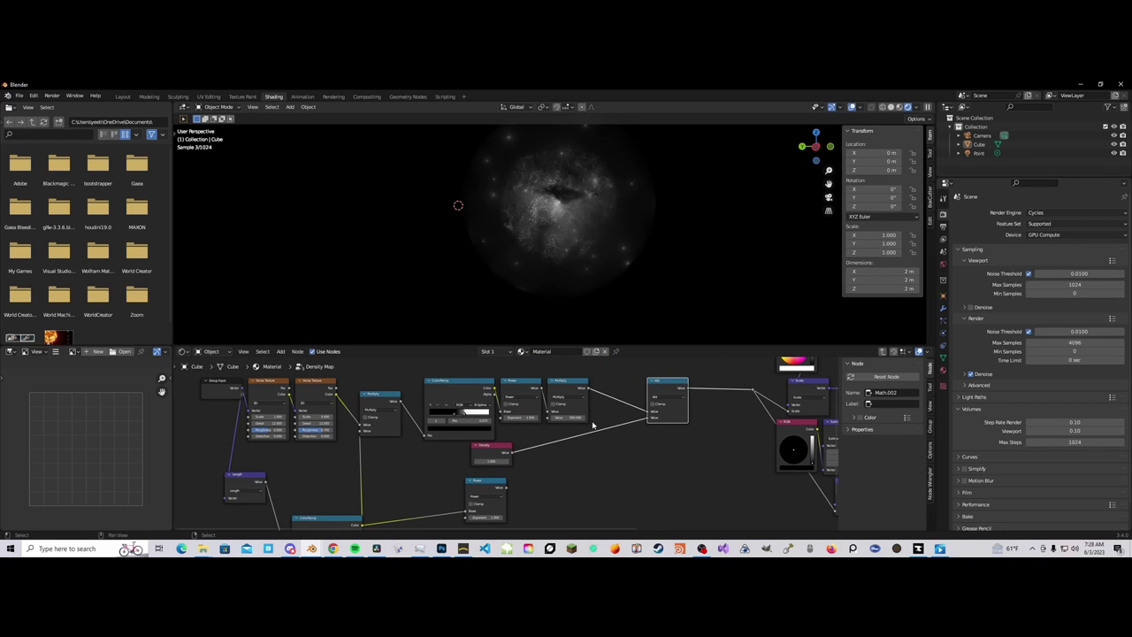
Step: Insert a duplicate of Add between Density and Add, set to Multiply, with the falloff Power node feeding its second input
{"action": "key", "text": "shift+d"}
{"action": "left_click", "coordinate": [568, 439]}
{"action": "left_click", "coordinate": [566, 444]}
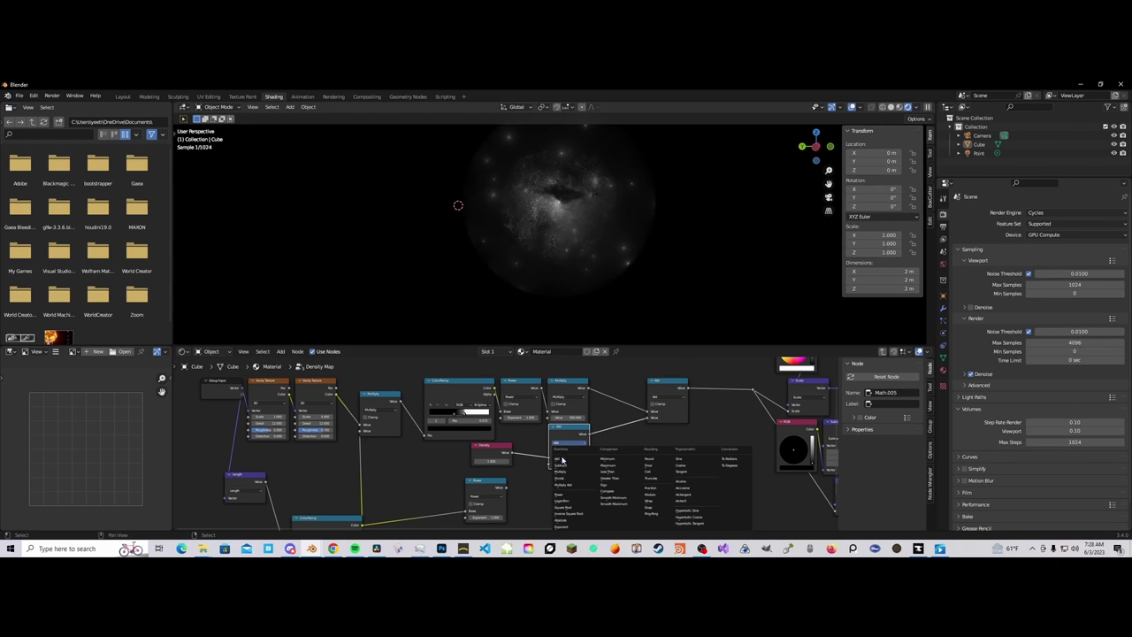
{"action": "left_click", "coordinate": [562, 473]}
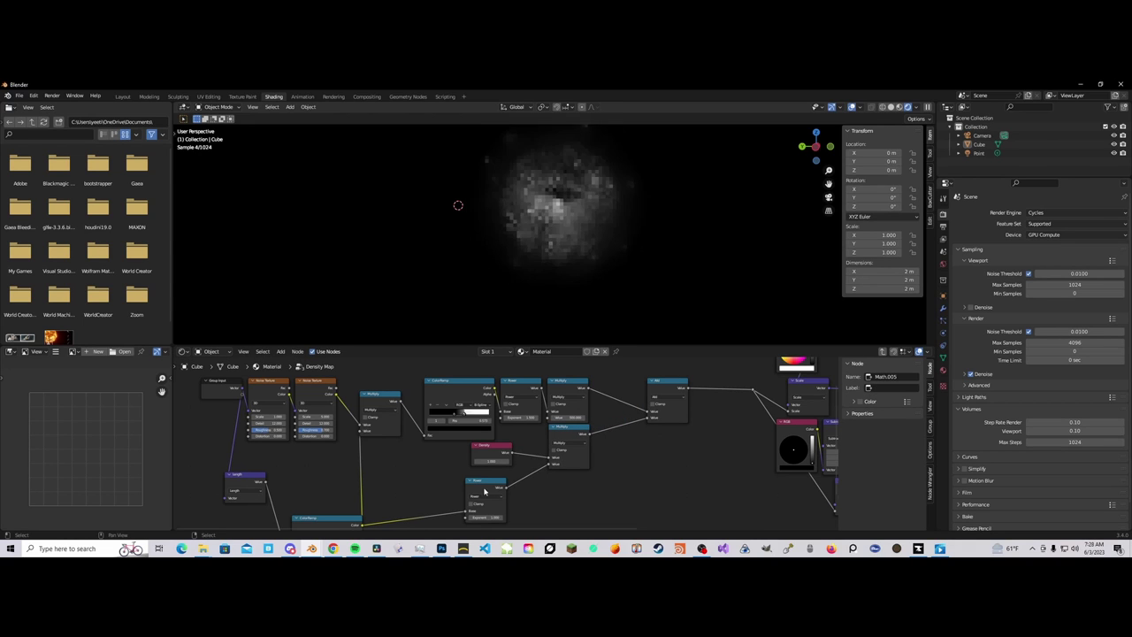
Step: Duplicate the falloff ColorRamp with its Length link and connect the copy's Color to the second input of the Multiply after the noise textures
{"action": "scroll", "coordinate": [441, 447], "scroll_direction": "up", "scroll_amount": 1}
{"action": "middle_click_drag", "start_coordinate": [441, 448], "coordinate": [591, 356]}
{"action": "left_click_drag", "start_coordinate": [489, 449], "coordinate": [488, 479]}
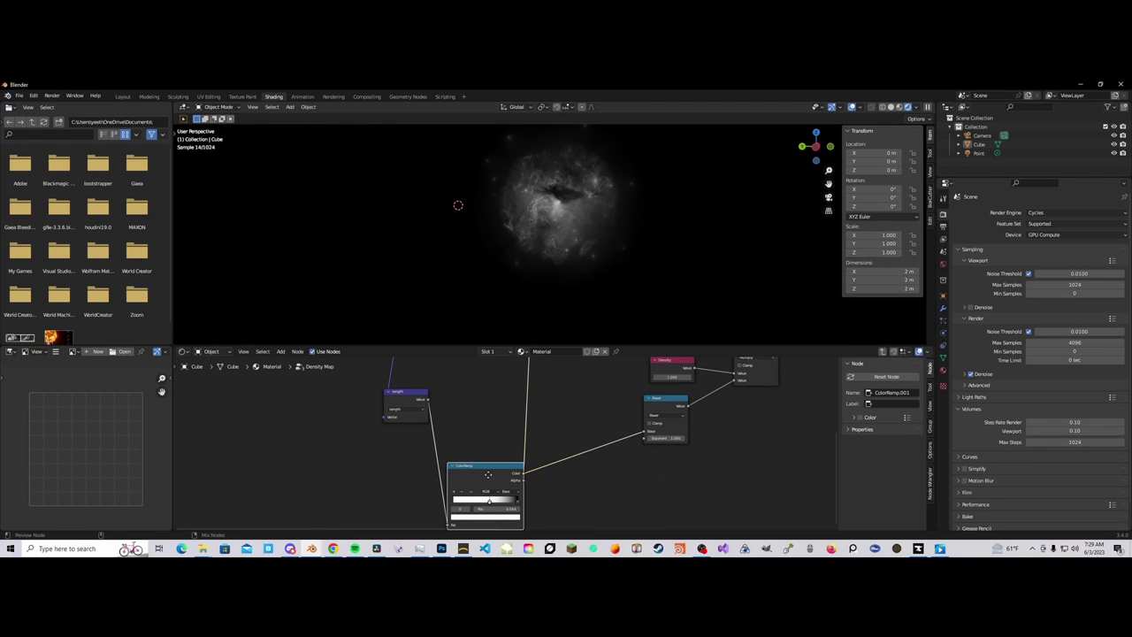
{"action": "key", "text": "ctrl+shift+d"}
{"action": "left_click", "coordinate": [482, 386]}
{"action": "middle_click_drag", "start_coordinate": [560, 398], "coordinate": [539, 470]}
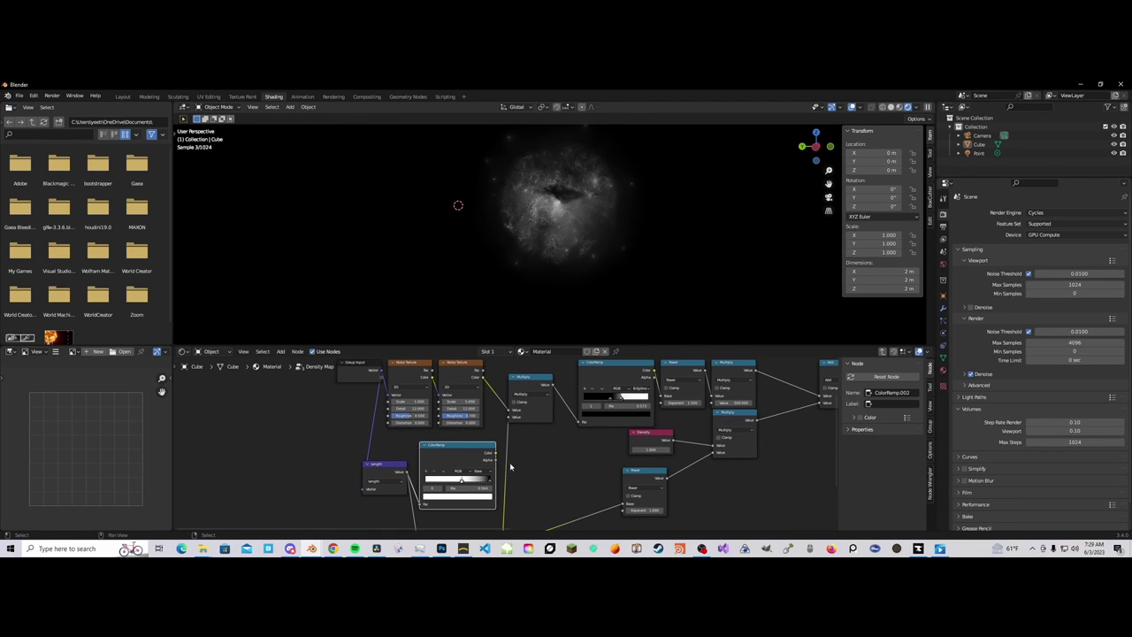
{"action": "left_click_drag", "start_coordinate": [496, 453], "coordinate": [508, 410]}
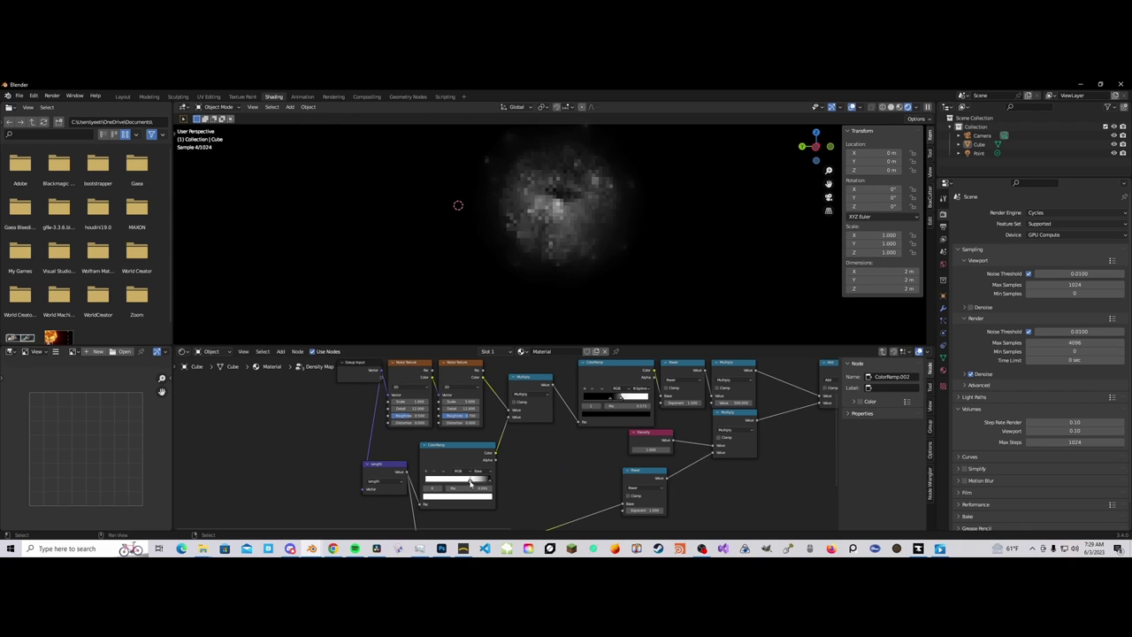
Step: Slide the duplicated ColorRamp's white stop closer to its black stop
{"action": "left_click_drag", "start_coordinate": [471, 484], "coordinate": [471, 485]}
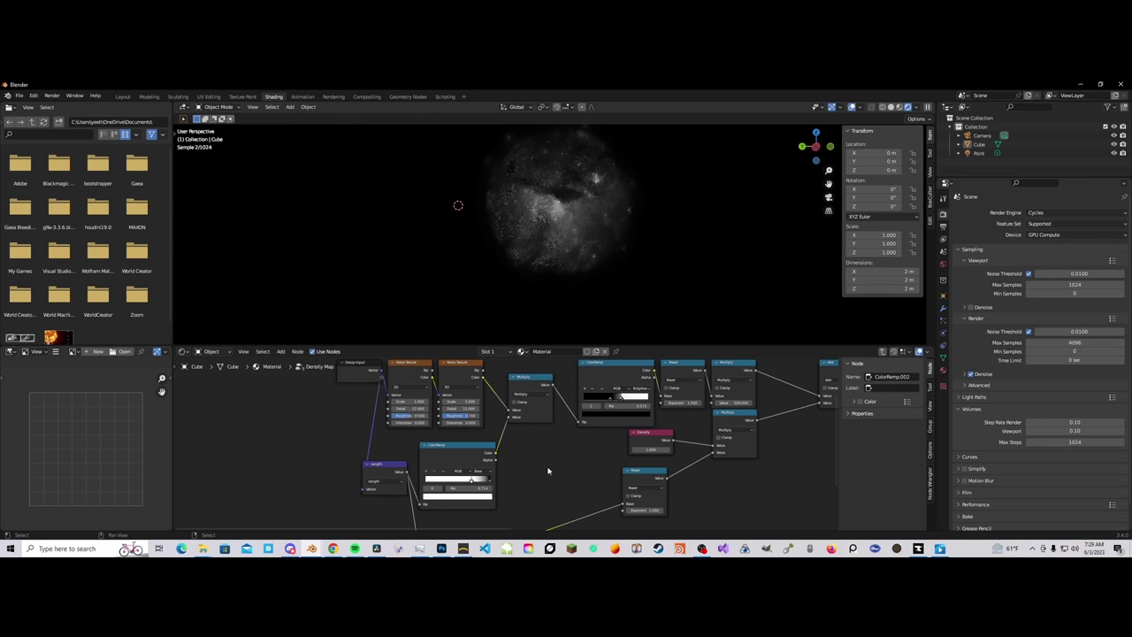
{"action": "middle_click_drag", "start_coordinate": [575, 438], "coordinate": [540, 473]}
{"action": "middle_click_drag", "start_coordinate": [521, 232], "coordinate": [543, 257]}
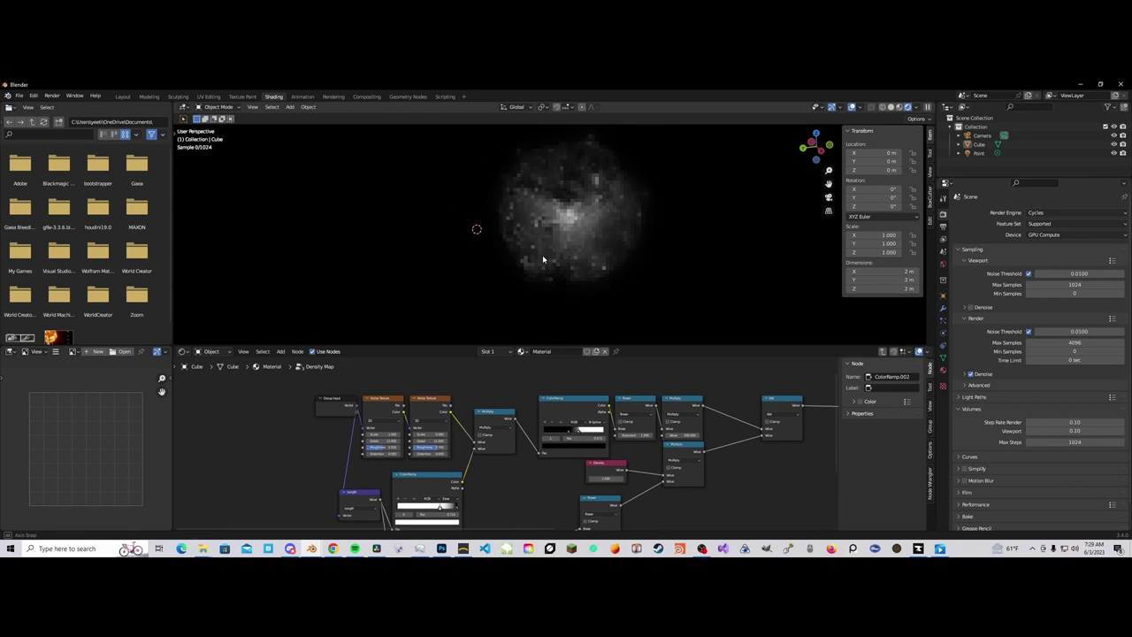
Step: Remove the duplicated ColorRamp and the Multiply node that follows the second Noise Texture, keeping the noise chain linked
{"action": "scroll", "coordinate": [526, 427], "scroll_direction": "down", "scroll_amount": 2}
{"action": "middle_click_drag", "start_coordinate": [495, 463], "coordinate": [517, 418]}
{"action": "scroll", "coordinate": [548, 400], "scroll_direction": "up", "scroll_amount": 3}
{"action": "left_click", "coordinate": [485, 409]}
{"action": "key", "text": "ctrl+x"}
{"action": "scroll", "coordinate": [502, 433], "scroll_direction": "down", "scroll_amount": 3}
{"action": "left_click", "coordinate": [529, 386]}
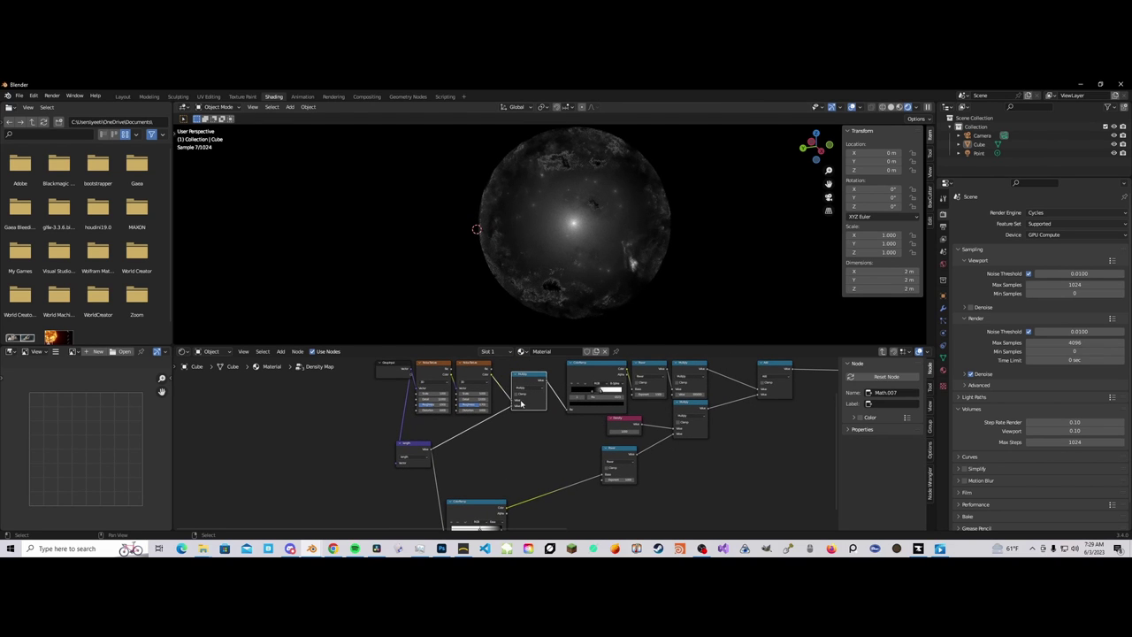
{"action": "scroll", "coordinate": [502, 375], "scroll_direction": "up", "scroll_amount": 2}
{"action": "middle_click_drag", "start_coordinate": [525, 388], "coordinate": [510, 427]}
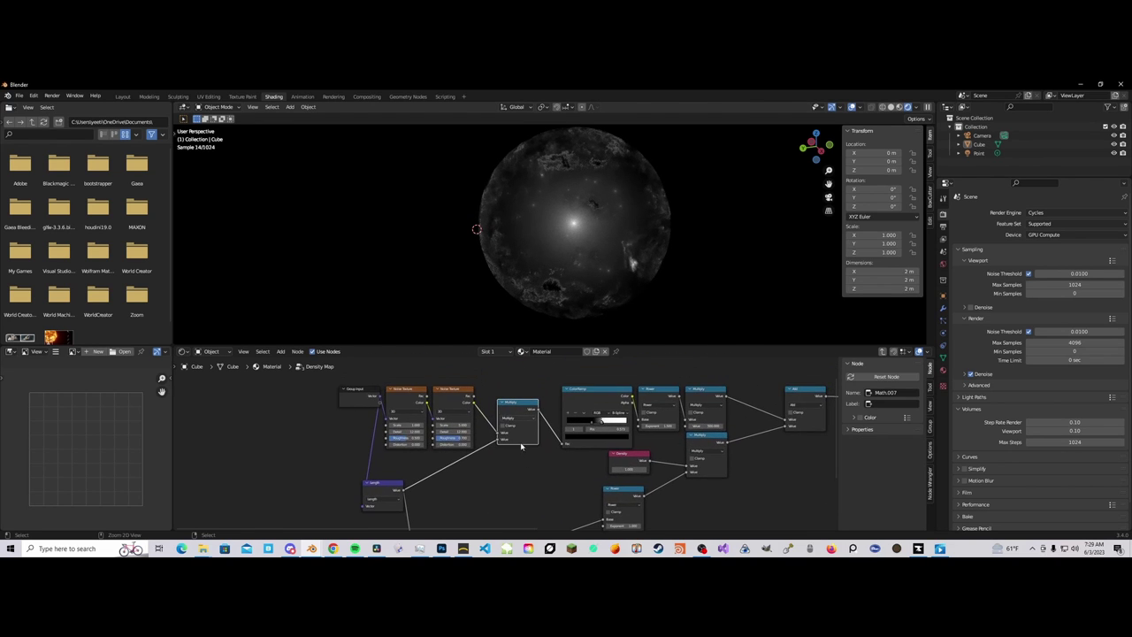
{"action": "key", "text": "ctrl+x"}
Step: Remove the Multiply node between Density and Add, and move Add back beside the preceding Multiply
{"action": "scroll", "coordinate": [515, 451], "scroll_direction": "down", "scroll_amount": 3}
{"action": "scroll", "coordinate": [611, 418], "scroll_direction": "up", "scroll_amount": 3}
{"action": "middle_click_drag", "start_coordinate": [657, 444], "coordinate": [532, 453]}
{"action": "left_click", "coordinate": [659, 411]}
{"action": "key", "text": "ctrl+x"}
{"action": "left_click_drag", "start_coordinate": [636, 390], "coordinate": [588, 388]}
Step: Duplicate the Multiply node, insert it after Add, and connect the falloff Power's Value to its second input
{"action": "left_click", "coordinate": [554, 387]}
{"action": "key", "text": "shift+d"}
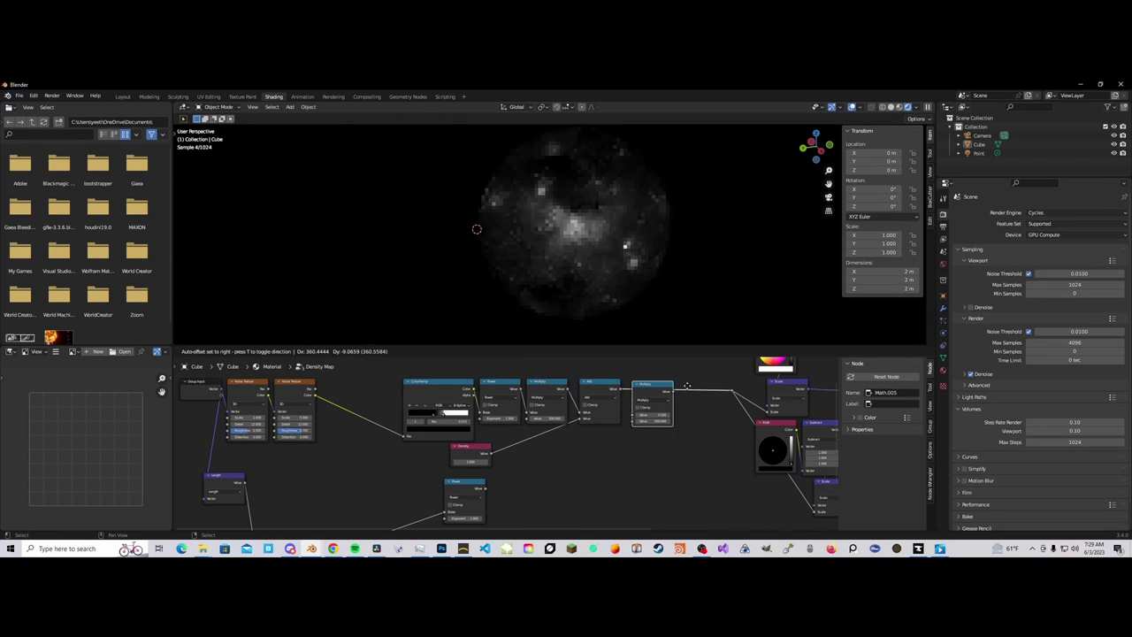
{"action": "left_click", "coordinate": [693, 387]}
{"action": "left_click_drag", "start_coordinate": [668, 422], "coordinate": [484, 488]}
{"action": "left_click_drag", "start_coordinate": [680, 387], "coordinate": [645, 389]}
Step: Move Group Input away from the noise nodes, join its Vector links through a reroute, and move Length closer to the reroute
{"action": "scroll", "coordinate": [556, 457], "scroll_direction": "down", "scroll_amount": 1}
{"action": "scroll", "coordinate": [512, 426], "scroll_direction": "down", "scroll_amount": 2}
{"action": "middle_click_drag", "start_coordinate": [308, 420], "coordinate": [533, 427]}
{"action": "scroll", "coordinate": [533, 427], "scroll_direction": "up", "scroll_amount": 3}
{"action": "left_click_drag", "start_coordinate": [478, 380], "coordinate": [308, 397]}
{"action": "right_click_drag", "start_coordinate": [424, 376], "coordinate": [352, 502], "text": "shift"}
{"action": "scroll", "coordinate": [365, 470], "scroll_direction": "down", "scroll_amount": 3}
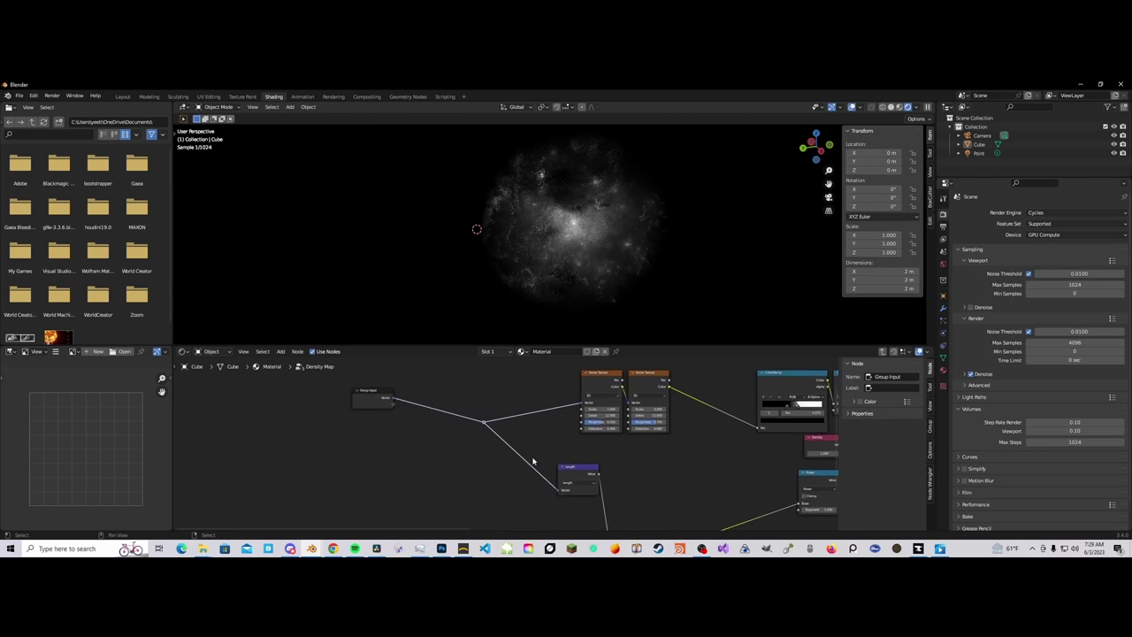
{"action": "left_click_drag", "start_coordinate": [547, 464], "coordinate": [509, 478]}
Step: Duplicate the Length node, insert the copy between the reroute and the first Noise Texture, and set its operation to Scale
{"action": "middle_click_drag", "start_coordinate": [667, 449], "coordinate": [607, 475]}
{"action": "key", "text": "shift+d"}
{"action": "left_click", "coordinate": [466, 460]}
{"action": "scroll", "coordinate": [465, 461], "scroll_direction": "up", "scroll_amount": 1}
{"action": "left_click", "coordinate": [434, 403]}
{"action": "left_click", "coordinate": [443, 461]}
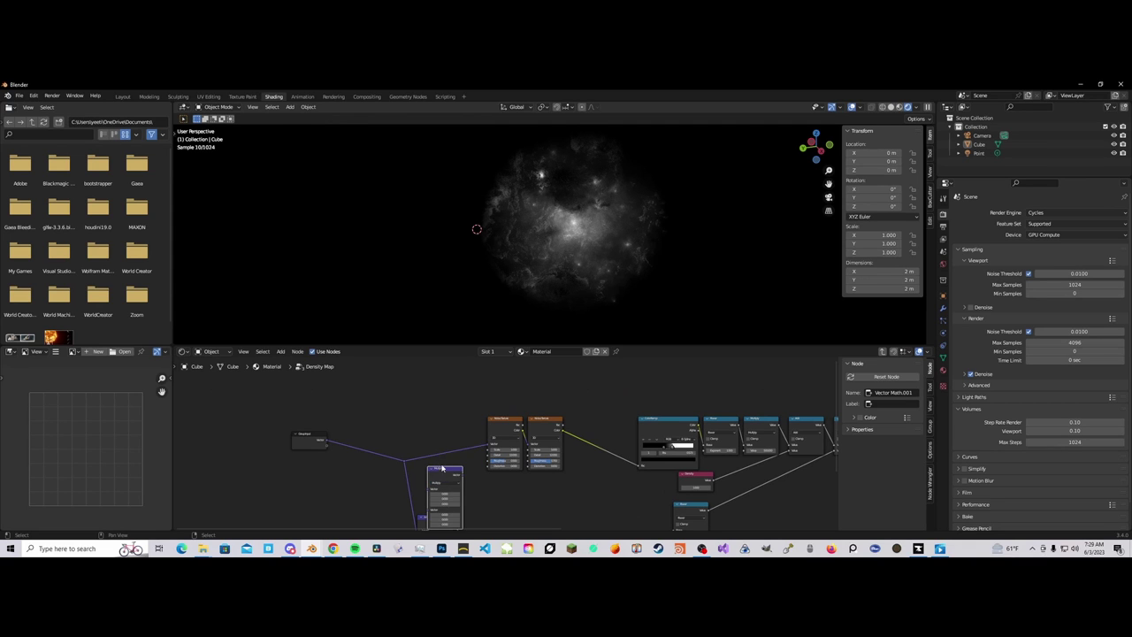
{"action": "left_click", "coordinate": [446, 450]}
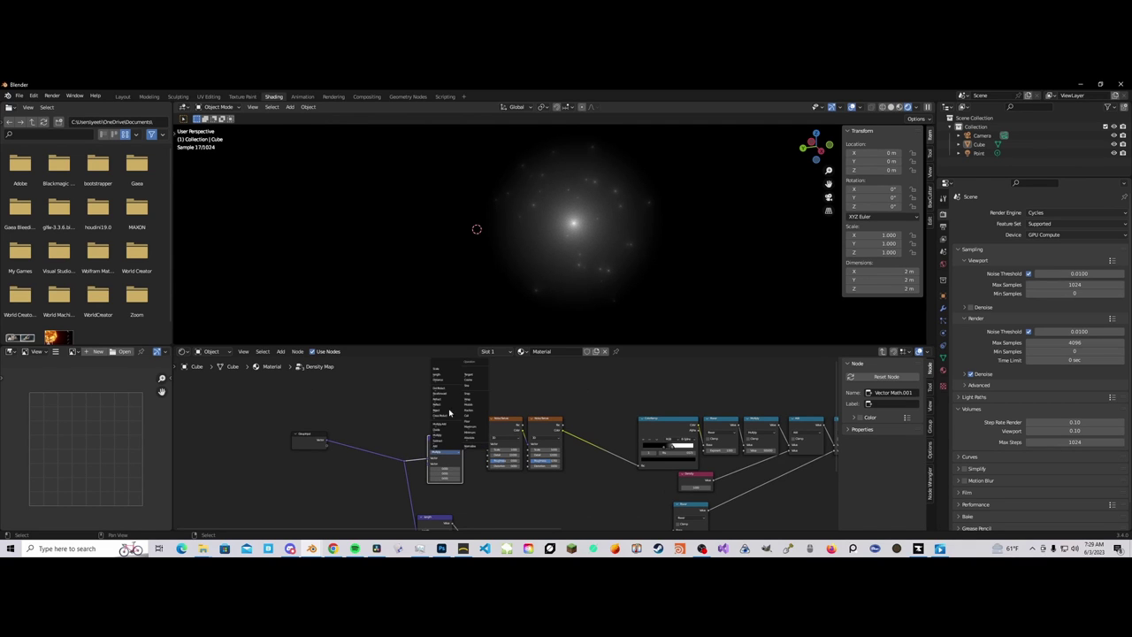
{"action": "left_click", "coordinate": [449, 373]}
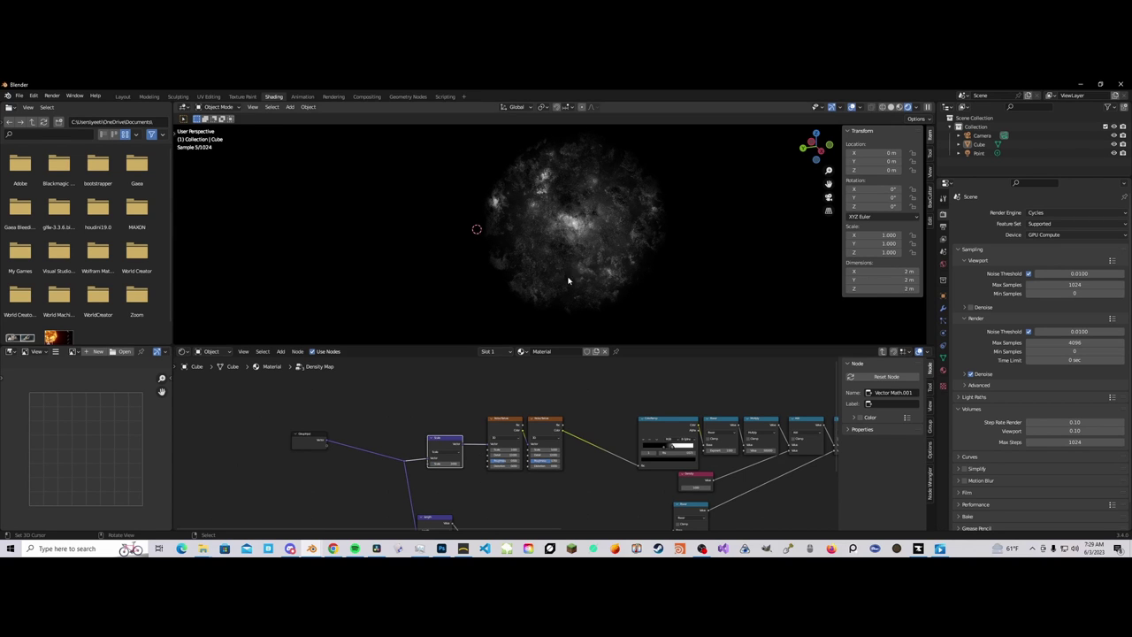
Step: Adjust the new Scale node's factor in small increments to change the size of the nebula's noise detail
{"action": "scroll", "coordinate": [486, 473], "scroll_direction": "up", "scroll_amount": 2}
{"action": "left_click", "coordinate": [413, 471]}
{"action": "left_click", "coordinate": [413, 470]}
{"action": "left_click", "coordinate": [414, 471]}
{"action": "left_click", "coordinate": [413, 471]}
{"action": "left_click", "coordinate": [413, 470]}
{"action": "left_click", "coordinate": [413, 470]}
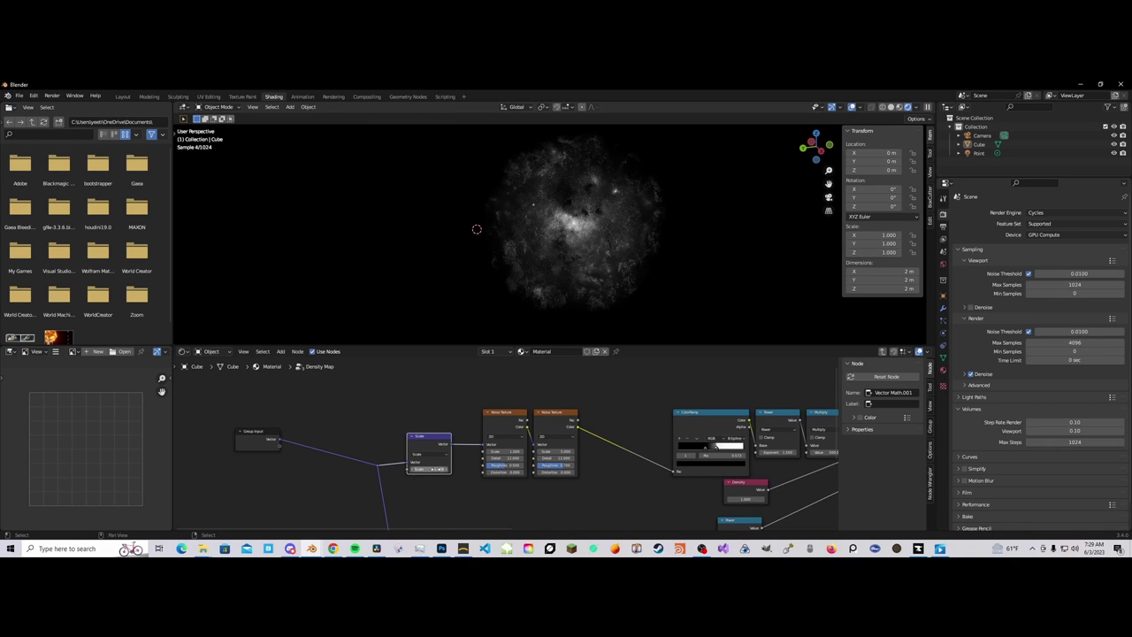
Step: Spread out the start of the density graph by repositioning Group Input and the reroute ahead of Scale and Length
{"action": "scroll", "coordinate": [504, 443], "scroll_direction": "down", "scroll_amount": 5}
{"action": "middle_click_drag", "start_coordinate": [428, 453], "coordinate": [552, 456]}
{"action": "scroll", "coordinate": [551, 457], "scroll_direction": "up", "scroll_amount": 3}
{"action": "left_click_drag", "start_coordinate": [437, 442], "coordinate": [352, 442]}
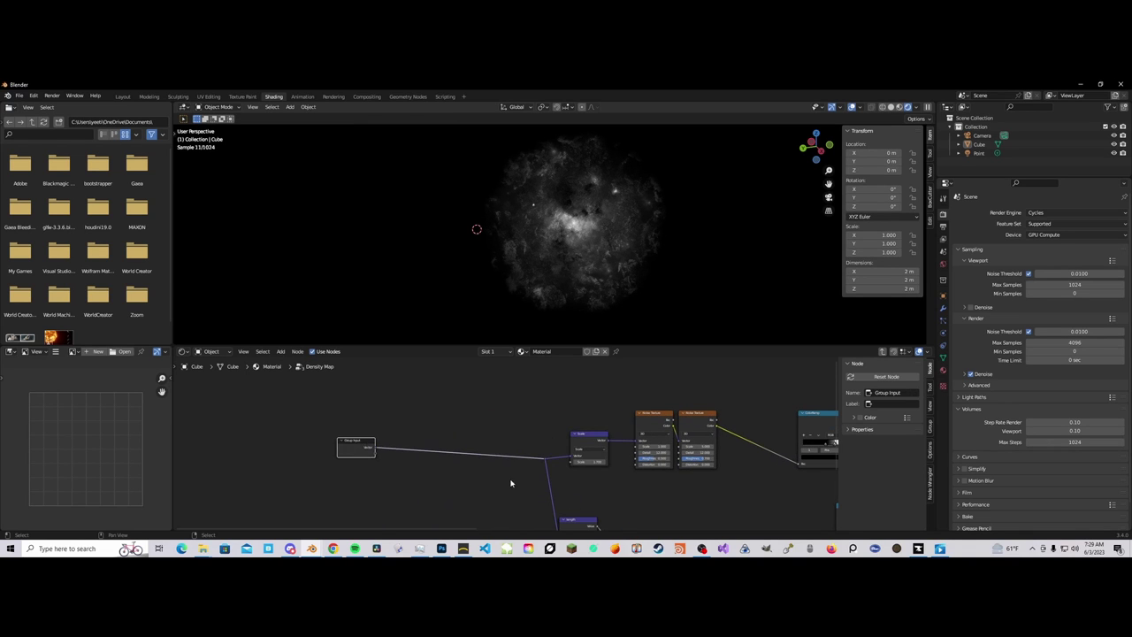
{"action": "scroll", "coordinate": [486, 475], "scroll_direction": "down", "scroll_amount": 2}
{"action": "key", "text": "g"}
{"action": "left_click", "coordinate": [419, 460]}
{"action": "left_click_drag", "start_coordinate": [379, 424], "coordinate": [265, 447]}
{"action": "left_click_drag", "start_coordinate": [348, 418], "coordinate": [469, 473]}
{"action": "key", "text": "g"}
{"action": "left_click", "coordinate": [433, 459]}
{"action": "middle_click_drag", "start_coordinate": [433, 459], "coordinate": [463, 480]}
{"action": "scroll", "coordinate": [463, 480], "scroll_direction": "up", "scroll_amount": 2}
{"action": "scroll", "coordinate": [490, 487], "scroll_direction": "down", "scroll_amount": 2}
{"action": "scroll", "coordinate": [341, 462], "scroll_direction": "up", "scroll_amount": 1}
{"action": "left_click", "coordinate": [301, 469]}
Step: Set the RGB node above the upper Scale node to light blue and shift it into line with that node
{"action": "scroll", "coordinate": [697, 417], "scroll_direction": "down", "scroll_amount": 5}
{"action": "scroll", "coordinate": [437, 449], "scroll_direction": "up", "scroll_amount": 3}
{"action": "middle_click_drag", "start_coordinate": [723, 438], "coordinate": [540, 446]}
{"action": "scroll", "coordinate": [437, 451], "scroll_direction": "up", "scroll_amount": 1}
{"action": "scroll", "coordinate": [518, 443], "scroll_direction": "up", "scroll_amount": 4}
{"action": "middle_click_drag", "start_coordinate": [504, 409], "coordinate": [506, 447]}
{"action": "scroll", "coordinate": [507, 447], "scroll_direction": "up", "scroll_amount": 2}
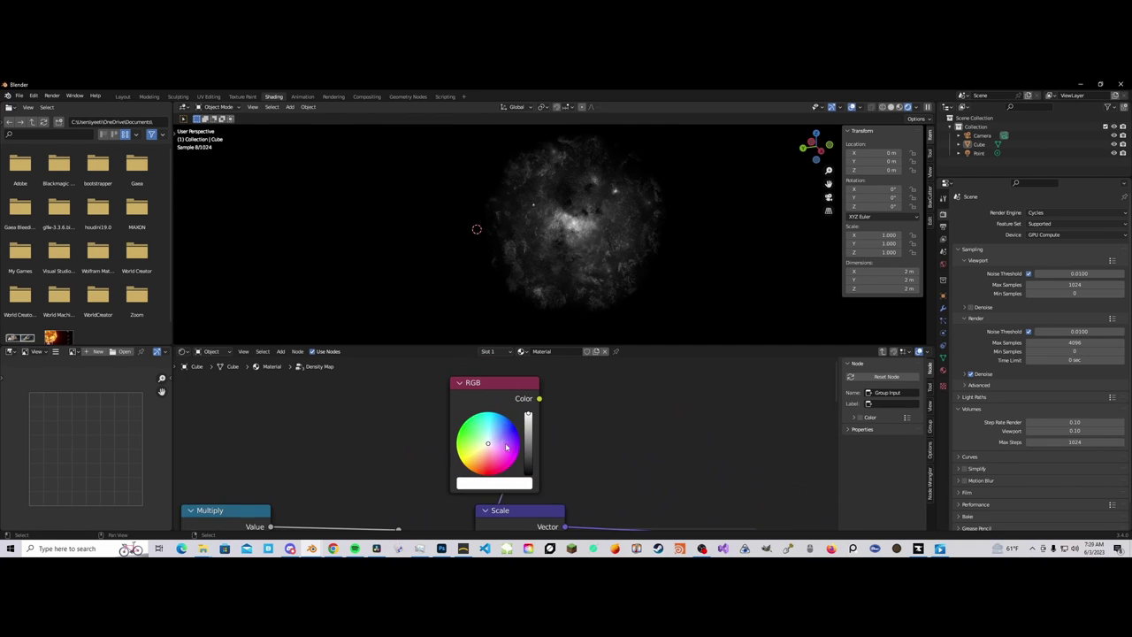
{"action": "left_click", "coordinate": [494, 431]}
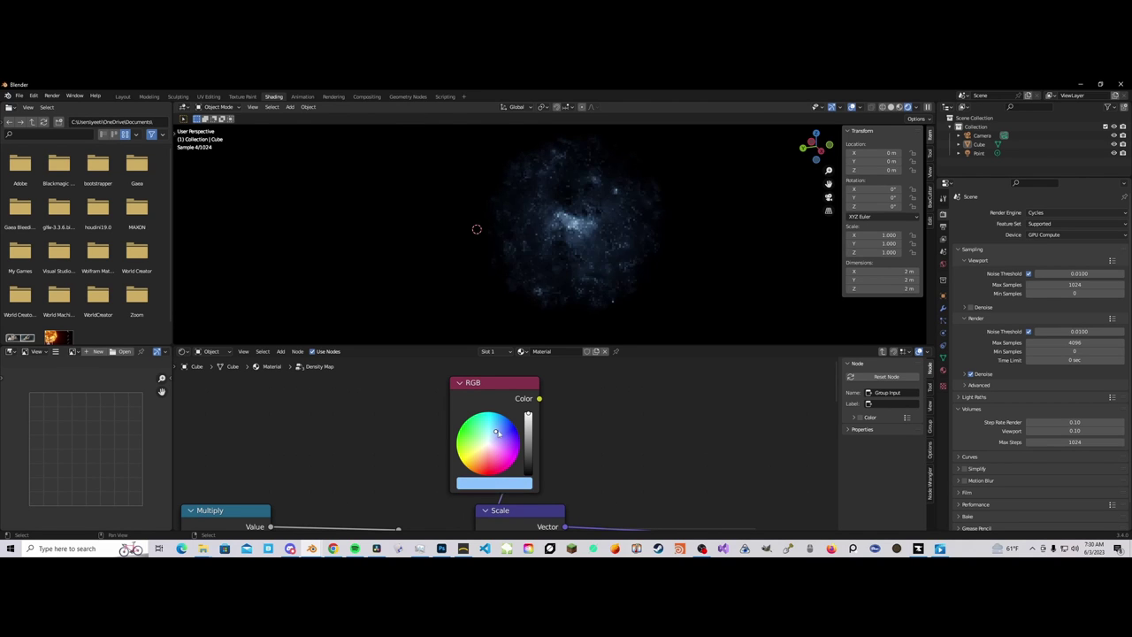
{"action": "scroll", "coordinate": [508, 420], "scroll_direction": "down", "scroll_amount": 2}
{"action": "left_click_drag", "start_coordinate": [493, 401], "coordinate": [509, 401]}
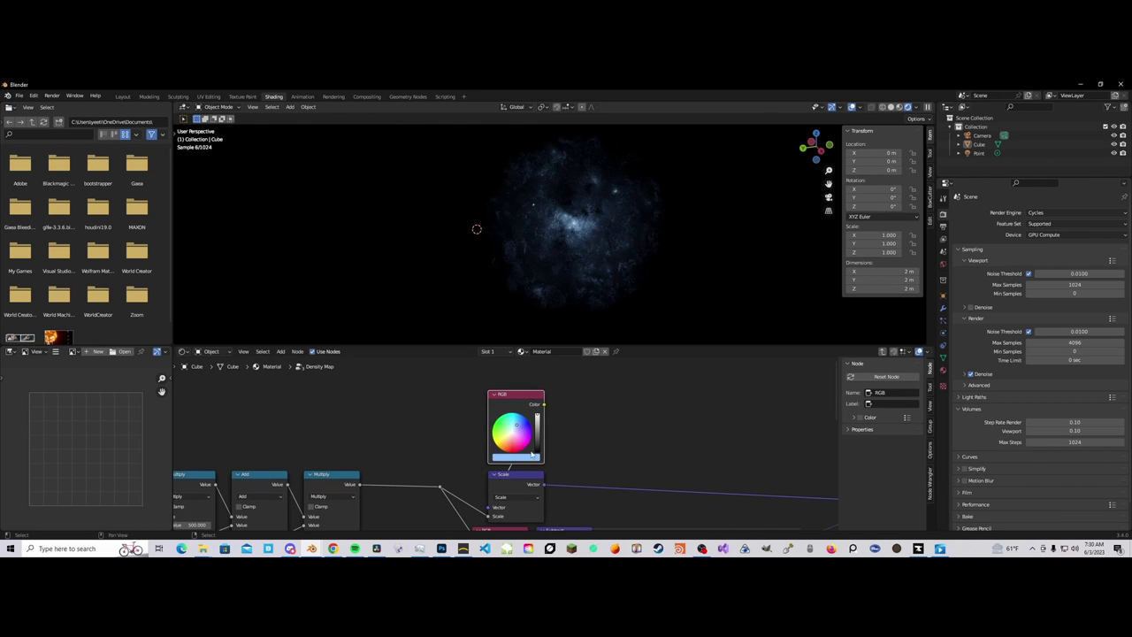
Step: Set the RGB node feeding Subtract to a brighter tan colour and check the tinted nebula from another angle
{"action": "scroll", "coordinate": [528, 437], "scroll_direction": "down", "scroll_amount": 5}
{"action": "middle_click_drag", "start_coordinate": [579, 484], "coordinate": [576, 445]}
{"action": "scroll", "coordinate": [521, 491], "scroll_direction": "up", "scroll_amount": 5}
{"action": "left_click", "coordinate": [527, 494]}
{"action": "mouse_move", "coordinate": [505, 496]}
{"action": "left_mouse_down"}
{"action": "mouse_move", "coordinate": [502, 468]}
{"action": "mouse_move", "coordinate": [503, 491]}
{"action": "left_mouse_up"}
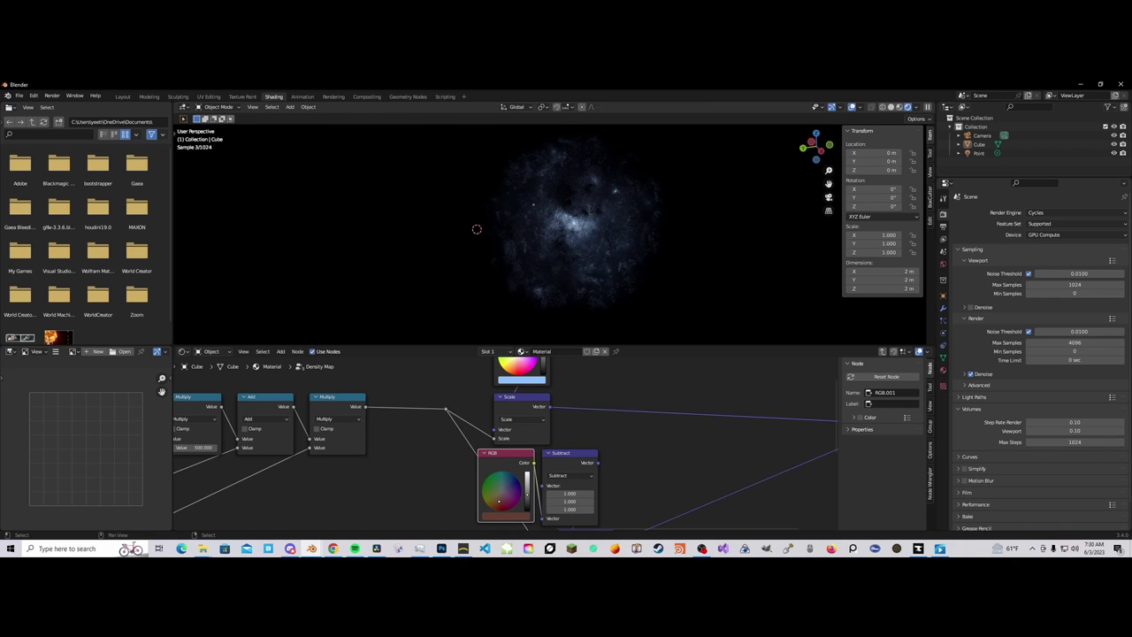
{"action": "left_click_drag", "start_coordinate": [527, 487], "coordinate": [527, 478]}
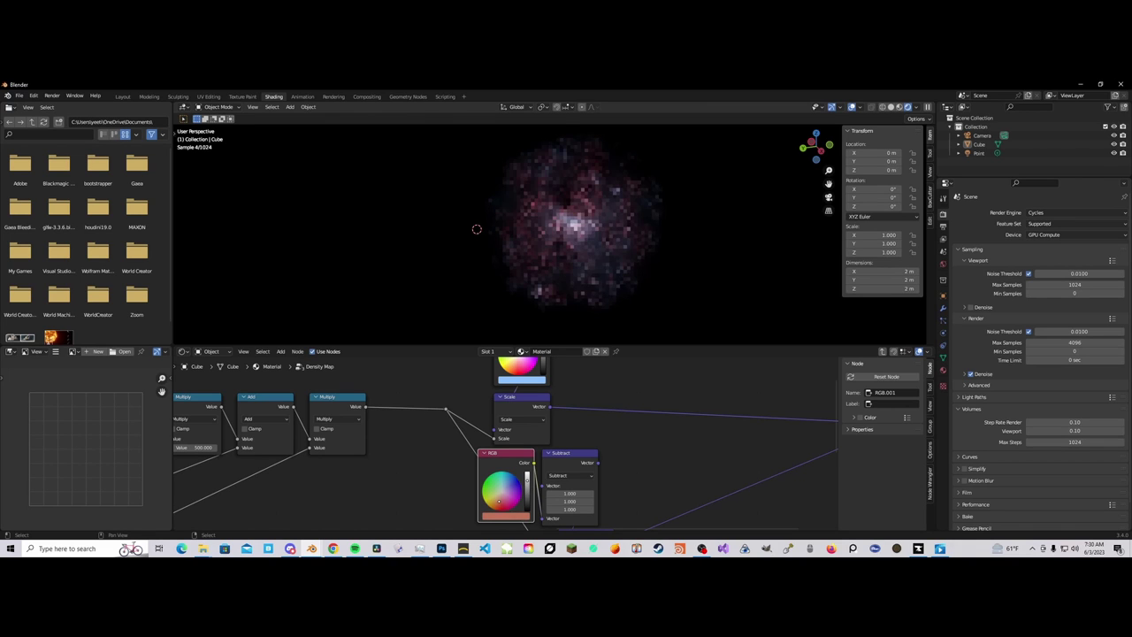
{"action": "left_click", "coordinate": [499, 502]}
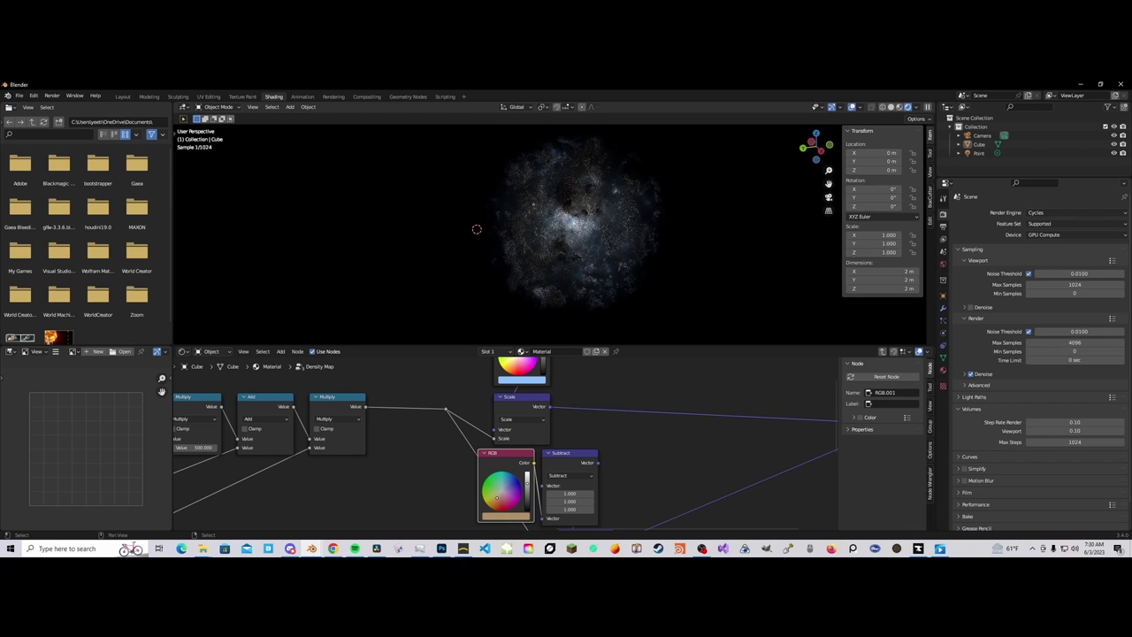
{"action": "left_click", "coordinate": [635, 437]}
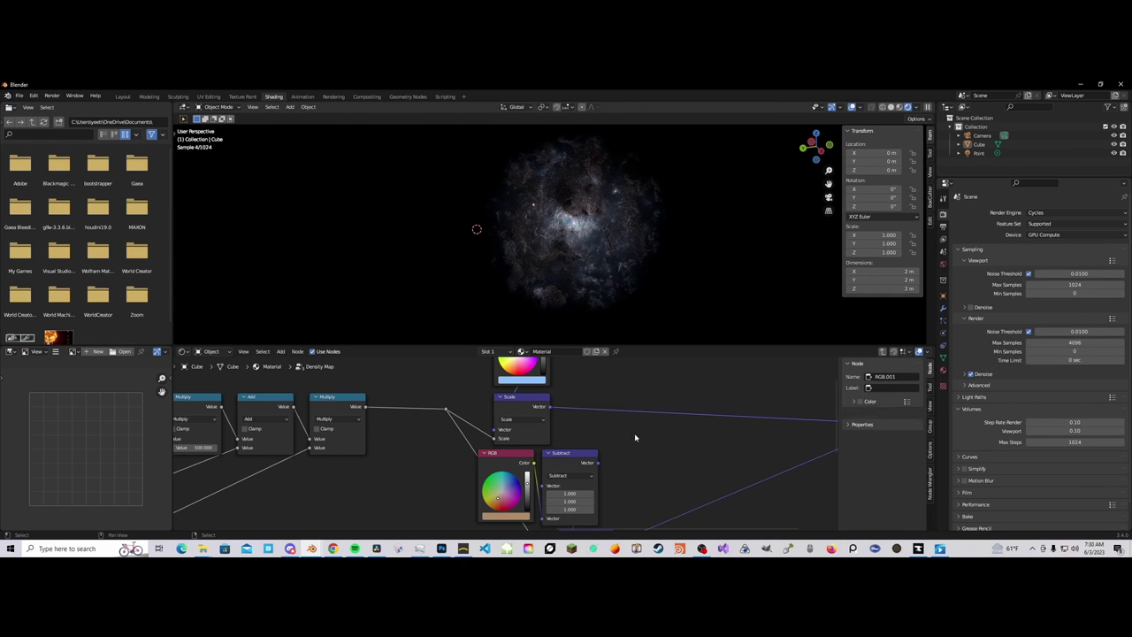
{"action": "middle_click_drag", "start_coordinate": [615, 276], "coordinate": [602, 259]}
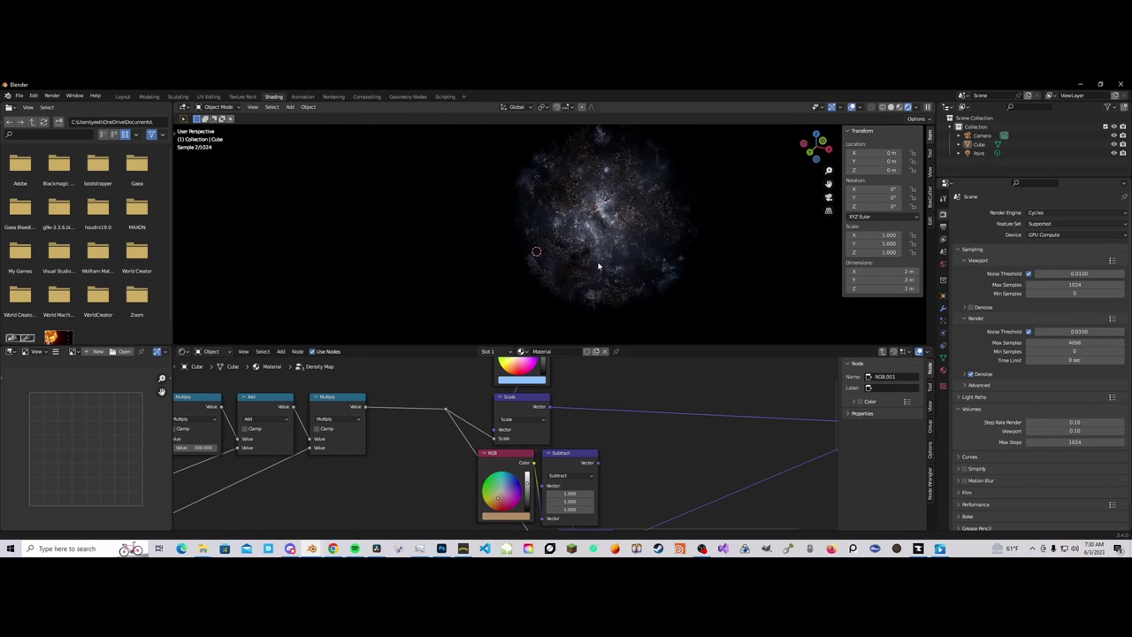
{"action": "scroll", "coordinate": [597, 255], "scroll_direction": "up", "scroll_amount": 2}
{"action": "scroll", "coordinate": [484, 427], "scroll_direction": "down", "scroll_amount": 4}
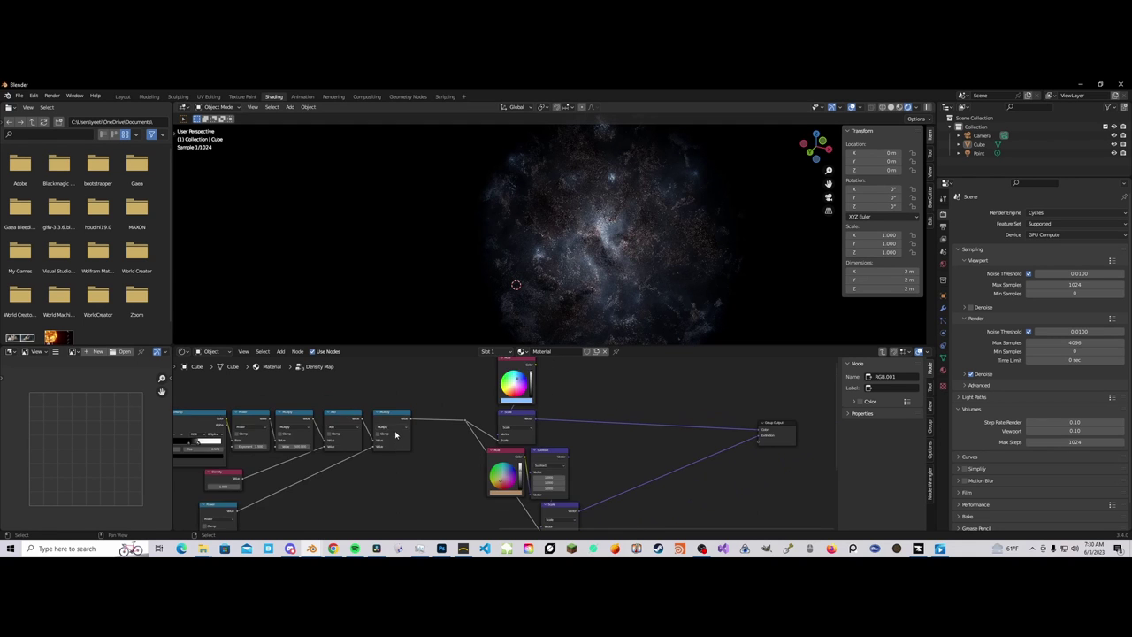
Step: Exit the Density Map group and go to the Geometry and White Noise nodes at the start of the main material
{"action": "scroll", "coordinate": [483, 427], "scroll_direction": "down", "scroll_amount": 1}
{"action": "middle_click_drag", "start_coordinate": [484, 428], "coordinate": [760, 436]}
{"action": "left_click", "coordinate": [315, 449]}
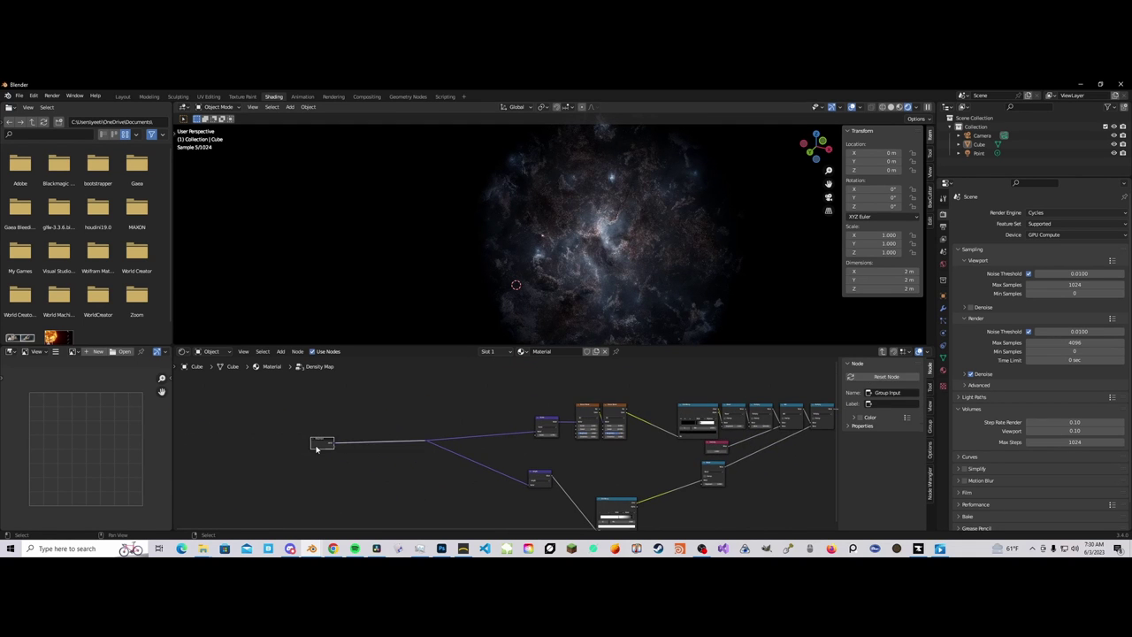
{"action": "key", "text": "Tab"}
{"action": "middle_click_drag", "start_coordinate": [409, 470], "coordinate": [932, 418]}
{"action": "scroll", "coordinate": [498, 442], "scroll_direction": "up", "scroll_amount": 4}
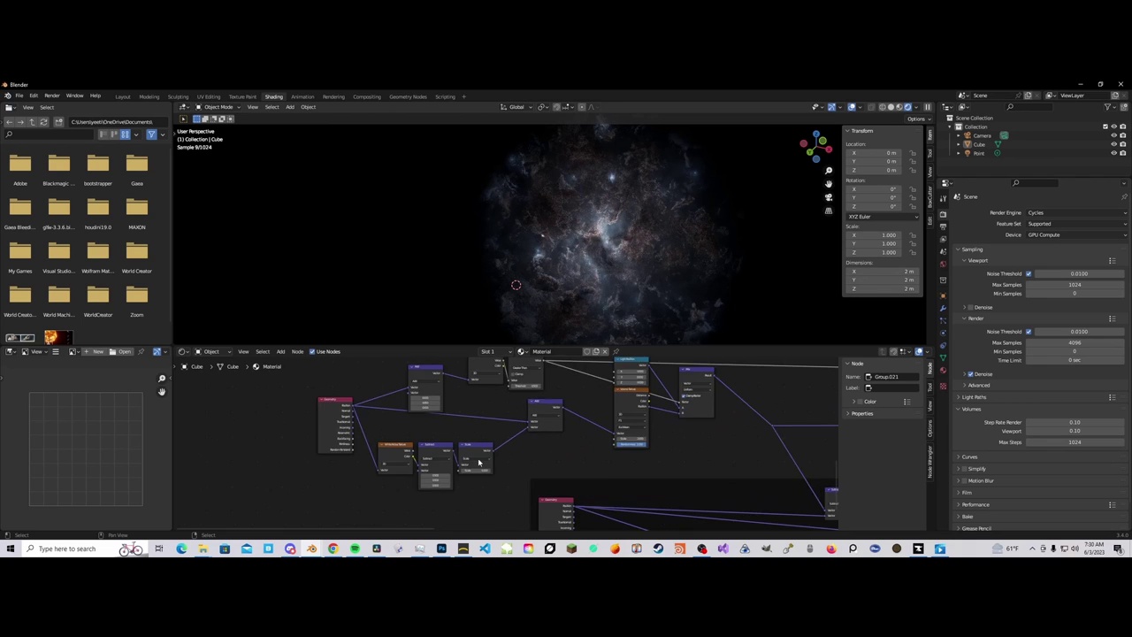
Step: Open the Scale factor in the White Noise jitter chain, confirm it, and go to the Density Map group node
{"action": "middle_click_drag", "start_coordinate": [601, 456], "coordinate": [491, 475]}
{"action": "scroll", "coordinate": [491, 476], "scroll_direction": "up", "scroll_amount": 1}
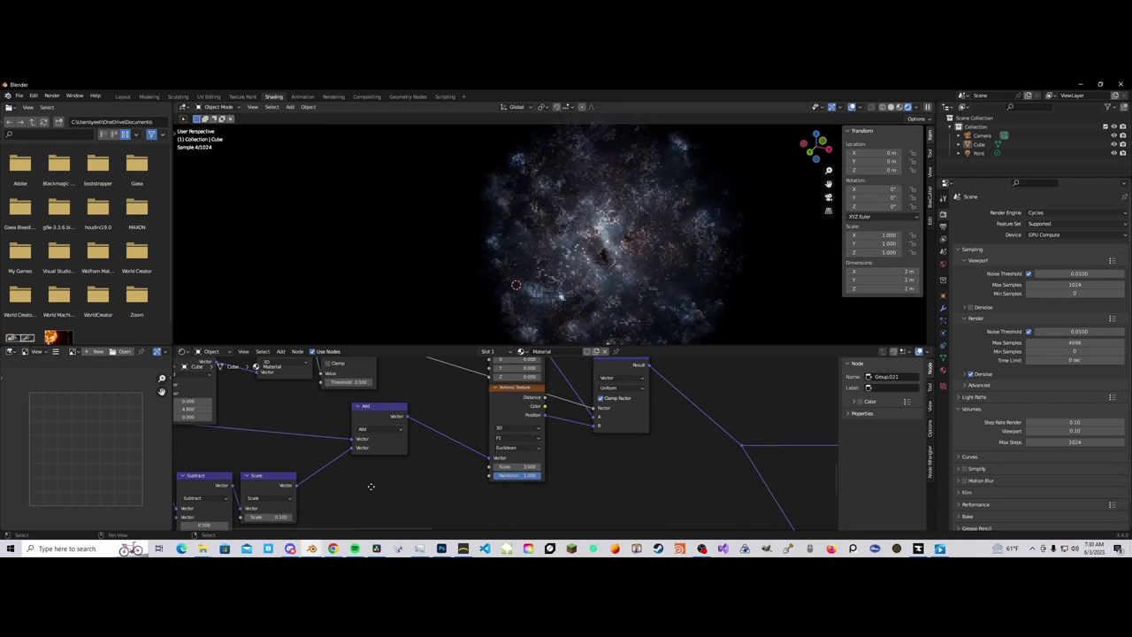
{"action": "middle_click_drag", "start_coordinate": [372, 485], "coordinate": [451, 452]}
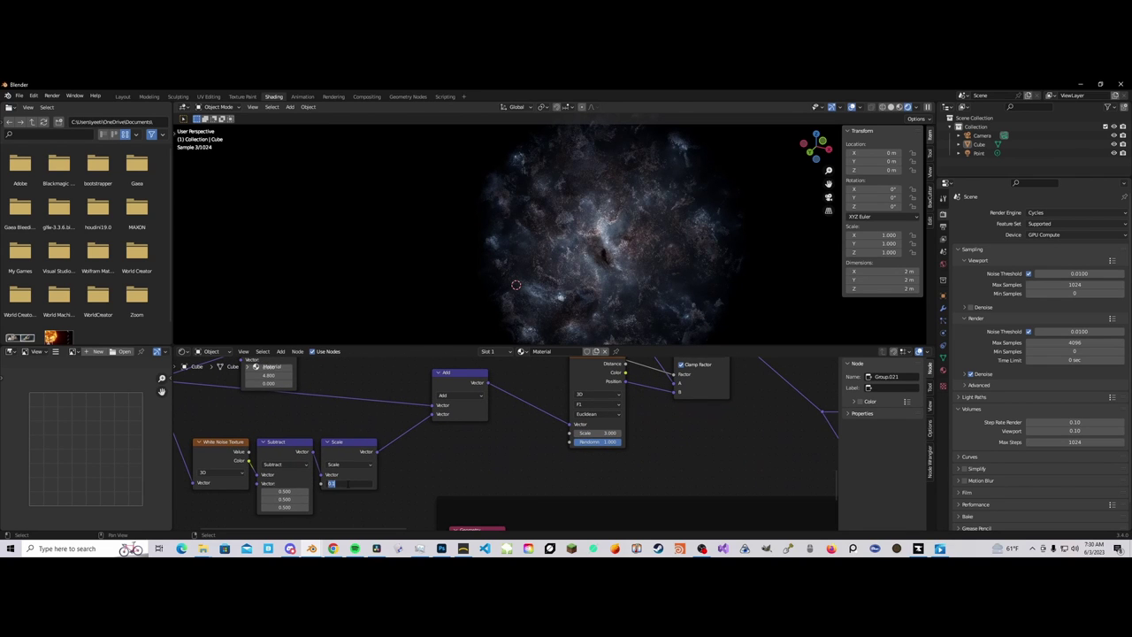
{"action": "key", "text": "Return"}
{"action": "scroll", "coordinate": [666, 273], "scroll_direction": "down", "scroll_amount": 3}
{"action": "middle_click_drag", "start_coordinate": [678, 419], "coordinate": [379, 456]}
{"action": "scroll", "coordinate": [316, 457], "scroll_direction": "down", "scroll_amount": 2}
{"action": "middle_click_drag", "start_coordinate": [679, 373], "coordinate": [574, 415]}
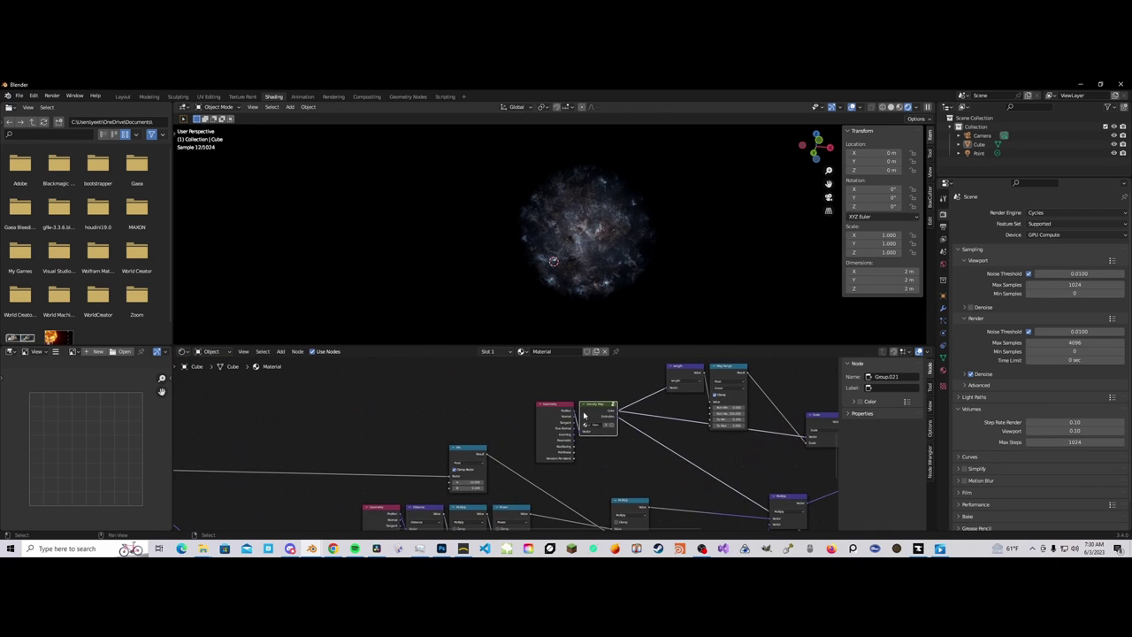
Step: Enter the Density Map group, set the exponent of the Power node after the ColorRamp to 1, and inspect the nebula
{"action": "scroll", "coordinate": [590, 415], "scroll_direction": "up", "scroll_amount": 6}
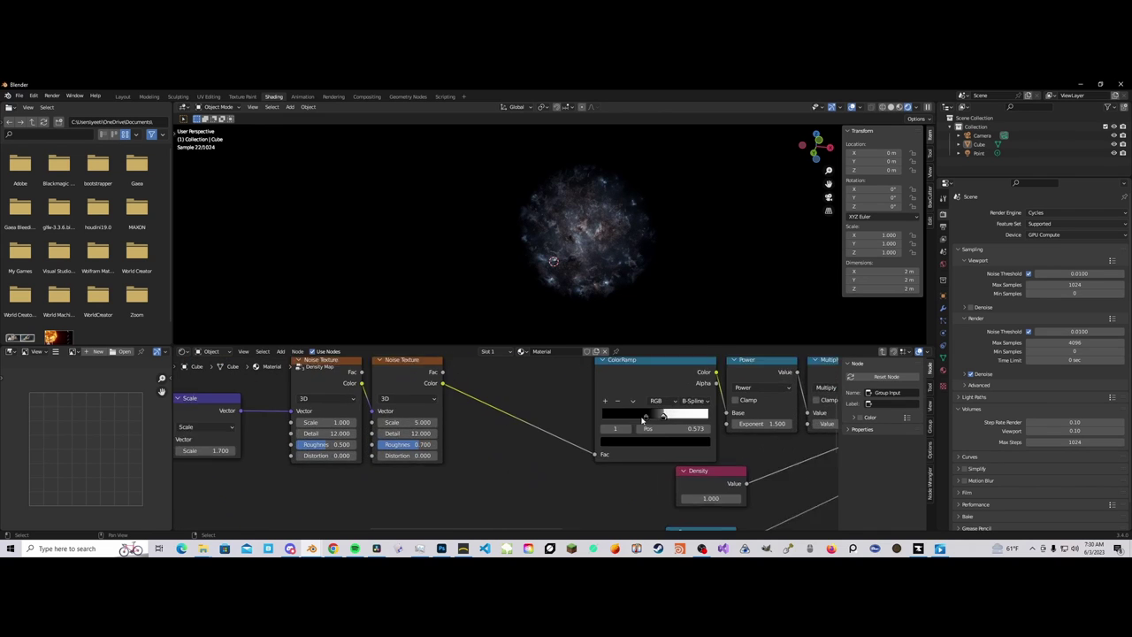
{"action": "scroll", "coordinate": [658, 431], "scroll_direction": "up", "scroll_amount": 1}
{"action": "middle_click_drag", "start_coordinate": [658, 431], "coordinate": [445, 455]}
{"action": "left_click", "coordinate": [566, 450]}
{"action": "type", "text": "1"}
{"action": "key", "text": "Return"}
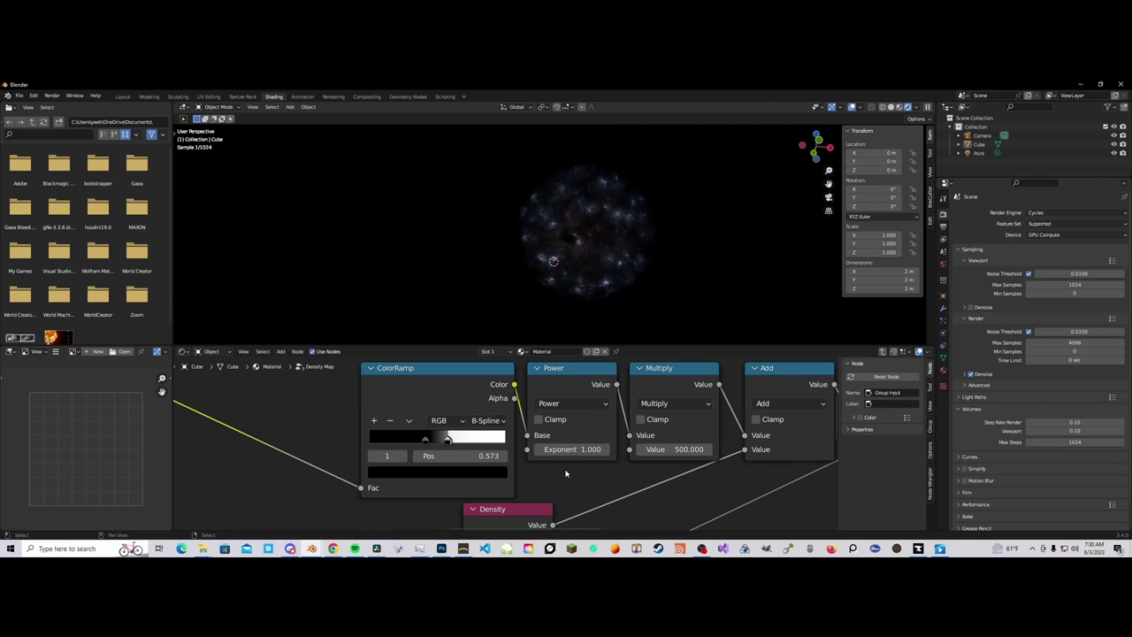
{"action": "scroll", "coordinate": [587, 230], "scroll_direction": "up", "scroll_amount": 3}
{"action": "middle_click_drag", "start_coordinate": [587, 230], "coordinate": [584, 268]}
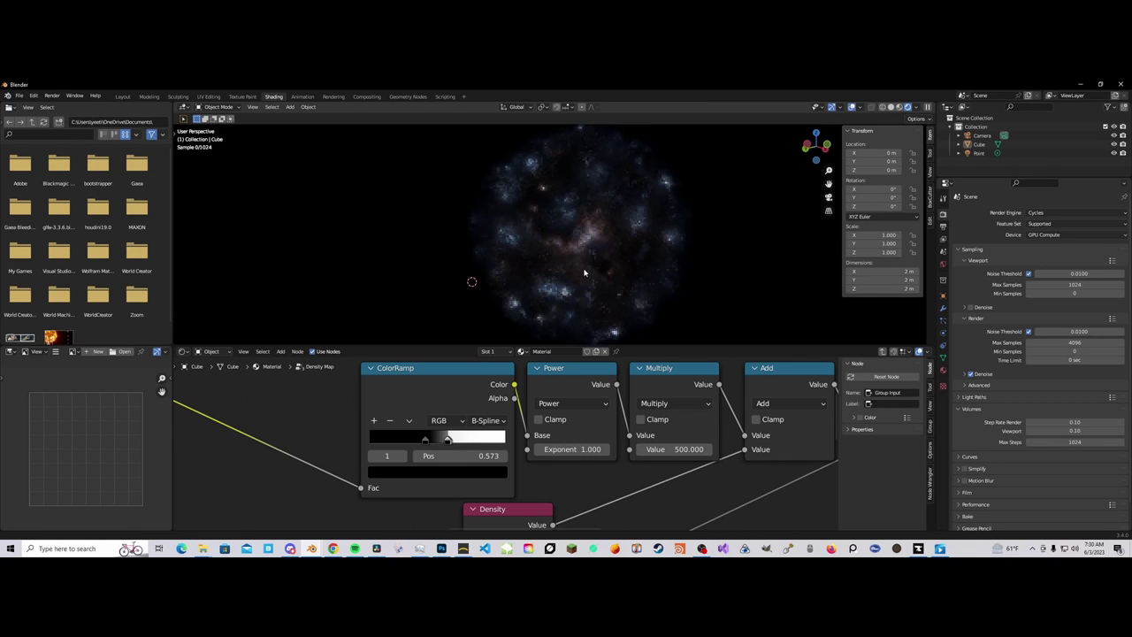
{"action": "scroll", "coordinate": [507, 443], "scroll_direction": "up", "scroll_amount": 1}
Step: Raise the exponent of the Power node after the ColorRamp to 1.3 and check the nebula from other angles
{"action": "left_click", "coordinate": [624, 451]}
{"action": "left_click", "coordinate": [623, 452]}
{"action": "left_click", "coordinate": [624, 451]}
{"action": "left_click_drag", "start_coordinate": [569, 270], "coordinate": [574, 293]}
{"action": "middle_click_drag", "start_coordinate": [573, 293], "coordinate": [560, 298]}
{"action": "left_click", "coordinate": [412, 265]}
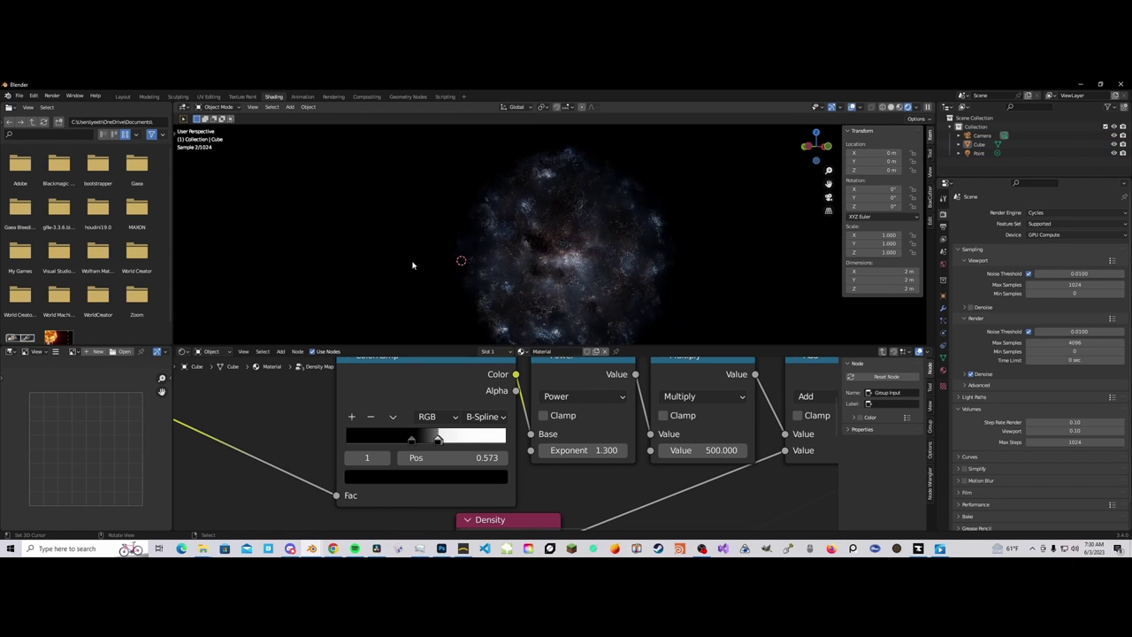
{"action": "scroll", "coordinate": [276, 440], "scroll_direction": "down", "scroll_amount": 2}
{"action": "middle_click_drag", "start_coordinate": [449, 265], "coordinate": [560, 259]}
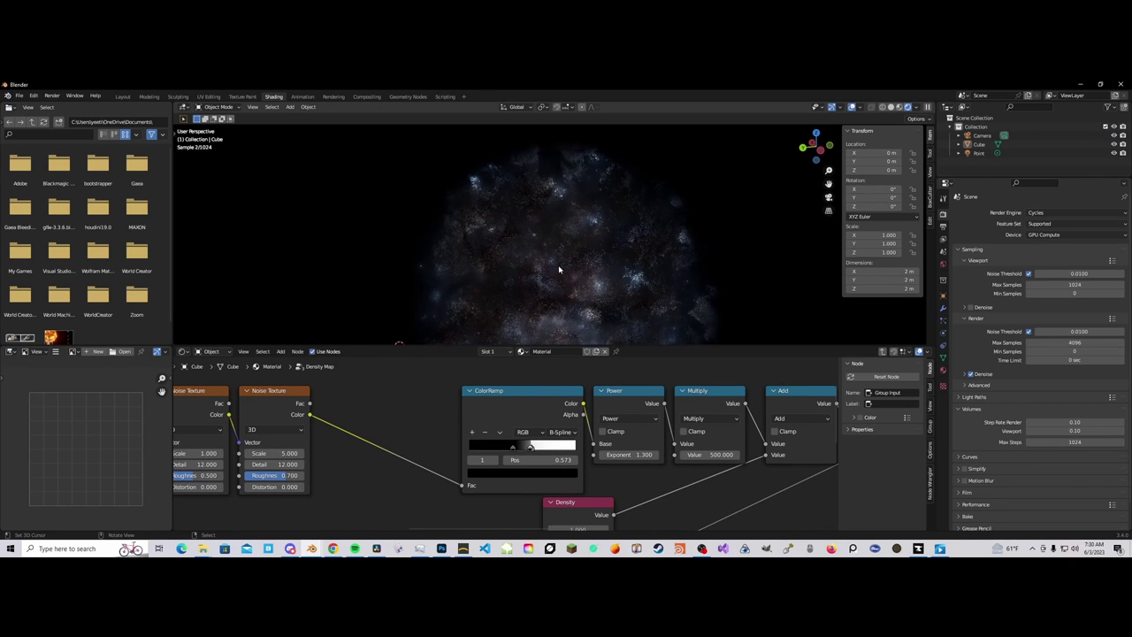
Step: Set the Density value node to 3 and inspect the nebula from different angles
{"action": "scroll", "coordinate": [669, 449], "scroll_direction": "down", "scroll_amount": 3}
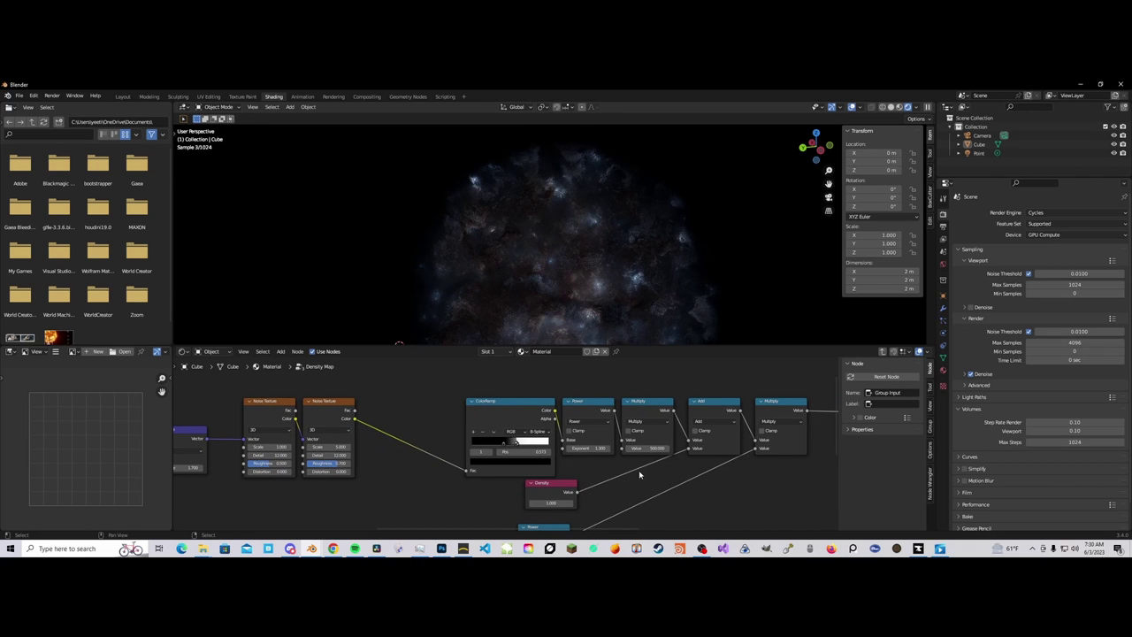
{"action": "left_click", "coordinate": [551, 503]}
{"action": "type", "text": "3"}
{"action": "key", "text": "Return"}
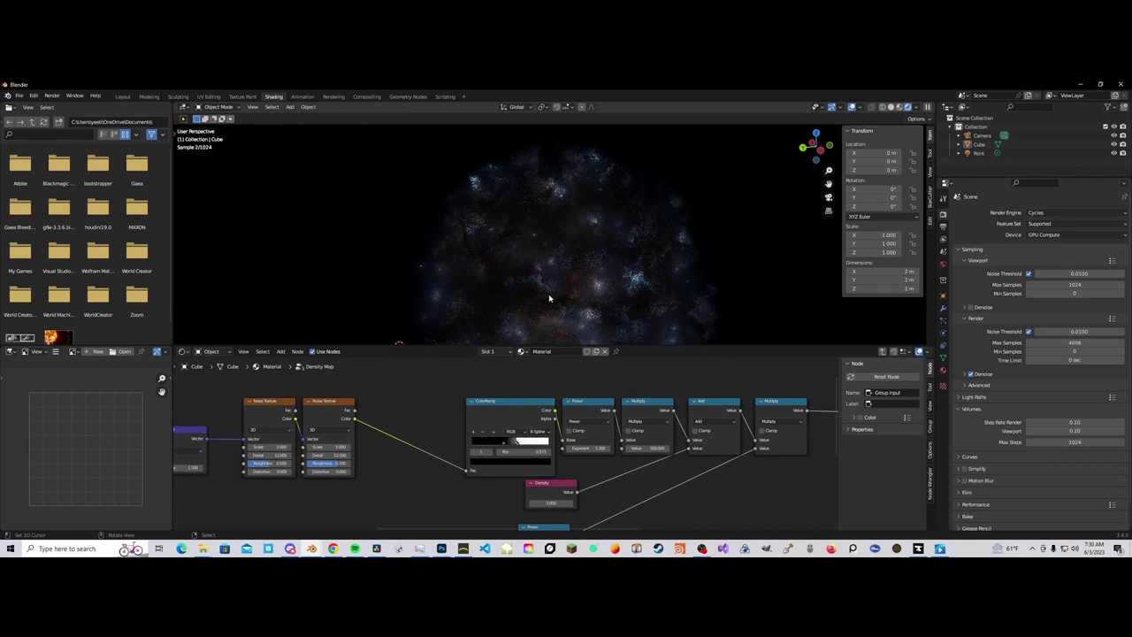
{"action": "middle_click_drag", "start_coordinate": [551, 294], "coordinate": [544, 294]}
{"action": "scroll", "coordinate": [474, 443], "scroll_direction": "down", "scroll_amount": 3}
{"action": "middle_click_drag", "start_coordinate": [452, 446], "coordinate": [477, 448]}
{"action": "left_click", "coordinate": [478, 448]}
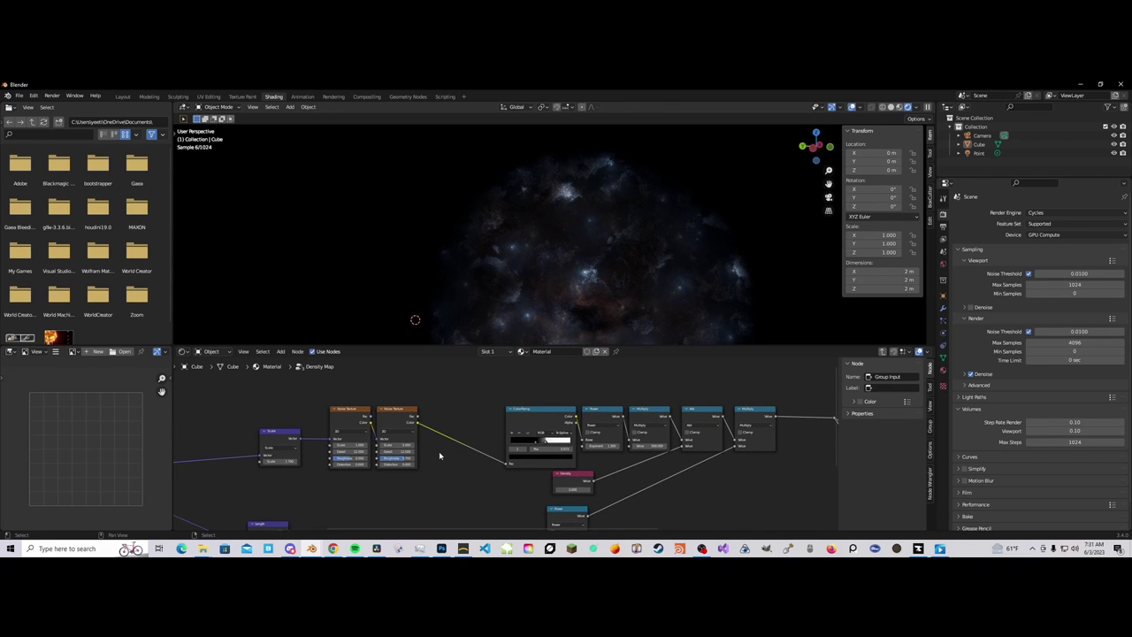
{"action": "middle_click_drag", "start_coordinate": [548, 299], "coordinate": [562, 233]}
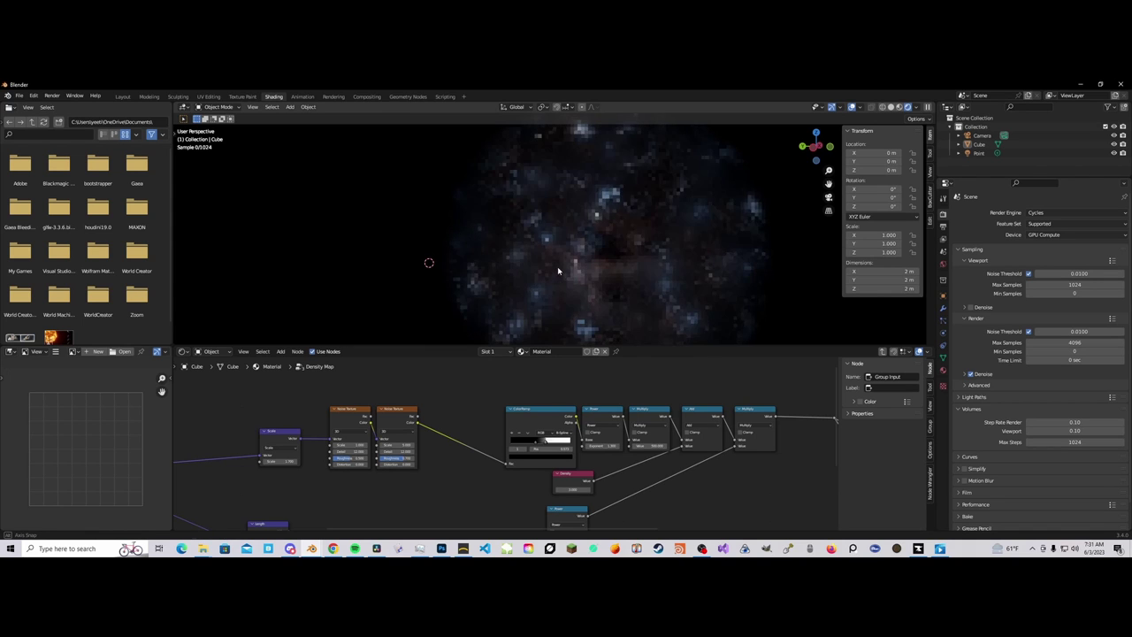
Step: Close the gap between Scale and the noise textures, and insert a Vector Rotate node on the link feeding Scale
{"action": "middle_click_drag", "start_coordinate": [488, 412], "coordinate": [545, 421]}
{"action": "scroll", "coordinate": [545, 420], "scroll_direction": "up", "scroll_amount": 1}
{"action": "left_click_drag", "start_coordinate": [545, 420], "coordinate": [371, 464]}
{"action": "left_click", "coordinate": [377, 411]}
{"action": "scroll", "coordinate": [379, 412], "scroll_direction": "down", "scroll_amount": 1}
{"action": "middle_click_drag", "start_coordinate": [378, 412], "coordinate": [693, 371]}
{"action": "scroll", "coordinate": [419, 429], "scroll_direction": "up", "scroll_amount": 1}
{"action": "scroll", "coordinate": [505, 414], "scroll_direction": "up", "scroll_amount": 1}
{"action": "key", "text": "shift+a"}
{"action": "mouse_move", "coordinate": [502, 414]}
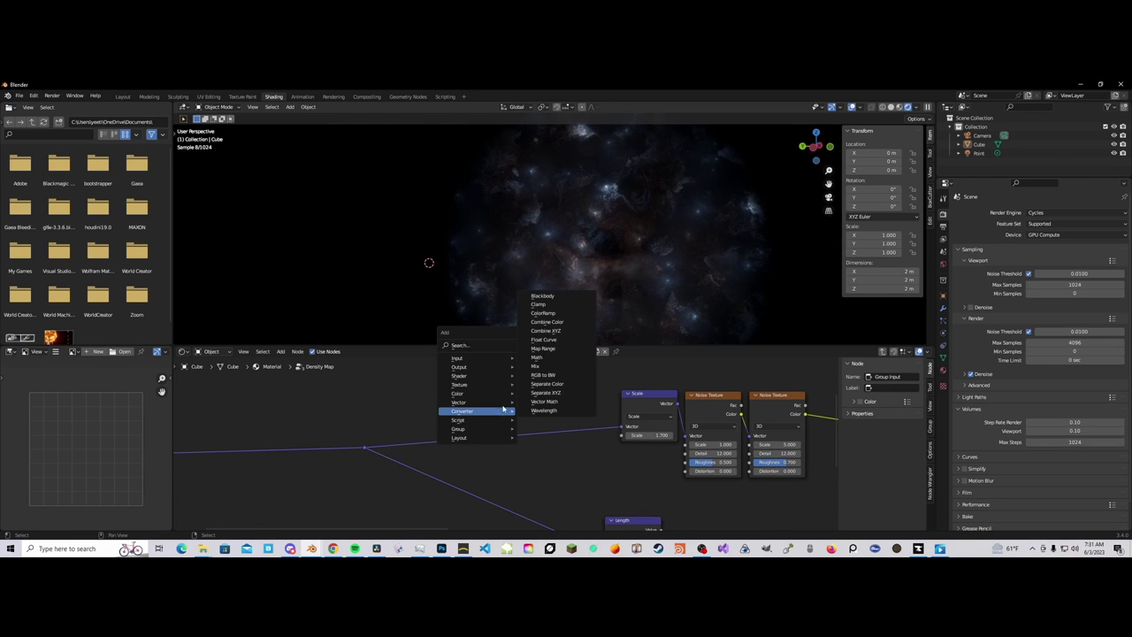
{"action": "left_click", "coordinate": [546, 462]}
{"action": "left_click", "coordinate": [532, 477]}
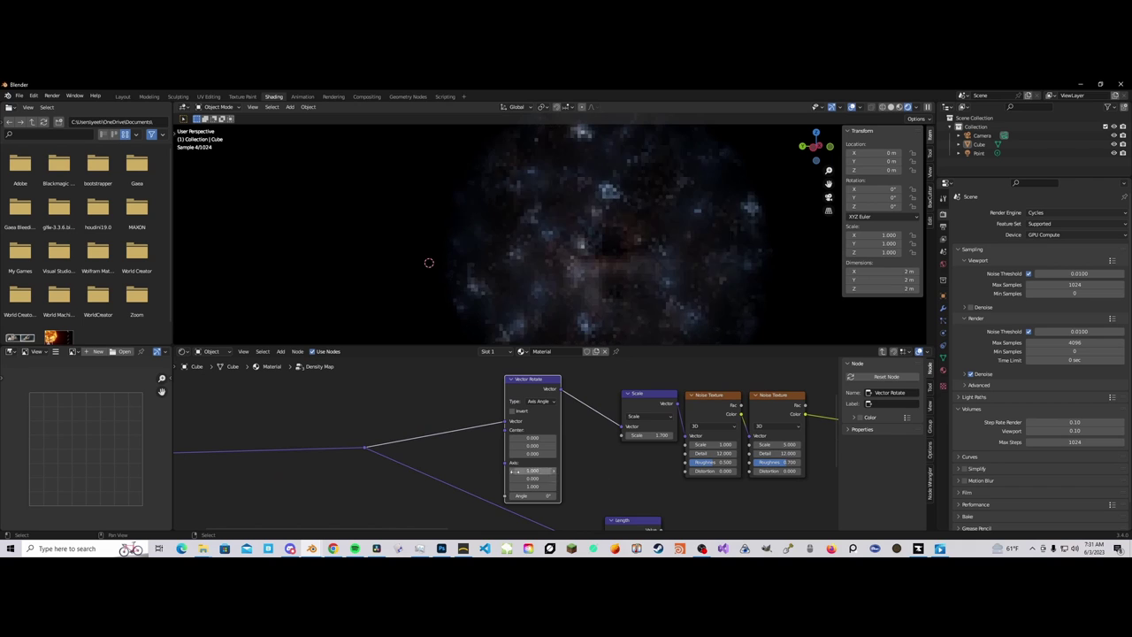
Step: Spread out the nodes ahead of Vector Rotate, placing the Length node just below the reroute
{"action": "scroll", "coordinate": [532, 477], "scroll_direction": "down", "scroll_amount": 2}
{"action": "middle_click_drag", "start_coordinate": [447, 460], "coordinate": [579, 463]}
{"action": "left_click_drag", "start_coordinate": [508, 428], "coordinate": [571, 483]}
{"action": "key", "text": "g"}
{"action": "left_click", "coordinate": [452, 468]}
{"action": "middle_click_drag", "start_coordinate": [711, 527], "coordinate": [670, 472]}
{"action": "left_click", "coordinate": [688, 459]}
{"action": "key", "text": "g"}
{"action": "left_click", "coordinate": [431, 479]}
Step: Add a Math Add node with value 0.01 beside Length and feed it from the Length output
{"action": "key", "text": "shift+a"}
{"action": "mouse_move", "coordinate": [478, 474]}
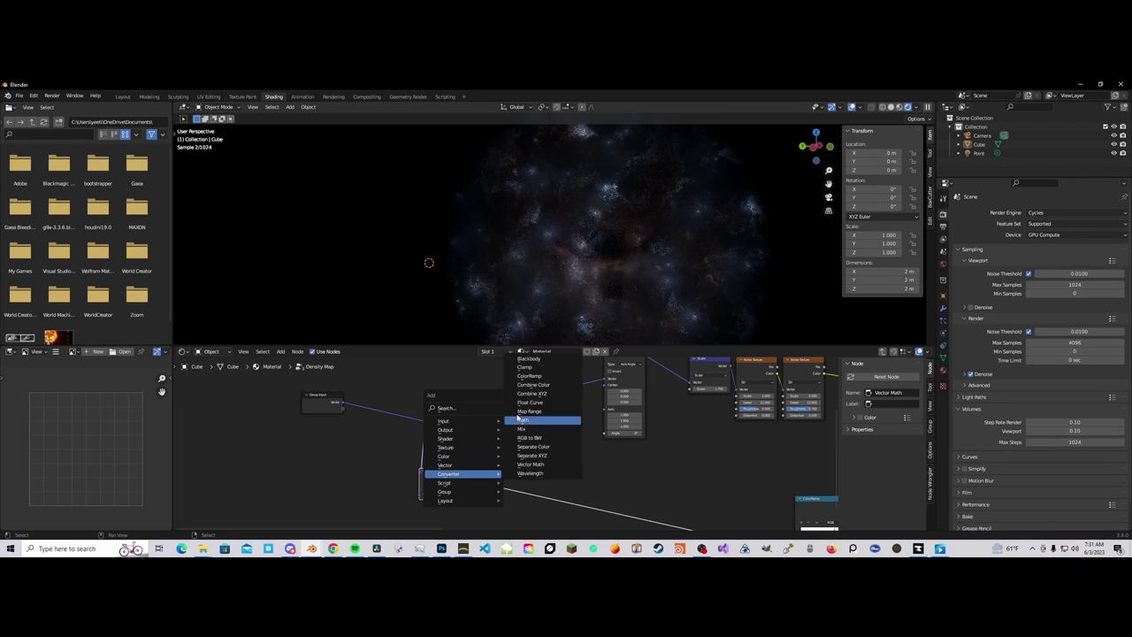
{"action": "left_click", "coordinate": [524, 422]}
{"action": "left_click", "coordinate": [515, 426]}
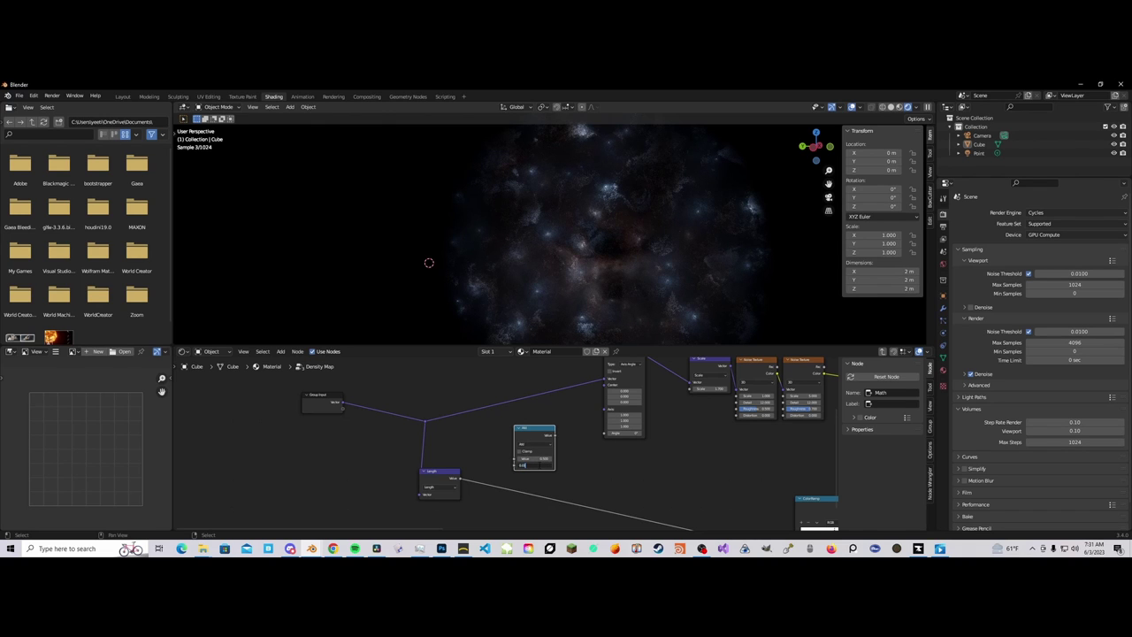
{"action": "type", "text": "1"}
{"action": "key", "text": "Return"}
{"action": "scroll", "coordinate": [522, 469], "scroll_direction": "up", "scroll_amount": 2}
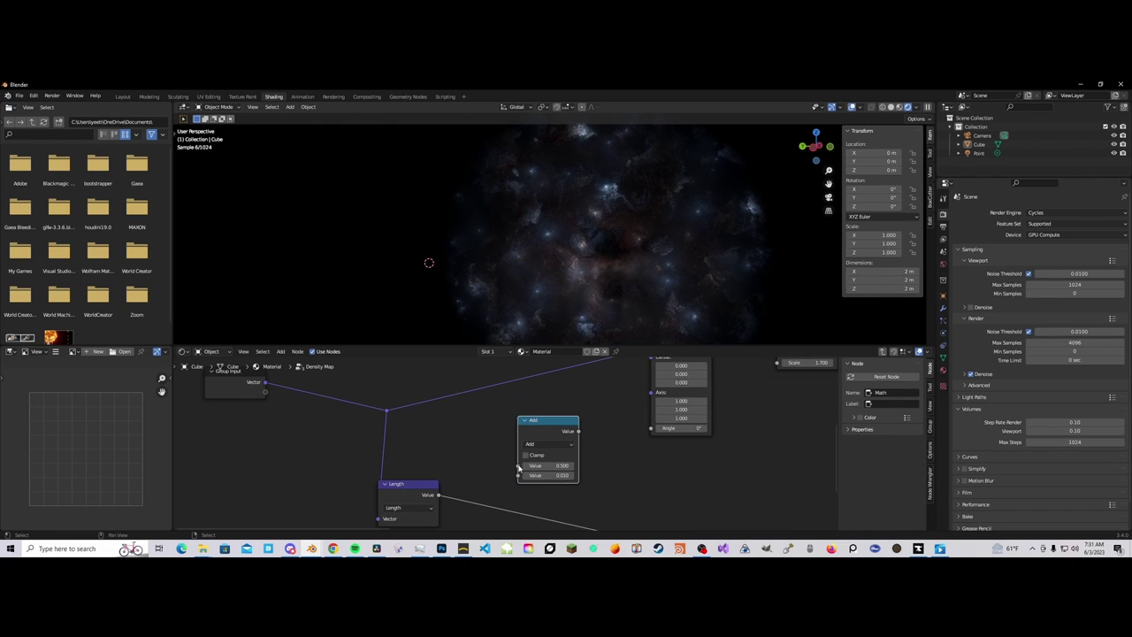
{"action": "left_click_drag", "start_coordinate": [517, 466], "coordinate": [495, 444]}
{"action": "left_click", "coordinate": [460, 485]}
Step: Duplicate the Add node beside itself, feed it from Add, and make it a Power node with exponent -1
{"action": "key", "text": "ctrl+shift+d"}
{"action": "left_click", "coordinate": [565, 444]}
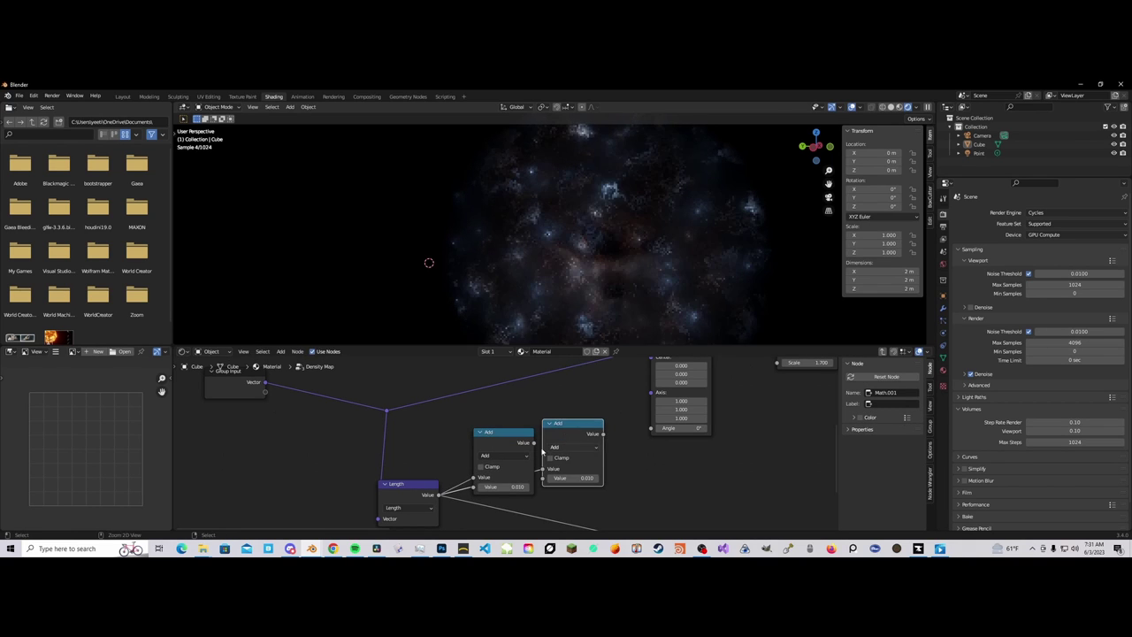
{"action": "left_click", "coordinate": [567, 447]}
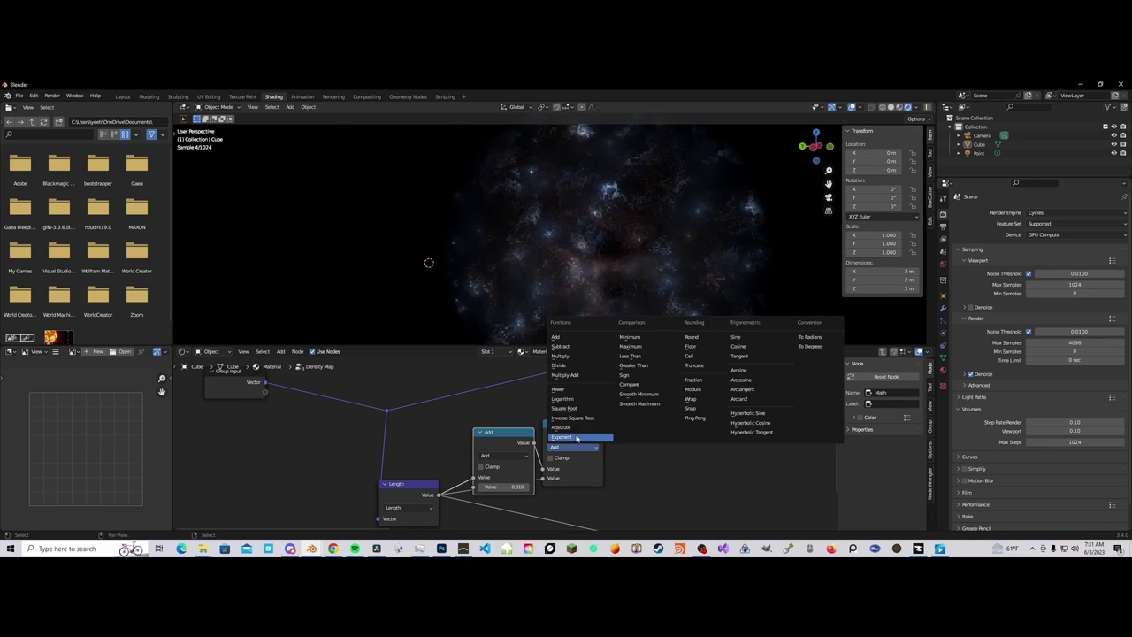
{"action": "left_click", "coordinate": [572, 391]}
{"action": "left_click", "coordinate": [575, 477]}
{"action": "type", "text": "-1"}
{"action": "key", "text": "Return"}
{"action": "left_click_drag", "start_coordinate": [567, 435], "coordinate": [568, 446]}
Step: Duplicate the Add node after Power as a Multiply node with value 0.1, fed by the Power output
{"action": "scroll", "coordinate": [599, 442], "scroll_direction": "down", "scroll_amount": 3}
{"action": "middle_click_drag", "start_coordinate": [599, 442], "coordinate": [528, 473]}
{"action": "left_click", "coordinate": [446, 475]}
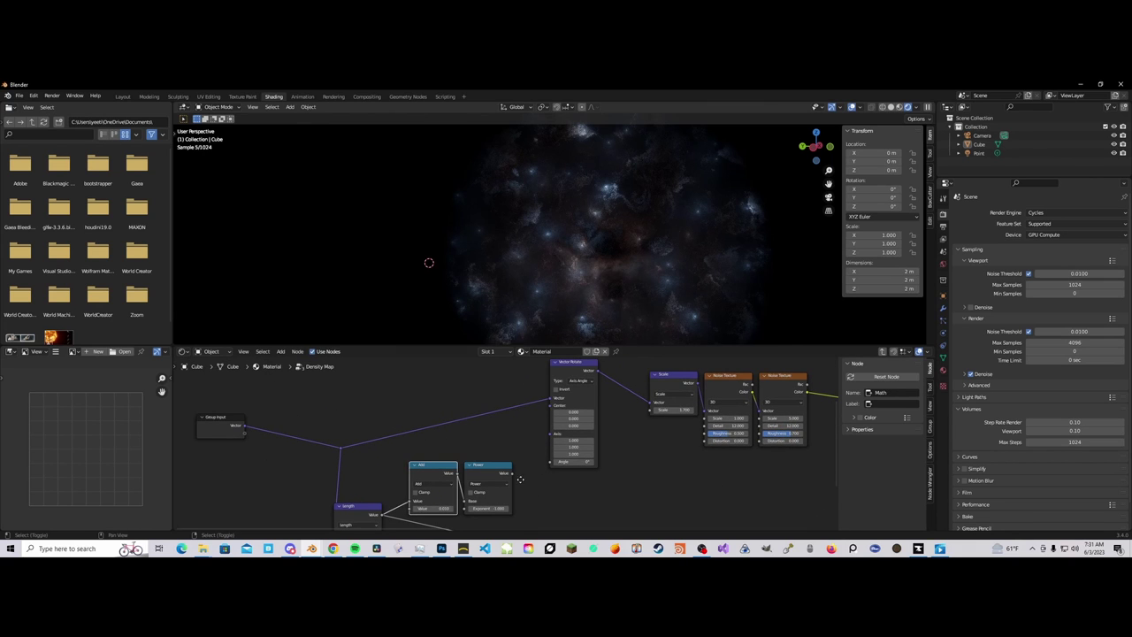
{"action": "key", "text": "shift+d"}
{"action": "left_click", "coordinate": [543, 474]}
{"action": "left_click", "coordinate": [549, 483]}
{"action": "left_click", "coordinate": [539, 418]}
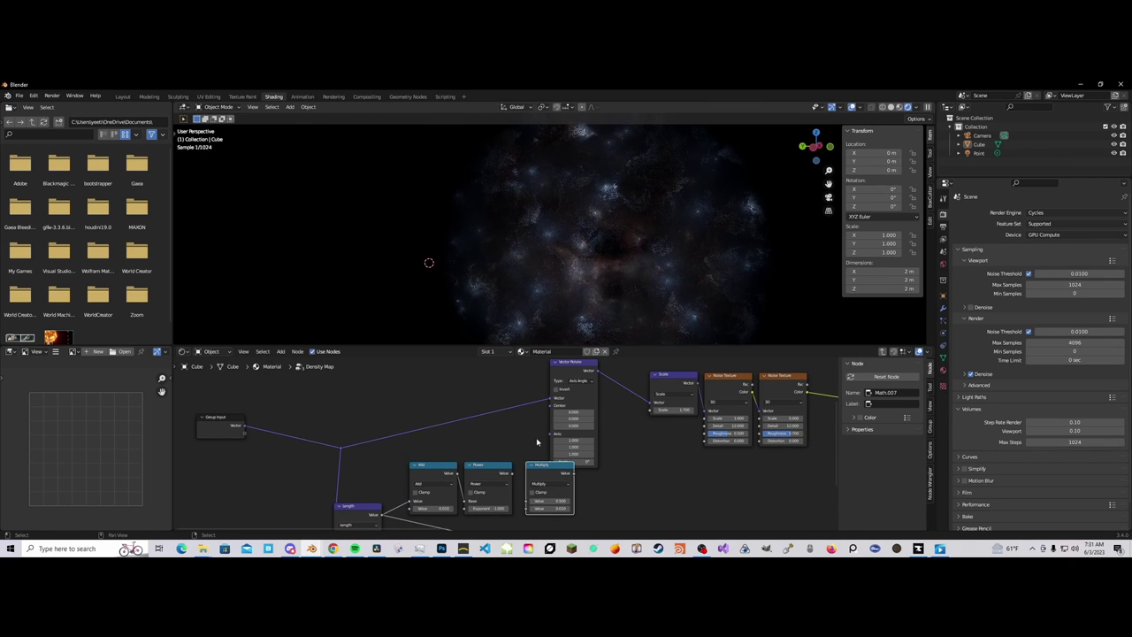
{"action": "left_click_drag", "start_coordinate": [512, 474], "coordinate": [528, 500]}
{"action": "double_click", "coordinate": [536, 509]}
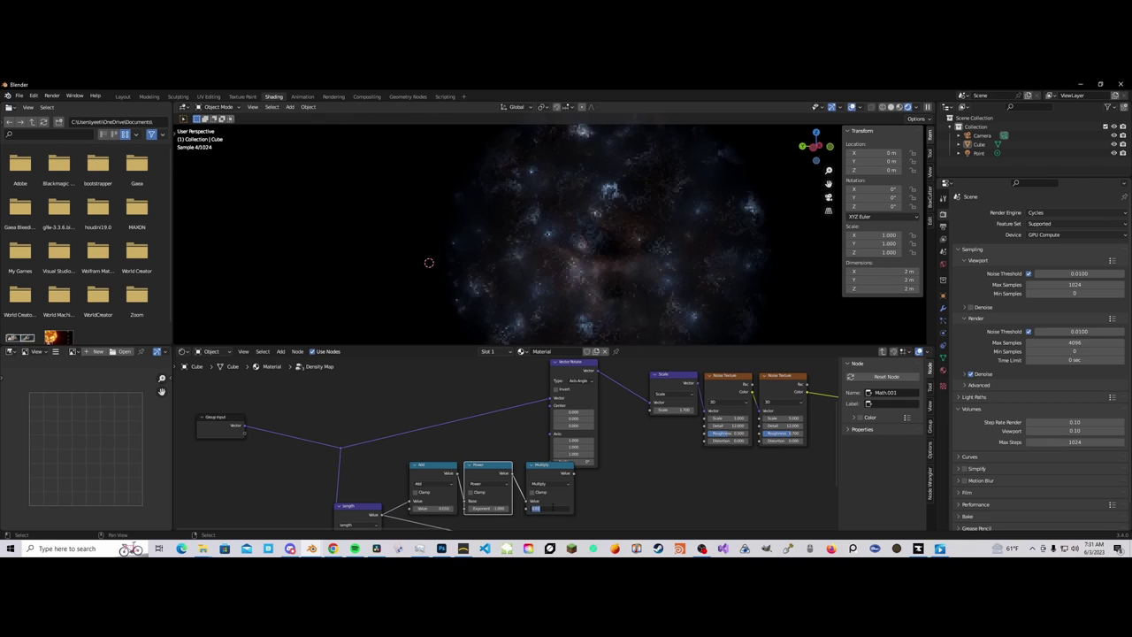
{"action": "type", "text": "0.1"}
{"action": "key", "text": "Return"}
{"action": "left_click", "coordinate": [547, 473]}
{"action": "left_click_drag", "start_coordinate": [547, 473], "coordinate": [540, 475]}
Step: Move Vector Rotate beside Scale, connect the Multiply output to its Angle, and check the nebula
{"action": "scroll", "coordinate": [543, 475], "scroll_direction": "down", "scroll_amount": 4}
{"action": "middle_click_drag", "start_coordinate": [553, 454], "coordinate": [529, 478]}
{"action": "left_click_drag", "start_coordinate": [546, 414], "coordinate": [577, 421]}
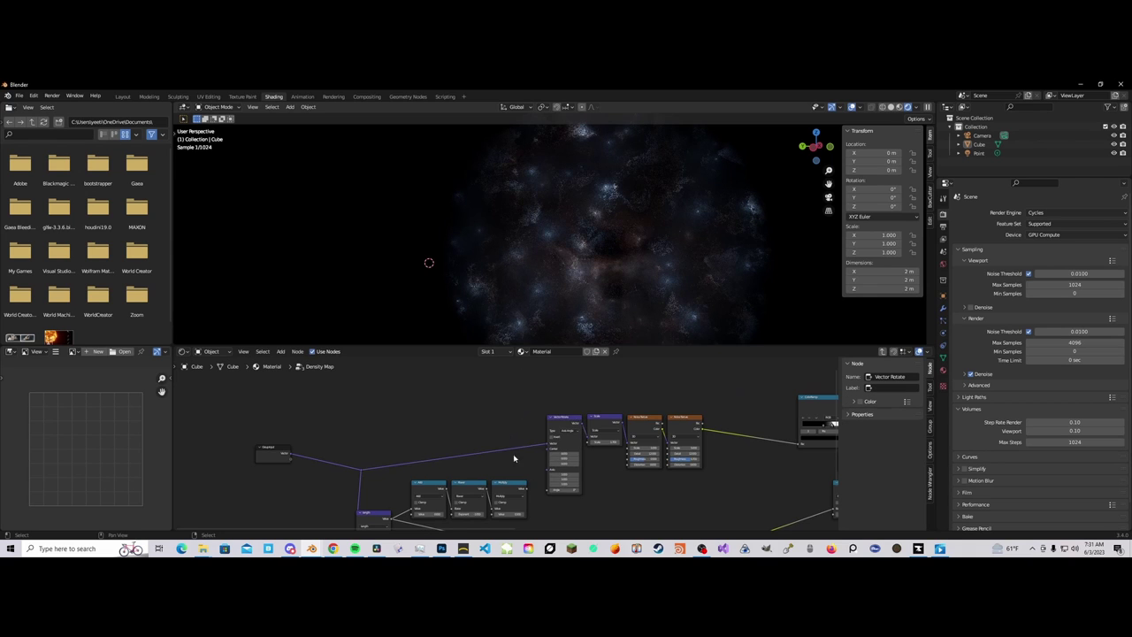
{"action": "middle_click_drag", "start_coordinate": [519, 480], "coordinate": [520, 437]}
{"action": "scroll", "coordinate": [519, 437], "scroll_direction": "up", "scroll_amount": 1}
{"action": "scroll", "coordinate": [520, 439], "scroll_direction": "up", "scroll_amount": 1}
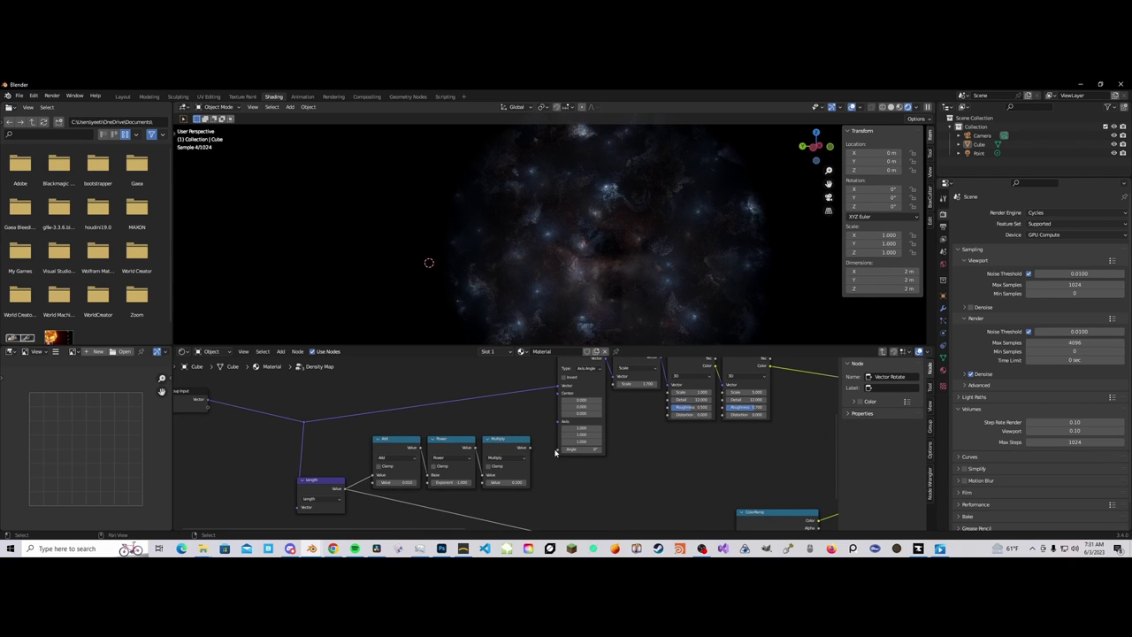
{"action": "left_click_drag", "start_coordinate": [530, 448], "coordinate": [557, 449]}
{"action": "scroll", "coordinate": [575, 283], "scroll_direction": "down", "scroll_amount": 1}
{"action": "middle_click_drag", "start_coordinate": [577, 270], "coordinate": [498, 245]}
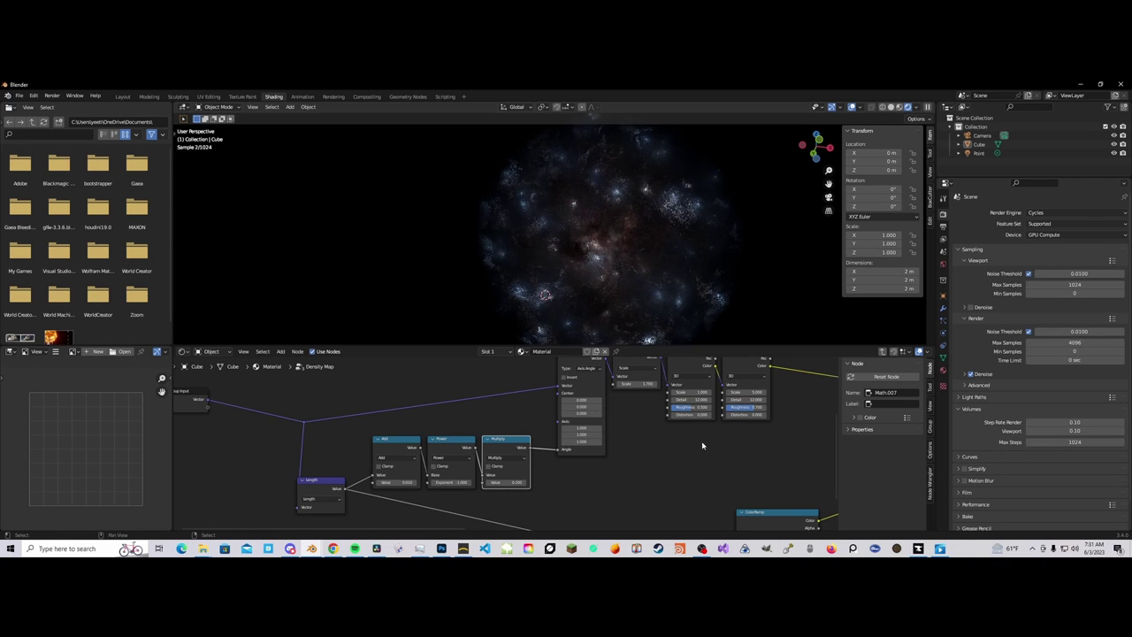
Step: Set the Density value node to 1 and view the nebula from another angle
{"action": "middle_click_drag", "start_coordinate": [706, 437], "coordinate": [331, 472]}
{"action": "scroll", "coordinate": [502, 445], "scroll_direction": "up", "scroll_amount": 1}
{"action": "left_click", "coordinate": [616, 452]}
{"action": "type", "text": "1"}
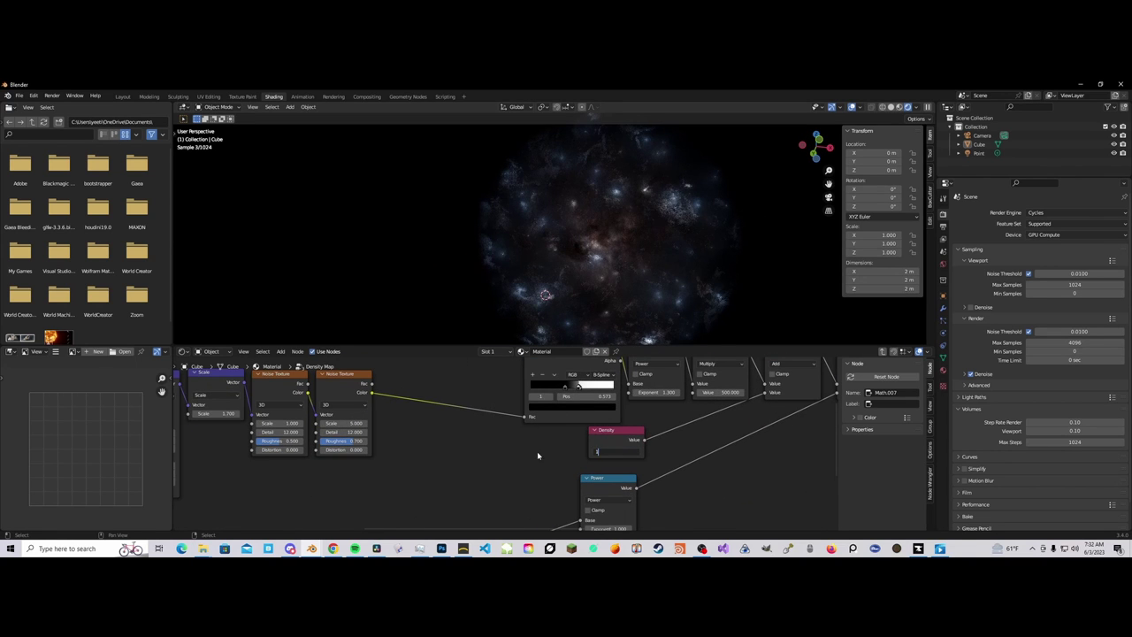
{"action": "key", "text": "Return"}
{"action": "middle_click_drag", "start_coordinate": [459, 309], "coordinate": [519, 313]}
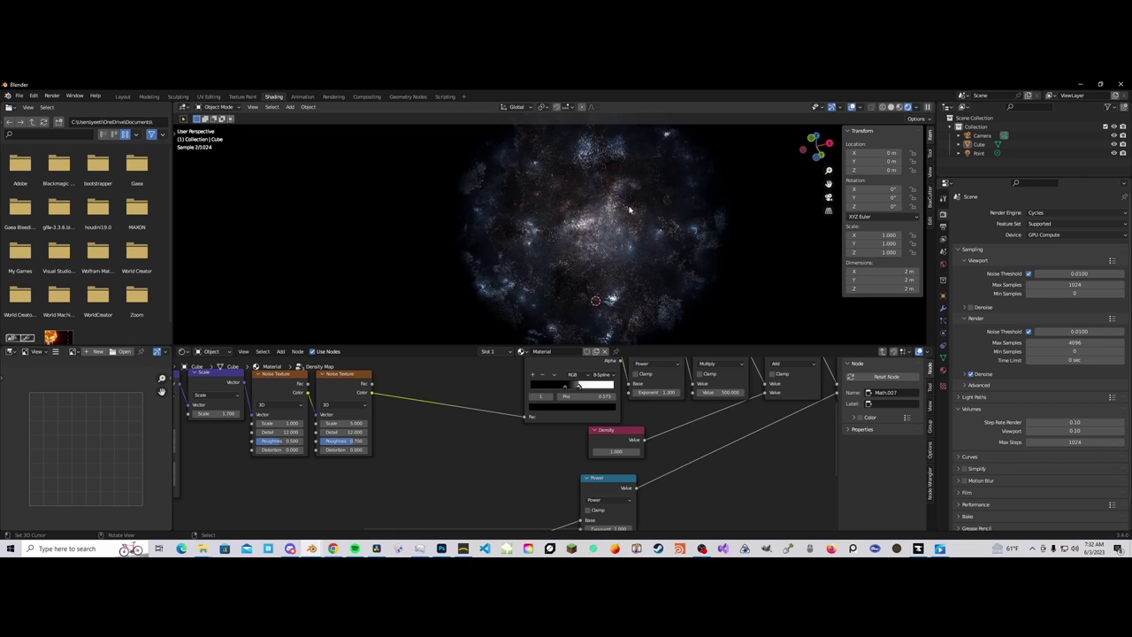
Step: Shift the Length and math chain, then Group Input and the reroute, to make room ahead of Vector Rotate
{"action": "scroll", "coordinate": [464, 435], "scroll_direction": "down", "scroll_amount": 7}
{"action": "middle_click_drag", "start_coordinate": [239, 447], "coordinate": [581, 449]}
{"action": "scroll", "coordinate": [485, 466], "scroll_direction": "up", "scroll_amount": 3}
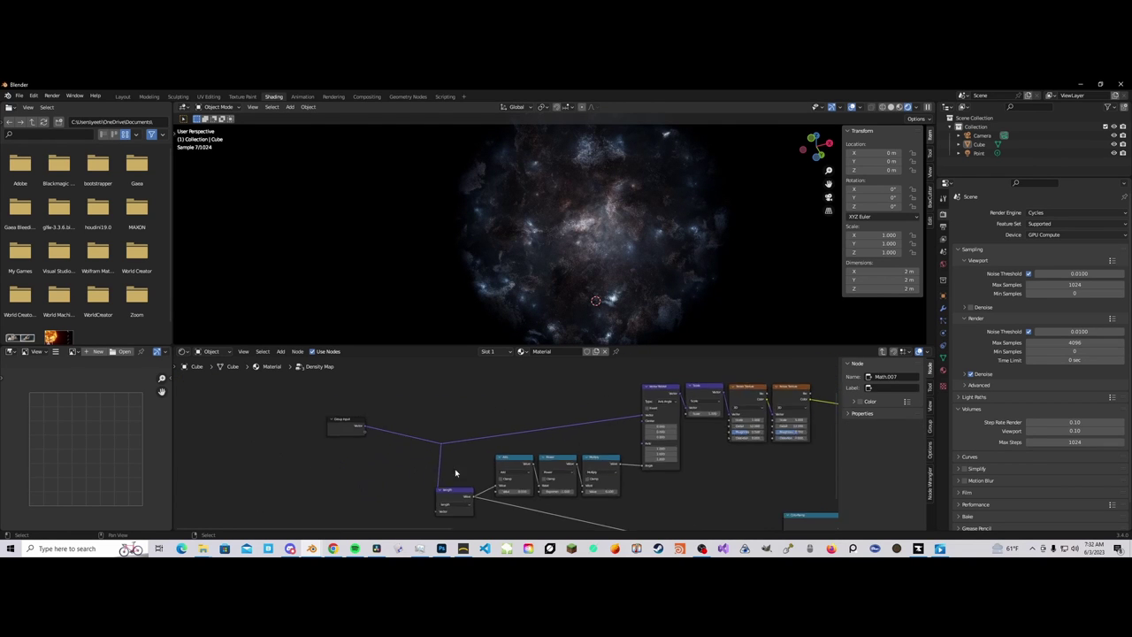
{"action": "scroll", "coordinate": [485, 470], "scroll_direction": "down", "scroll_amount": 2}
{"action": "left_click_drag", "start_coordinate": [448, 491], "coordinate": [398, 501]}
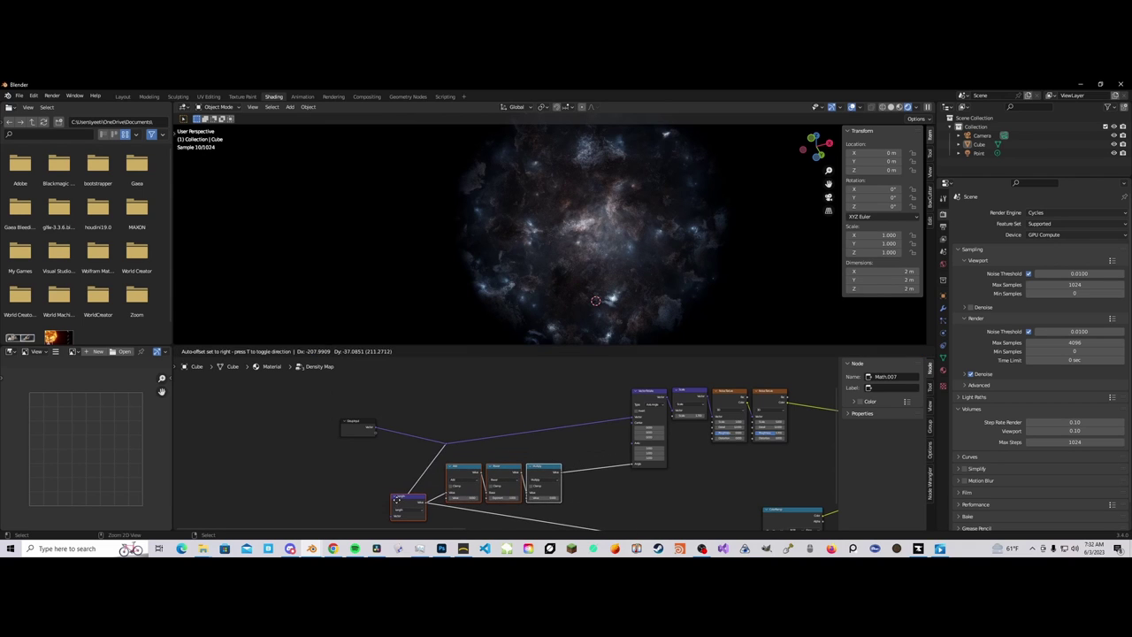
{"action": "left_click_drag", "start_coordinate": [299, 409], "coordinate": [461, 439]}
{"action": "left_click_drag", "start_coordinate": [300, 410], "coordinate": [329, 428]}
{"action": "scroll", "coordinate": [372, 434], "scroll_direction": "up", "scroll_amount": 1}
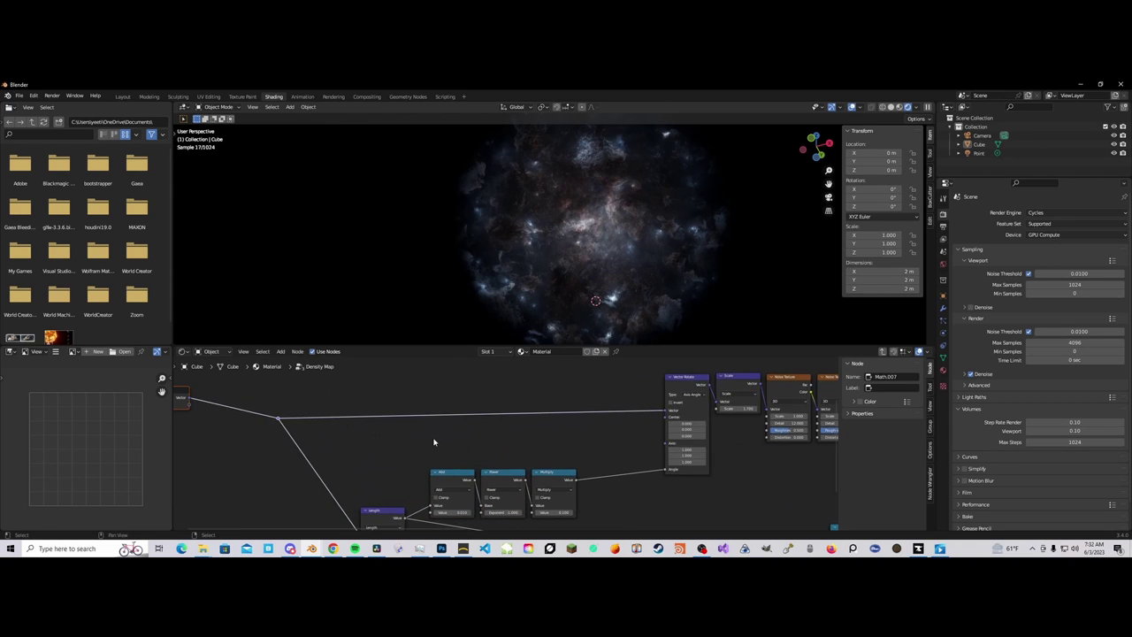
Step: Duplicate the Length node with its input link as a vector Scale node and place it above the math chain
{"action": "key", "text": "shift+a"}
{"action": "mouse_move", "coordinate": [398, 439]}
{"action": "key", "text": "shift+d"}
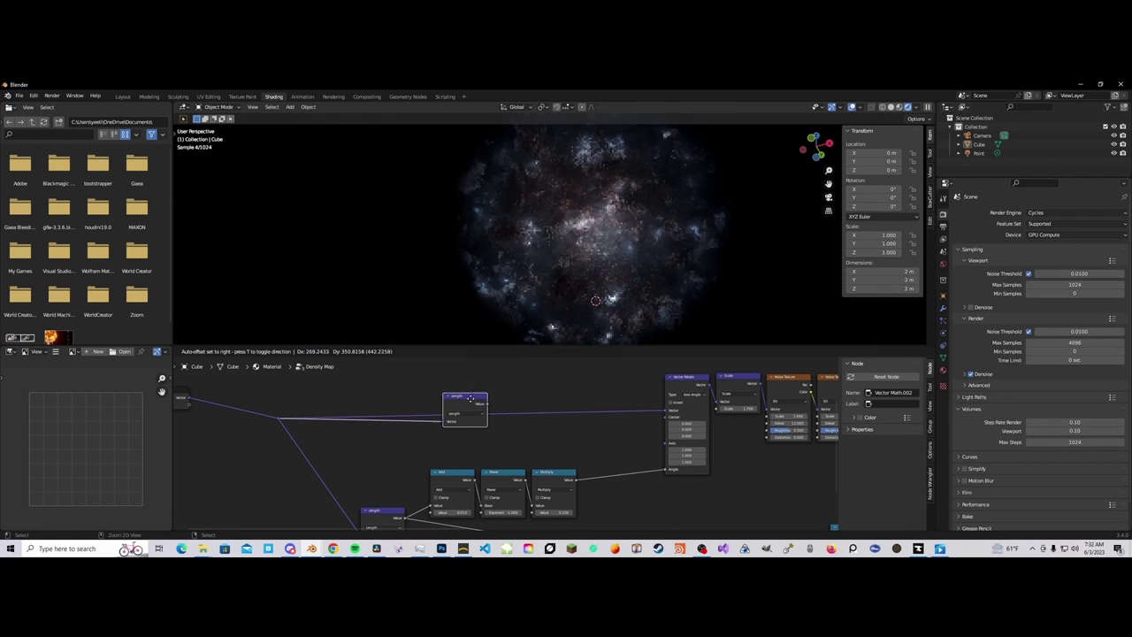
{"action": "left_click", "coordinate": [463, 413]}
{"action": "left_click", "coordinate": [464, 415]}
{"action": "left_click", "coordinate": [455, 518]}
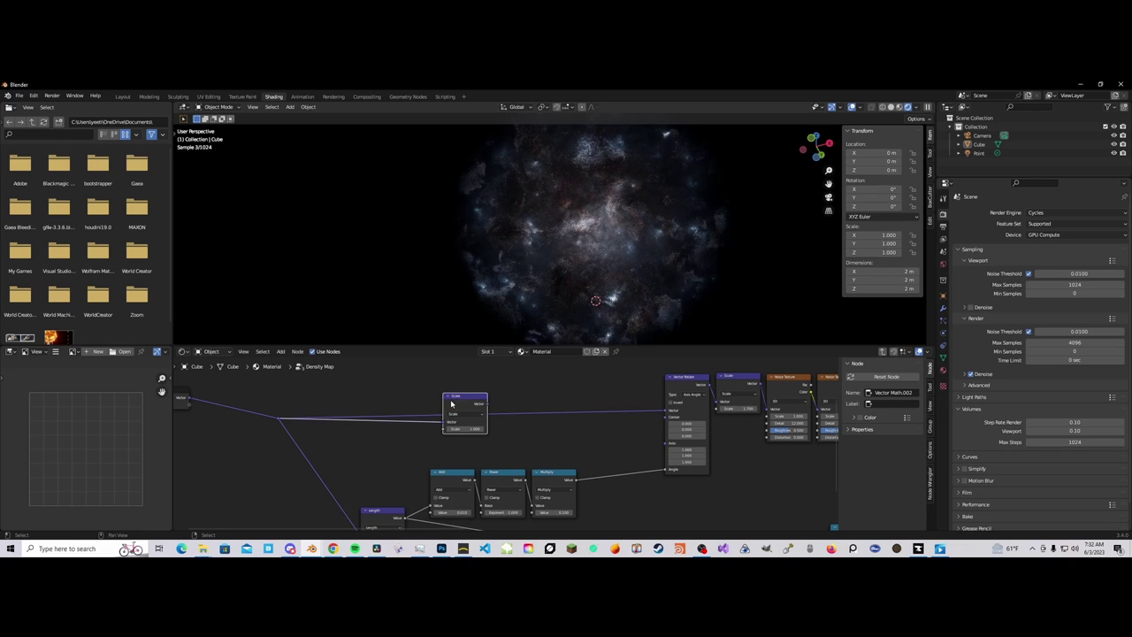
{"action": "key", "text": "g"}
{"action": "left_click", "coordinate": [572, 390]}
Step: Duplicate Add with its Length link as a Power node with exponent -0.5, driving the new Scale that feeds Vector Rotate
{"action": "left_click", "coordinate": [460, 475]}
{"action": "key", "text": "shift+d"}
{"action": "left_click", "coordinate": [456, 453]}
{"action": "left_click", "coordinate": [453, 460]}
{"action": "type", "text": "4"}
{"action": "key", "text": "Return"}
{"action": "left_click", "coordinate": [452, 439]}
{"action": "left_click", "coordinate": [442, 456]}
{"action": "left_click", "coordinate": [441, 440]}
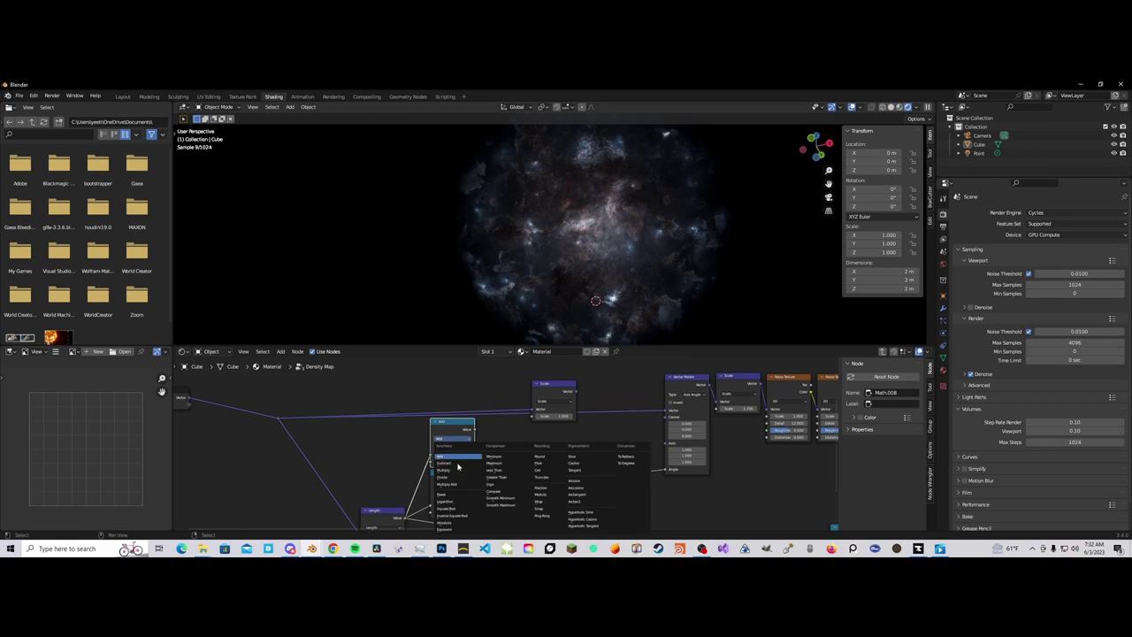
{"action": "left_click", "coordinate": [441, 495]}
{"action": "left_click_drag", "start_coordinate": [475, 429], "coordinate": [666, 410]}
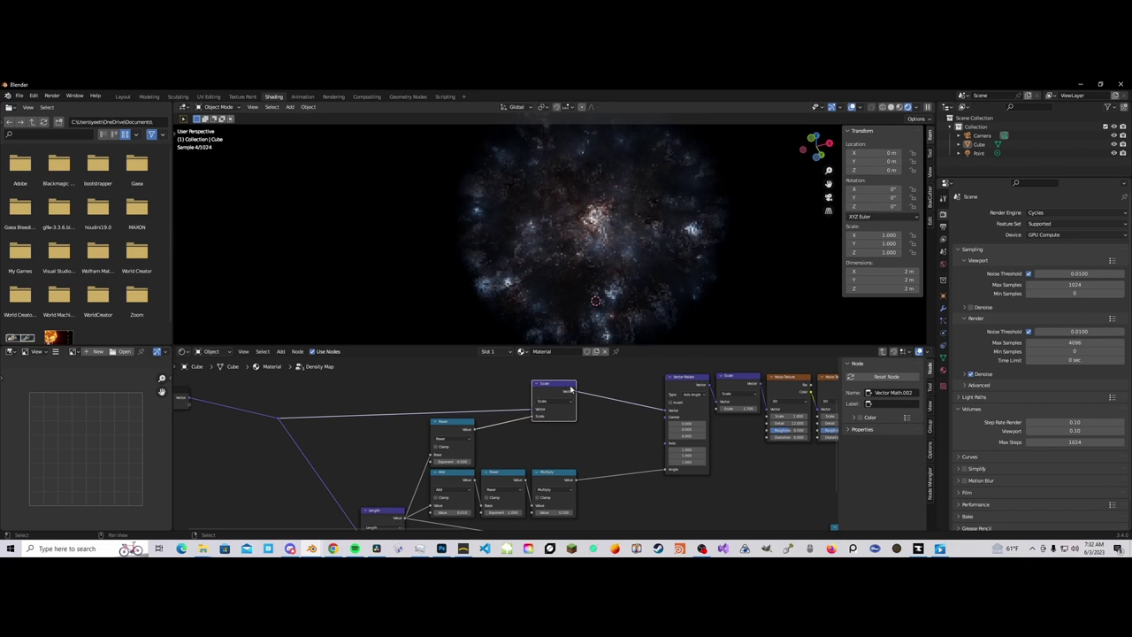
{"action": "middle_click_drag", "start_coordinate": [616, 244], "coordinate": [501, 328]}
Step: Set the Multiply value driving Vector Rotate's Angle to 1
{"action": "left_click", "coordinate": [552, 513]}
{"action": "type", "text": "1"}
{"action": "key", "text": "Return"}
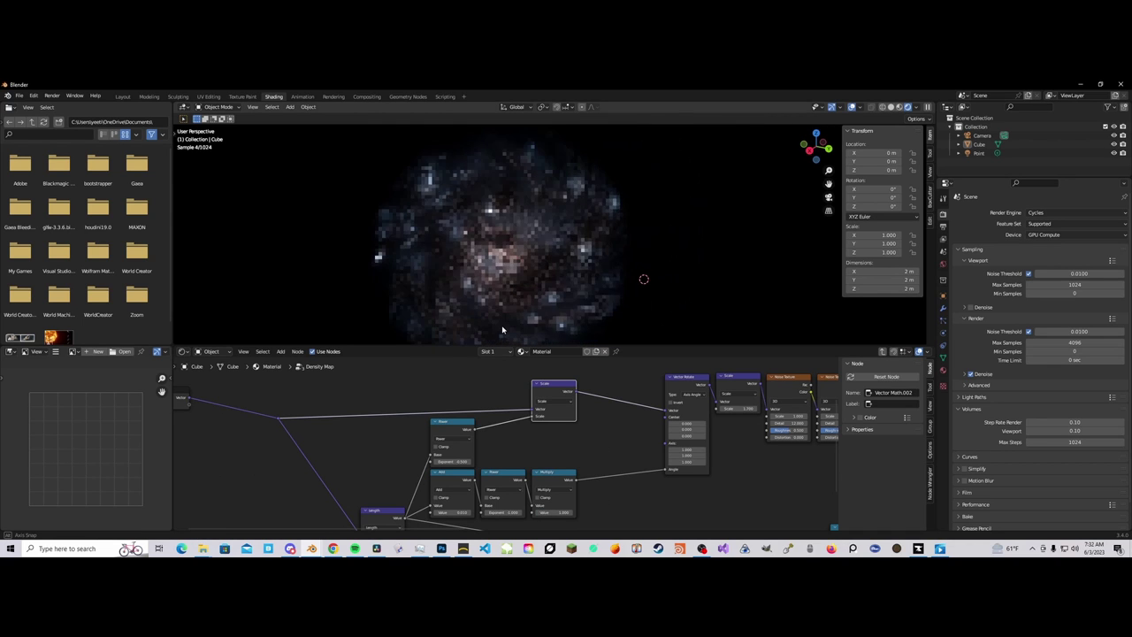
Step: Set the Multiply value driving Vector Rotate's Angle to 0.25 and review the swirled nebula and the whole density graph
{"action": "scroll", "coordinate": [569, 465], "scroll_direction": "up", "scroll_amount": 3}
{"action": "left_click", "coordinate": [545, 468]}
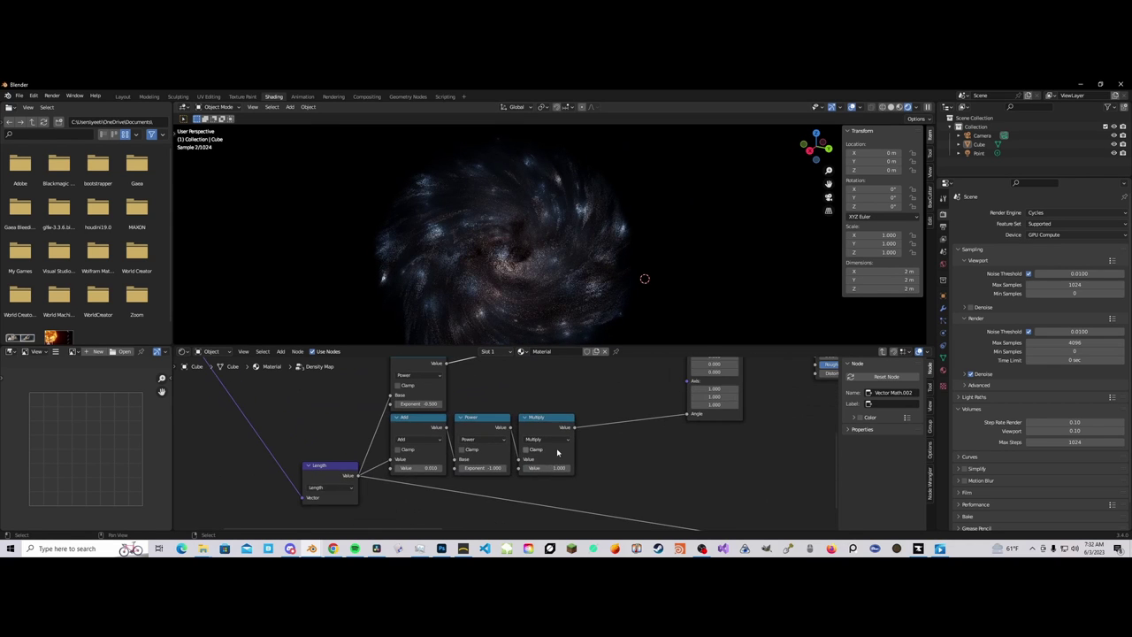
{"action": "type", "text": "0.25"}
{"action": "key", "text": "Return"}
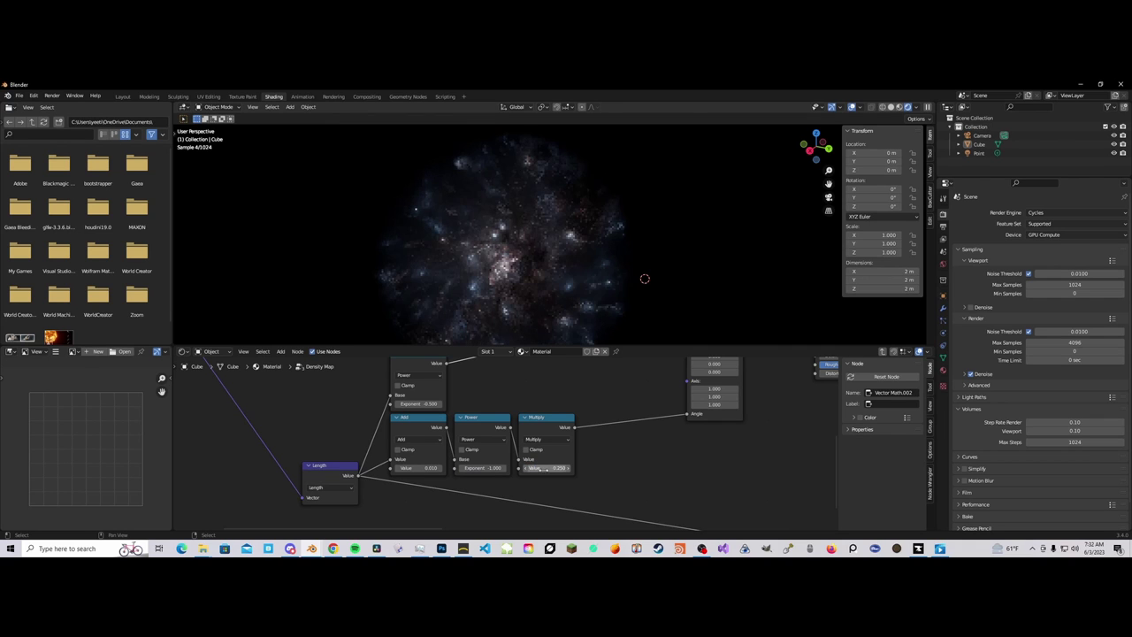
{"action": "middle_click_drag", "start_coordinate": [477, 289], "coordinate": [498, 272]}
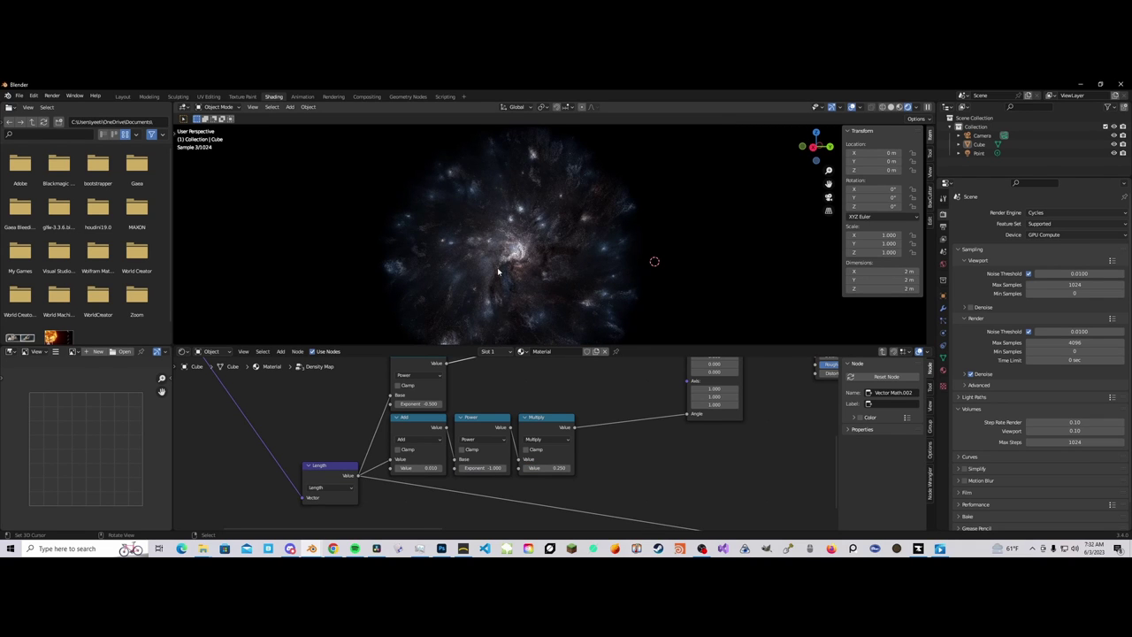
{"action": "scroll", "coordinate": [504, 441], "scroll_direction": "down", "scroll_amount": 5}
{"action": "middle_click_drag", "start_coordinate": [677, 405], "coordinate": [478, 406]}
{"action": "scroll", "coordinate": [478, 406], "scroll_direction": "down", "scroll_amount": 3}
{"action": "middle_click_drag", "start_coordinate": [506, 333], "coordinate": [509, 327]}
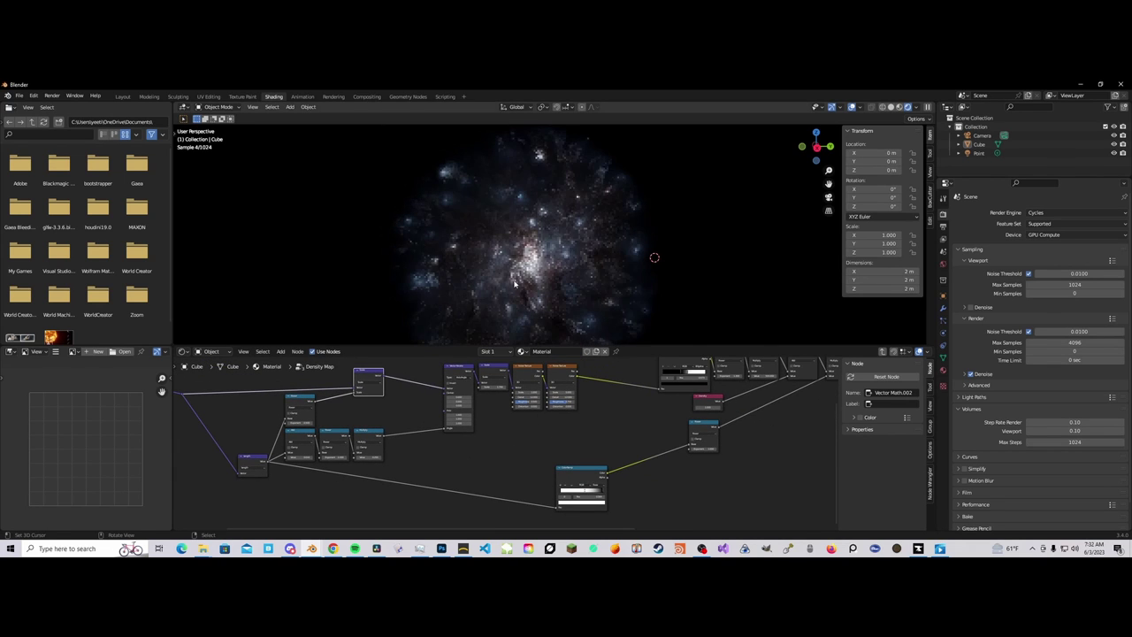
{"action": "scroll", "coordinate": [464, 447], "scroll_direction": "down", "scroll_amount": 4}
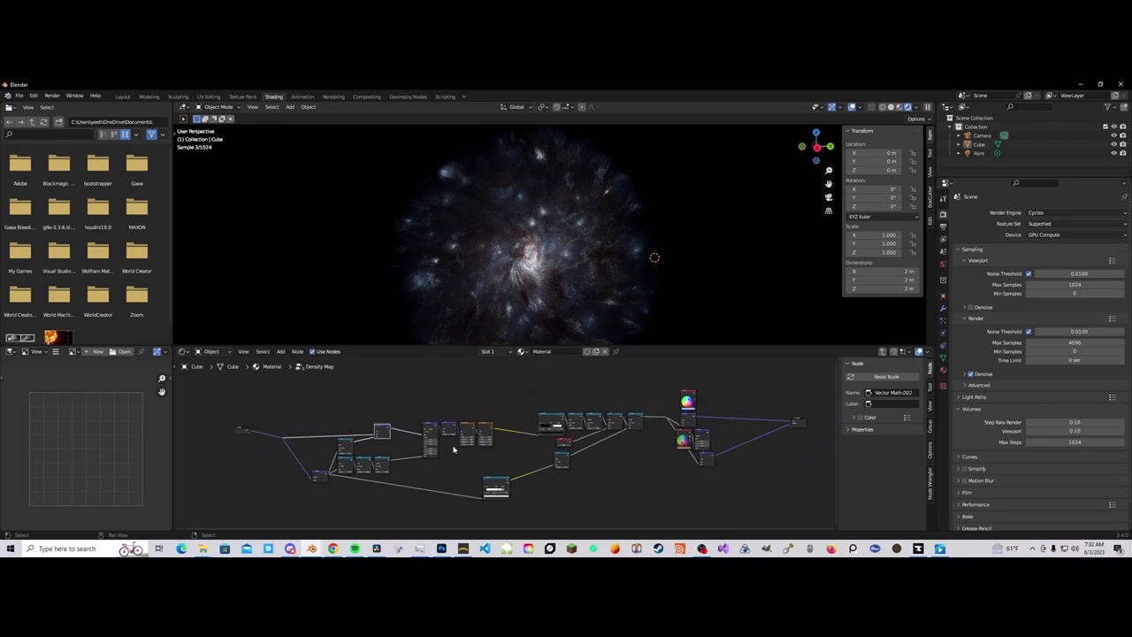